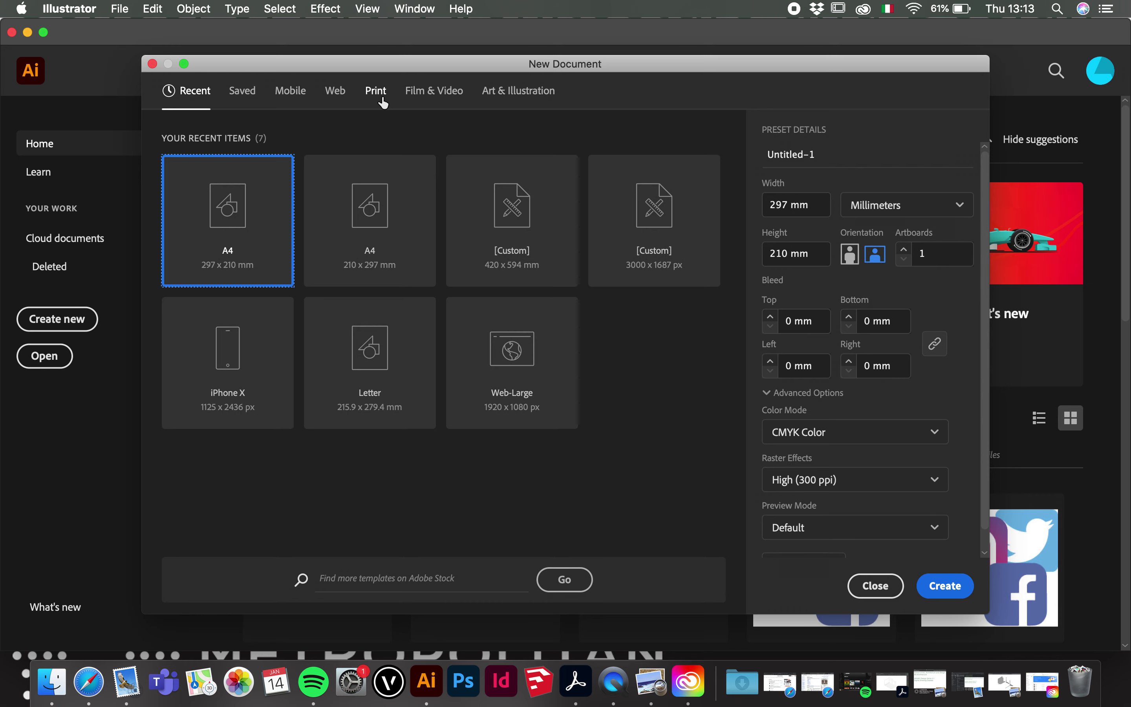
- Create a print document from the A3 preset, with the width set to 420 mm and the height to 594 mm
click(382, 101)
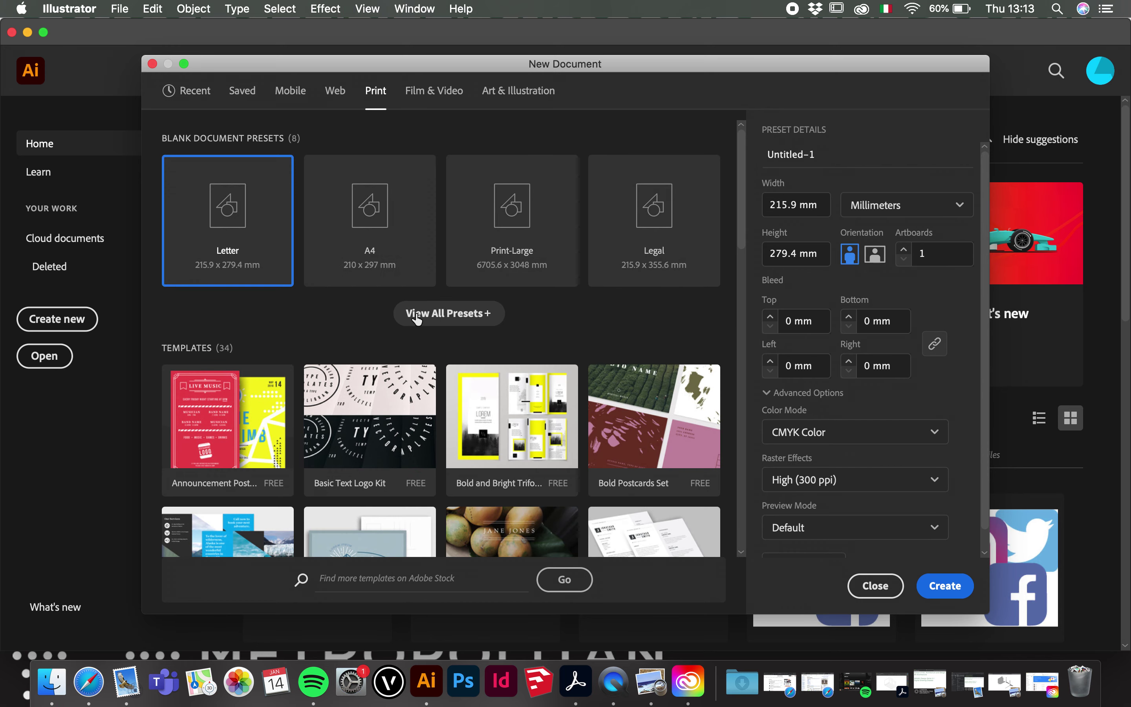
click(482, 322)
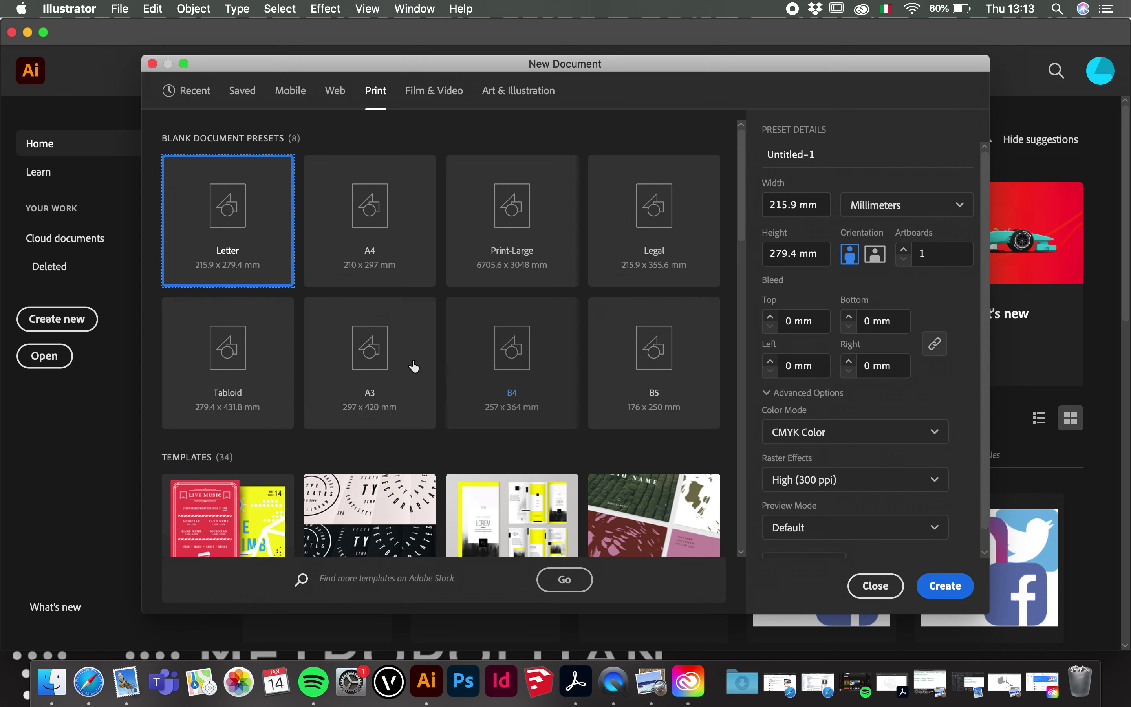
click(386, 365)
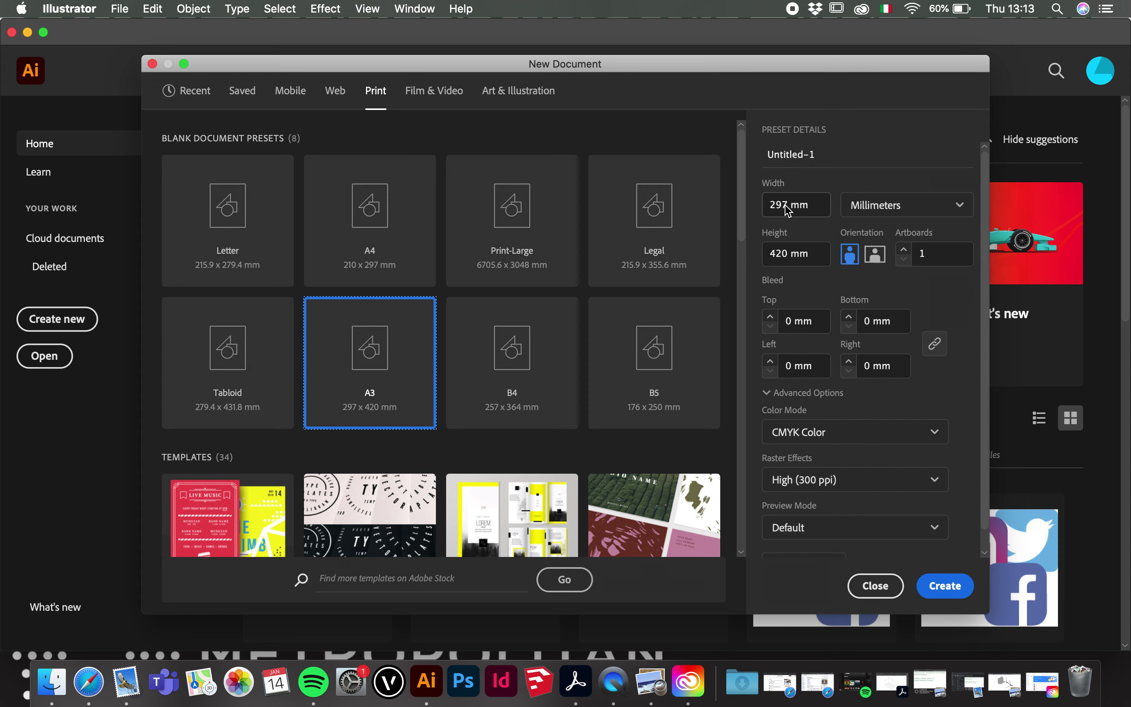
drag(789, 210, 768, 207)
text(420)
drag(785, 258, 774, 257)
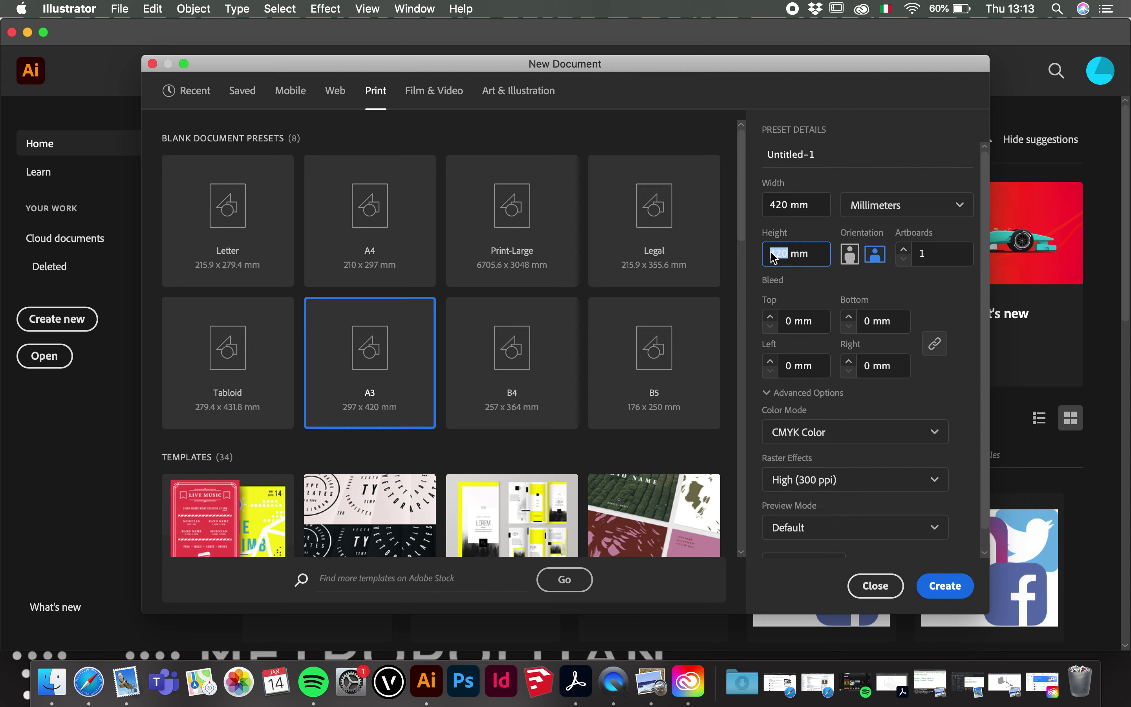
text(59)
click(949, 587)
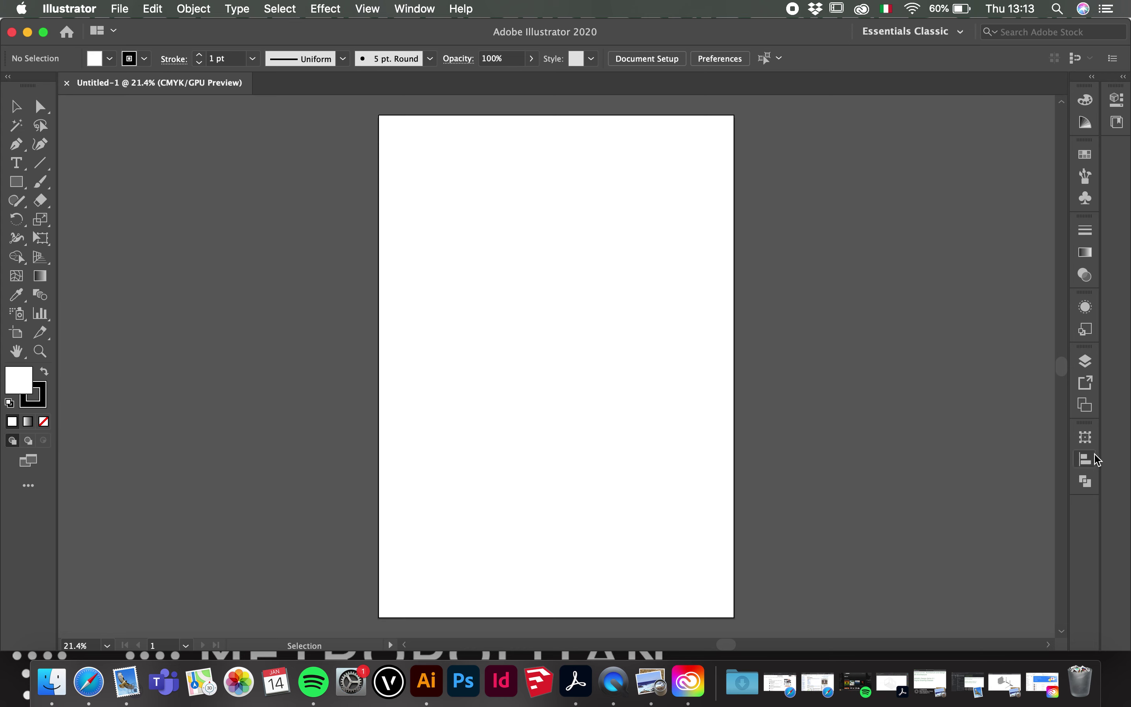
click(959, 34)
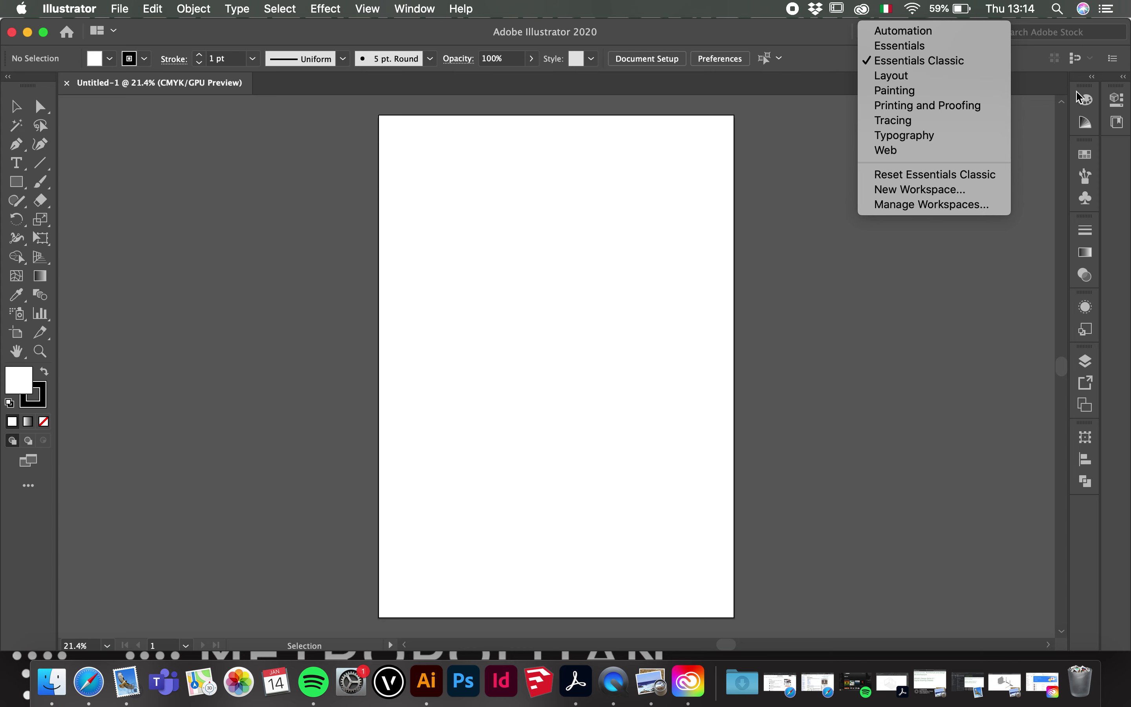
click(946, 366)
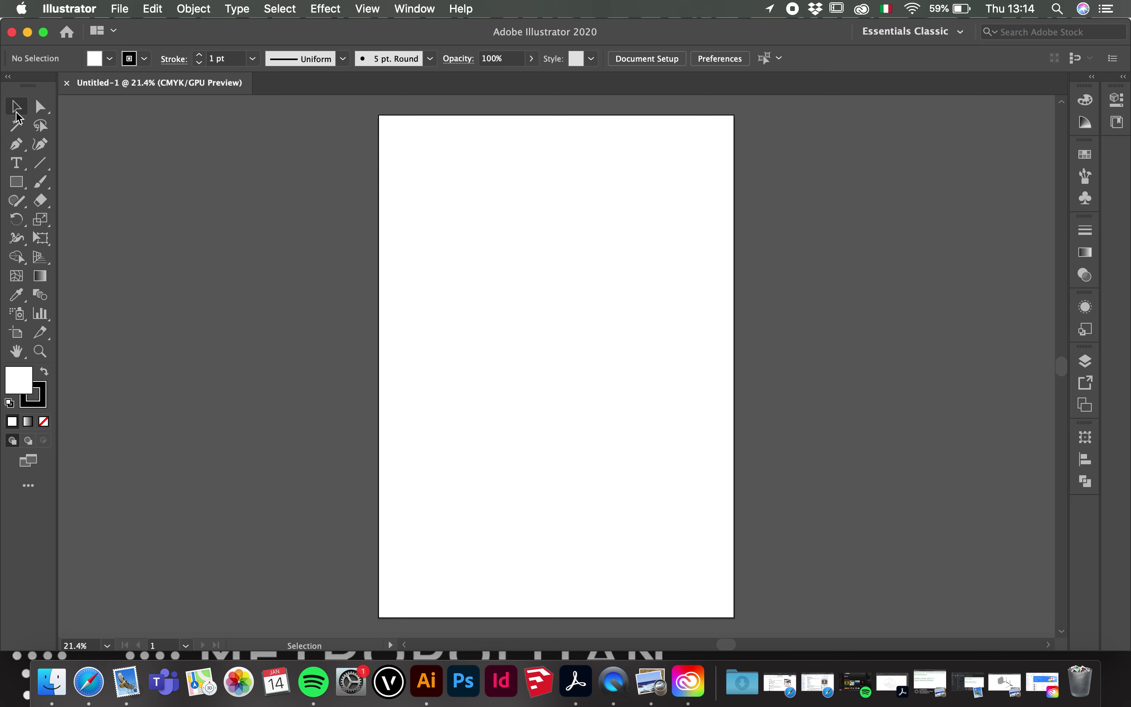
click(40, 106)
click(17, 108)
click(40, 106)
click(17, 108)
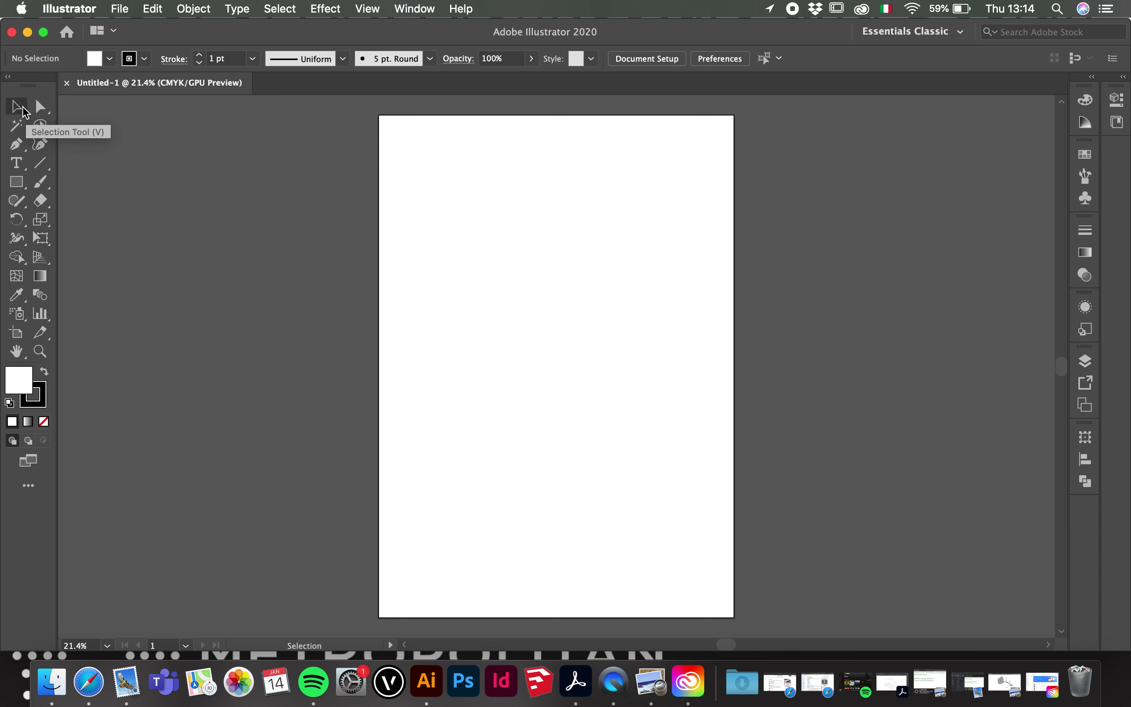
click(38, 112)
- Draw an open Pen tool path of two horizontal segments about 94 and 88 mm long, ending in a downward curve without an outgoing handle
click(24, 143)
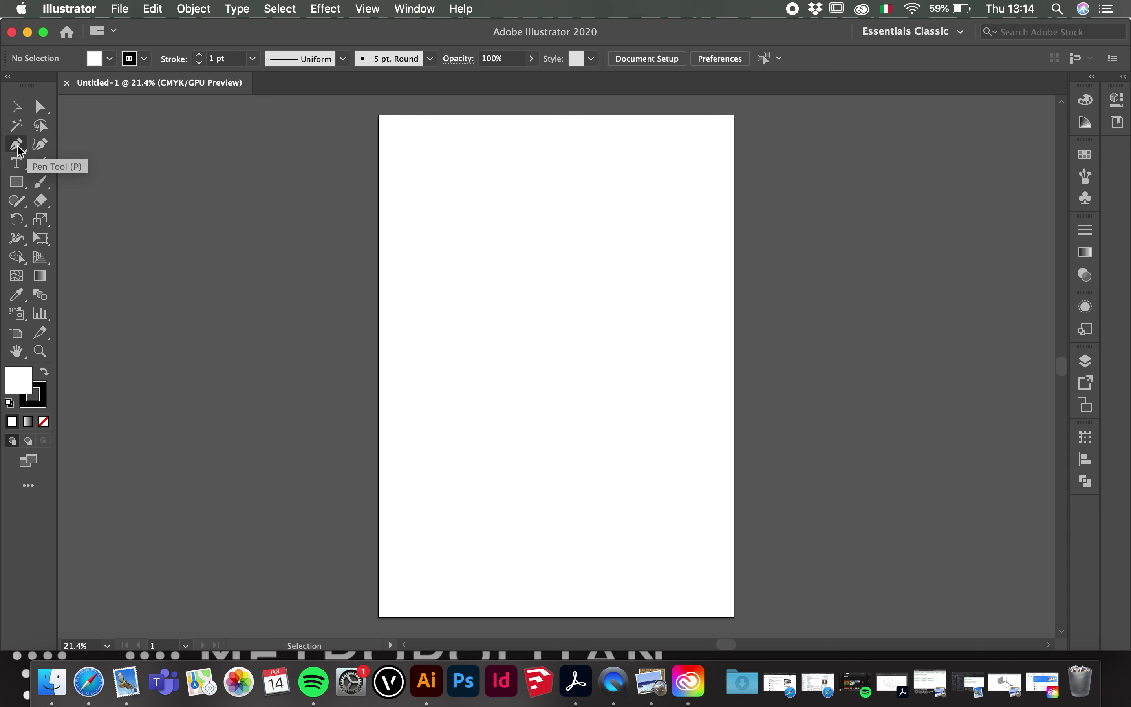
click(17, 146)
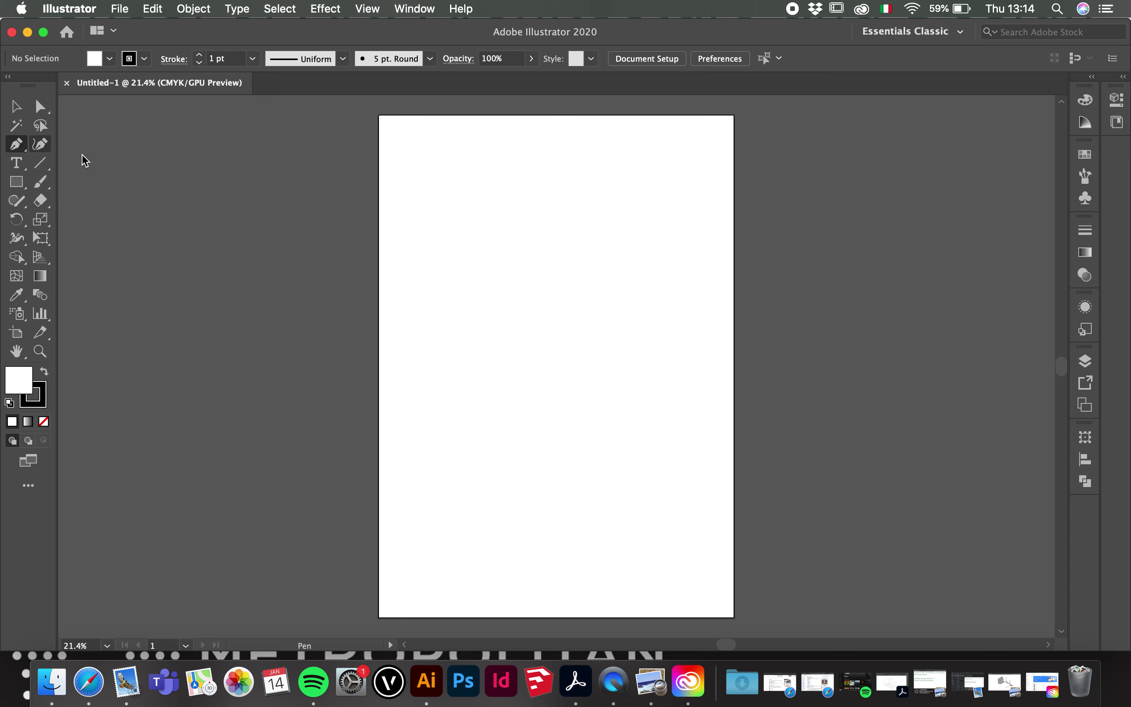
click(424, 201)
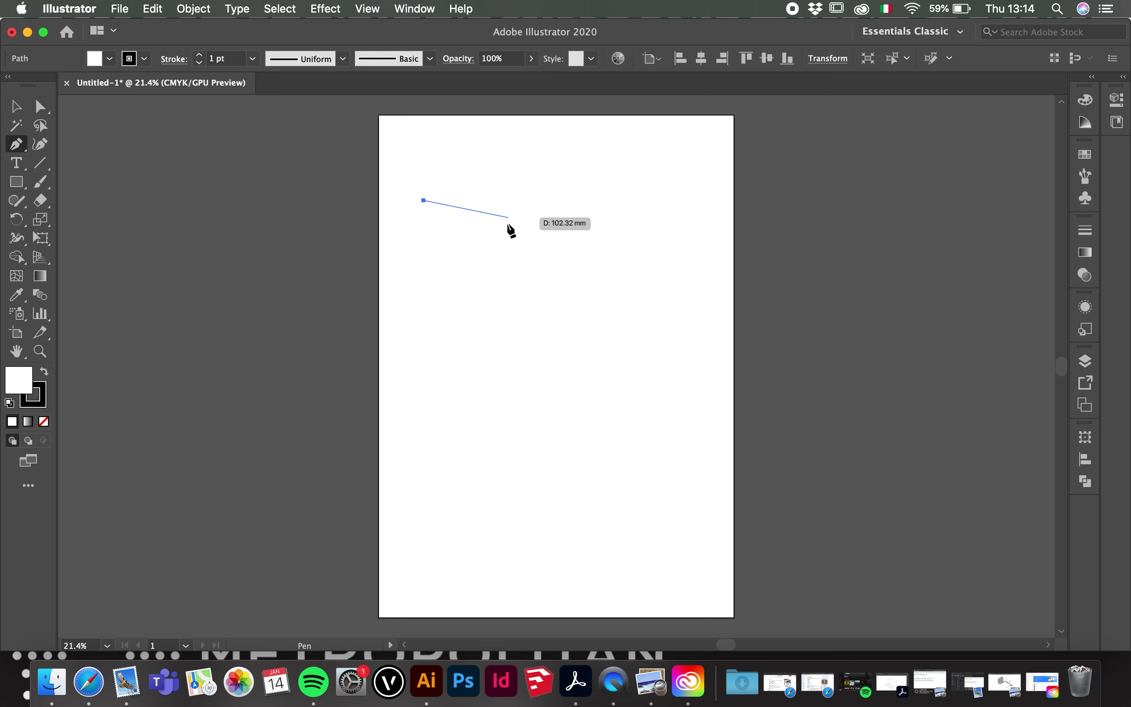
click(503, 200)
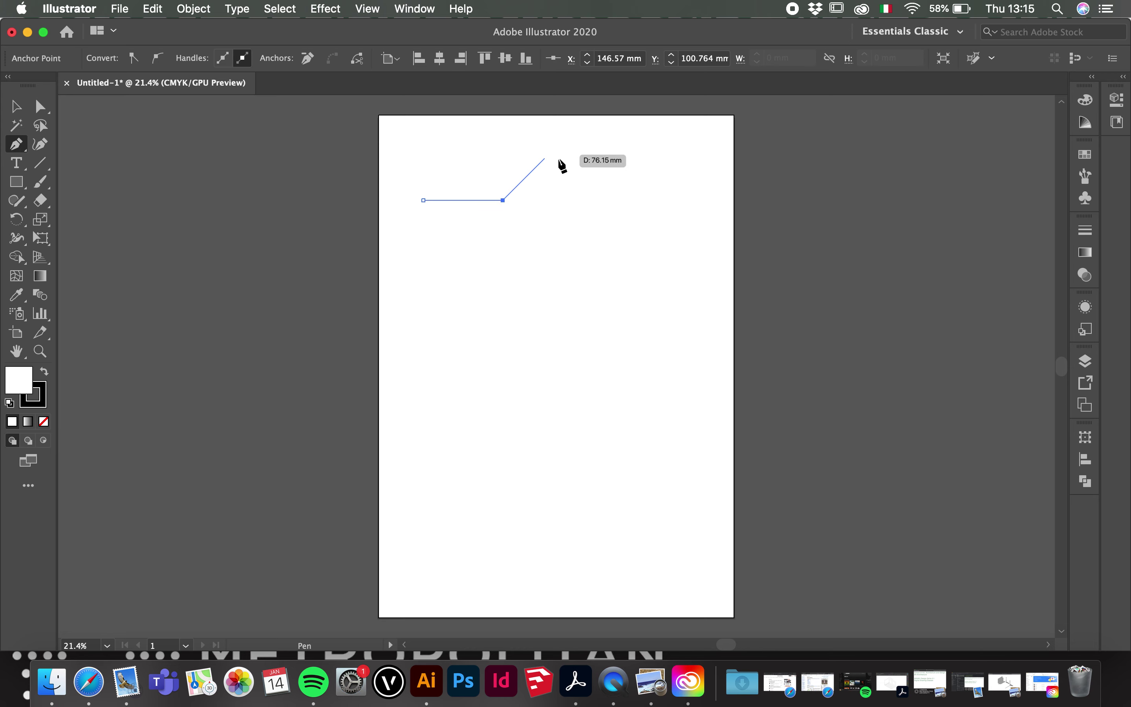
click(577, 200)
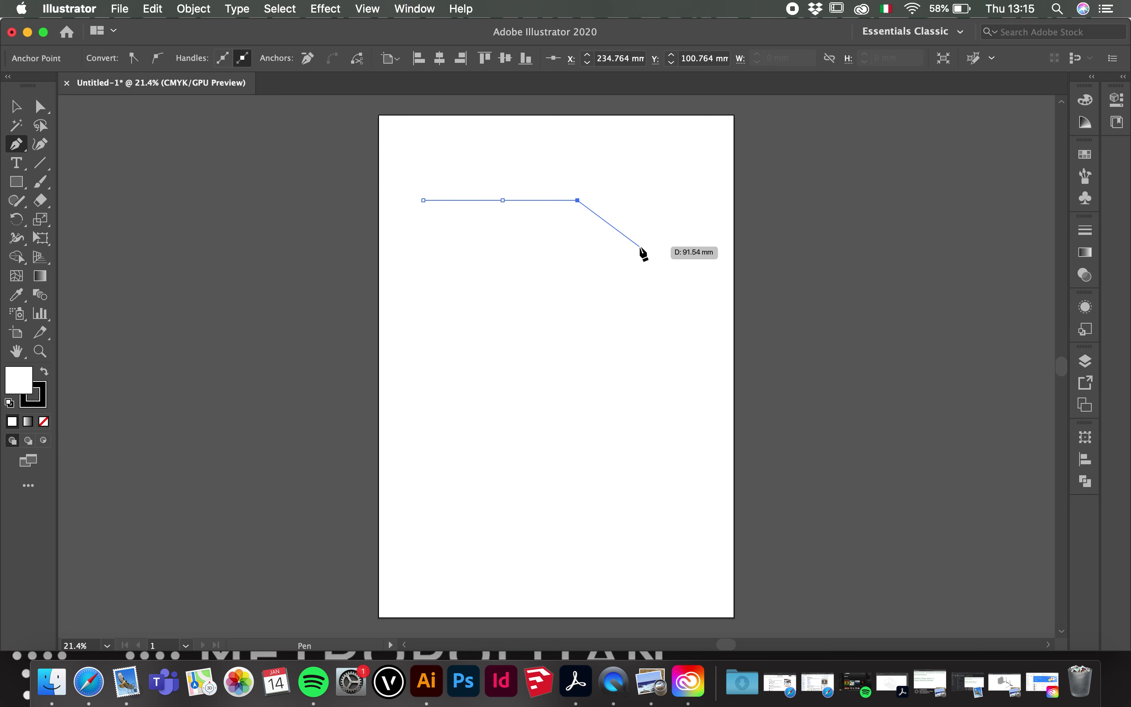
drag(639, 246, 658, 300)
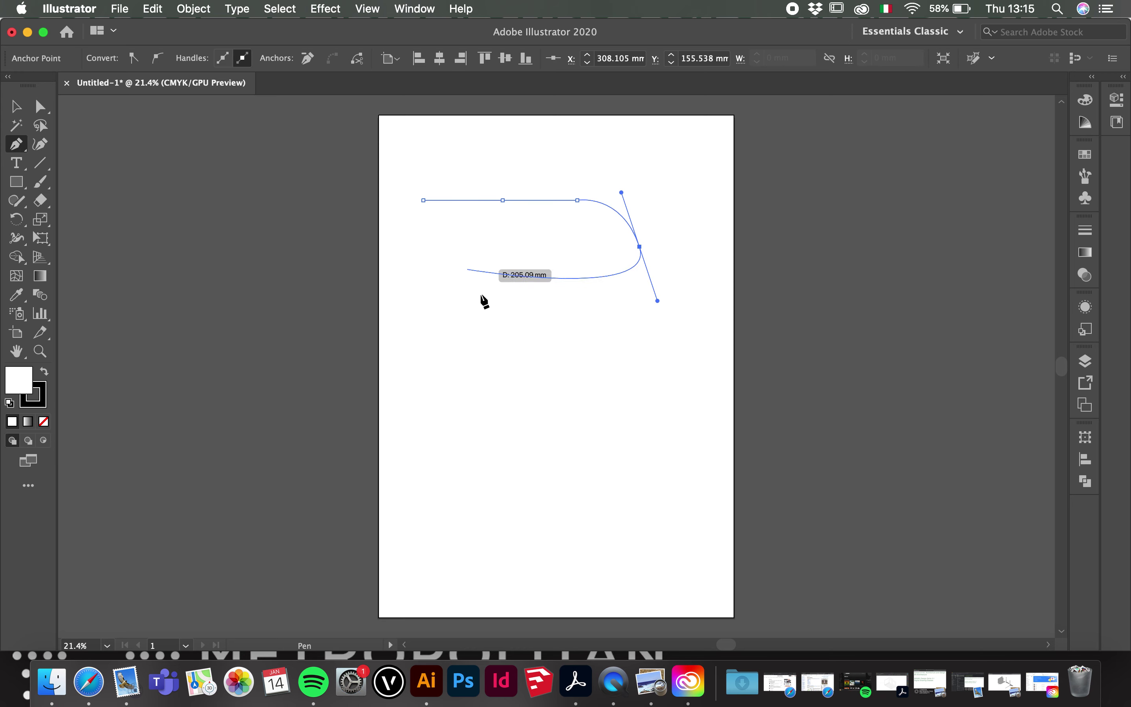
click(640, 246)
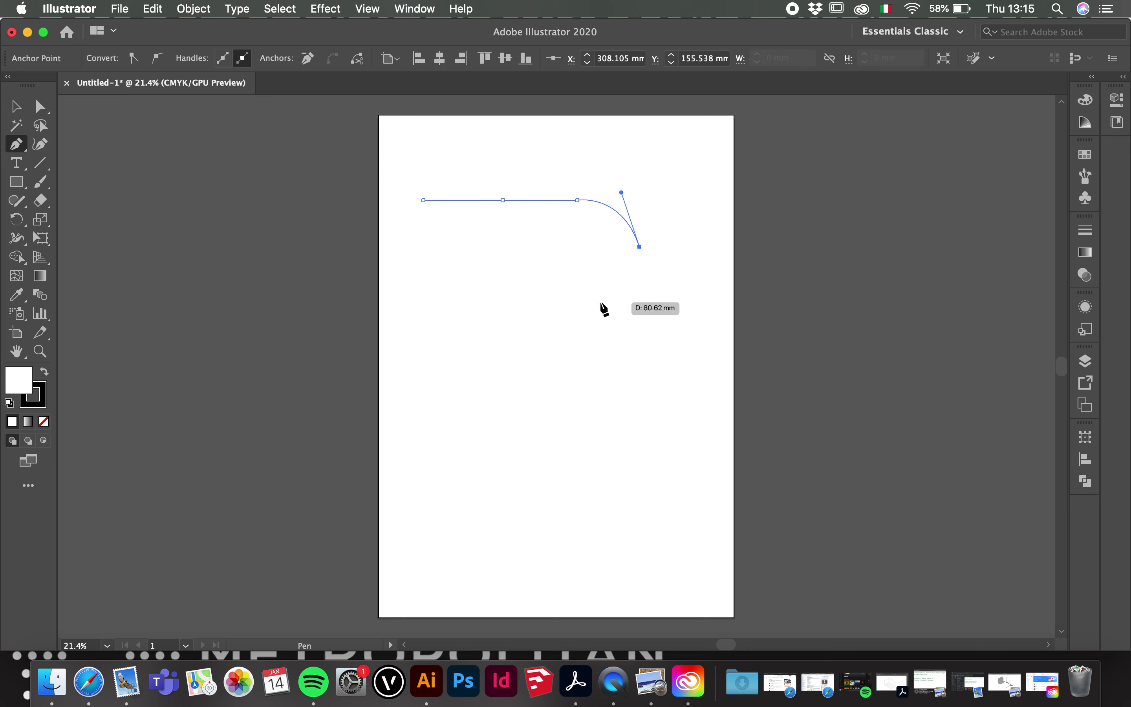
key(v)
click(469, 319)
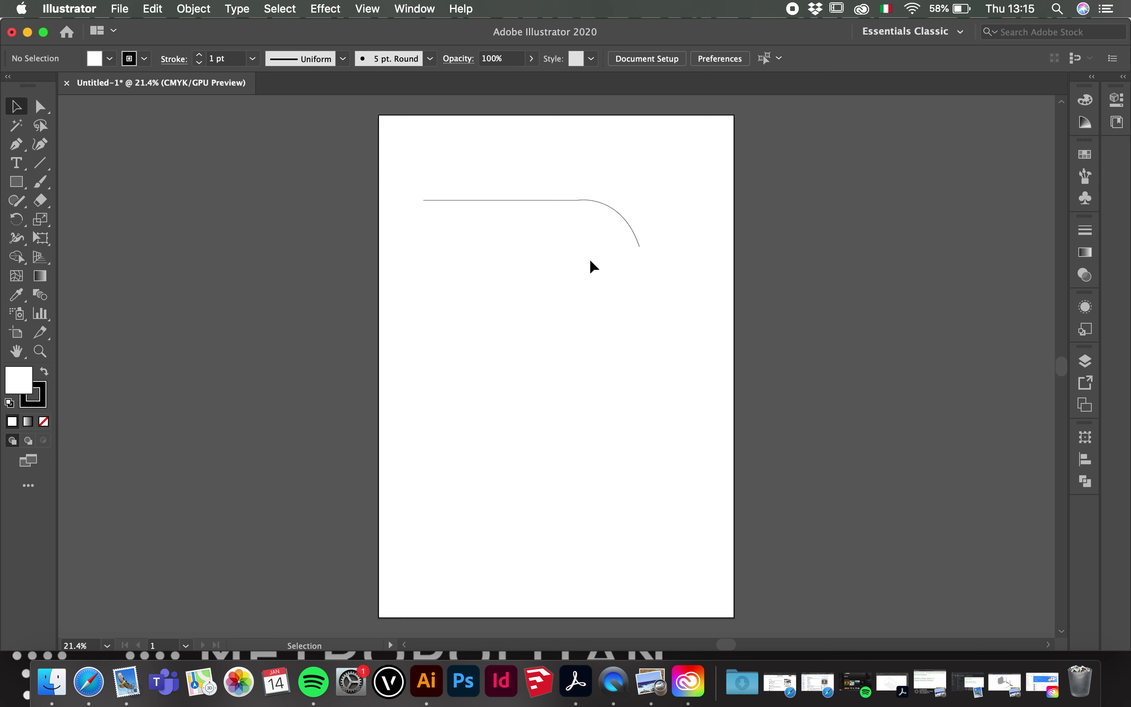
- Select the open path and set its stroke colour to red
click(631, 227)
click(632, 280)
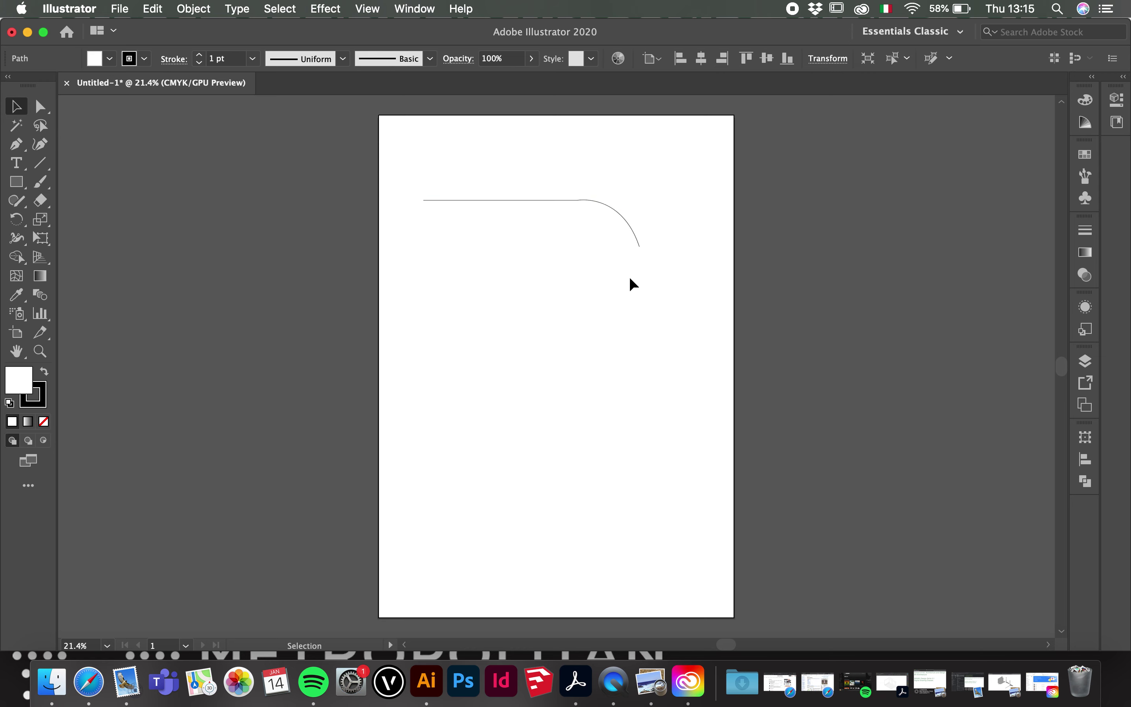
click(627, 222)
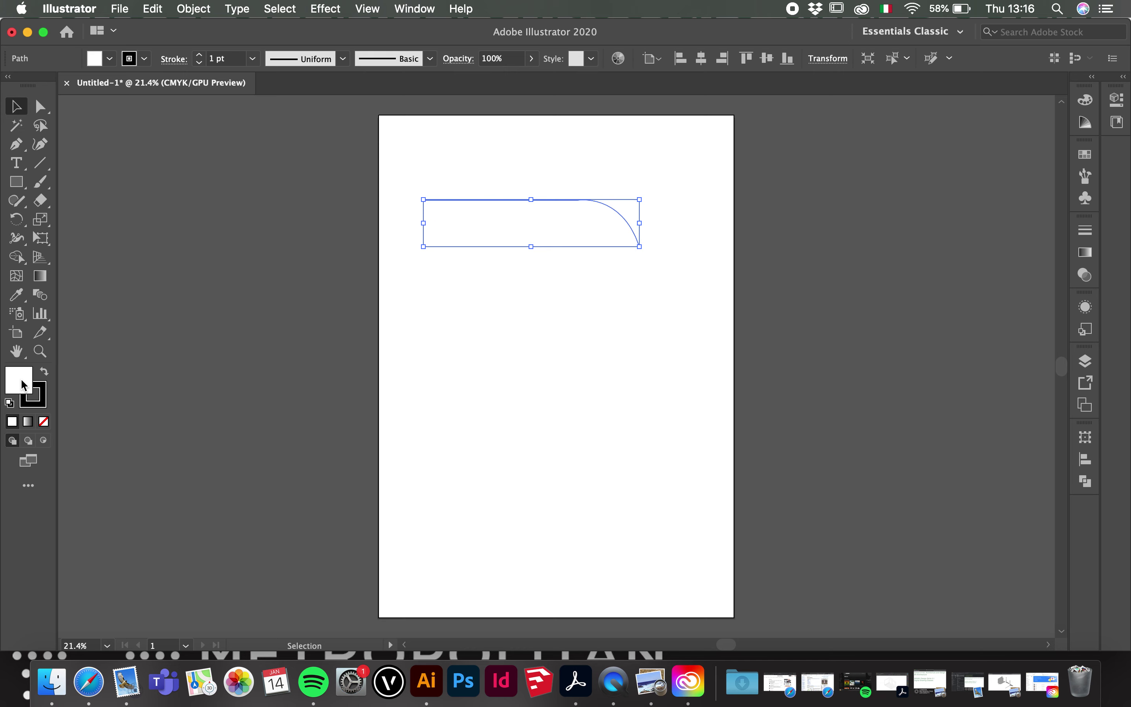
click(44, 405)
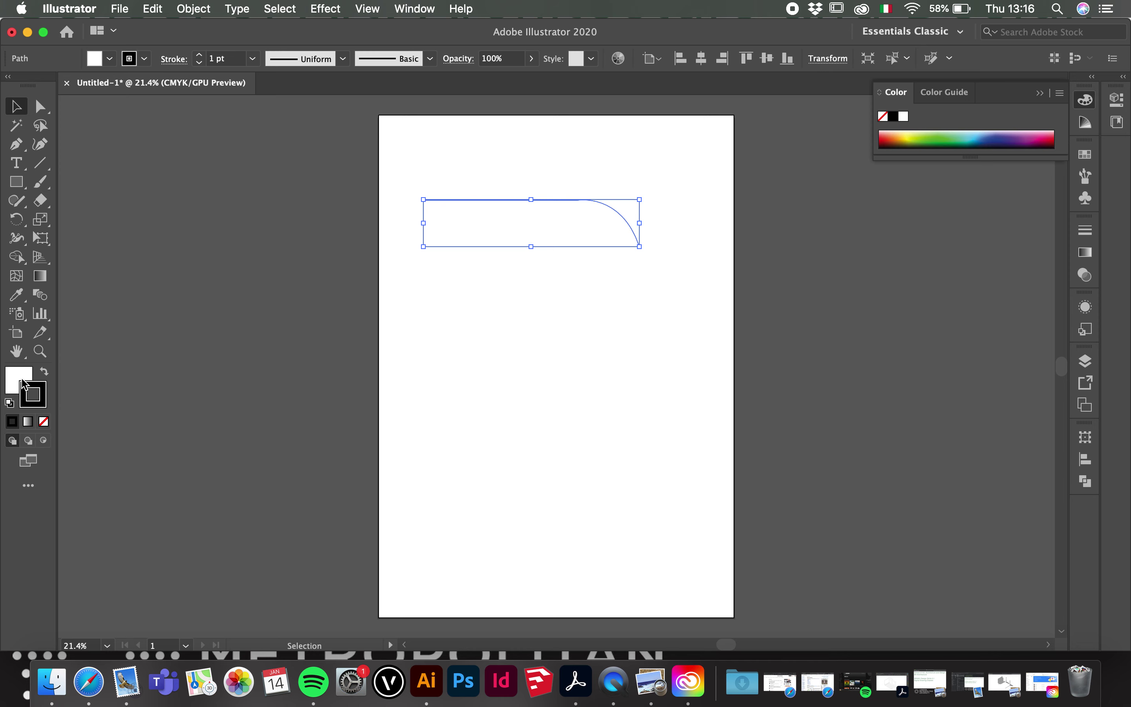
double_click(32, 396)
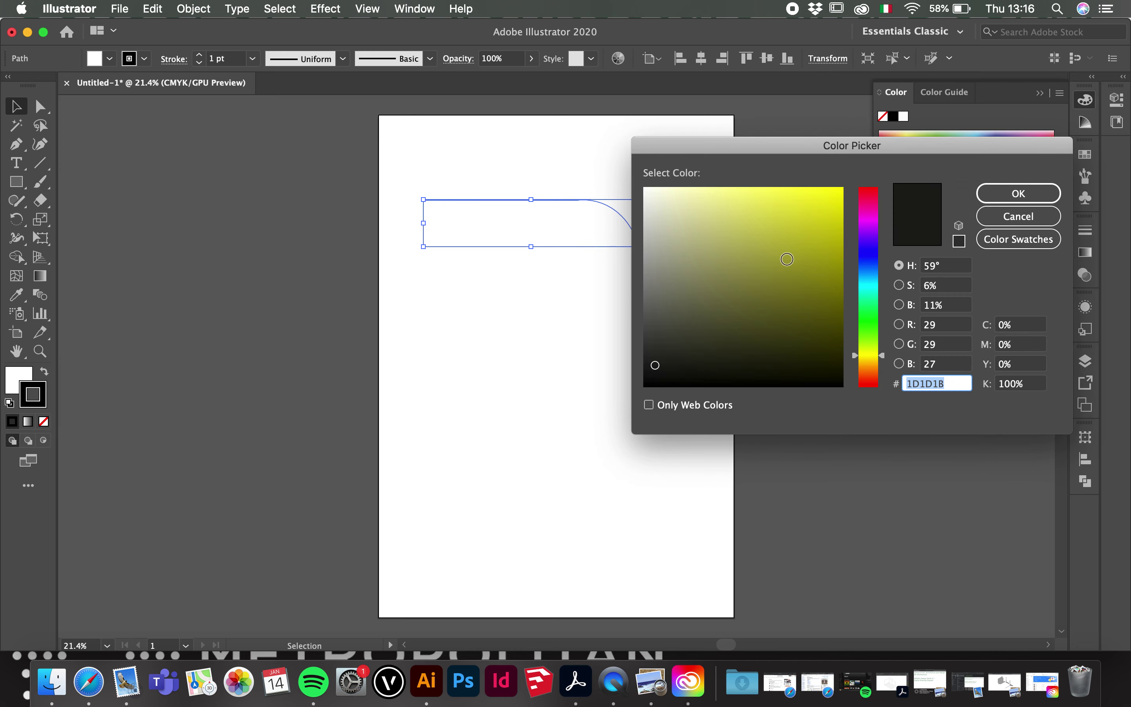
drag(737, 307, 772, 250)
mouse_move(880, 228)
mouse_down()
mouse_move(866, 177)
mouse_move(804, 184)
mouse_up()
click(1019, 193)
- Set the path's fill colour to yellow and deselect it
click(22, 377)
double_click(21, 385)
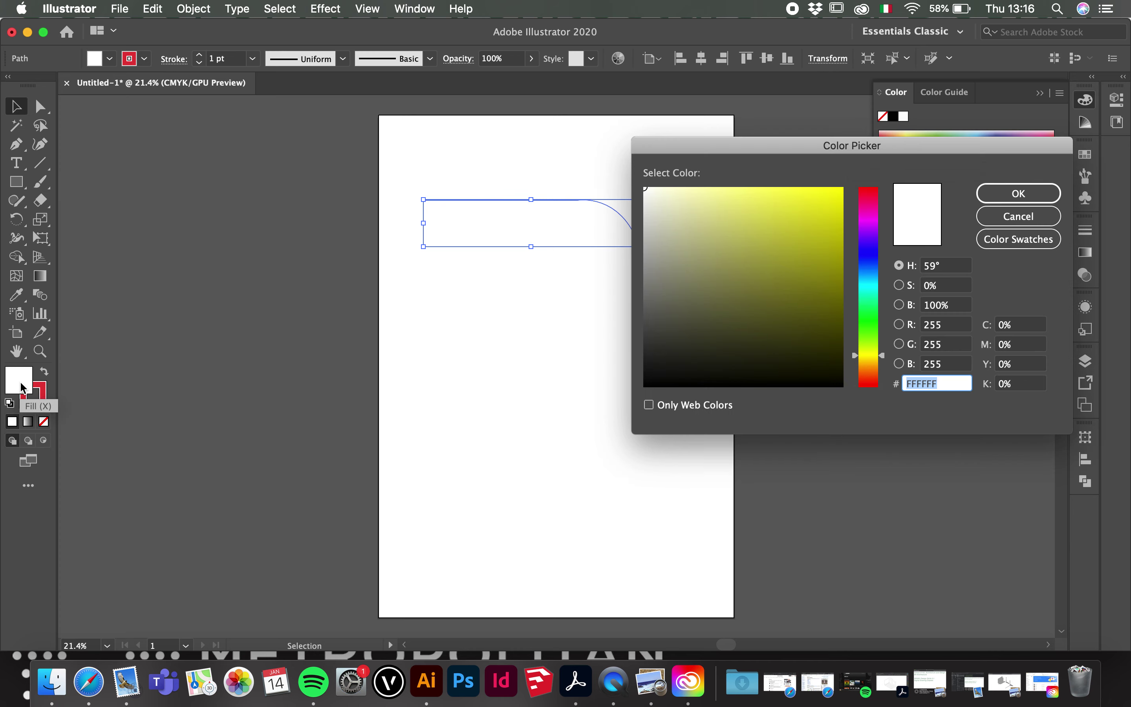
click(1018, 192)
click(668, 324)
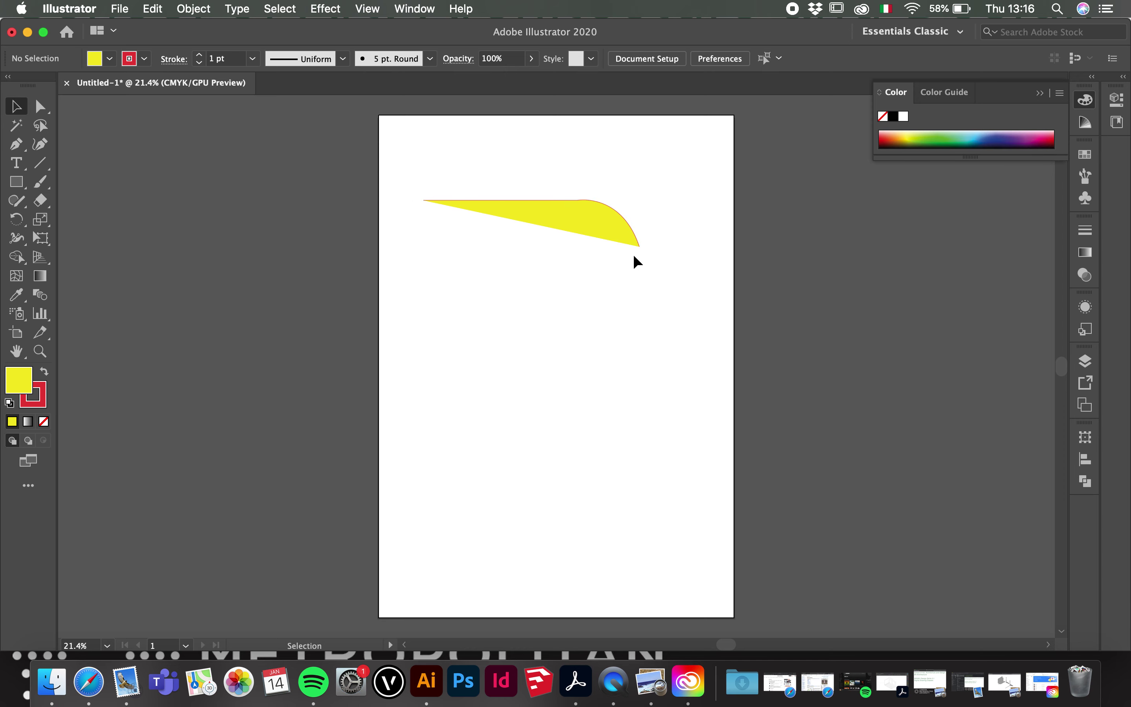
- Continue the path from its curved end with three straight-edged corner points below, and close it at the starting point
click(19, 148)
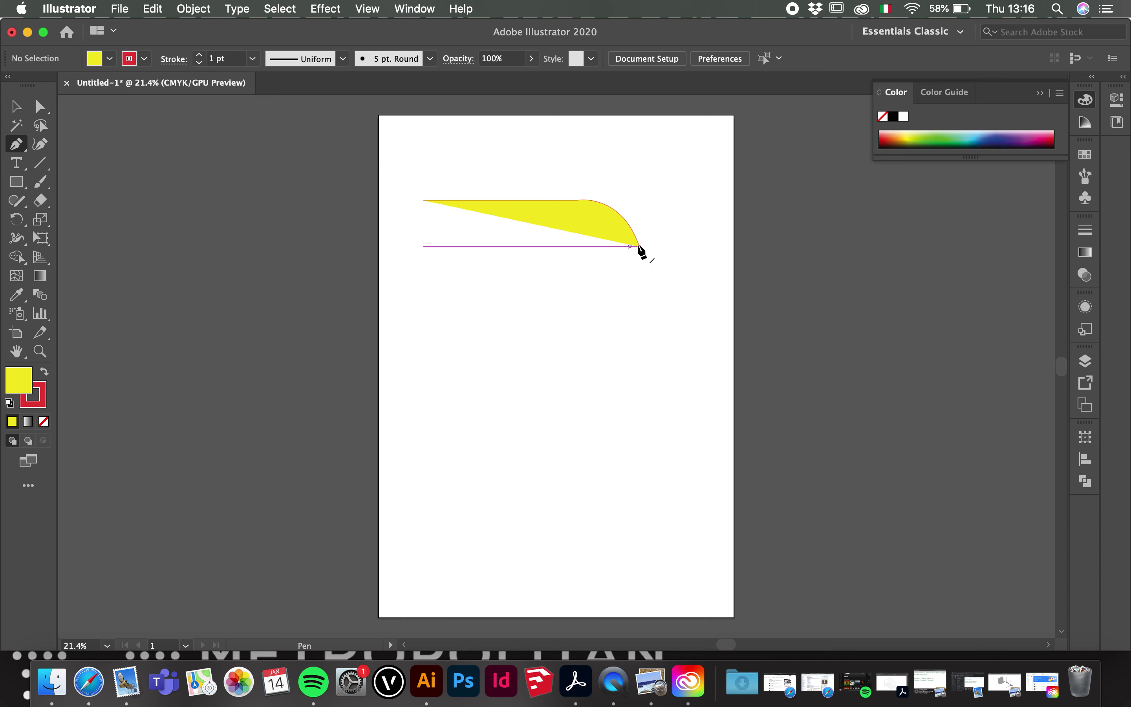
drag(640, 246, 590, 289)
click(589, 286)
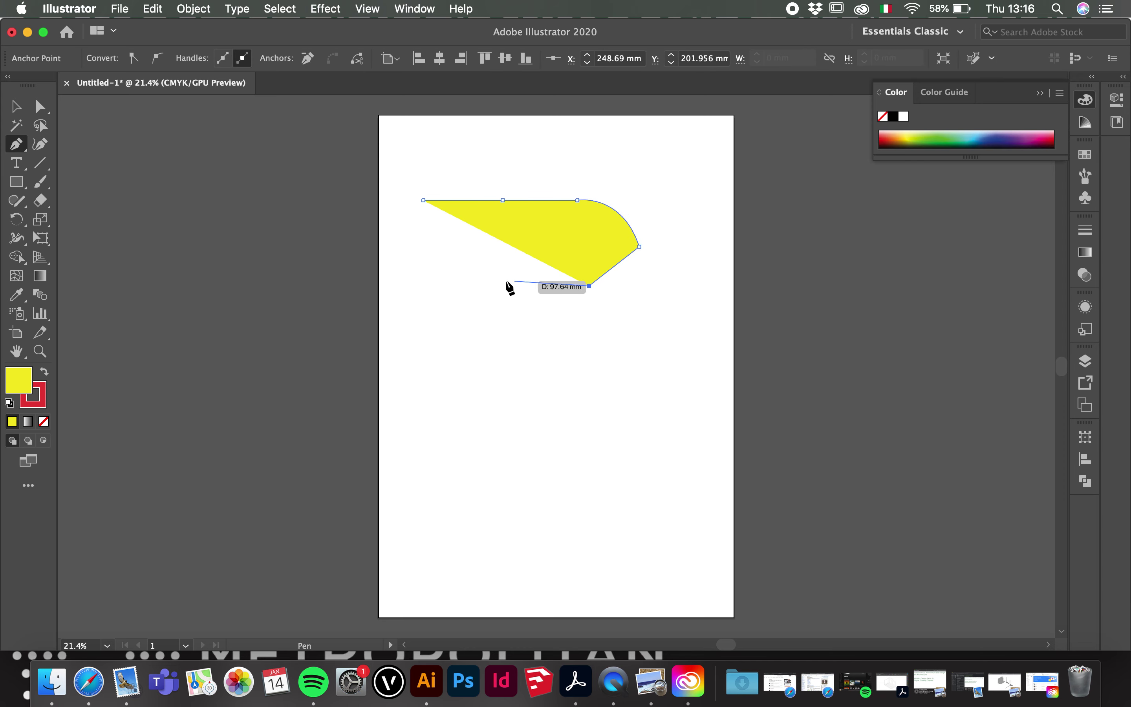
click(495, 280)
click(430, 252)
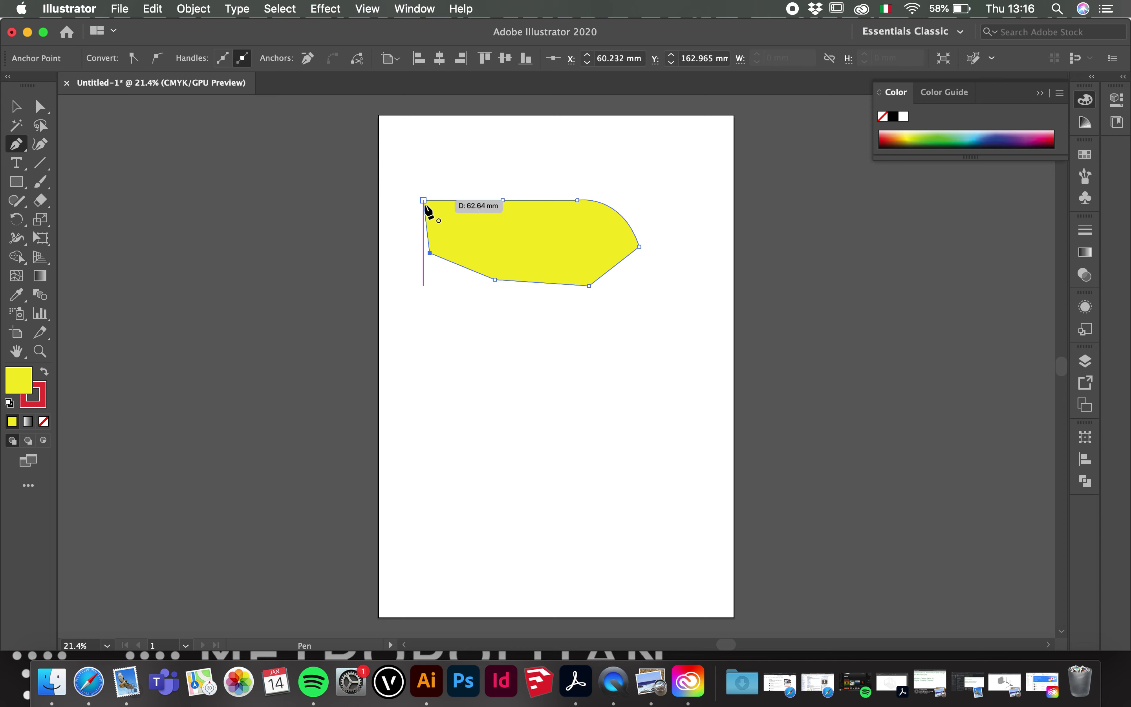
click(424, 201)
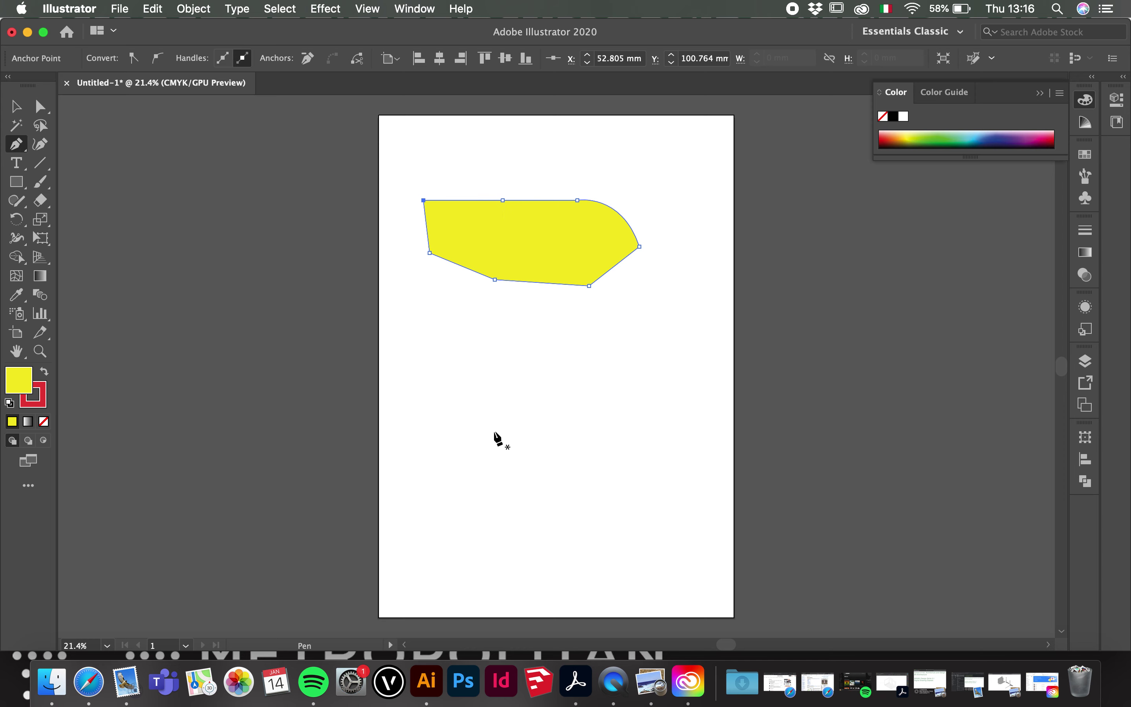
key(v)
click(491, 413)
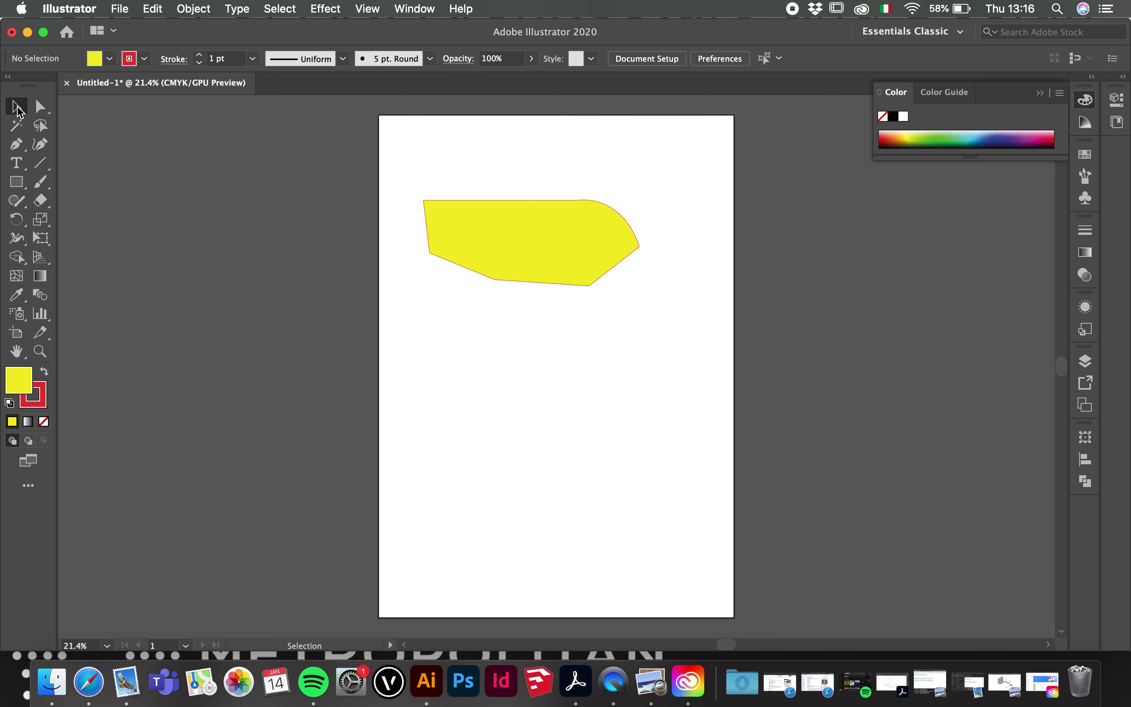
- Reshape the yellow shape by moving its lower-middle anchor point up into a notch and shifting the lower-right anchor point slightly
click(561, 246)
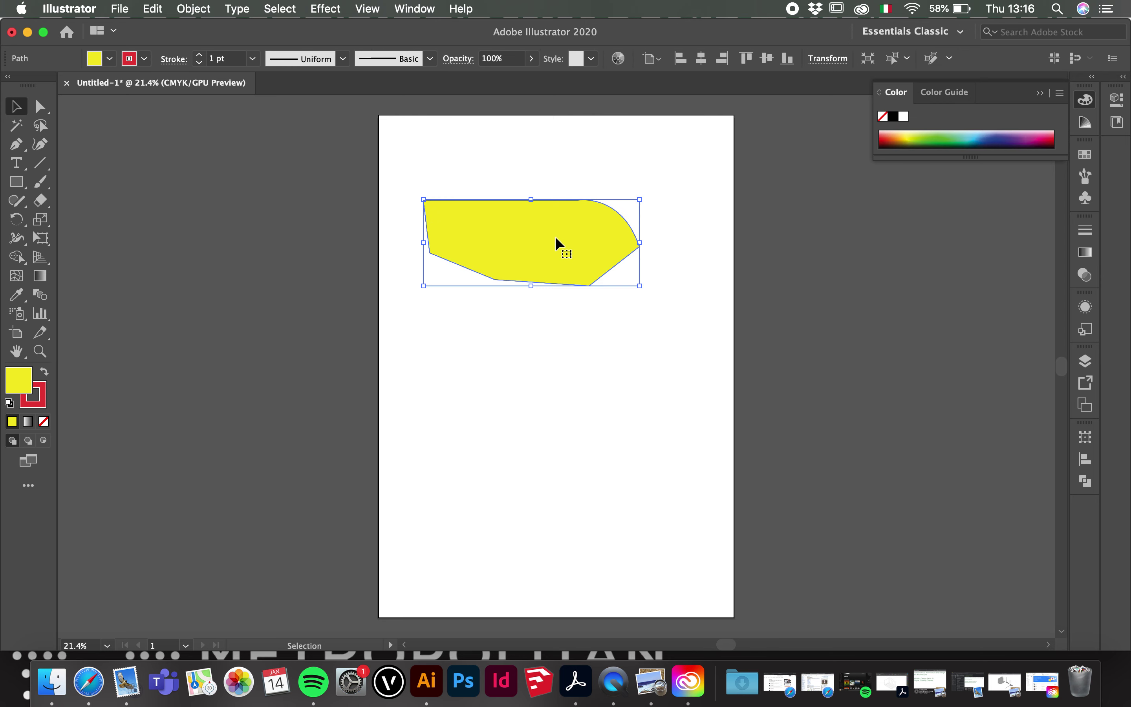
click(40, 111)
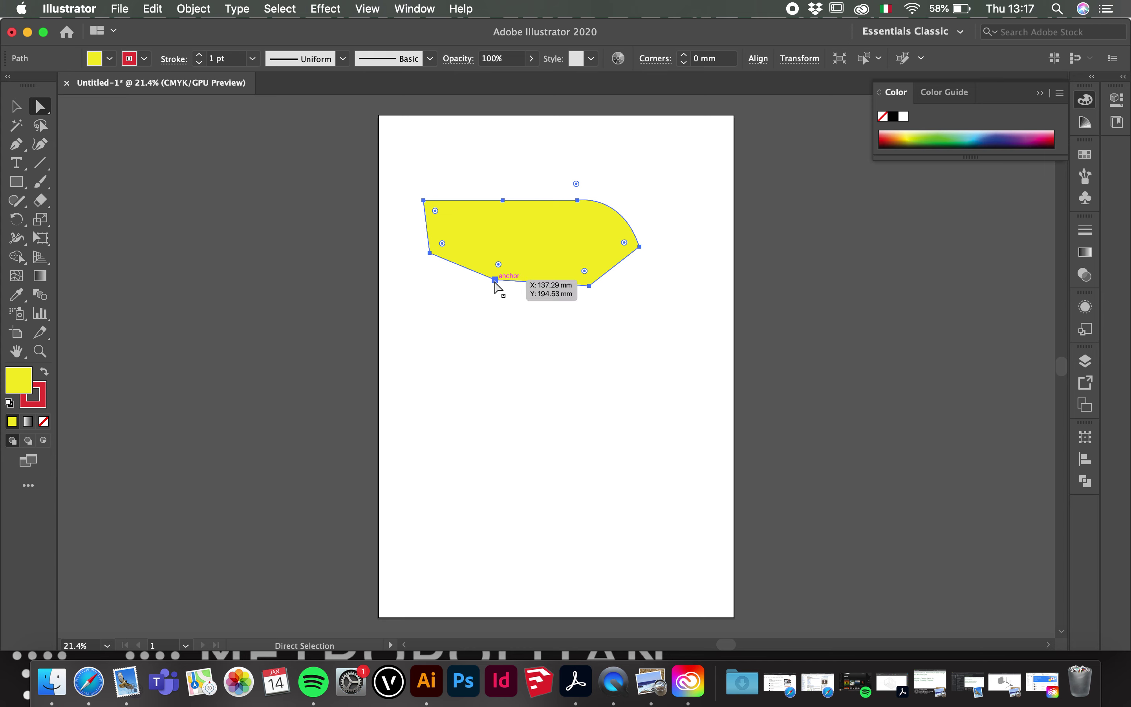
drag(495, 280, 490, 244)
mouse_move(593, 299)
mouse_down()
mouse_move(584, 267)
mouse_move(584, 283)
mouse_up()
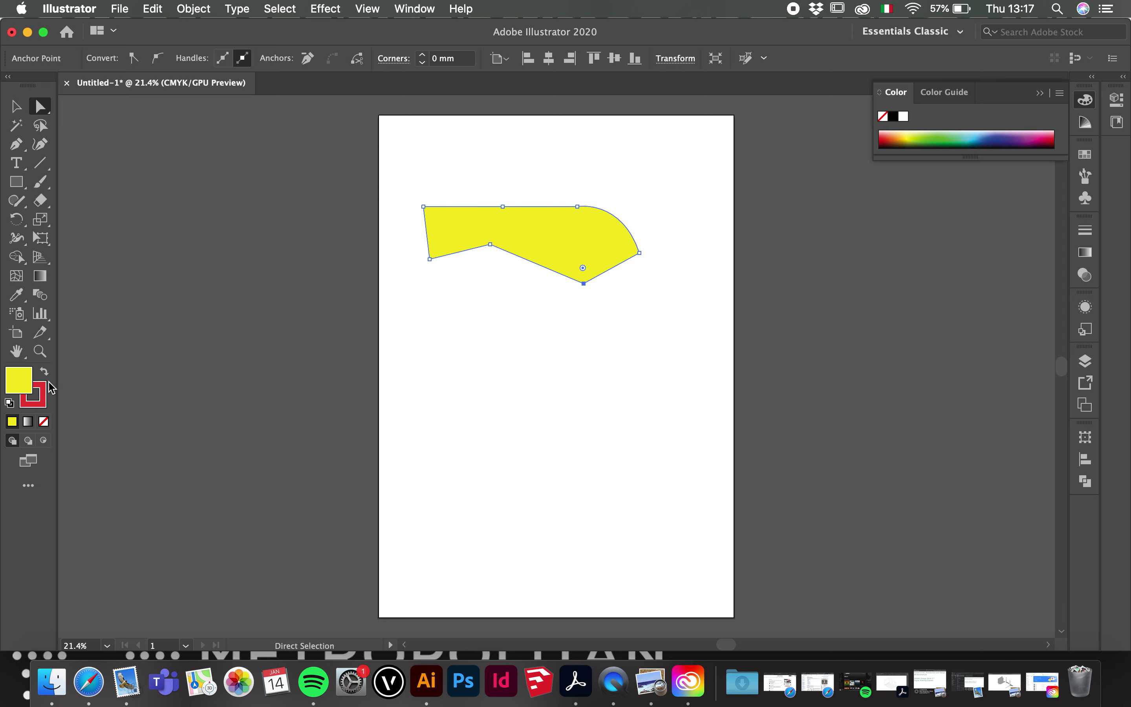
- Switch the shape's fill to none and back to yellow
click(44, 423)
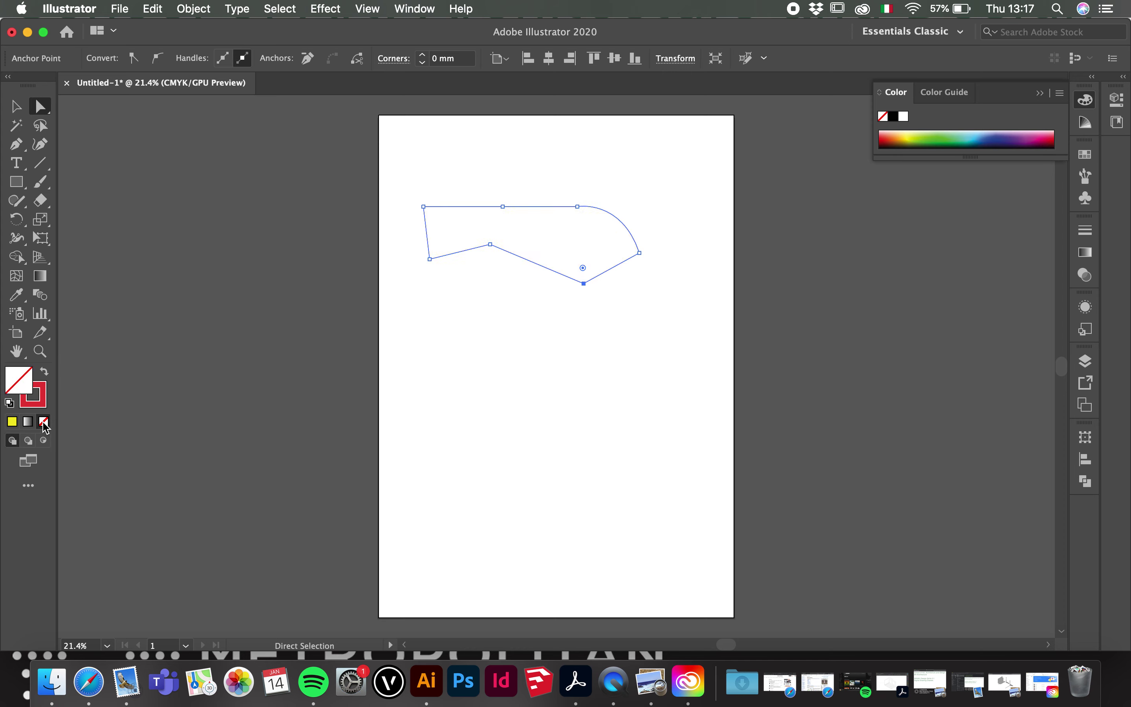
click(13, 423)
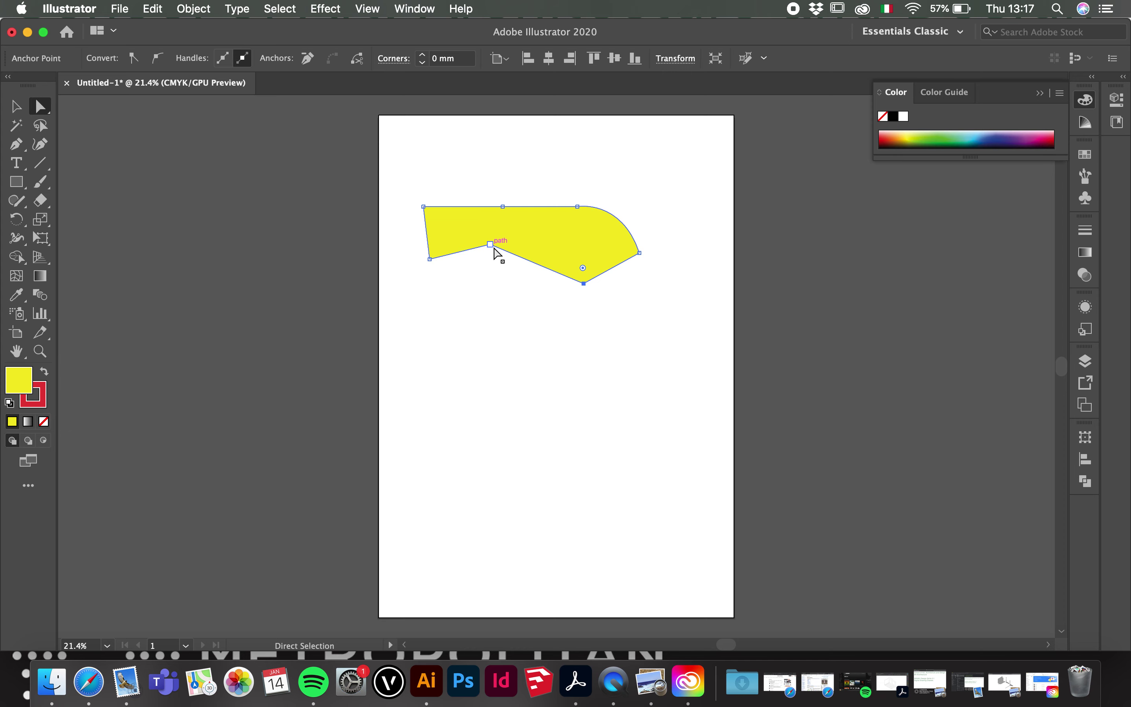
- Slightly round the yellow shape's corners with the live corner control, and reselect the whole shape
click(574, 242)
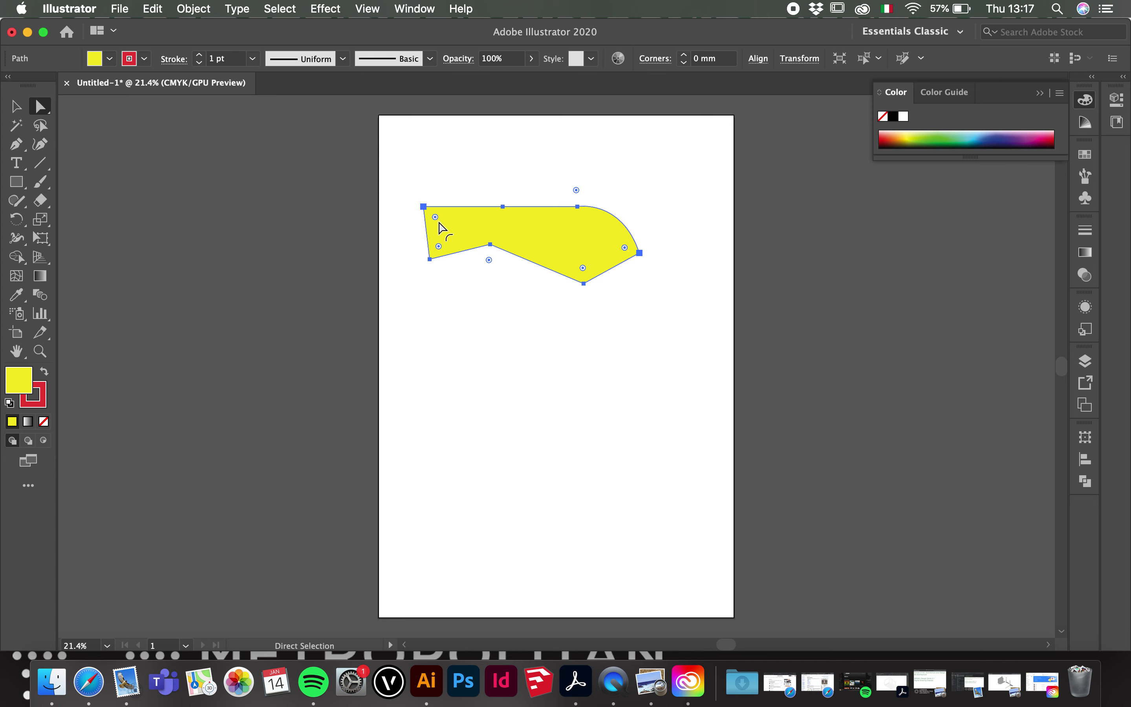
mouse_move(436, 218)
mouse_down()
mouse_move(458, 231)
mouse_move(428, 206)
mouse_up()
click(465, 308)
key(v)
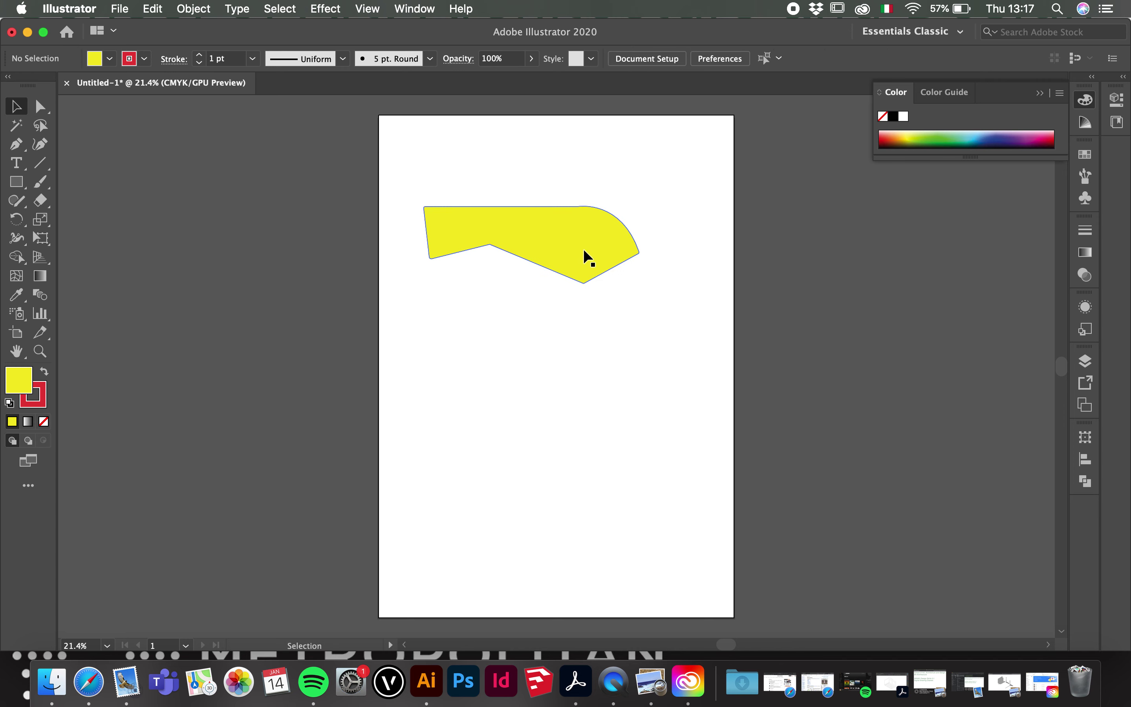
click(566, 239)
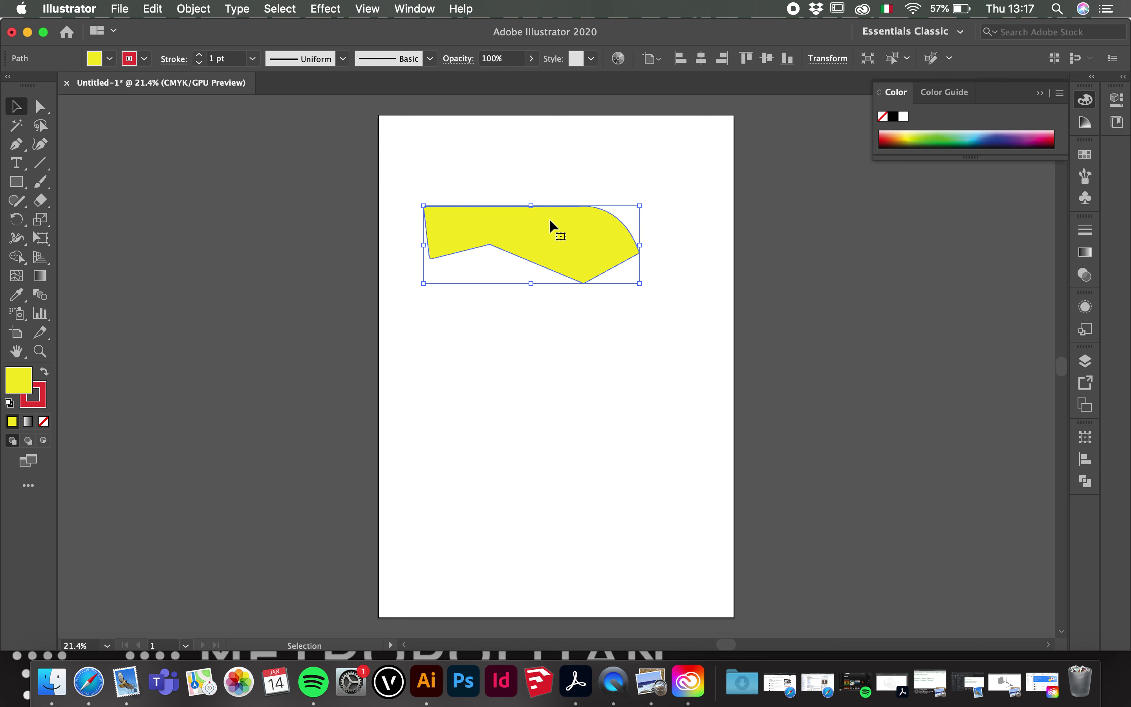
- Open the stroke settings for the yellow shape and give its outline a round cap and a round corner join
click(593, 343)
click(591, 242)
click(639, 354)
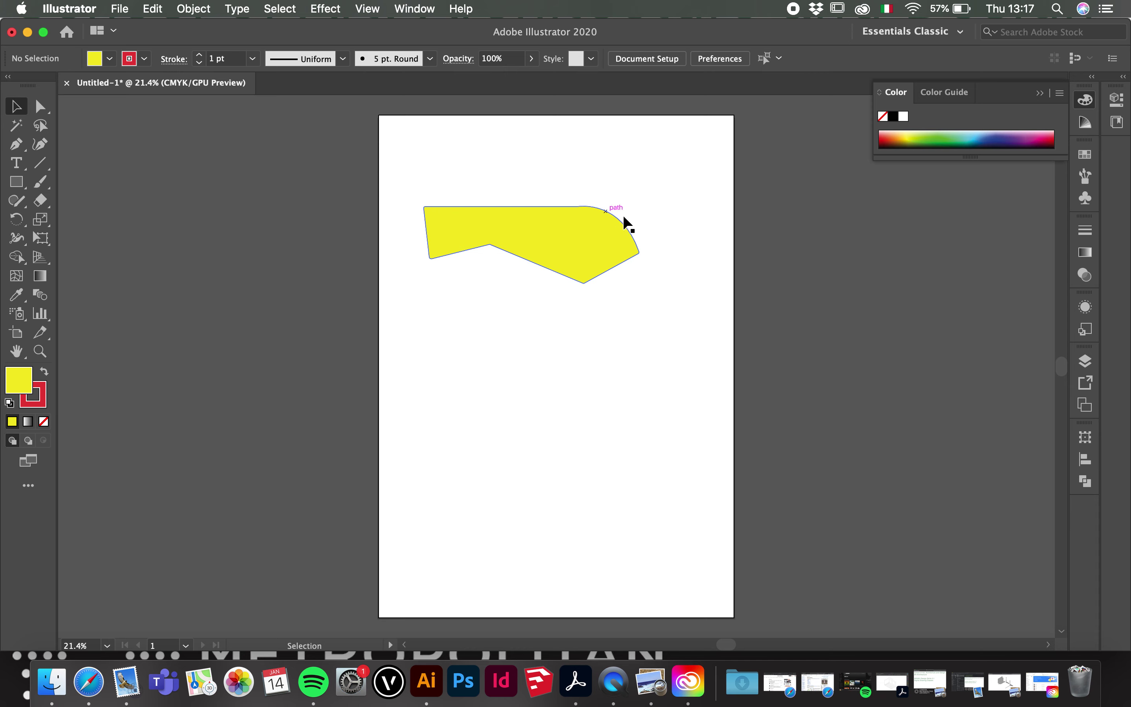
click(578, 243)
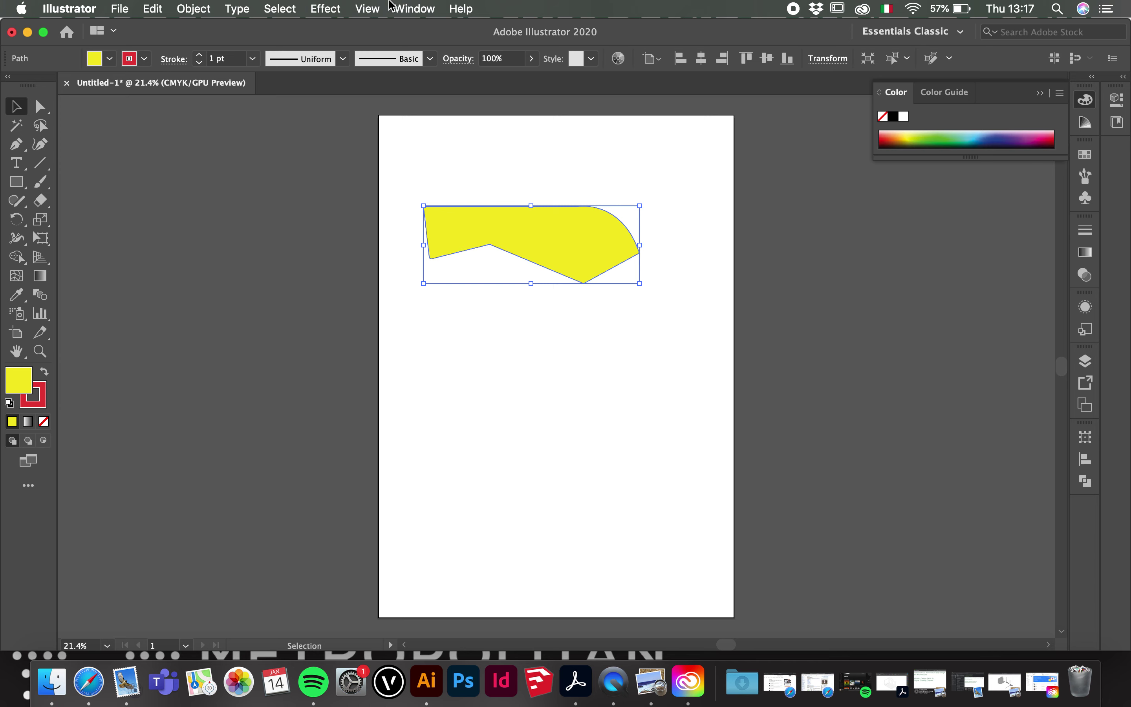
click(422, 10)
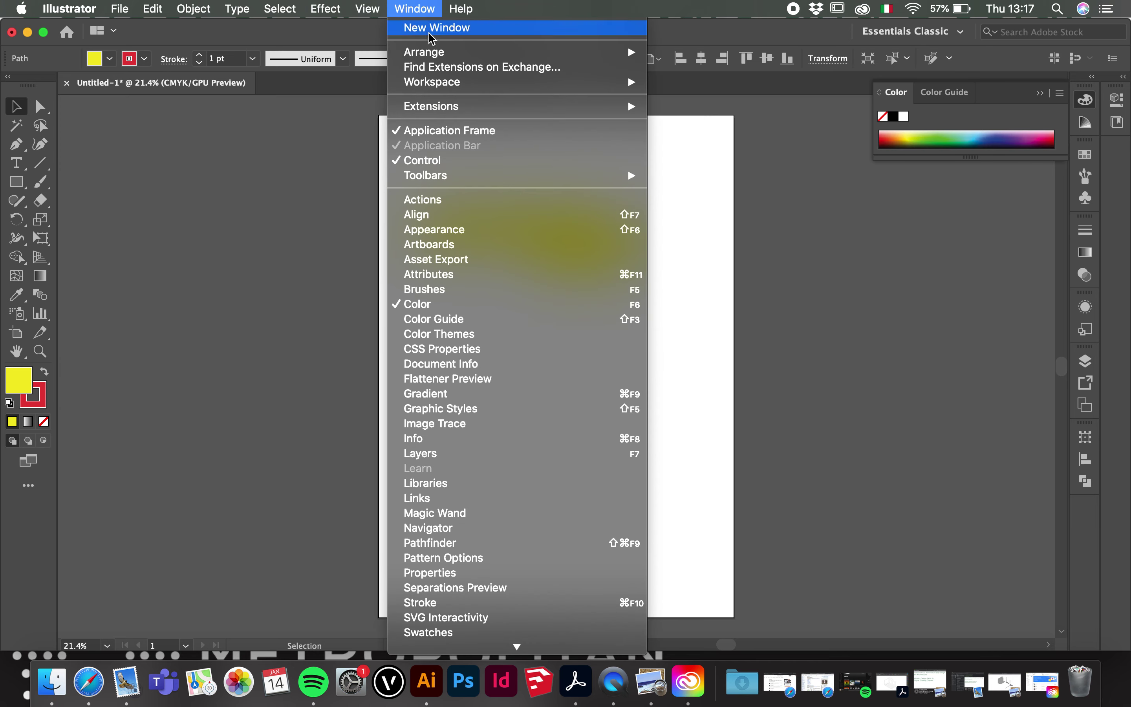
scroll(484, 217, down, 5)
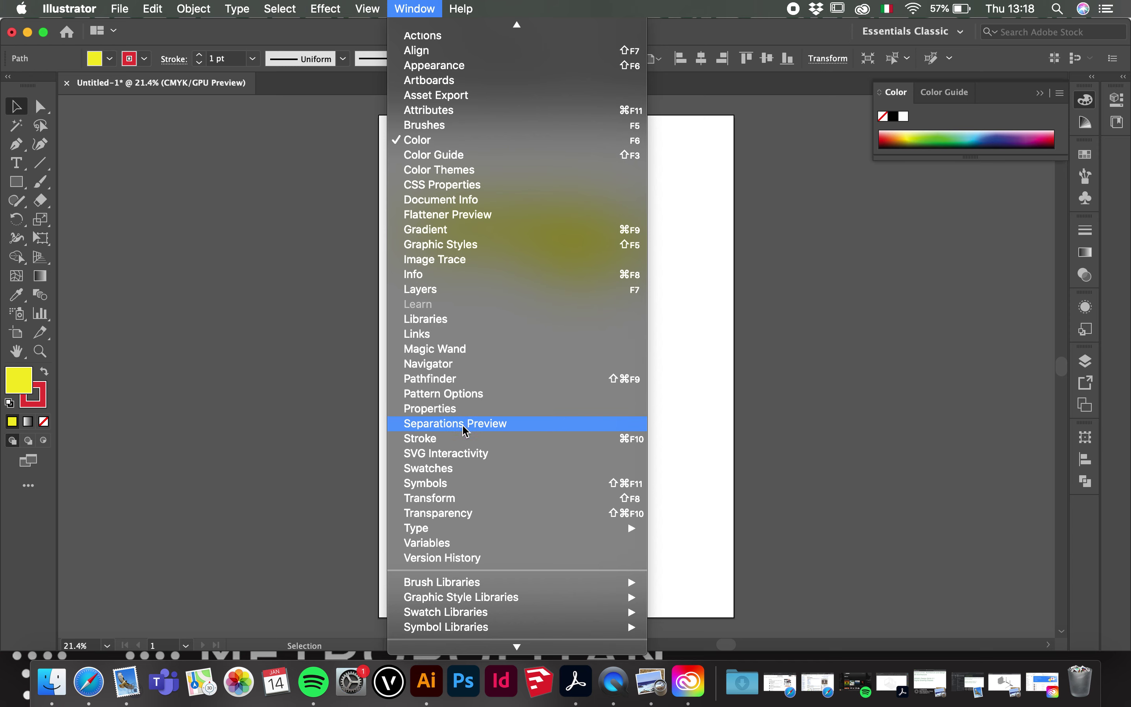
click(458, 438)
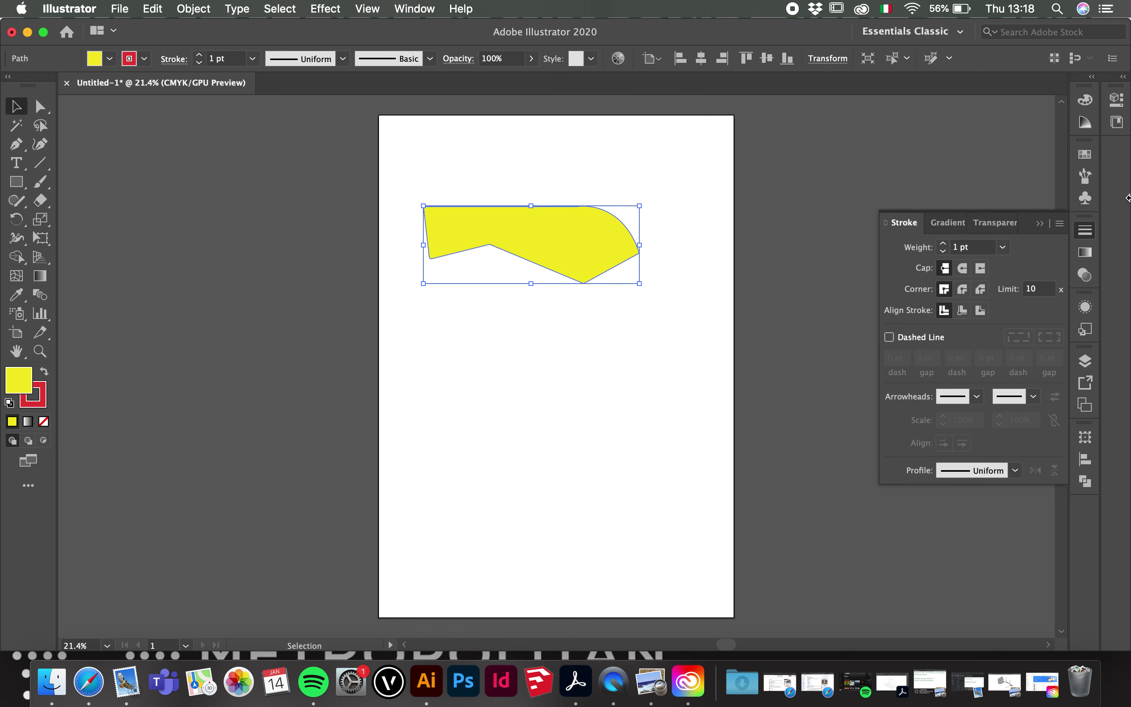
click(964, 270)
click(964, 290)
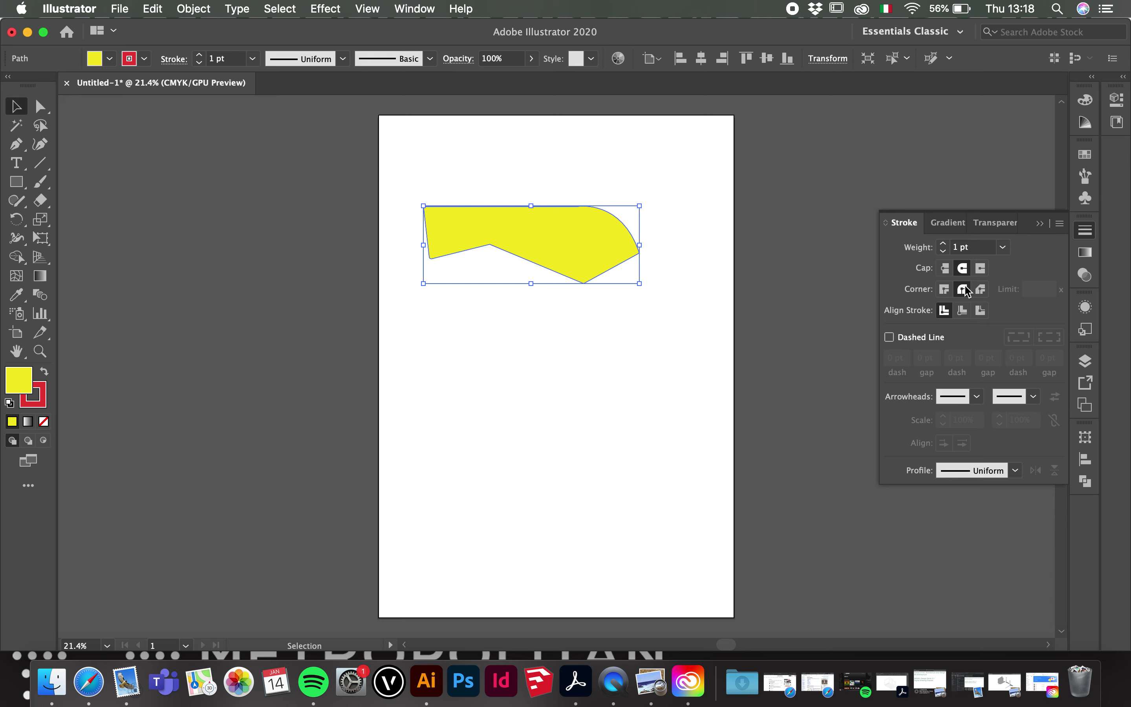
- Set the yellow shape's stroke weight to 4 pt
click(944, 244)
click(943, 243)
click(944, 243)
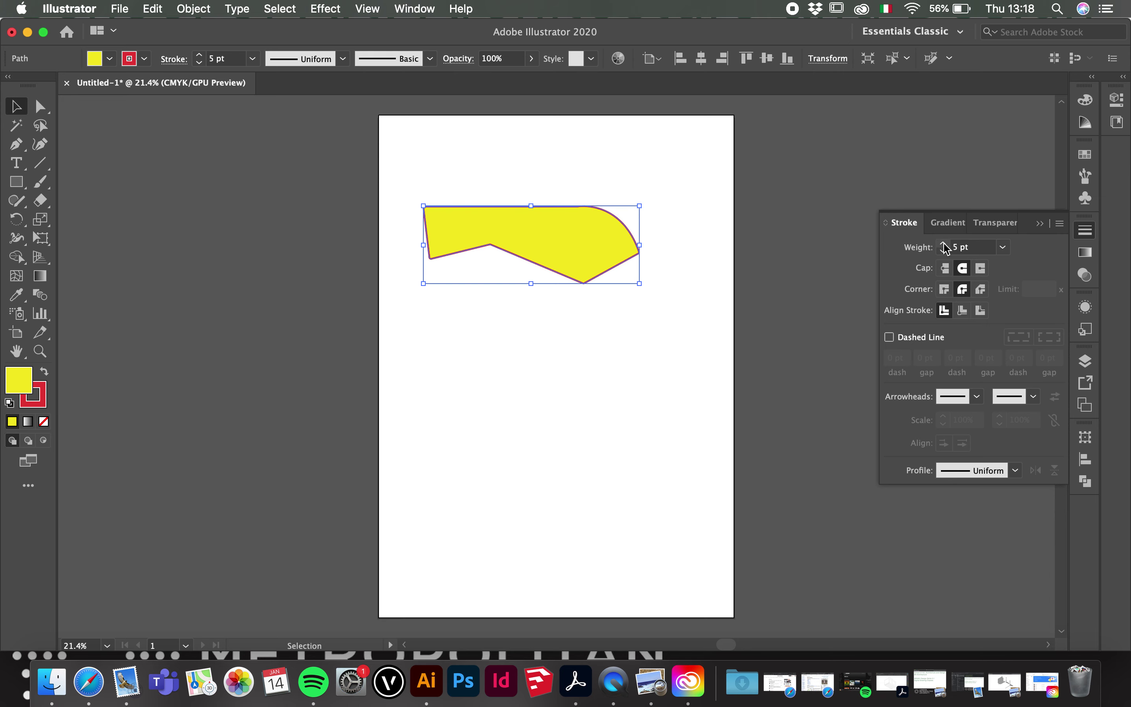
click(944, 251)
click(943, 251)
click(944, 243)
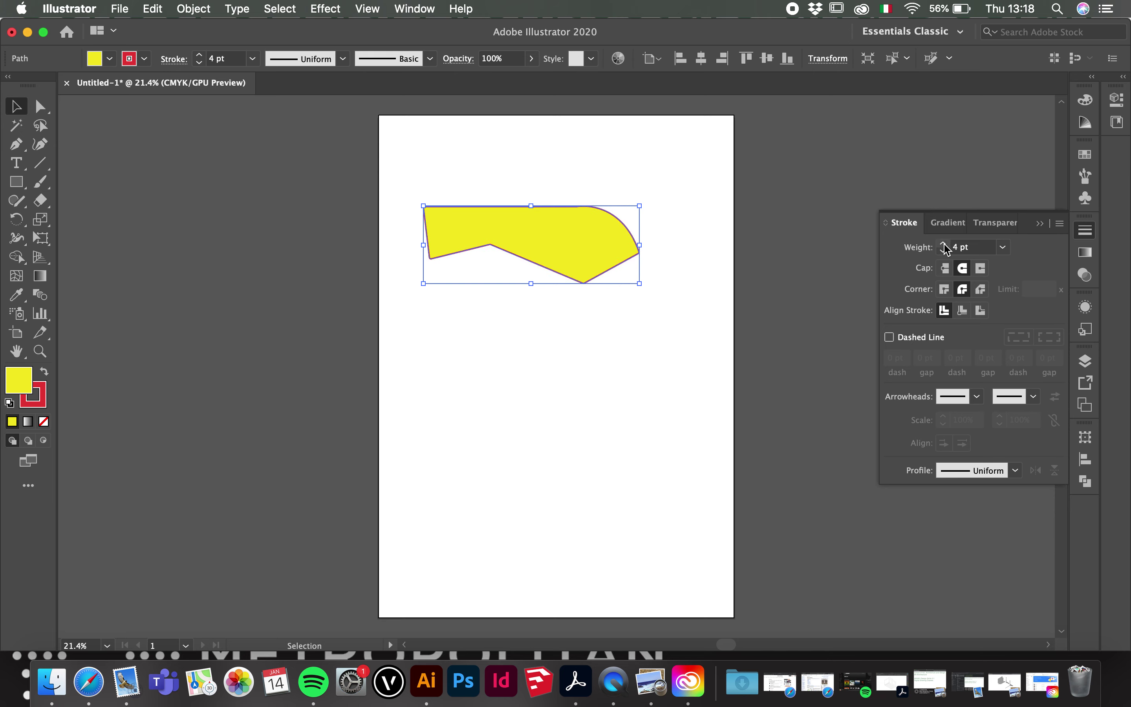
- Make the yellow shape's outline a dashed line with a 20 pt dash and a 20 pt gap
click(654, 269)
click(585, 243)
click(890, 337)
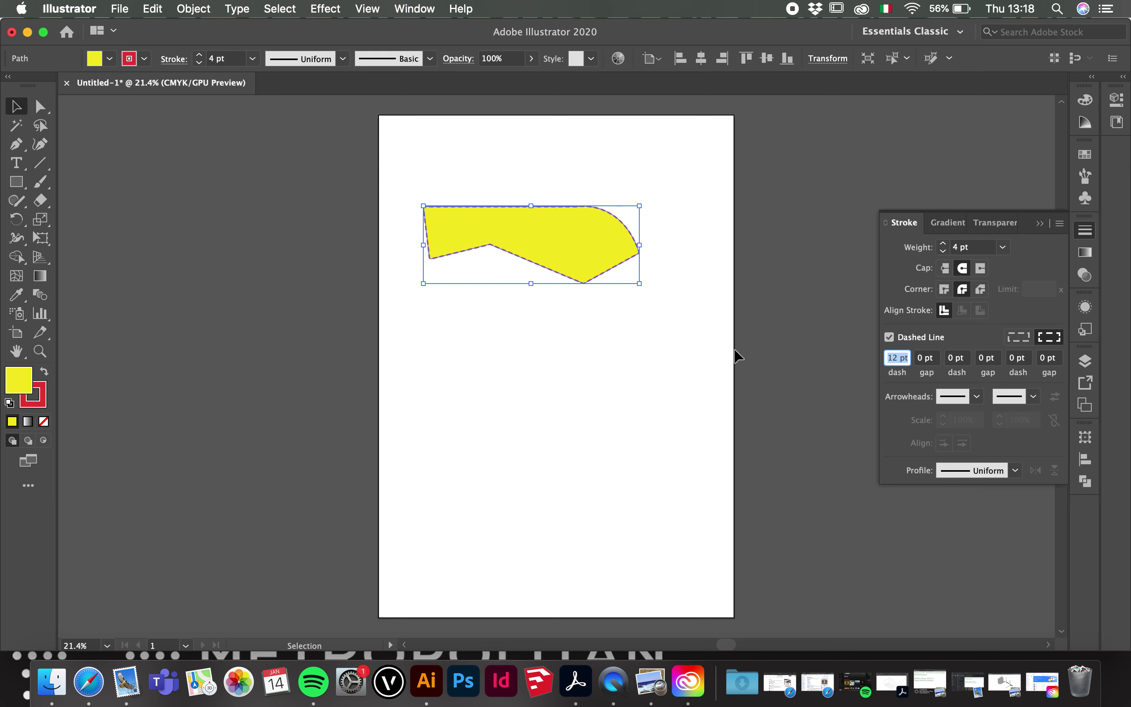
click(925, 361)
key(BackSpace)
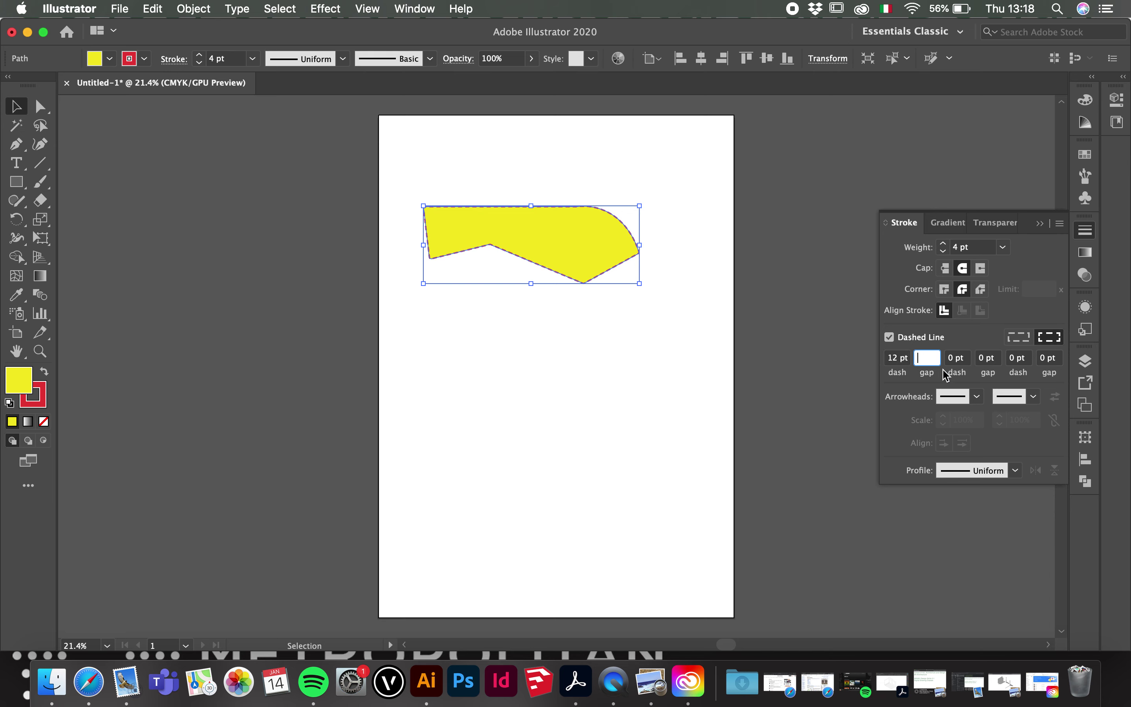
drag(898, 358, 885, 360)
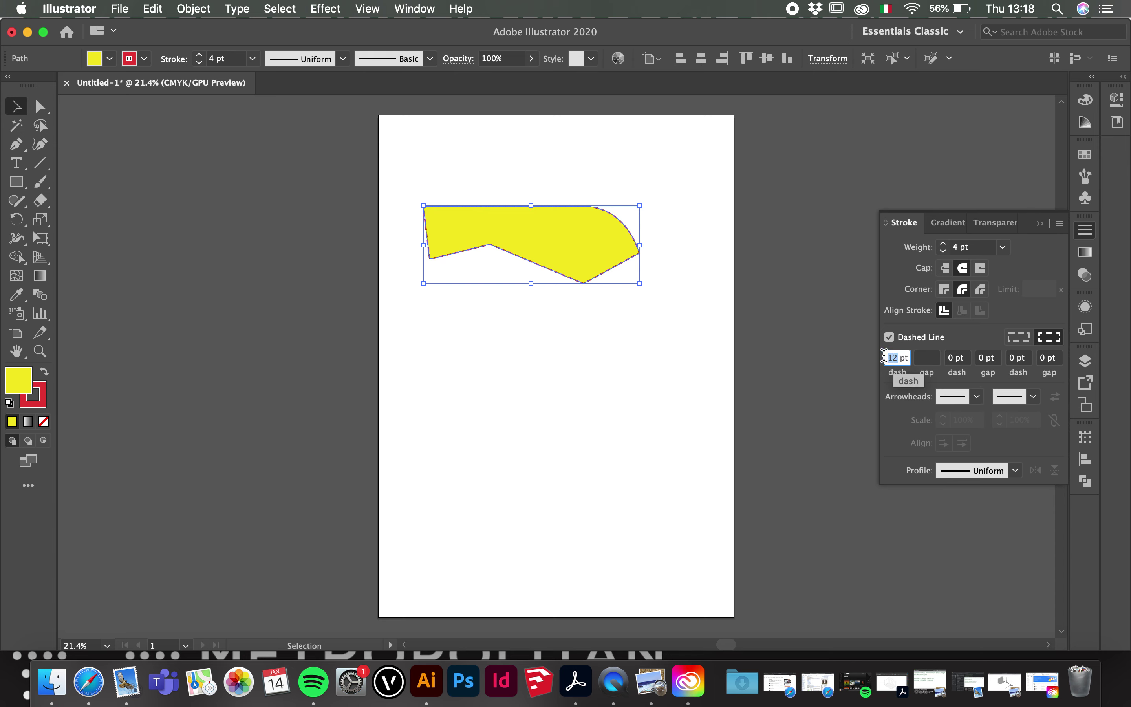
text(20)
click(930, 358)
text(29)
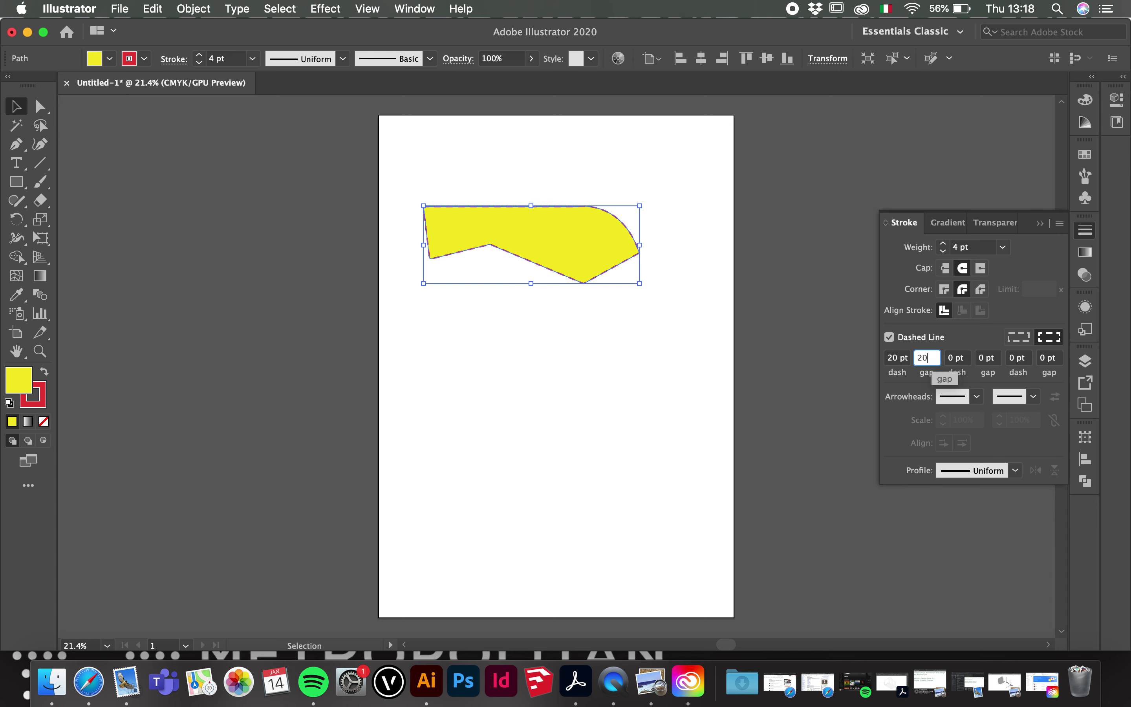
click(672, 338)
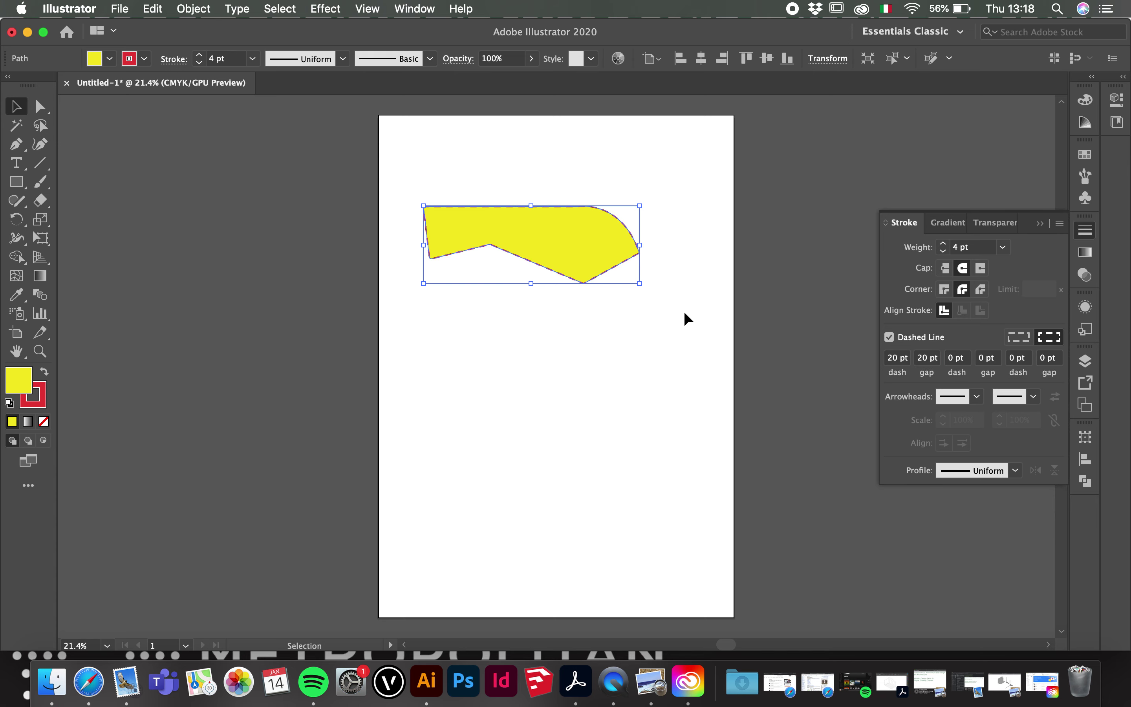
- Deselect the yellow shape and examine its dashed outline both close up and from farther away
click(684, 312)
scroll(556, 221, up, 5)
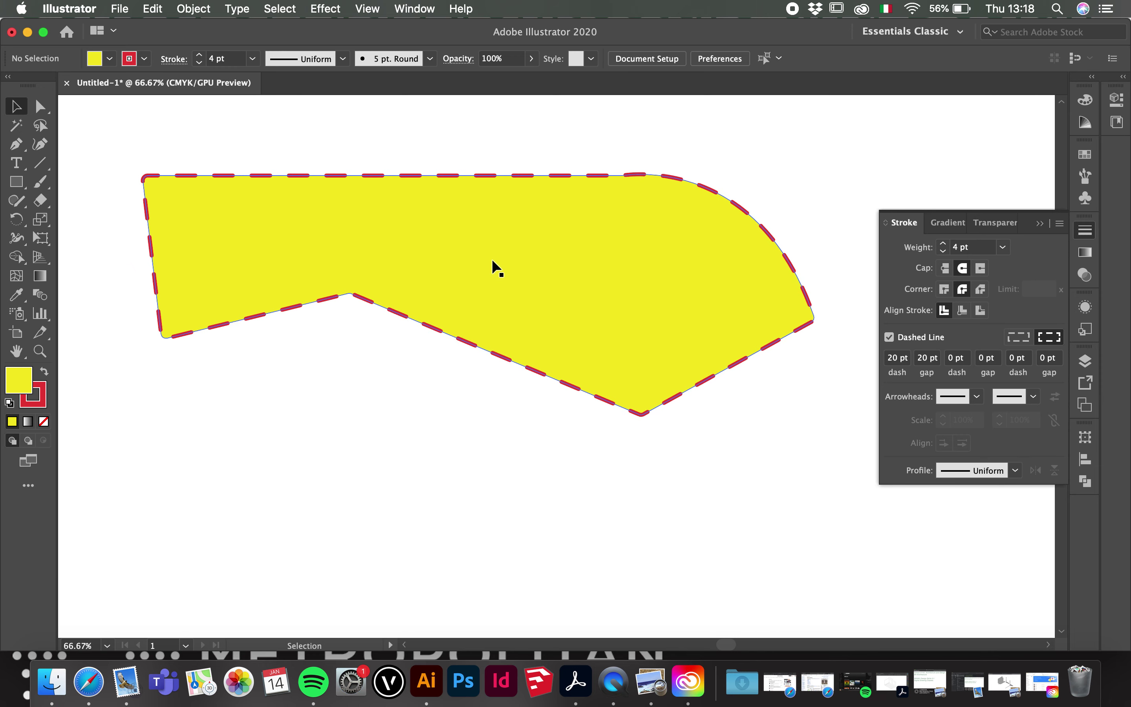
scroll(492, 261, down, 1)
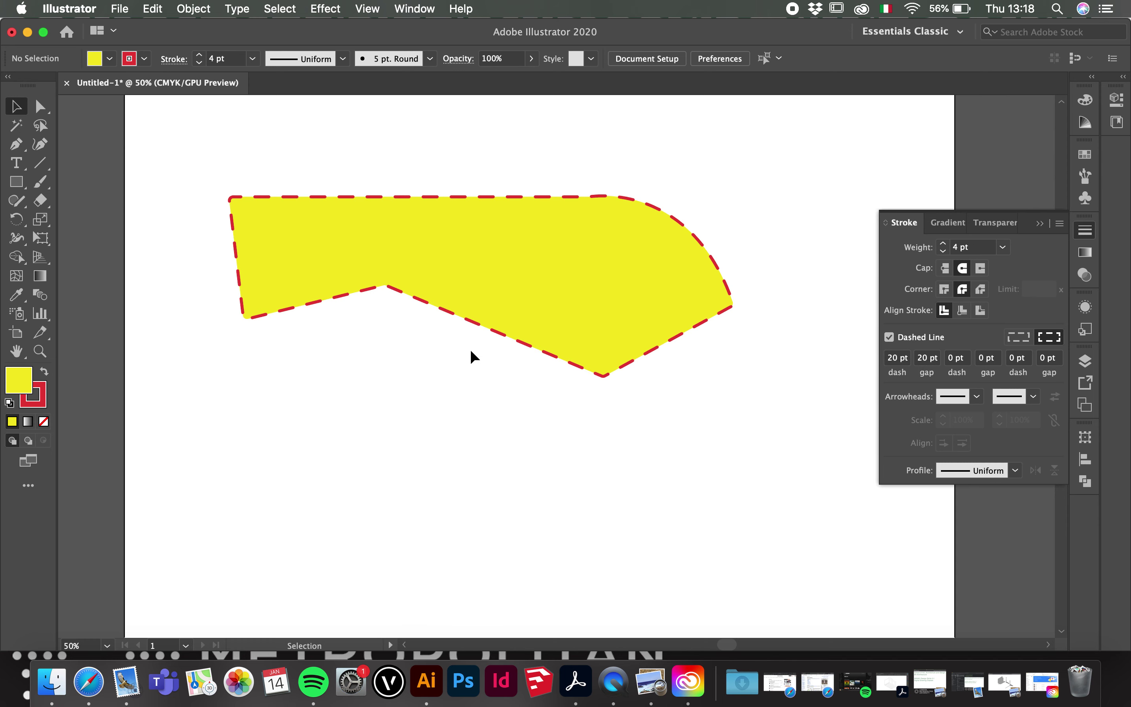
scroll(470, 349, up, 1)
scroll(470, 349, down, 2)
scroll(470, 349, down, 1)
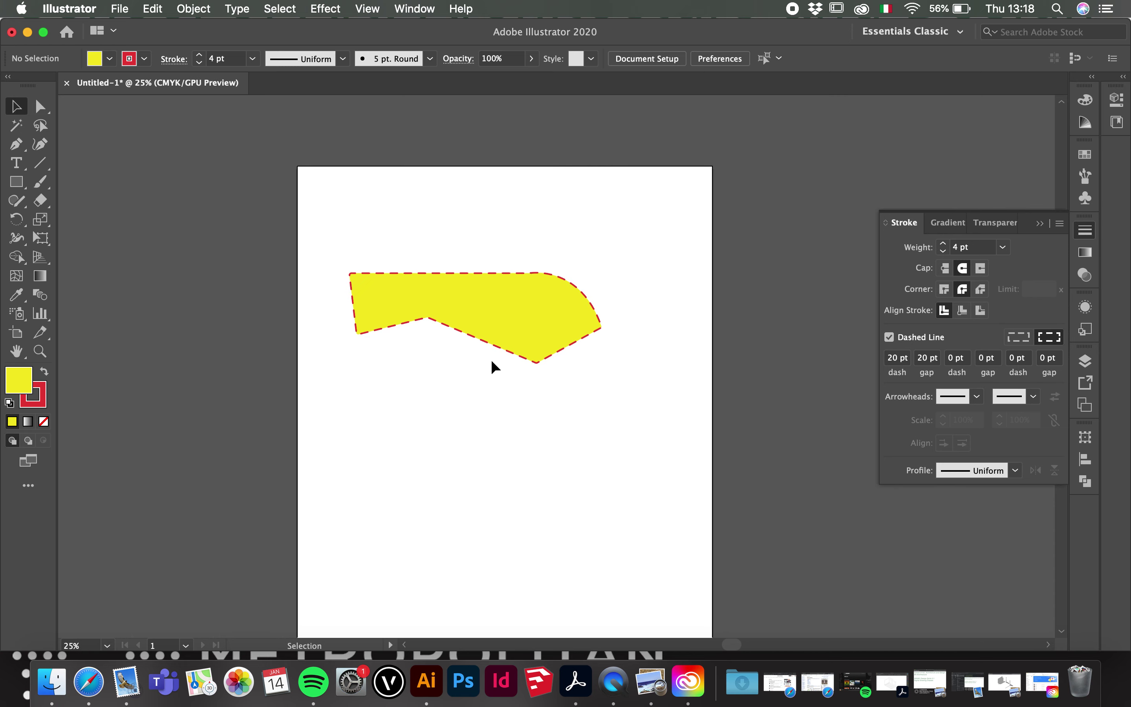
scroll(468, 310, up, 2)
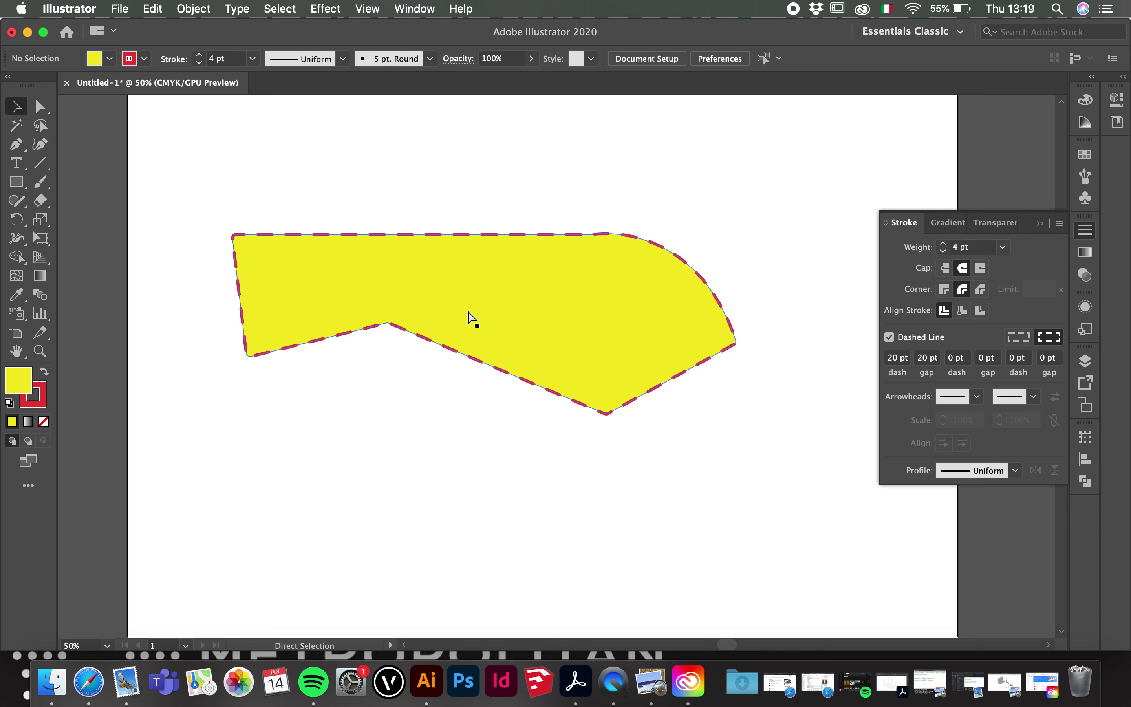
key(super)
key(super+minus)
key(super+minus)
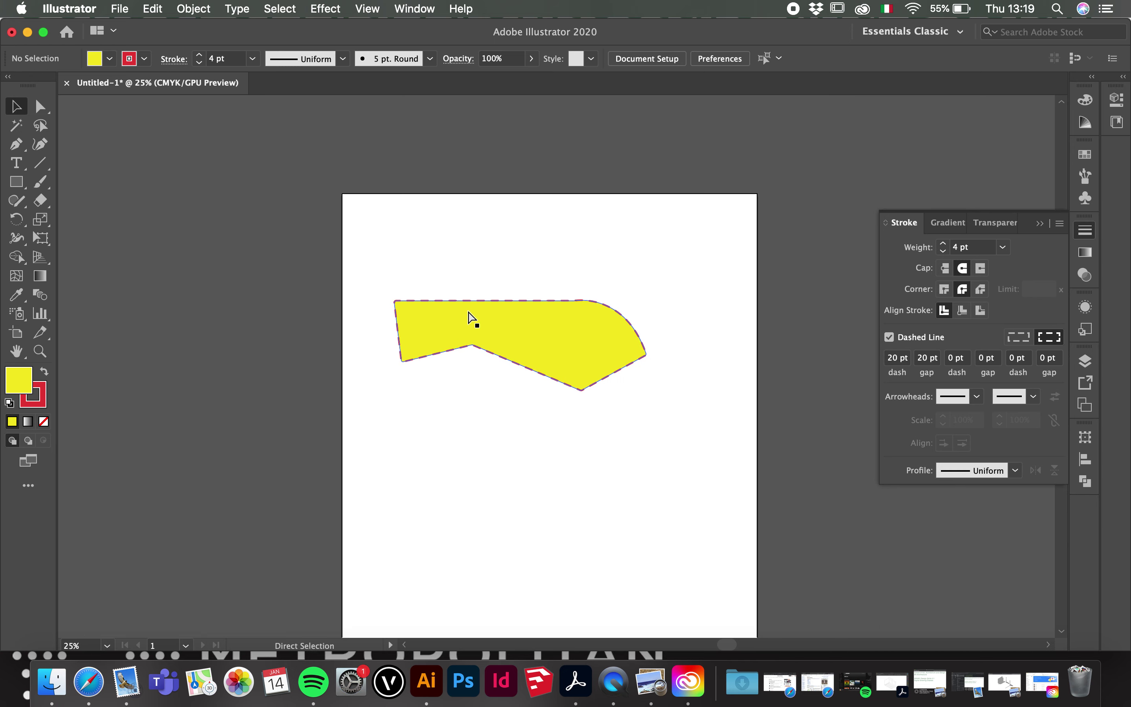
key(super+equal)
key(super+equal)
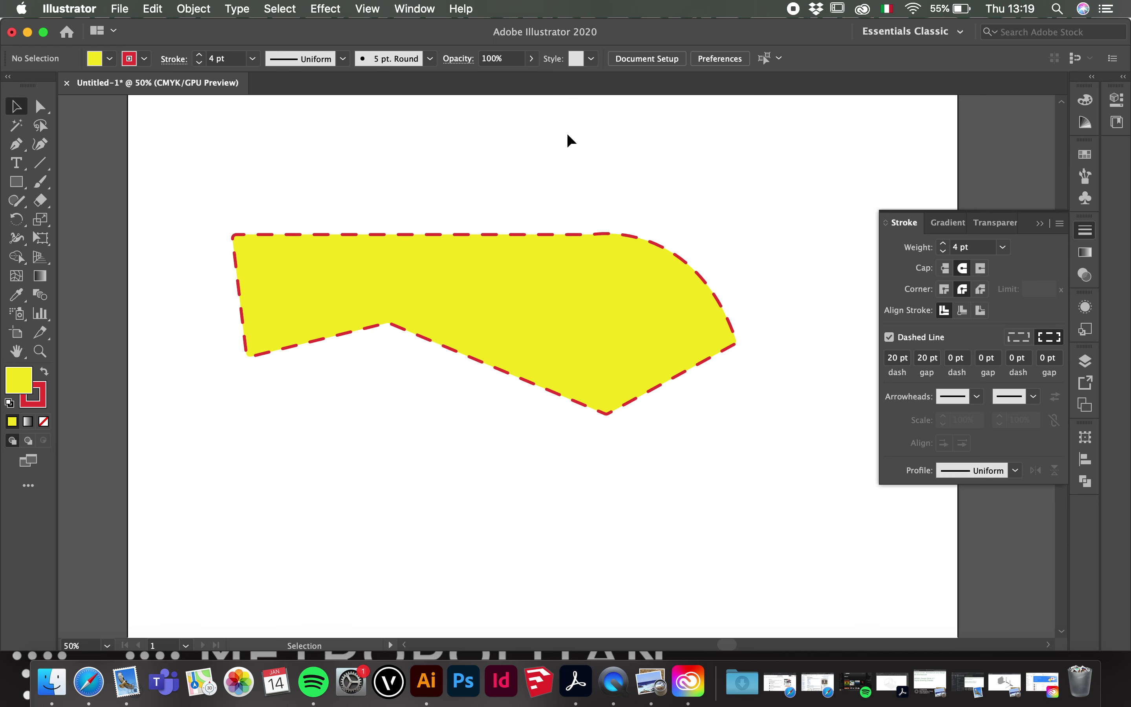
- Move the yellow dashed shape up and to the left, and delete it from the artboard
click(581, 304)
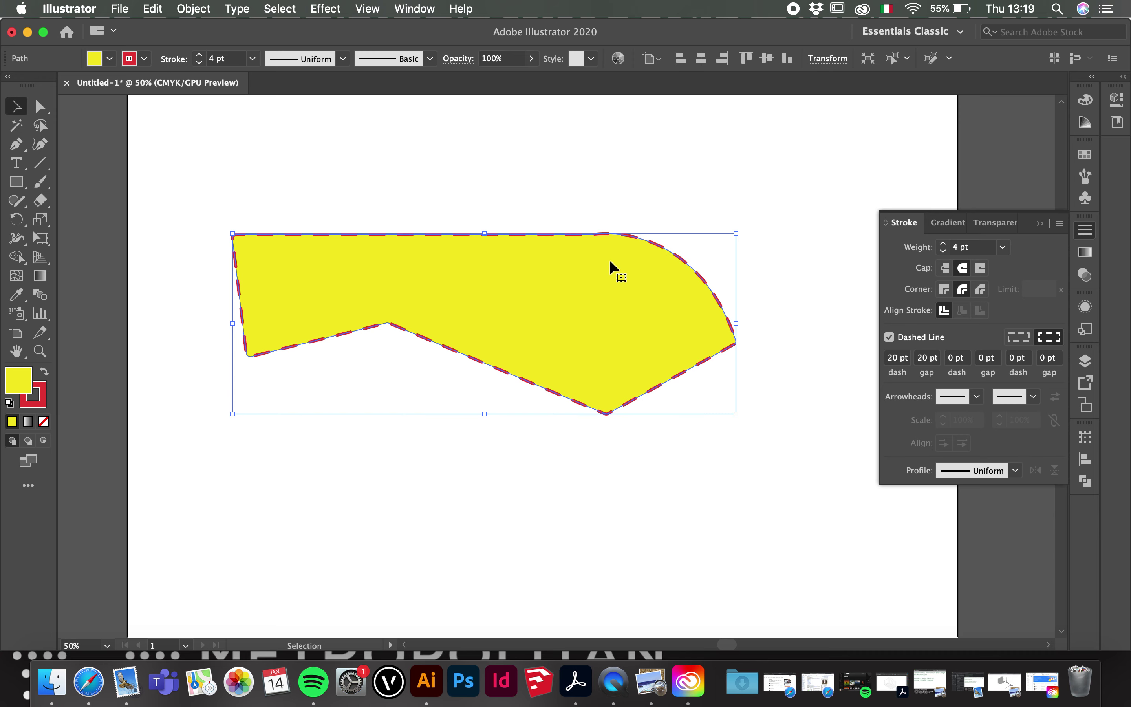
drag(491, 309, 508, 234)
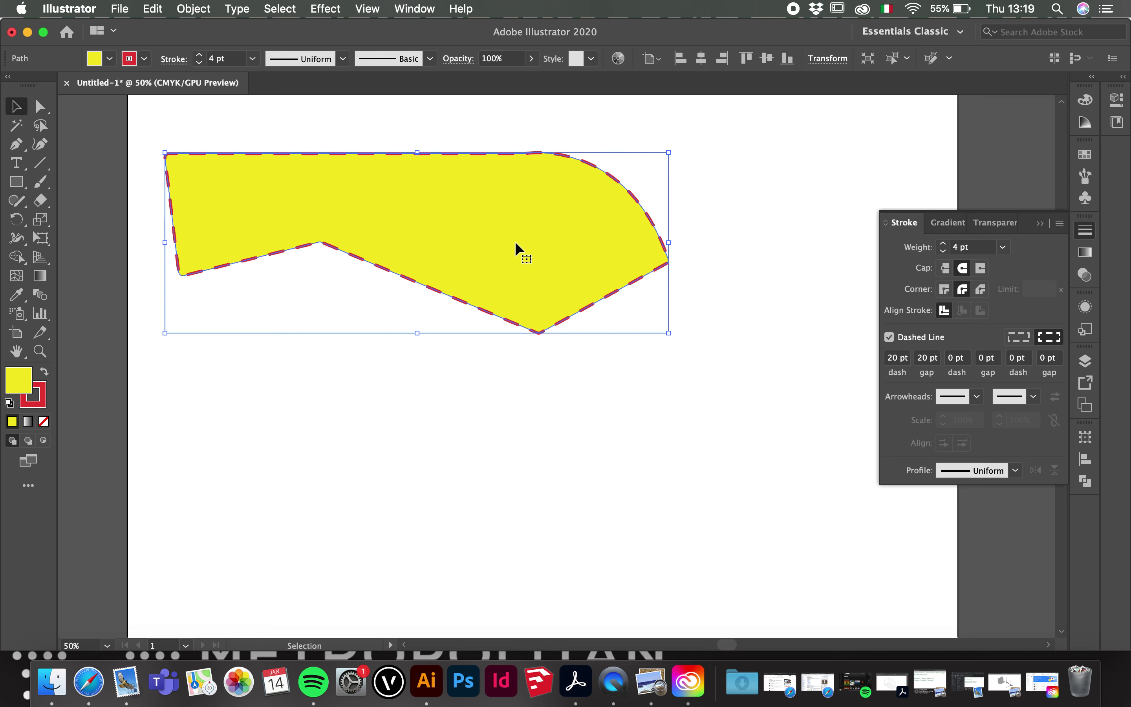
key(Delete)
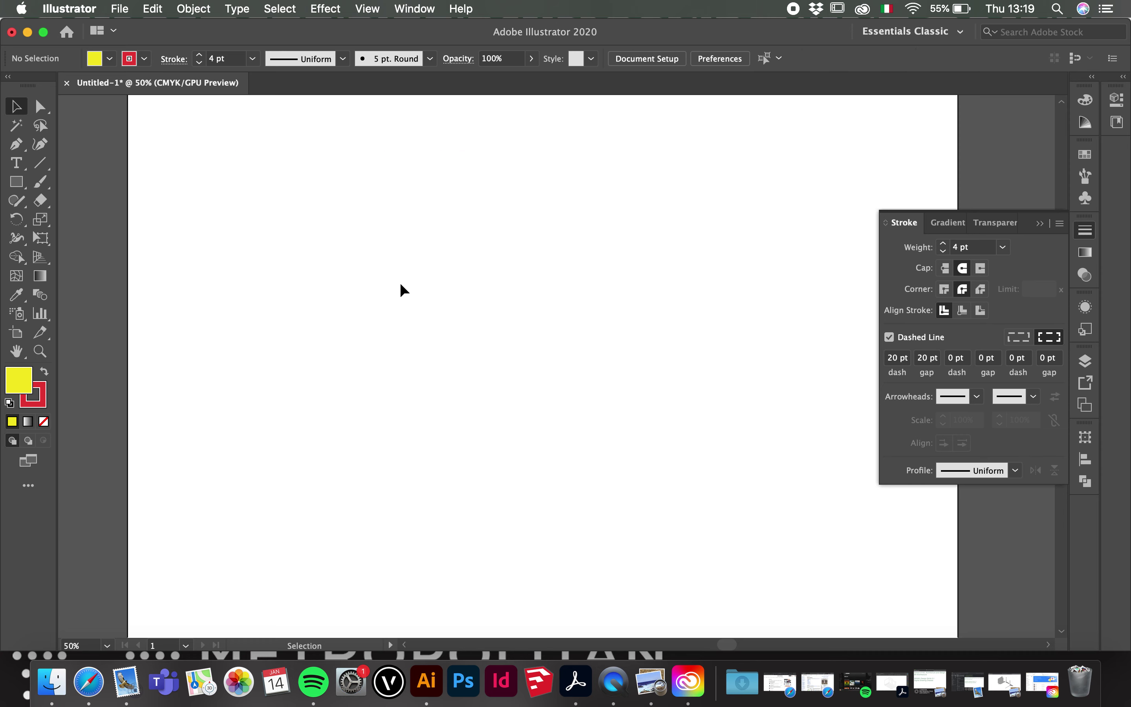
- Draw a straight horizontal dashed line across the upper artboard and a vertical line crossing it near its right end
scroll(400, 290, down, 1)
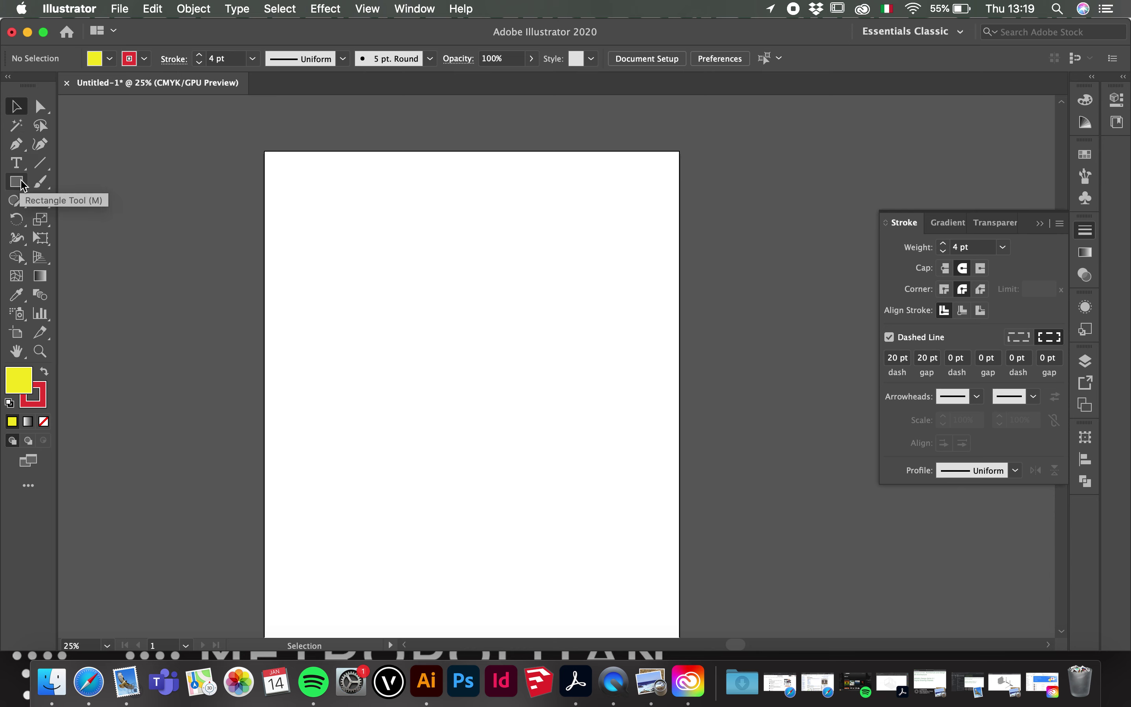
click(40, 163)
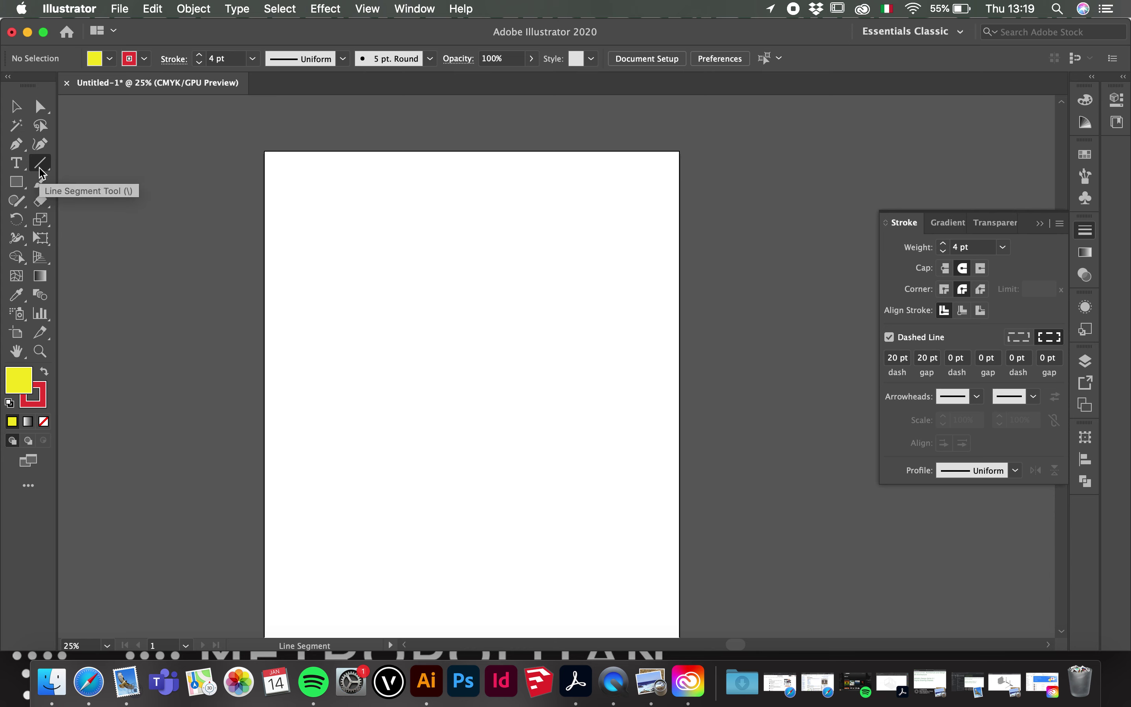
drag(317, 259, 542, 253)
mouse_move(549, 269)
mouse_down()
mouse_move(603, 271)
mouse_move(332, 262)
mouse_move(616, 268)
mouse_up()
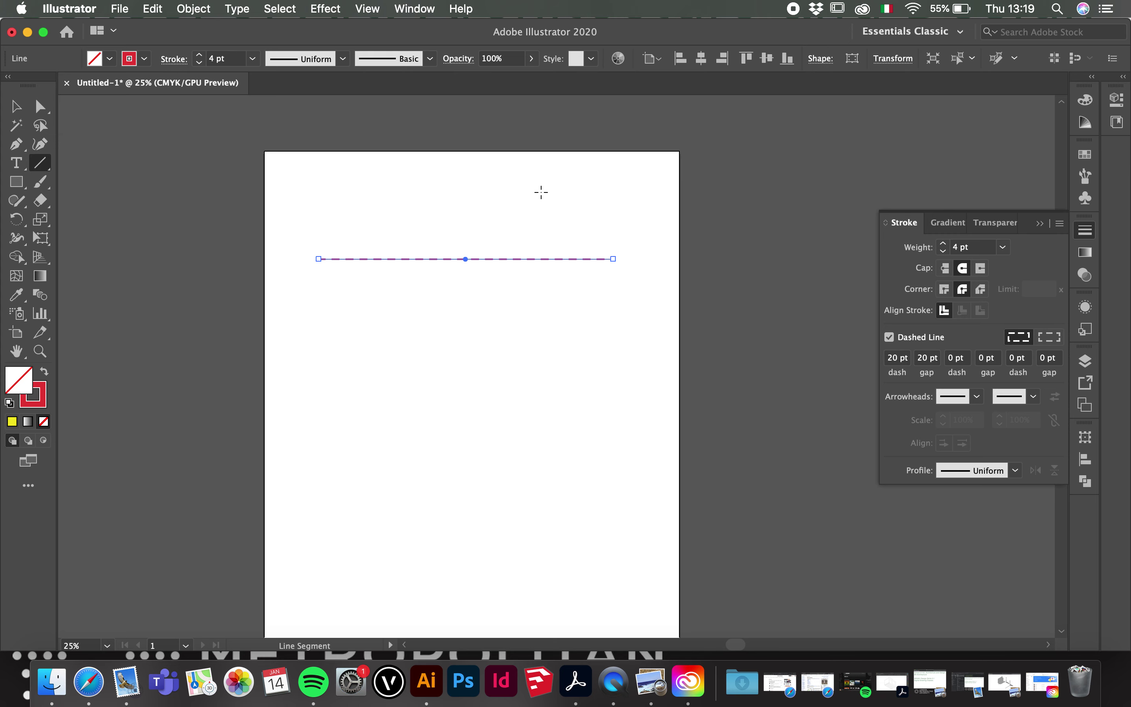
drag(542, 192, 542, 392)
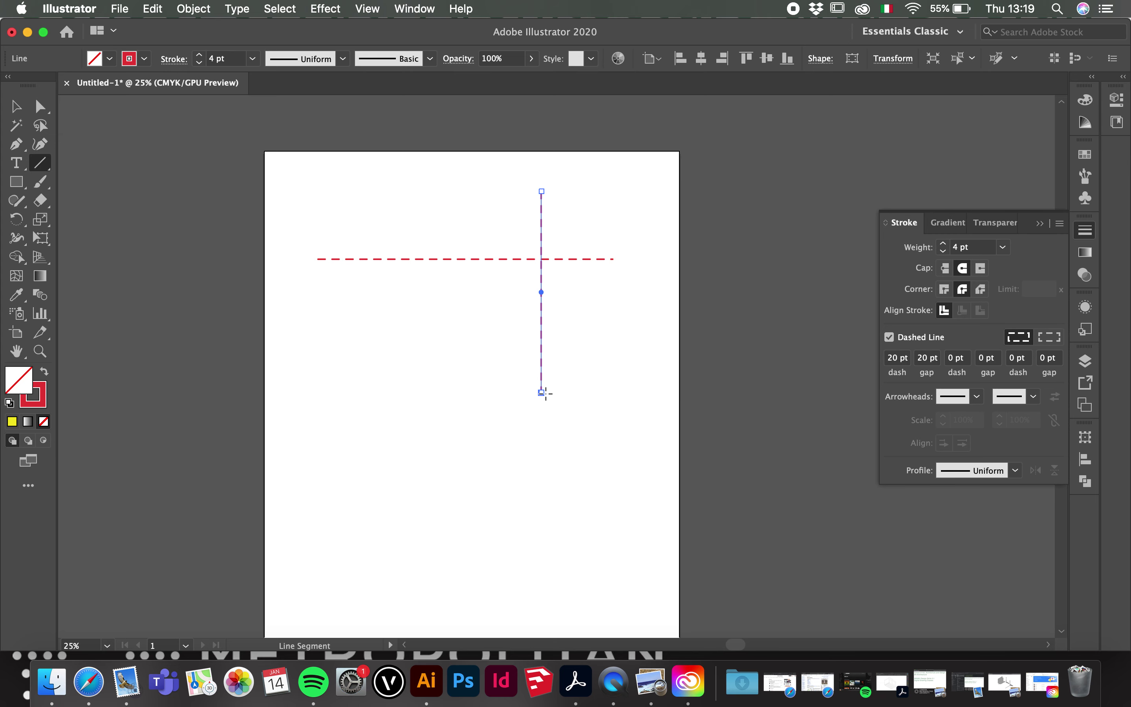
- Add a diagonal line, a second horizontal line below the first, and six vertical lines crossing the left half of both horizontals
drag(604, 361, 453, 210)
drag(349, 377, 358, 204)
drag(295, 326, 611, 326)
drag(396, 203, 395, 395)
drag(430, 202, 431, 392)
drag(324, 203, 339, 378)
drag(371, 203, 371, 386)
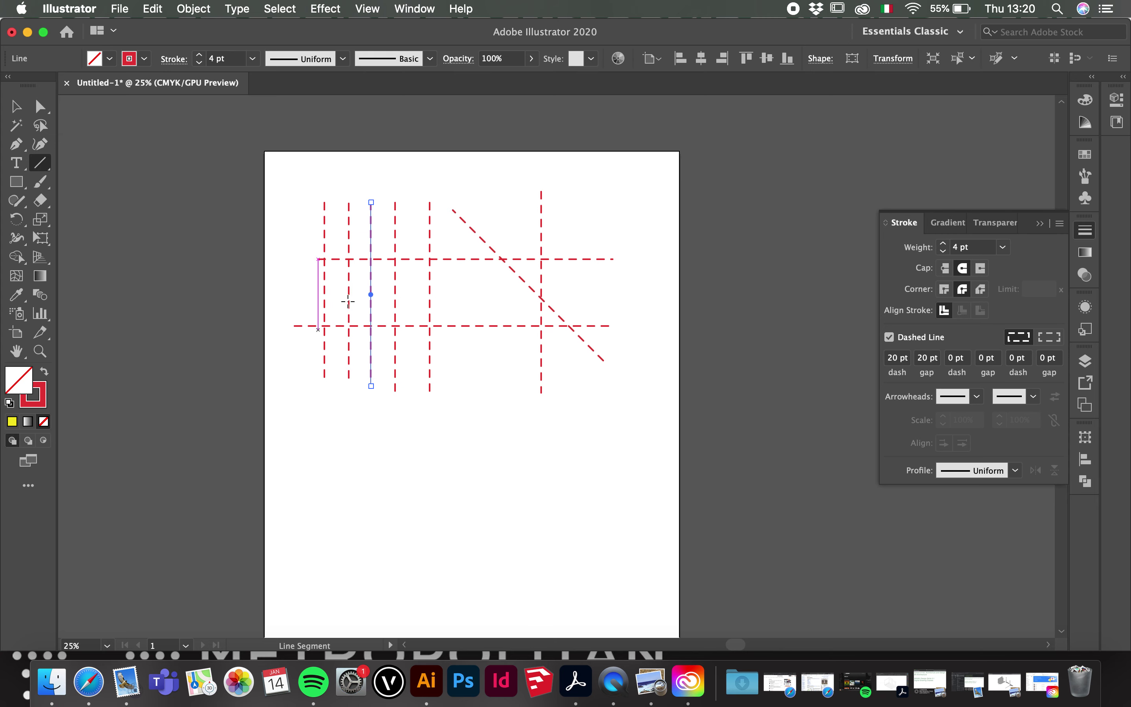
drag(409, 199, 409, 393)
- Select all the dashed lines and delete them
key(v)
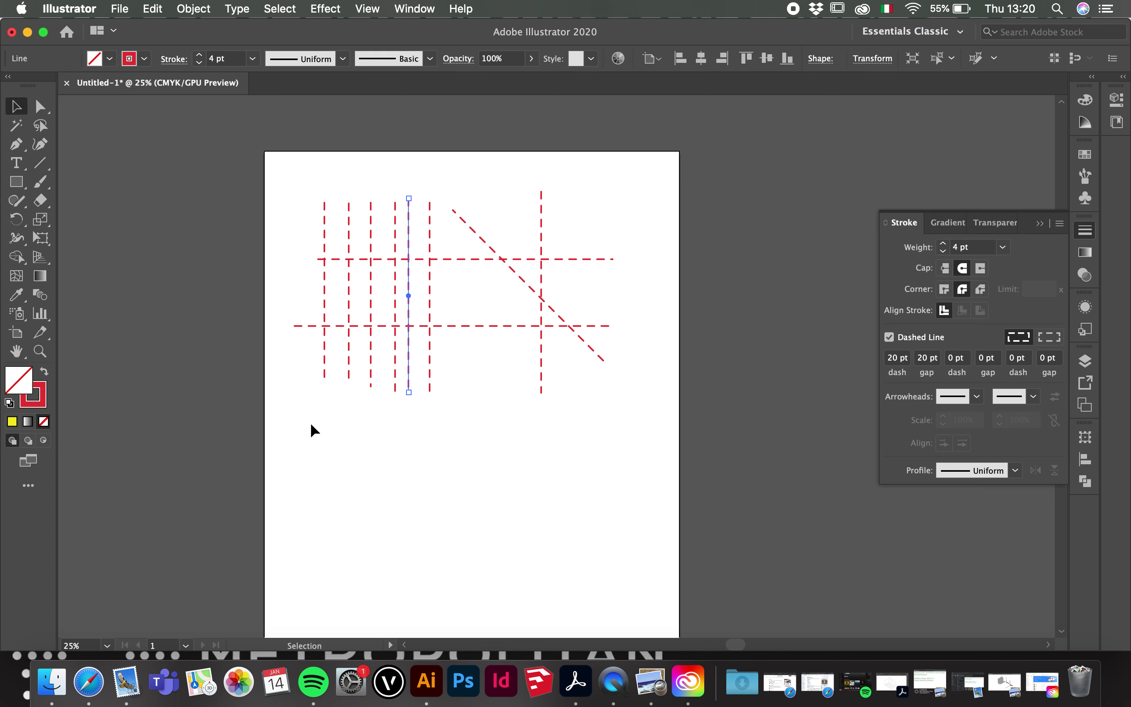
drag(308, 446, 600, 209)
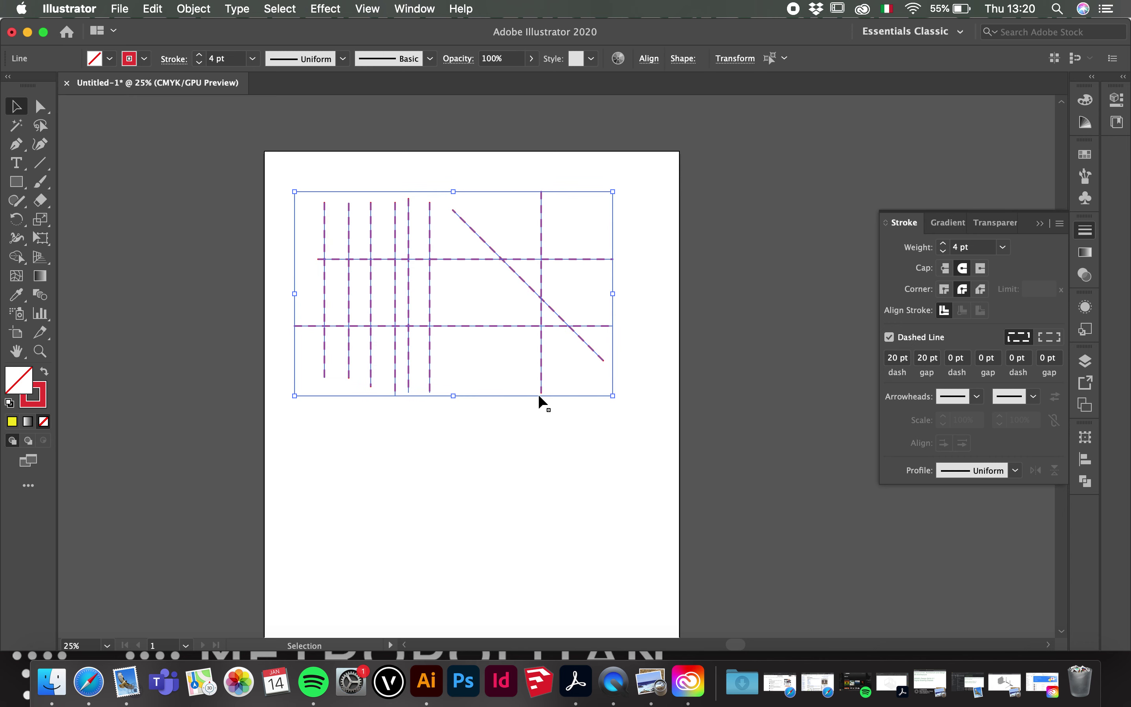
key(Delete)
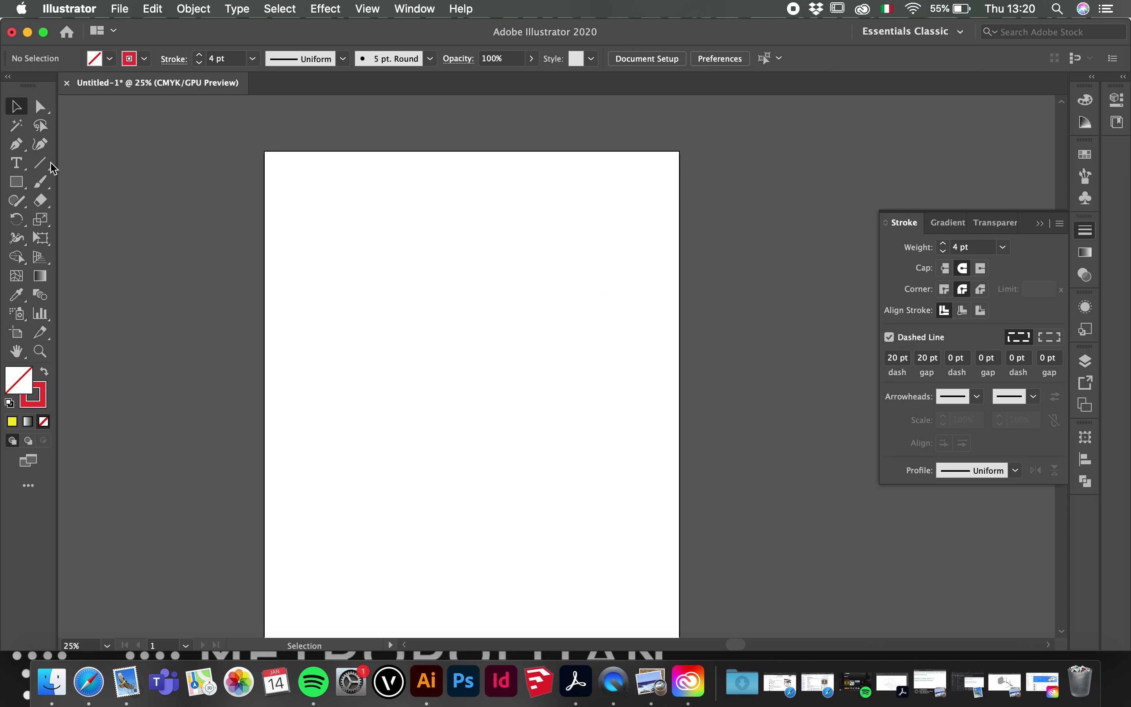
- Swap fill and stroke to get a red fill without stroke, and draw a nearly square rectangle in the artboard's upper-left area
click(20, 188)
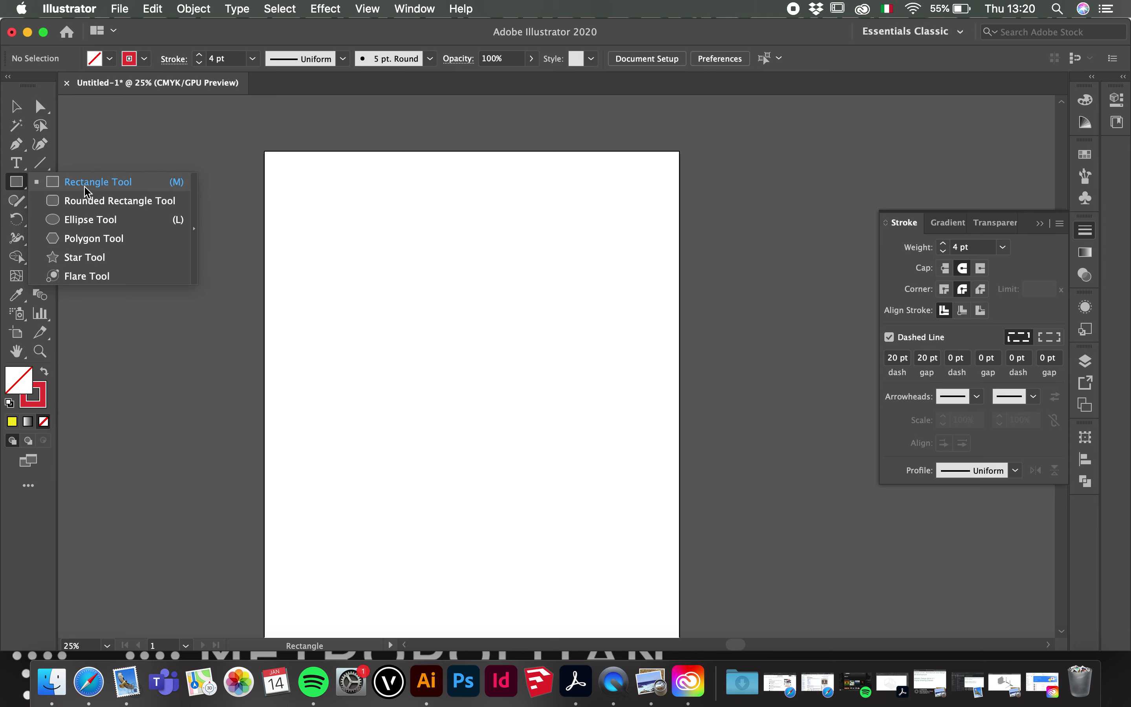
click(85, 187)
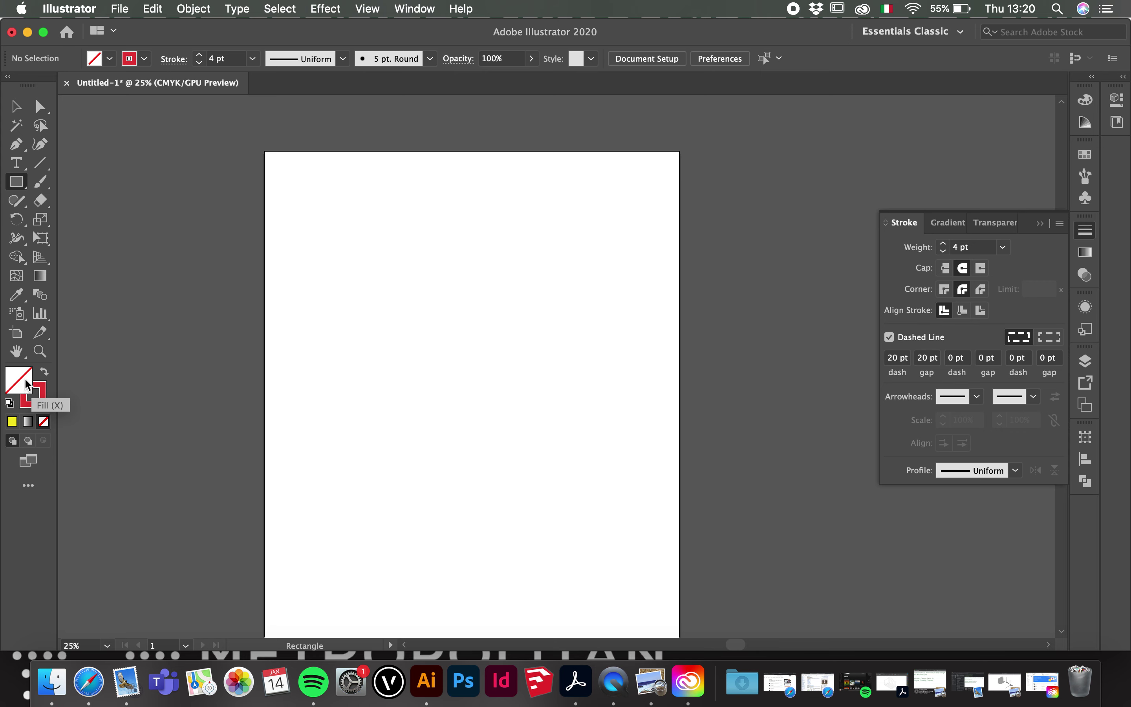
click(44, 373)
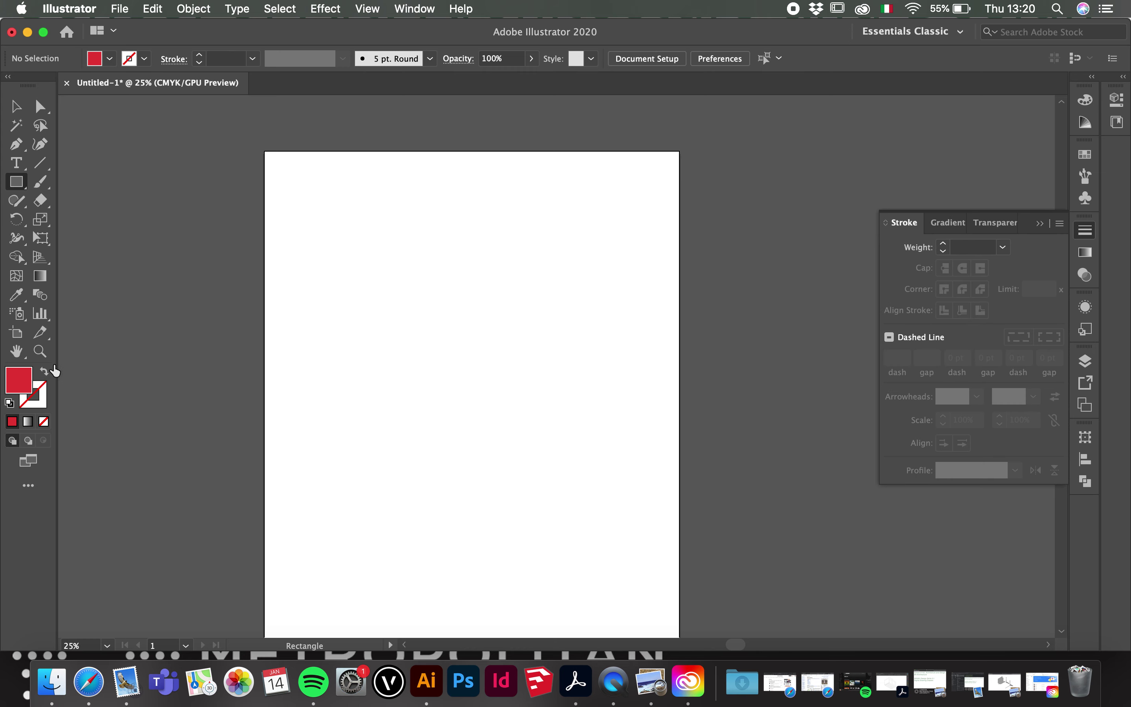
mouse_move(300, 233)
mouse_down()
mouse_move(452, 406)
mouse_move(317, 253)
mouse_move(397, 373)
mouse_move(507, 435)
mouse_up()
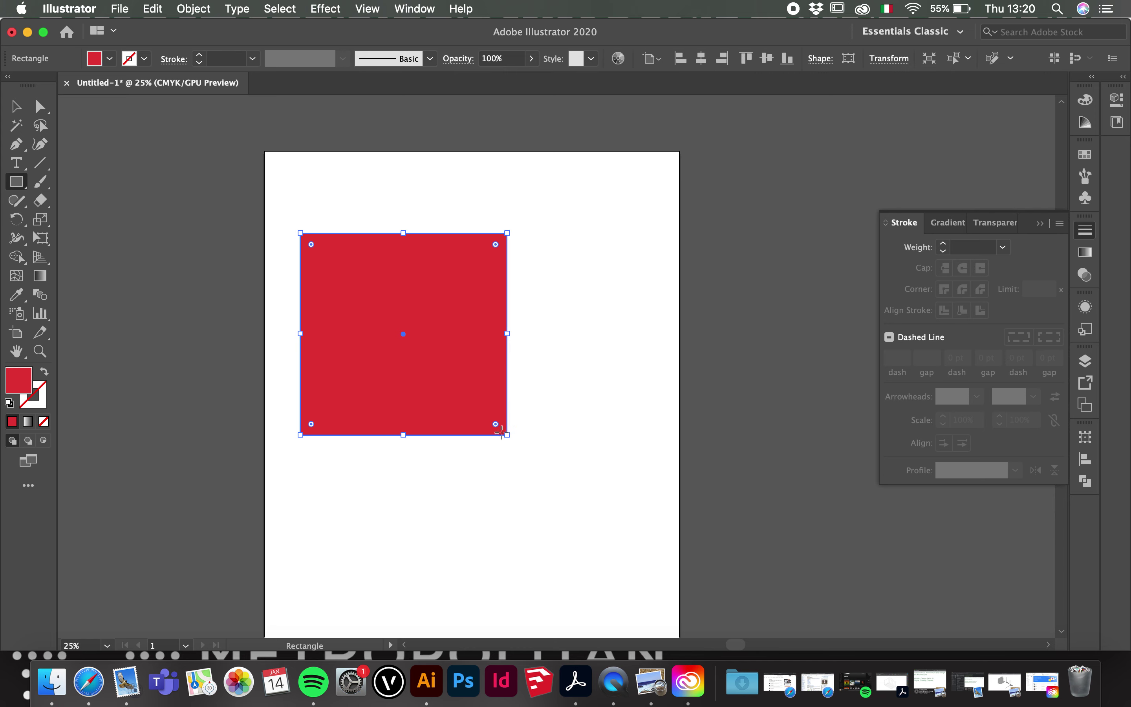
- Move the red rectangle straight up, closer to the artboard's top edge
click(16, 106)
click(199, 209)
drag(364, 290, 367, 243)
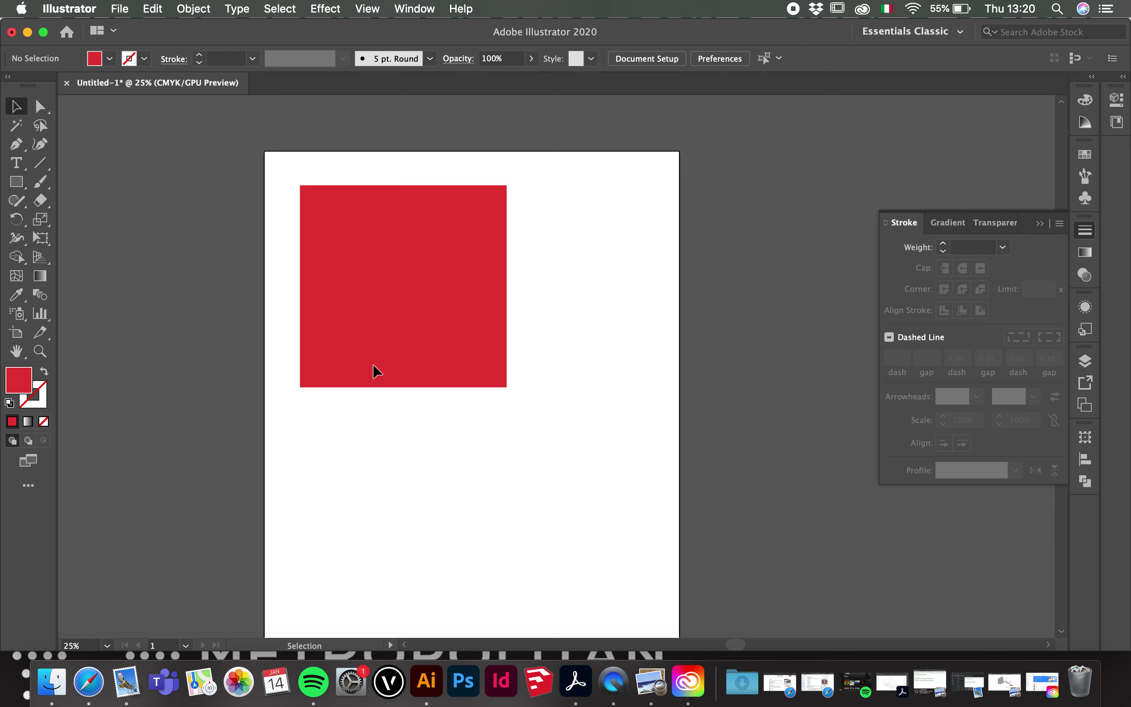
- Draw a circle with the Ellipse tool, overlapping the lower-right part of the red square
click(24, 185)
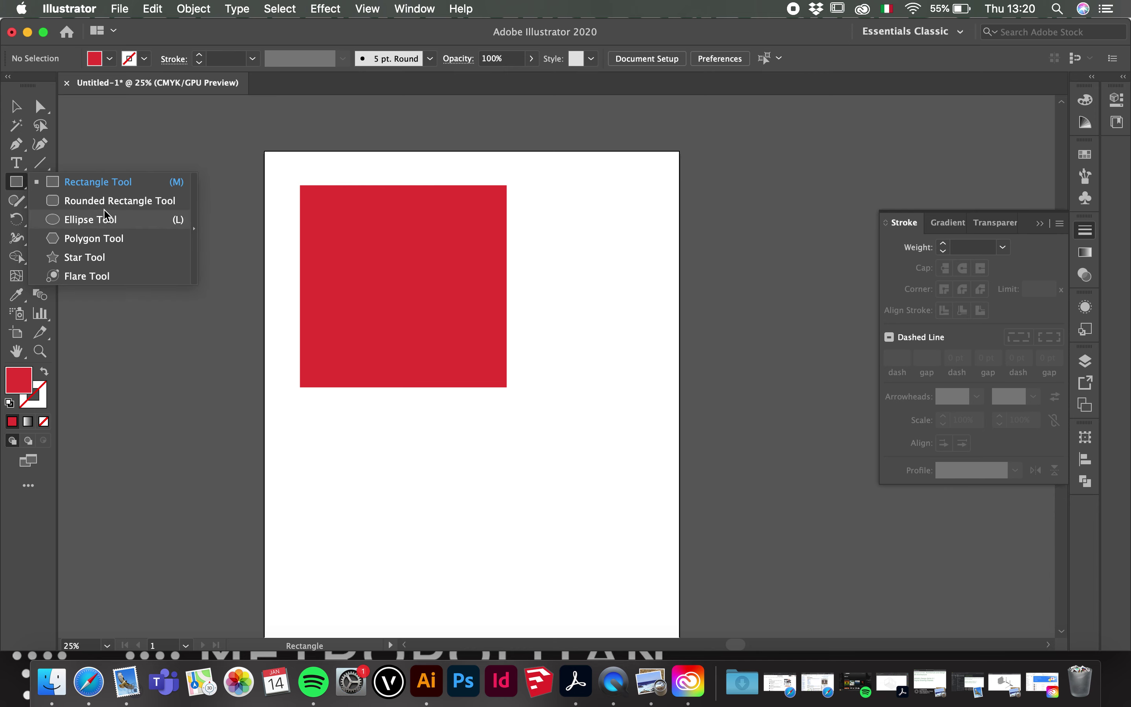
click(108, 221)
drag(566, 451, 369, 251)
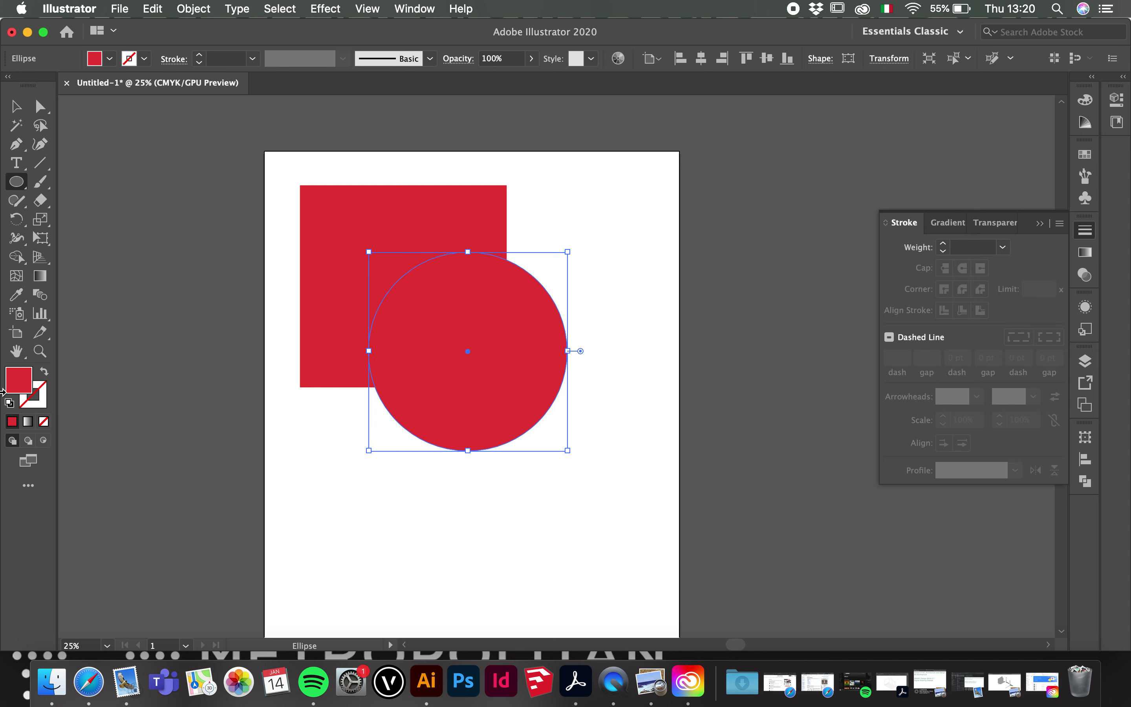
- Change the circle's fill colour to blue, #4553A0
double_click(21, 387)
mouse_move(790, 249)
mouse_down()
mouse_move(768, 254)
mouse_move(758, 217)
mouse_move(760, 207)
mouse_move(790, 214)
mouse_up()
click(873, 262)
drag(873, 263, 872, 253)
drag(792, 212, 786, 187)
click(1018, 194)
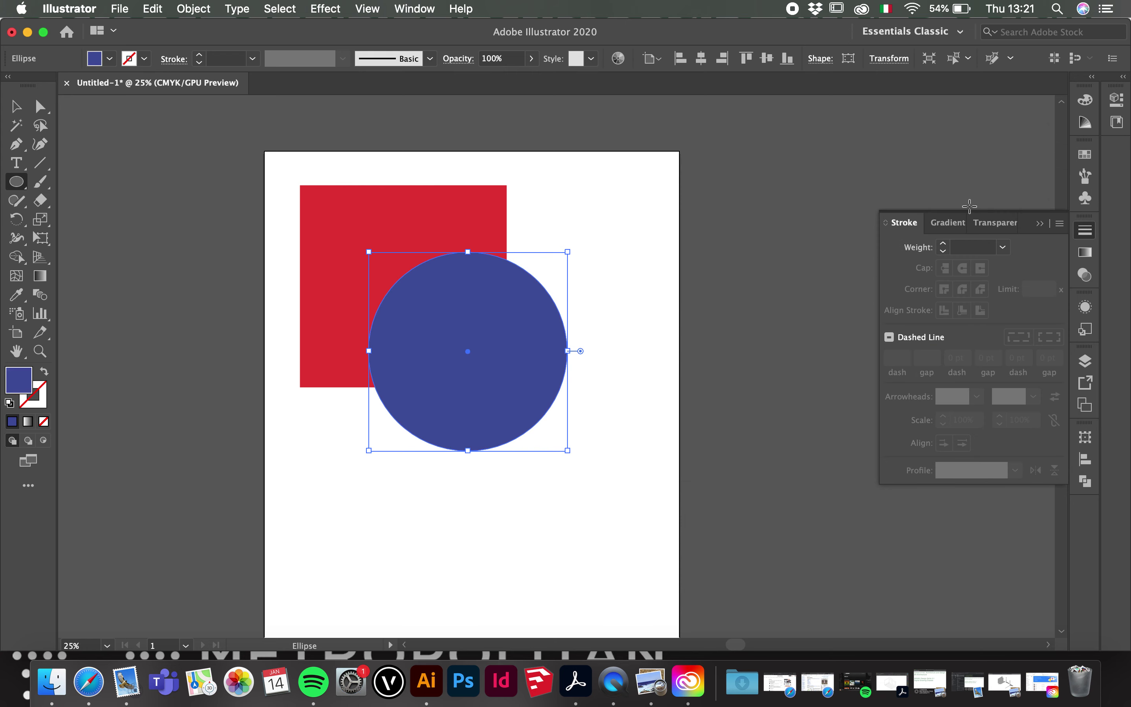
- Move the blue circle up and slightly left so it covers more of the red square
click(16, 106)
click(829, 319)
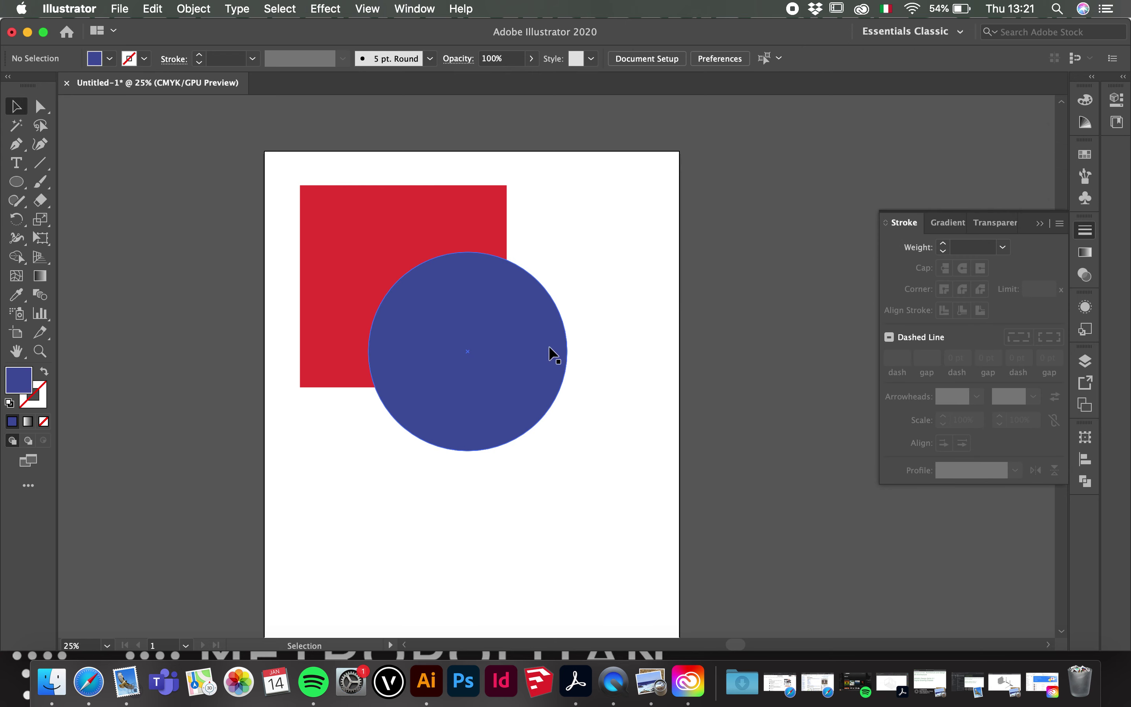
mouse_move(527, 353)
mouse_down()
mouse_move(641, 467)
mouse_move(554, 385)
mouse_move(533, 336)
mouse_up()
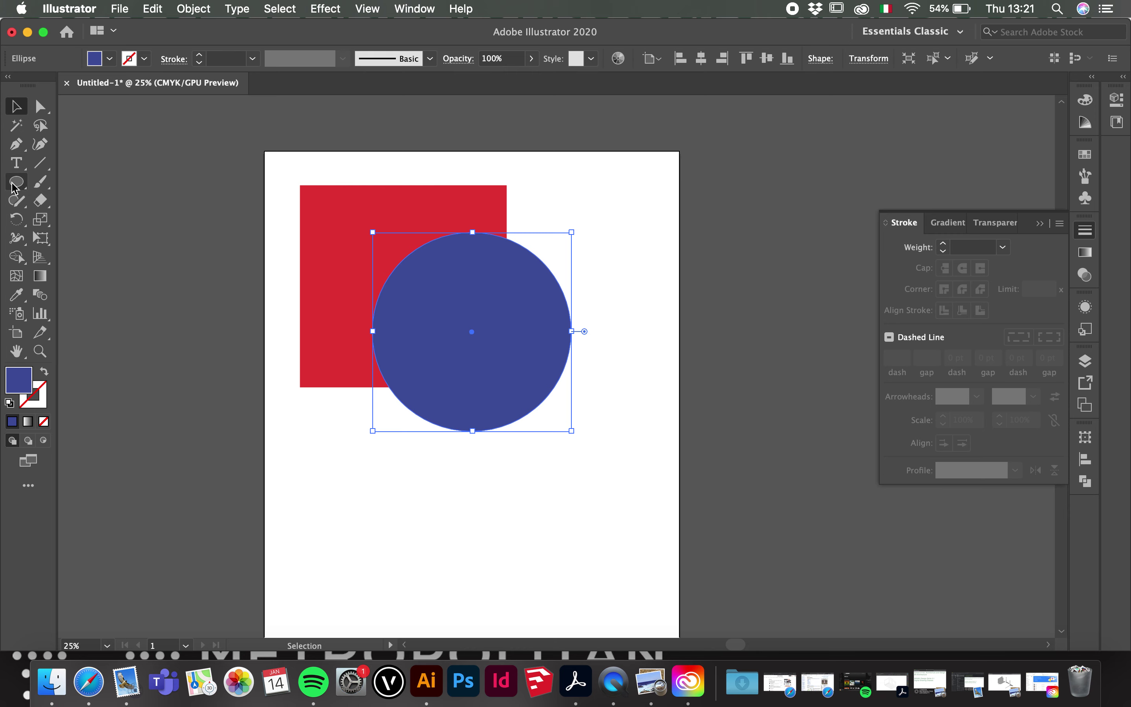
click(659, 414)
drag(513, 359, 502, 349)
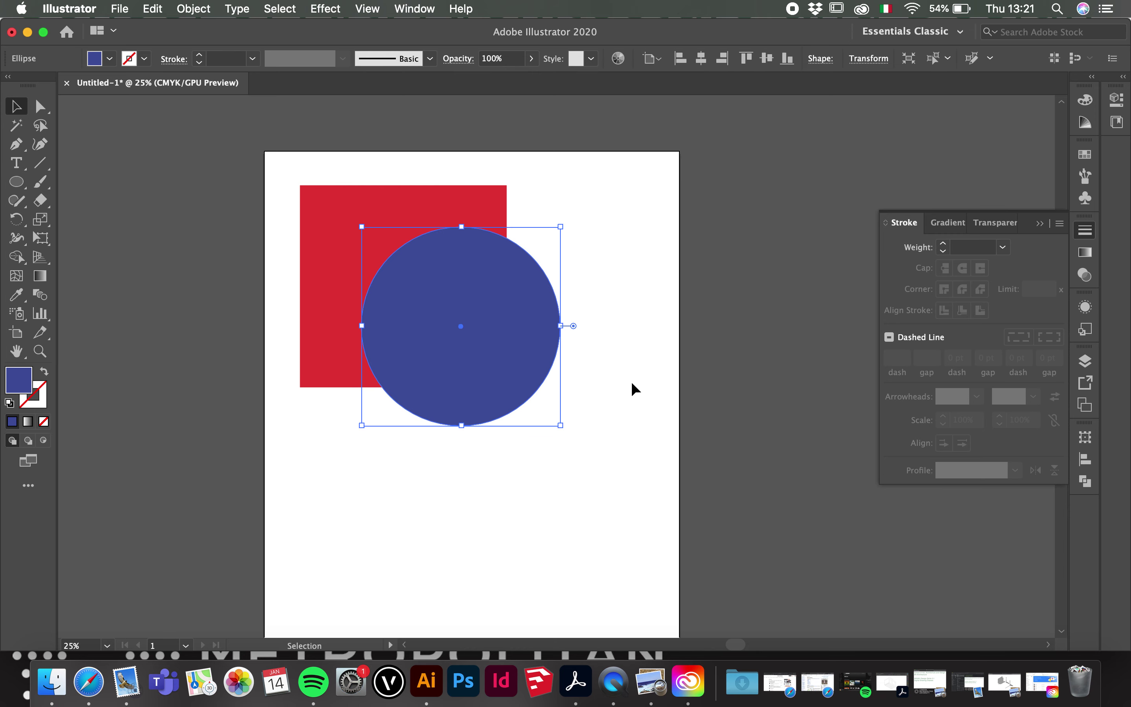
click(673, 369)
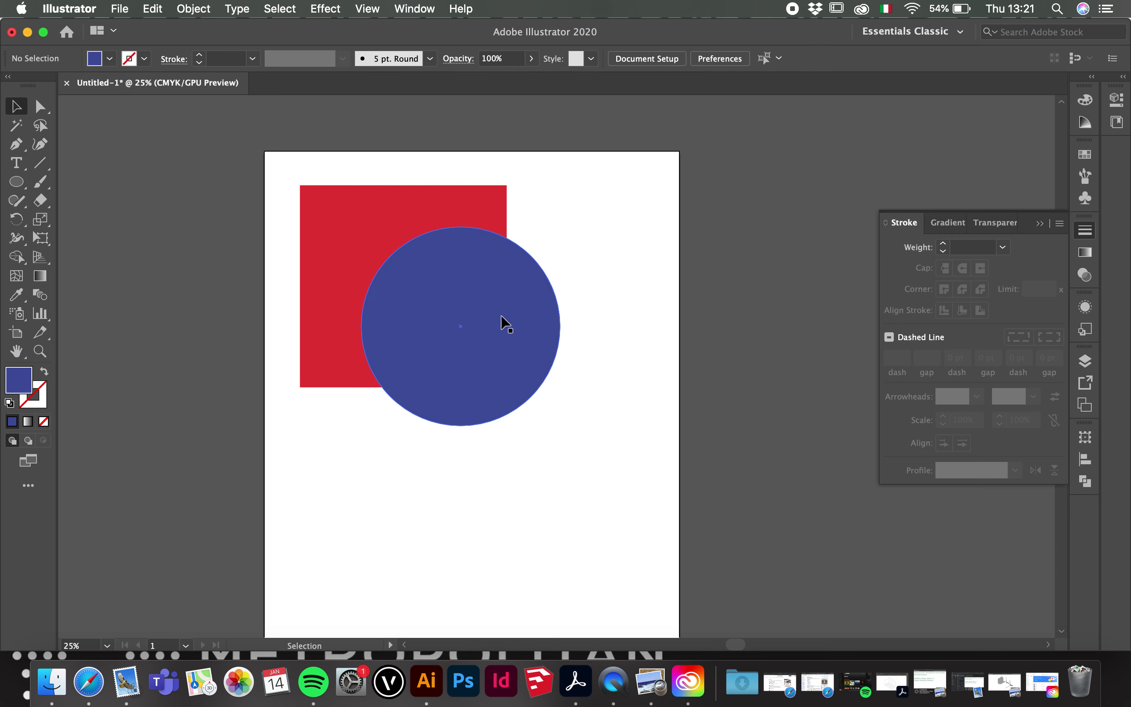
- Select the blue circle and the red square together and bring up the Pathfinder options
click(529, 284)
key(super+h)
click(615, 299)
click(545, 309)
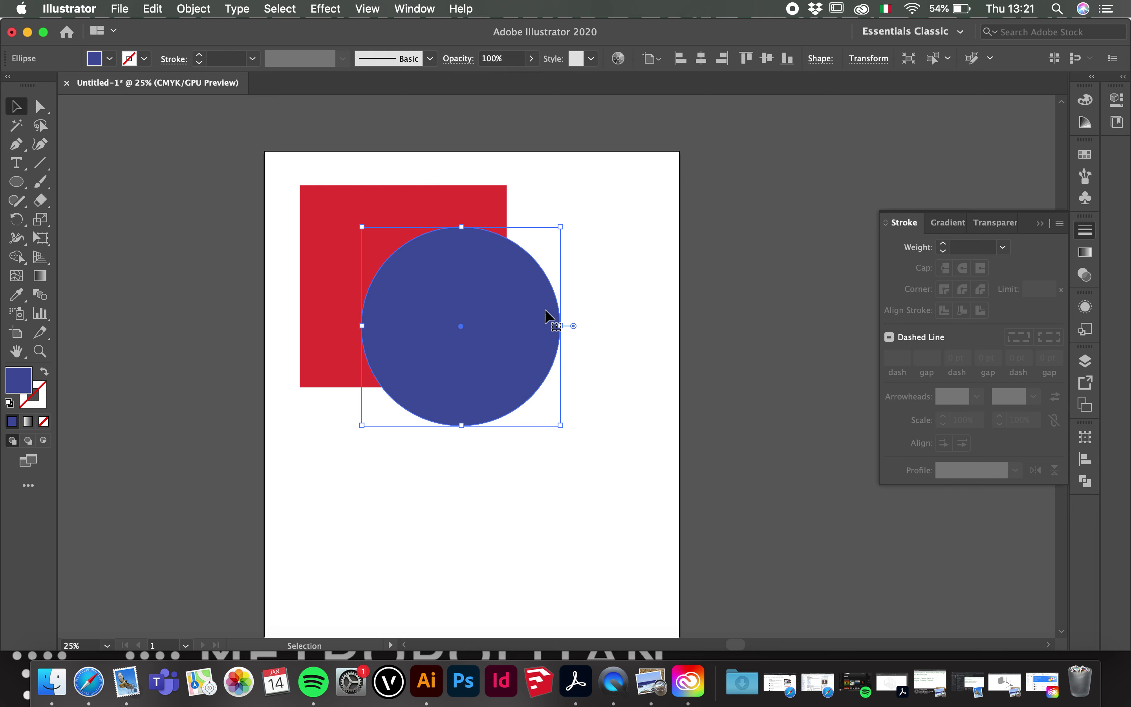
shift+click(335, 209)
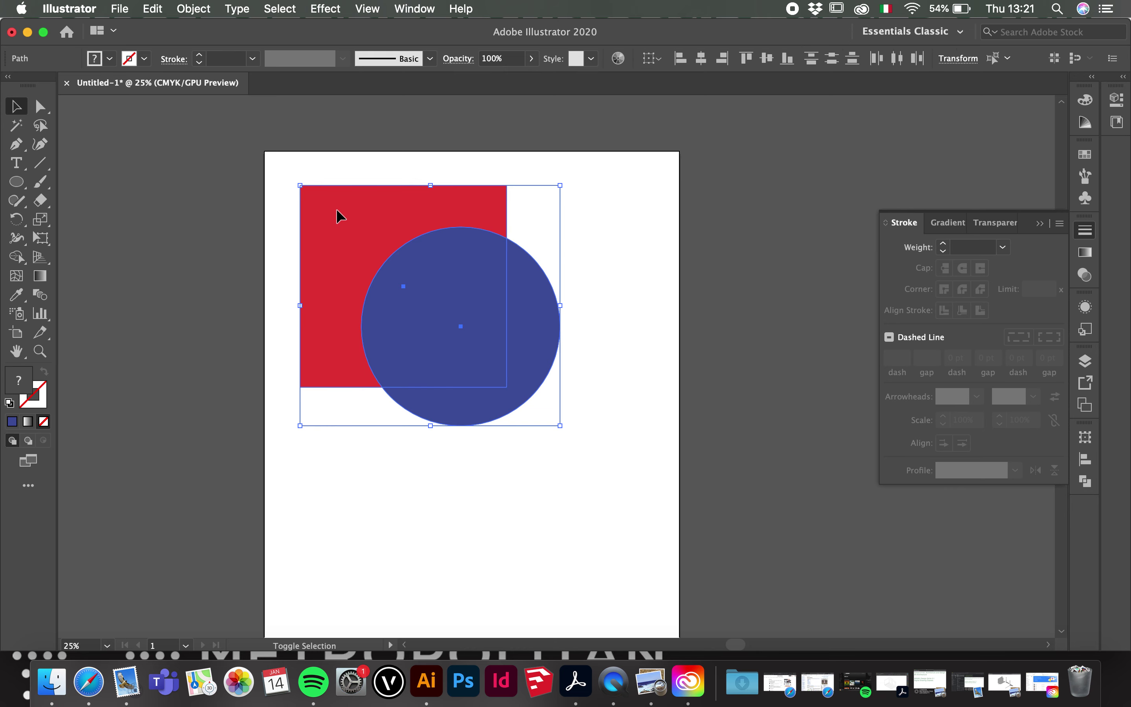
click(415, 8)
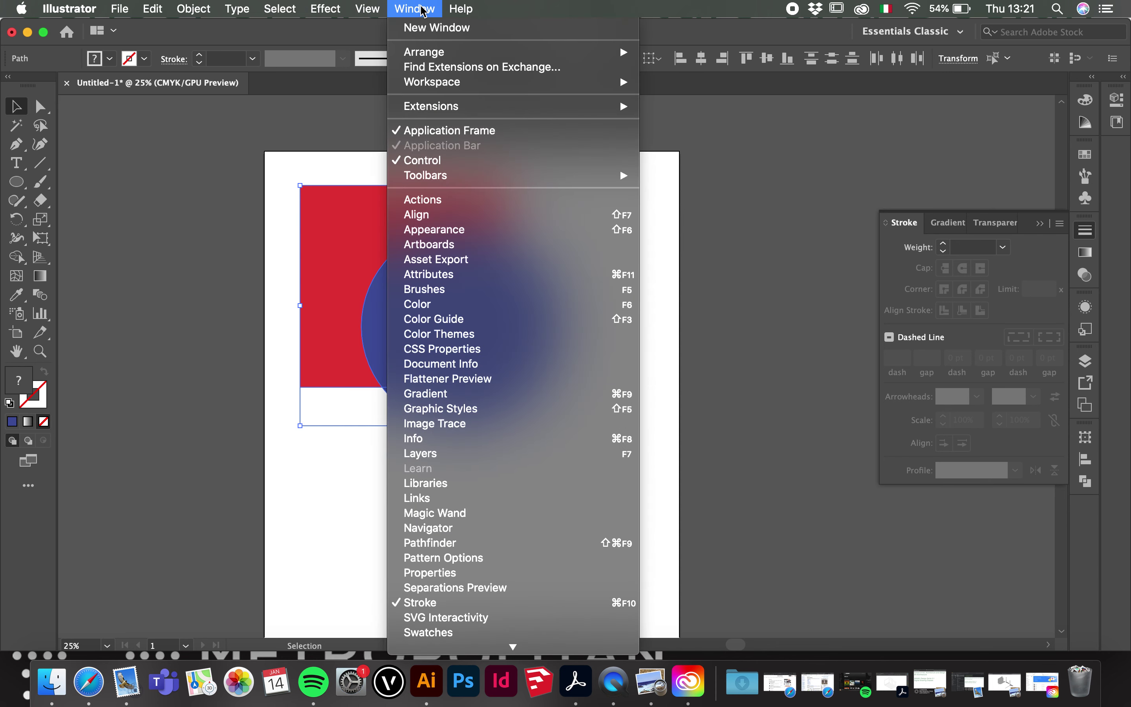
scroll(518, 409, down, 3)
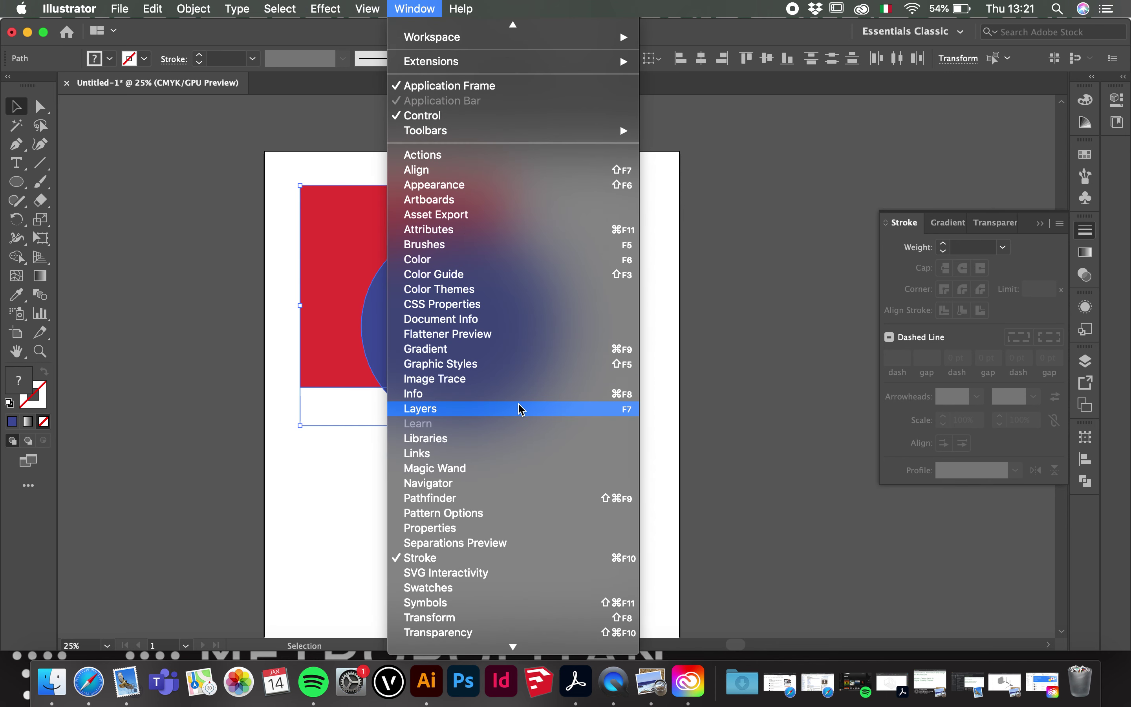
scroll(519, 410, down, 5)
click(516, 424)
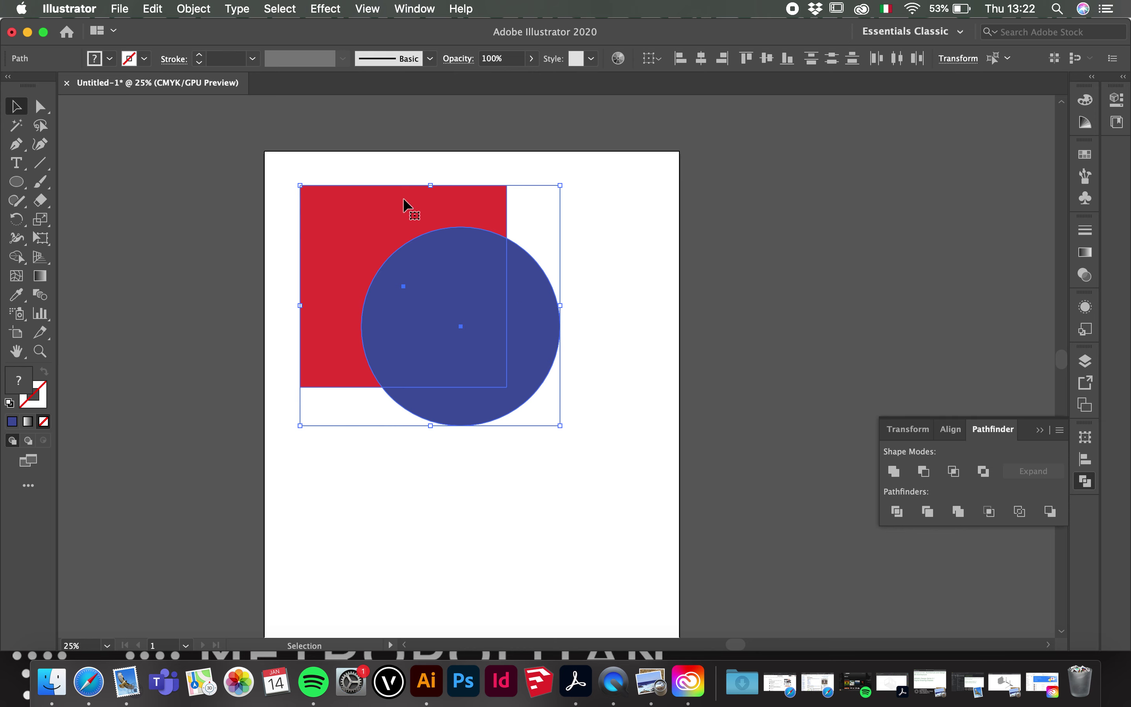
- Try subtracting the circle from the red square with Minus Front, and undo the subtraction
click(924, 471)
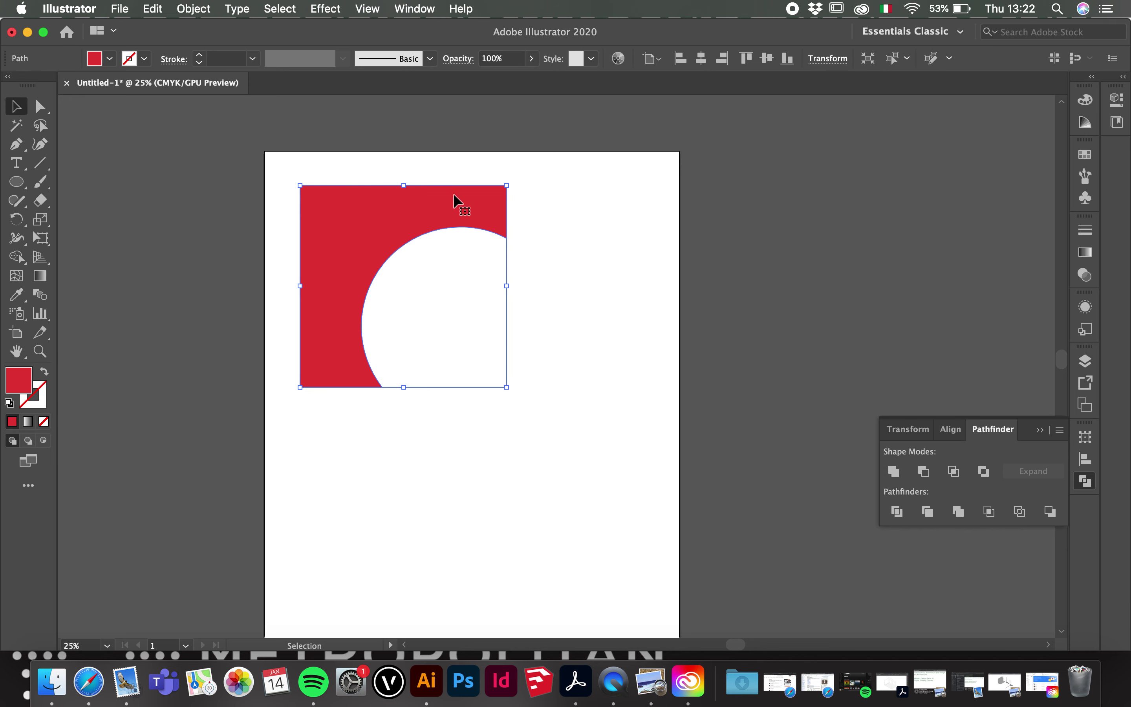
click(637, 290)
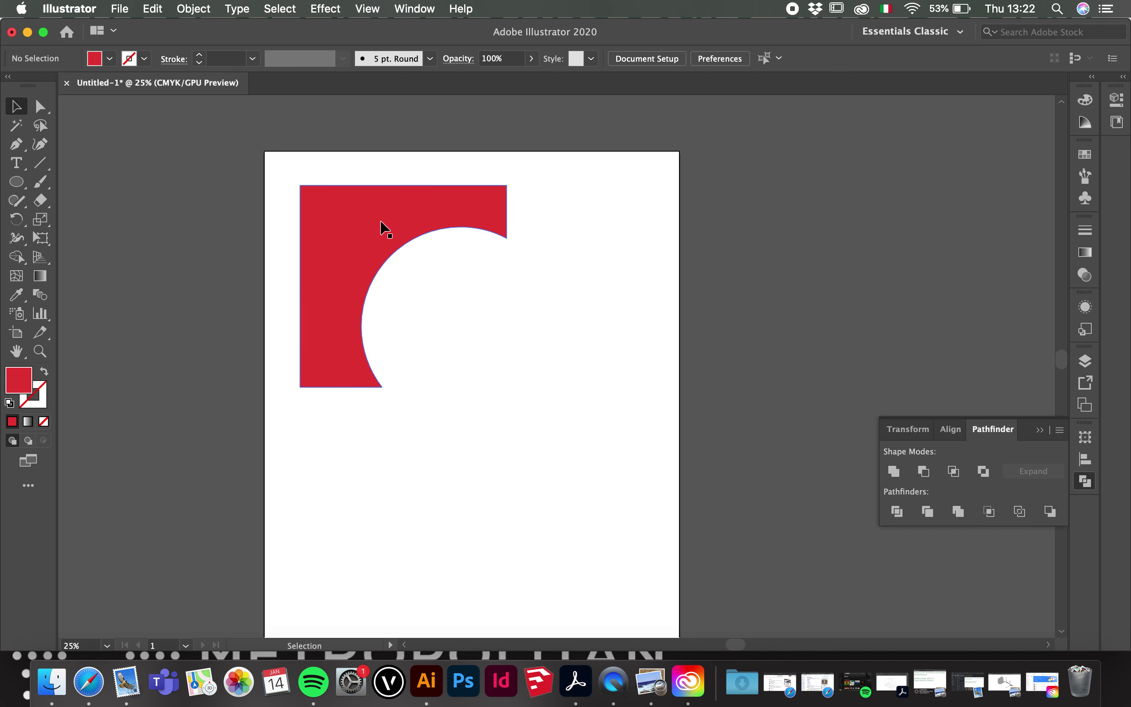
key(super+z)
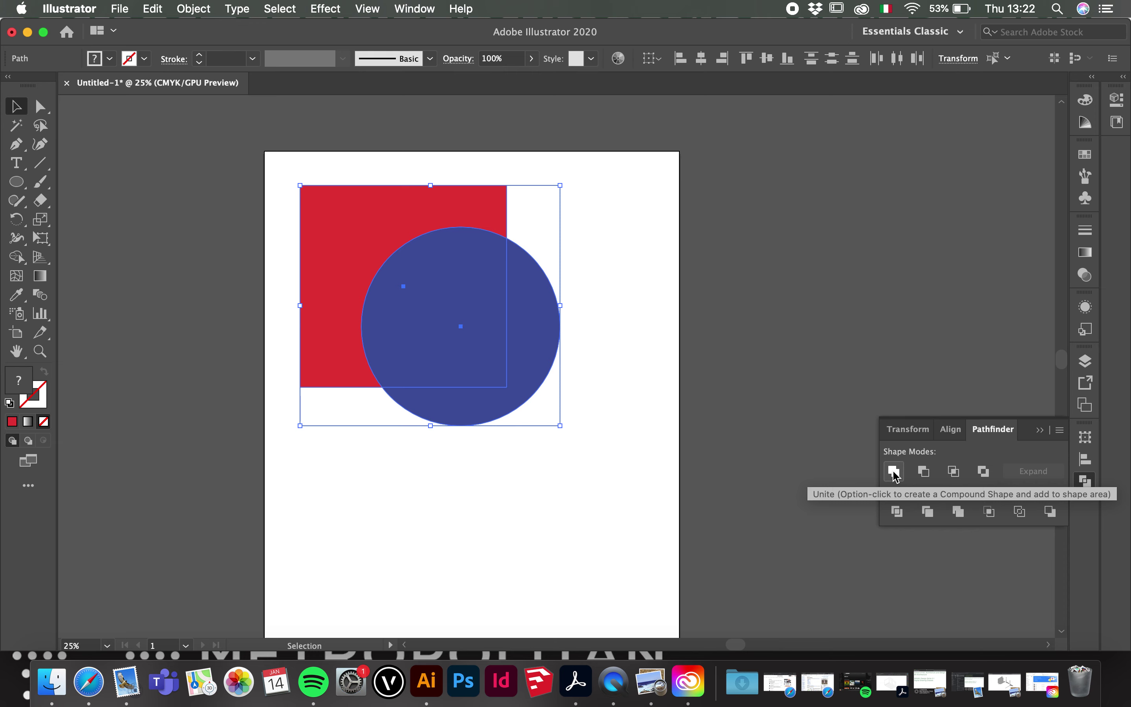
- Unite the square and circle into one shape and change its fill colour to a medium green
click(894, 472)
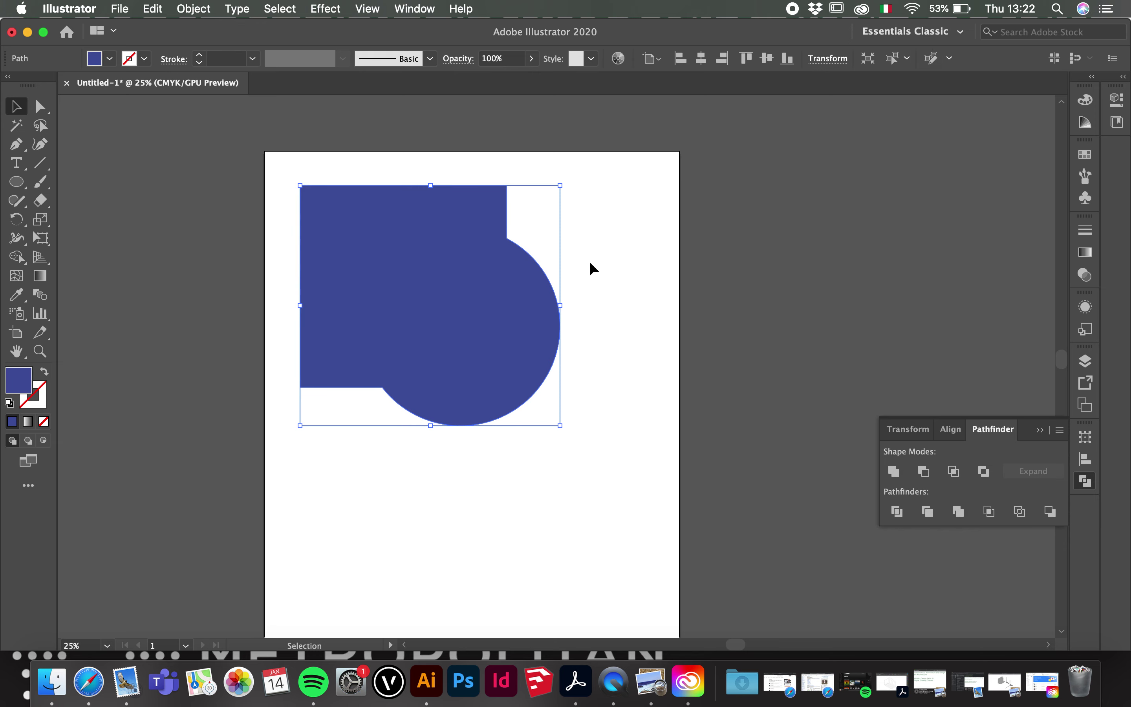
click(865, 388)
click(421, 286)
double_click(20, 386)
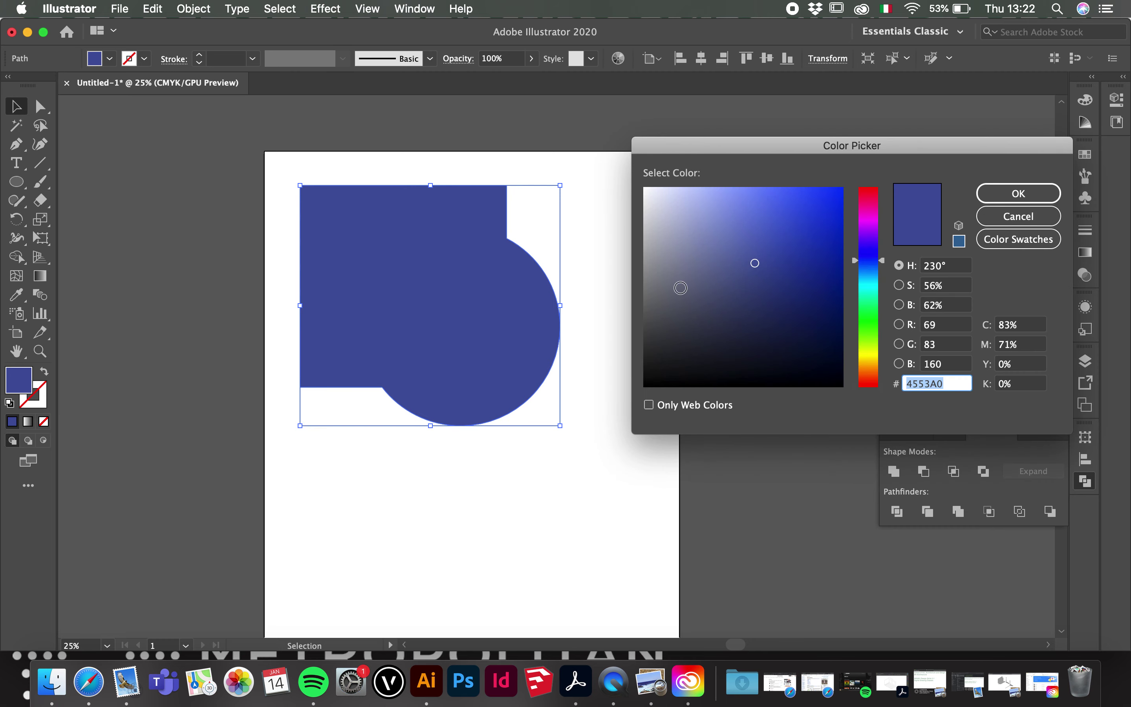
drag(879, 234, 870, 316)
drag(755, 264, 808, 187)
drag(767, 238, 772, 285)
key(Return)
- Move the united green shape down and right, towards the middle of the artboard's width
drag(528, 331, 548, 412)
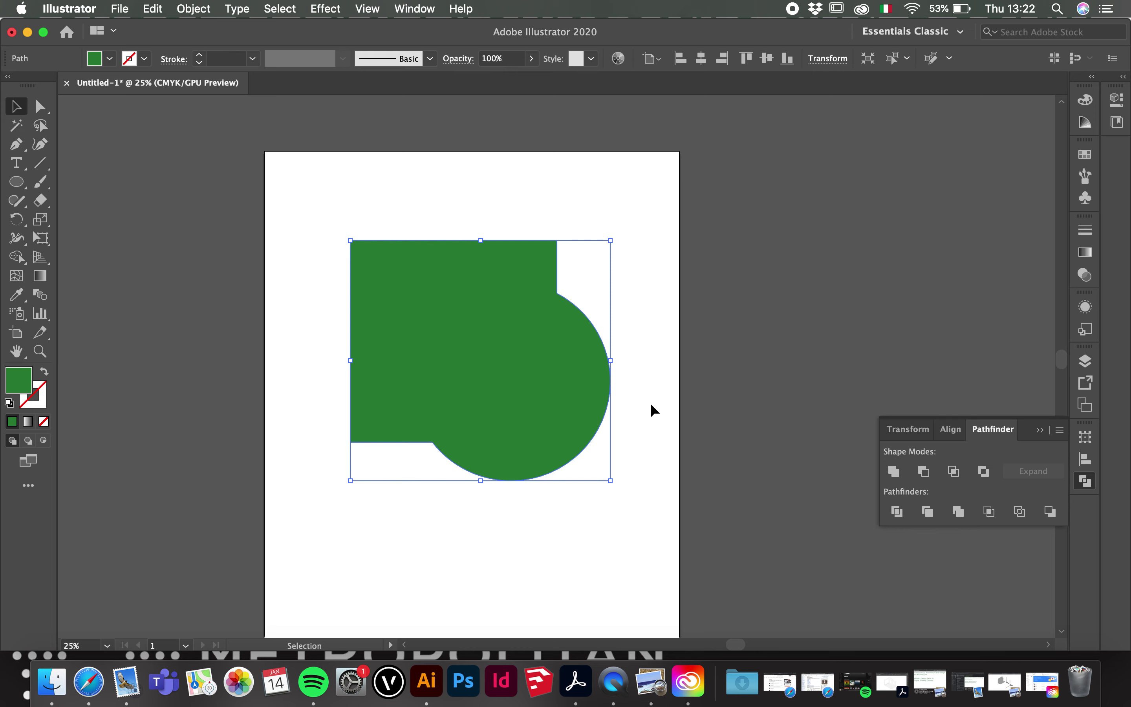
click(686, 383)
drag(540, 384, 502, 359)
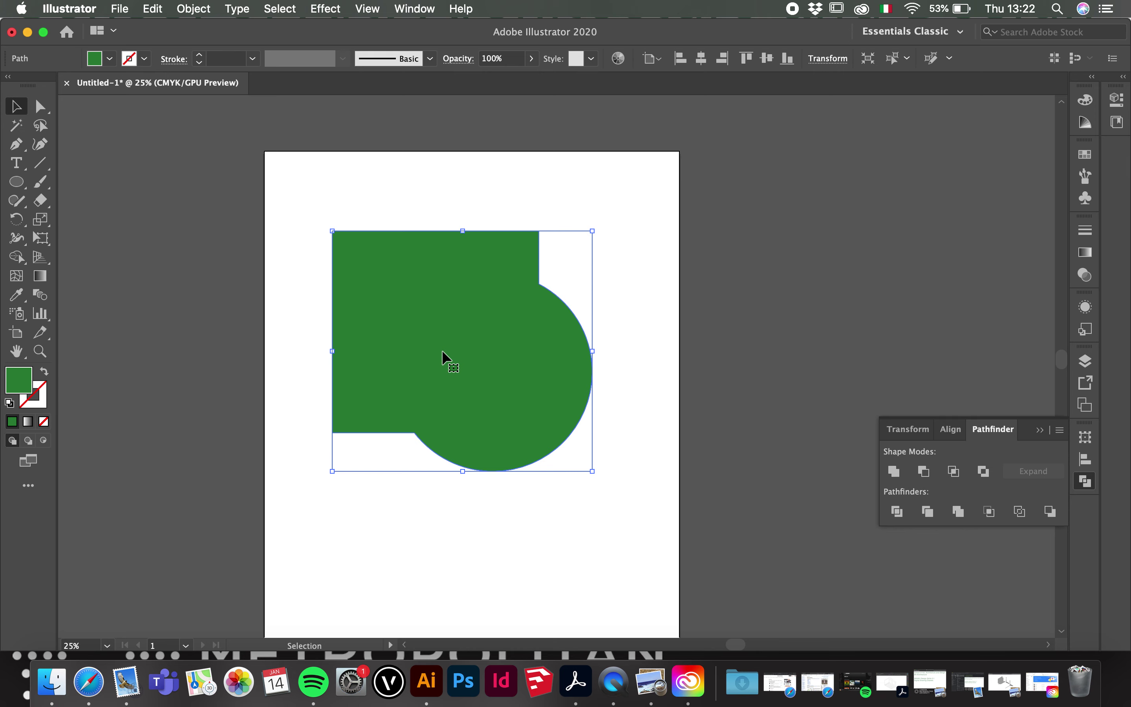
click(764, 306)
click(499, 336)
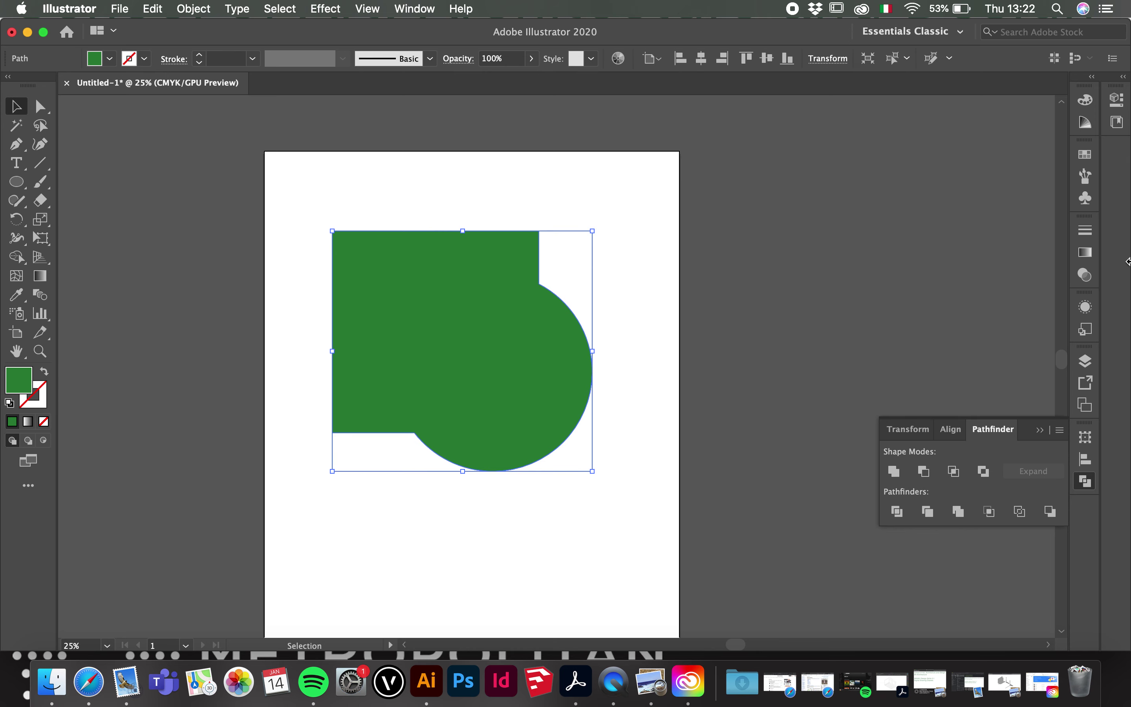
- Add a new layer, Layer 2, and place it beneath Layer 1
click(1085, 361)
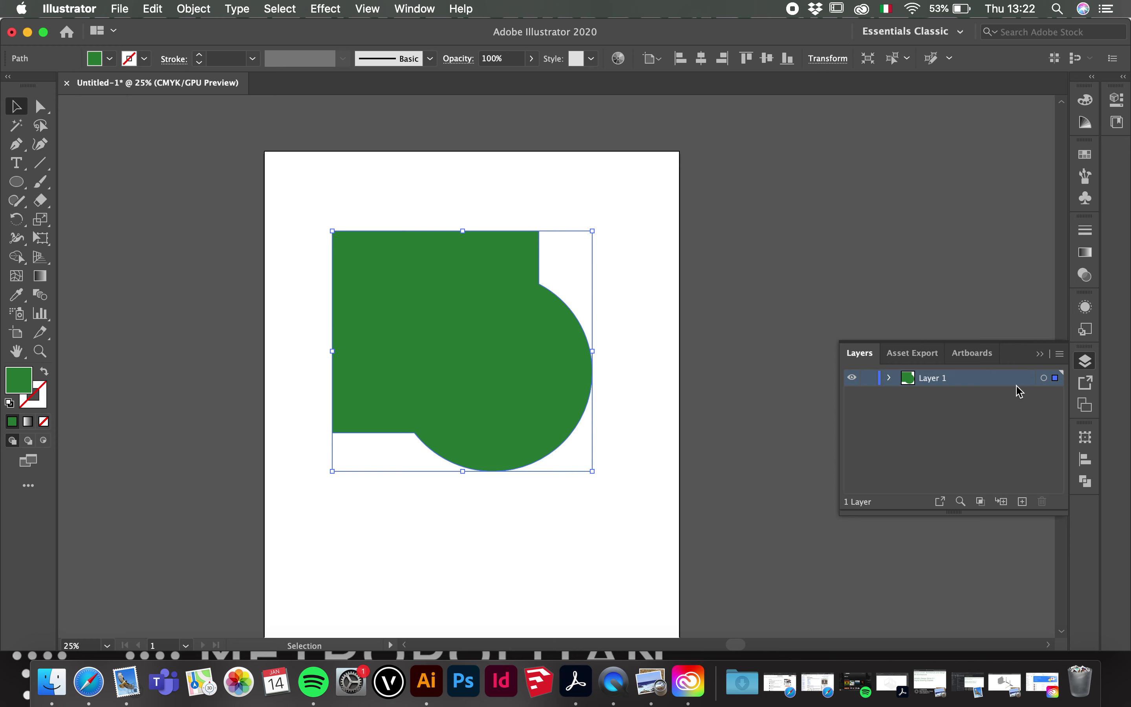
scroll(614, 283, down, 3)
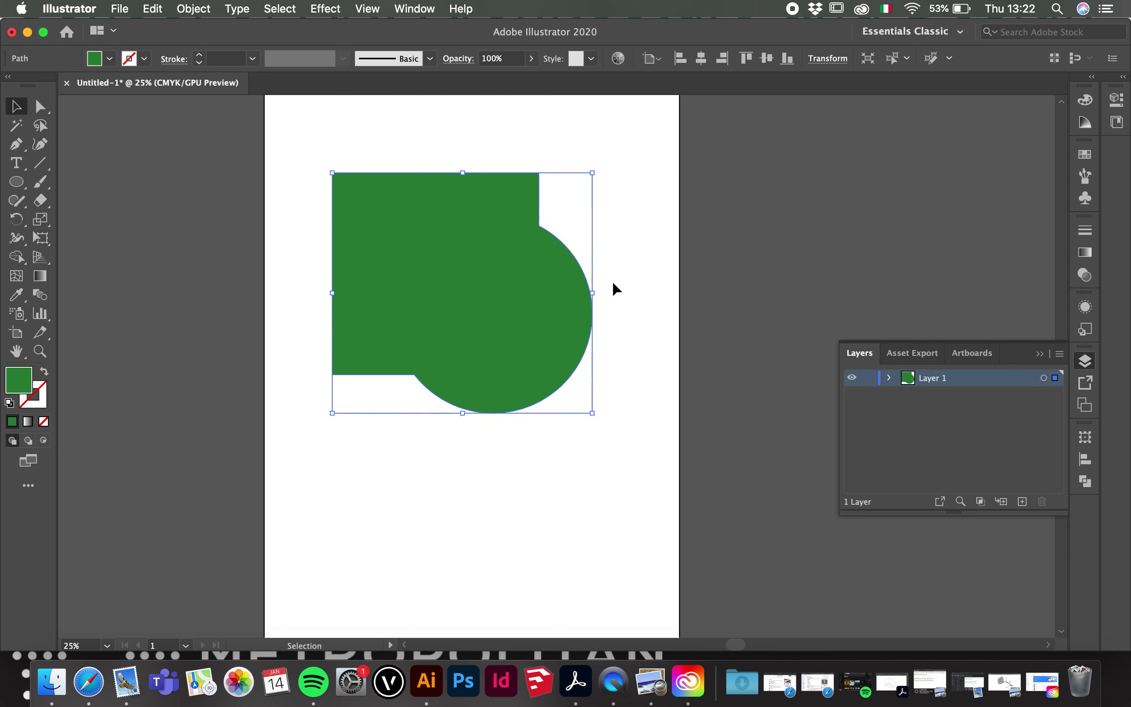
scroll(613, 283, up, 2)
scroll(613, 281, down, 2)
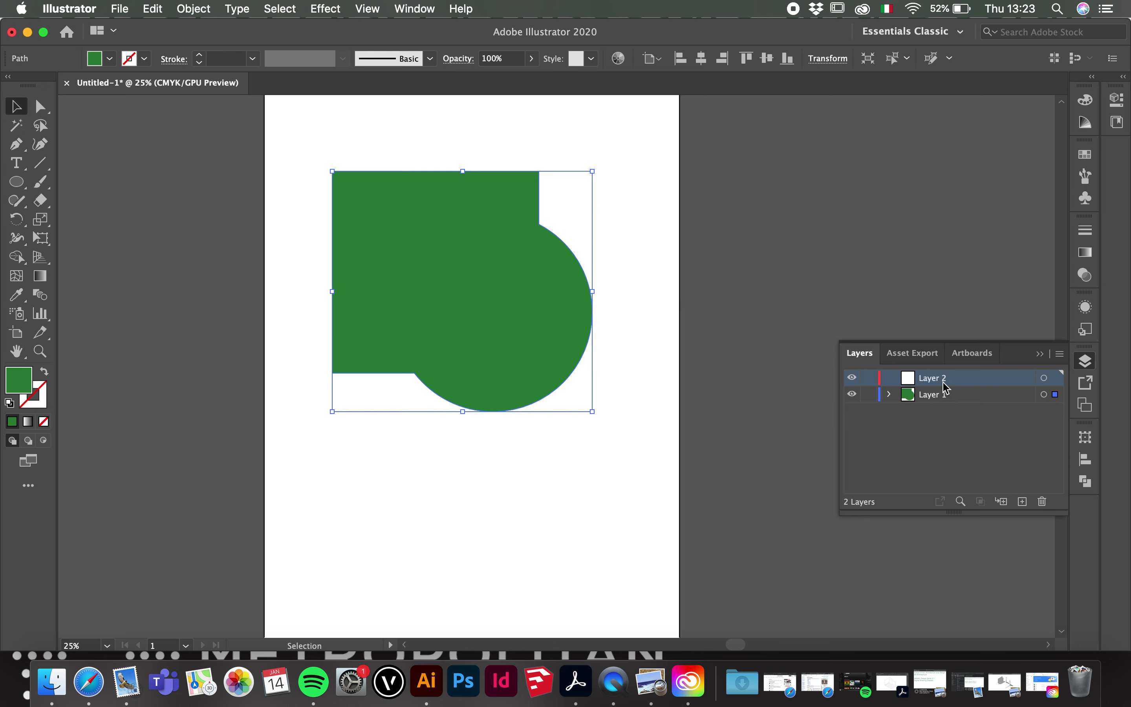
drag(942, 378, 942, 403)
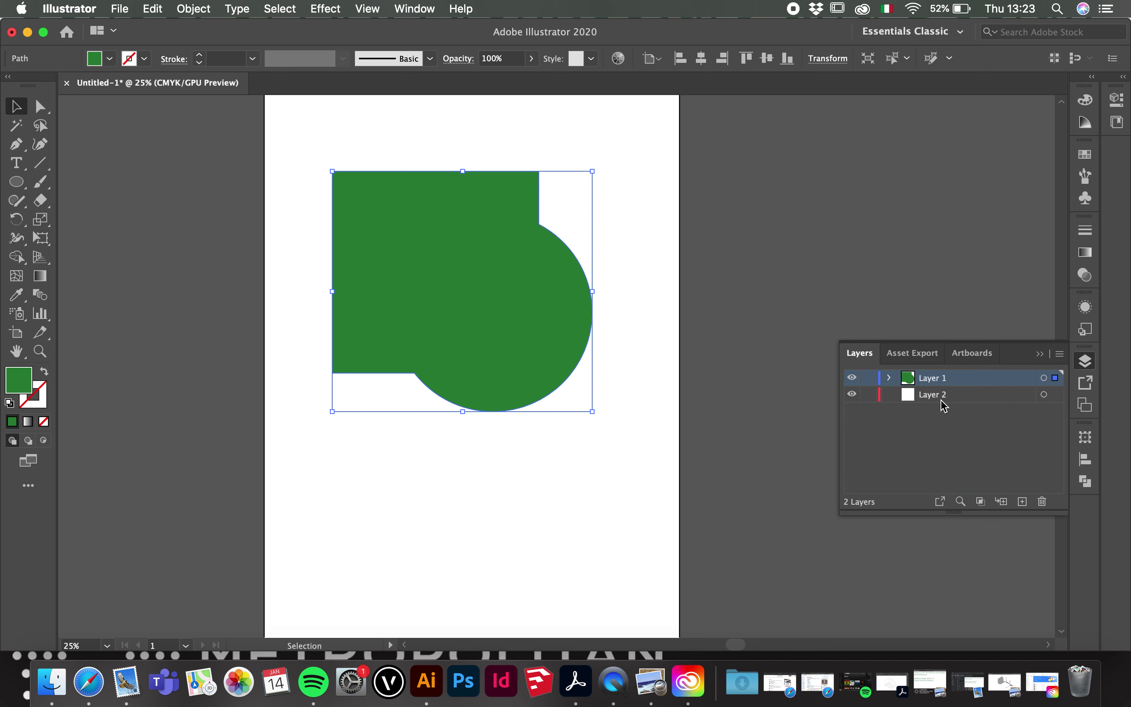
click(746, 341)
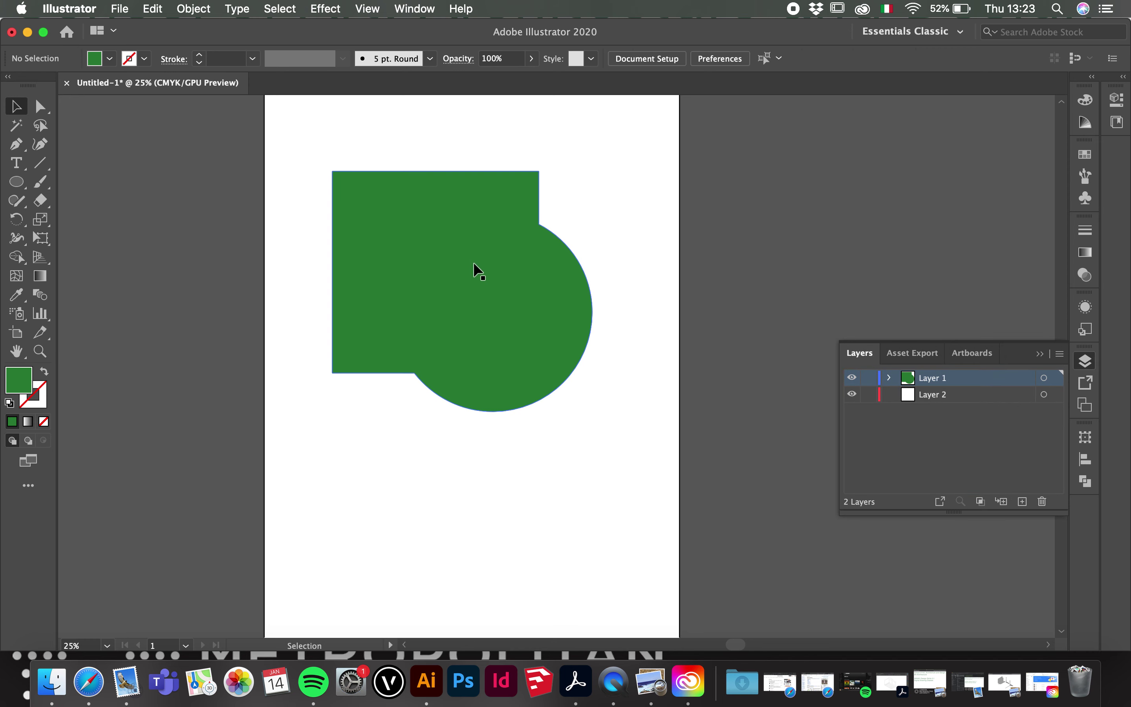
- Copy the green shape on Layer 1 and lock that layer
click(431, 211)
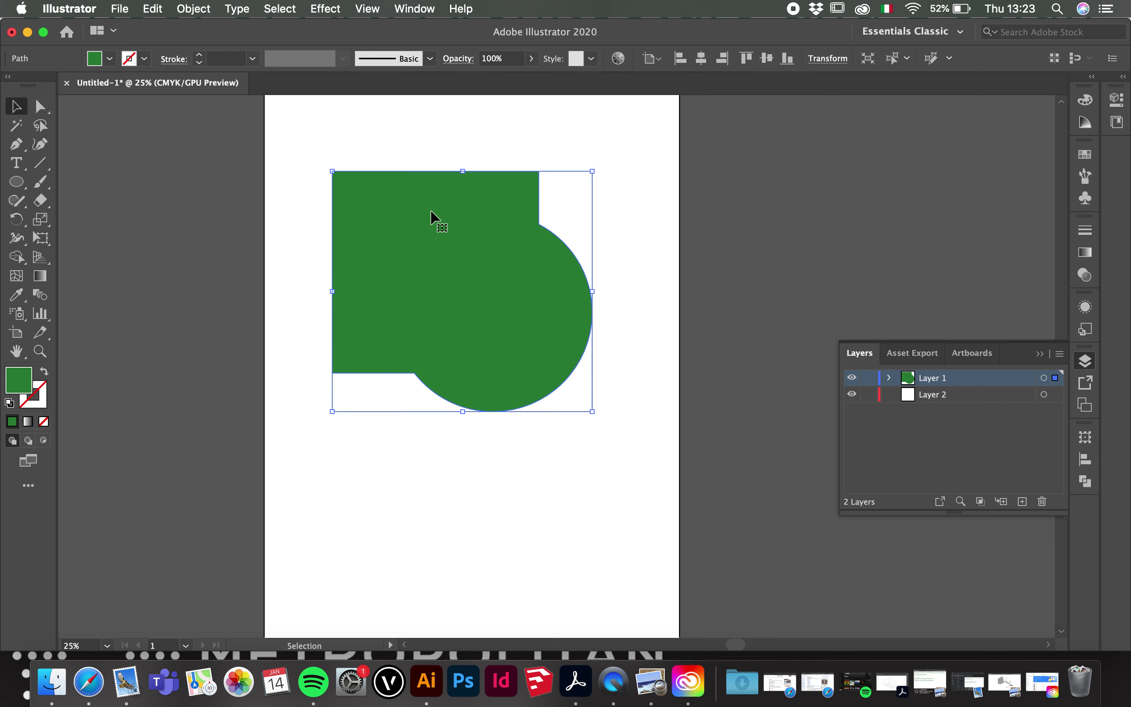
key(a)
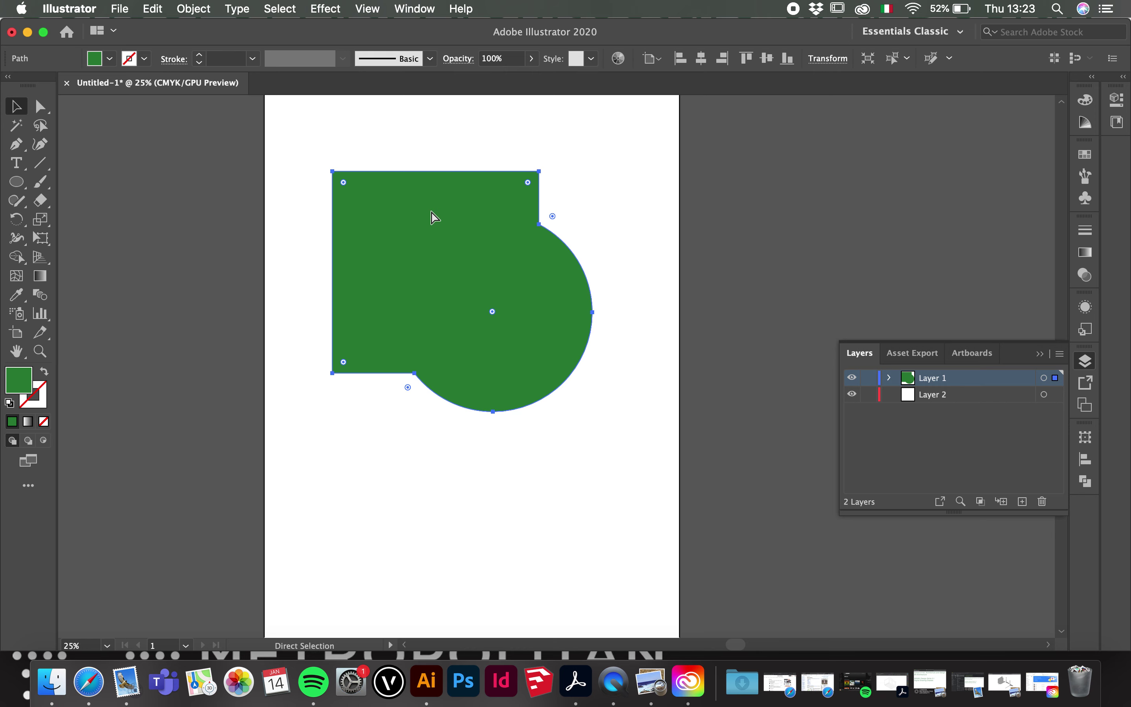
key(v)
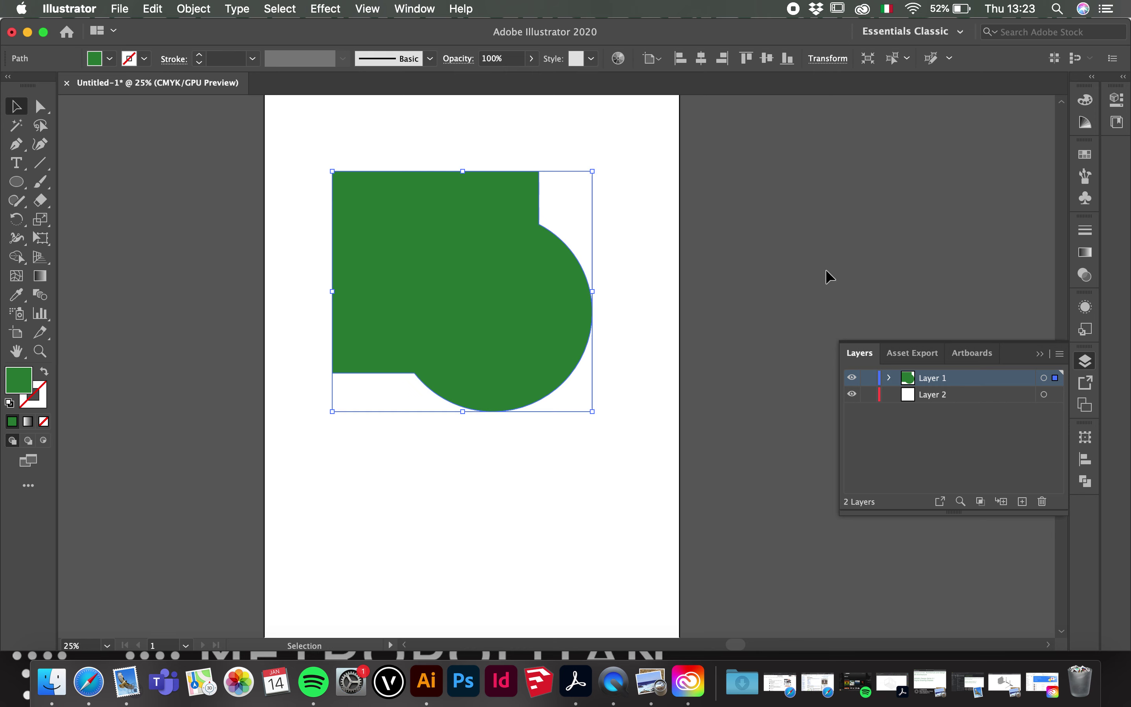
click(869, 379)
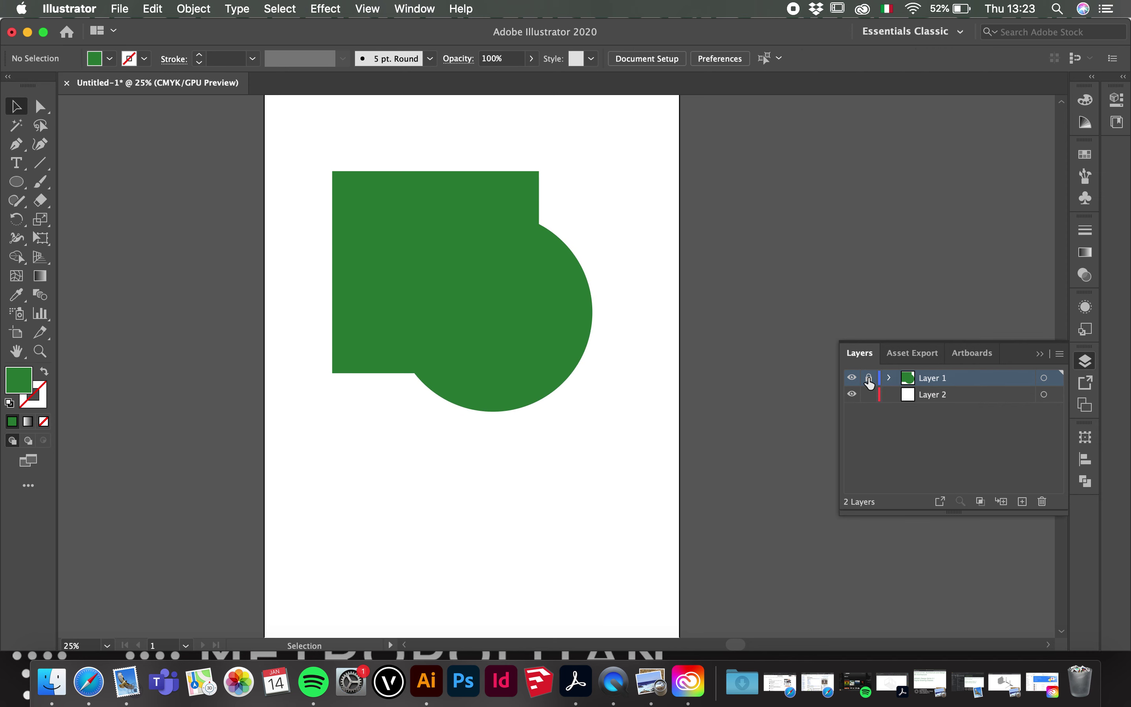
- Paste the copied green shape in place on Layer 2
click(934, 397)
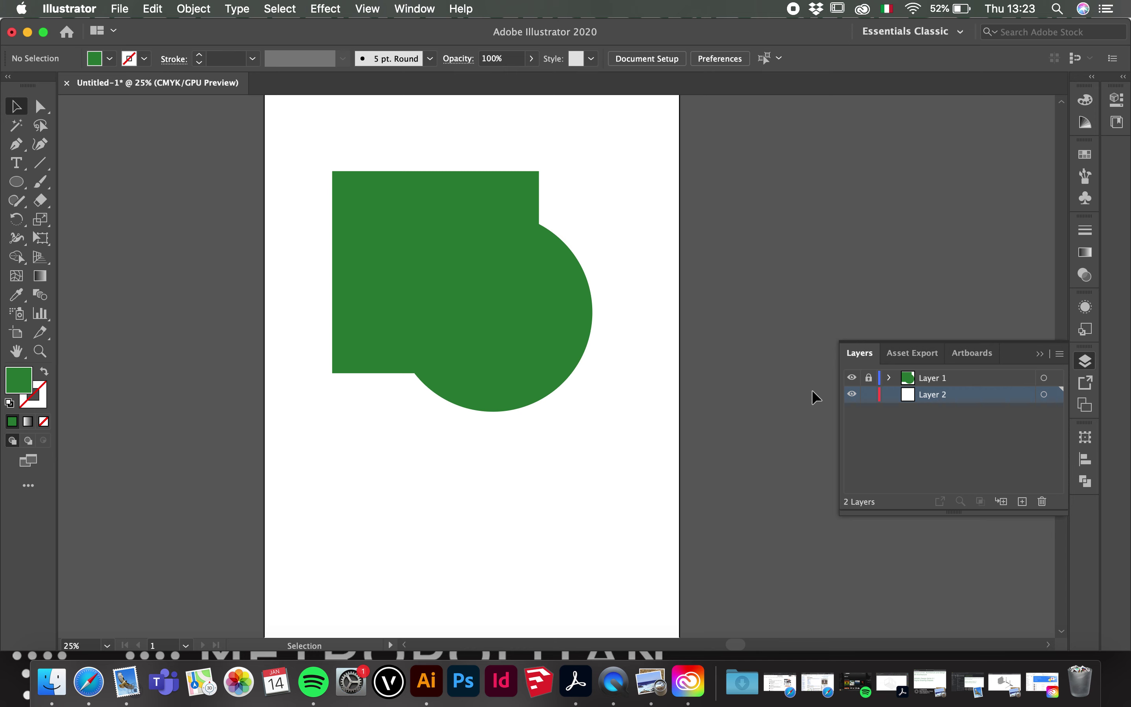
right_click(625, 348)
click(619, 315)
key(super+f)
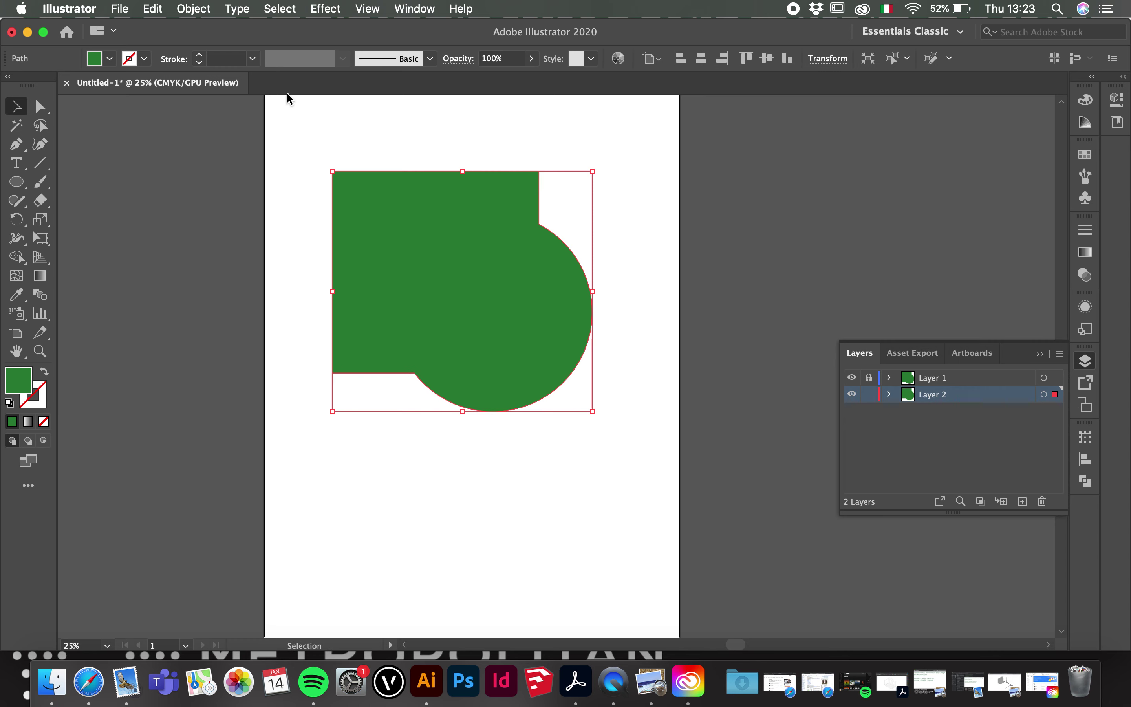
click(154, 10)
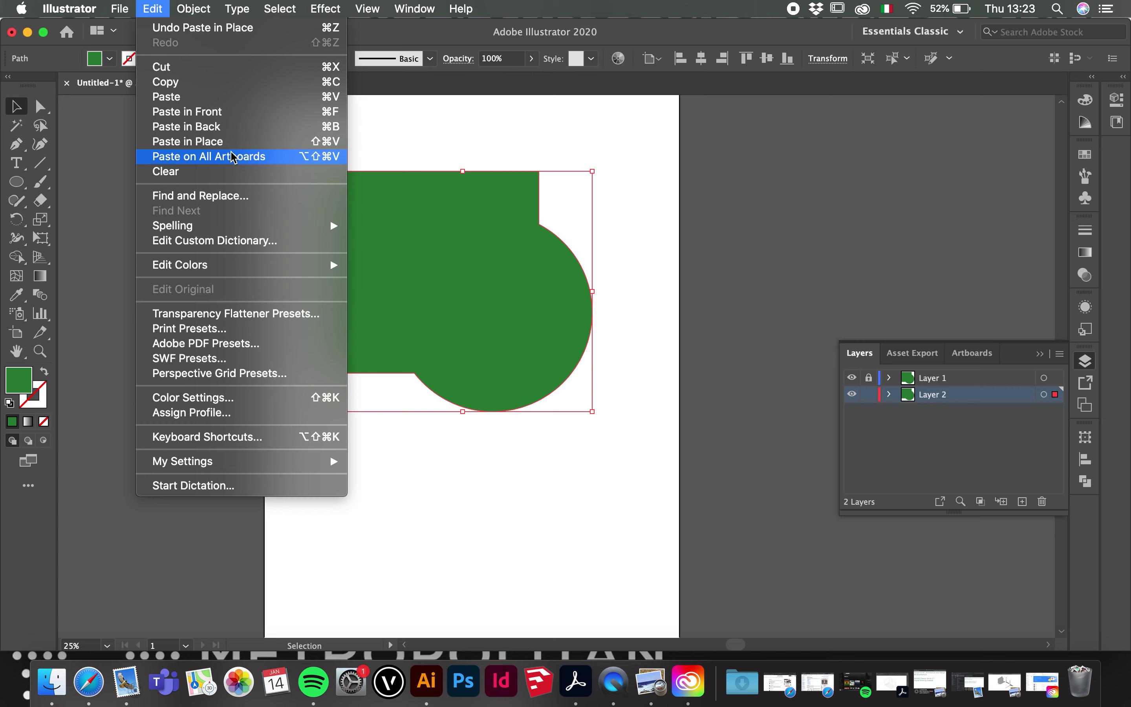
click(228, 142)
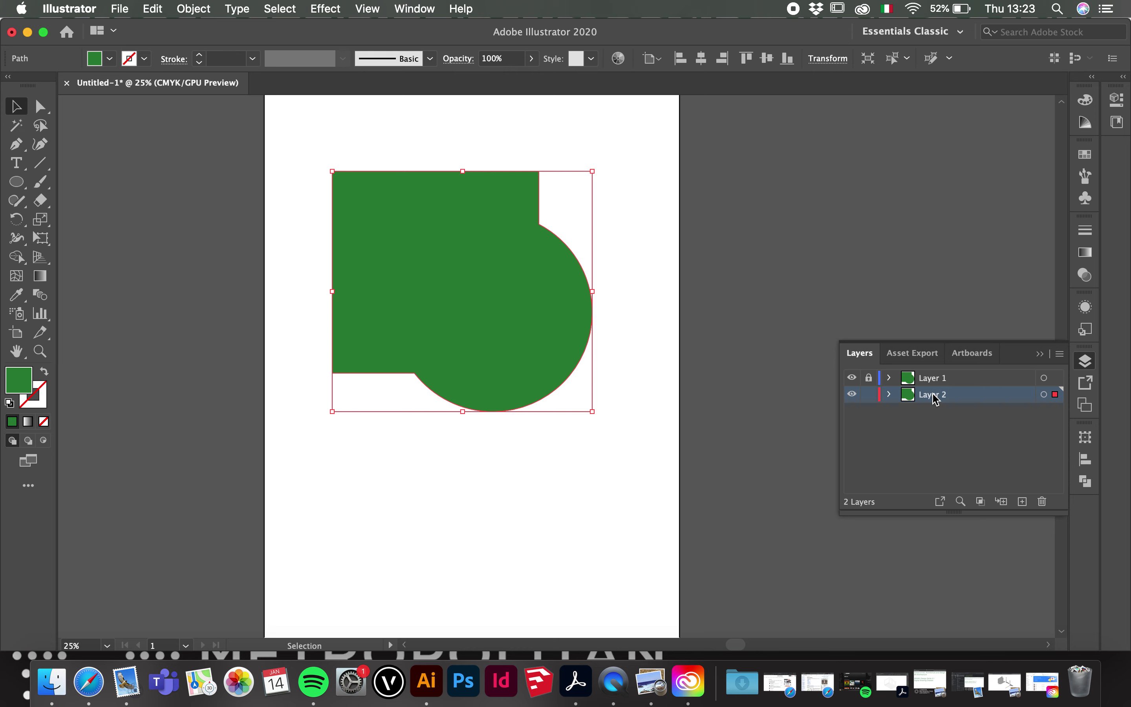
- Nudge the pasted green shape on Layer 2 slightly down and to the right of the original
key(Down)
key(Down)
key(Down)
key(Right)
key(Right)
key(Right)
key(Right)
key(Right)
key(Right)
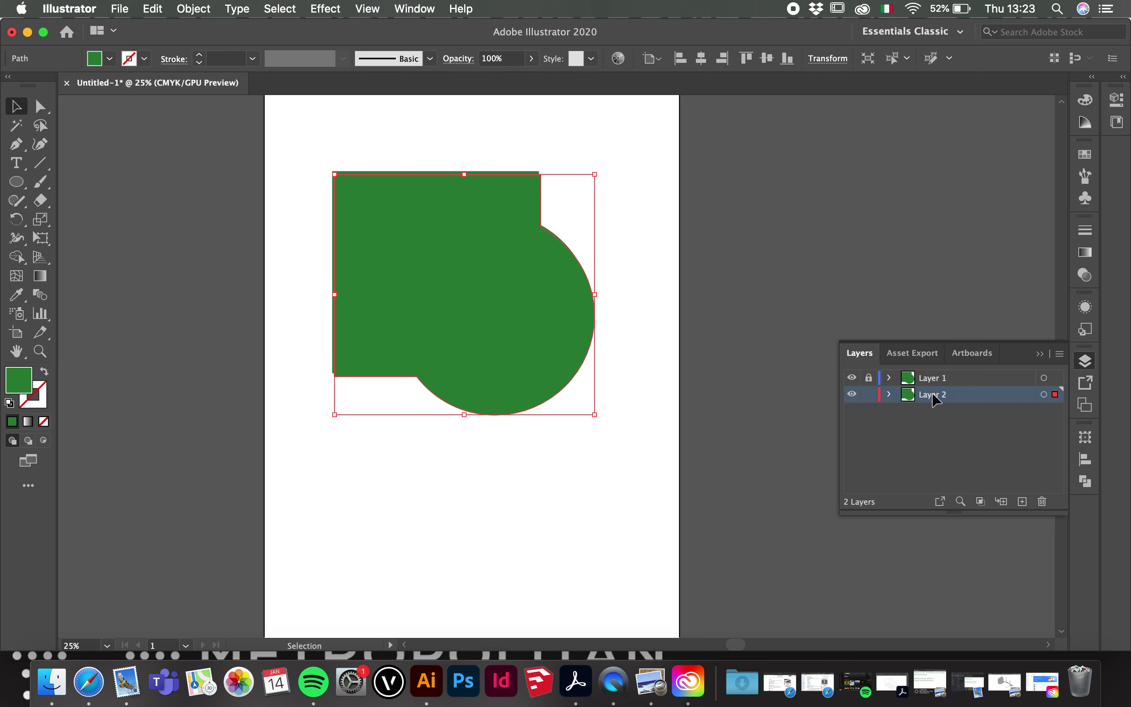
key(Right)
key(Right)
key(Right)
key(Right)
key(Right)
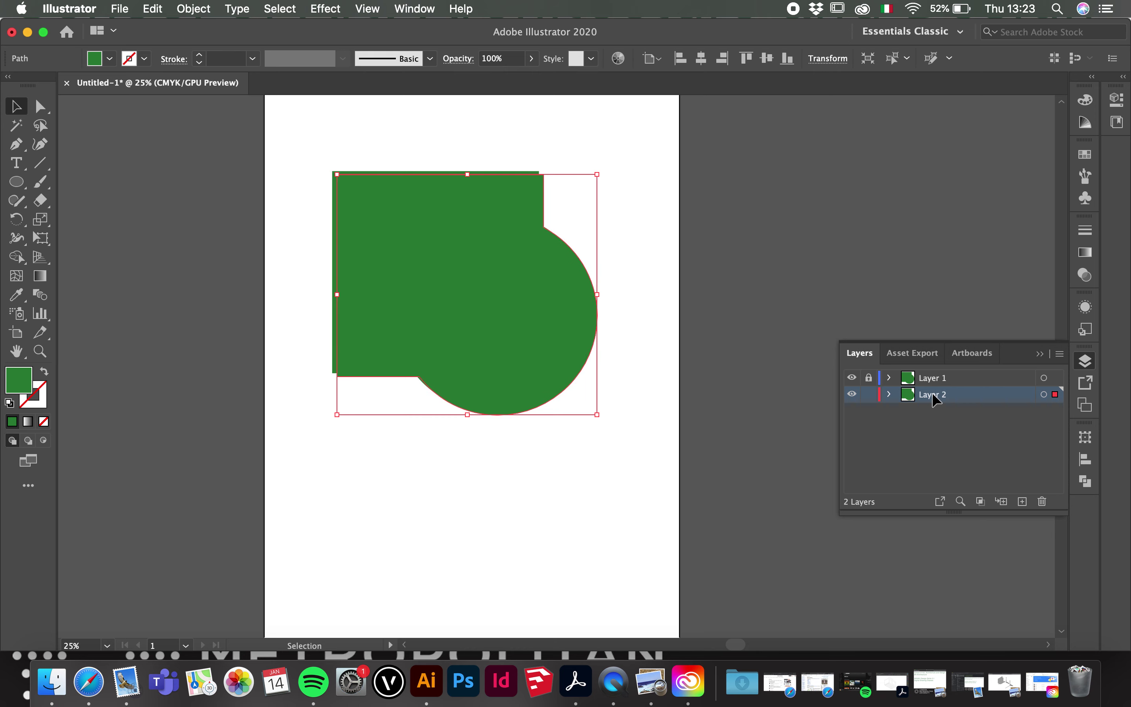
- Nudge the green copy on Layer 2 further down and to the right, widening its offset from the original
key(Down)
key(Down)
key(Down)
key(Down)
key(Down)
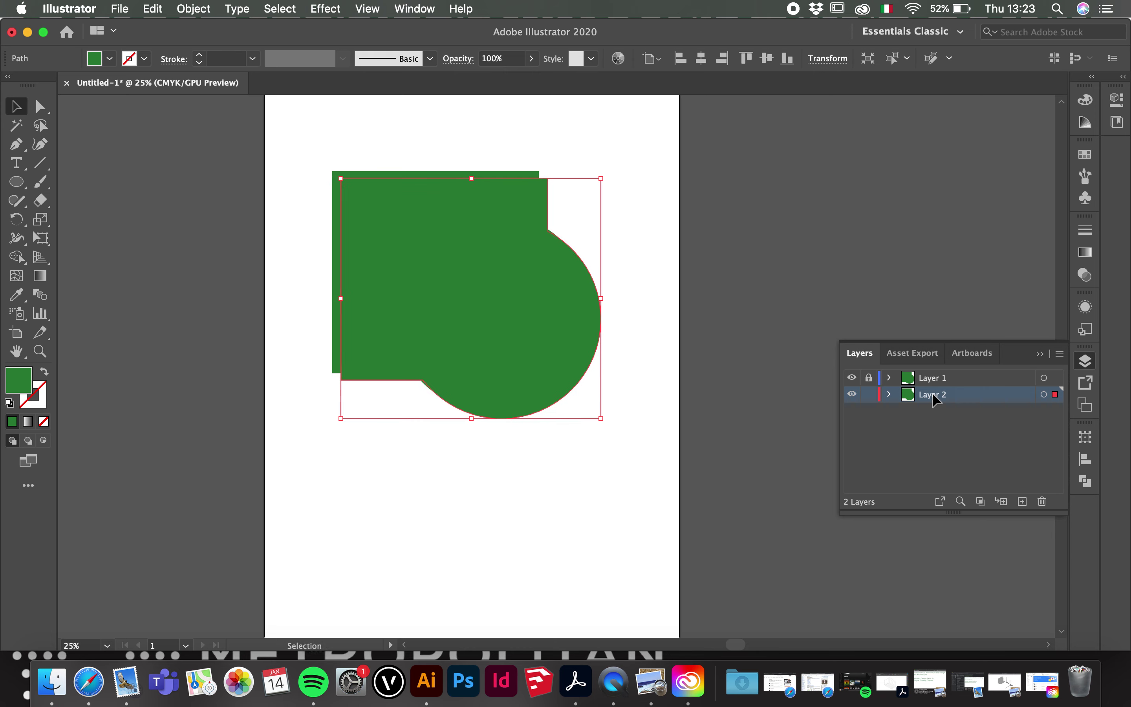
- Fill the offset copy on Layer 2 with the dark green 2B562F and deselect it
double_click(27, 378)
click(746, 319)
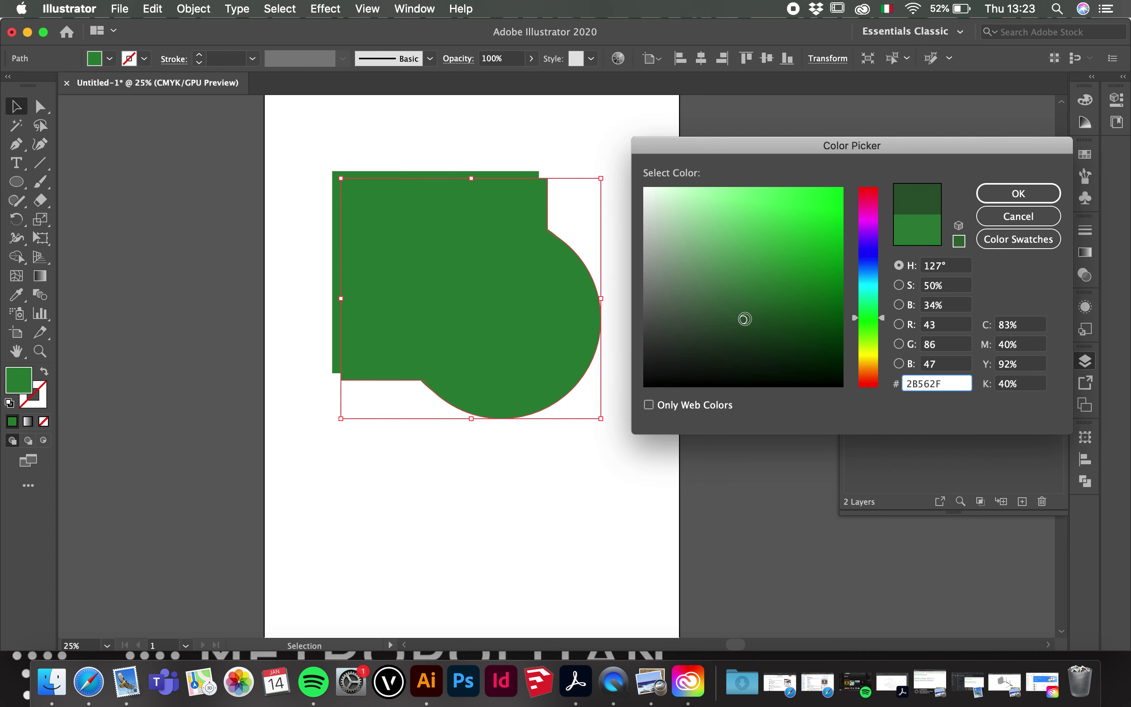
click(1013, 199)
click(710, 262)
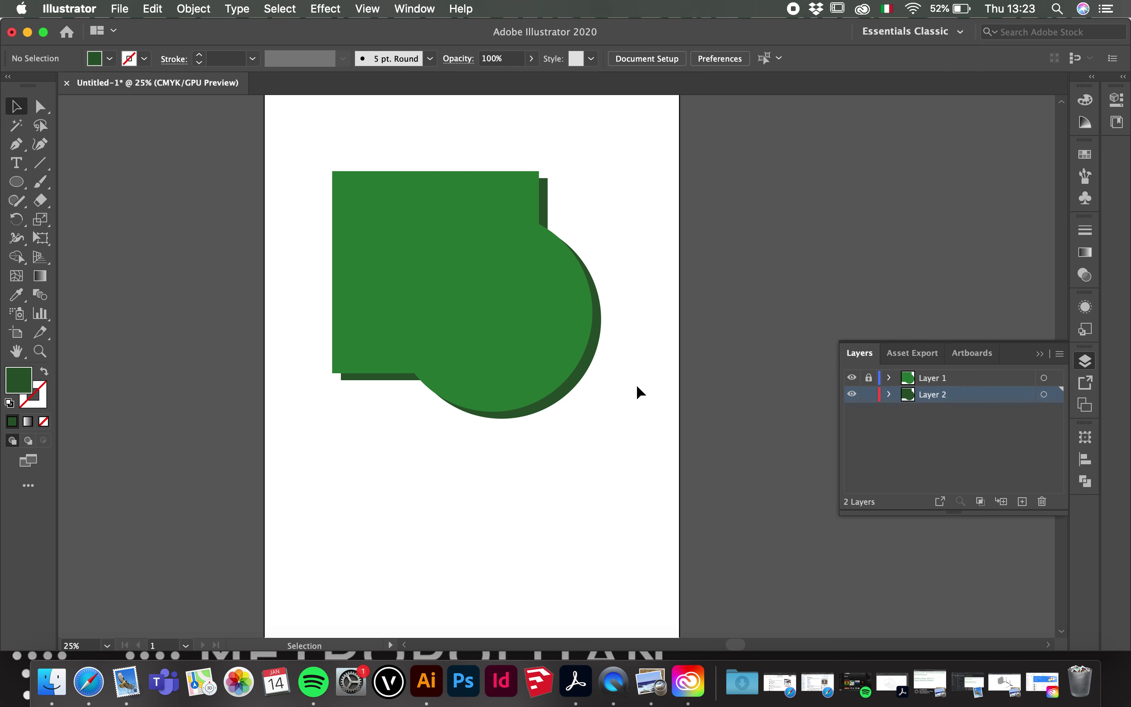
- Lock Layer 2 and rename it "shadow"
click(868, 394)
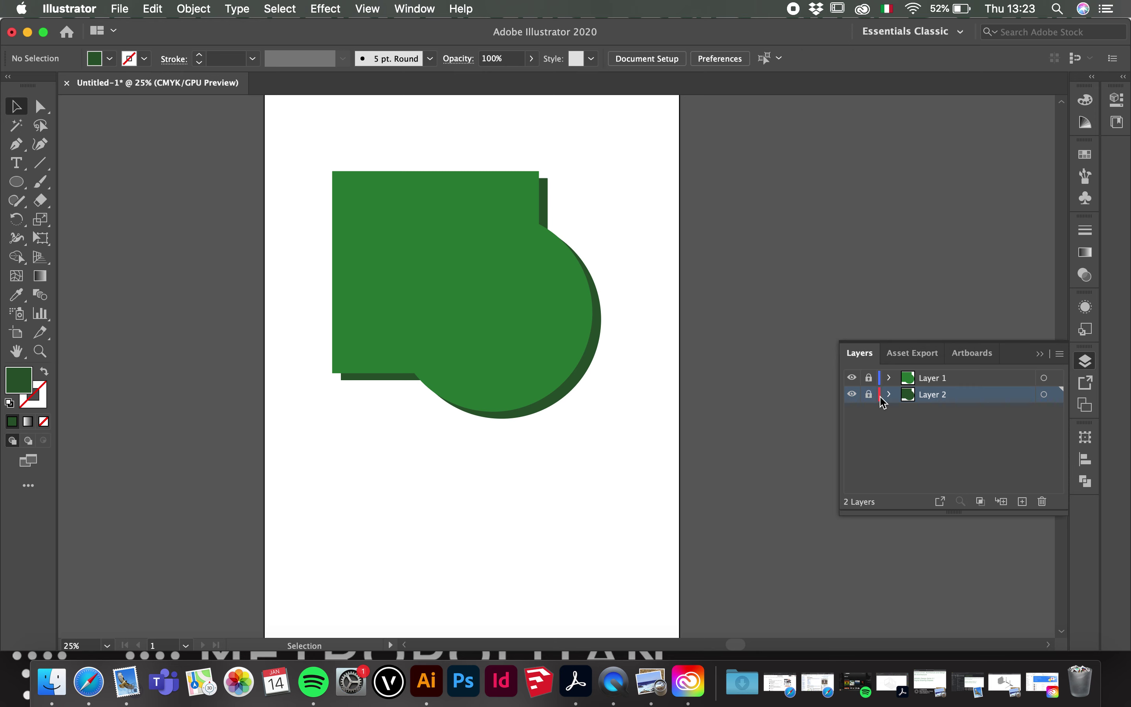
double_click(943, 397)
text(shadow)
key(Return)
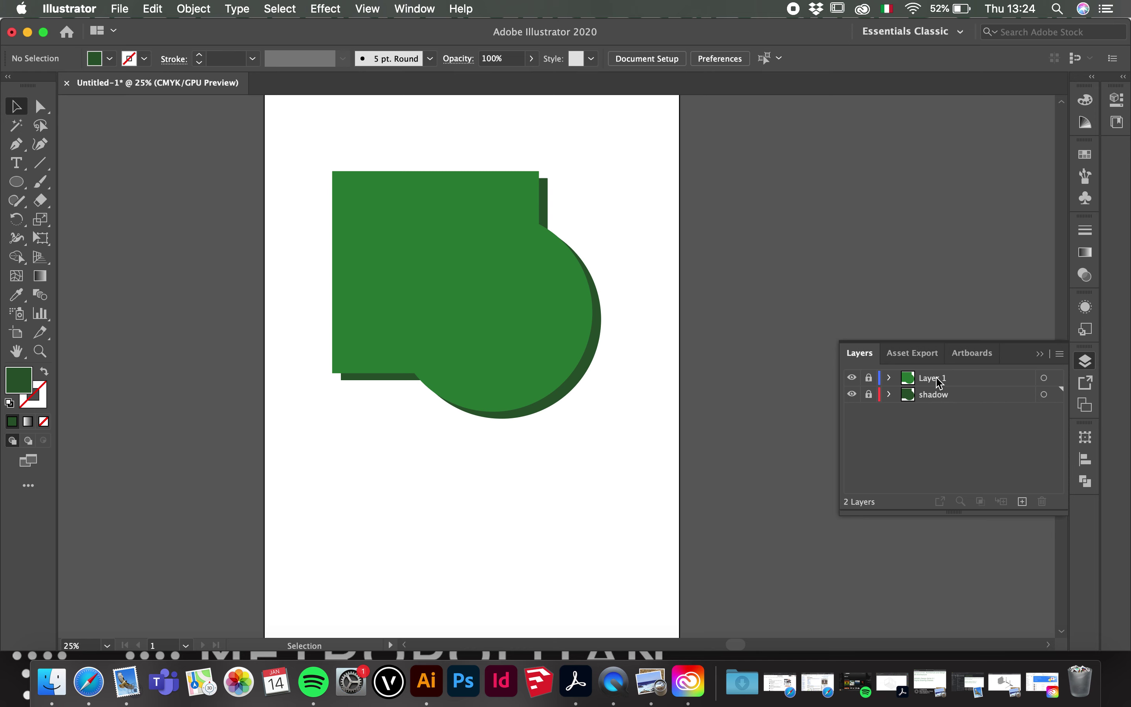
- Rename Layer 1 as "shape 1"
double_click(939, 378)
text(shap)
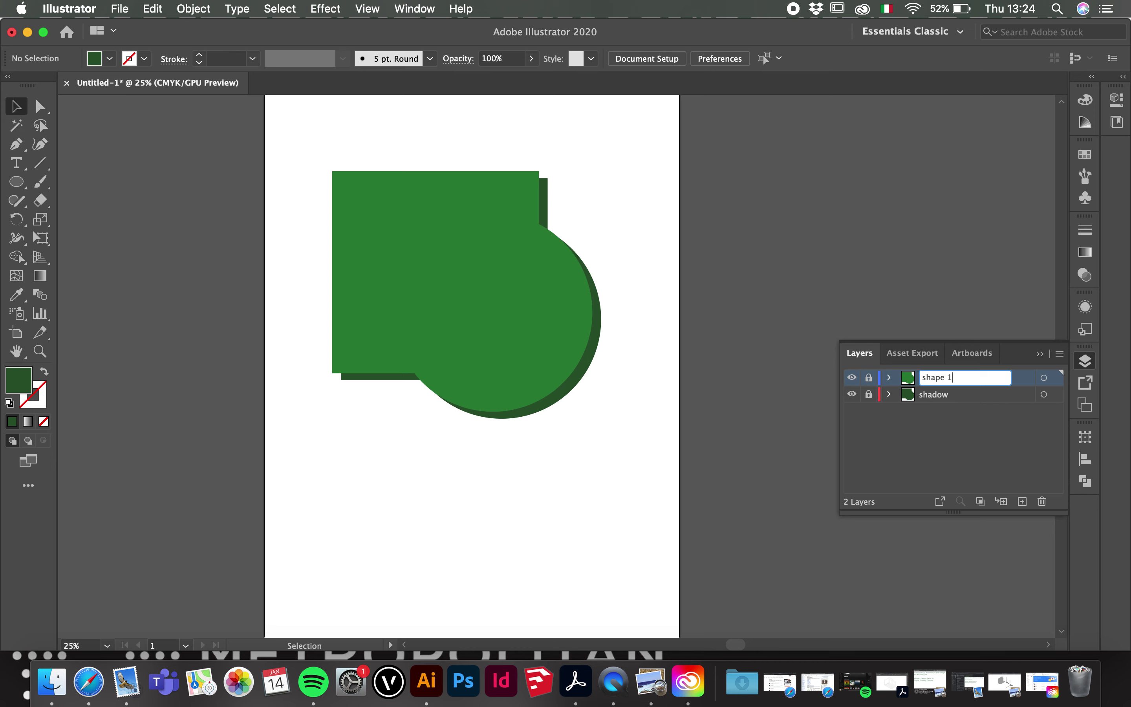
key(Return)
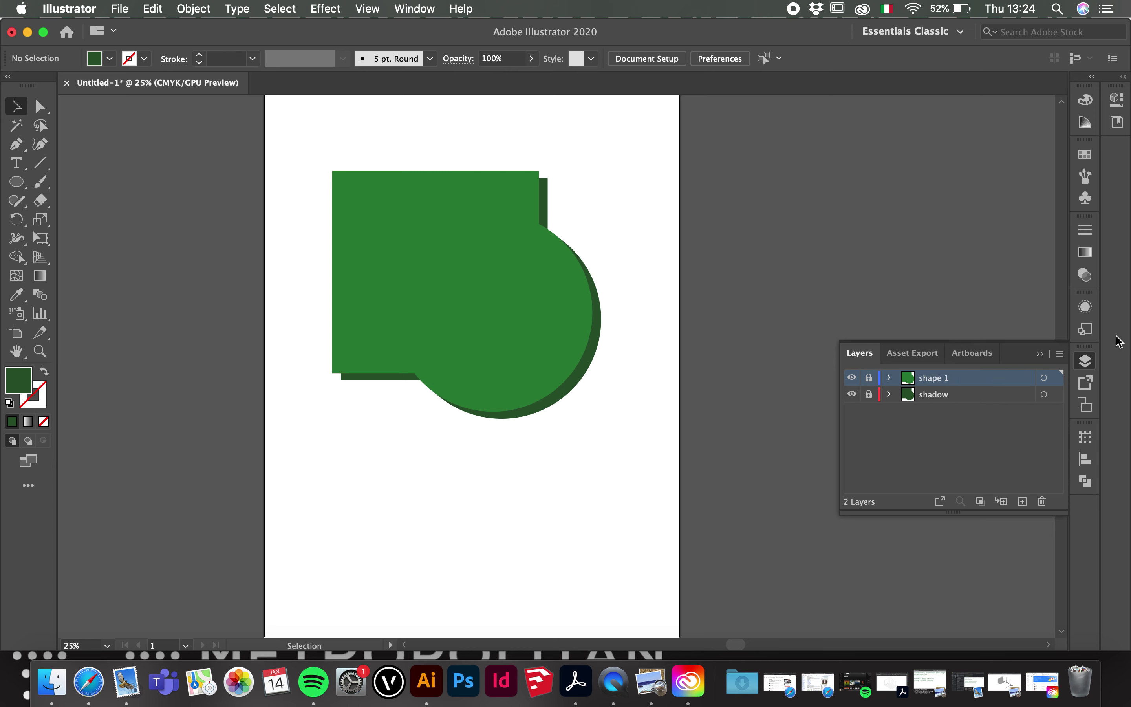
- Unlock the shape 1 layer for drawing
click(1040, 354)
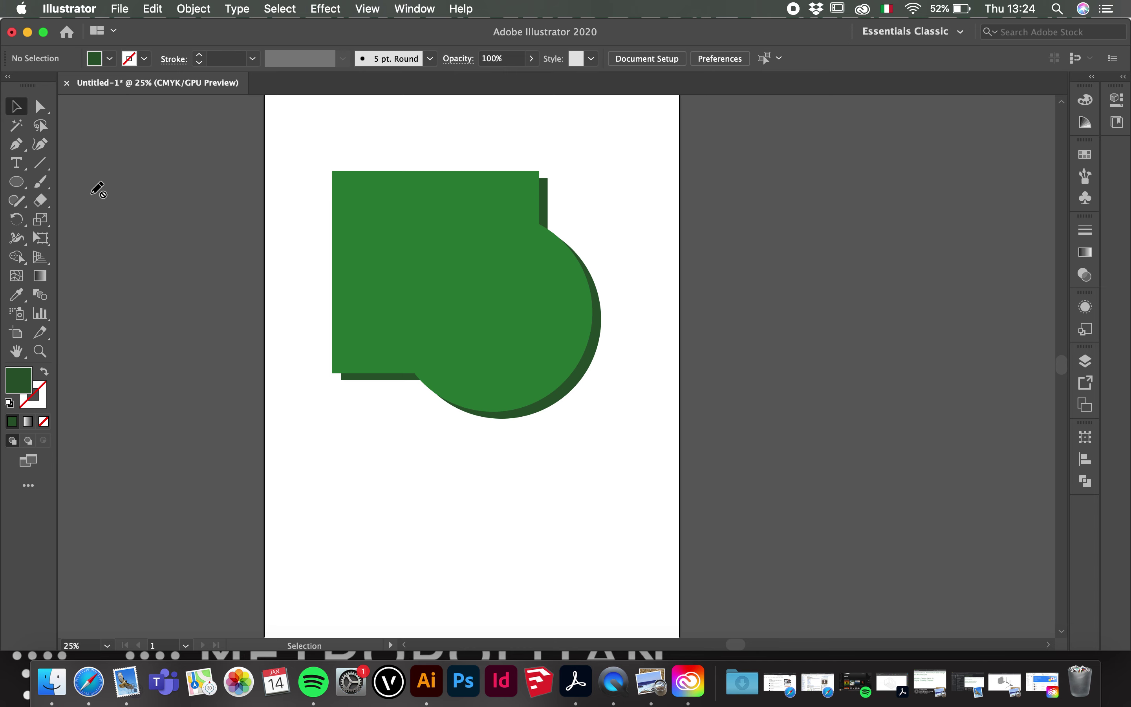
click(1085, 361)
click(869, 378)
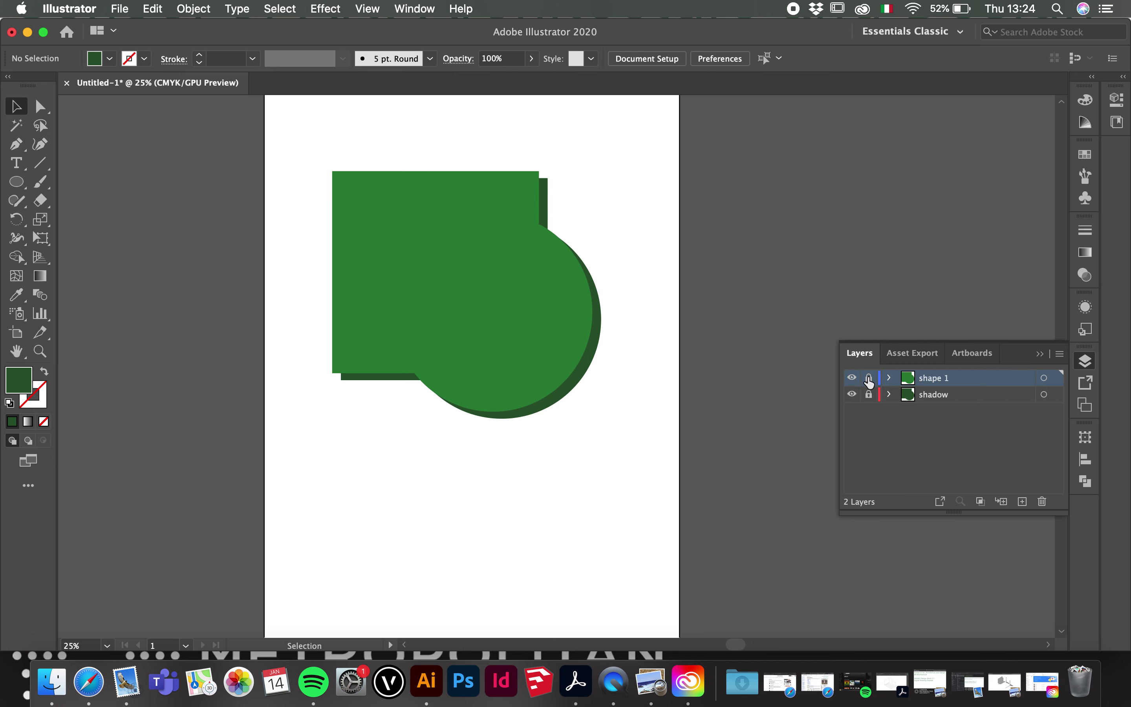
click(1040, 354)
- Using the Pencil tool with no fill and a dark green stroke, draw a small closed irregular outline below the green shape, discarding a first attempt
key(n)
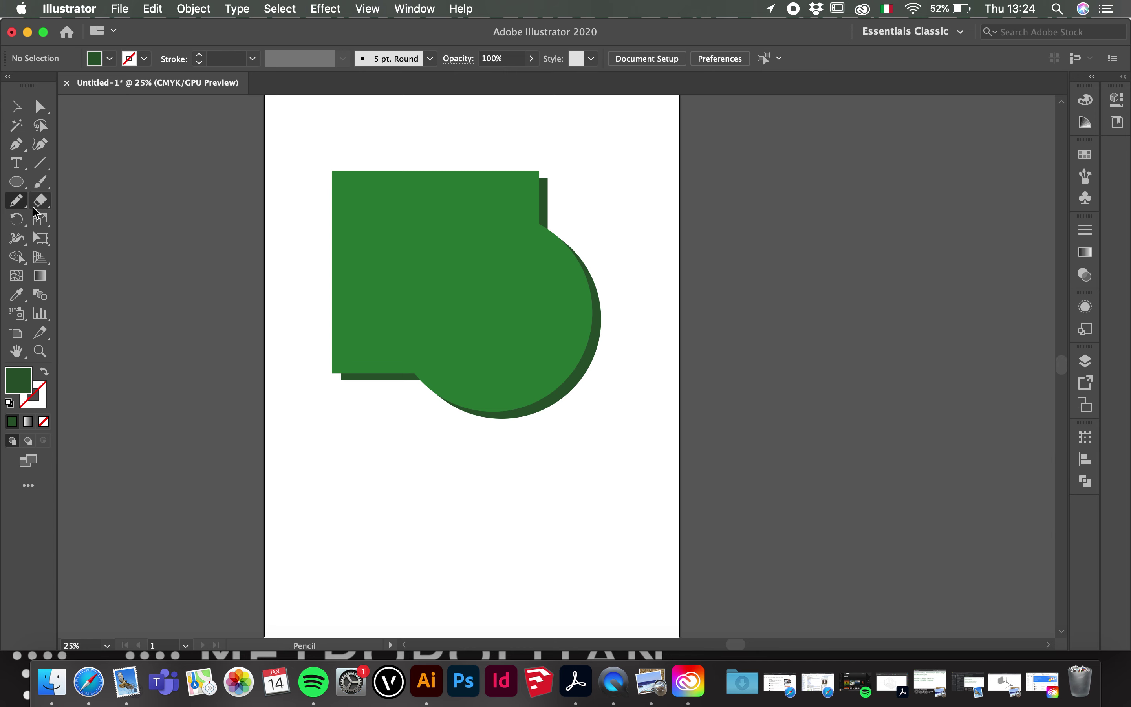
click(16, 201)
click(72, 223)
click(44, 373)
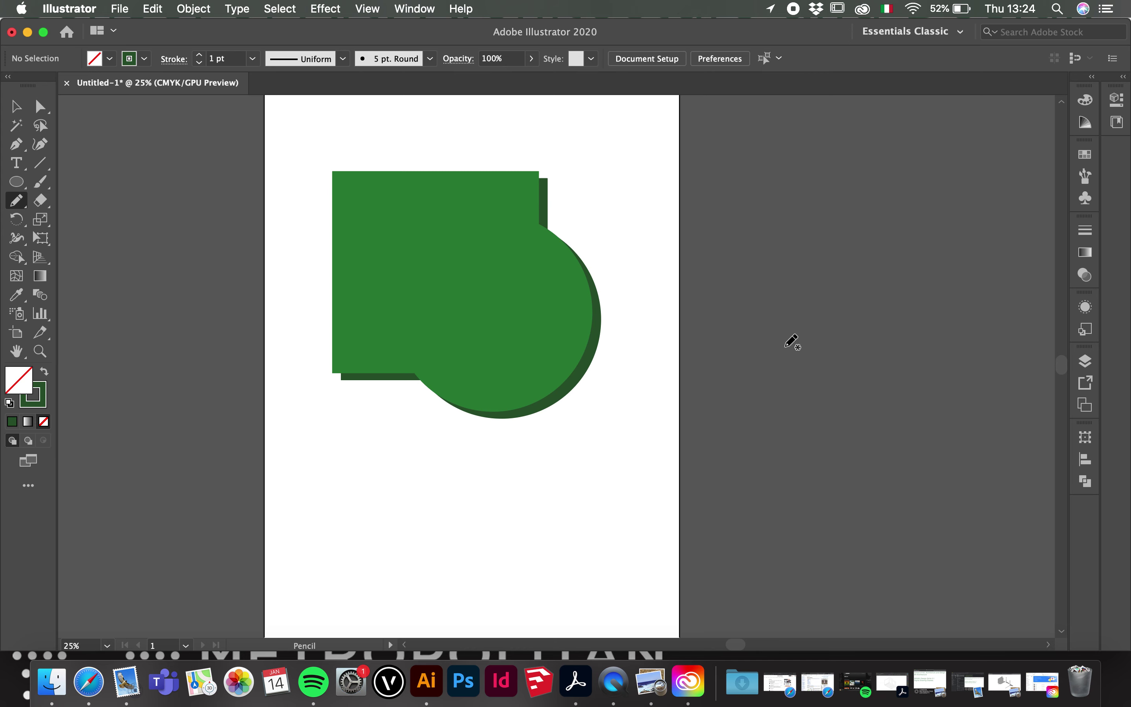
mouse_move(347, 492)
mouse_down()
mouse_move(348, 475)
mouse_move(364, 470)
mouse_move(369, 483)
mouse_move(401, 462)
mouse_move(411, 474)
mouse_move(403, 501)
mouse_move(368, 518)
mouse_move(349, 493)
mouse_up()
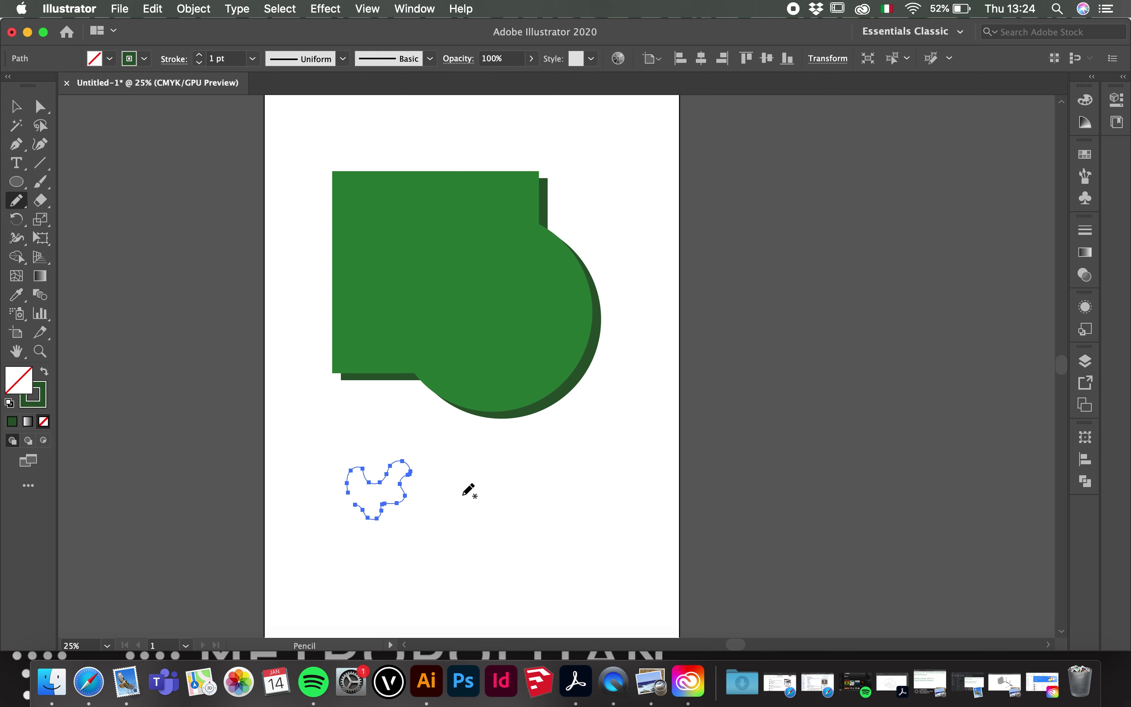
key(Delete)
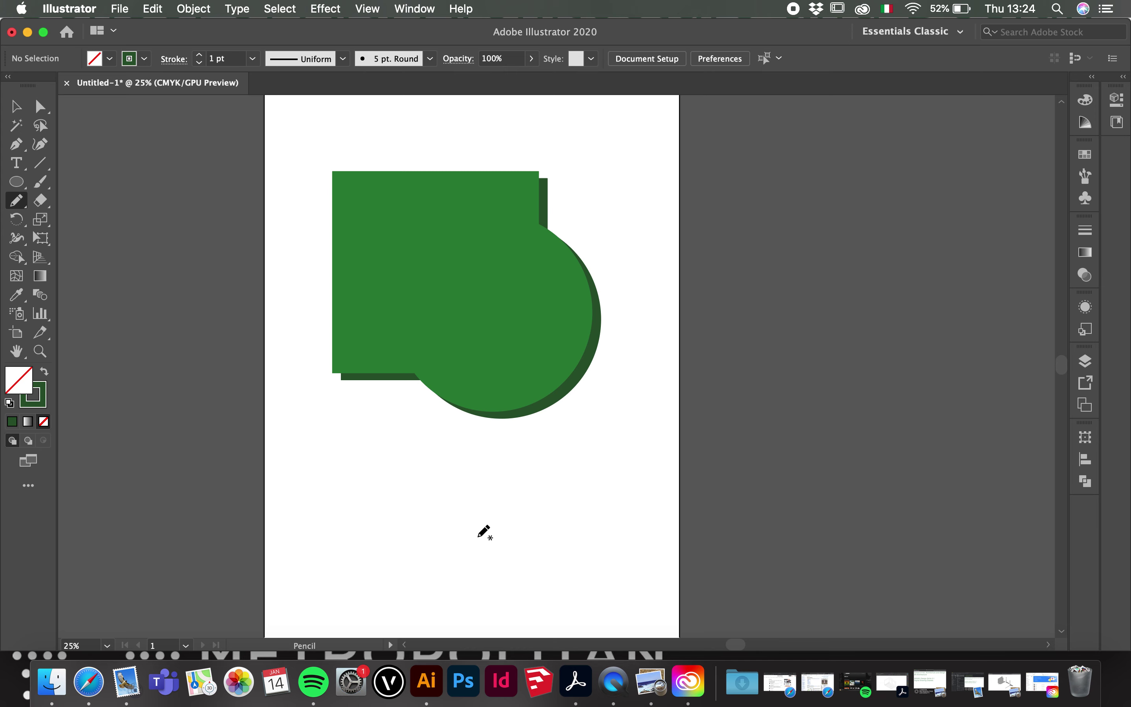
mouse_move(470, 536)
mouse_down()
mouse_move(473, 498)
mouse_move(502, 487)
mouse_move(506, 496)
mouse_move(532, 464)
mouse_move(560, 479)
mouse_move(542, 497)
mouse_move(556, 525)
mouse_move(525, 549)
mouse_move(484, 535)
mouse_up()
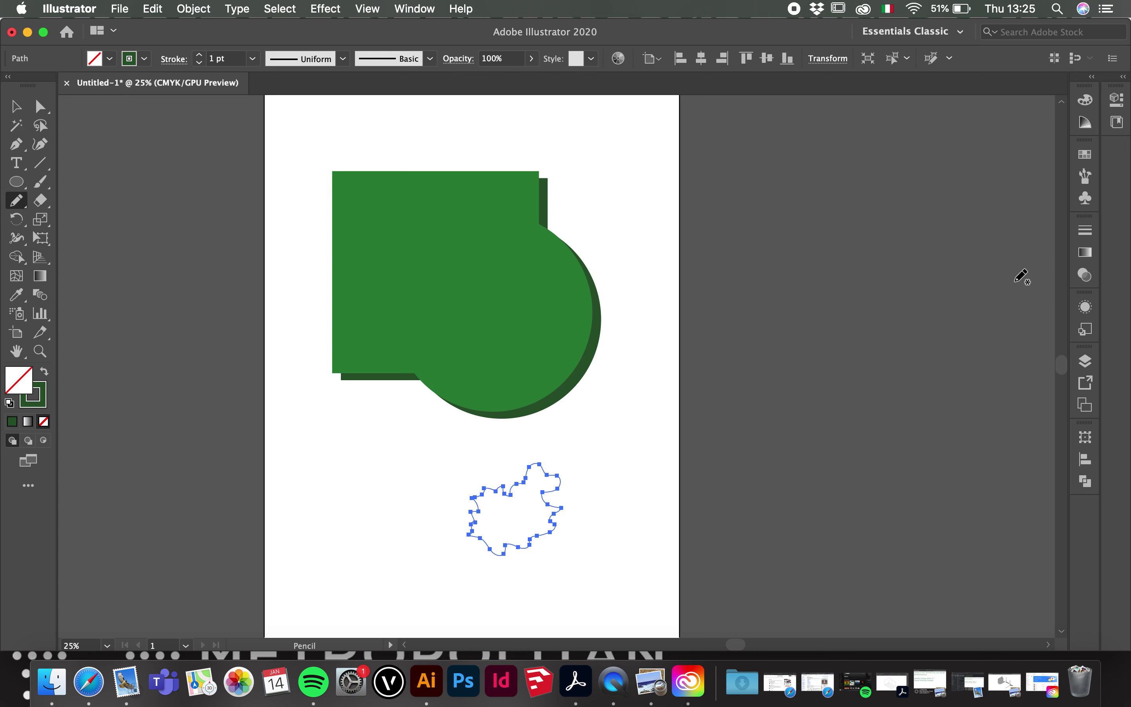
- Give the freehand outline a round cap, round corners and a 3 pt stroke weight
click(1086, 234)
click(963, 268)
click(962, 289)
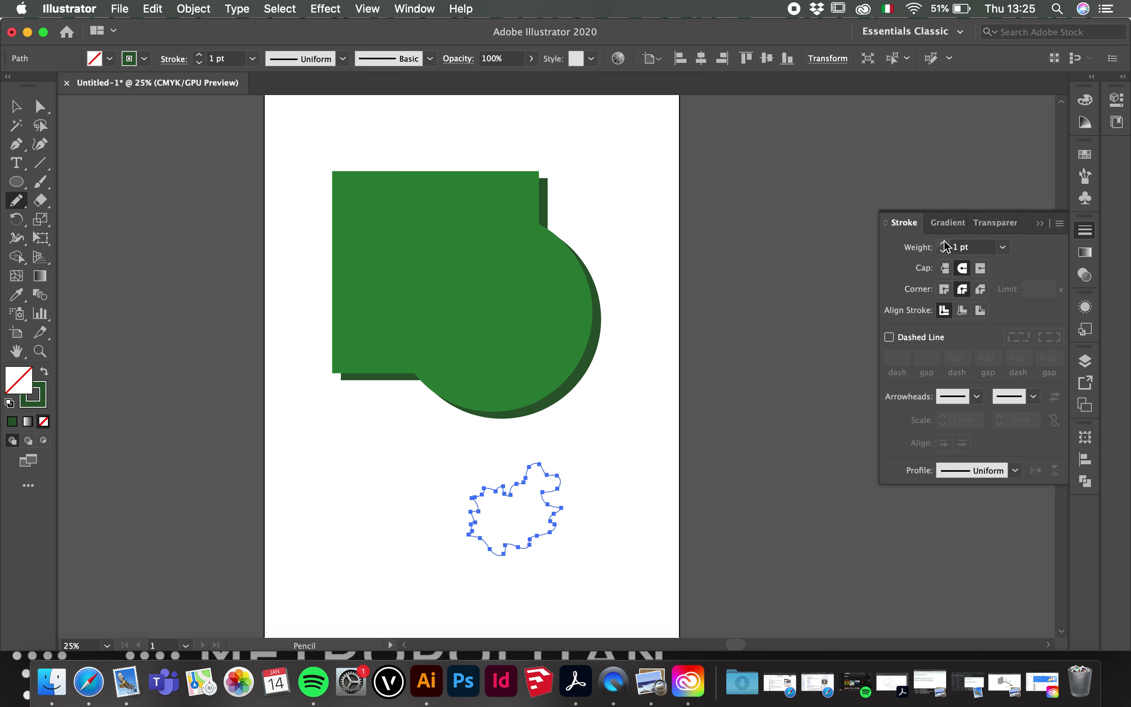
click(944, 243)
- Swap the freehand shape's stroke and fill colours and move it up and left, close beneath the green shape
click(16, 106)
click(556, 513)
mouse_move(555, 513)
mouse_down()
mouse_move(536, 356)
mouse_move(504, 482)
mouse_up()
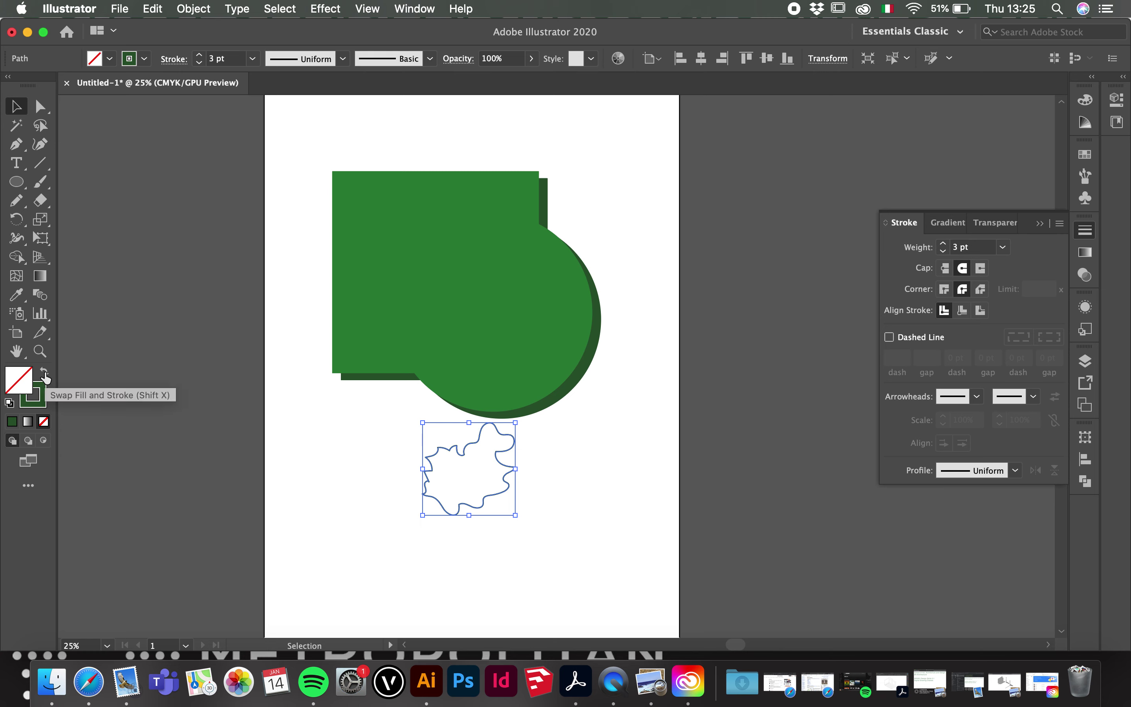
click(45, 374)
mouse_move(465, 465)
mouse_down()
mouse_move(445, 460)
mouse_move(409, 400)
mouse_move(418, 450)
mouse_up()
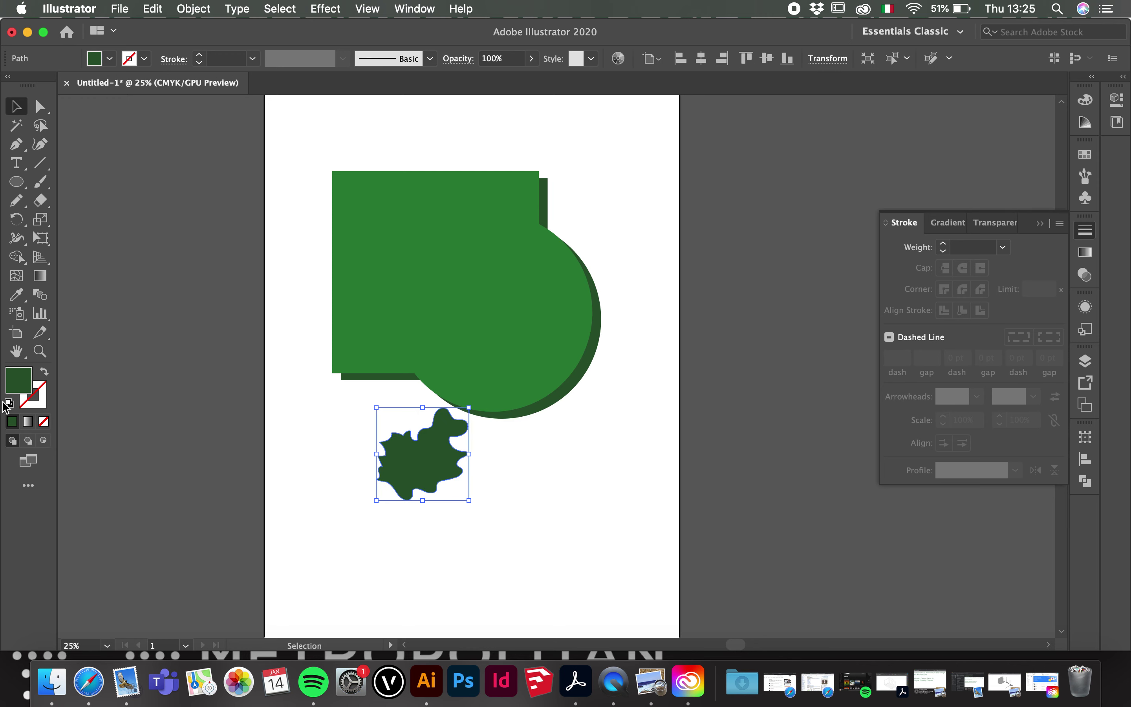
- Fill the freehand shape with the golden brown B28C20 and move it over the green shape's left edge
double_click(18, 380)
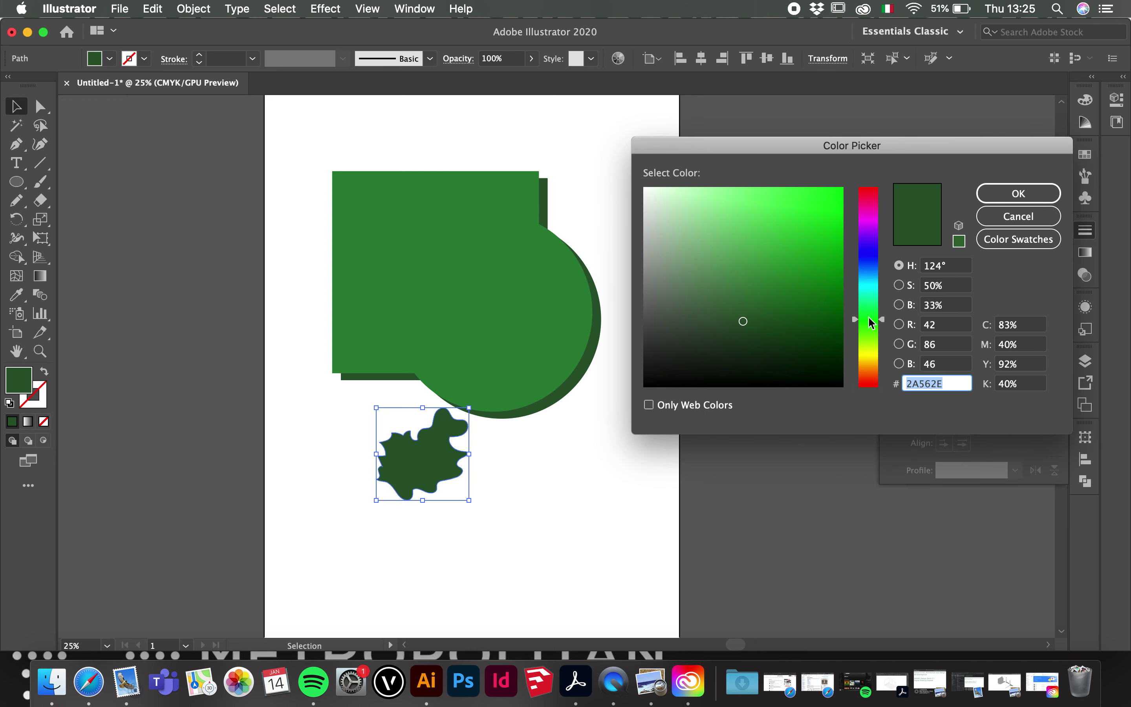
click(871, 363)
drag(821, 263, 809, 245)
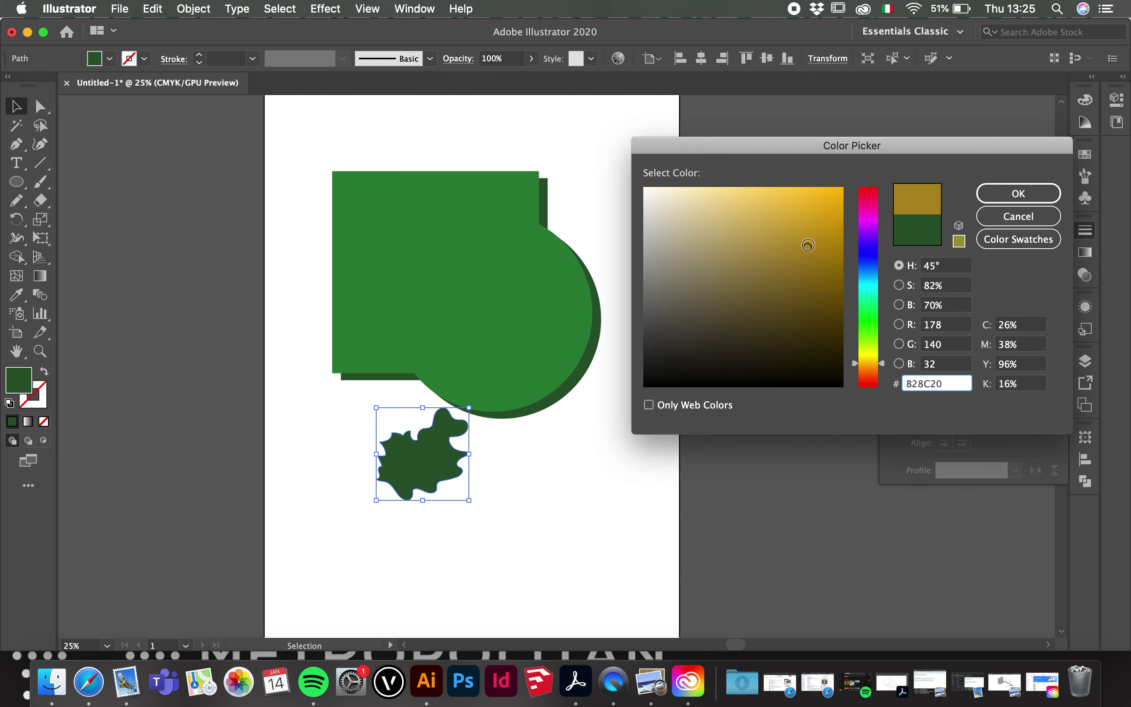
click(1019, 193)
click(570, 467)
drag(443, 443, 356, 278)
click(495, 523)
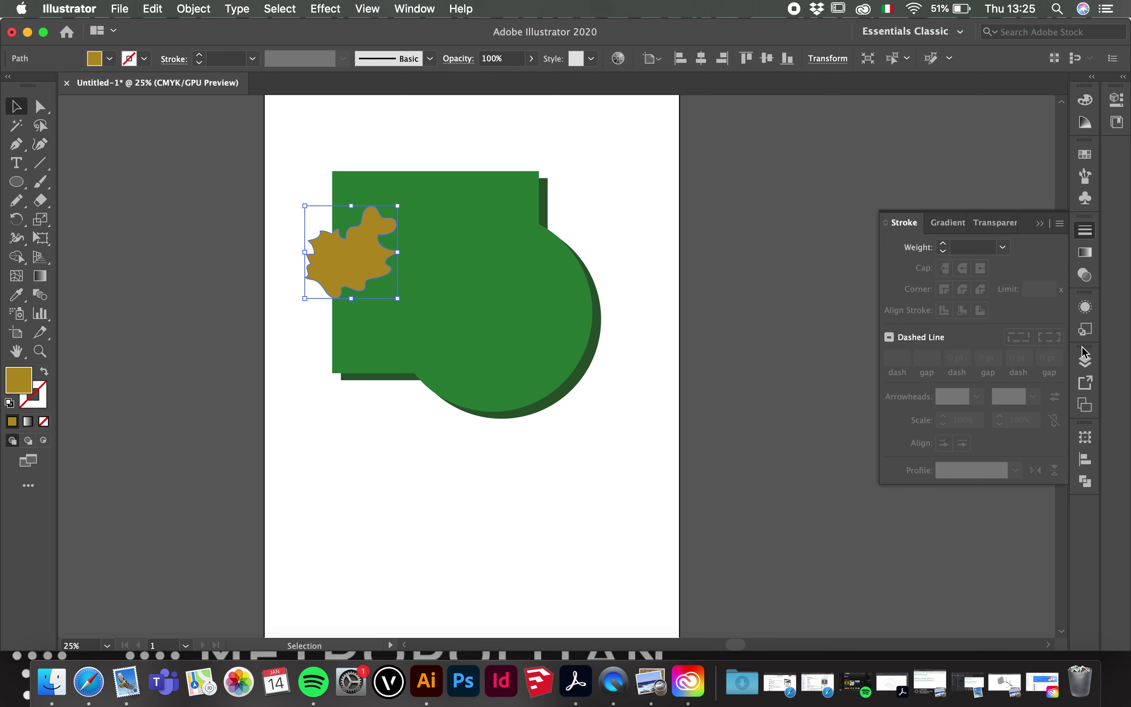
click(424, 12)
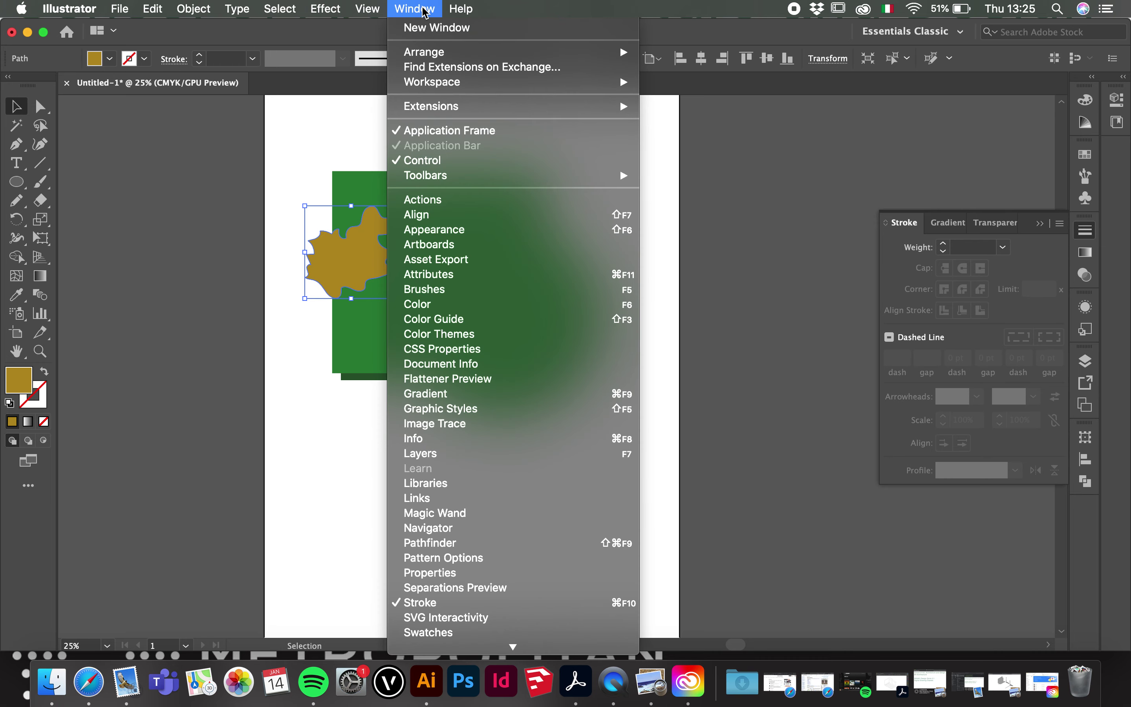
scroll(491, 280, down, 5)
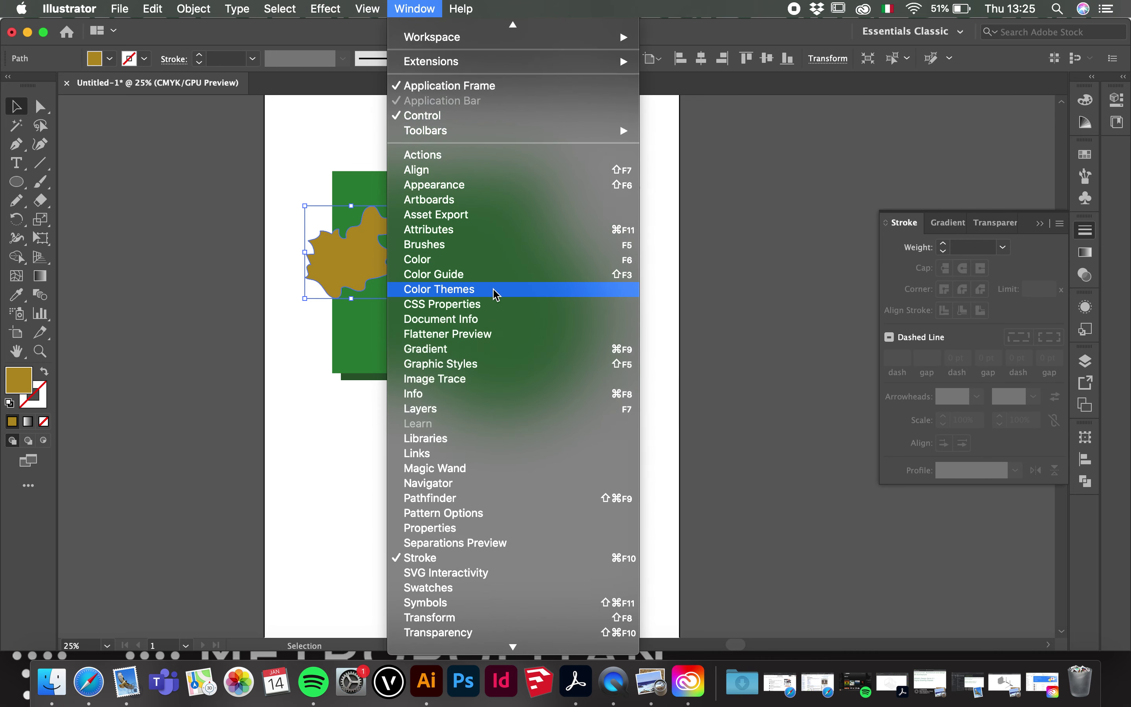
click(859, 275)
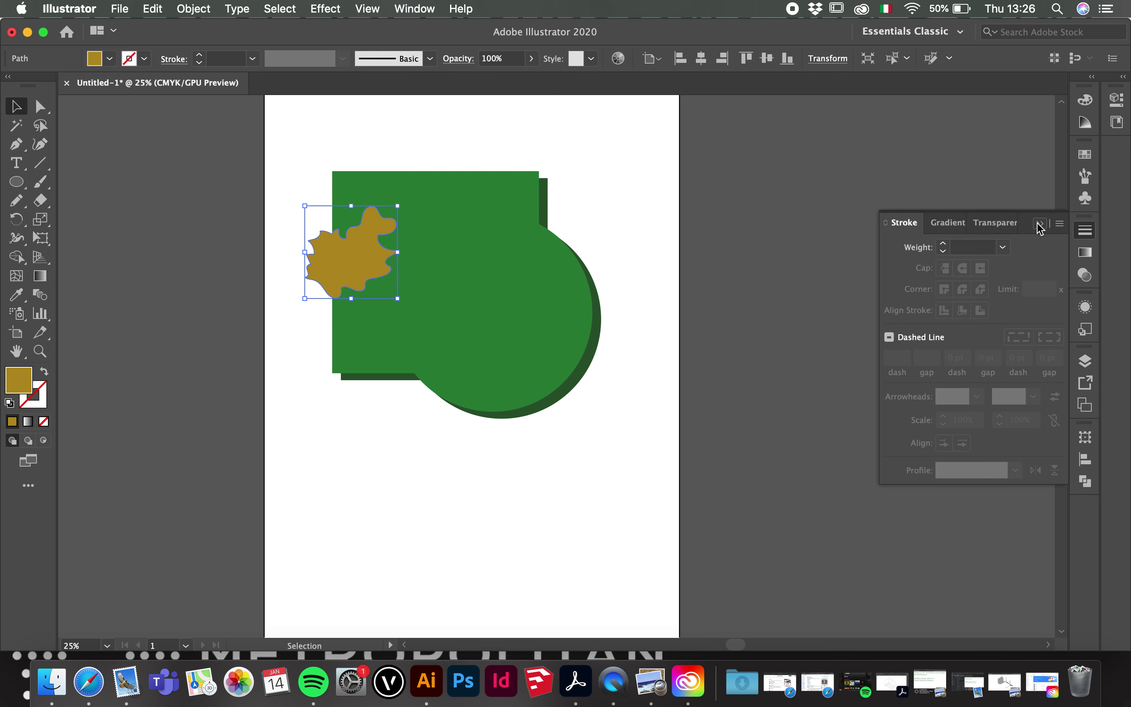
- Move the golden brown shape onto the green shape's upper edge and close the Untitled-1 document without saving
drag(346, 251, 388, 186)
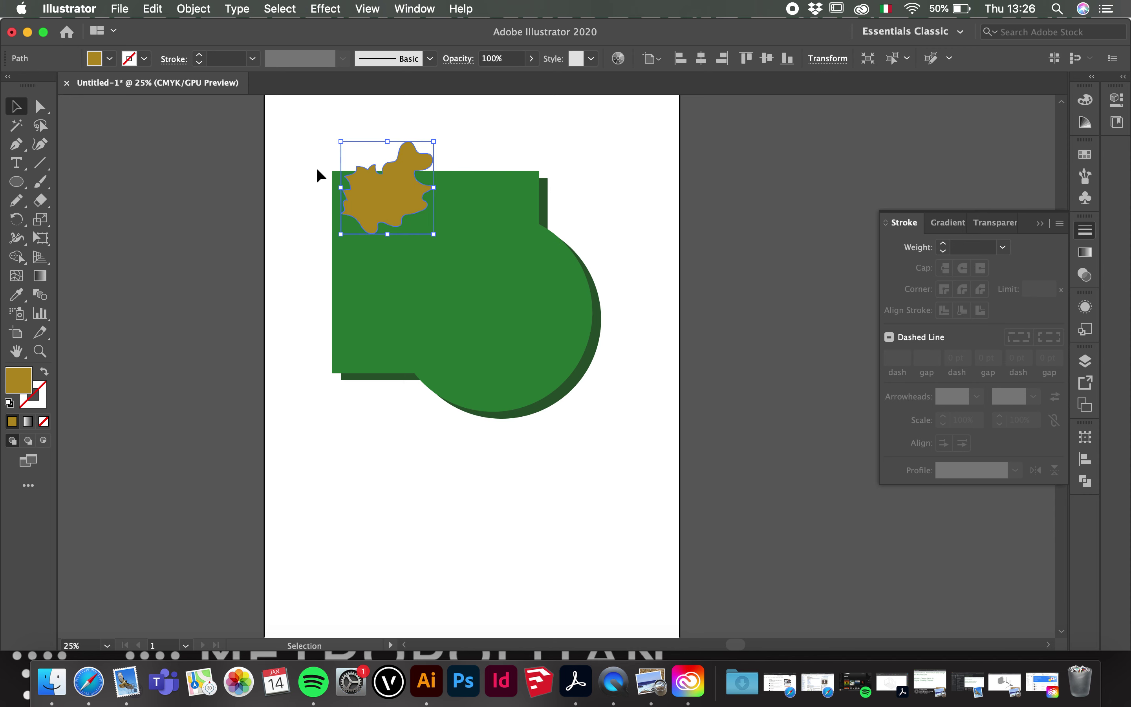
click(66, 82)
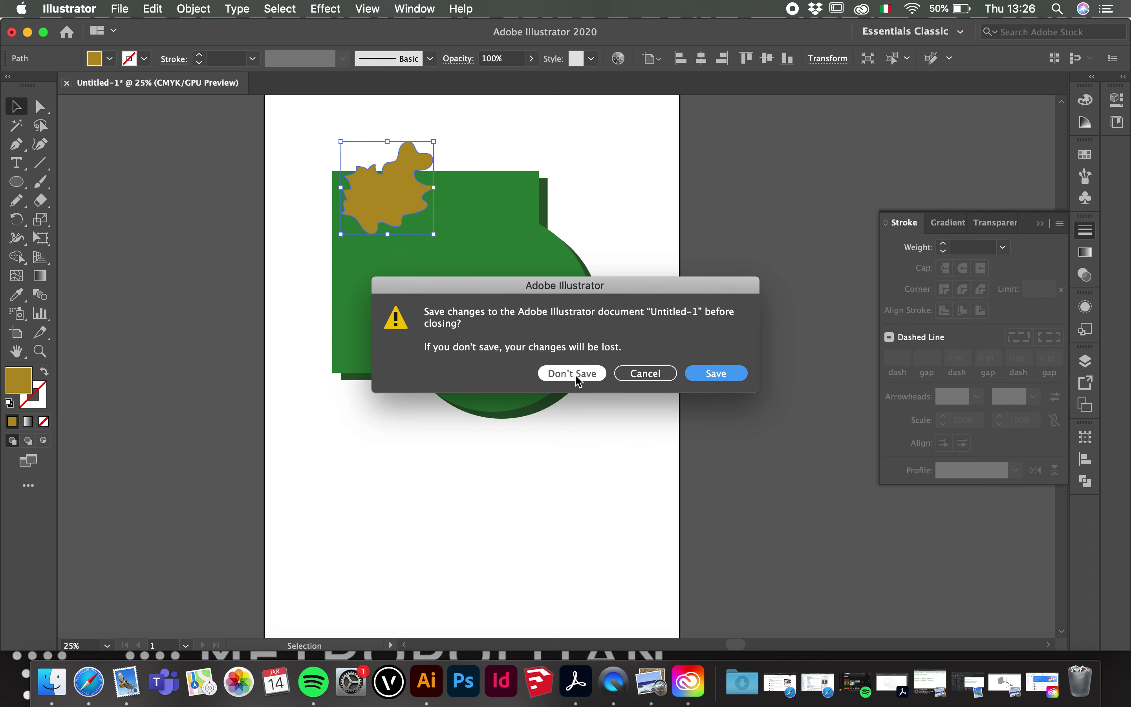
click(574, 374)
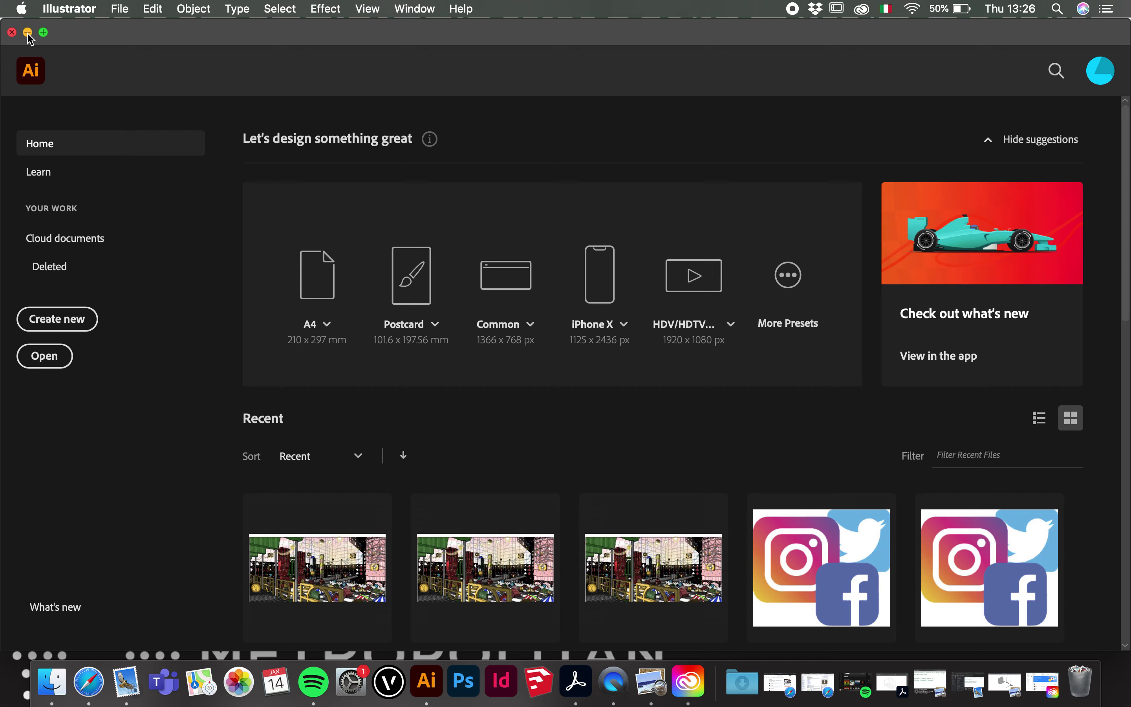
- Minimise the open windows and open Iso Drawing 2.pdf from the desktop with Adobe Illustrator 2020
click(28, 33)
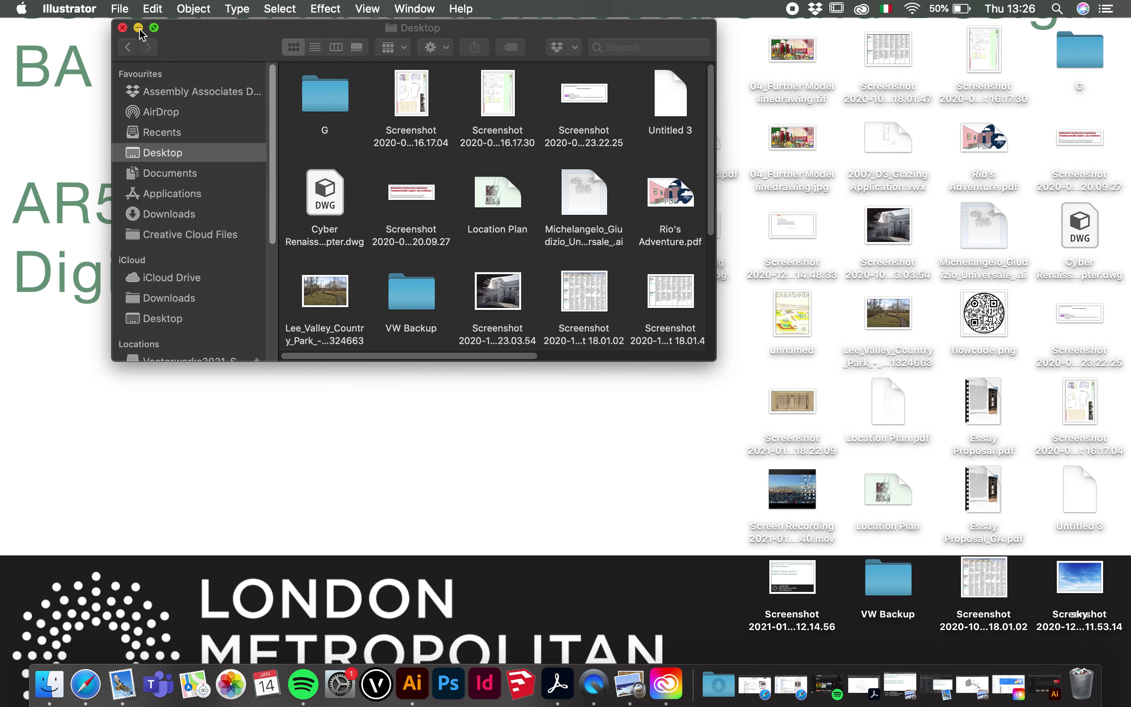
click(138, 28)
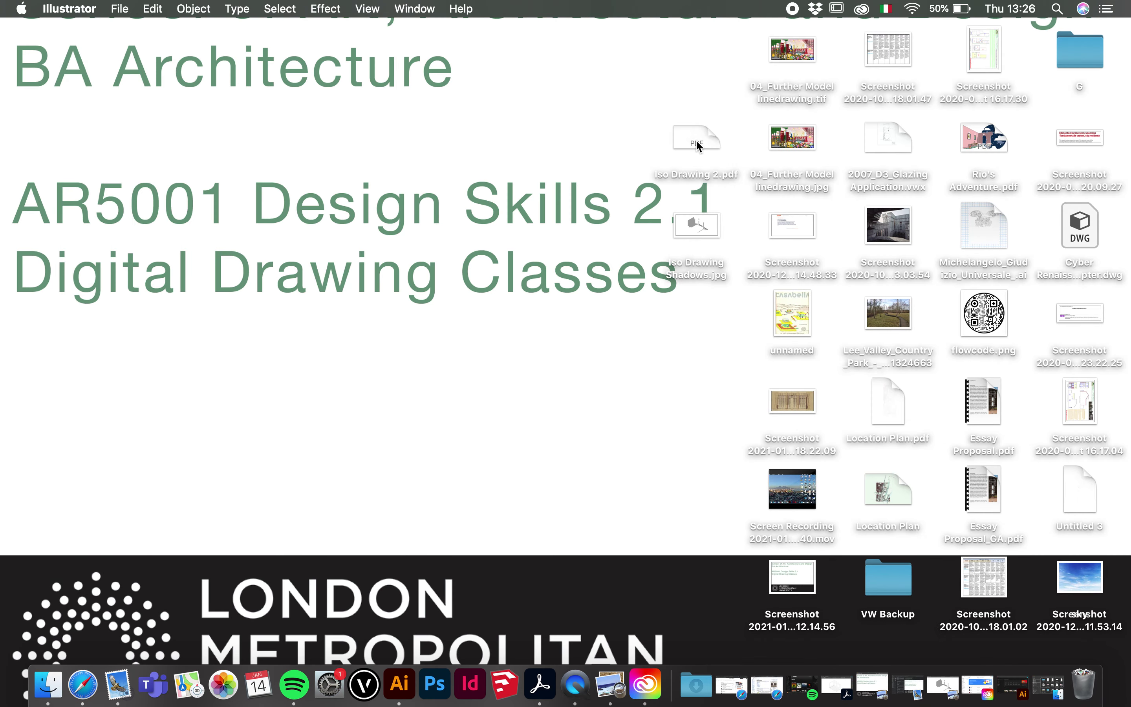
right_click(697, 142)
mouse_move(746, 162)
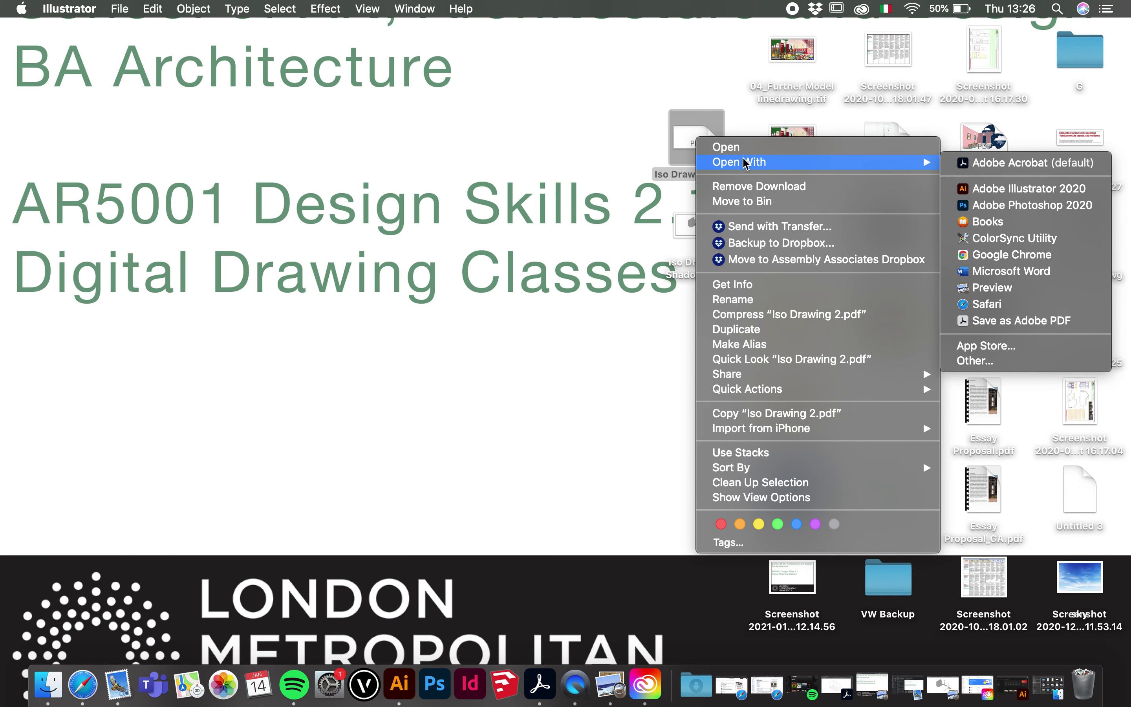
click(1028, 188)
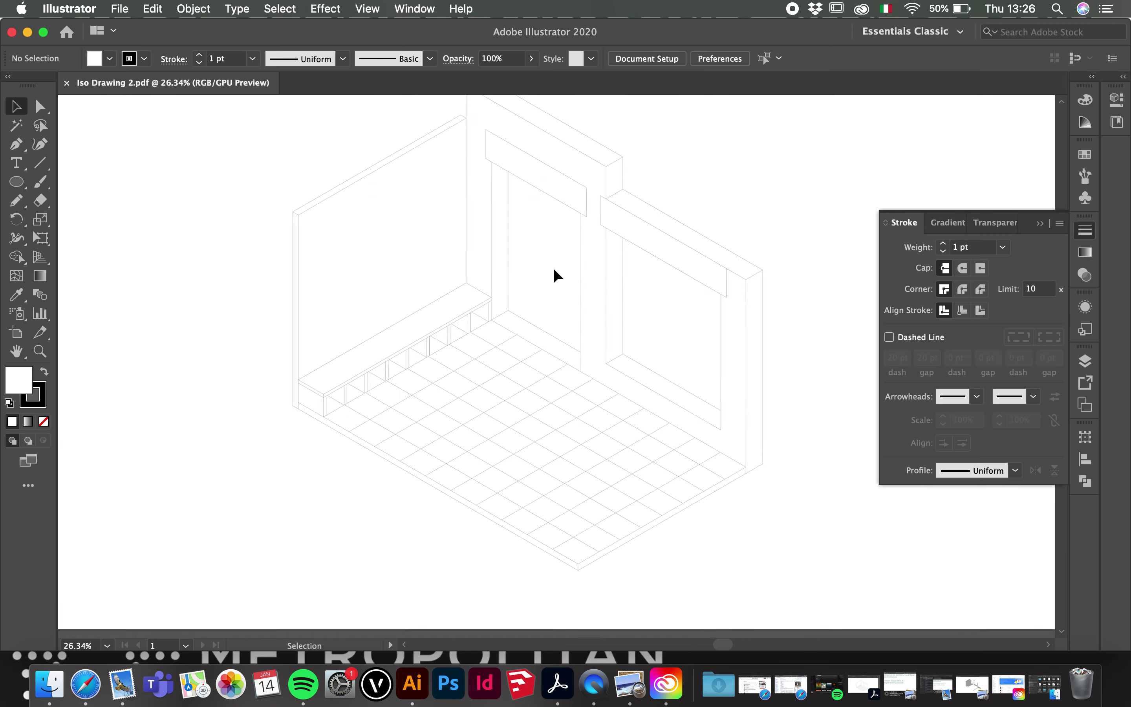
- Examine the whole isometric room drawing on its artboard with the Stroke settings collapsed
scroll(557, 276, down, 5)
scroll(556, 276, right, 2)
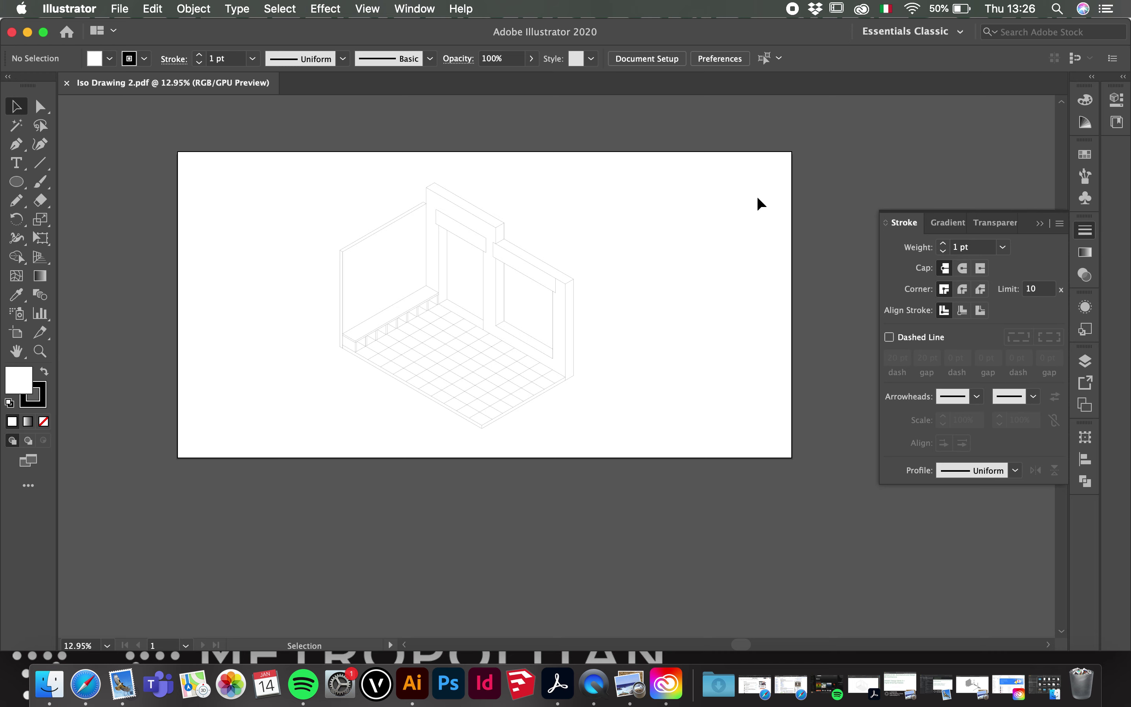
click(1085, 229)
scroll(543, 323, up, 5)
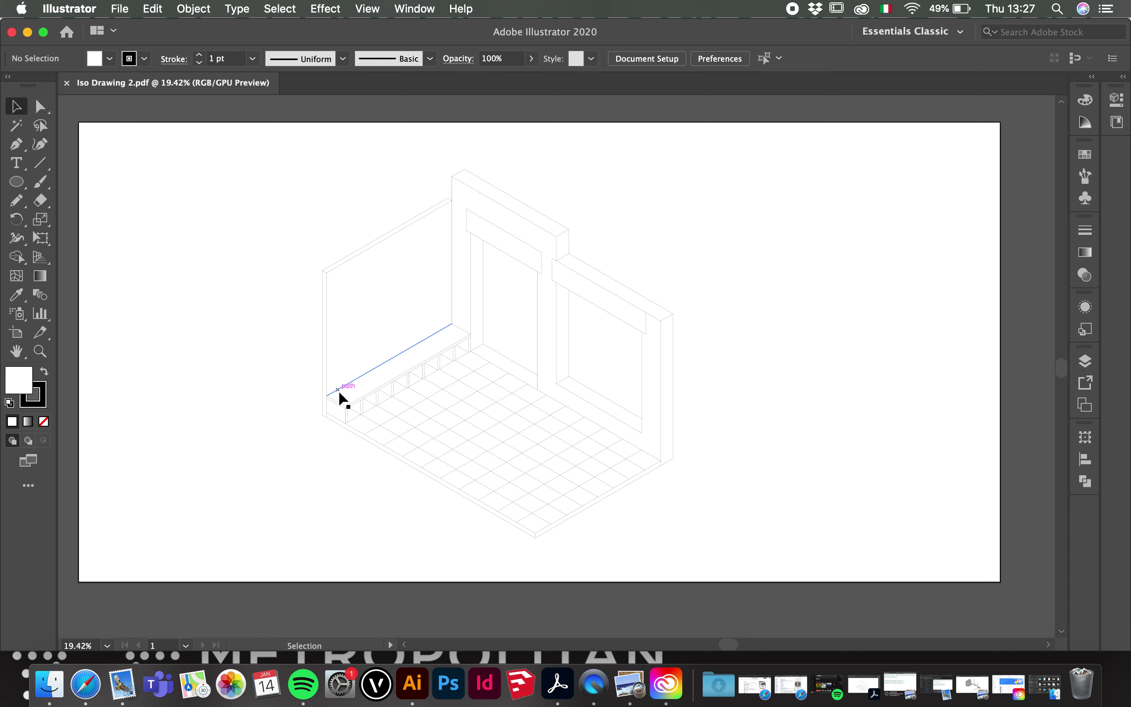
alt+click(43, 32)
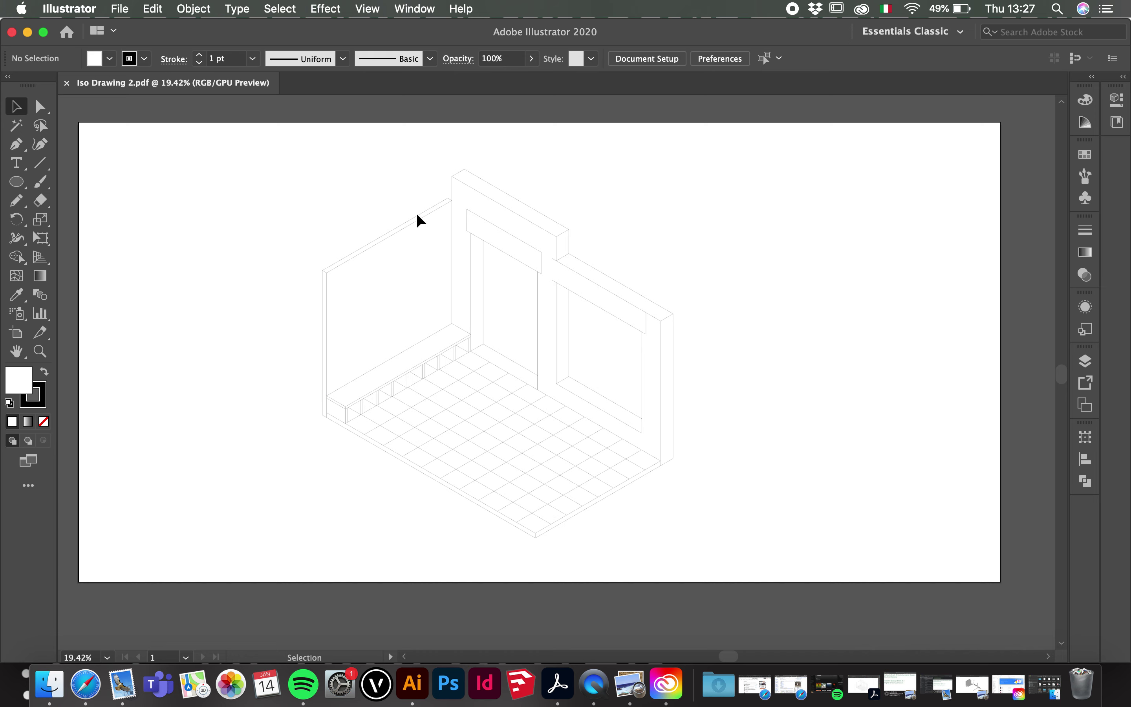
- Inspect a line of the isometric drawing by selecting it with the Direct Selection tool, and deselect it
click(40, 107)
scroll(311, 309, up, 3)
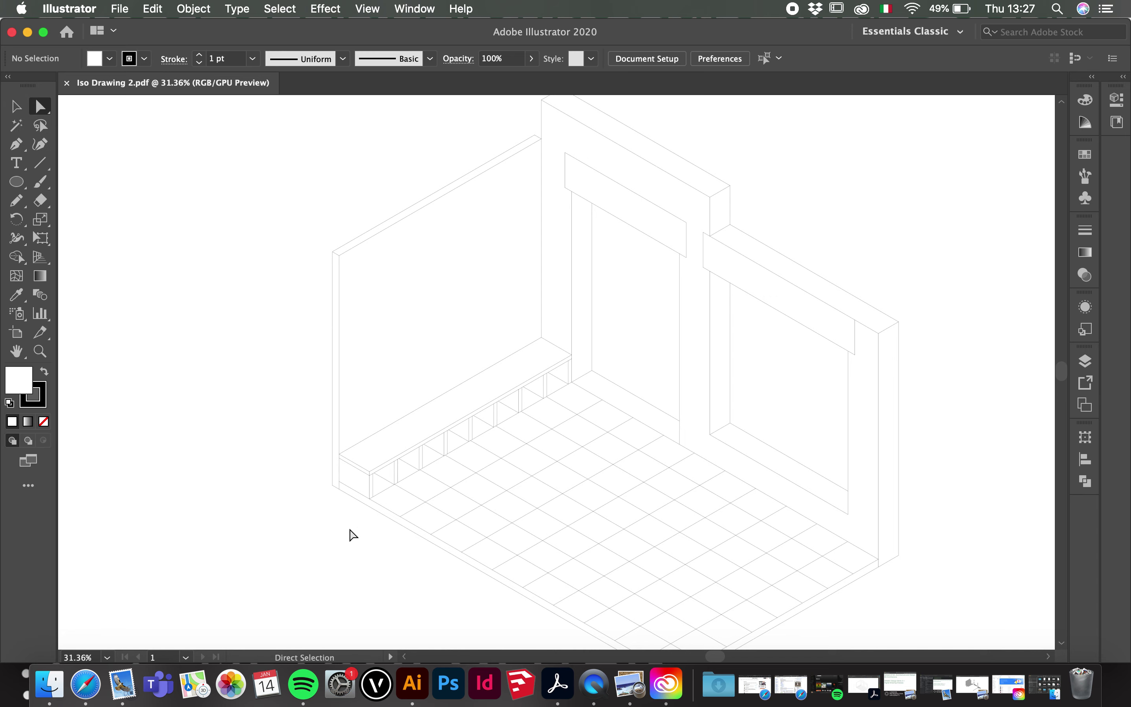
scroll(354, 535, up, 10)
click(364, 442)
click(271, 434)
scroll(270, 421, down, 8)
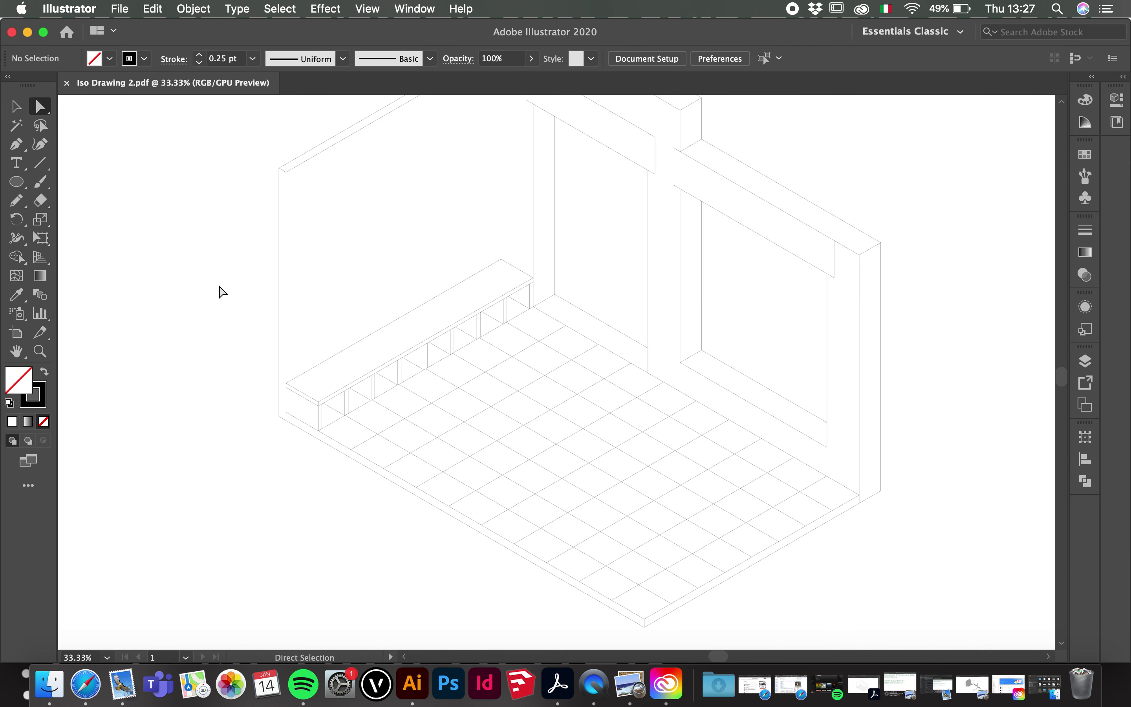
- Inspect the left wall's top line by selecting it with the Selection tool, then deselect it and review the whole drawing
click(15, 111)
scroll(164, 275, down, 2)
click(246, 210)
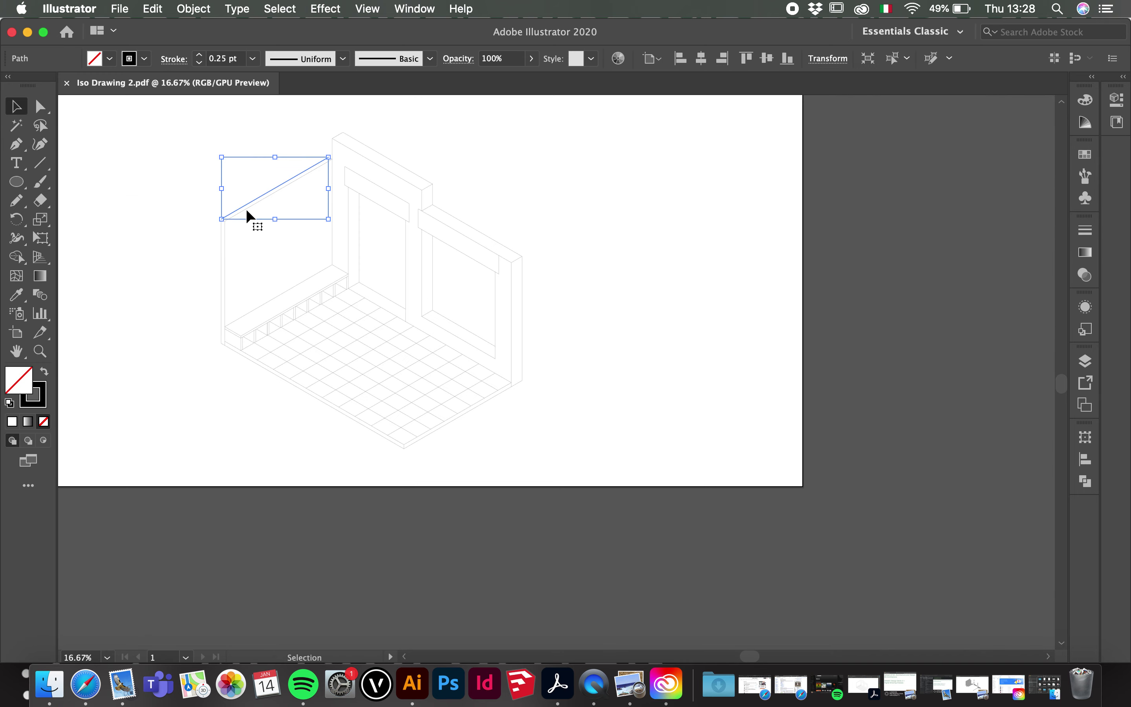
click(135, 234)
scroll(285, 191, up, 3)
scroll(414, 233, down, 2)
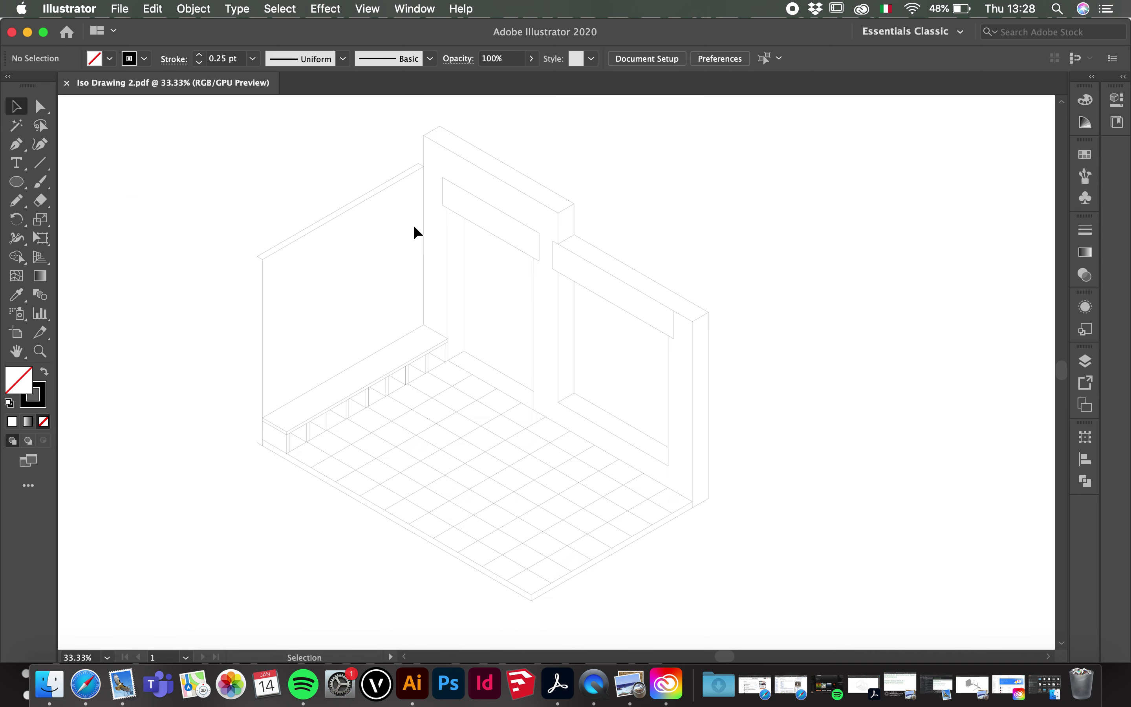
scroll(481, 304, up, 1)
scroll(483, 304, down, 1)
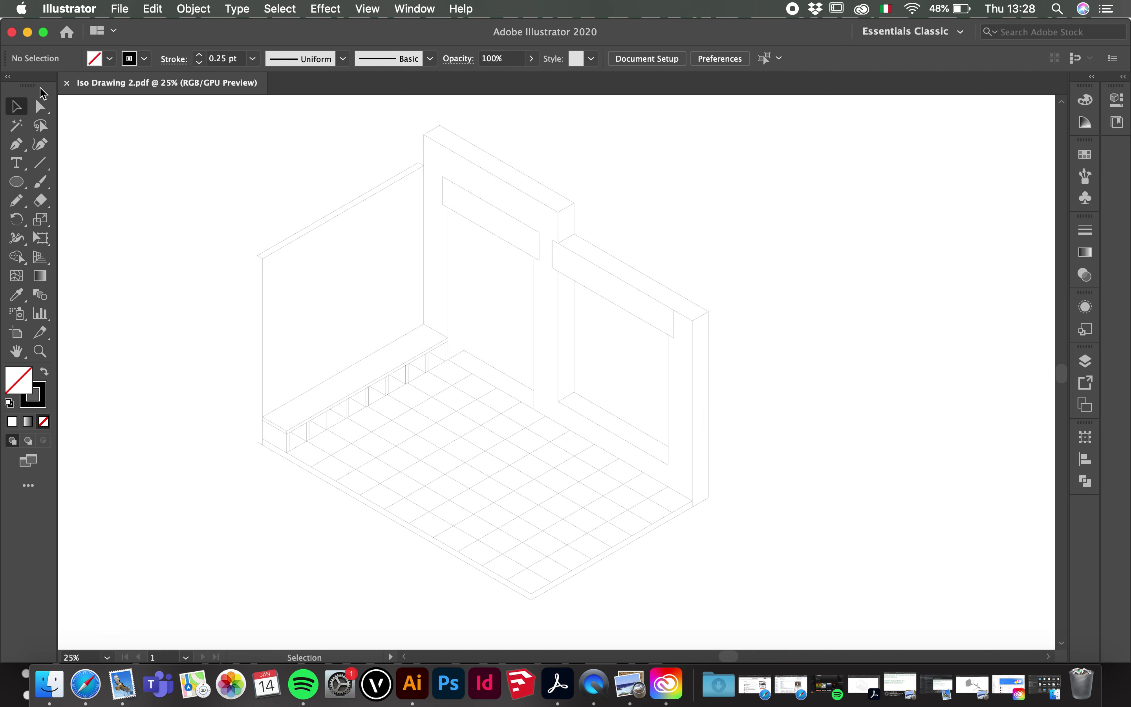
- Delete the short redundant line at the left wall's lower front corner using the Direct Selection tool
click(41, 111)
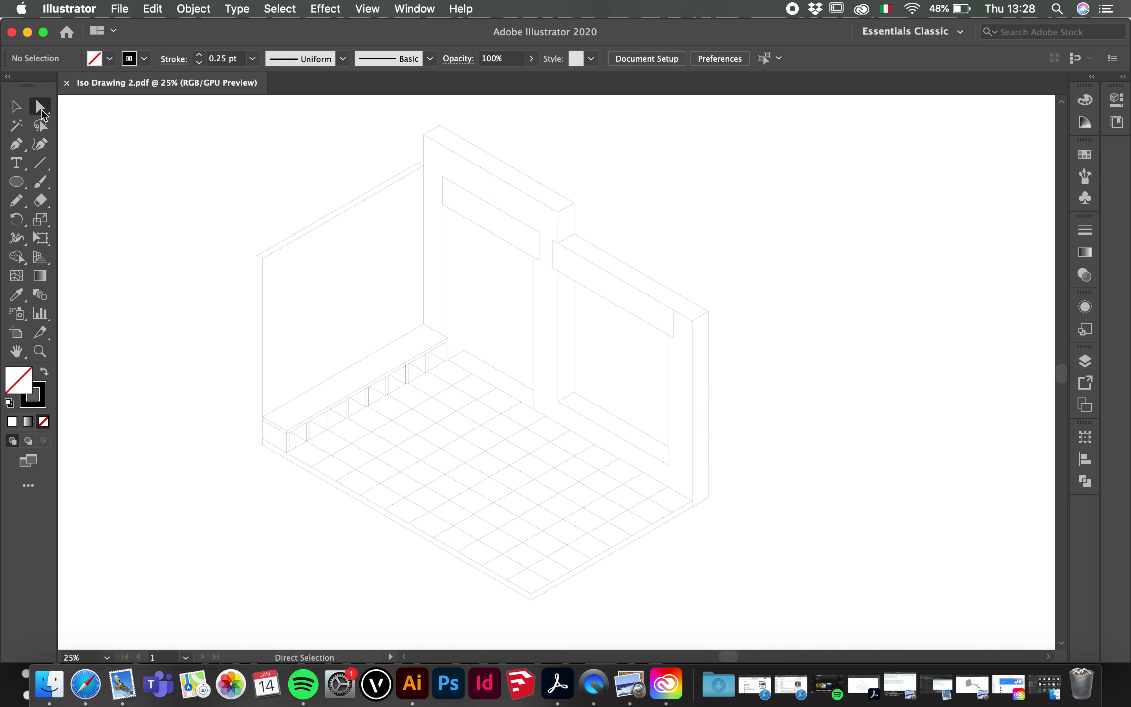
scroll(276, 447, up, 8)
click(296, 382)
key(Delete)
scroll(183, 393, down, 8)
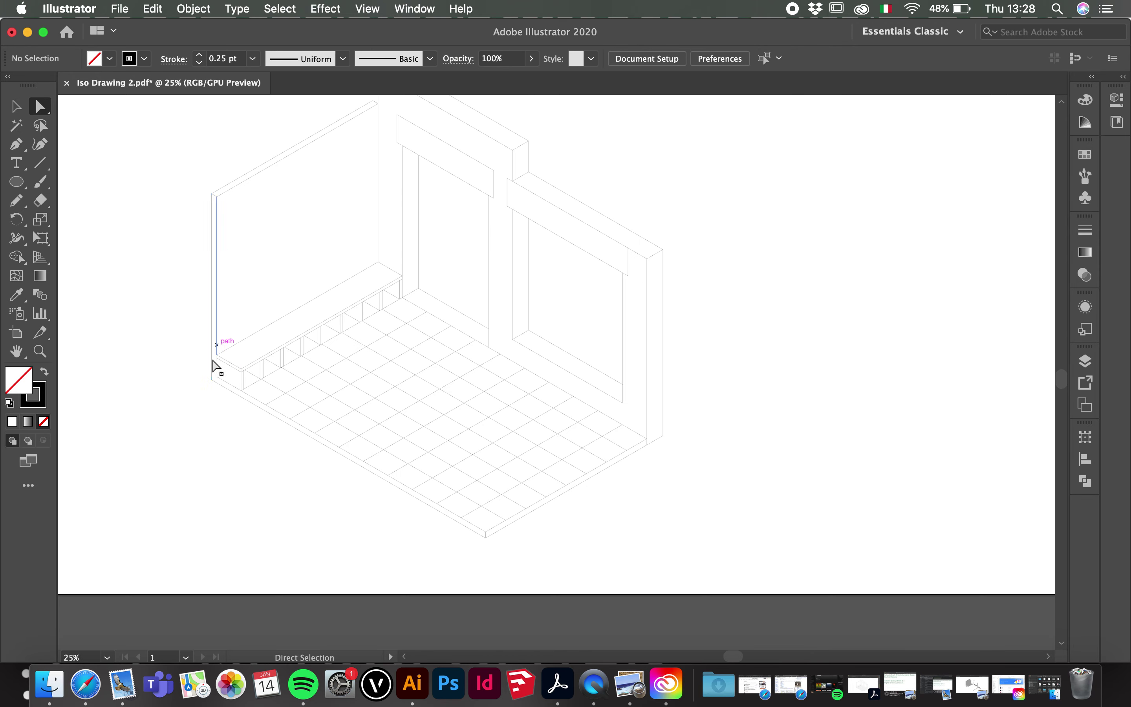
- Delete the short vertical line between the floor's corner and the outer outline at the base of the right wall's end
scroll(659, 447, up, 3)
scroll(658, 447, up, 2)
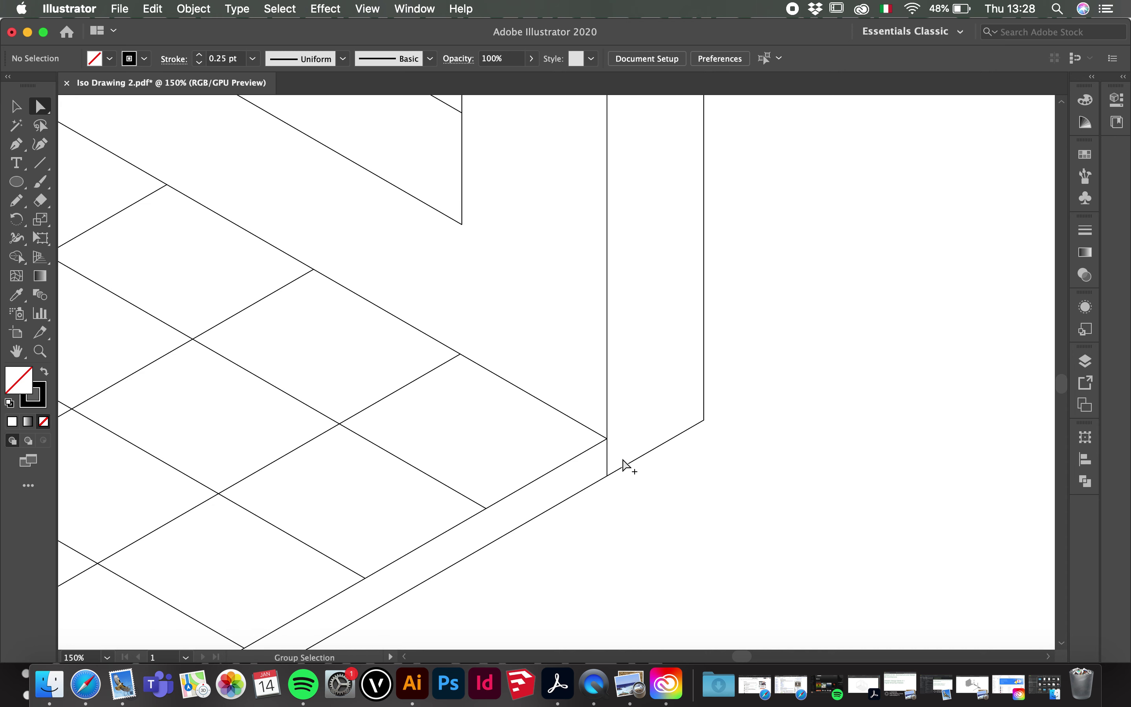
click(608, 457)
key(Delete)
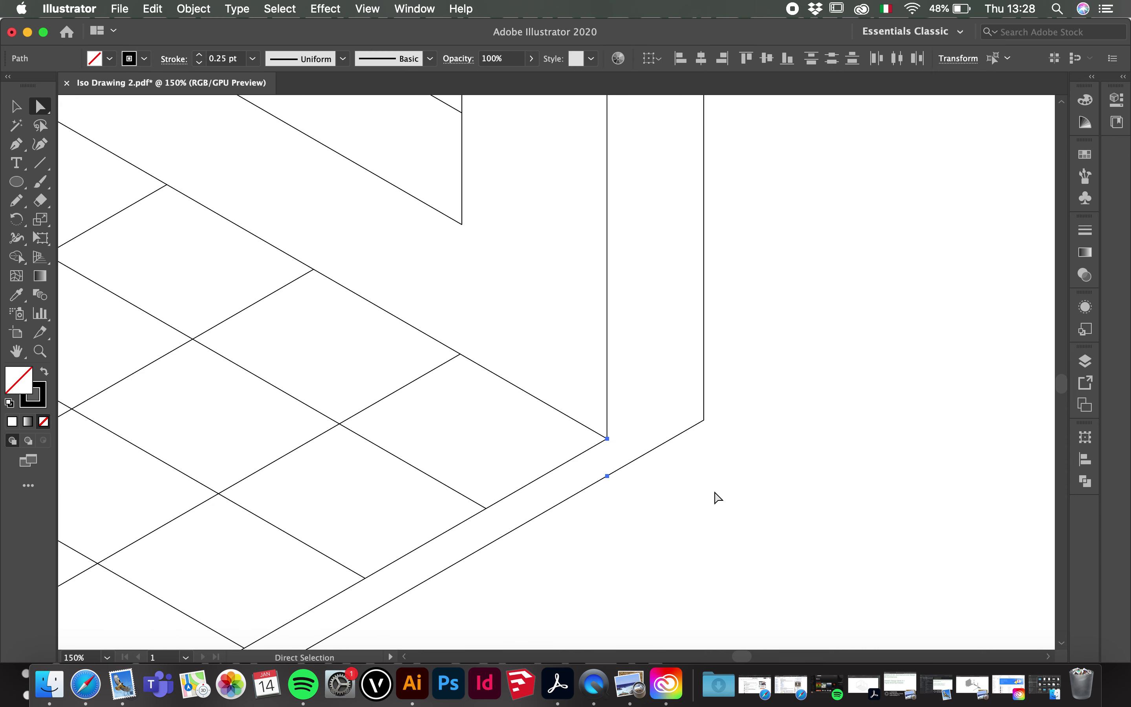
key(super+z)
click(668, 491)
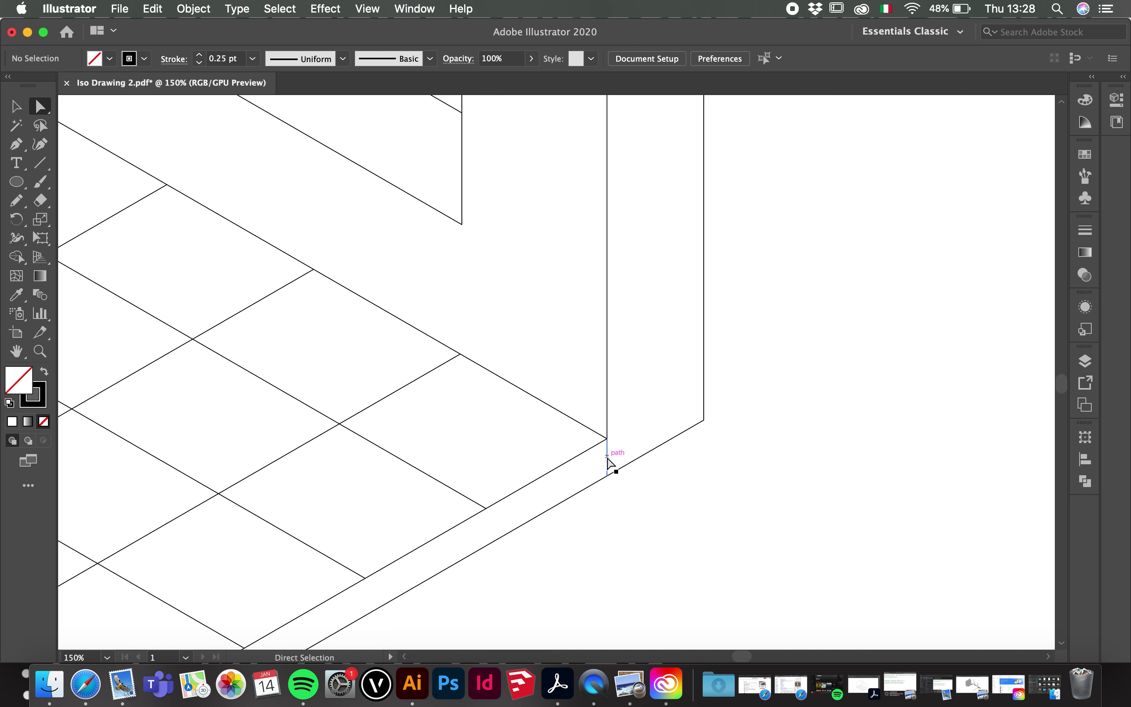
click(608, 462)
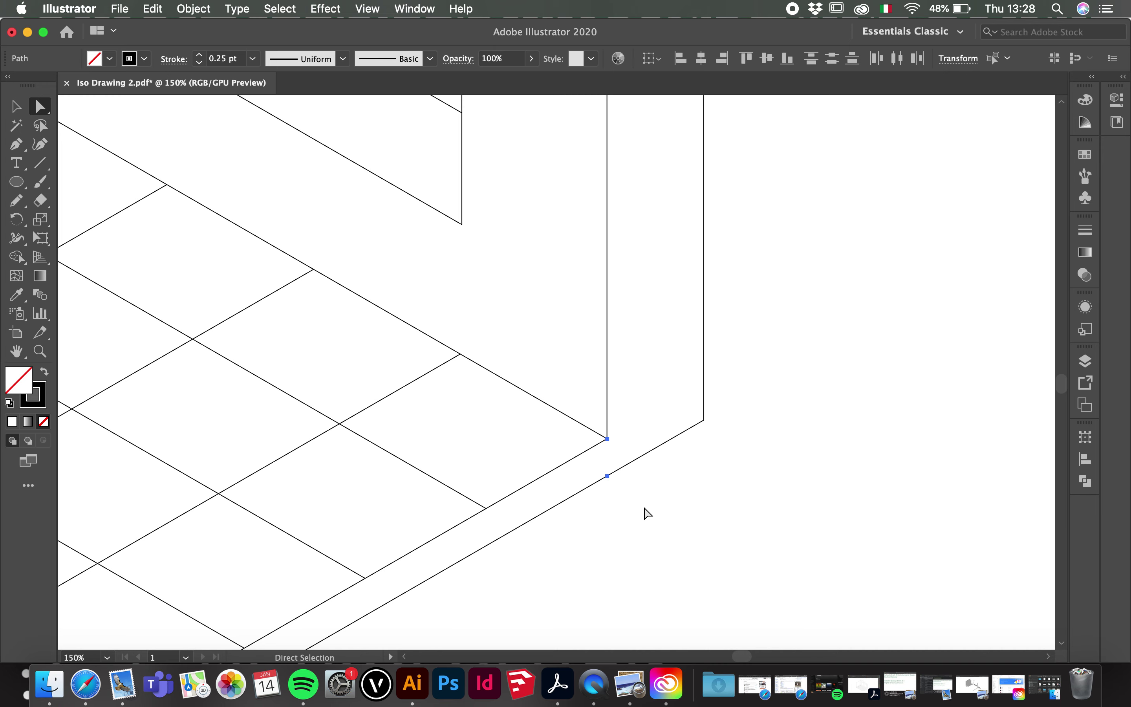
click(645, 509)
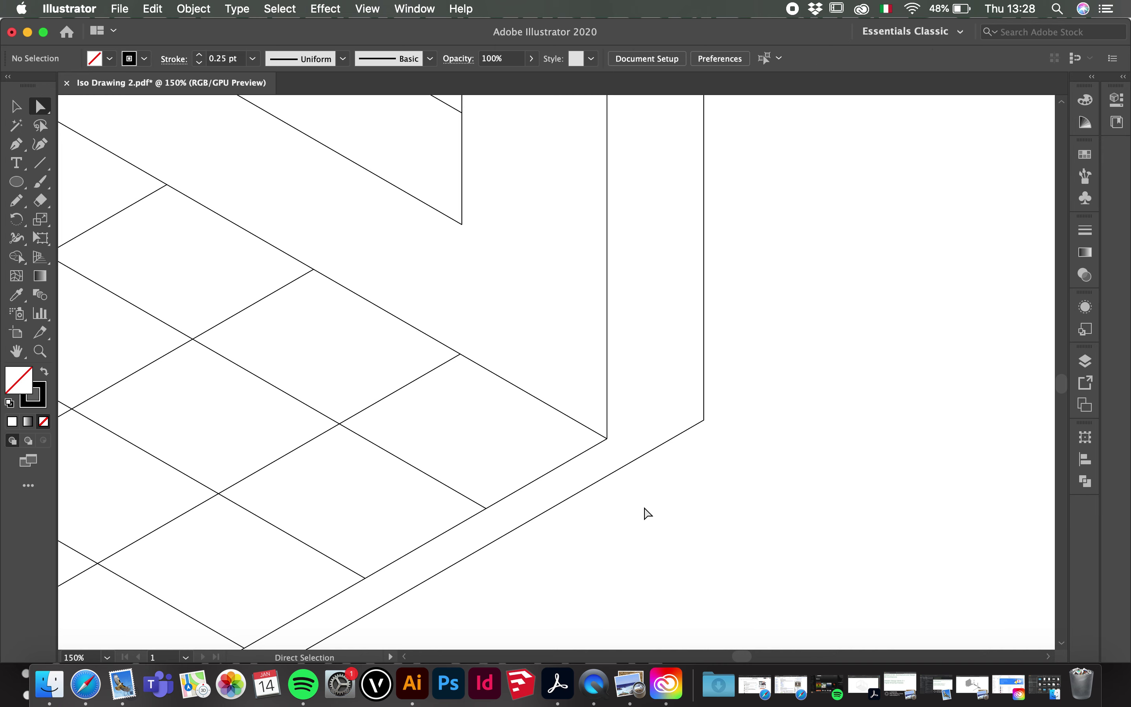
- Delete the short slanted line closing the left wall's top edge where it meets the tall back wall
scroll(645, 510, down, 5)
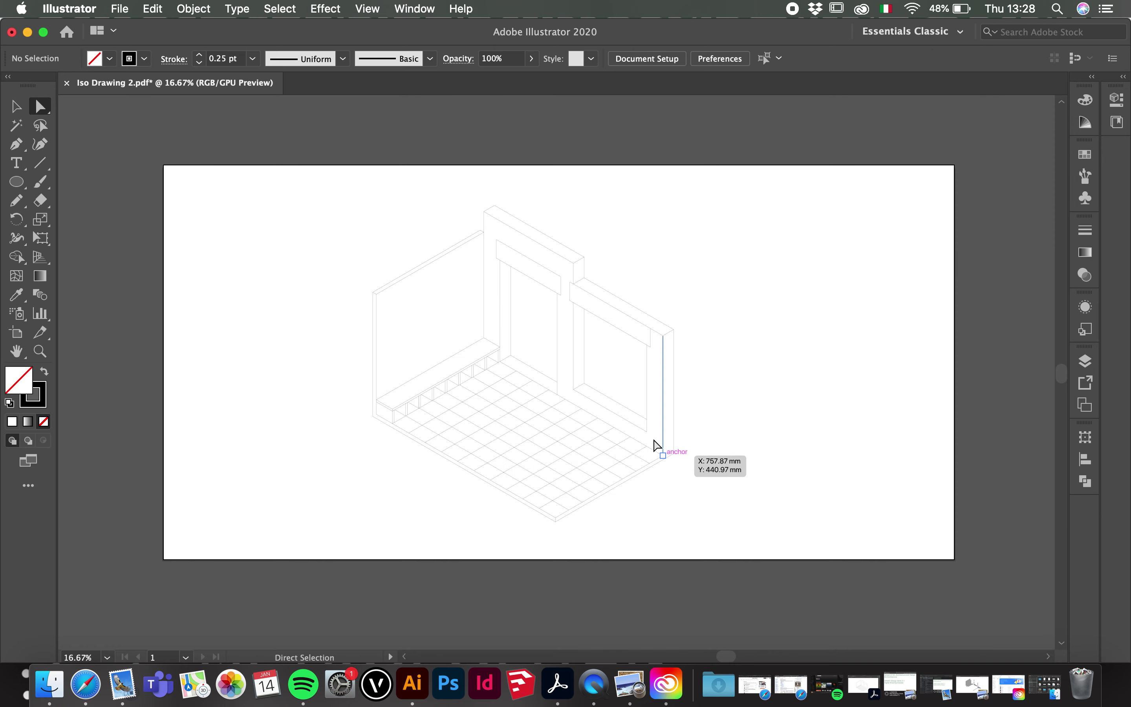
scroll(489, 234, up, 2)
scroll(421, 241, up, 5)
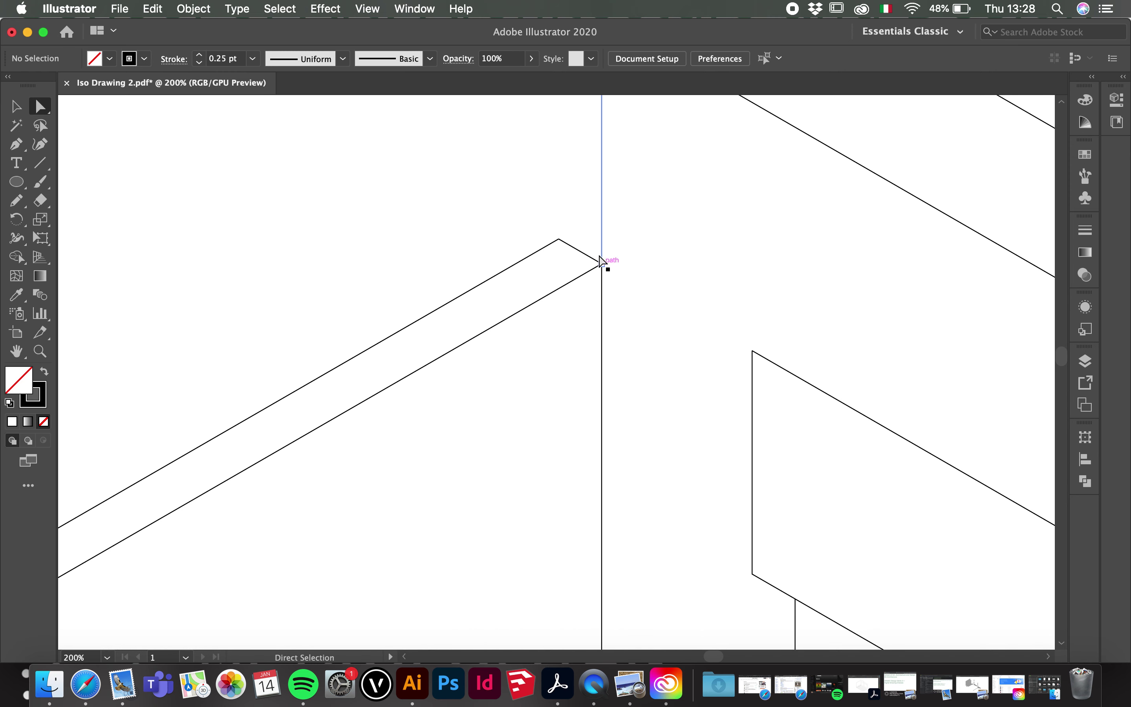
click(580, 251)
key(Delete)
scroll(496, 334, down, 2)
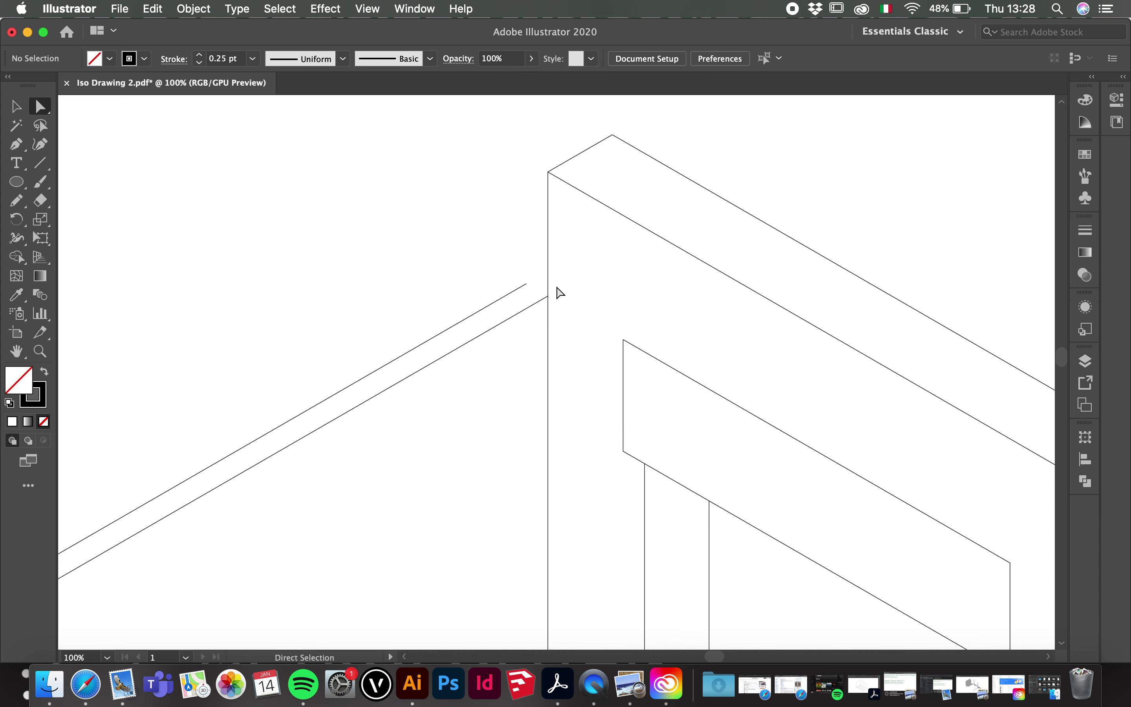
key(super+z)
scroll(533, 374, down, 3)
scroll(531, 371, up, 5)
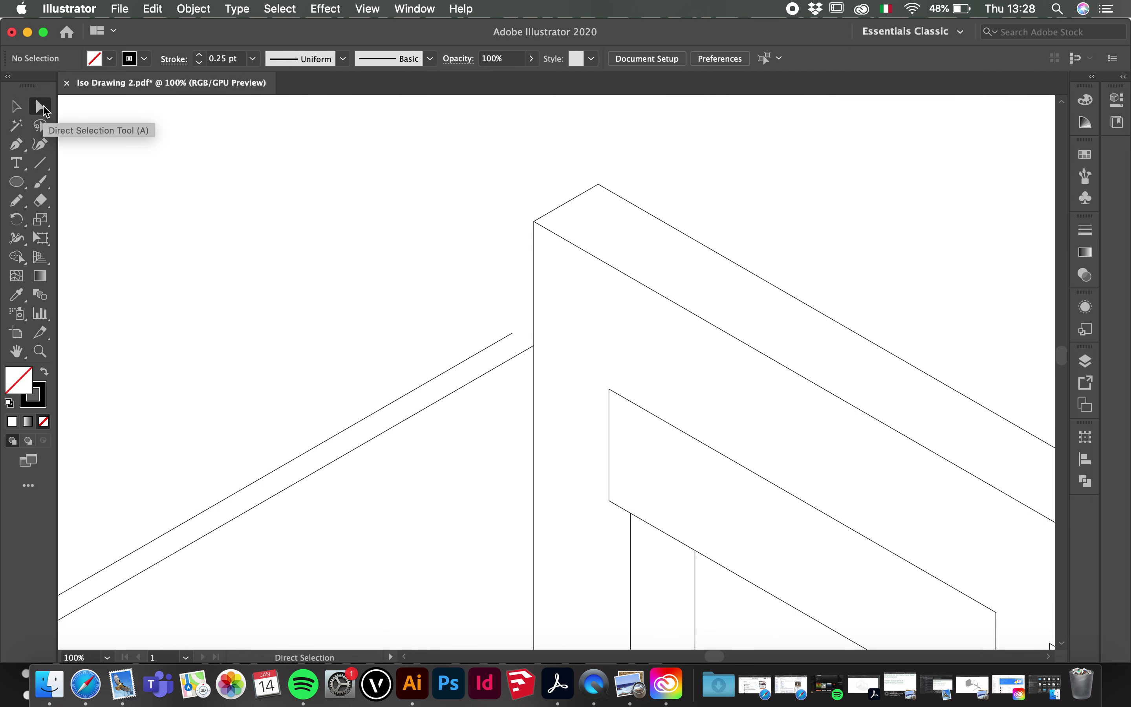
- Extend the left wall's upper outer line by moving its free endpoint along its direction onto the tall back wall's vertical edge
click(514, 334)
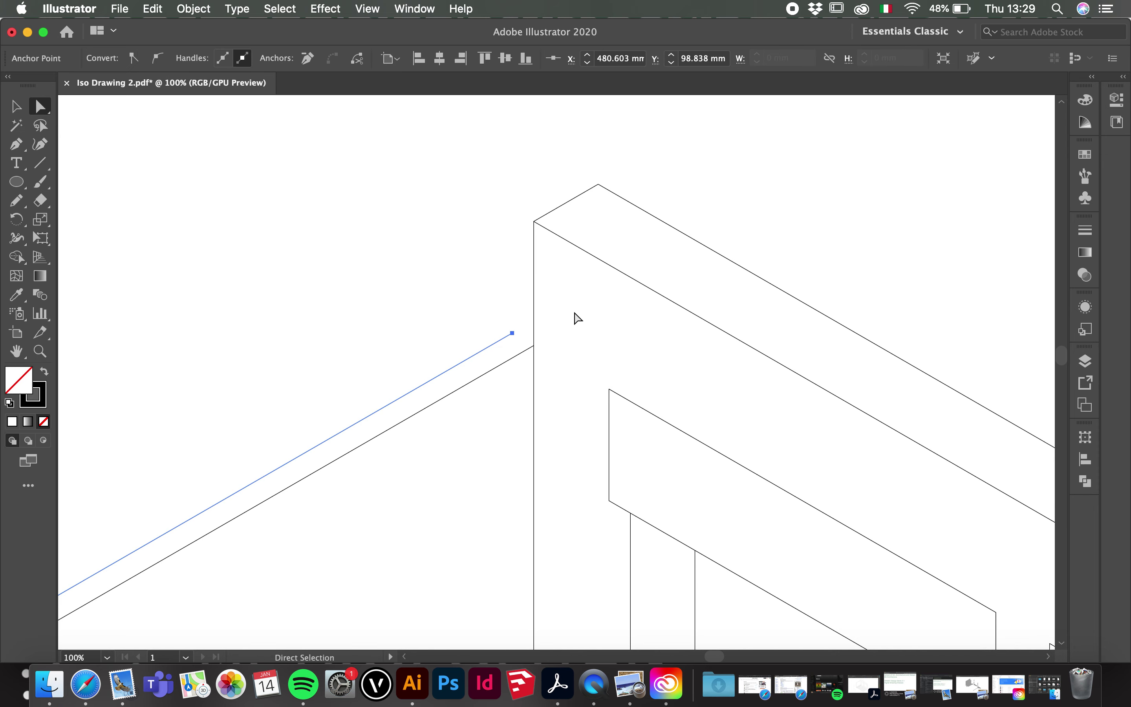
scroll(580, 317, down, 2)
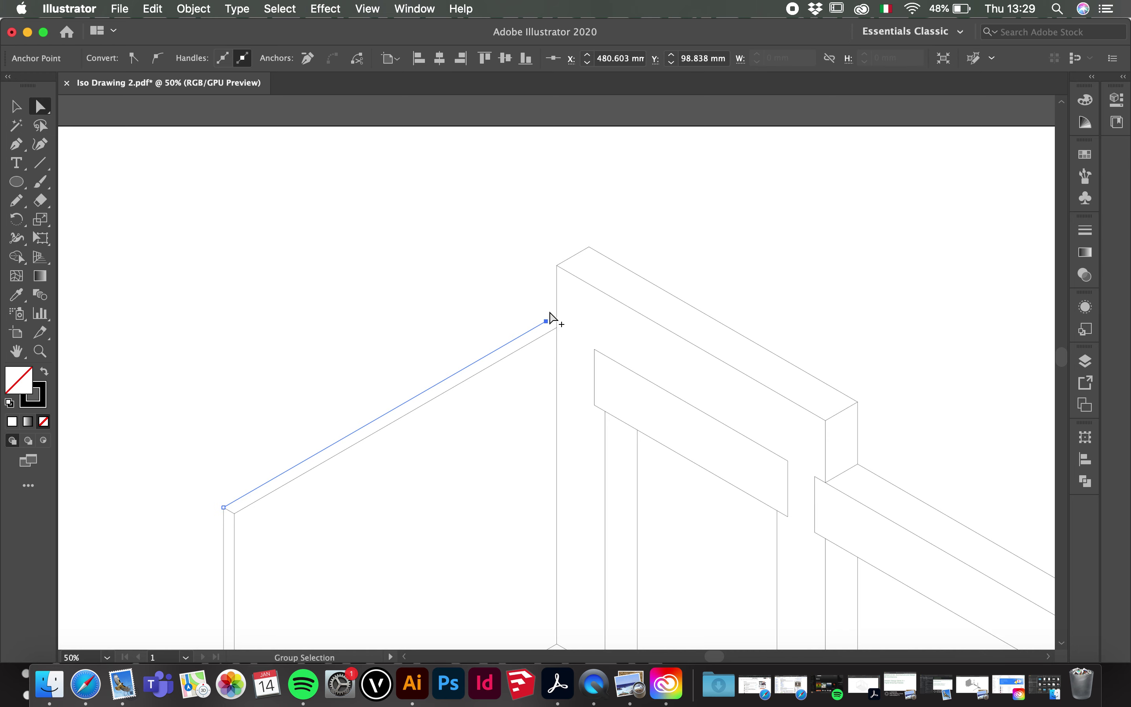
scroll(550, 319, up, 4)
scroll(550, 318, up, 2)
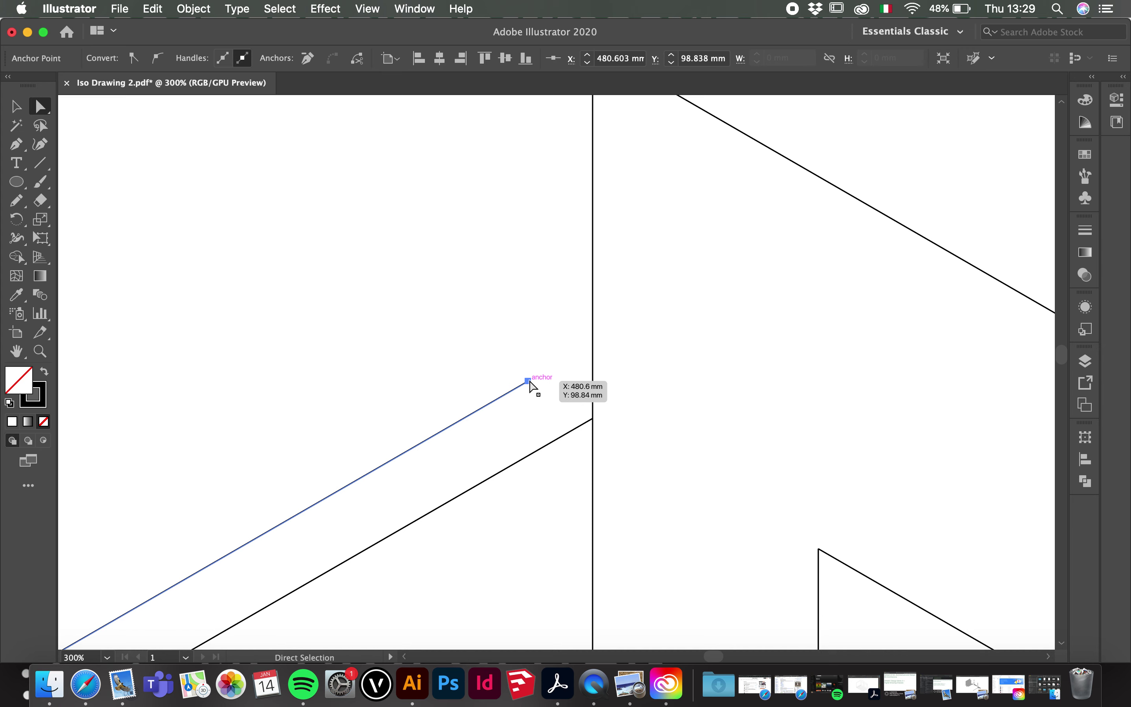
drag(530, 382, 570, 354)
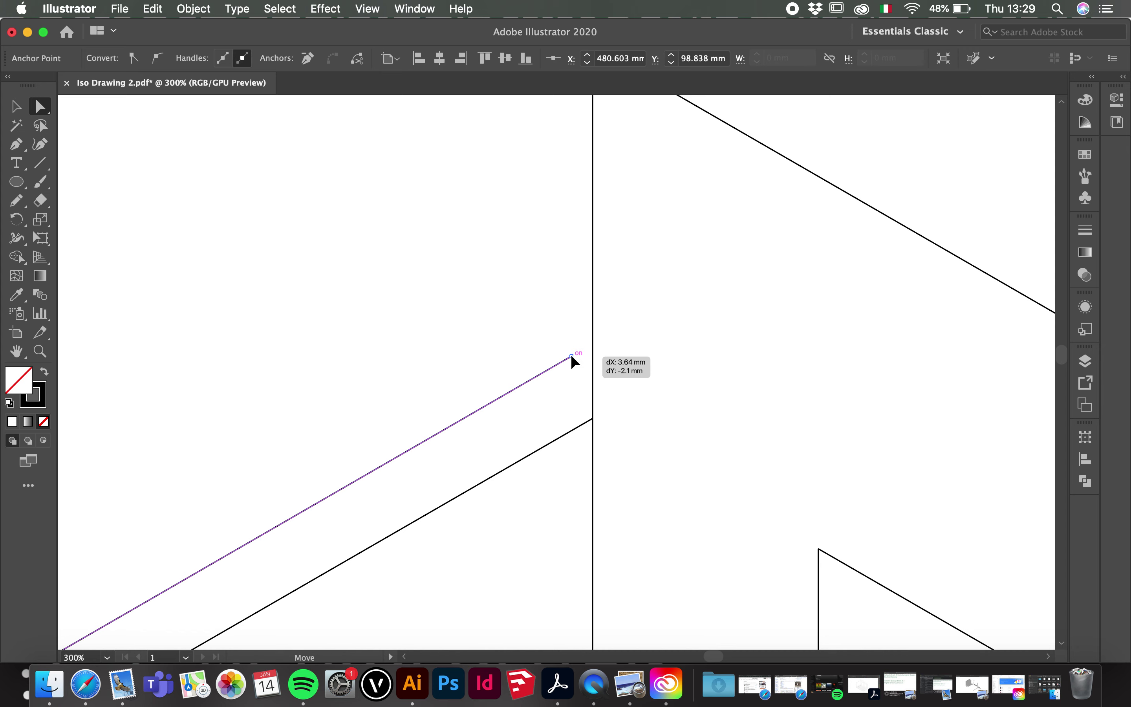
drag(571, 354, 592, 344)
click(491, 294)
scroll(431, 291, down, 1)
scroll(430, 290, down, 9)
scroll(613, 212, up, 1)
scroll(654, 351, up, 1)
scroll(344, 308, down, 1)
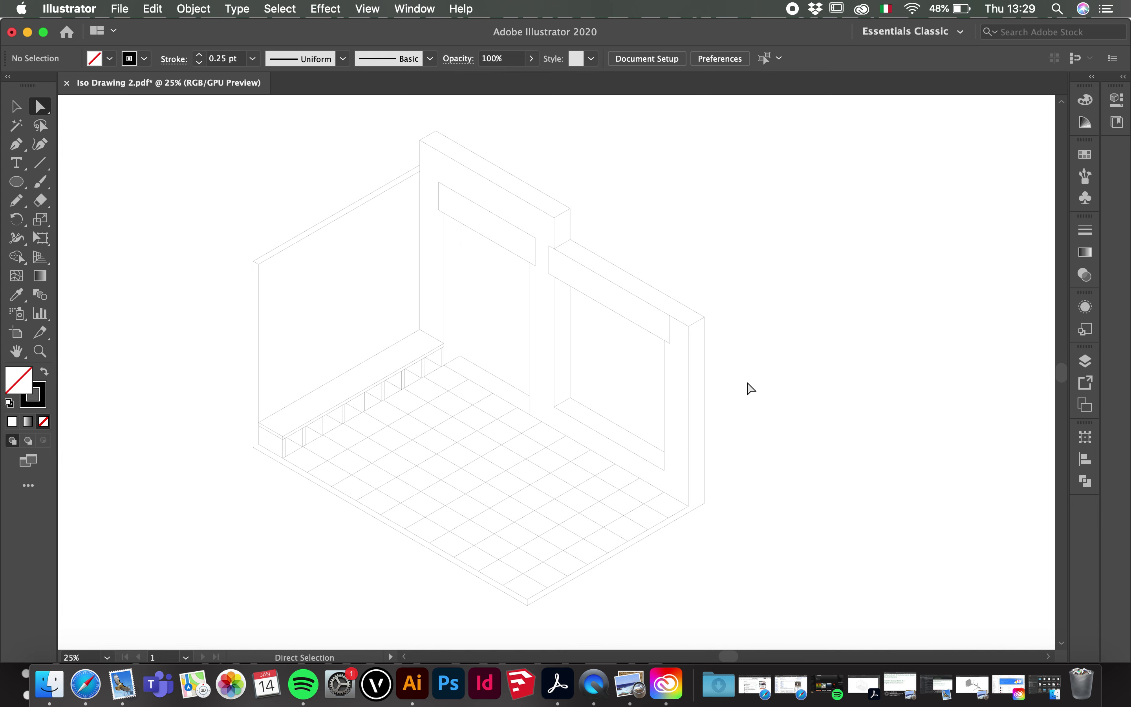
- Select the outline lines along the right wall's top and outer side, the base's front edges and the left wall's outer side
scroll(652, 258, up, 1)
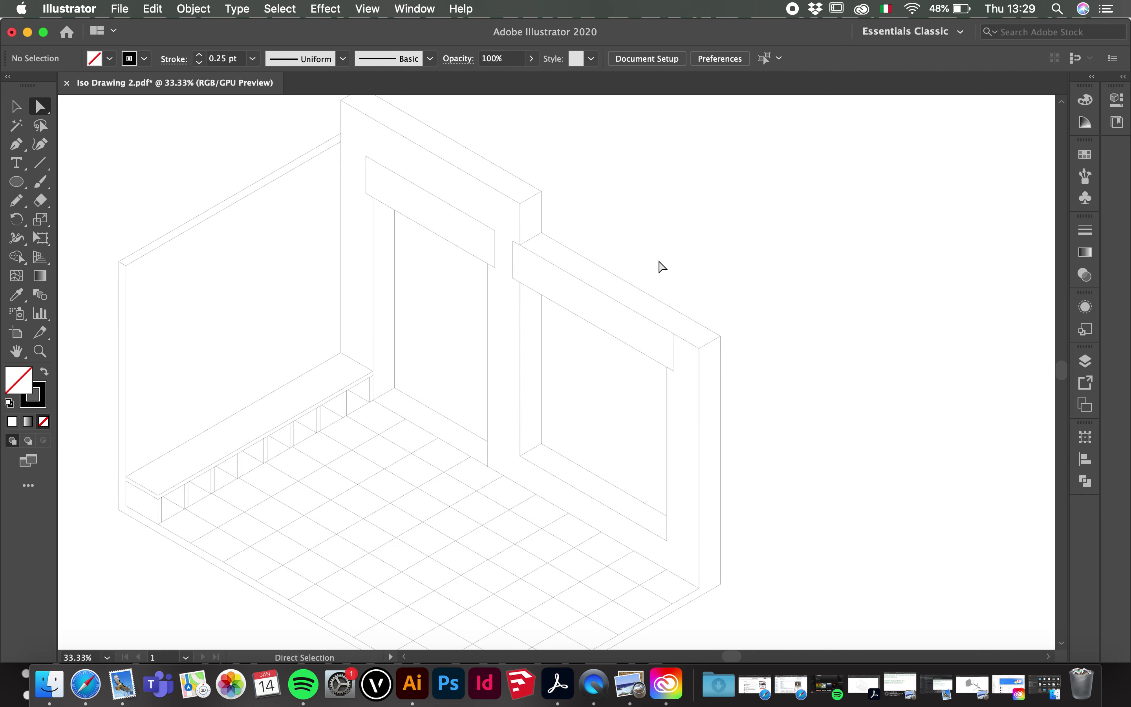
click(638, 287)
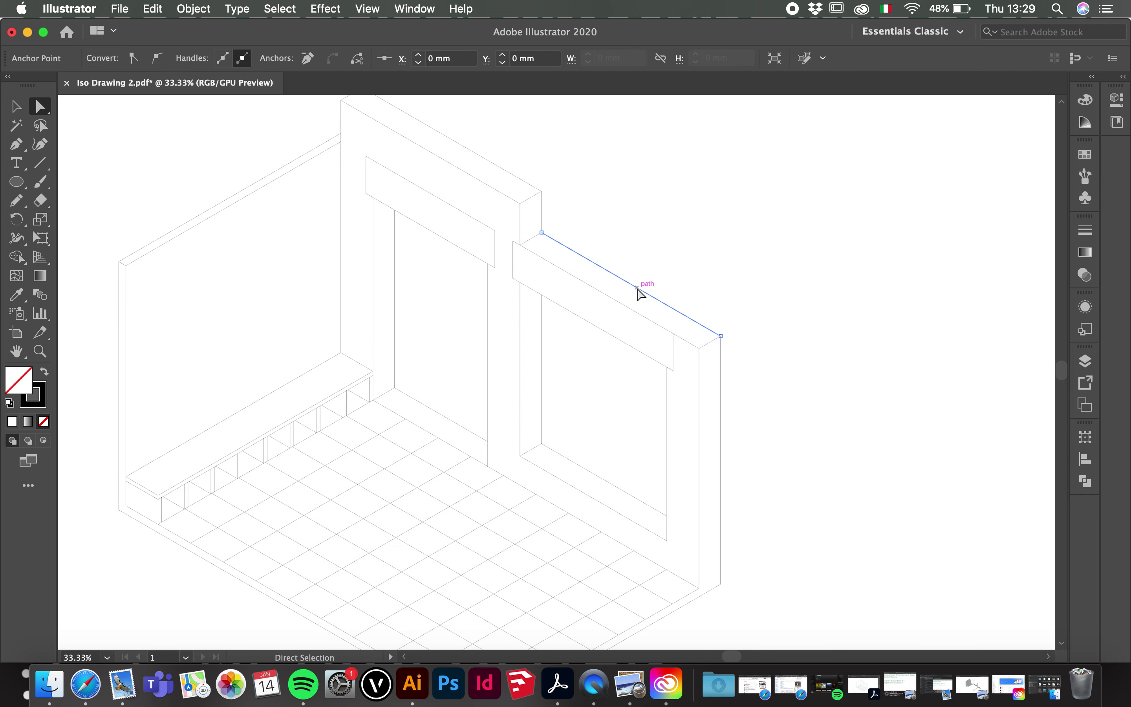
scroll(745, 294, down, 5)
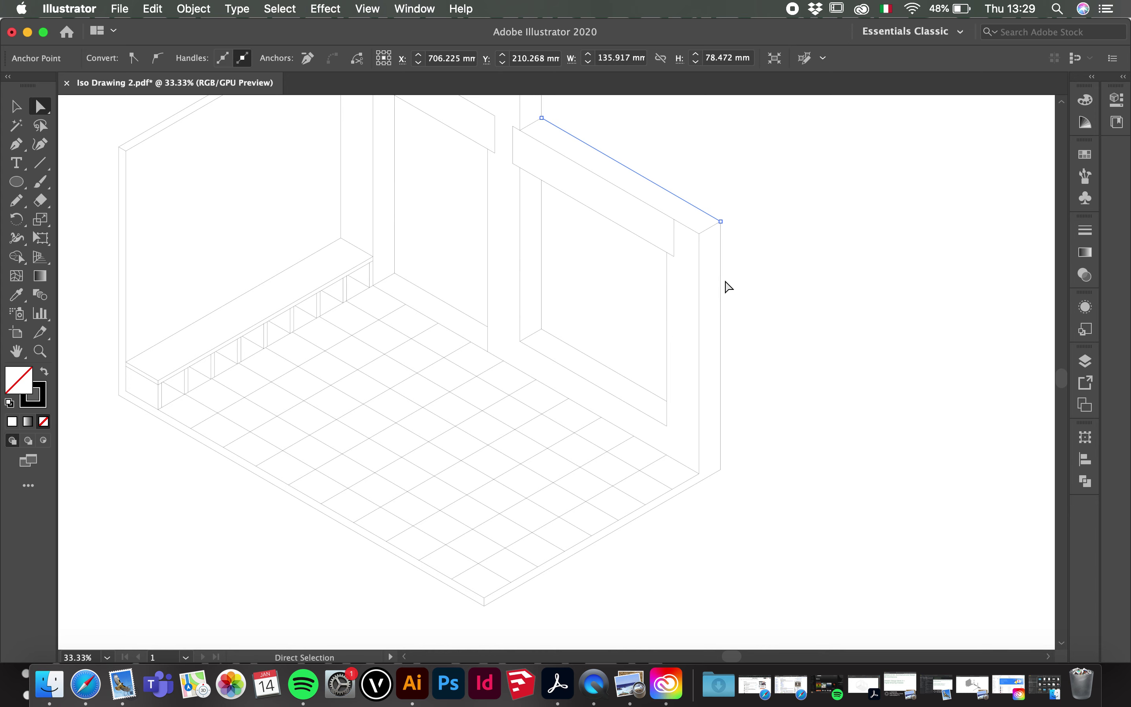
shift+click(722, 369)
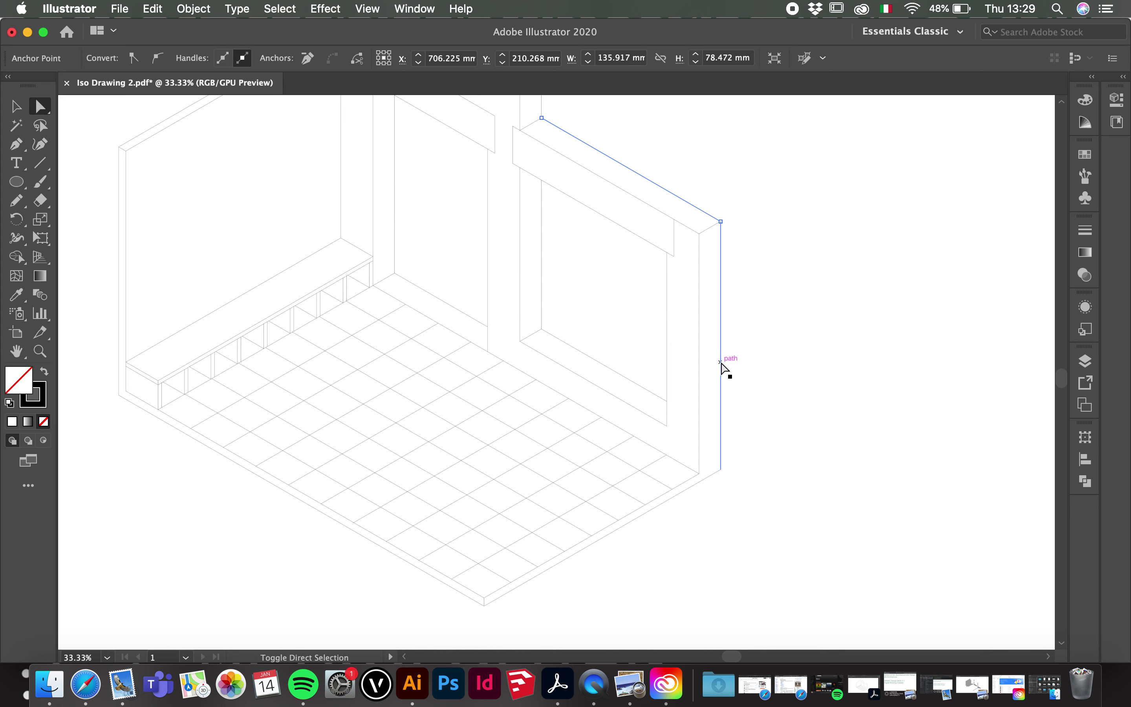
shift+click(670, 499)
shift+click(431, 576)
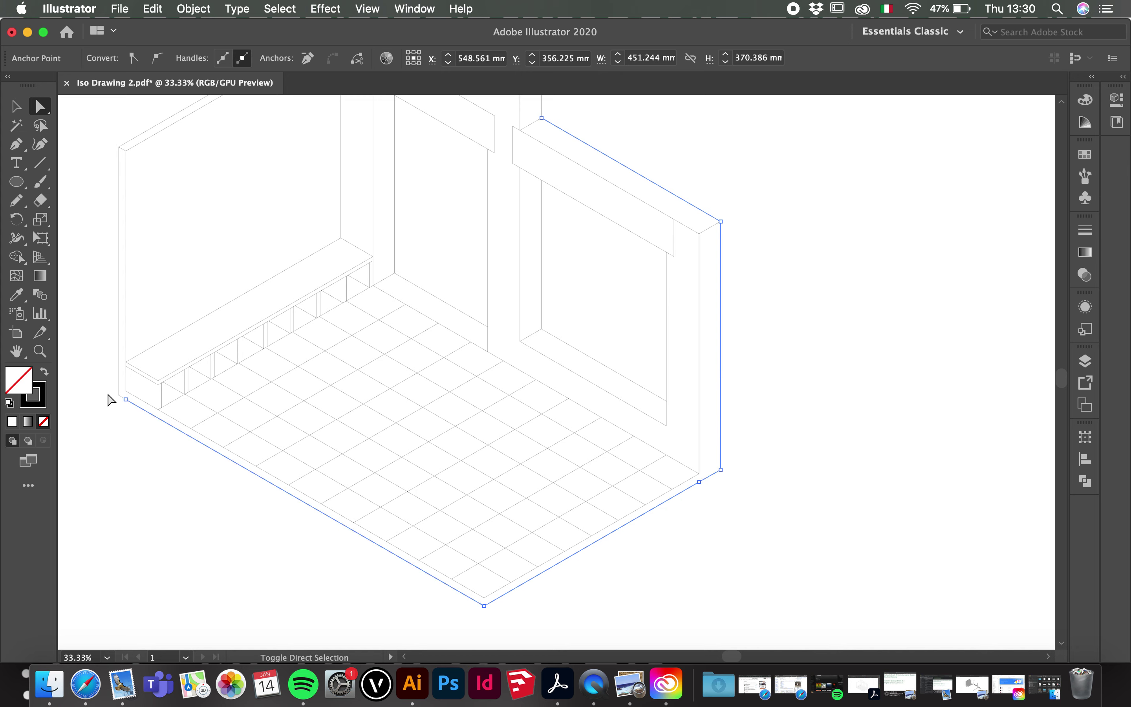
shift+click(119, 381)
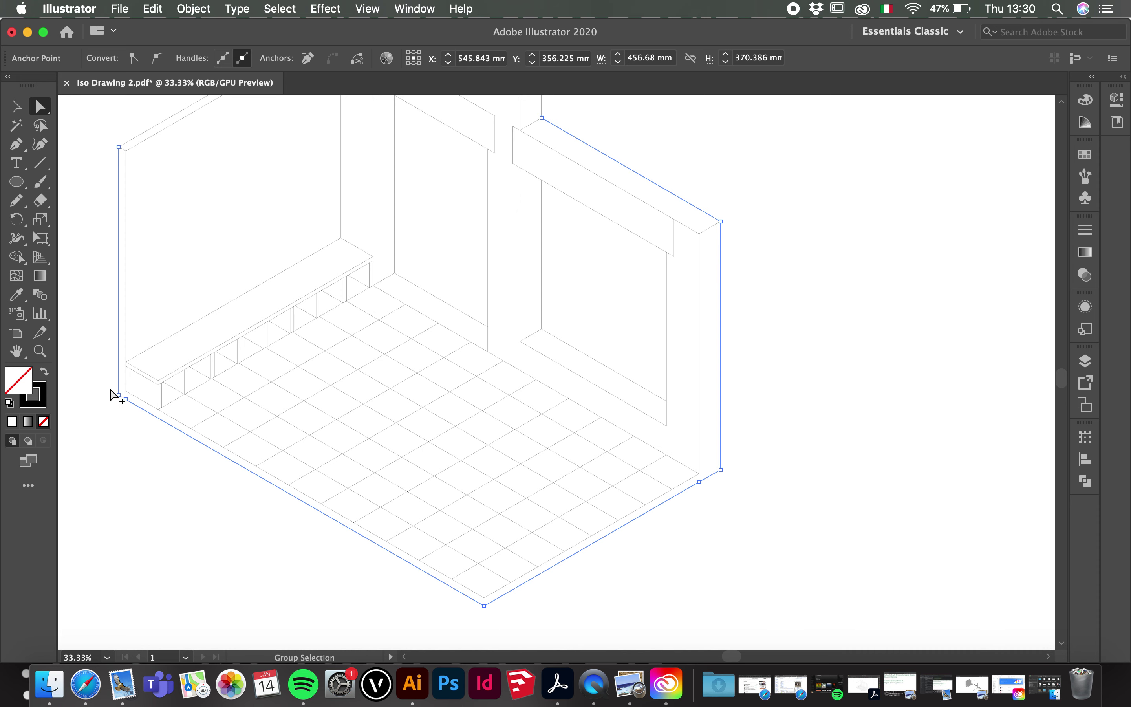
- Add the left wall's top line and the tall back wall's outer edges to the selection to complete the room's outline
scroll(112, 394, up, 5)
scroll(339, 524, down, 4)
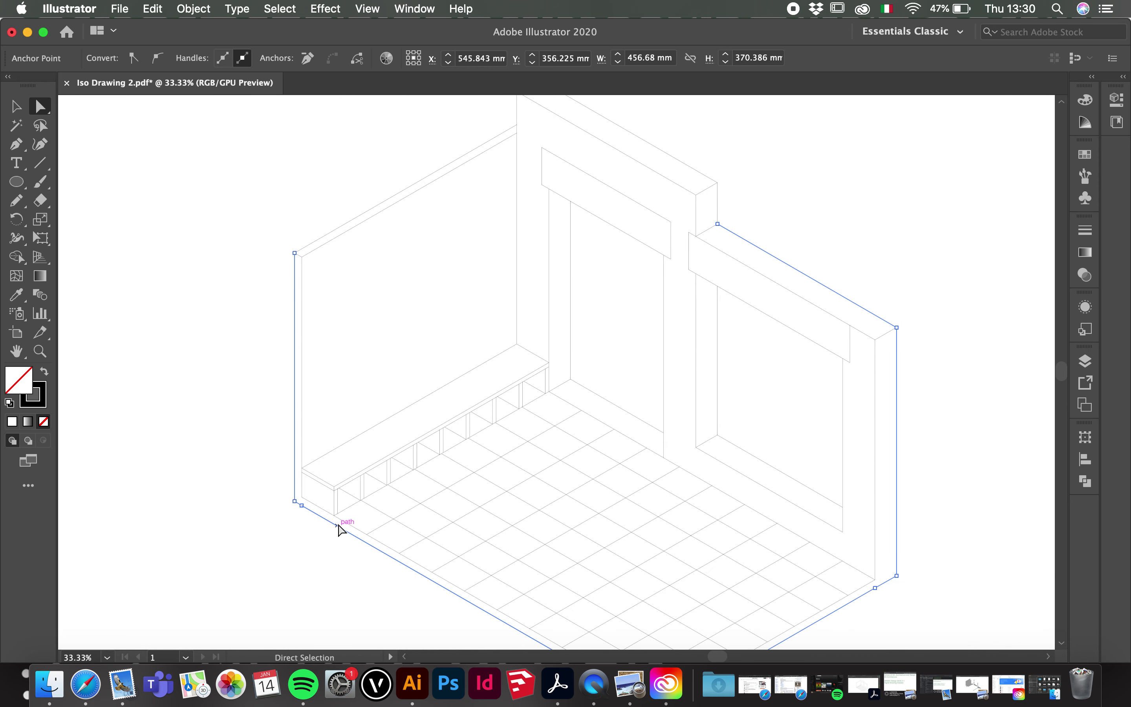
scroll(379, 423, down, 2)
shift+click(446, 276)
scroll(455, 277, up, 4)
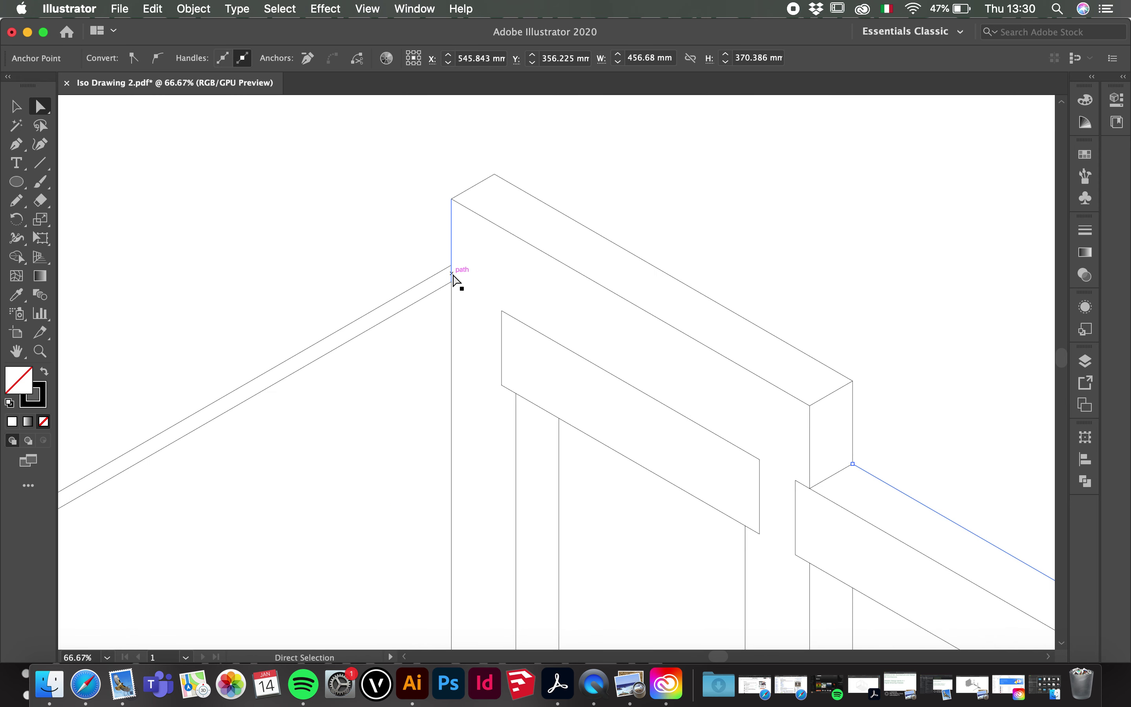
shift+click(452, 238)
shift+click(560, 212)
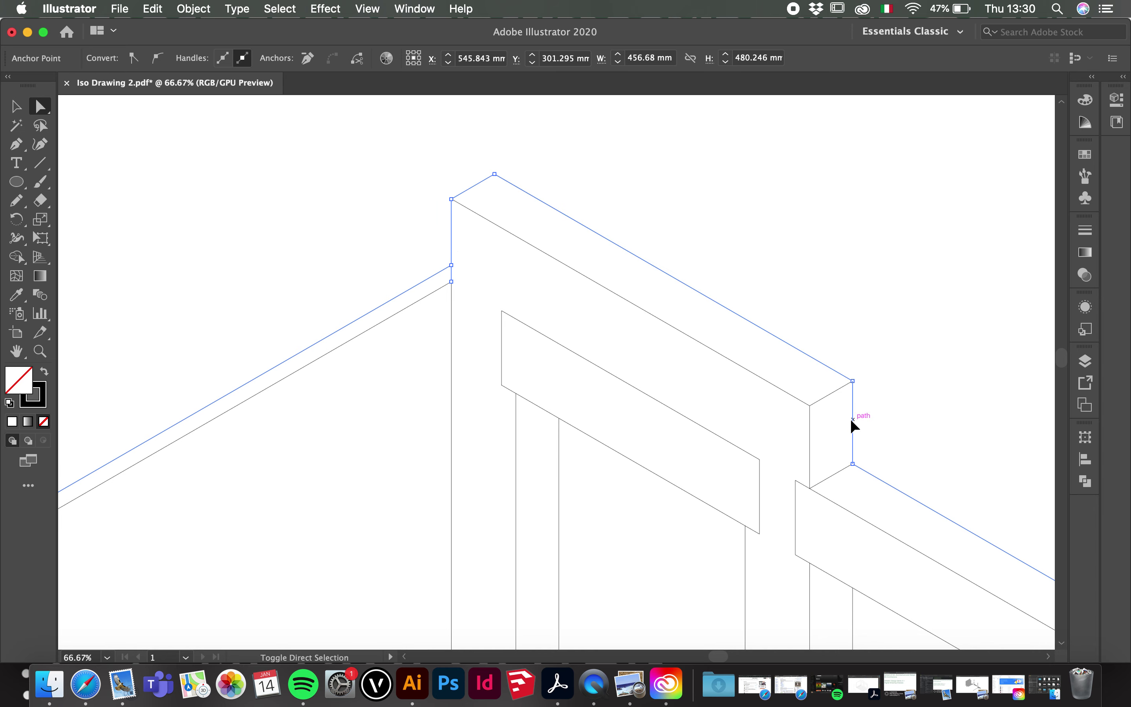
scroll(271, 279, down, 2)
scroll(580, 303, down, 2)
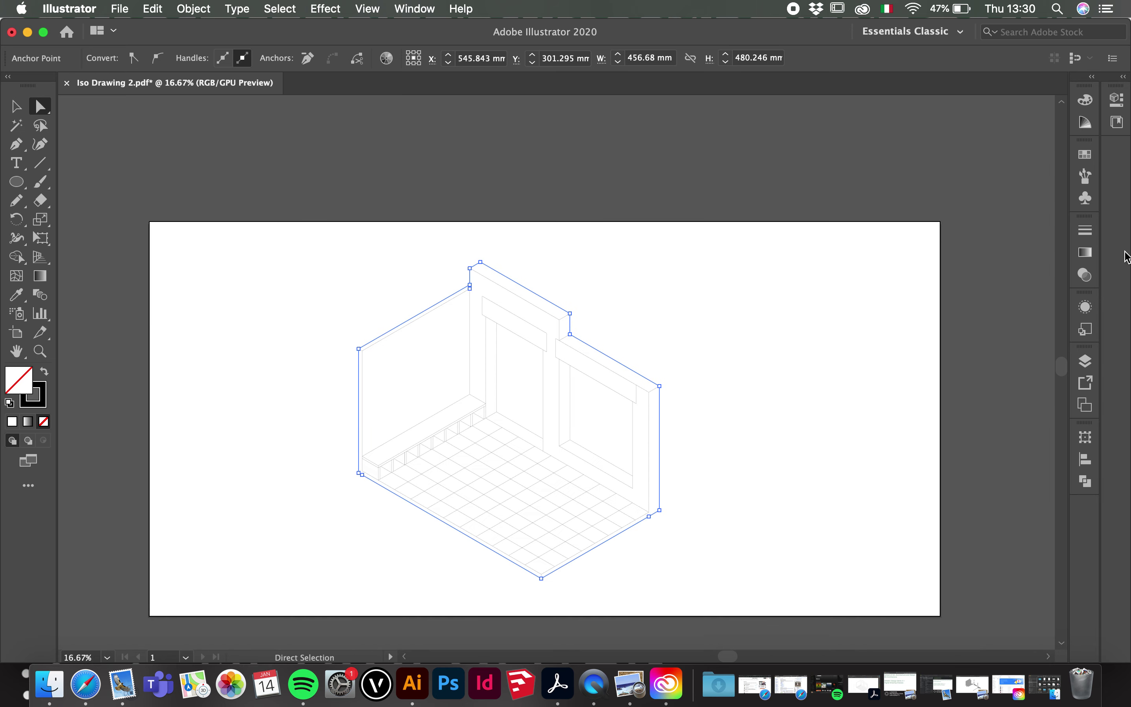
- Give the selected outline a round cap, a round join and a stroke weight of 1 pt
click(1086, 231)
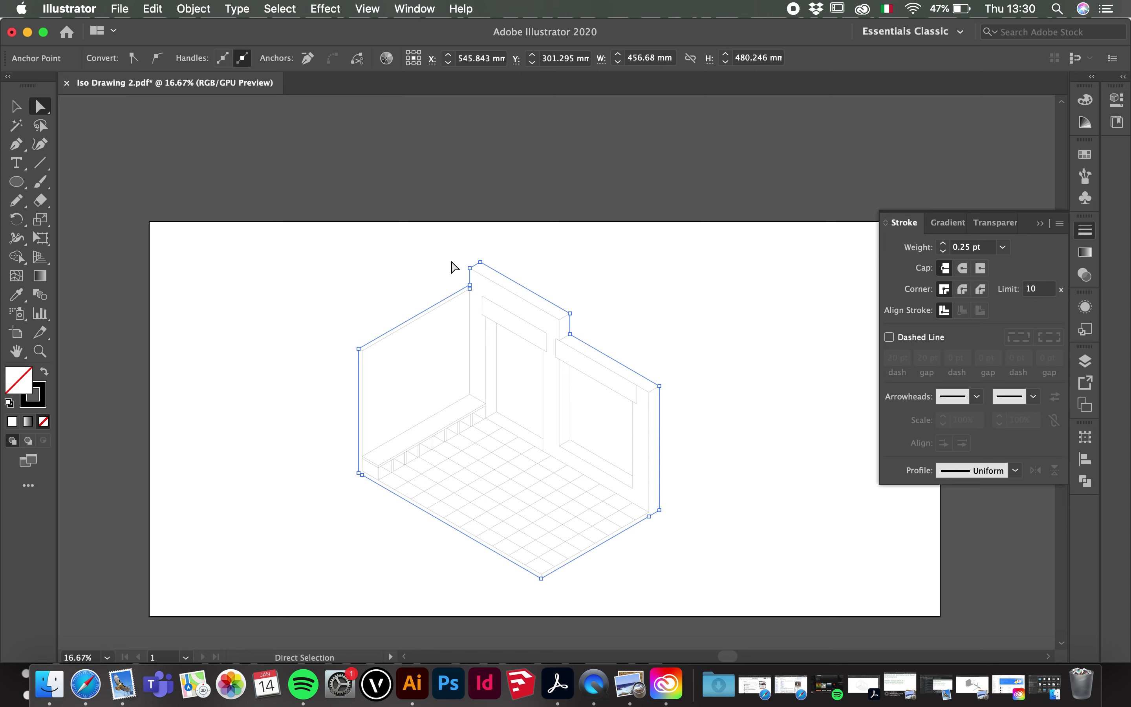
click(962, 270)
click(963, 290)
click(966, 248)
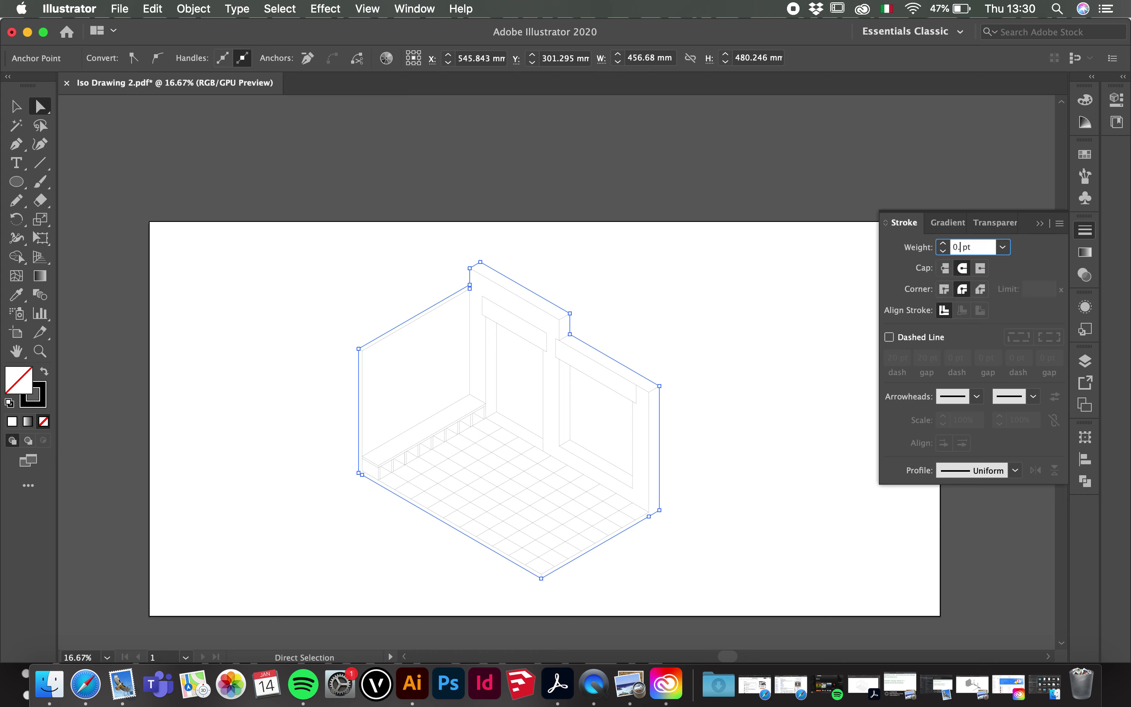
key(Return)
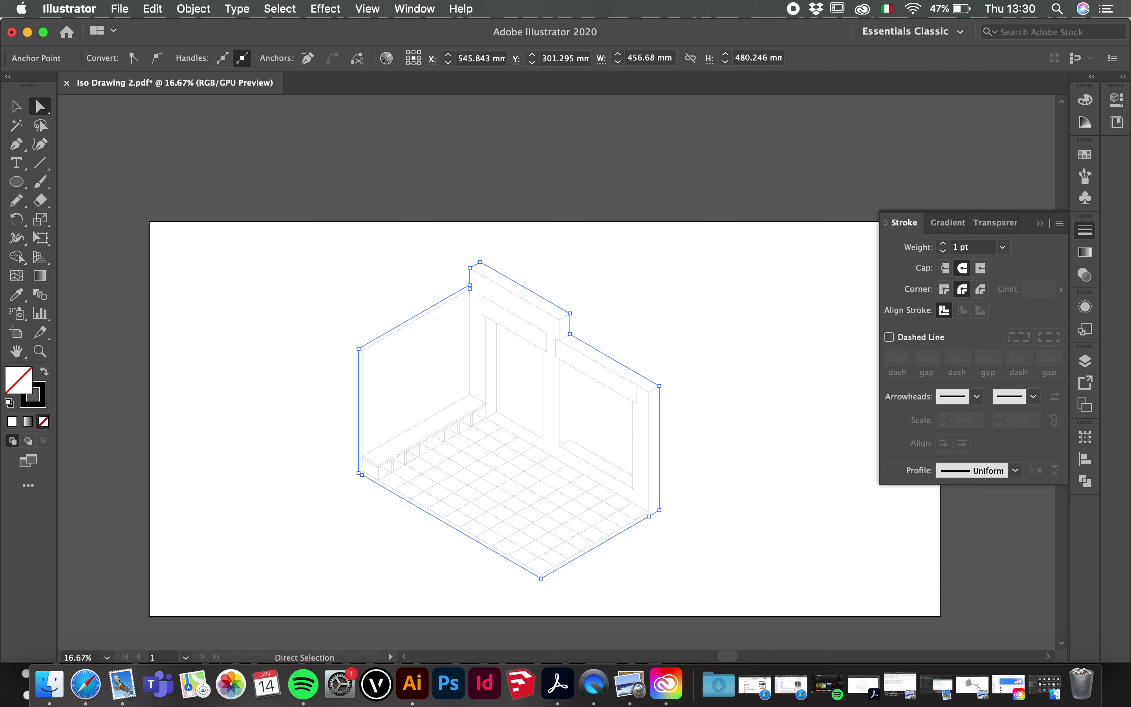
- Increase the selected outline's stroke weight to 2 pt
scroll(683, 380, up, 3)
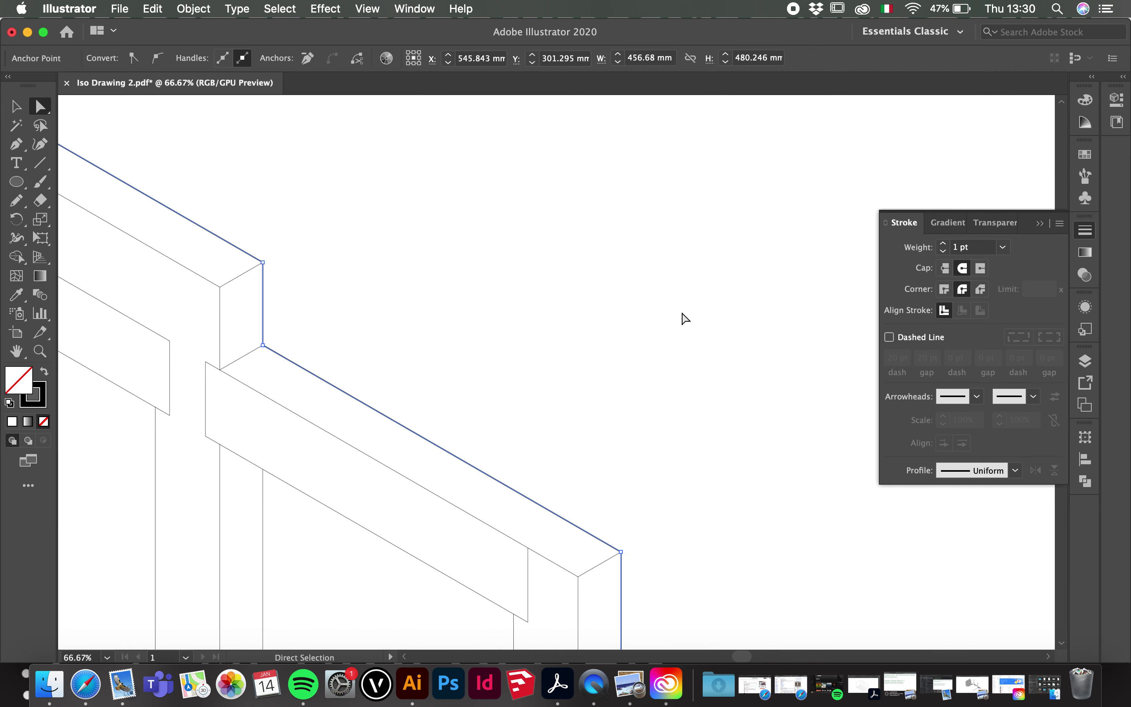
scroll(699, 313, down, 2)
click(961, 252)
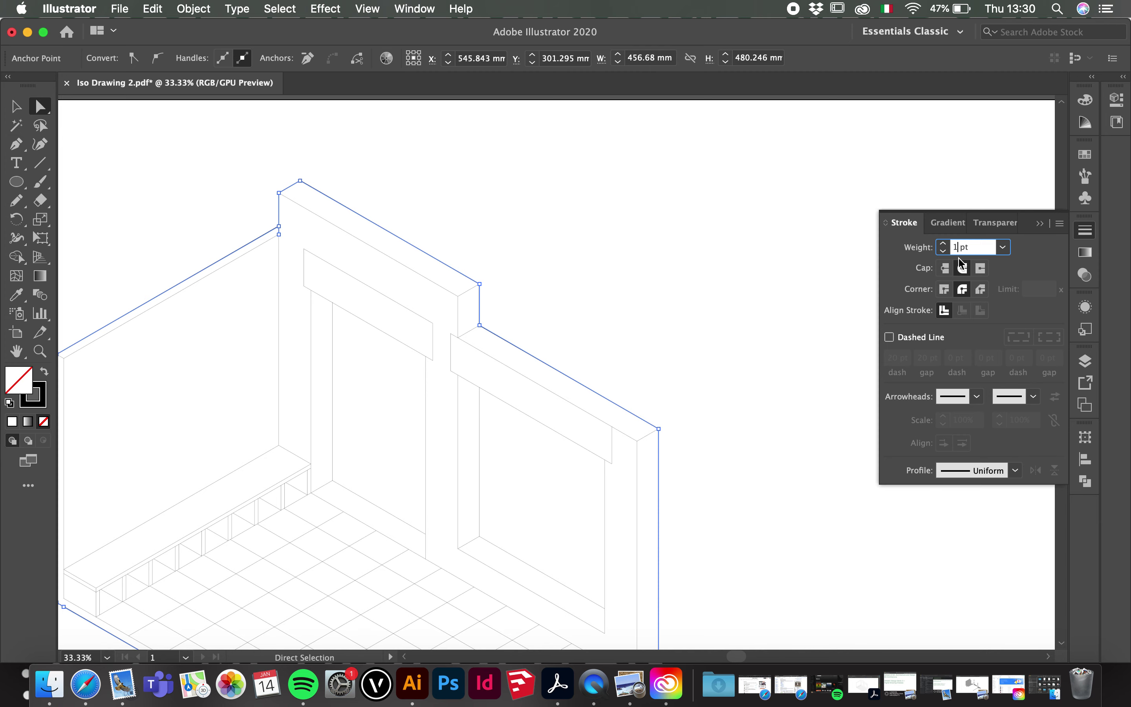
key(BackSpace)
text(2)
key(Return)
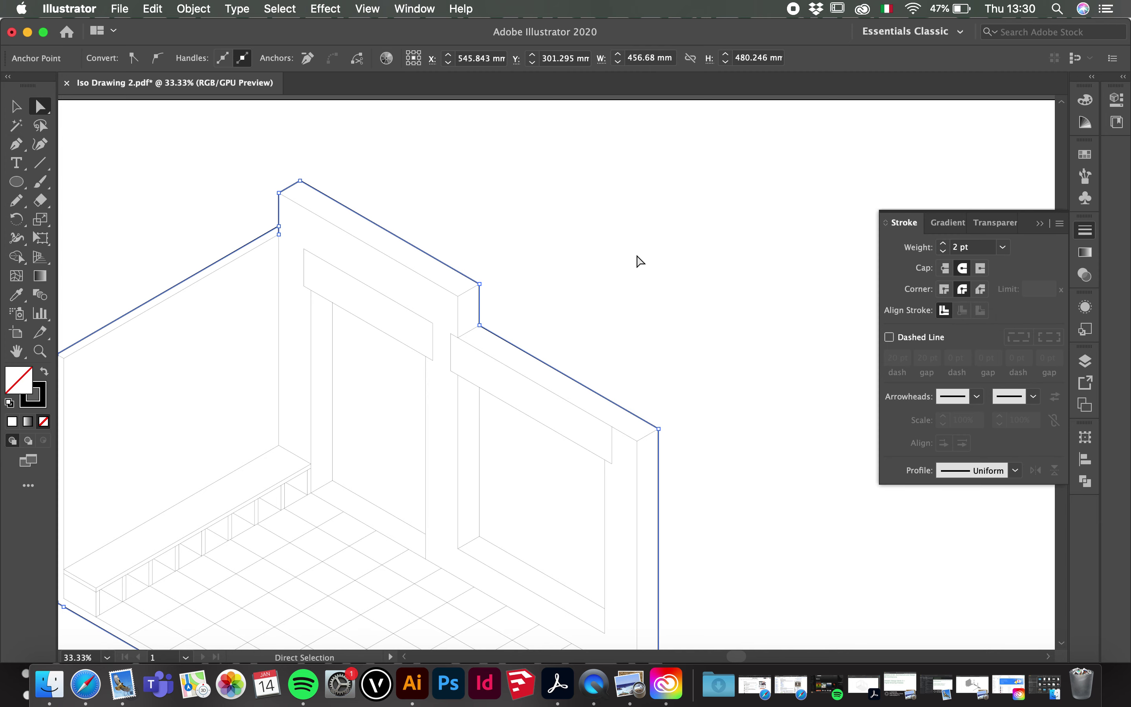
- Examine the junction between the tall back wall's thick outer vertical edge and the left wall's top line
click(640, 260)
scroll(647, 243, down, 2)
scroll(652, 278, up, 1)
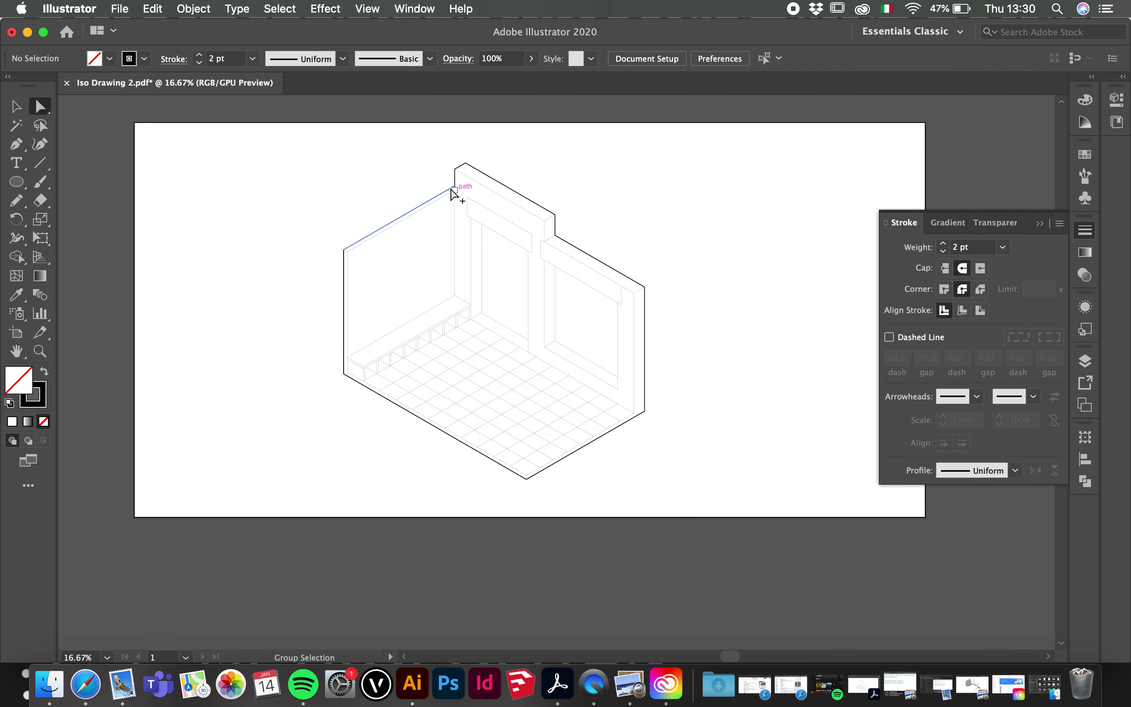
scroll(468, 192, up, 6)
click(490, 194)
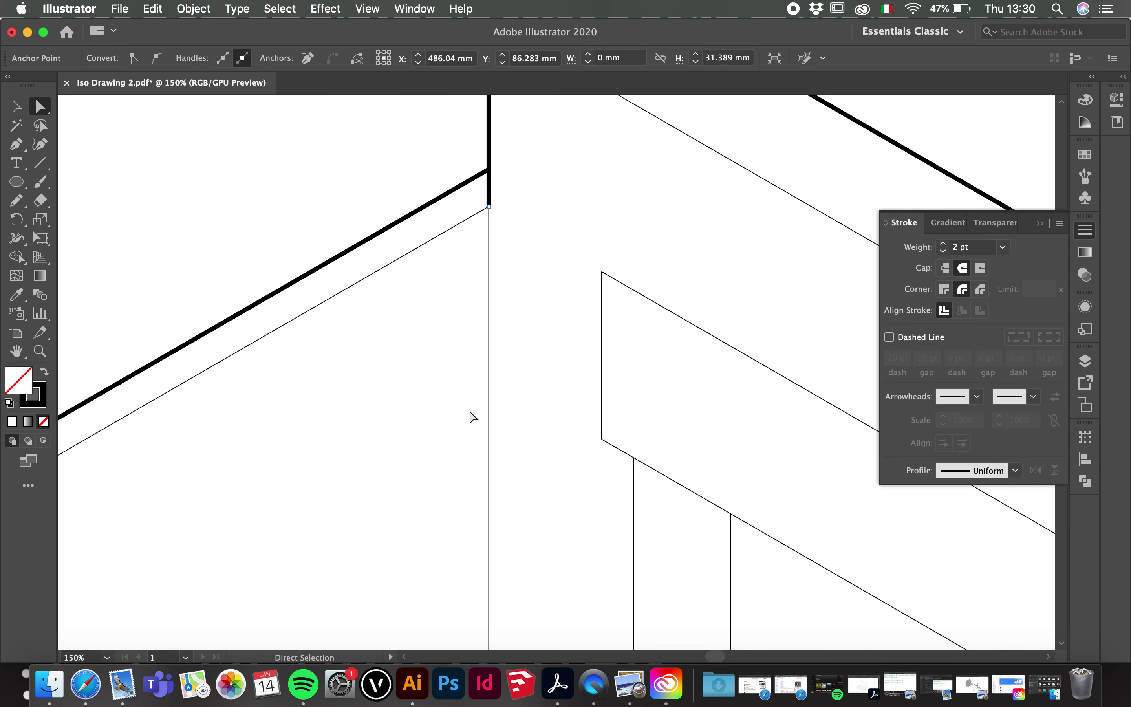
scroll(472, 417, down, 1)
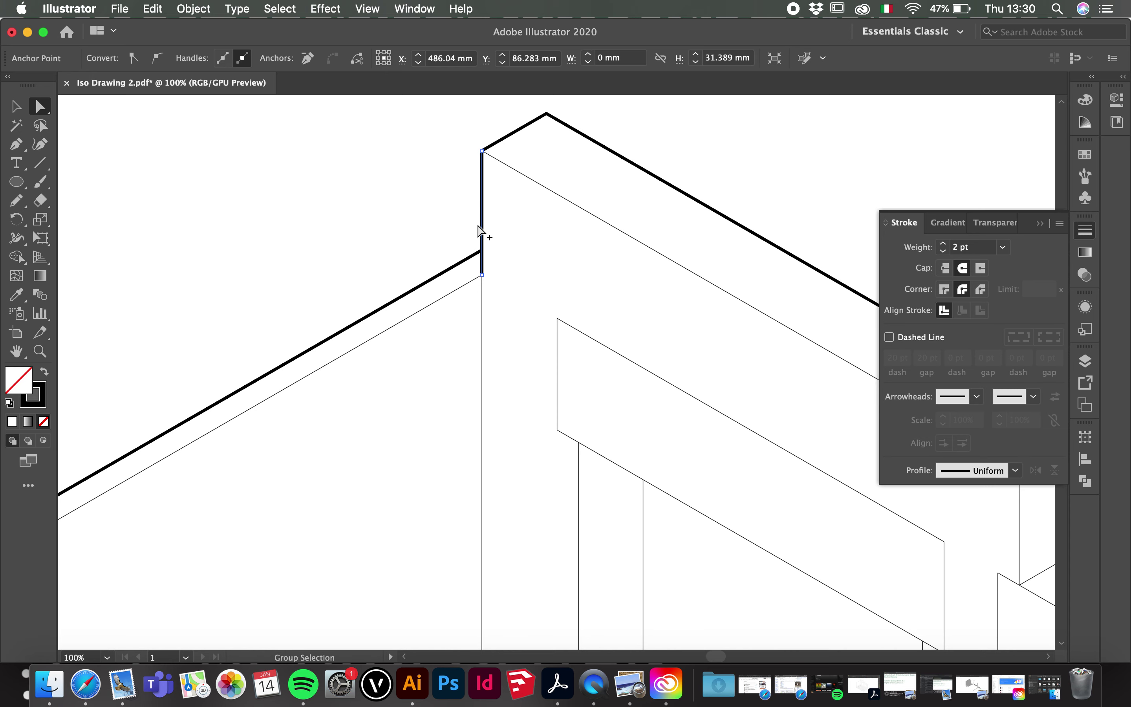
scroll(484, 232, up, 2)
scroll(525, 277, up, 1)
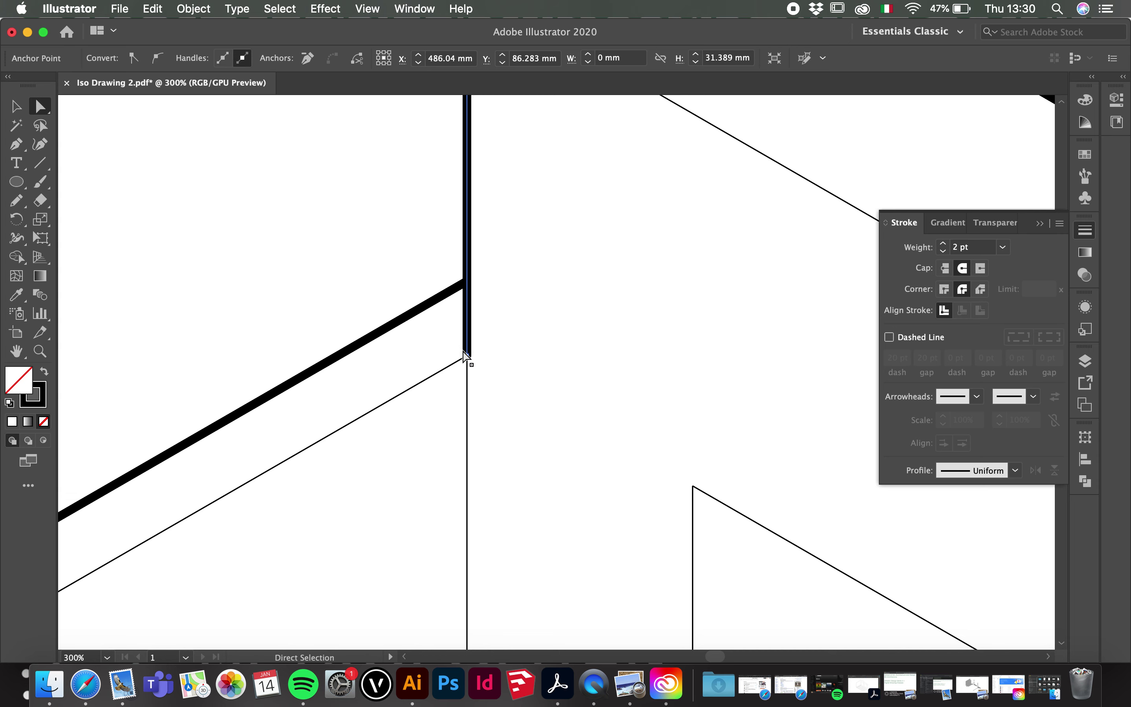
mouse_move(466, 357)
mouse_down()
mouse_move(468, 289)
mouse_move(467, 356)
mouse_up()
click(528, 336)
click(469, 286)
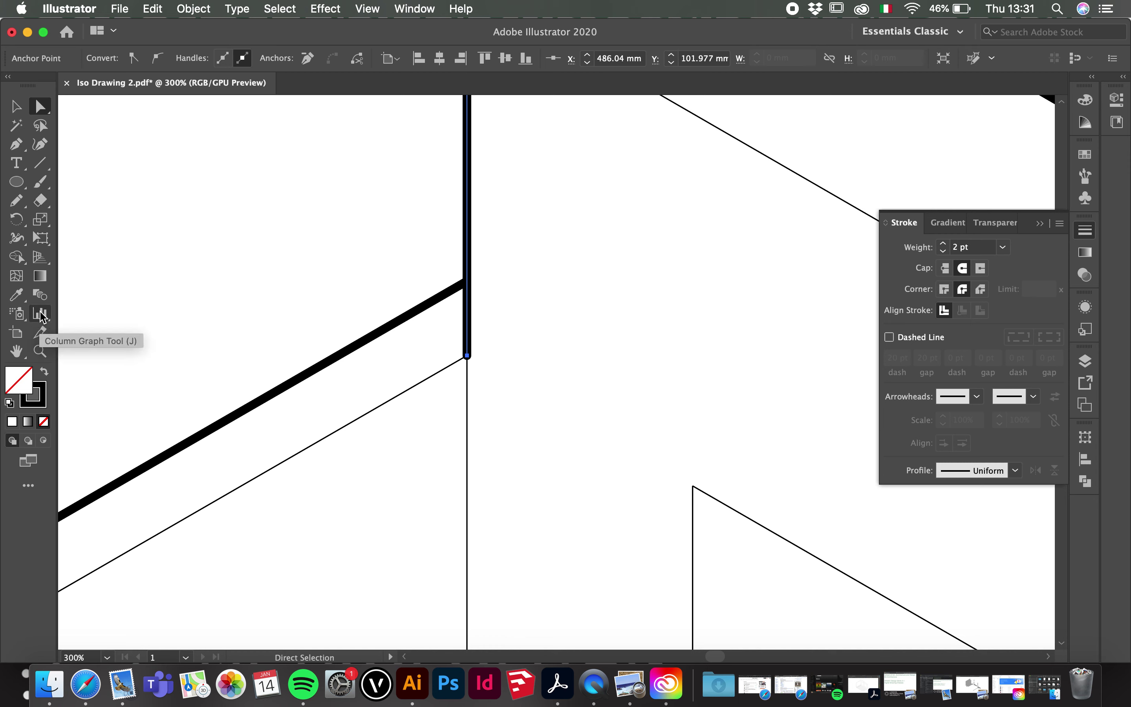
- Cut the tall back wall's thick vertical edge with the Scissors tool where it meets the left wall's outer top line
key(c)
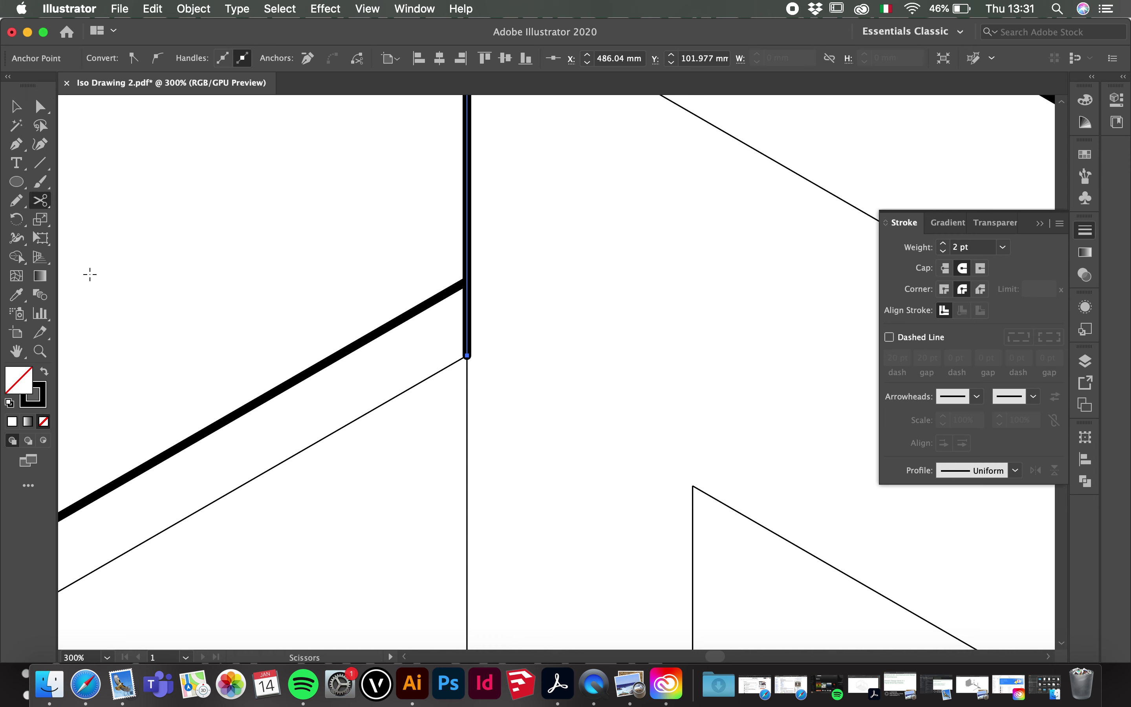
click(41, 208)
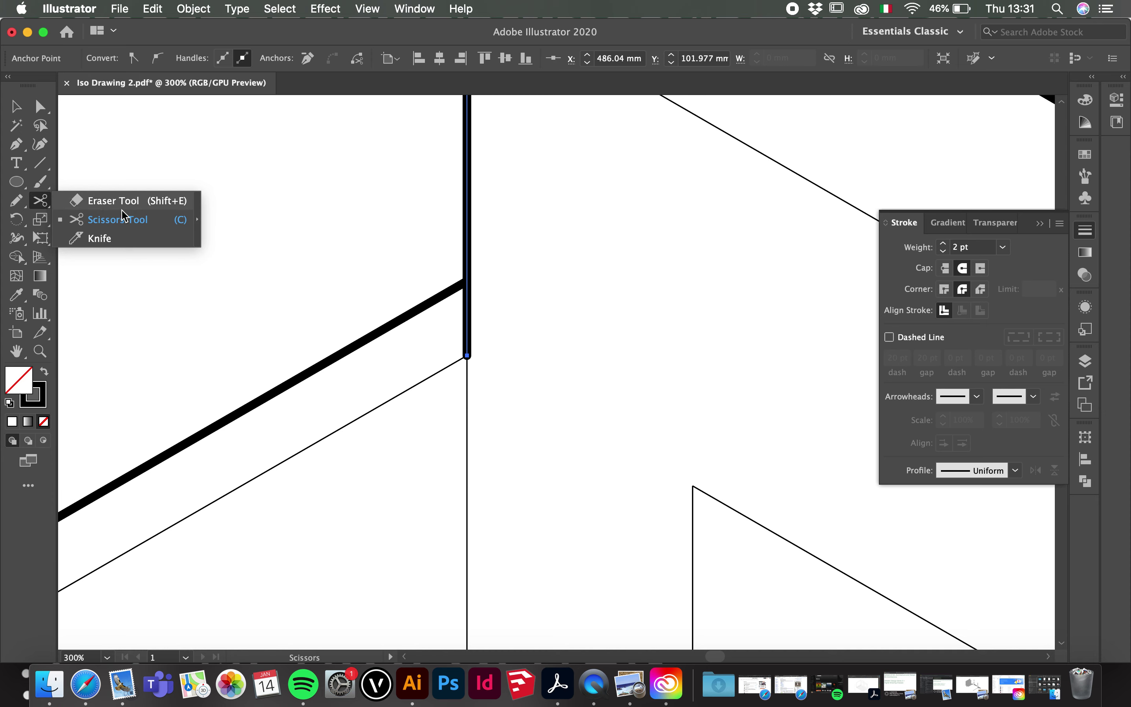
click(45, 202)
click(45, 203)
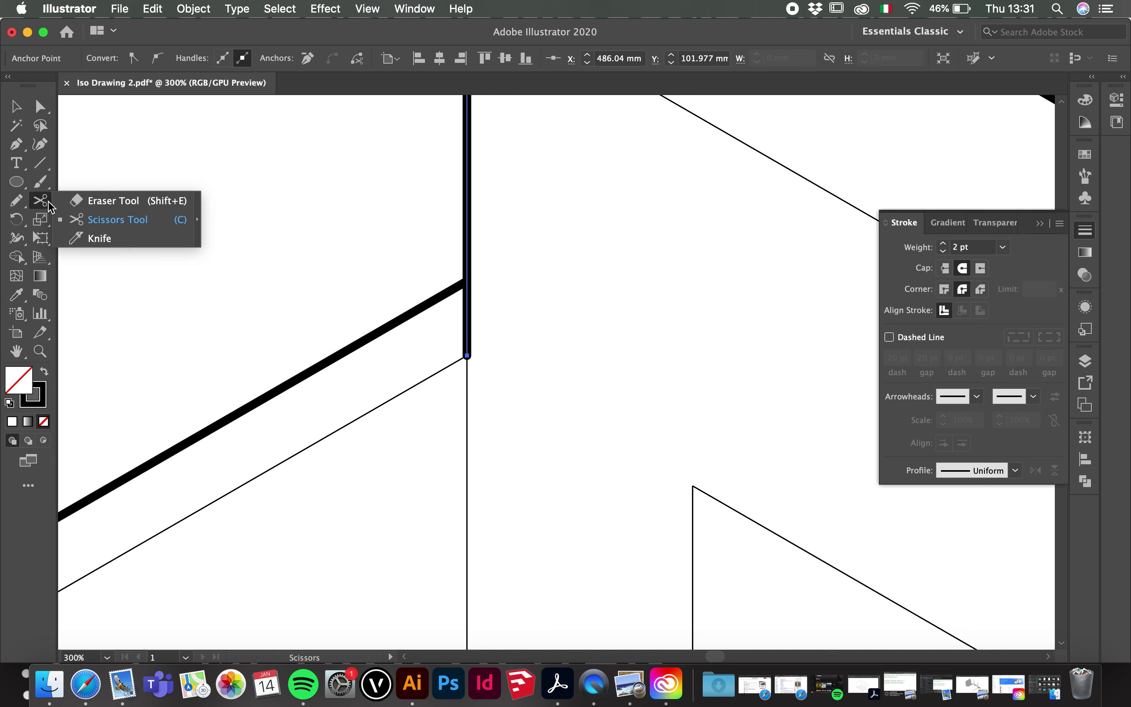
click(106, 220)
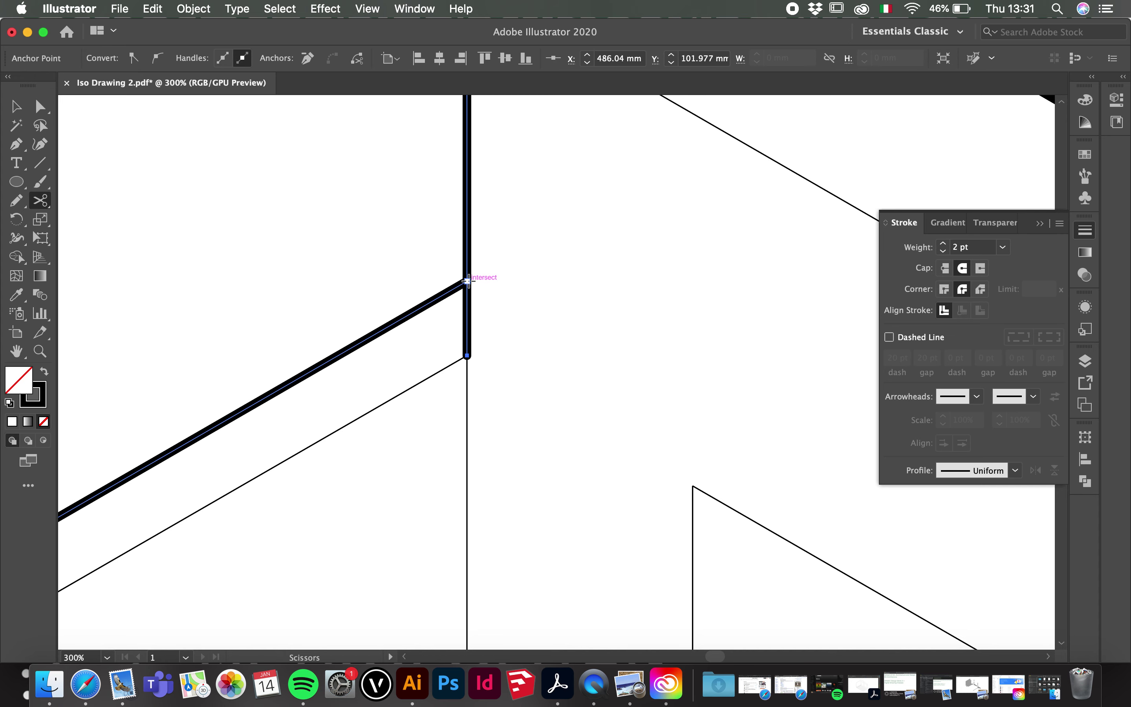
click(468, 281)
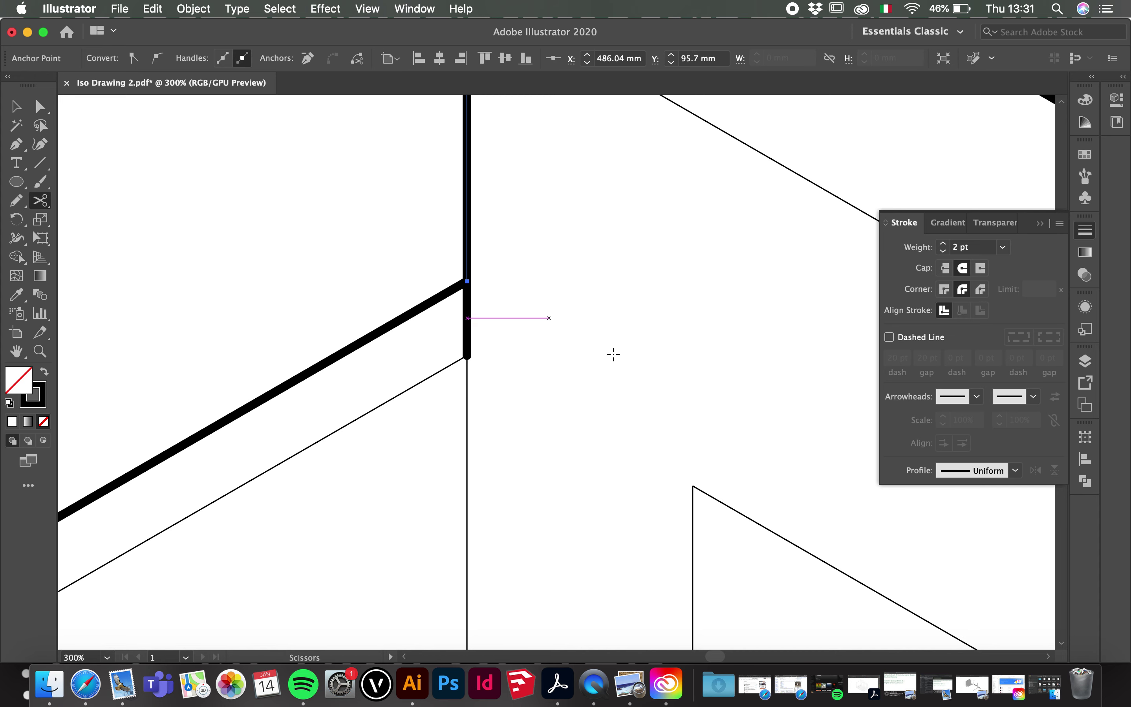
- Match the cut-off lower piece of the vertical edge to the thin line below it with the Eyedropper
key(a)
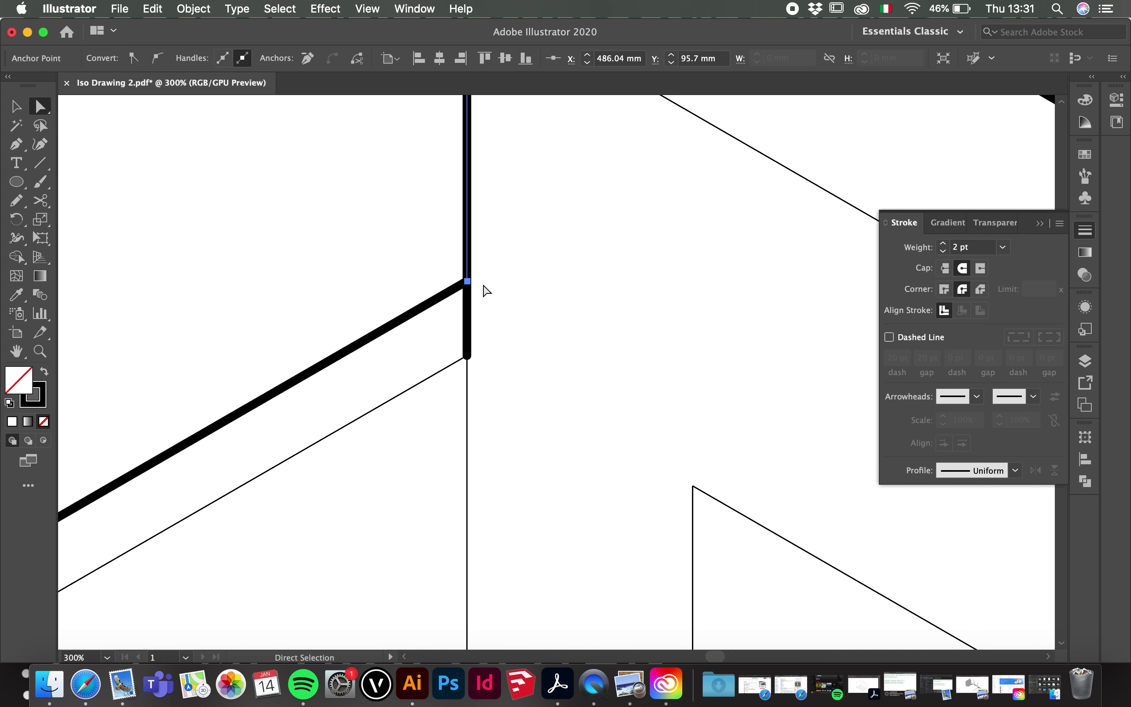
click(469, 317)
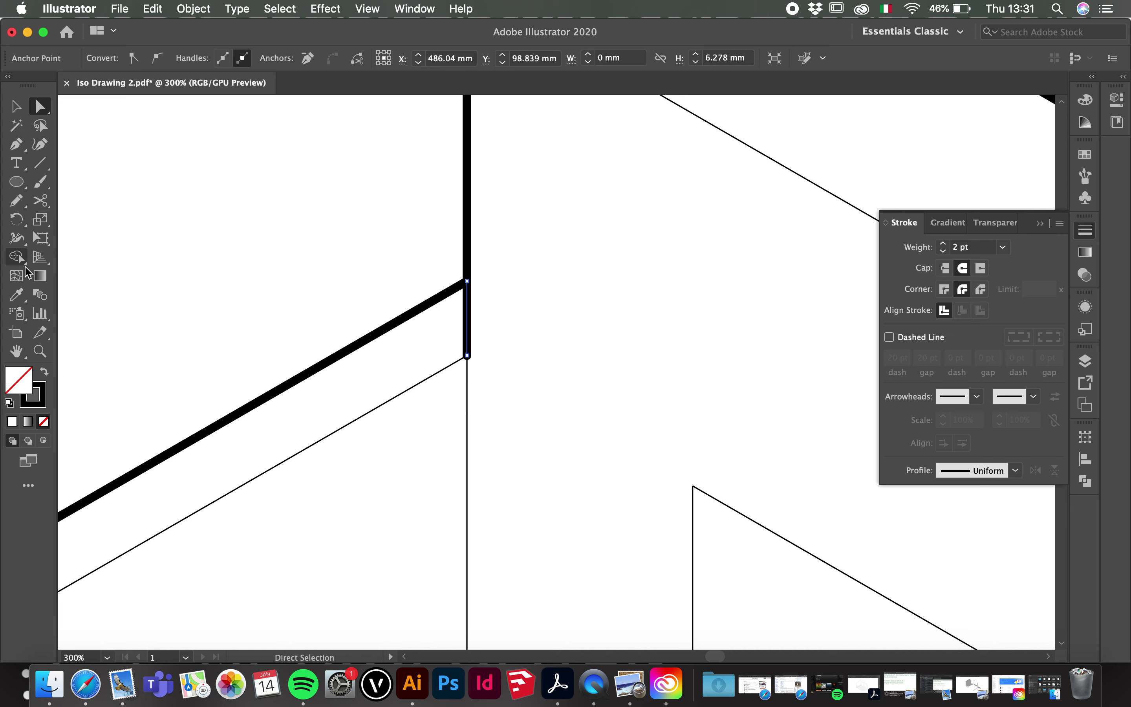
click(19, 297)
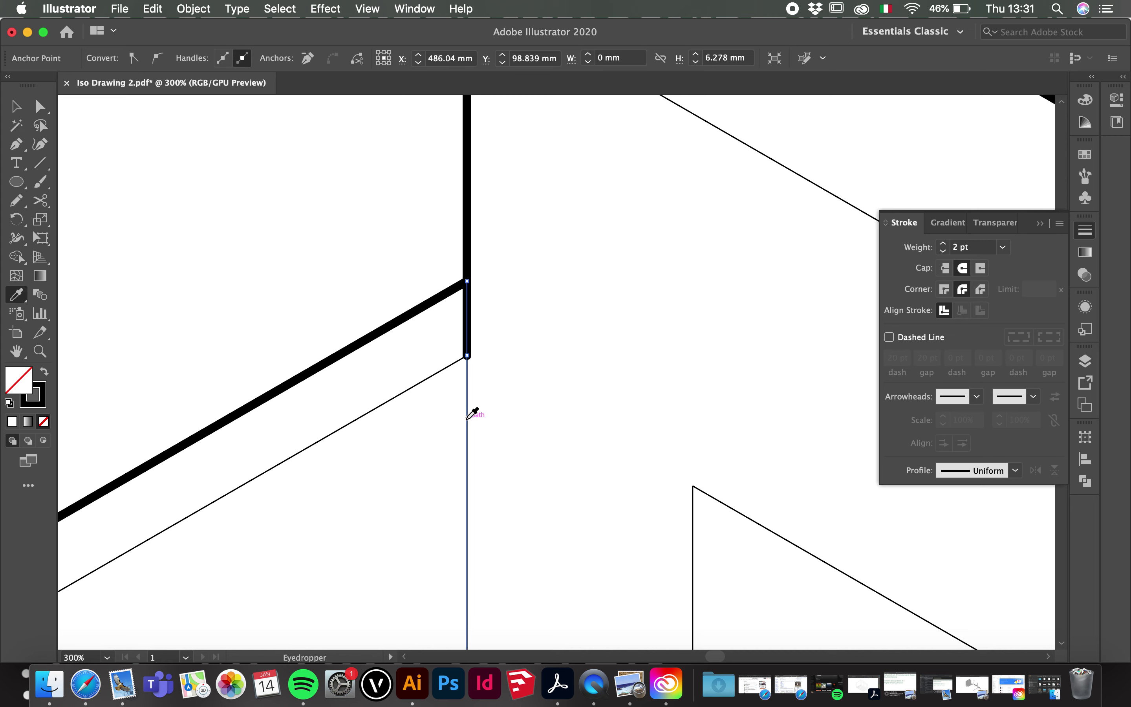
click(467, 417)
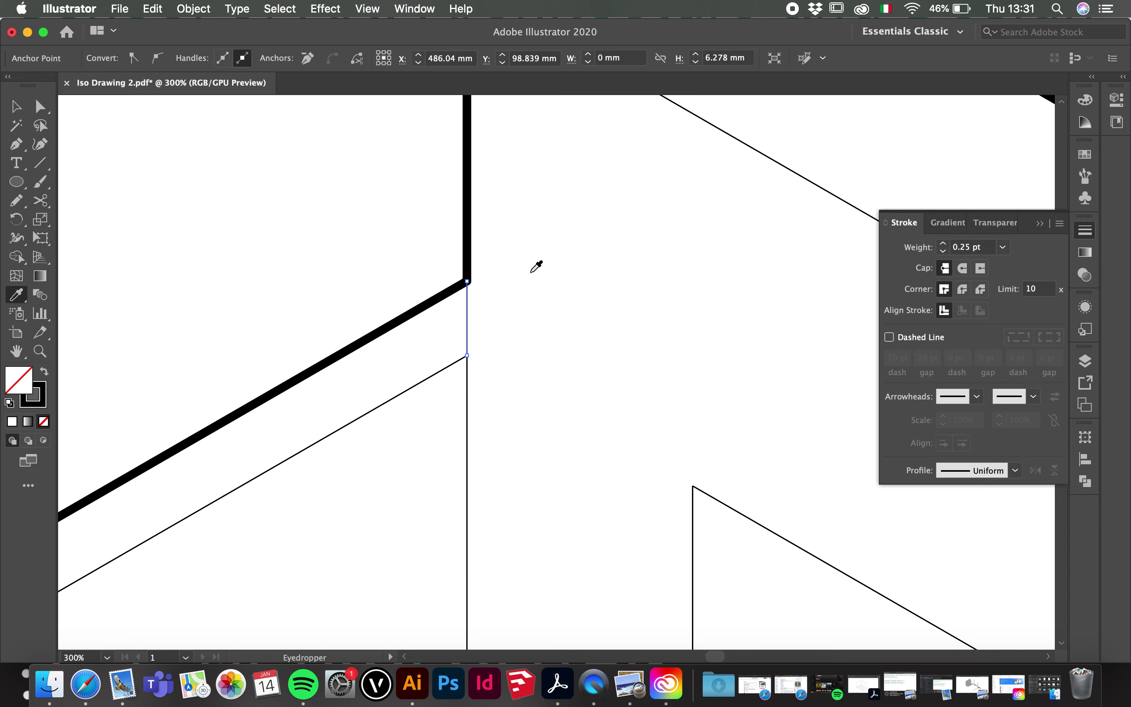
- Select the room's whole thick outline, return its stroke weight to 0.25 pt and deselect it
super+click(352, 255)
key(super+0)
key(super+minus)
key(super+minus)
key(super+plus)
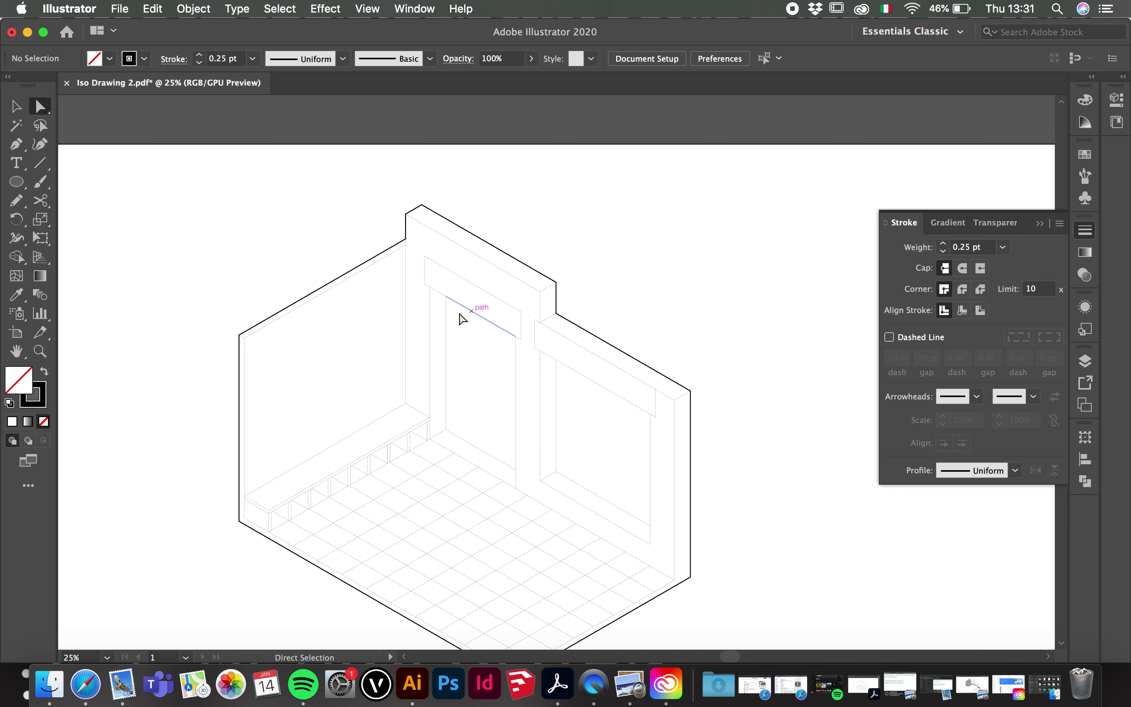
scroll(719, 449, down, 1)
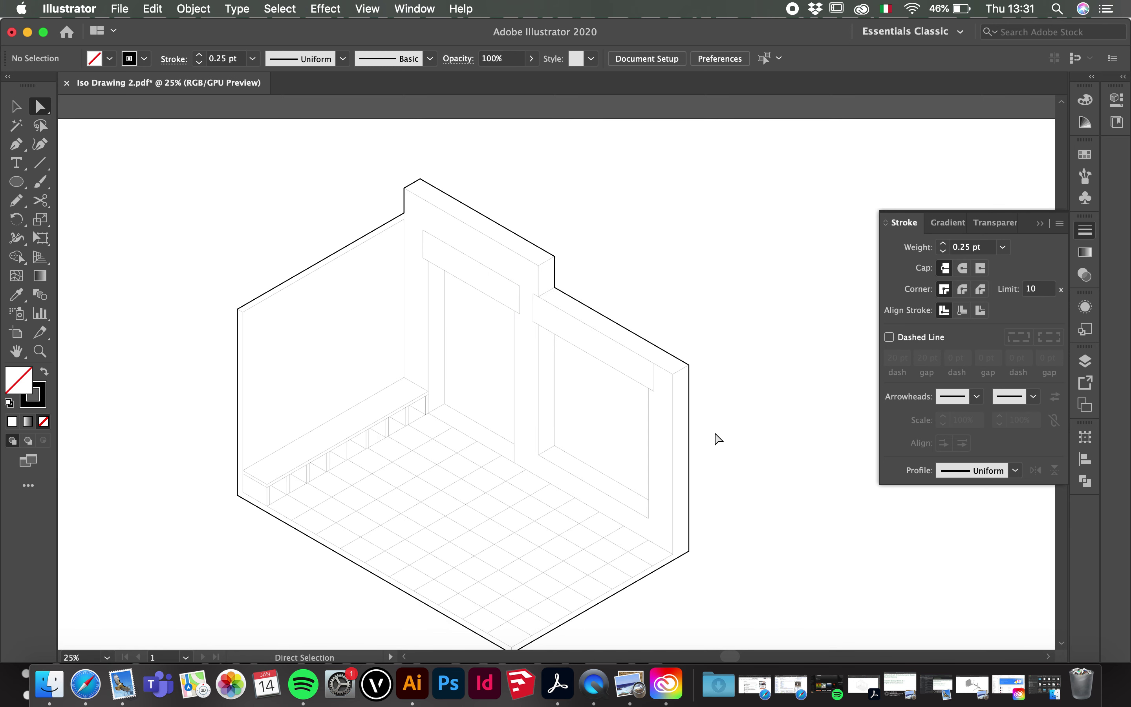
super+click(403, 214)
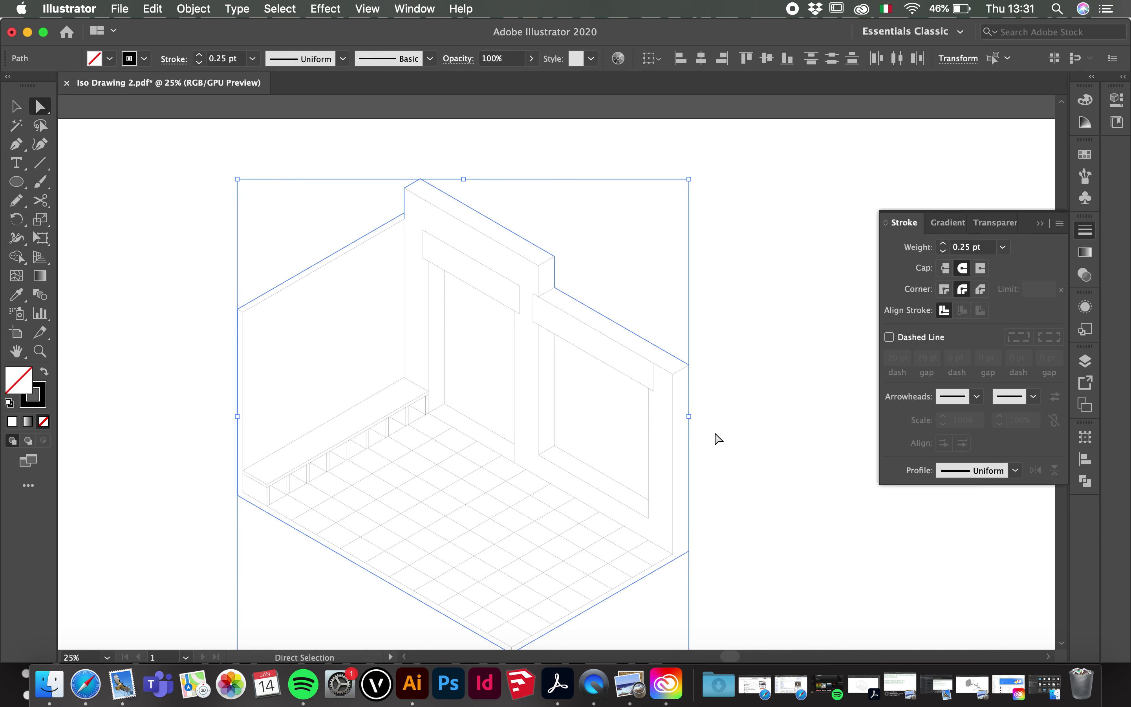
click(799, 381)
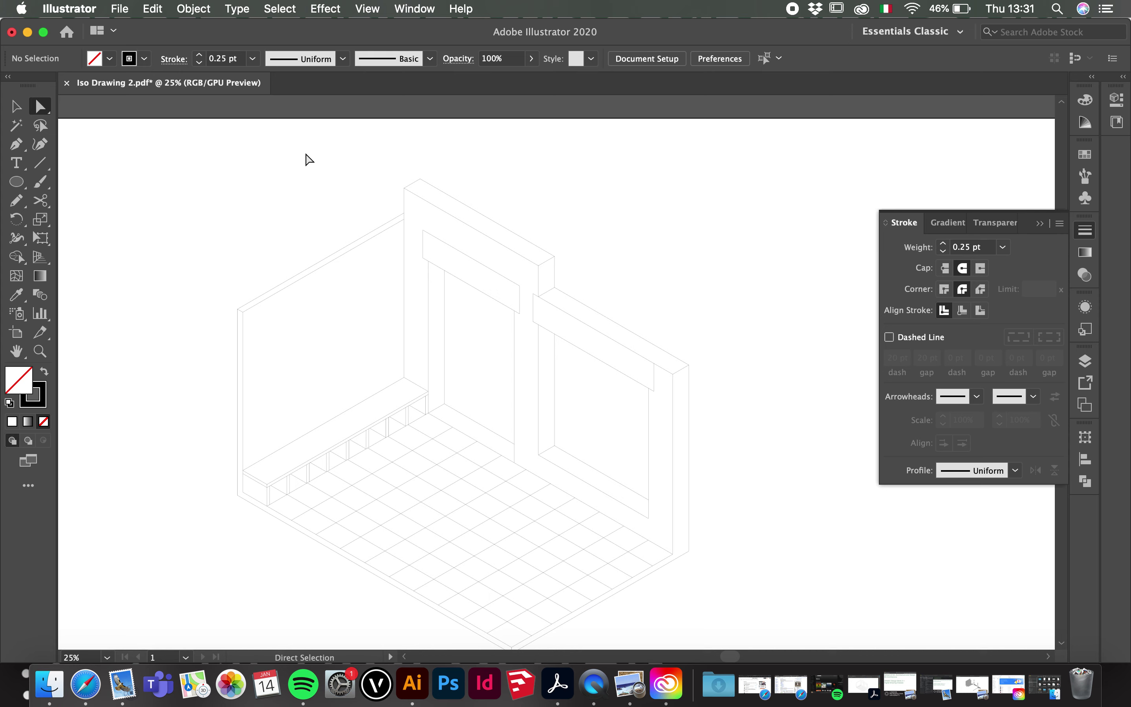
- Add a new layer above the drawing and lock Layer 1
click(1041, 223)
click(1089, 361)
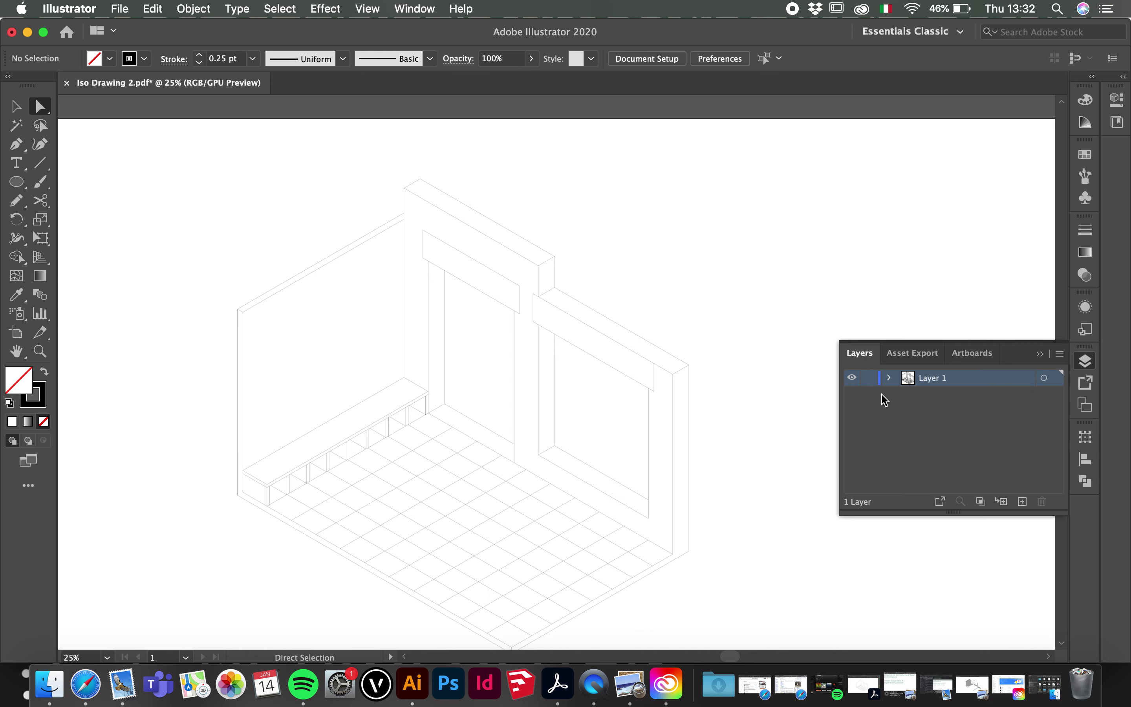
click(1023, 501)
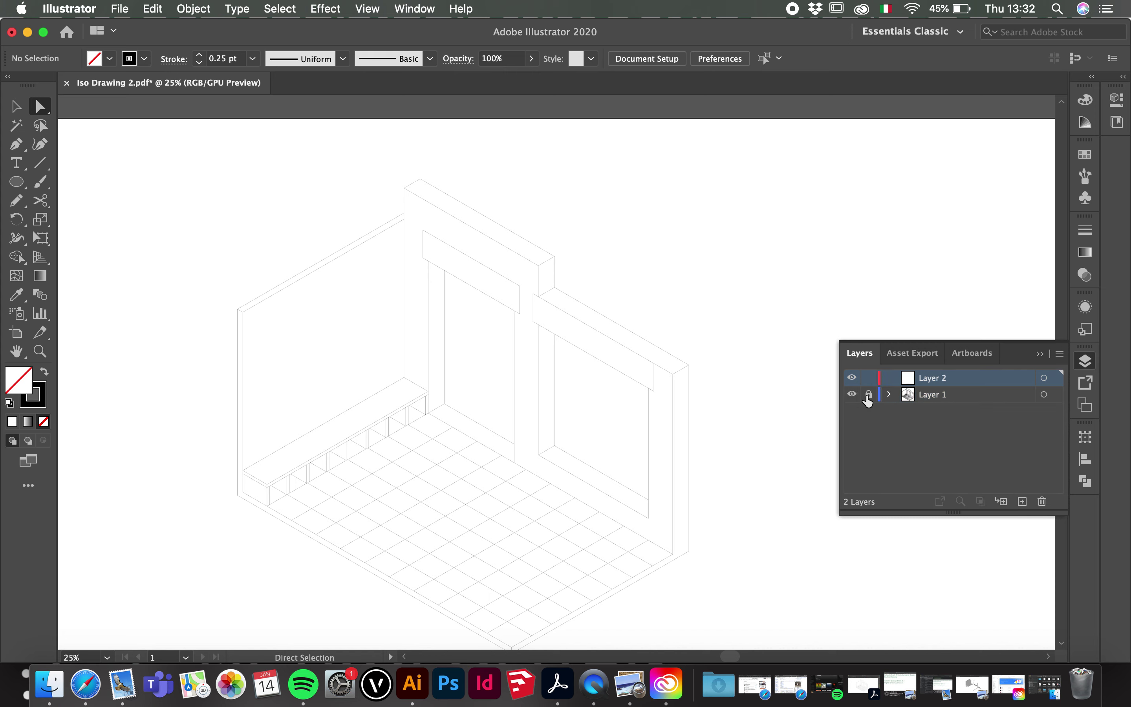
- Activate the Pen tool and set its stroke weight to 2 pt for tracing on the new layer
click(17, 144)
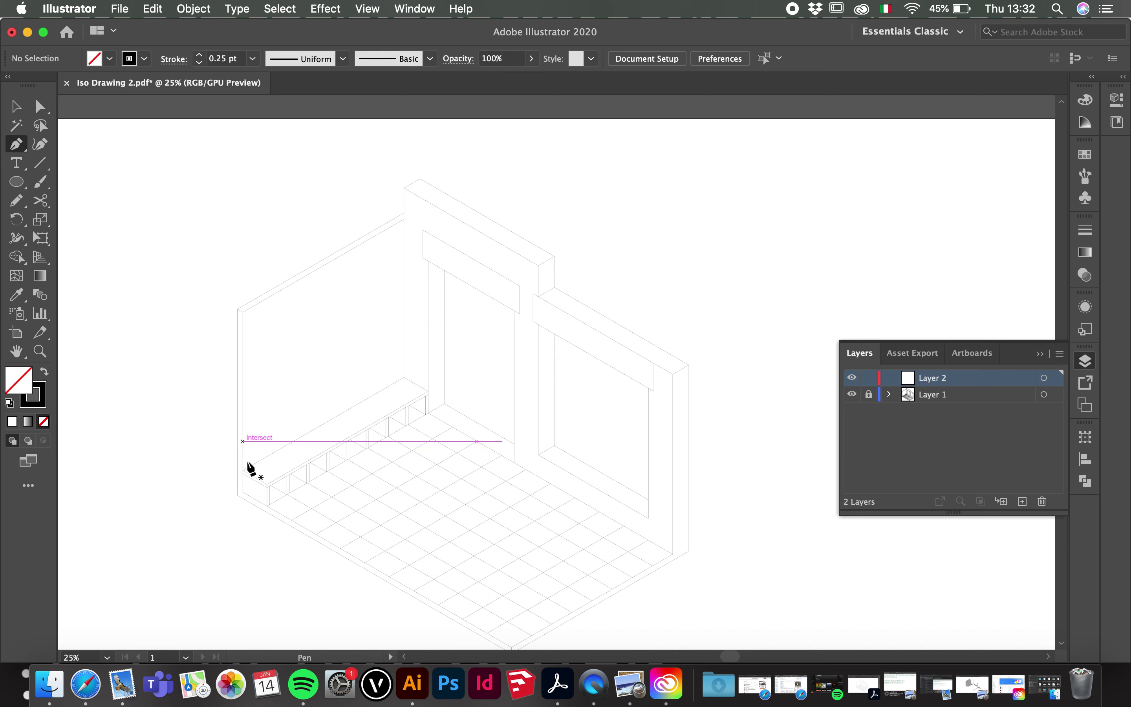
click(1086, 231)
click(972, 248)
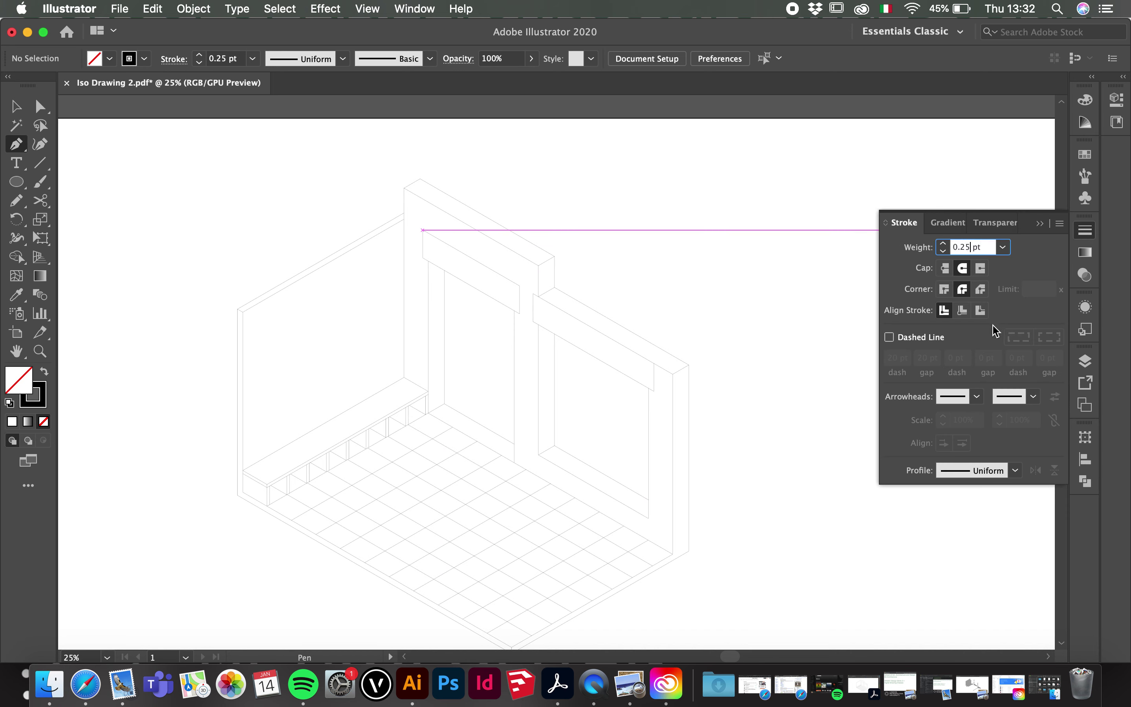
key(BackSpace)
key(BackSpace)
key(BackSpace)
text(2)
key(Return)
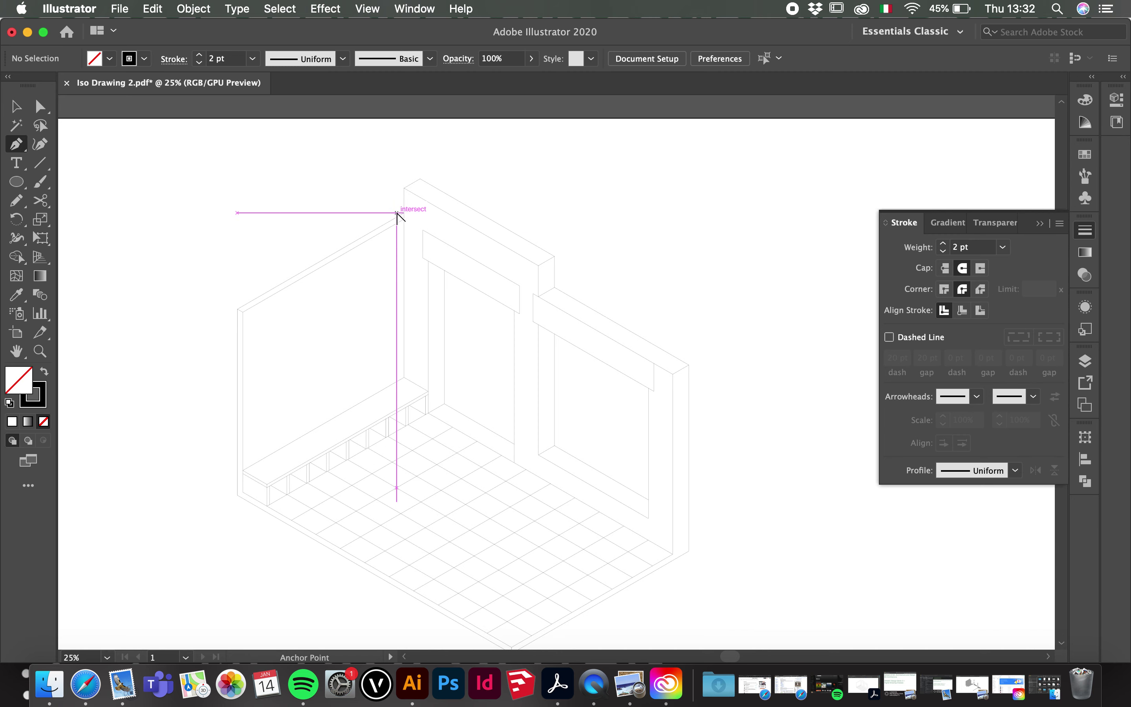
- Trace the left wall's outer top line and outer vertical side, starting where the top line meets the tall back wall
super+click(406, 219)
drag(417, 230, 497, 332)
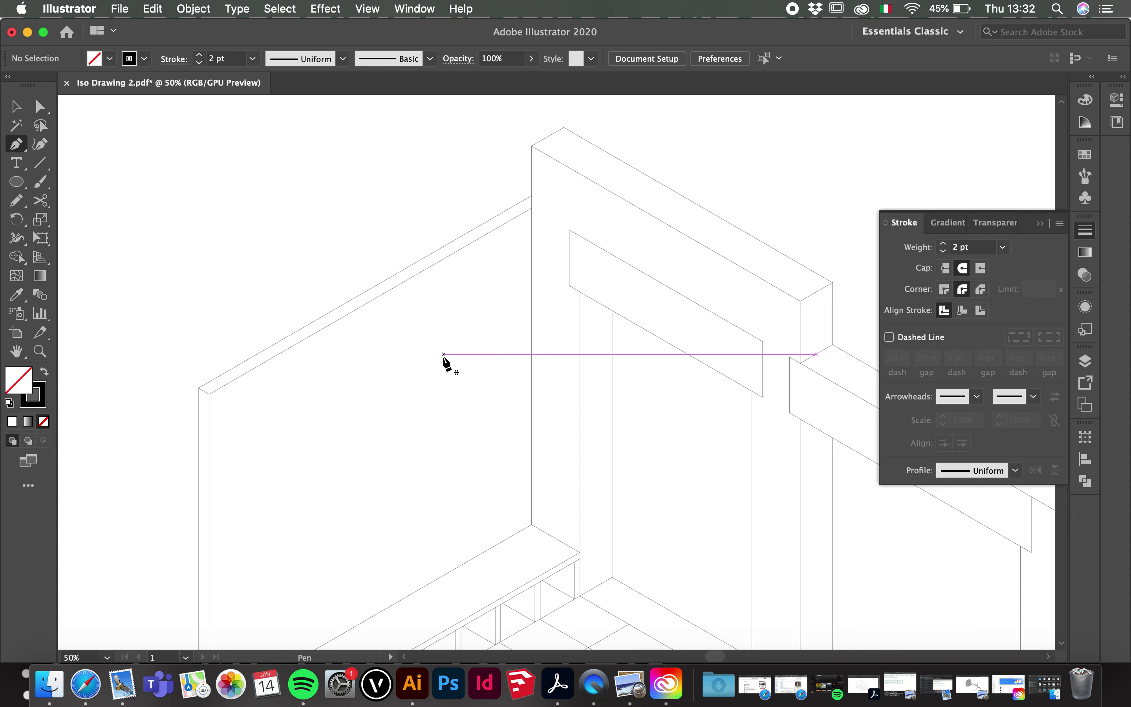
mouse_move(580, 424)
mouse_down()
mouse_move(563, 392)
mouse_move(328, 373)
mouse_move(537, 270)
mouse_move(525, 336)
mouse_move(783, 336)
mouse_up()
drag(409, 227, 255, 400)
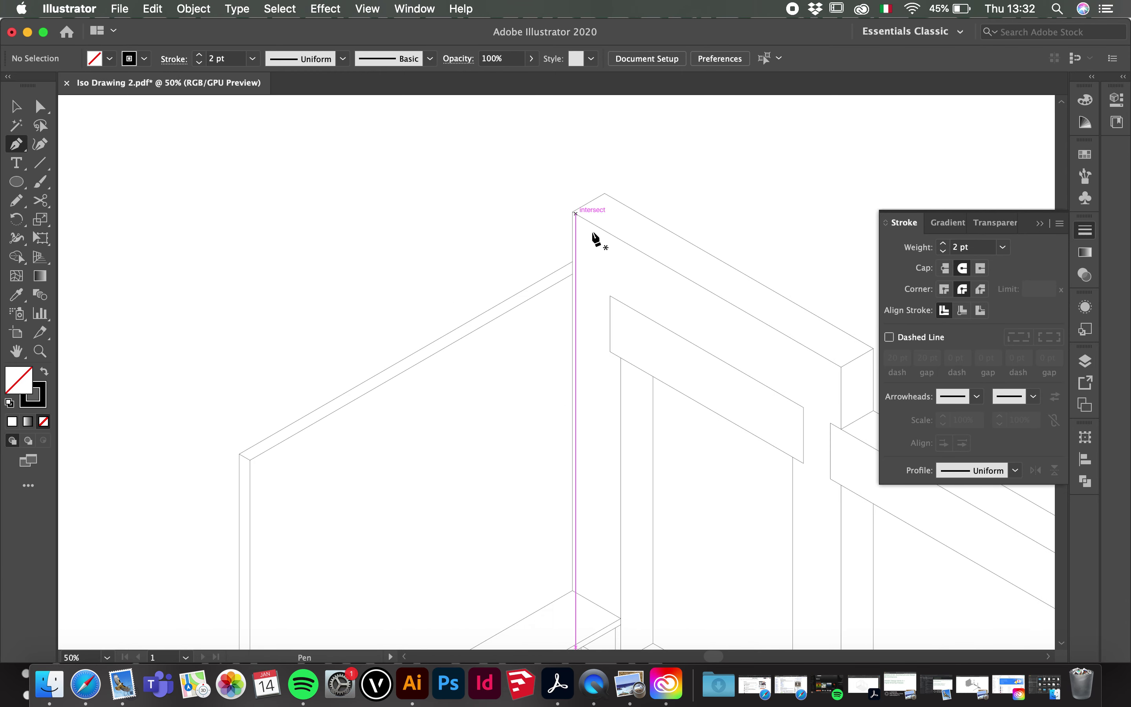
click(573, 262)
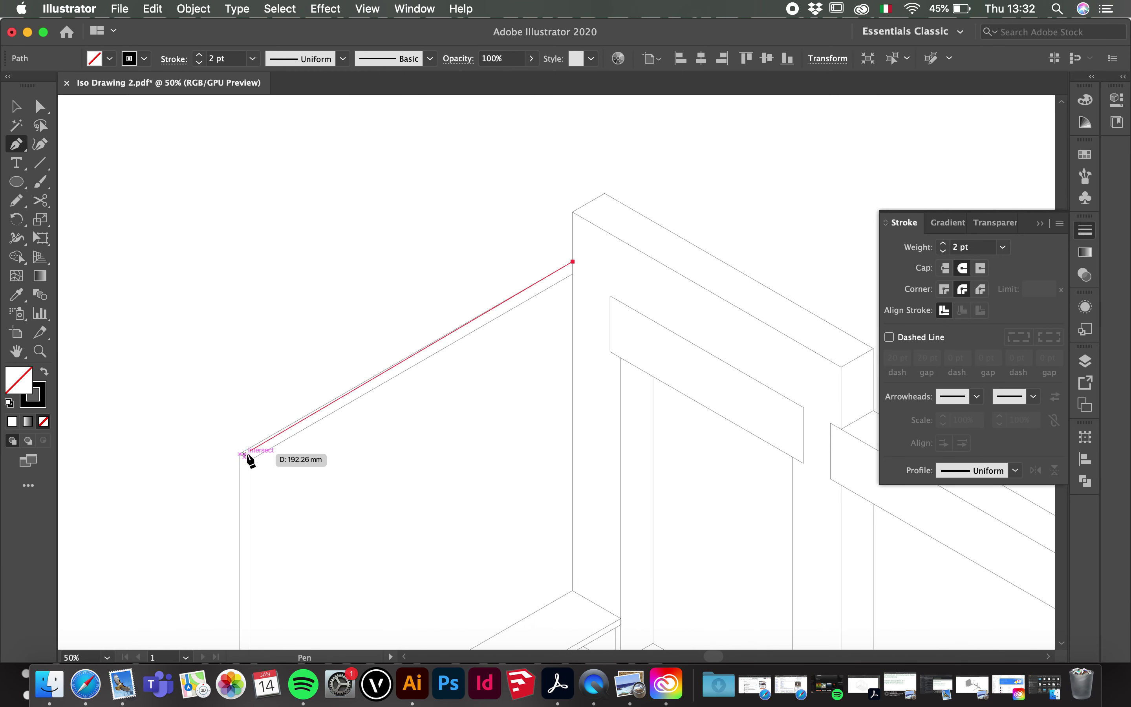
click(239, 454)
scroll(340, 514, down, 10)
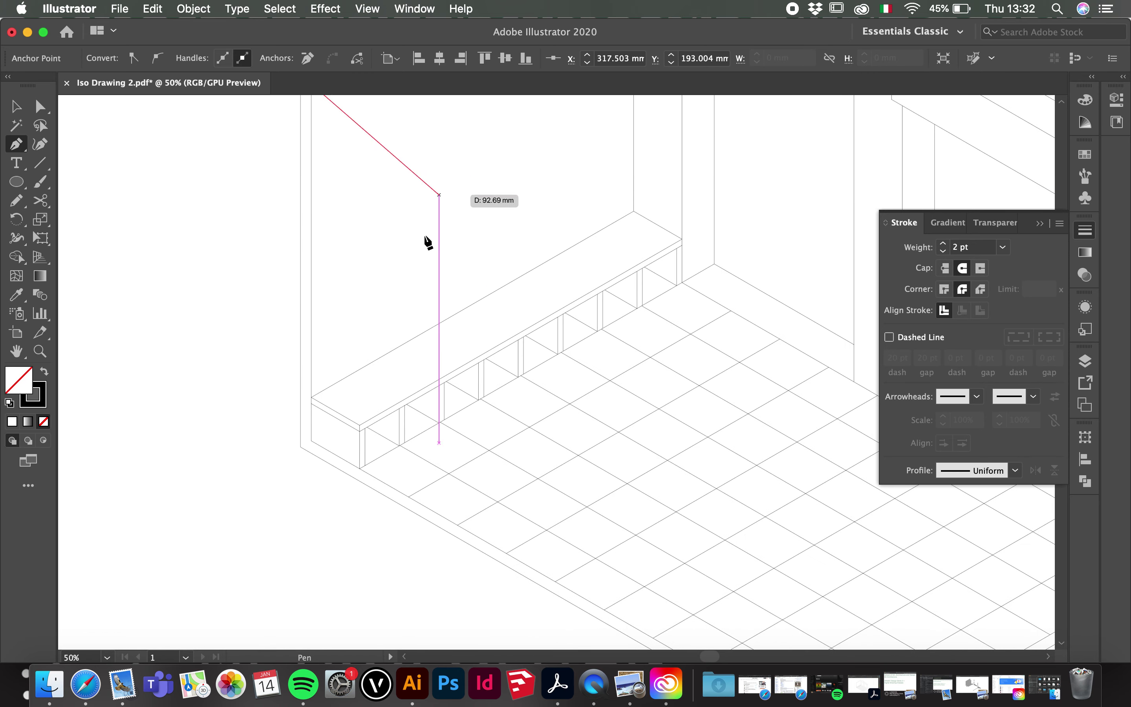
click(301, 447)
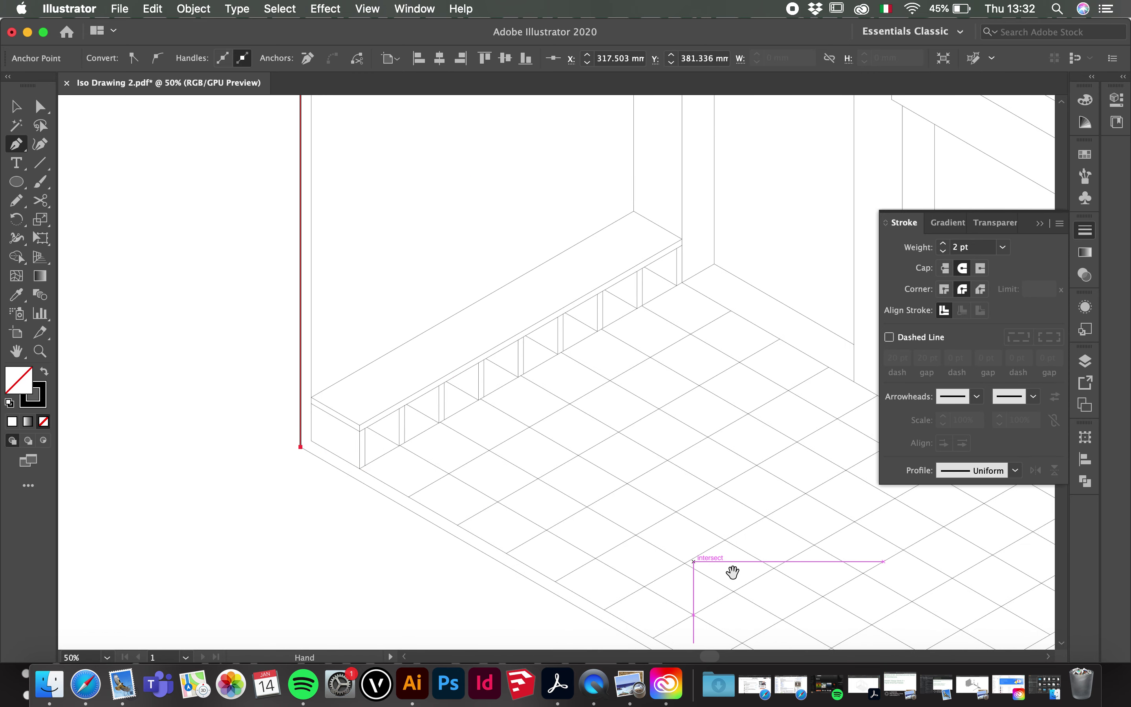
- Continue the traced path along the base's front edges, up the right wall's outer side and along its top to the step
drag(733, 573, 493, 263)
click(605, 450)
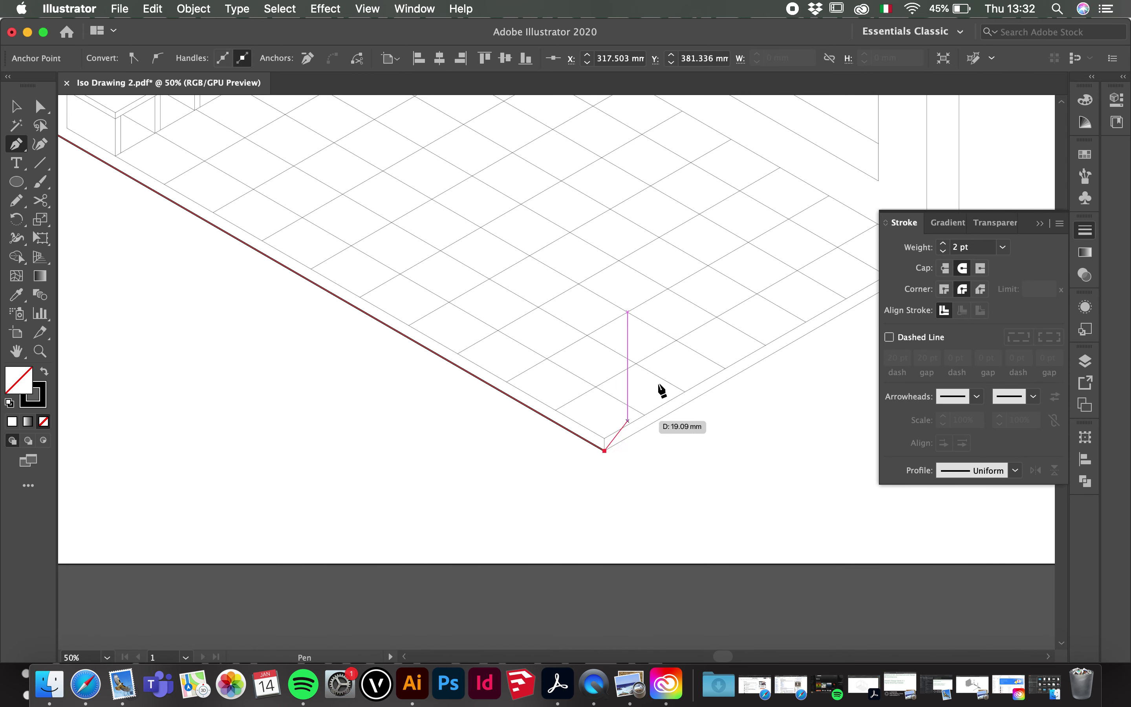
drag(662, 389, 162, 477)
scroll(558, 584, left, 10)
scroll(528, 479, up, 5)
click(521, 478)
click(252, 323)
click(252, 261)
- Trace the tall back wall's top edges and outer vertical edge, close the path at its starting point and deselect it
drag(324, 236, 714, 406)
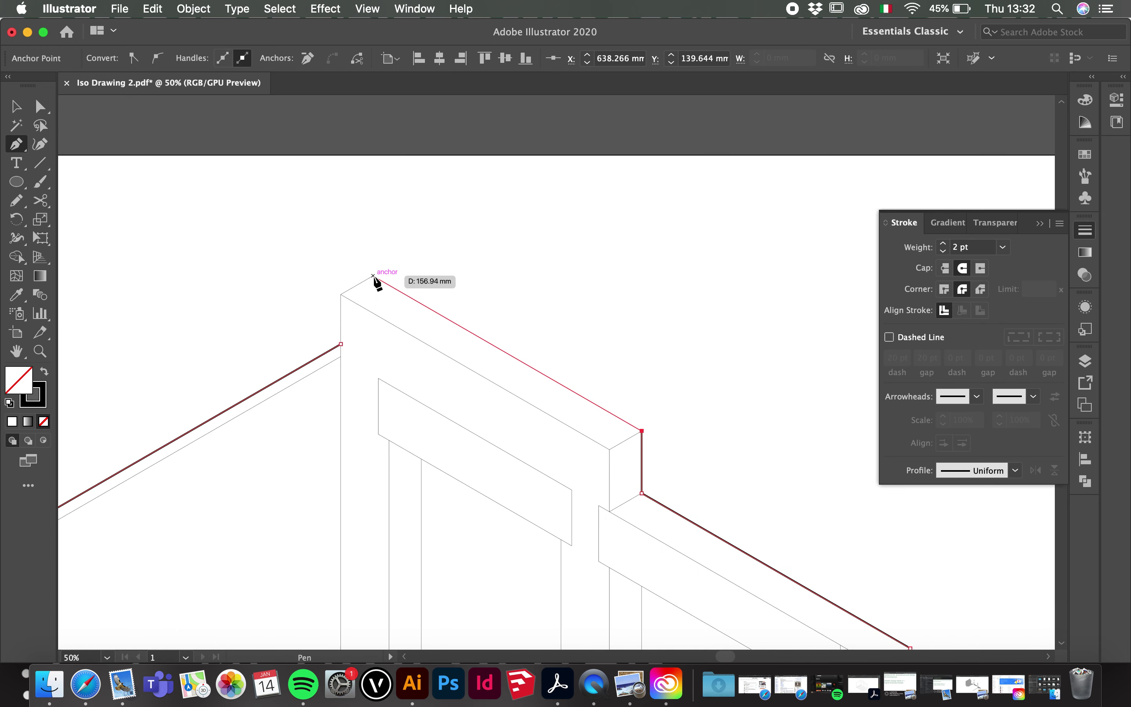
click(373, 276)
click(341, 295)
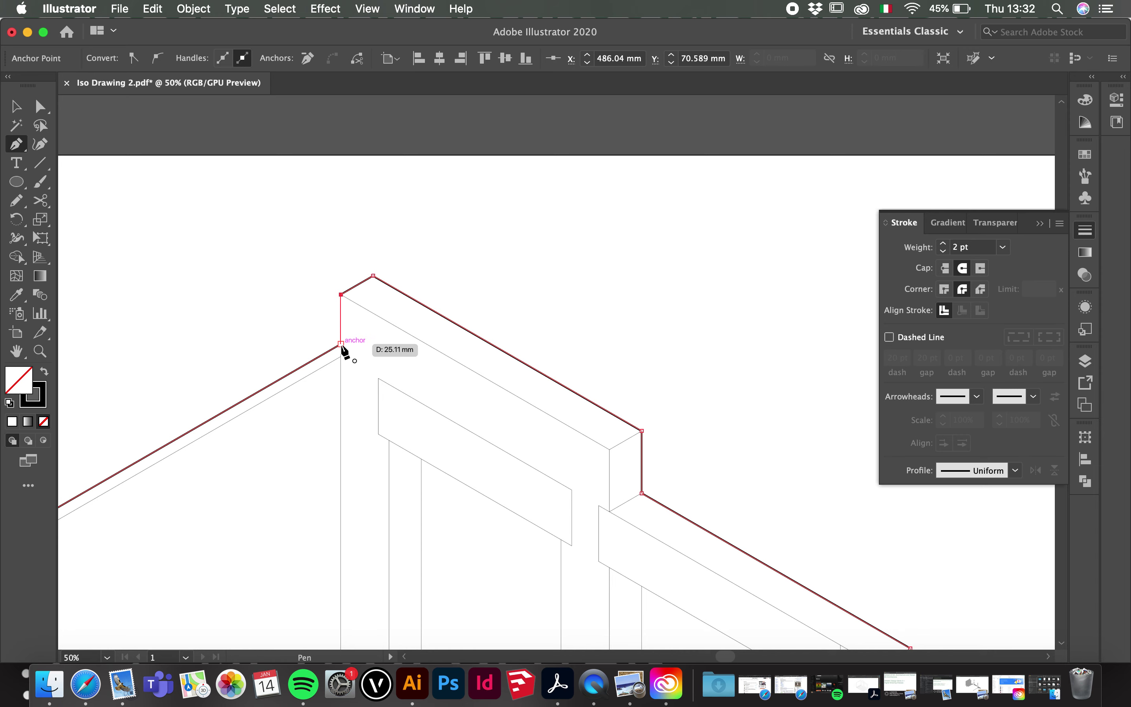
click(341, 344)
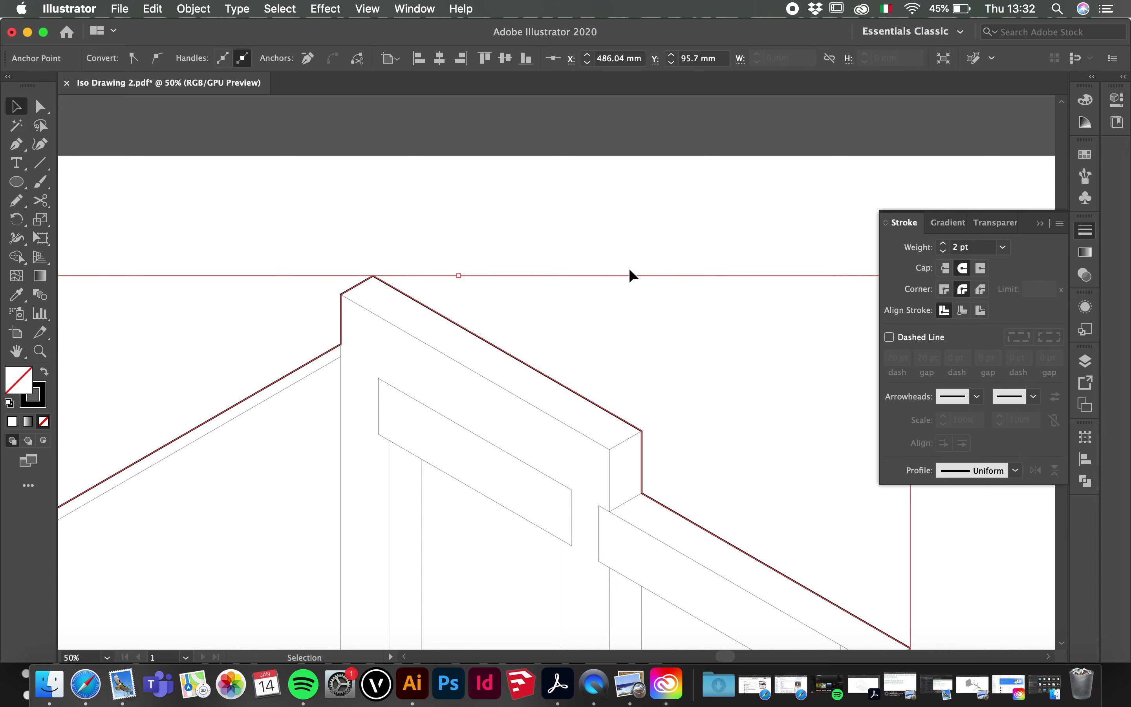
key(v)
click(450, 265)
scroll(458, 231, down, 2)
scroll(530, 227, down, 1)
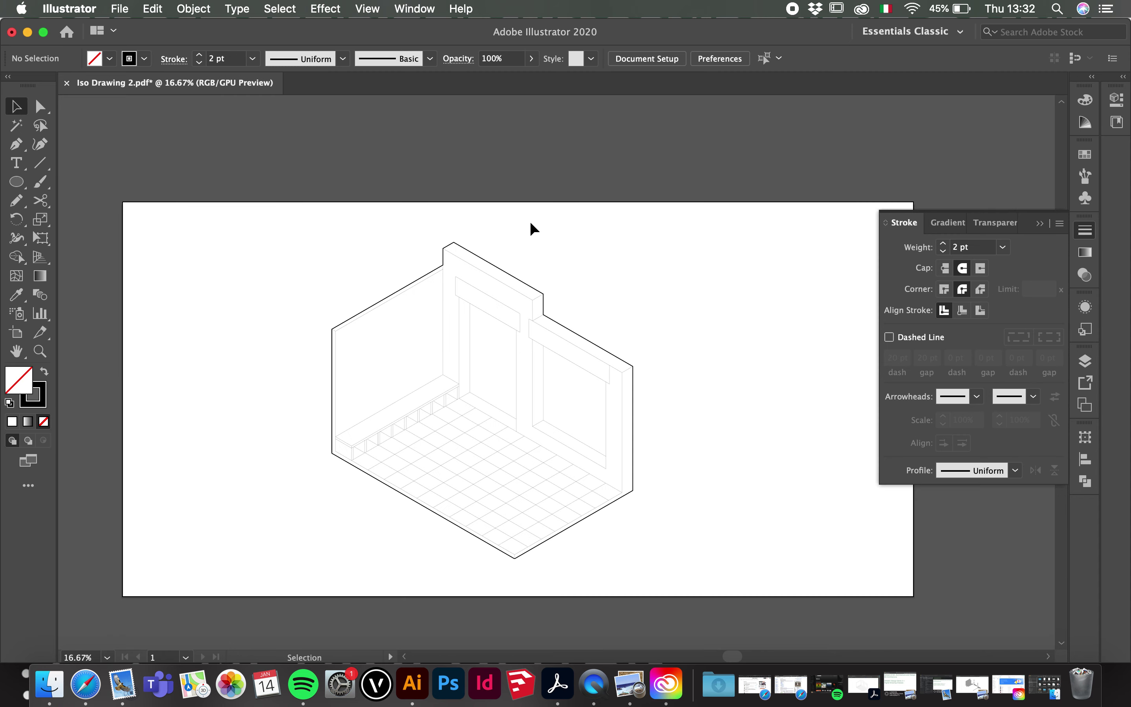
- Select the closed traced outline and give it a solid white fill
scroll(580, 328, up, 1)
click(583, 344)
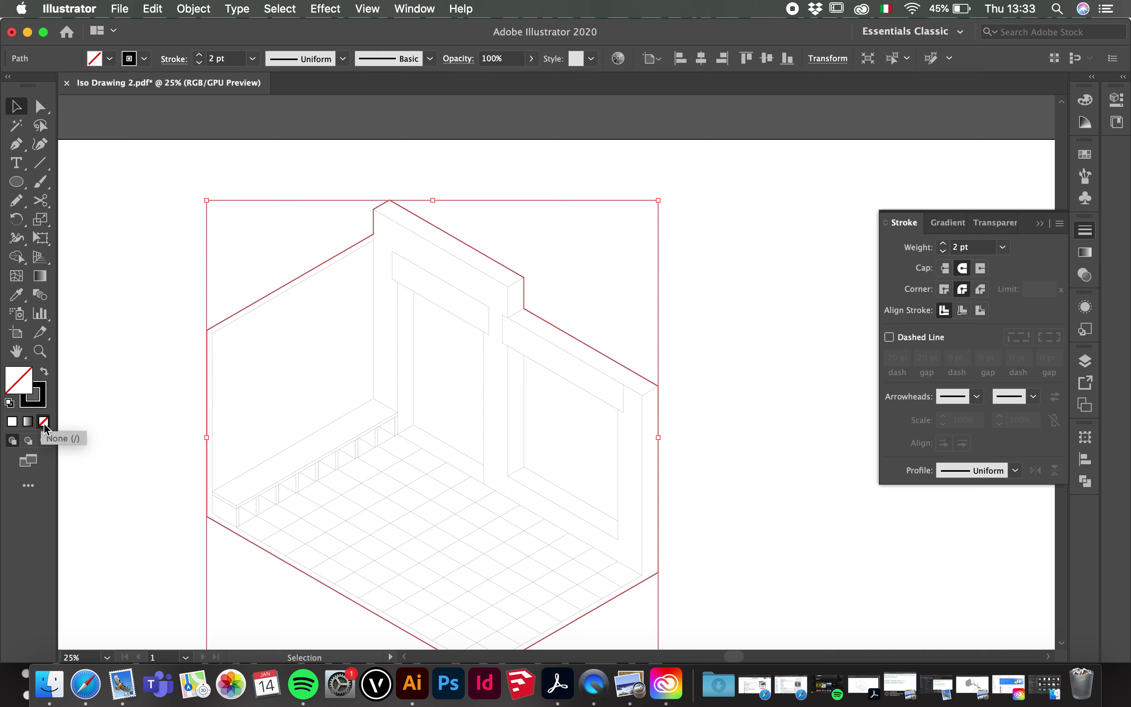
click(12, 421)
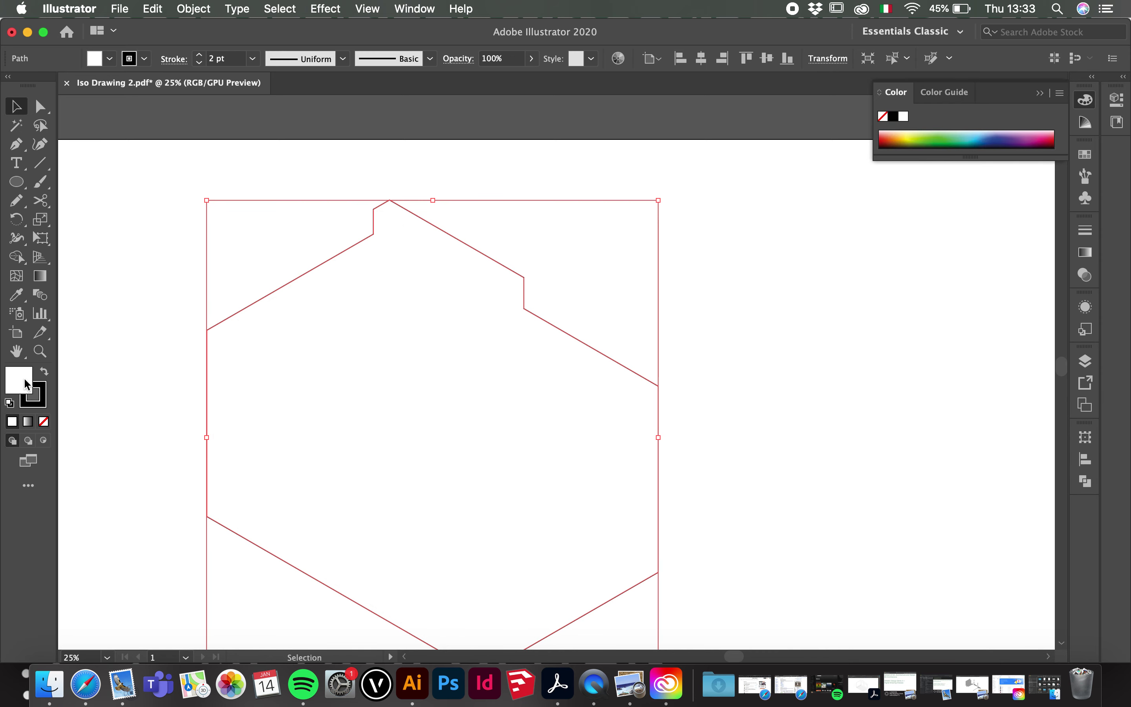
- Fill the selected closed outline with a light green colour
double_click(33, 380)
drag(834, 187, 758, 310)
click(868, 250)
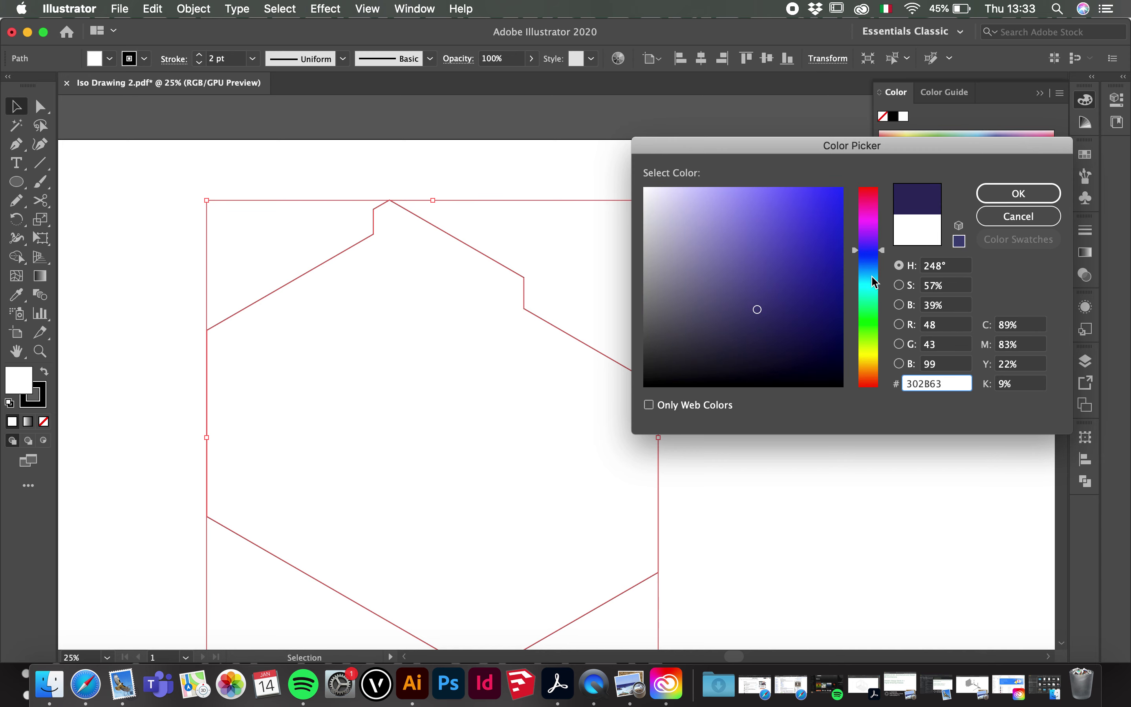
drag(872, 280, 874, 303)
click(747, 191)
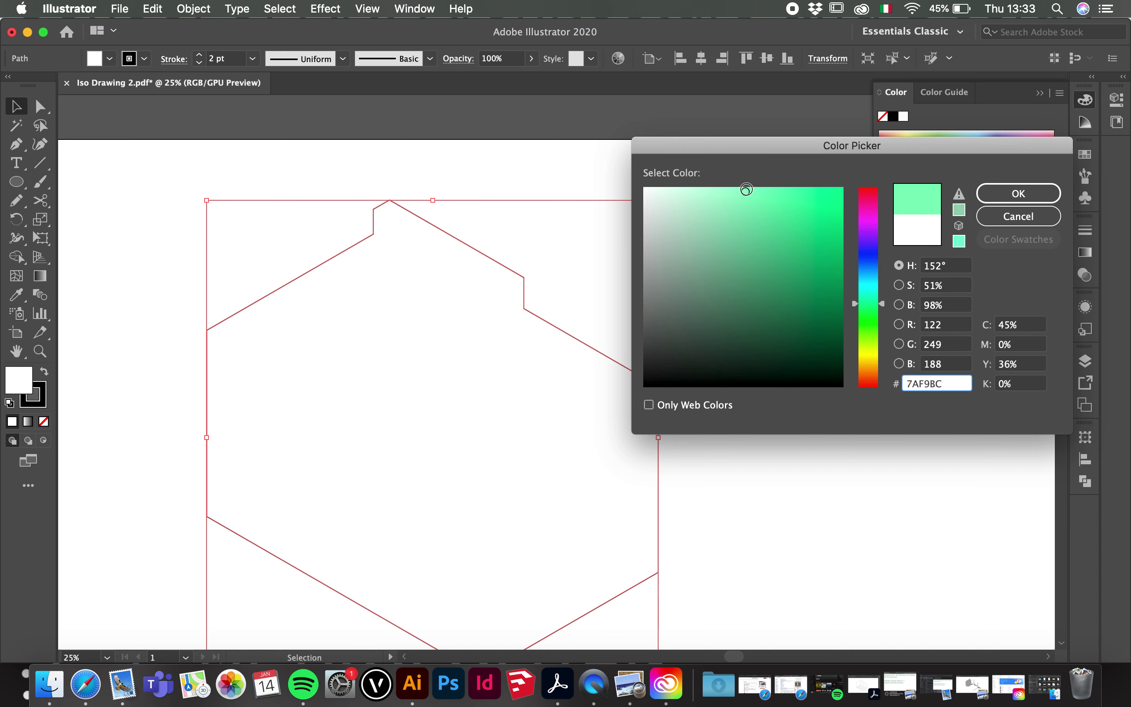
click(1033, 200)
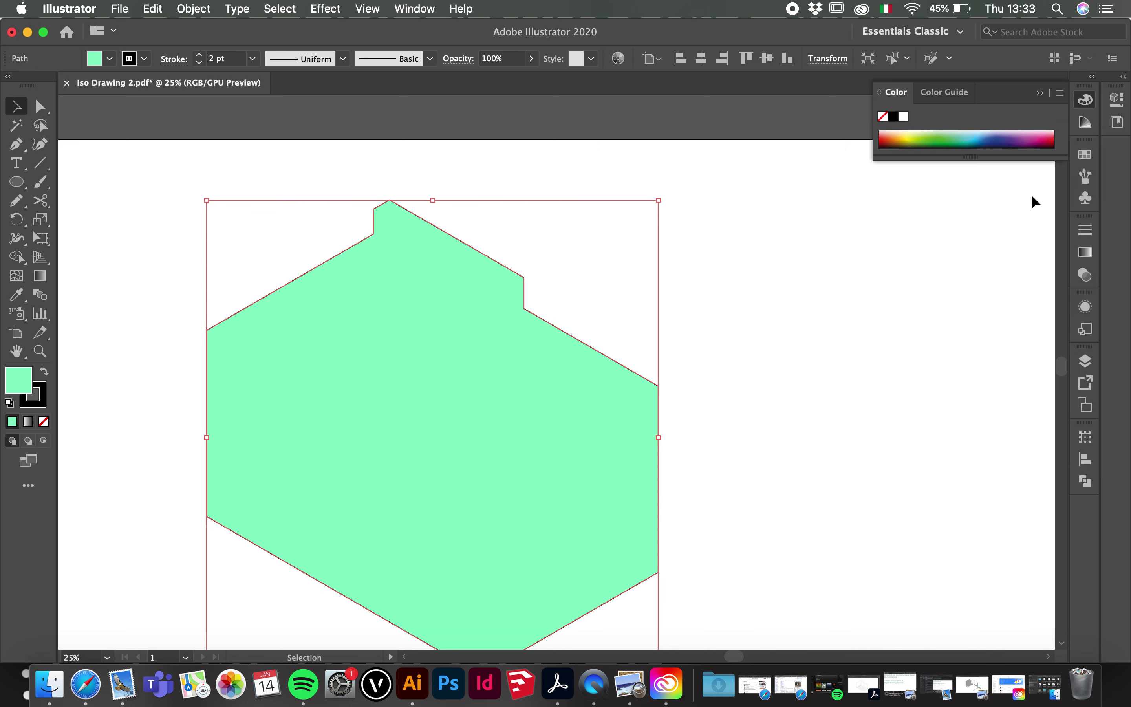
- Try stacking Layer 1 above Layer 2 over the green fill, and return Layer 1 beneath Layer 2
click(1086, 360)
drag(941, 374, 942, 415)
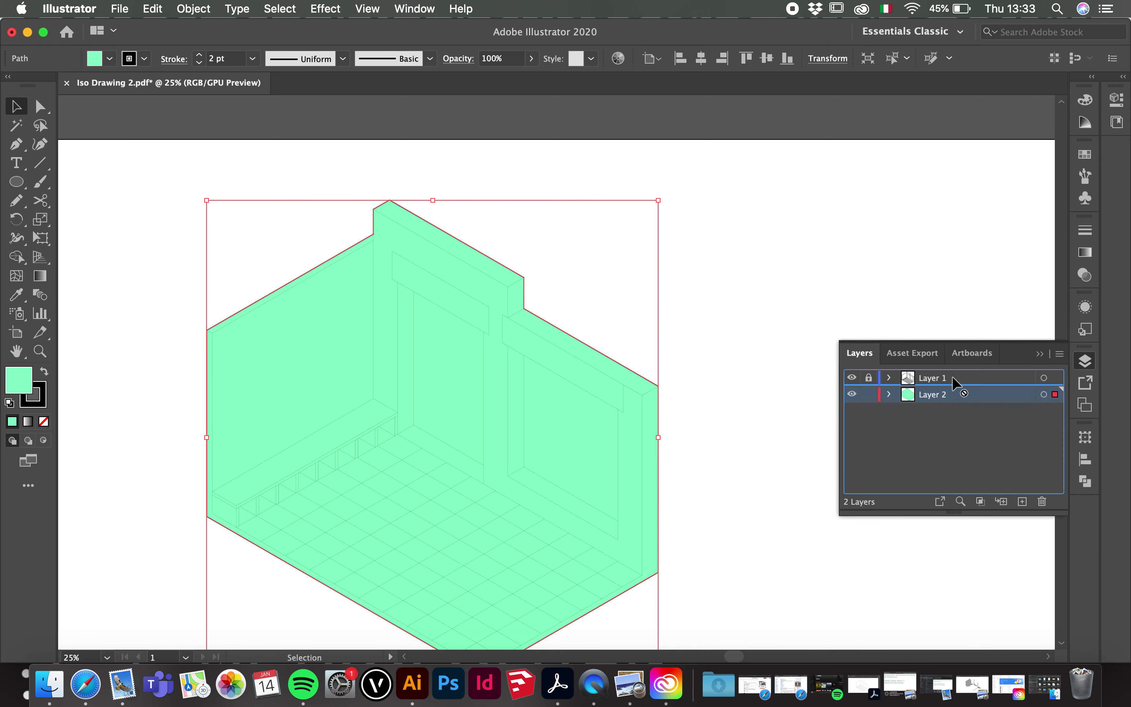
drag(946, 378, 950, 404)
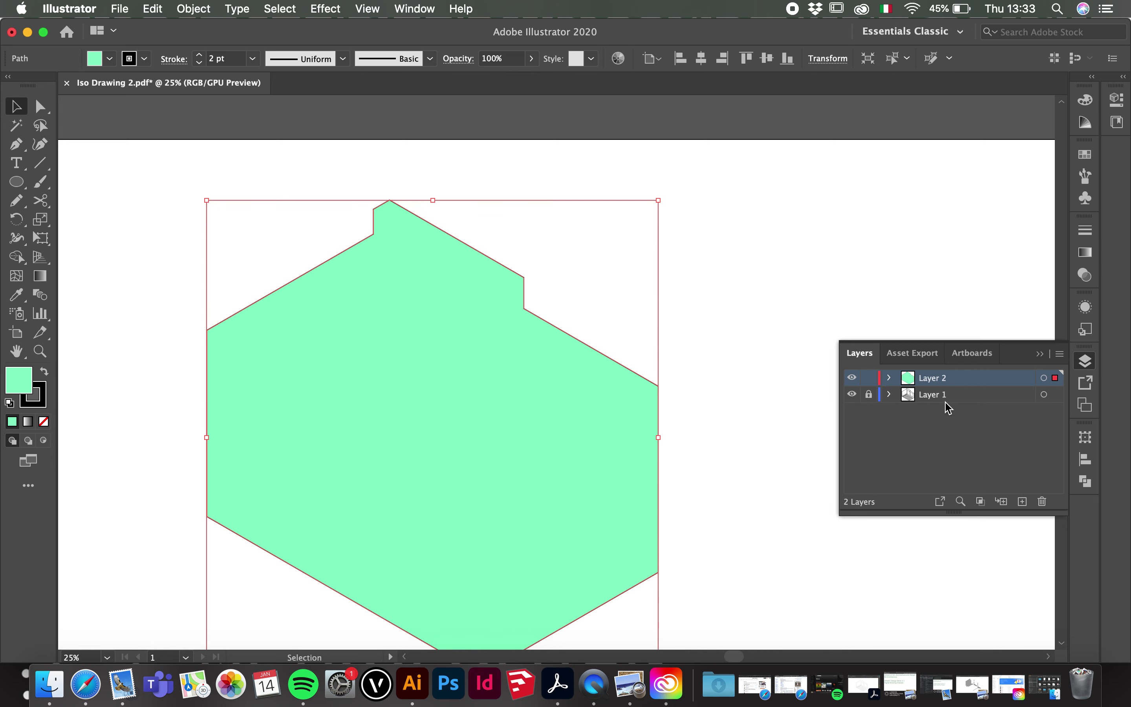
- Set the closed outline's fill to none, deselect it and hide the layer list
click(43, 422)
click(745, 220)
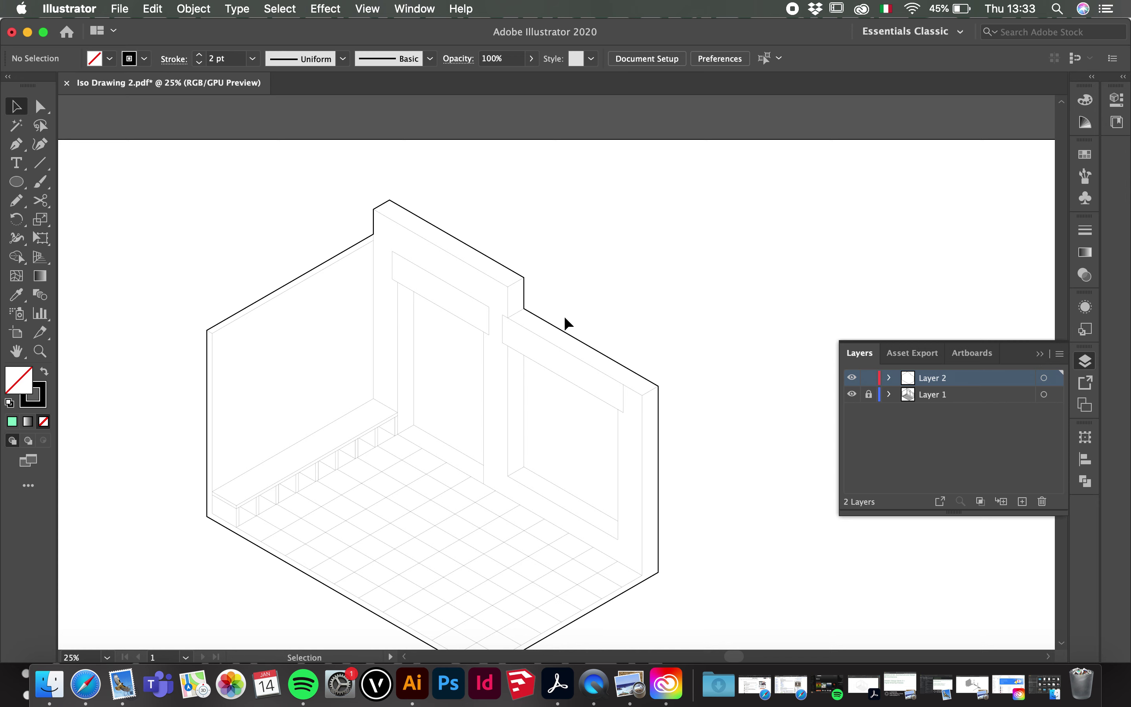
scroll(533, 275, down, 1)
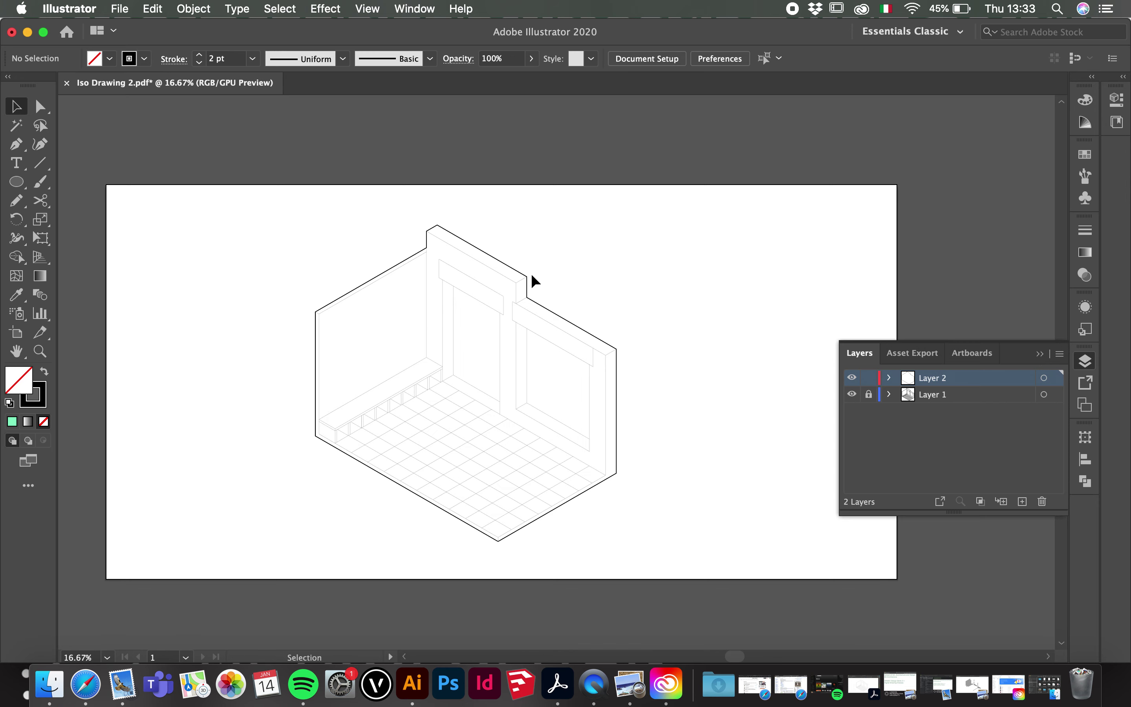
click(1039, 355)
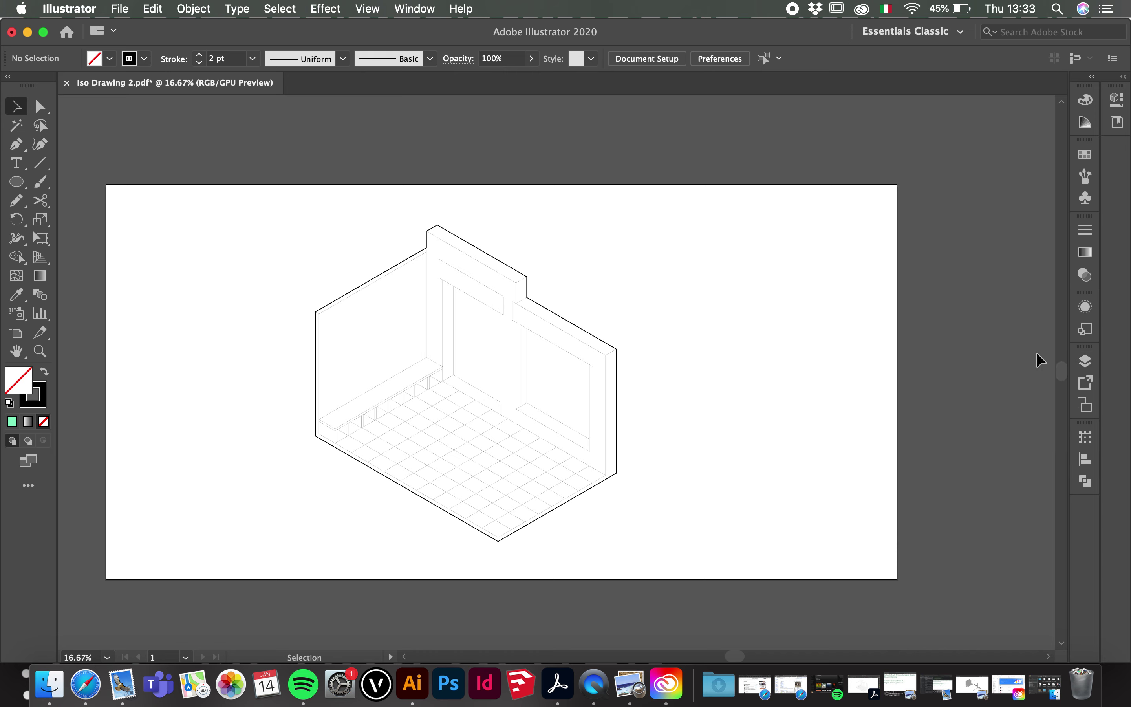
- Place Iso Drawing Shadows.jpg from the desktop into the drawing and fit it to the artboard by aligning and scaling its corners
click(2, 685)
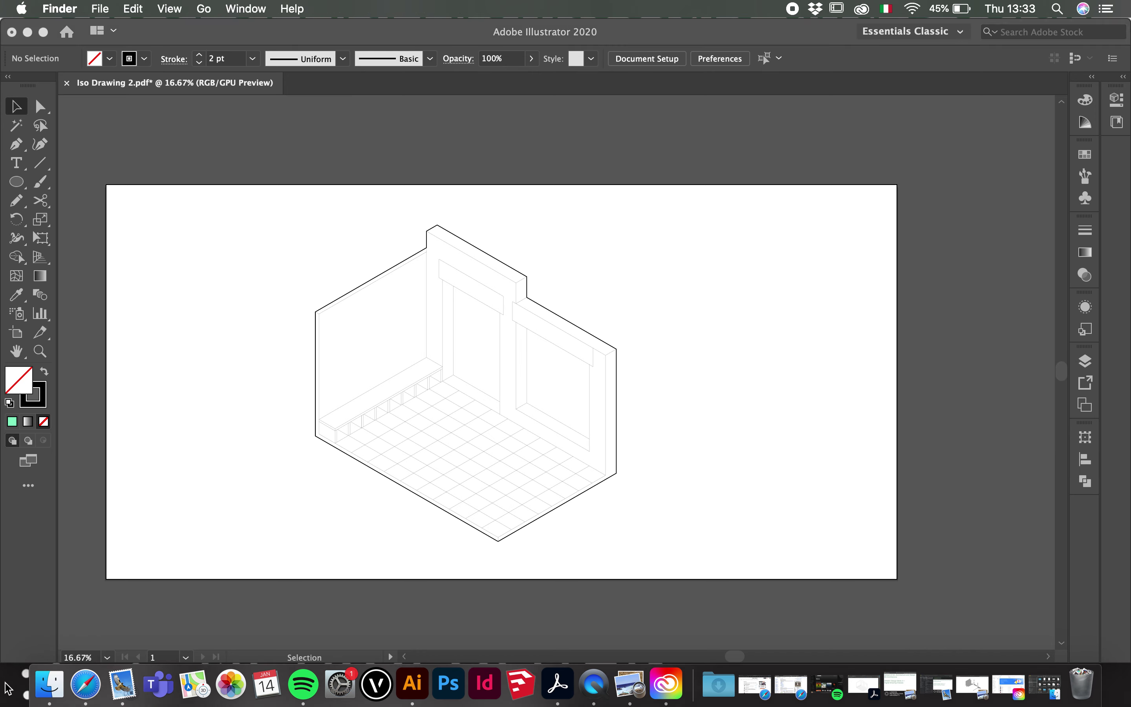
click(28, 32)
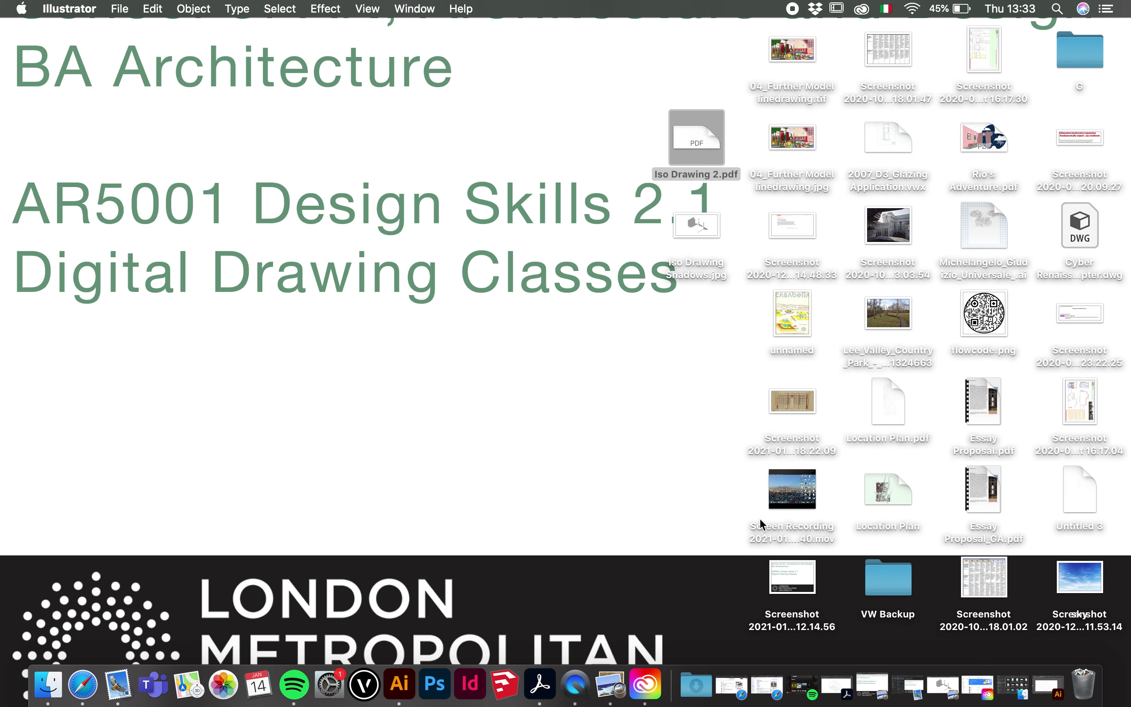
click(704, 232)
mouse_move(704, 232)
mouse_down()
mouse_move(715, 341)
mouse_move(475, 548)
mouse_move(391, 677)
mouse_move(401, 686)
mouse_move(531, 548)
mouse_move(551, 583)
mouse_move(477, 309)
mouse_up()
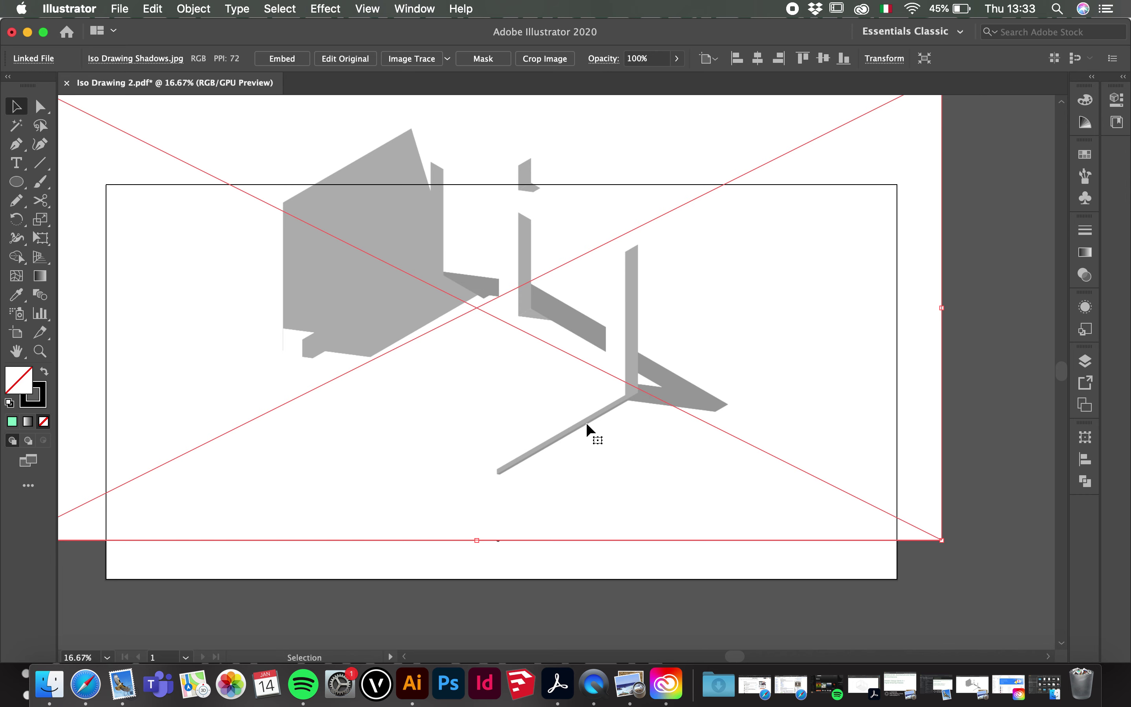
drag(817, 325, 911, 363)
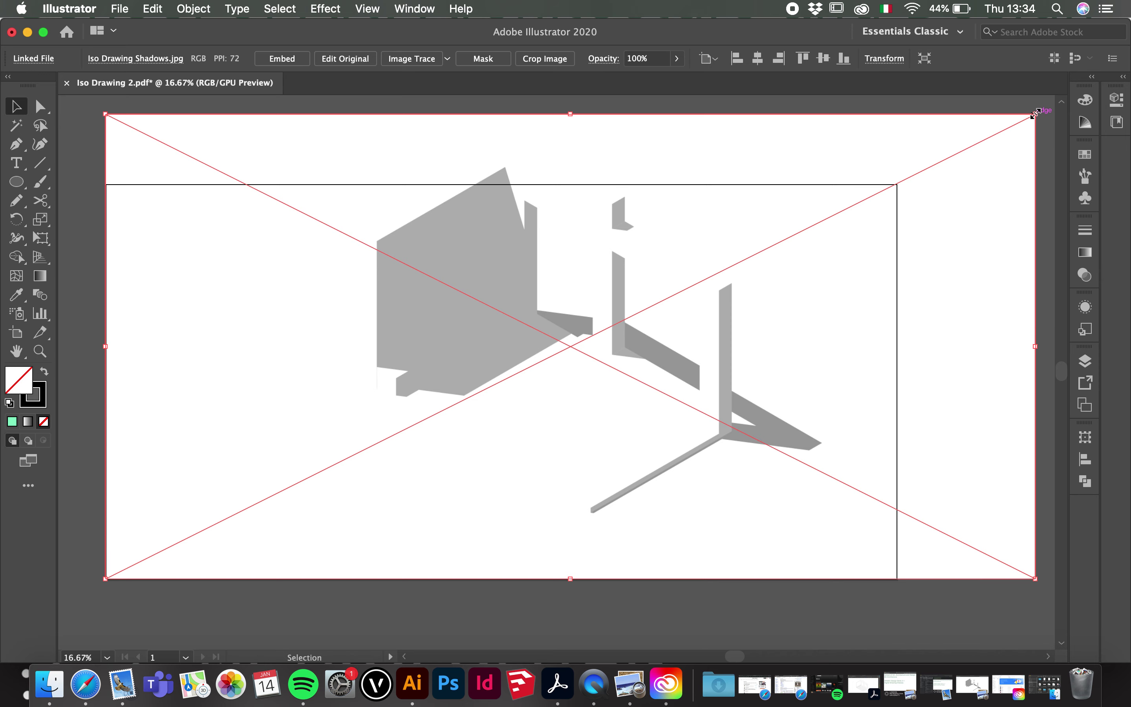
drag(1035, 114, 896, 185)
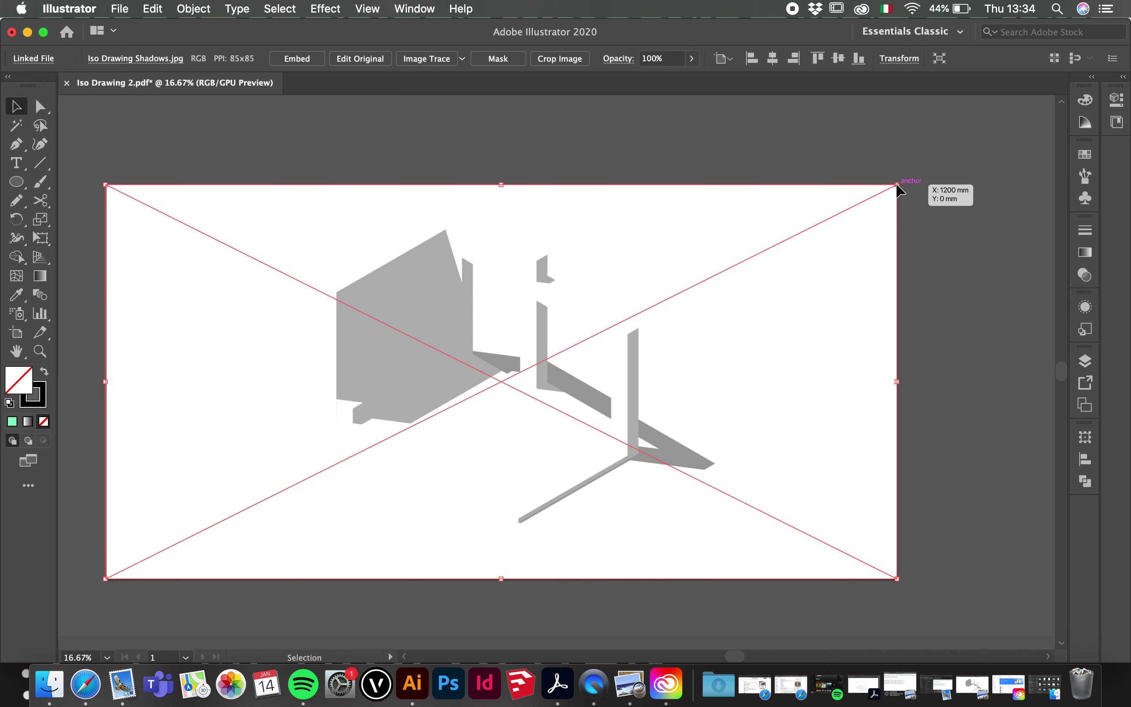
- Cut the placed shadow image from Layer 2
click(1085, 361)
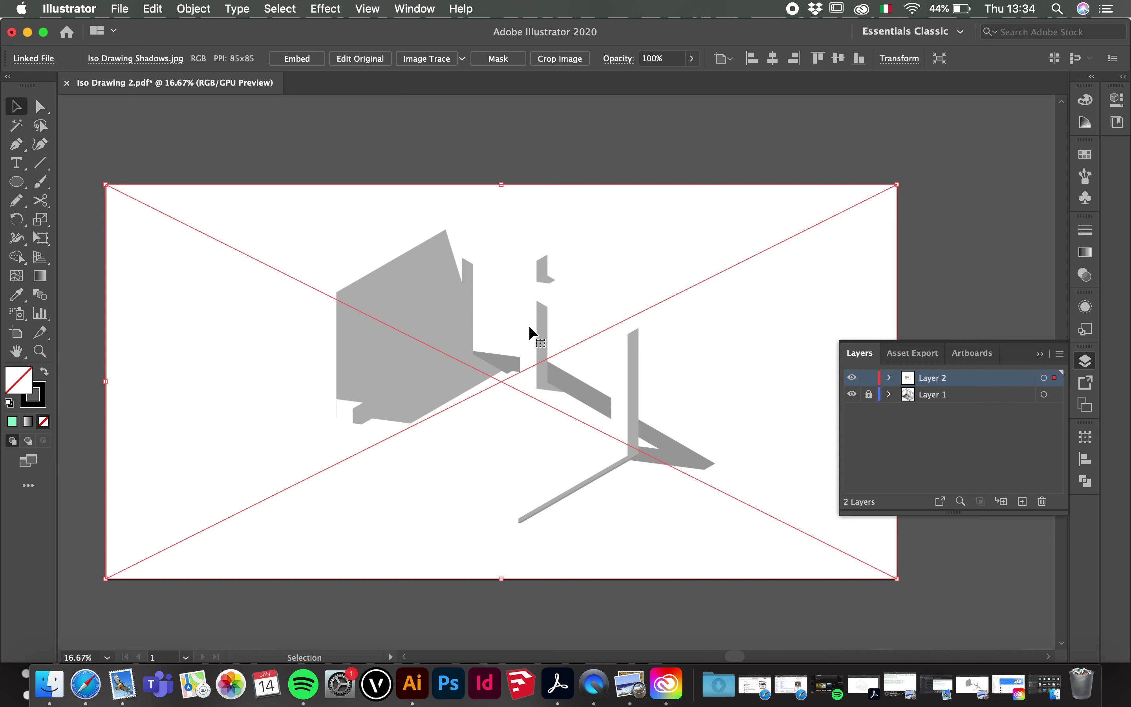
right_click(818, 271)
click(984, 190)
click(153, 8)
click(170, 72)
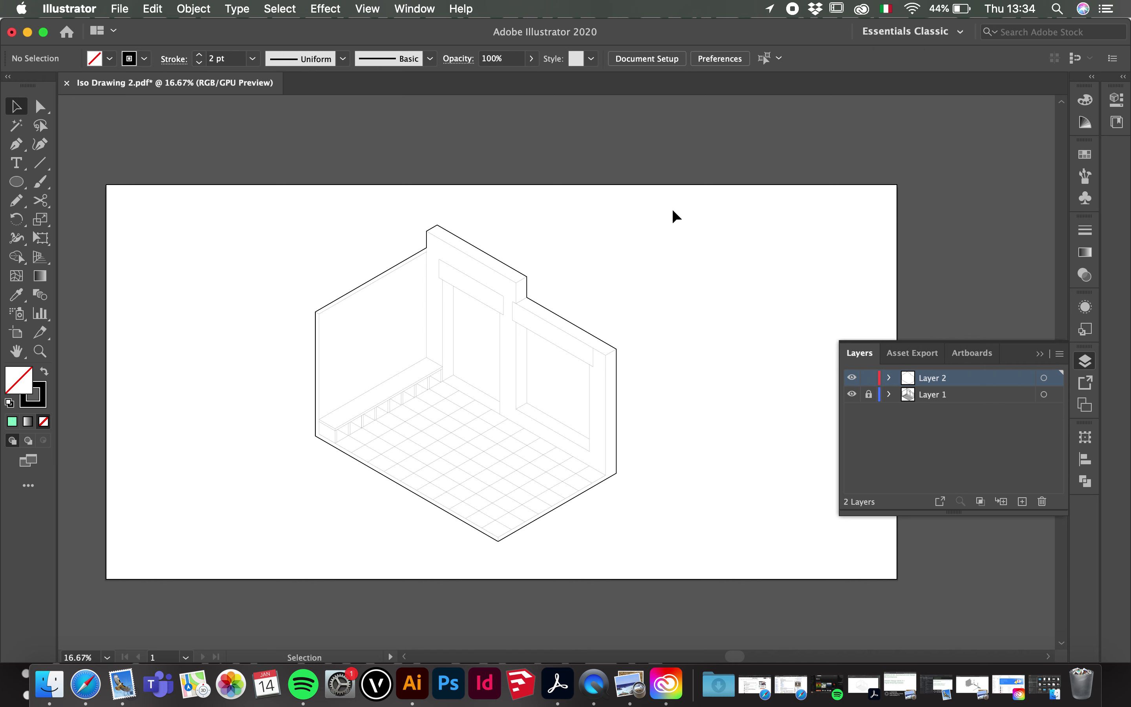
- Lock Layer 2 and paste the shadow image in place on a new Layer 3
click(869, 378)
click(1022, 501)
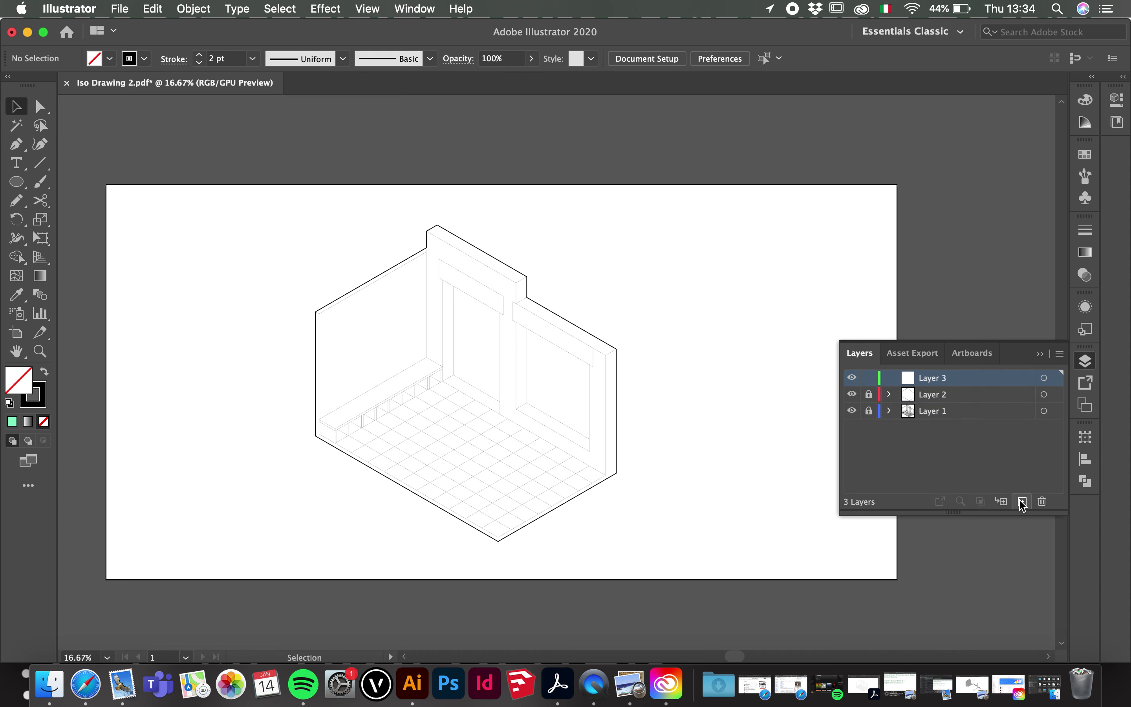
click(155, 9)
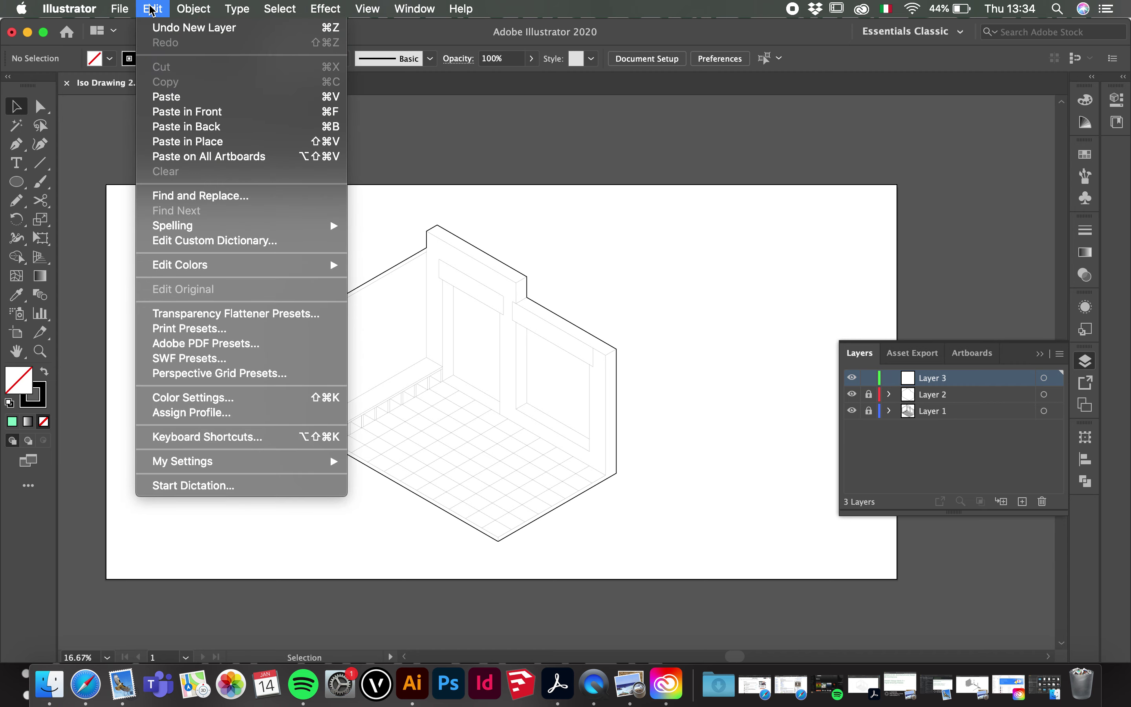
click(247, 141)
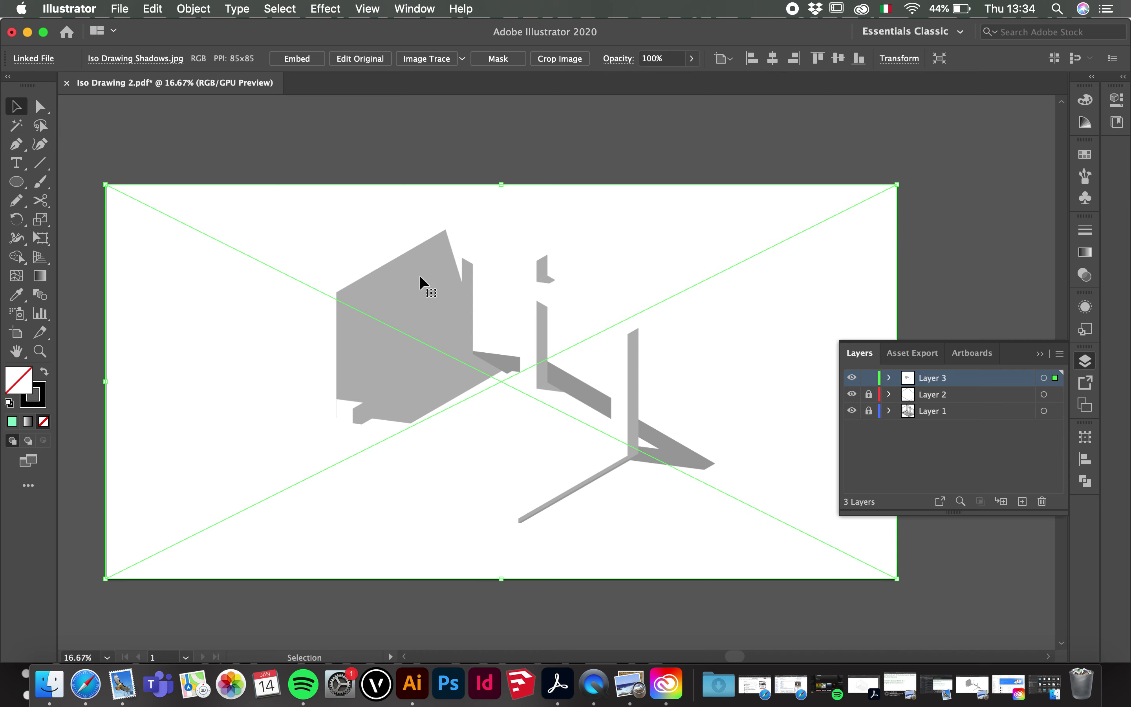
- Select the pasted shadow image and lower its opacity to 73%
click(959, 171)
click(767, 282)
click(696, 57)
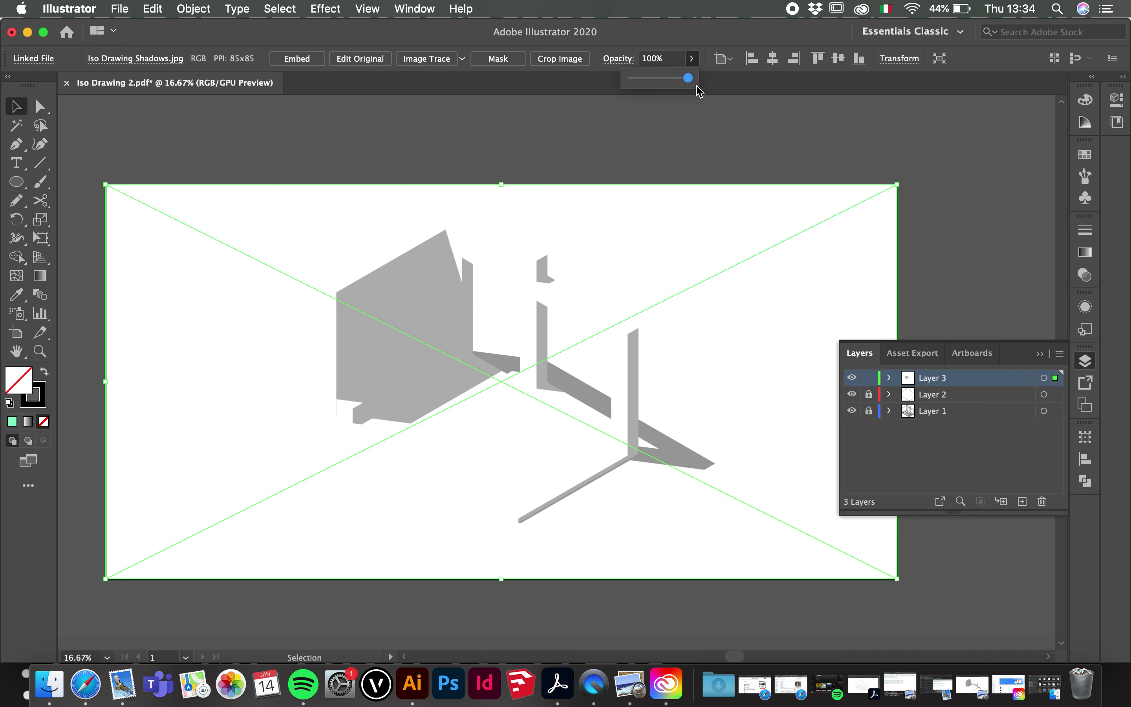
mouse_move(690, 78)
mouse_down()
mouse_move(653, 81)
mouse_move(675, 80)
mouse_up()
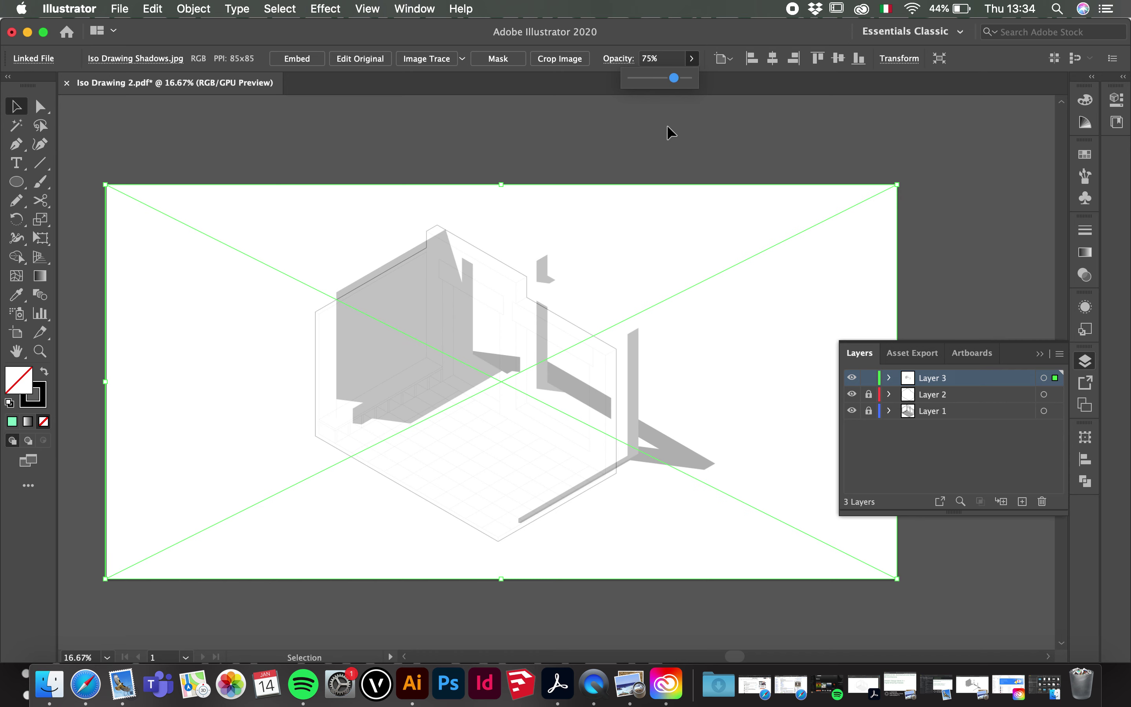
- Move the shadow image over the line drawing and nudge it up until its large shadow meets the left wall's inner top corner
key(Down)
drag(698, 238, 410, 368)
scroll(262, 383, up, 4)
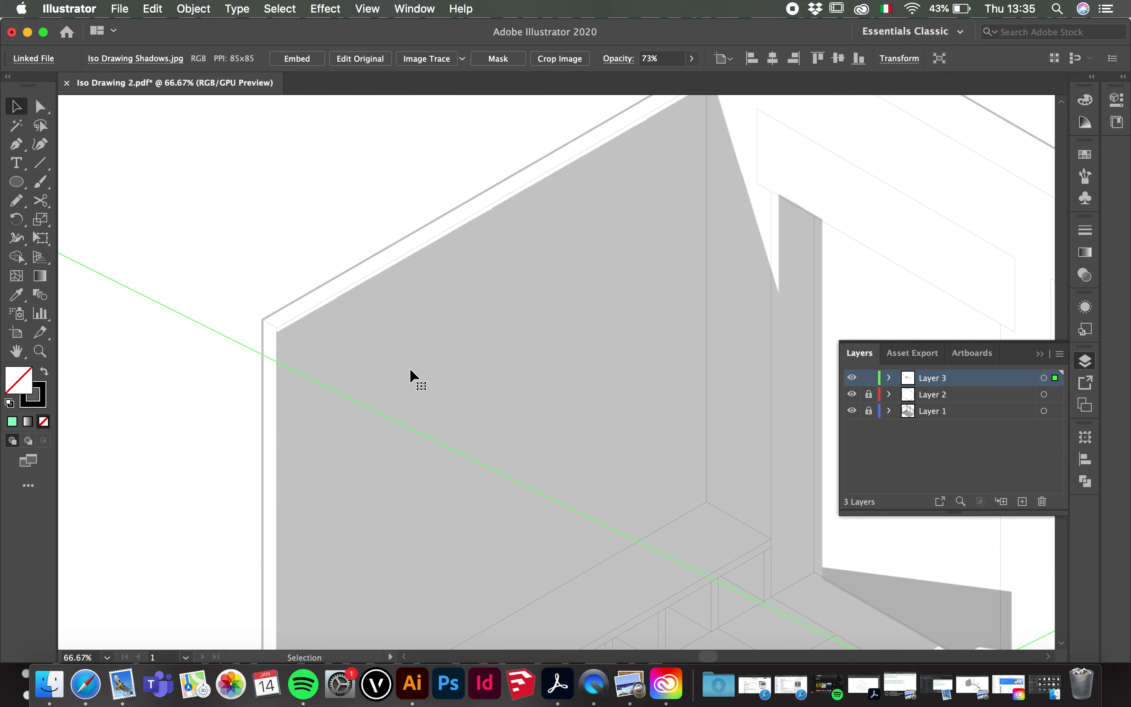
key(Up)
key(Up)
key(Up)
key(Up)
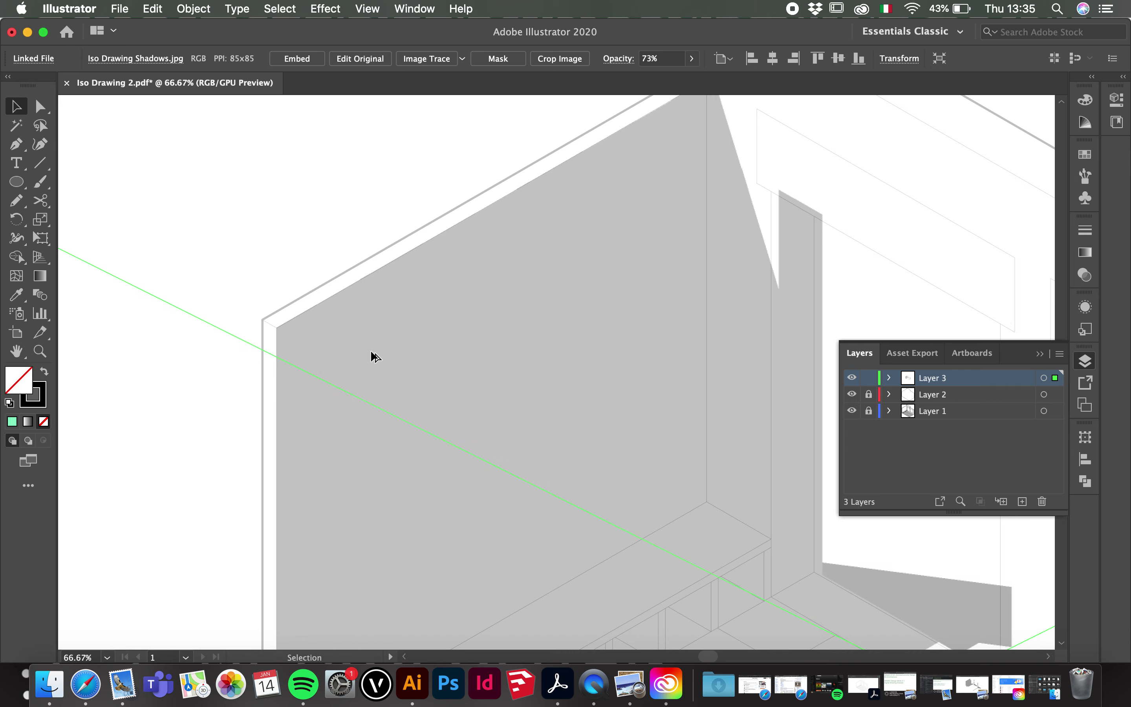
- Compare the shadows with the right wall and try stretching the shadow image slightly wider from its lower-right corner
scroll(369, 355, down, 4)
scroll(645, 538, up, 3)
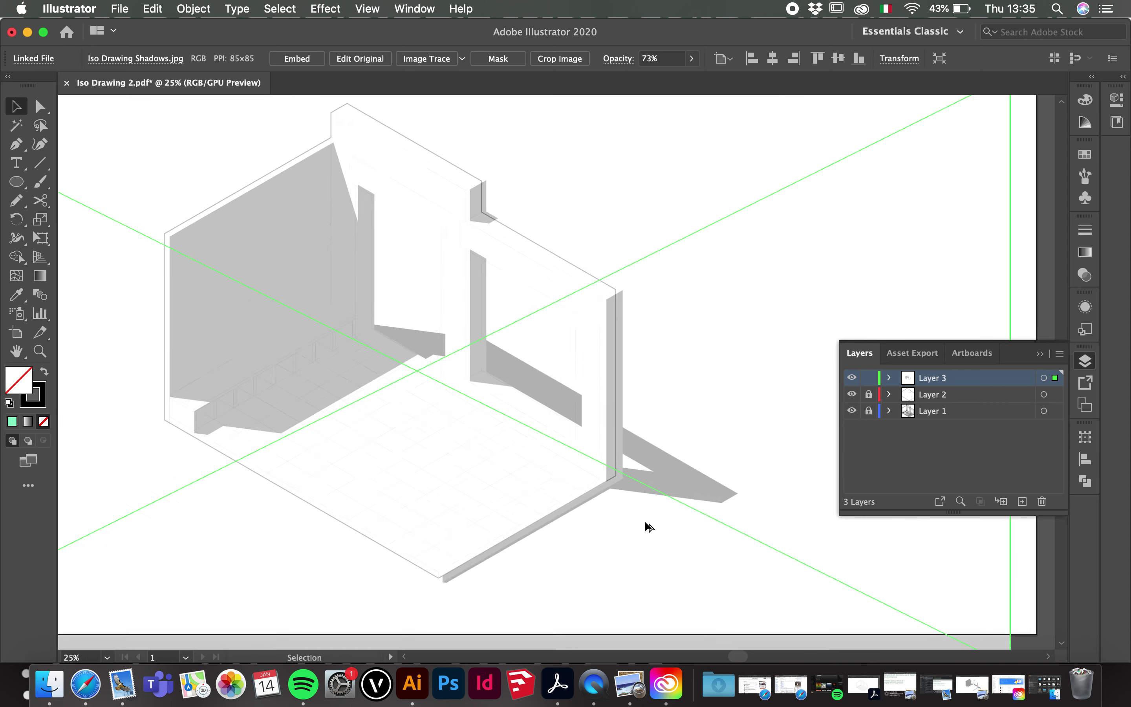
scroll(603, 429, down, 2)
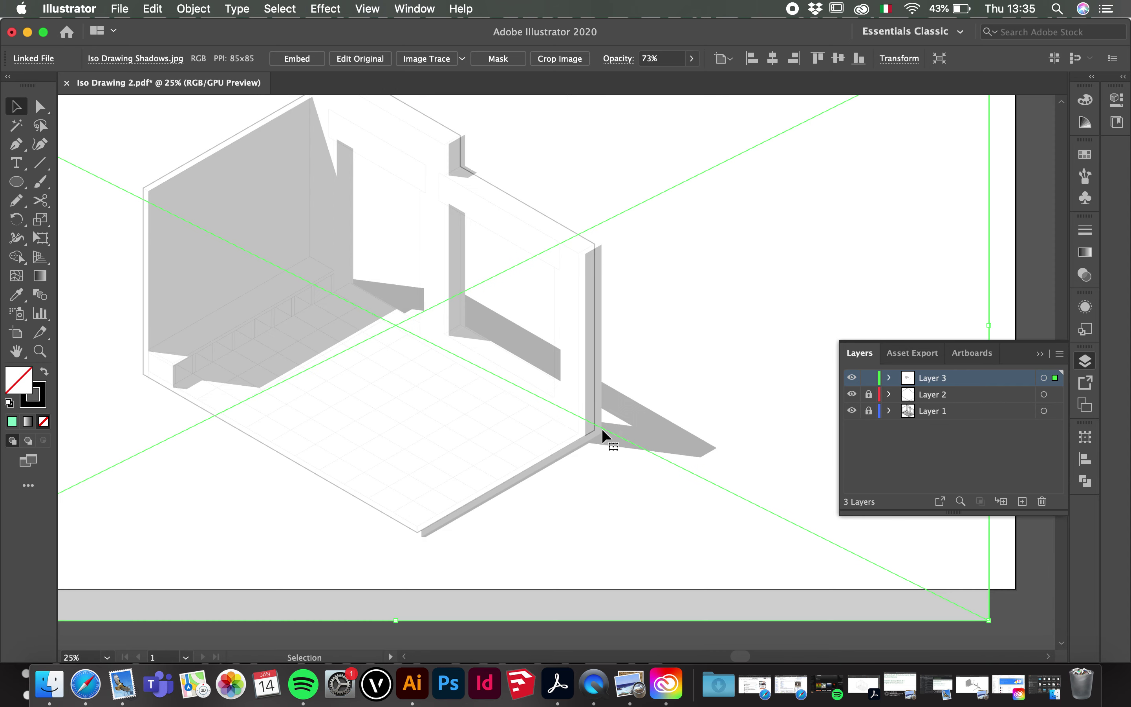
scroll(594, 255, up, 1)
scroll(637, 269, up, 1)
scroll(496, 269, down, 3)
scroll(430, 271, down, 1)
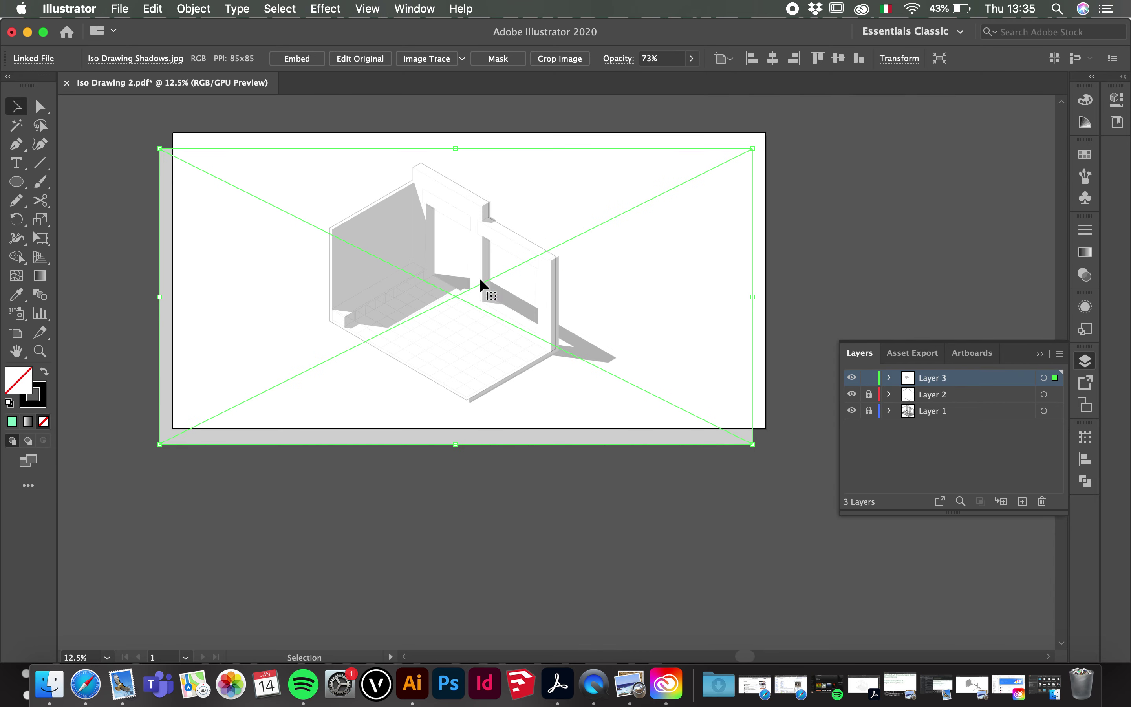
scroll(564, 287, up, 2)
scroll(500, 277, down, 2)
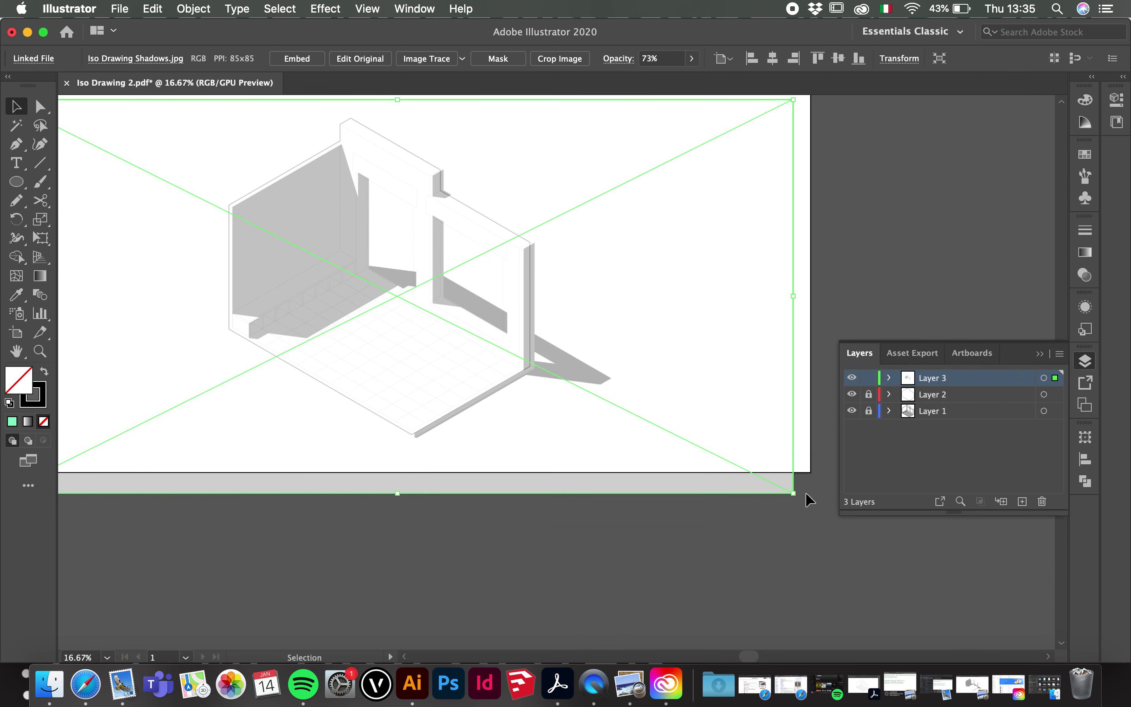
drag(793, 494, 799, 502)
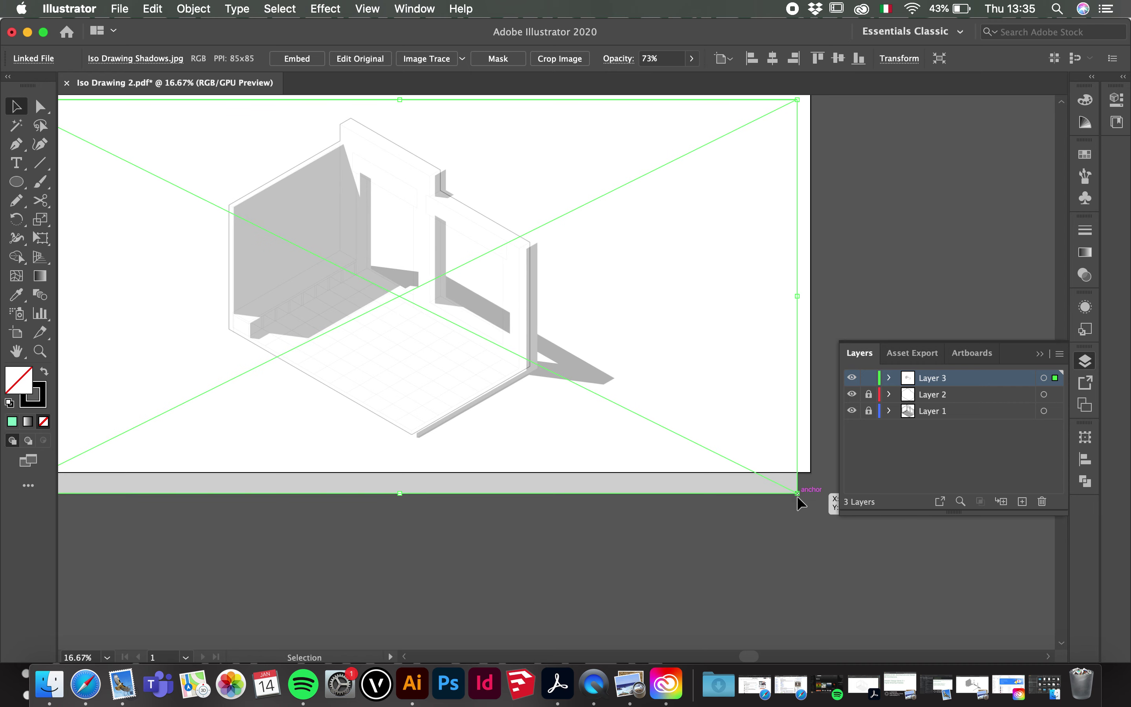
- Narrow the shadow image slightly from its lower-right corner to bring its shadows closer to the right wall
scroll(533, 270, up, 5)
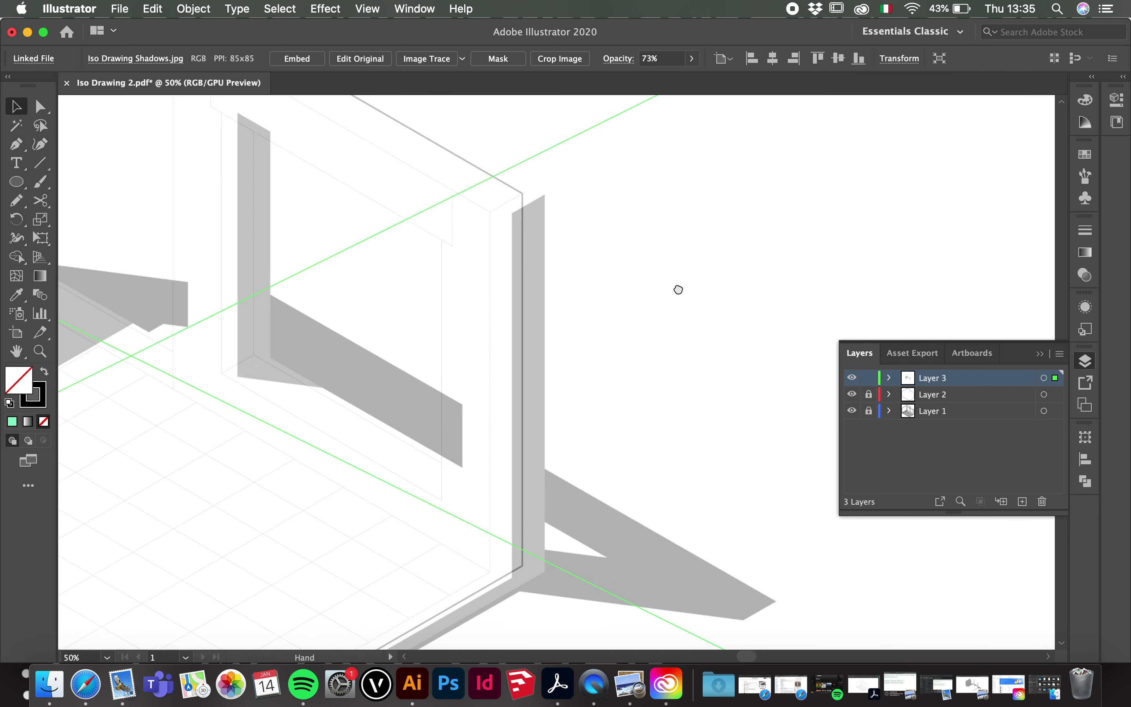
scroll(608, 280, right, 3)
scroll(636, 388, down, 3)
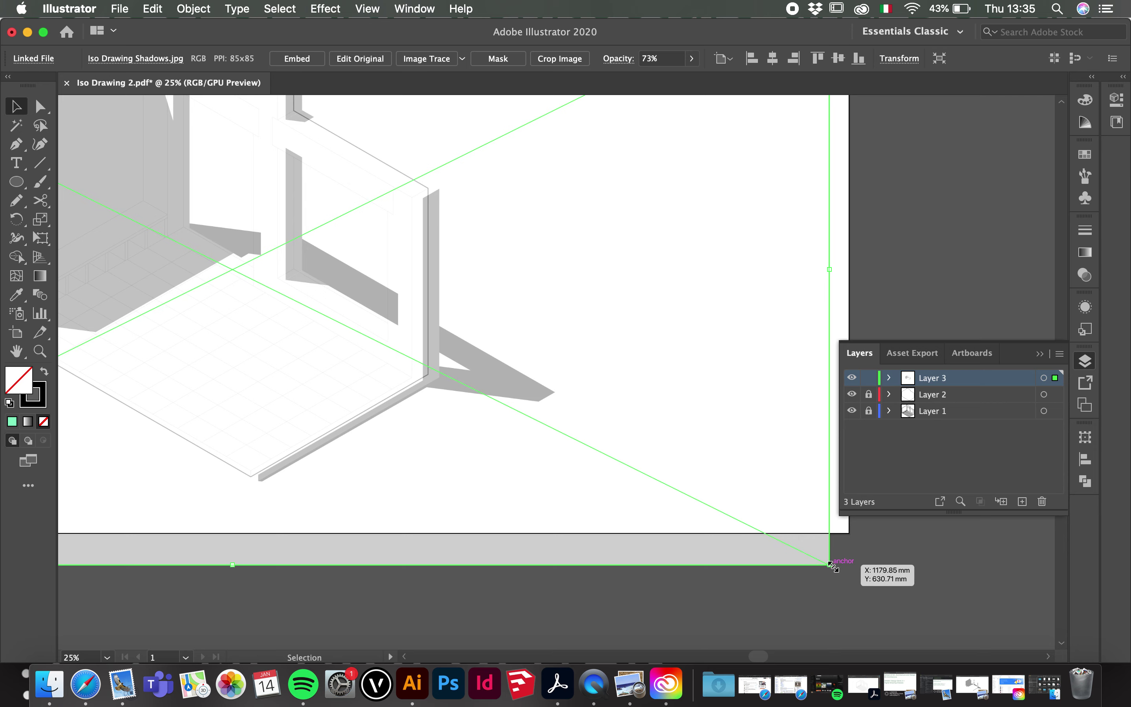
drag(833, 567, 816, 560)
- Nudge the shadow image down and to the right until its large shadow fits the left wall's inner edges
drag(469, 308, 815, 437)
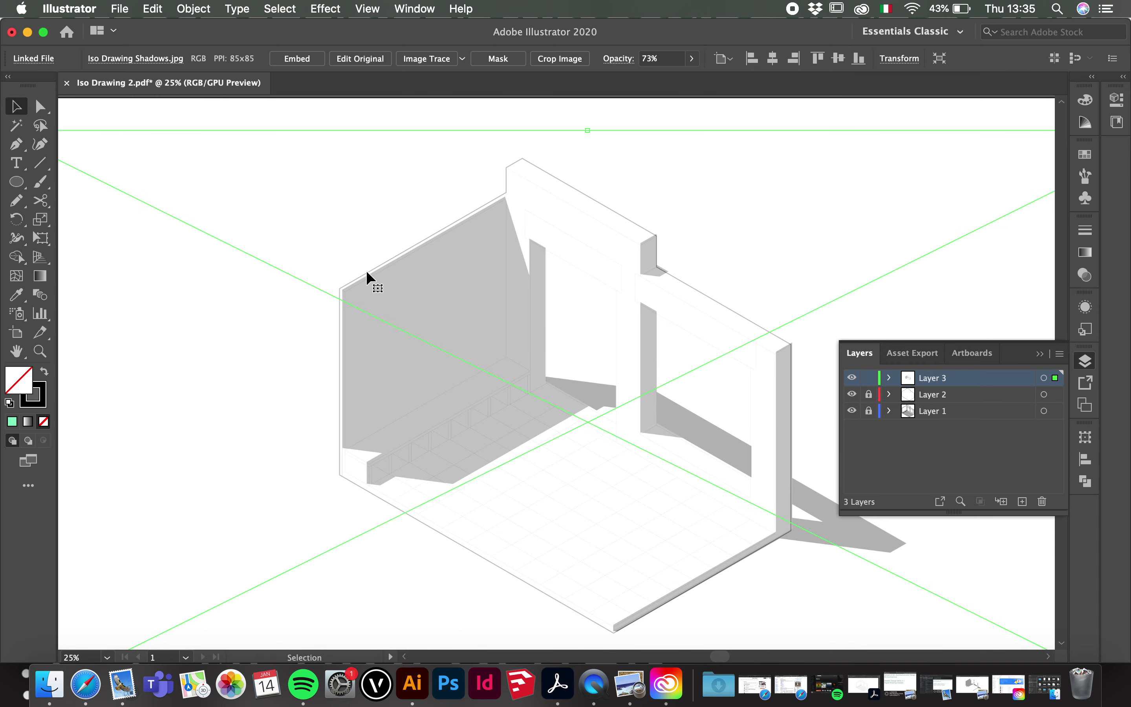
scroll(380, 283, up, 2)
key(Down)
key(Down)
key(Down)
key(Down)
key(Right)
key(Right)
key(Right)
key(Right)
key(Right)
key(Down)
key(Down)
key(Down)
key(Down)
key(Right)
key(Right)
key(Right)
key(Right)
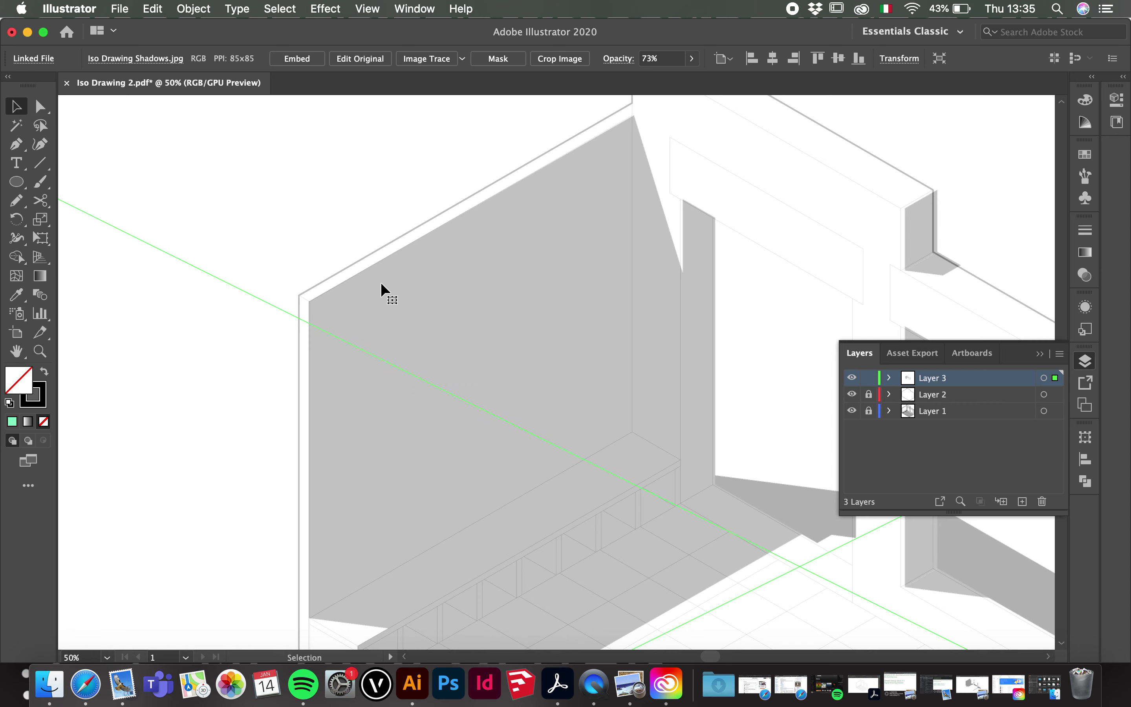
- Compare the shadows with the doorway and right wall, and scale the shadow image down slightly from its lower-right corner
scroll(429, 303, right, 10)
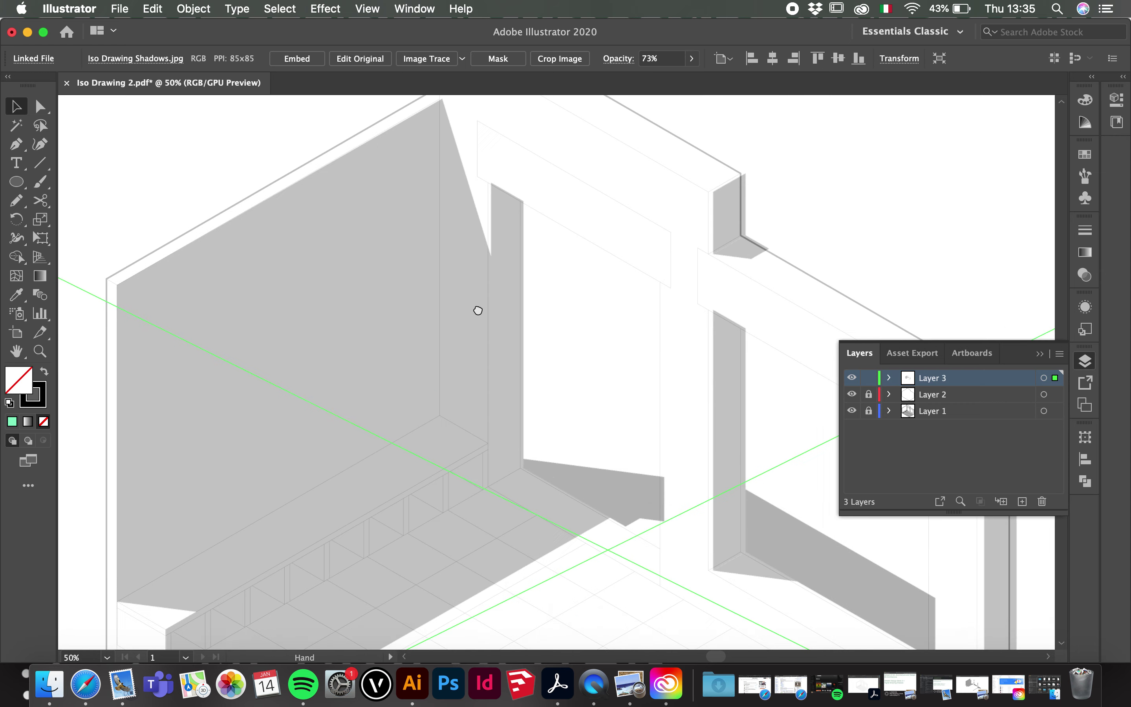
scroll(460, 176, up, 6)
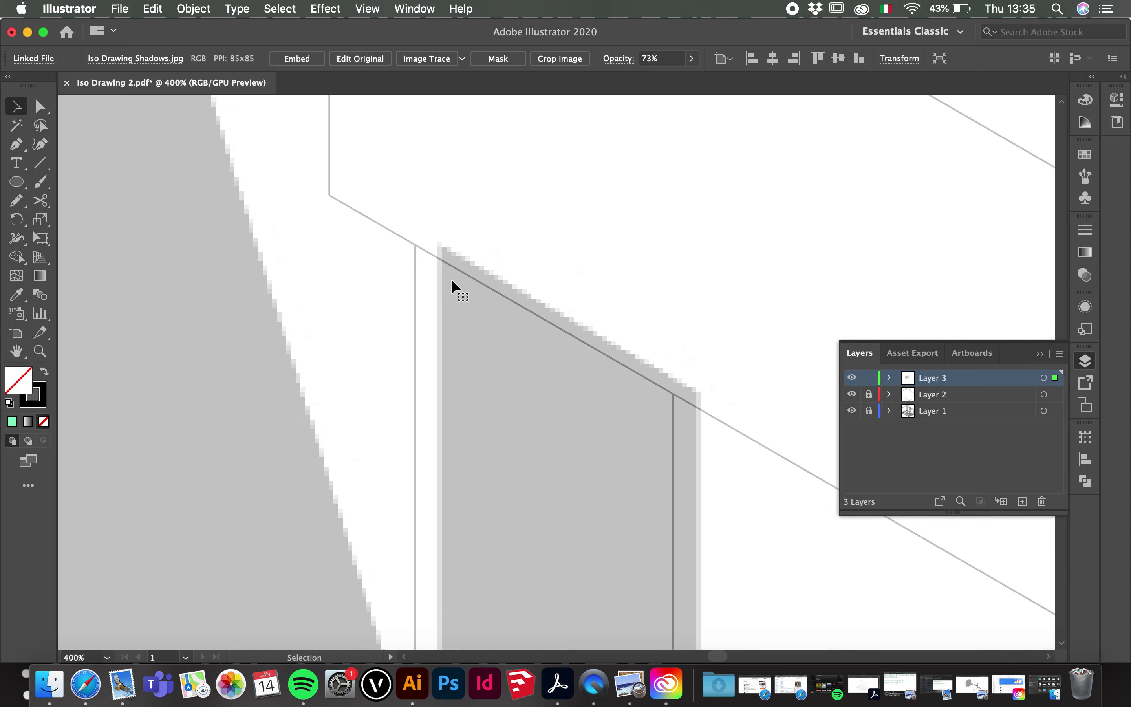
scroll(367, 205, down, 8)
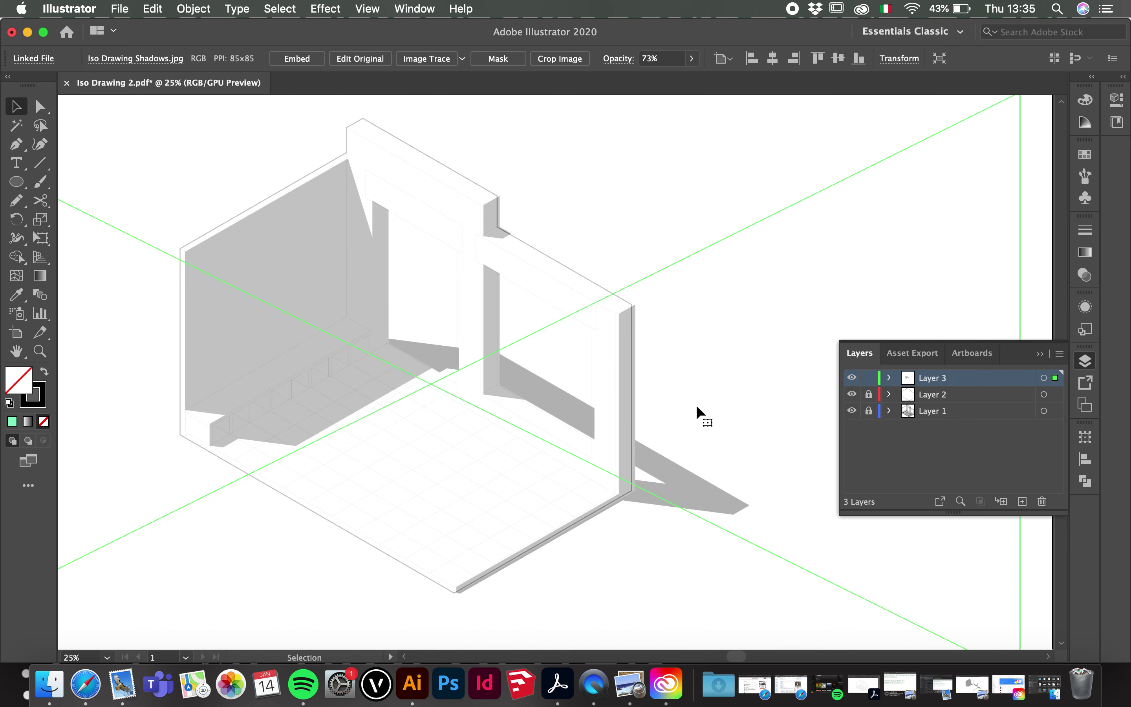
scroll(663, 333, up, 1)
drag(710, 462, 402, 140)
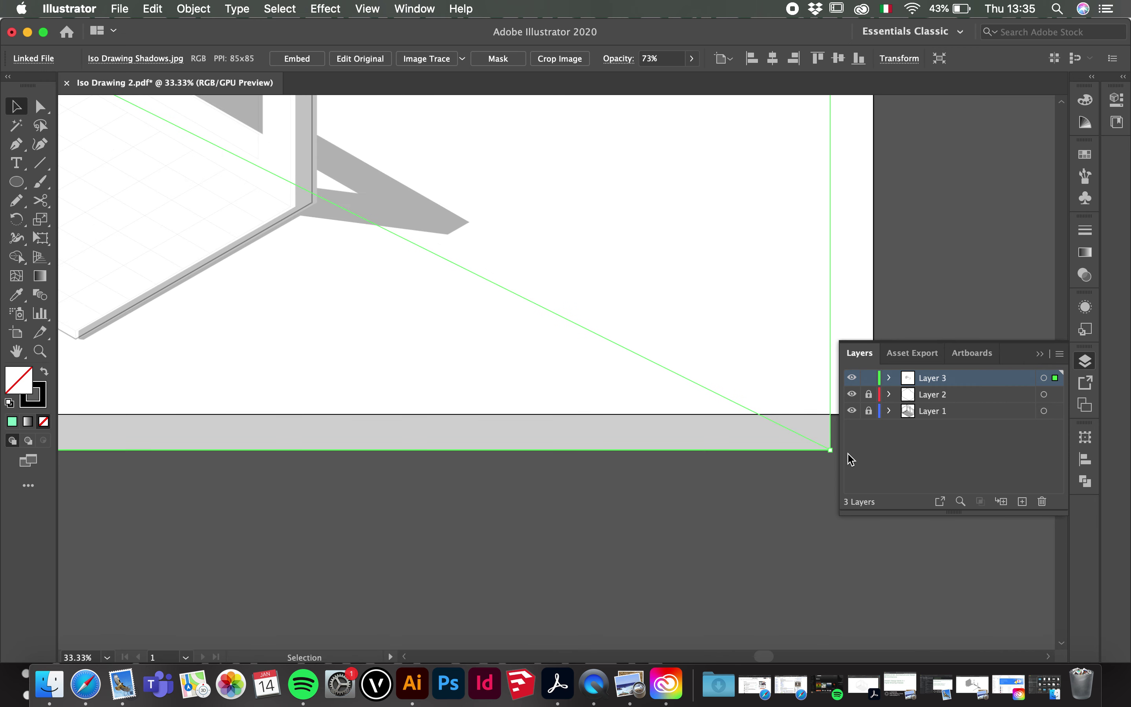
mouse_move(831, 452)
mouse_down()
mouse_move(772, 407)
mouse_move(872, 467)
mouse_move(851, 461)
mouse_move(853, 477)
mouse_move(827, 466)
mouse_up()
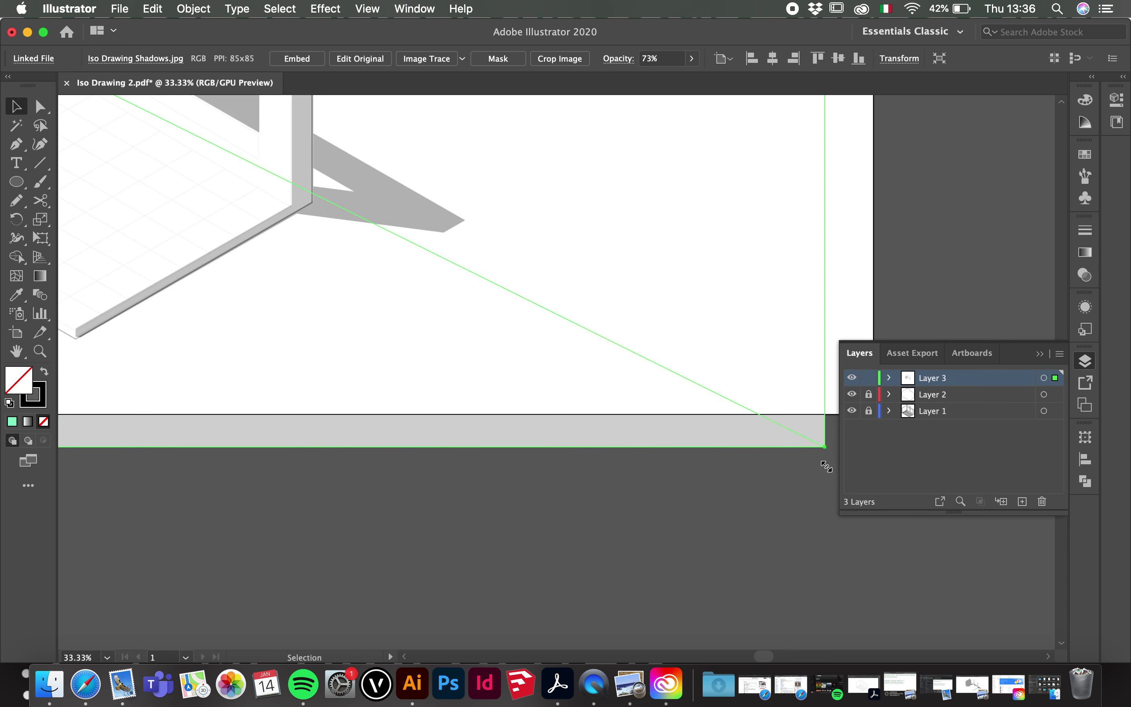
- Compare the shadow overlay with the upper wall edges and fine-tune the shadow image's size from its upper-left corner
scroll(378, 185, up, 10)
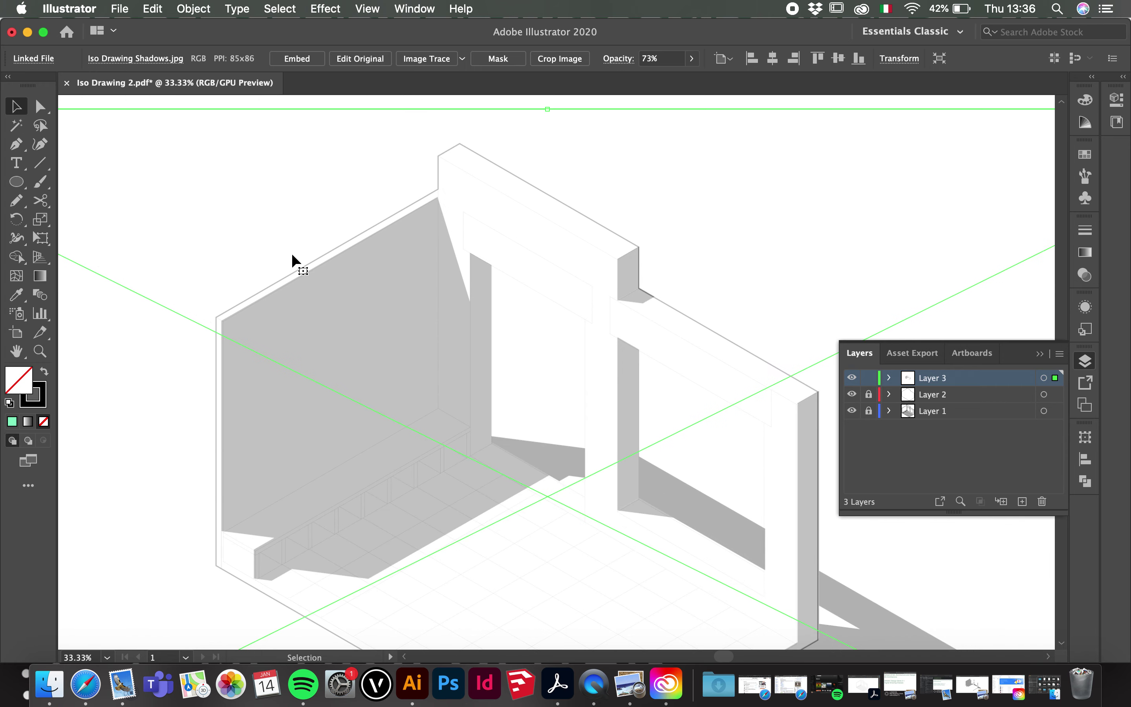
scroll(293, 338, up, 5)
scroll(452, 291, down, 8)
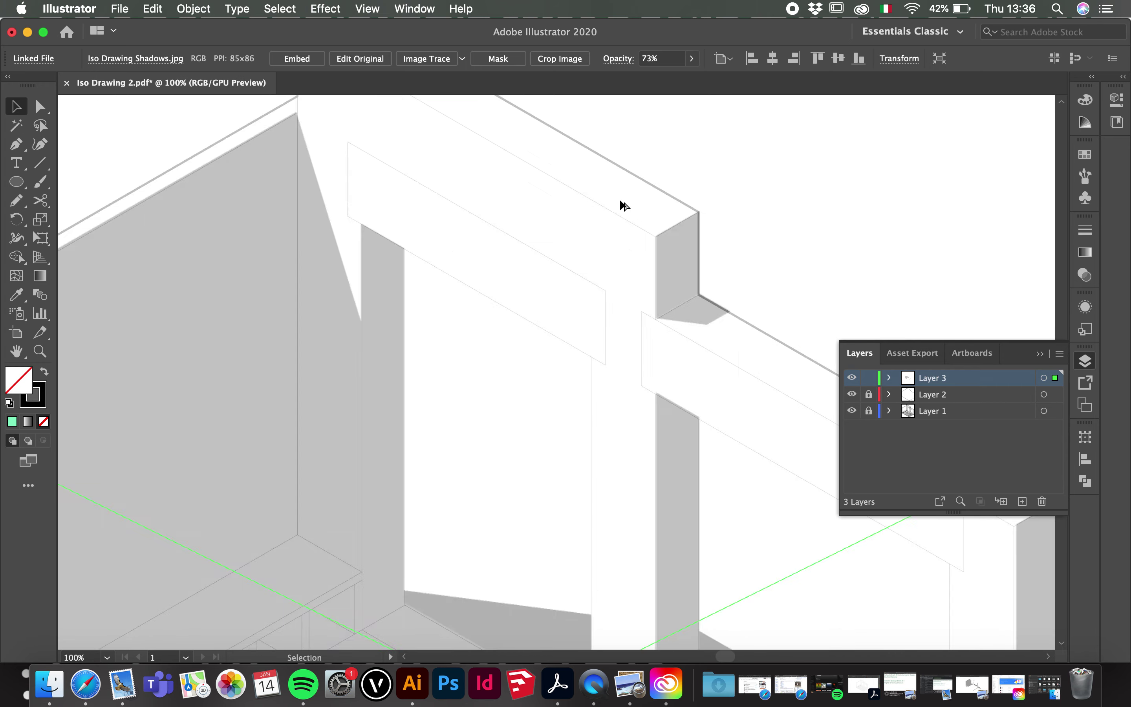
scroll(329, 206, up, 5)
scroll(339, 253, down, 8)
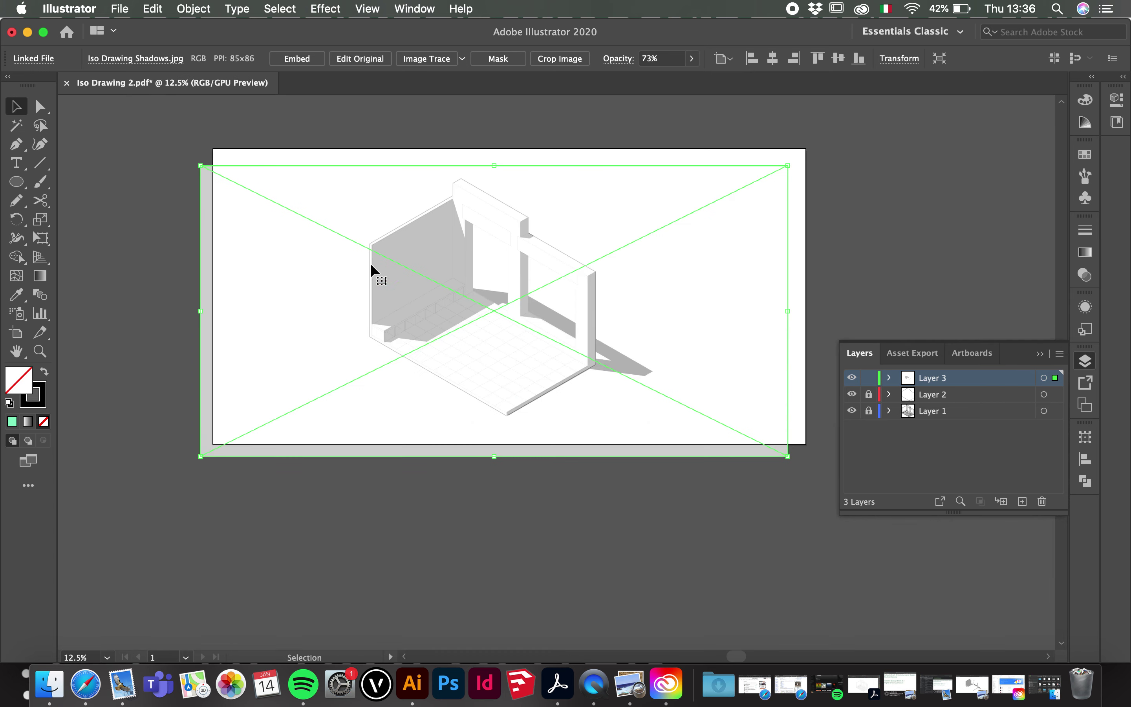
scroll(252, 174, up, 2)
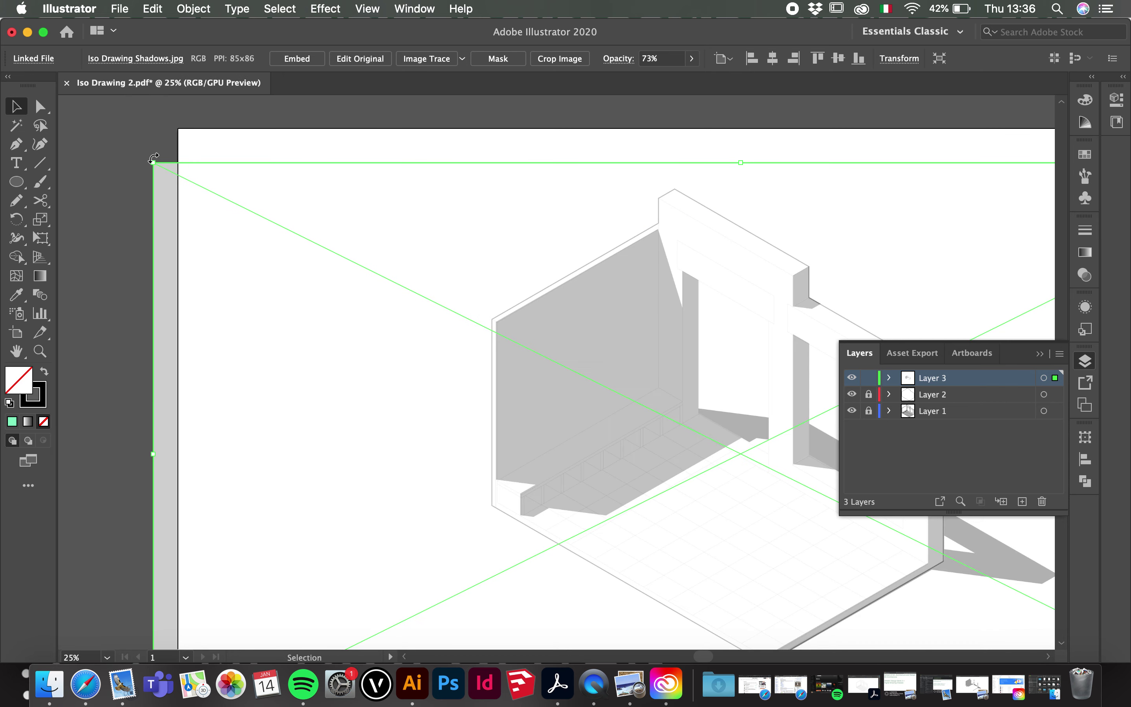
drag(155, 161, 157, 164)
drag(158, 164, 159, 165)
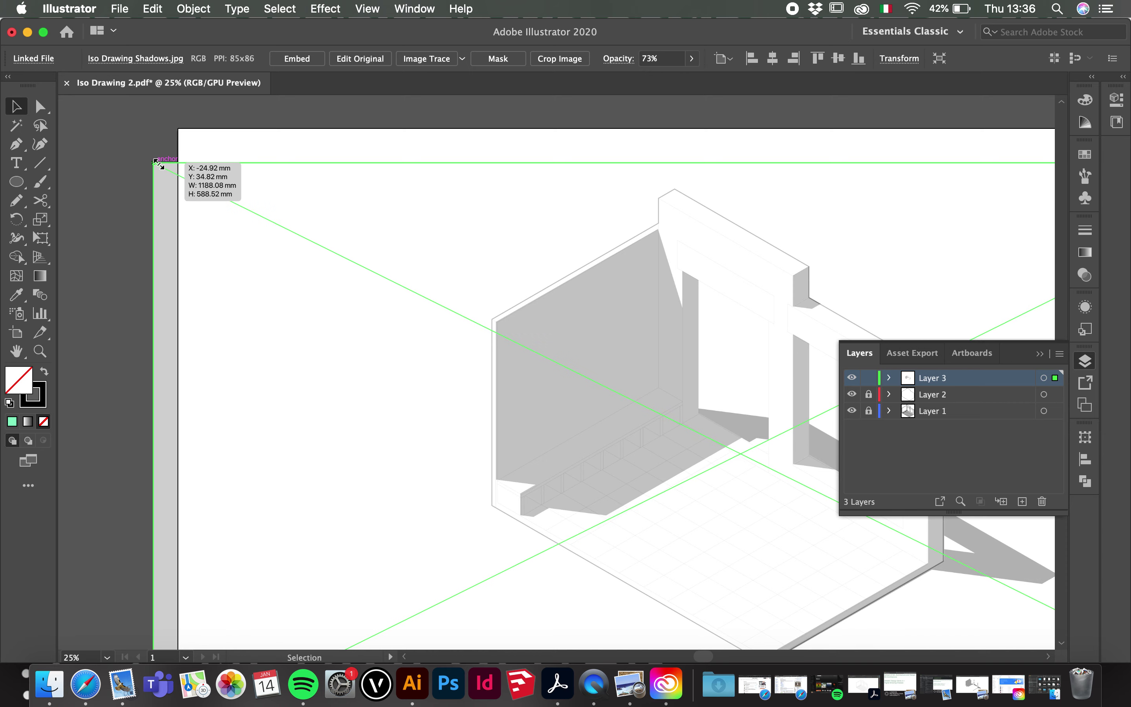
- Check the shadows along the right wall and floor edge, and fine-tune the shadow image's size from its lower-right corner
scroll(515, 376, down, 5)
scroll(515, 376, right, 8)
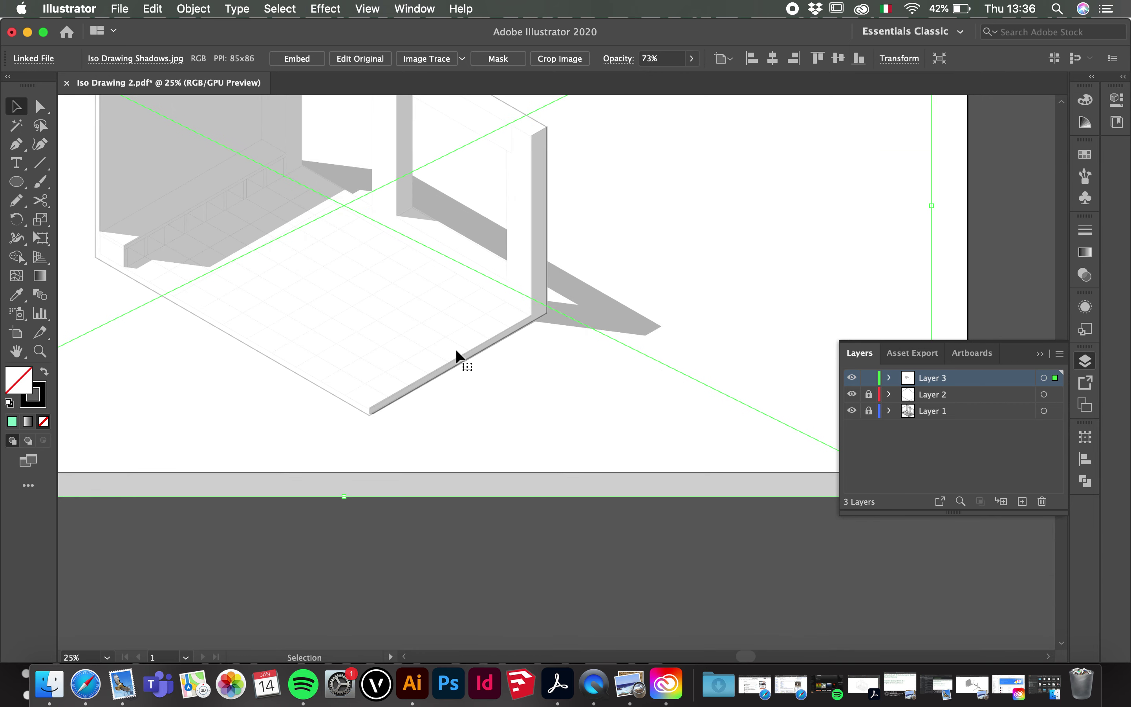
key(super+equal)
key(super+equal)
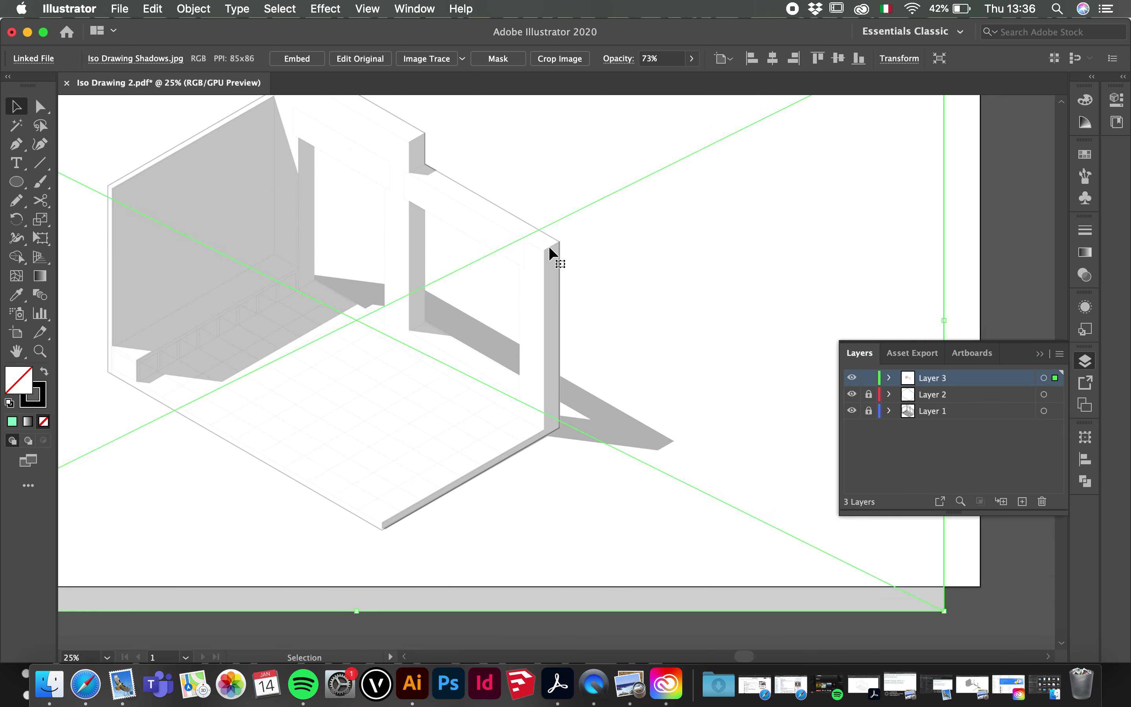
scroll(549, 246, up, 3)
scroll(382, 211, down, 4)
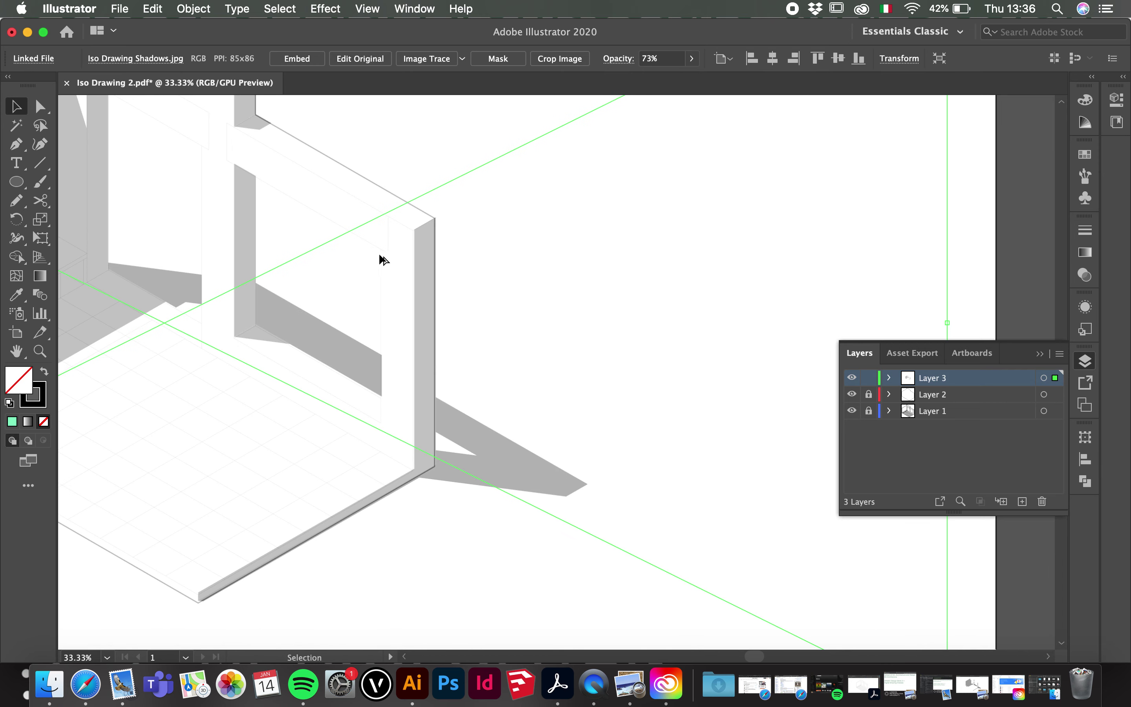
scroll(457, 405, down, 3)
scroll(667, 464, up, 3)
scroll(514, 397, left, 2)
drag(363, 328, 731, 429)
click(1040, 354)
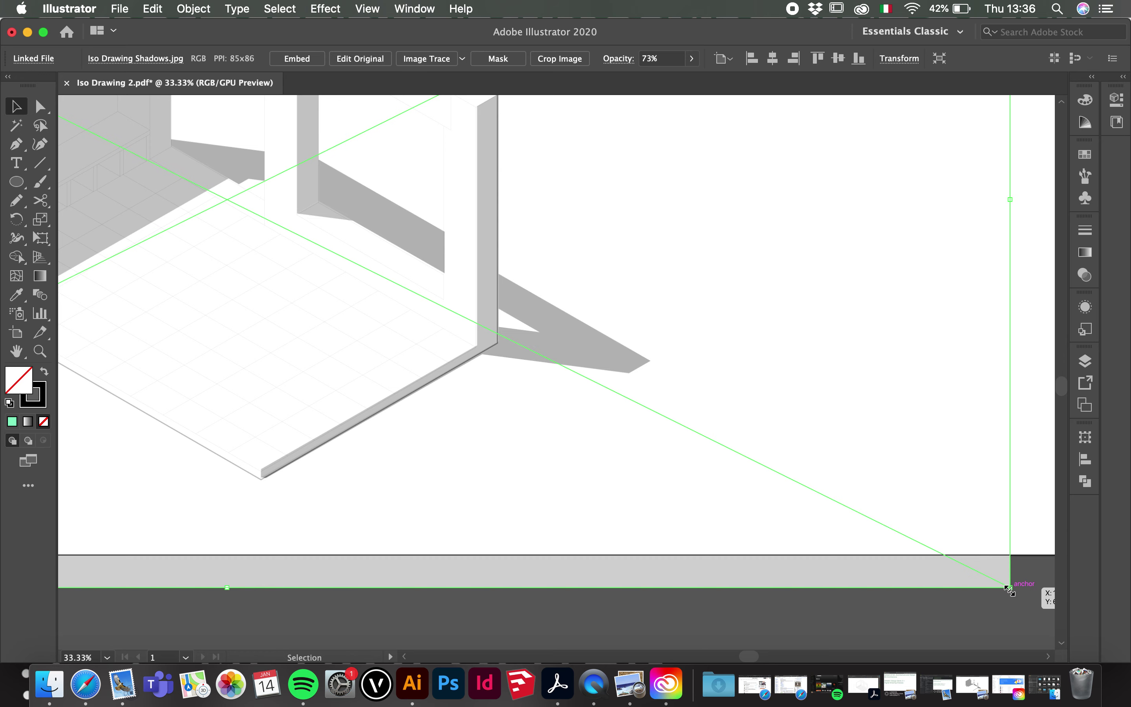
drag(1011, 590, 1012, 594)
scroll(429, 199, up, 10)
scroll(429, 200, left, 5)
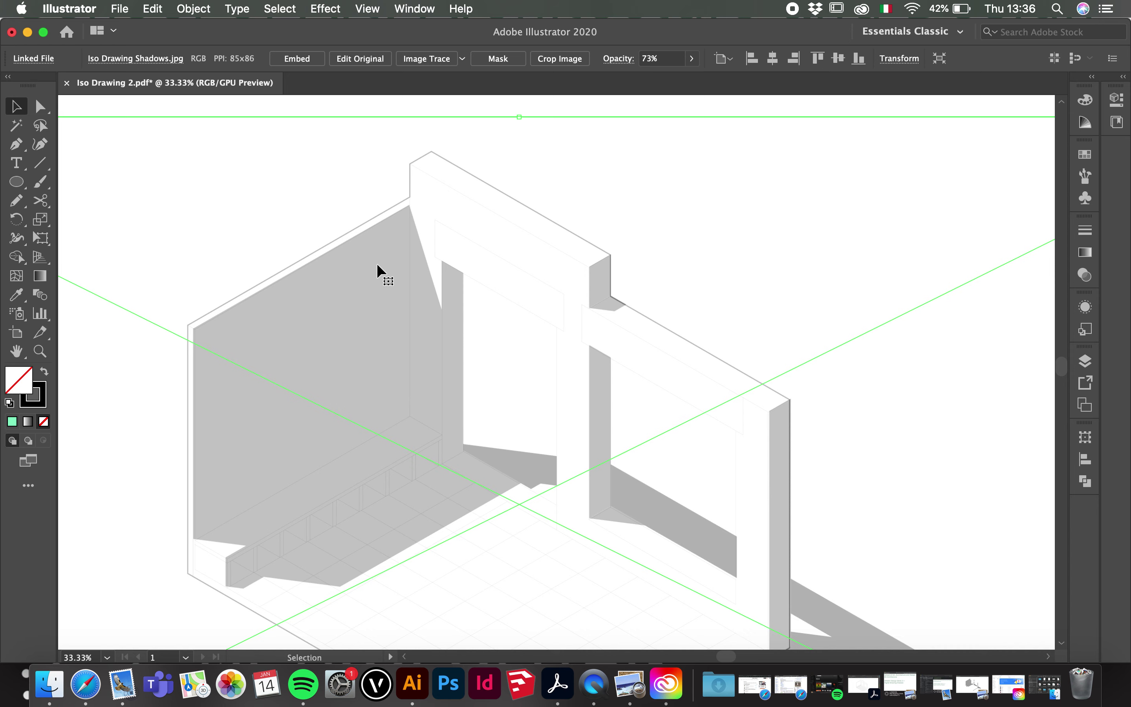
scroll(376, 264, down, 3)
- Lock the shadow image's layer and add a new layer above it
click(909, 265)
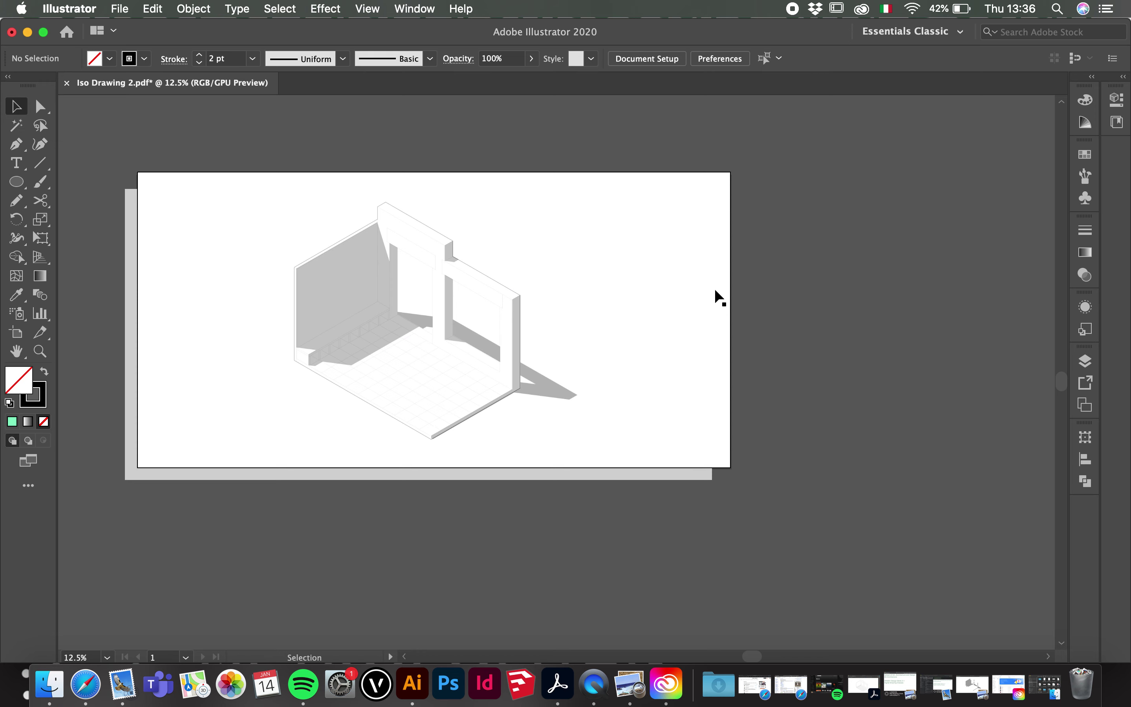
click(626, 193)
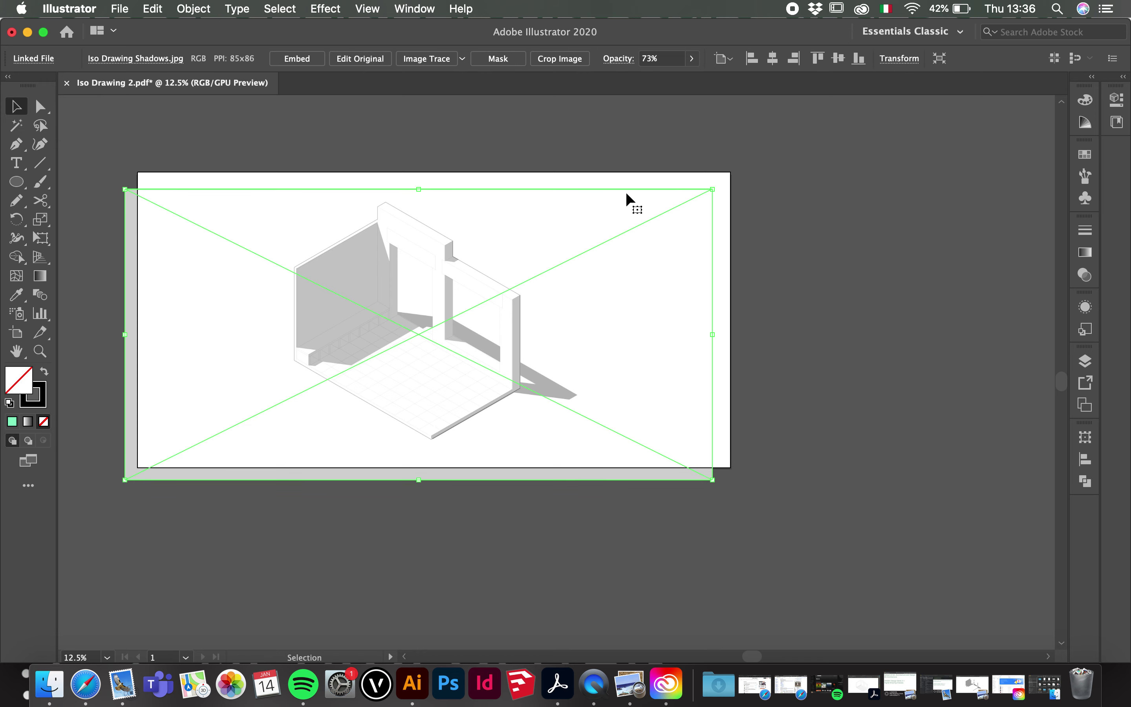
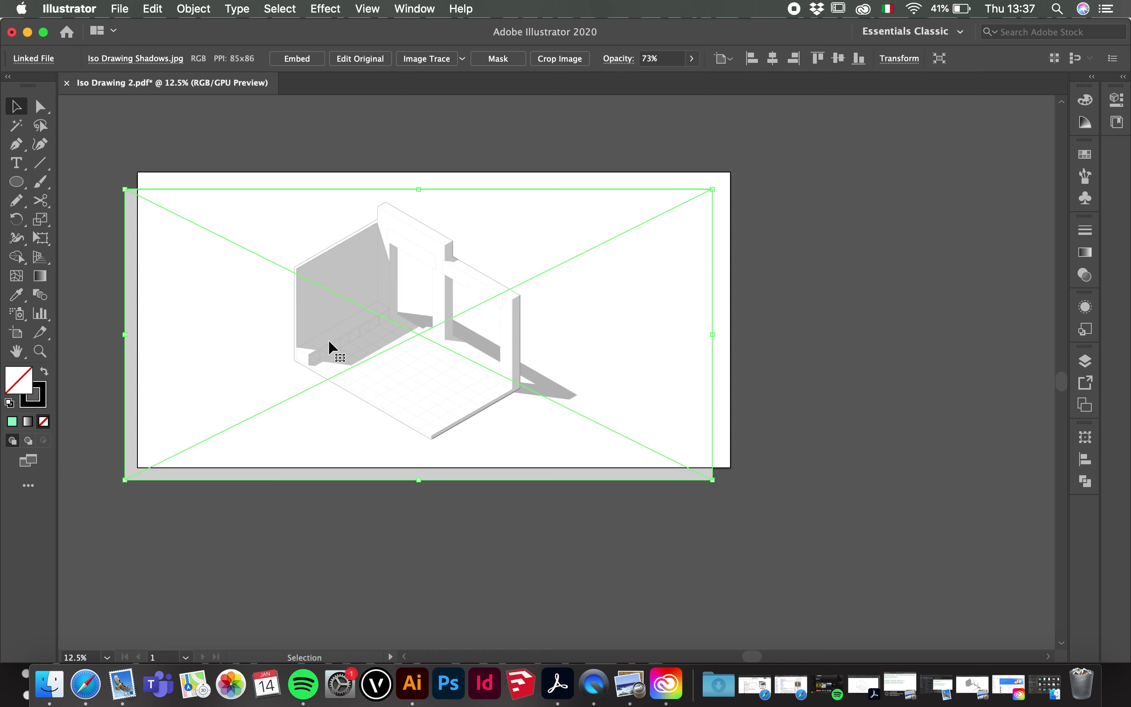
click(1086, 361)
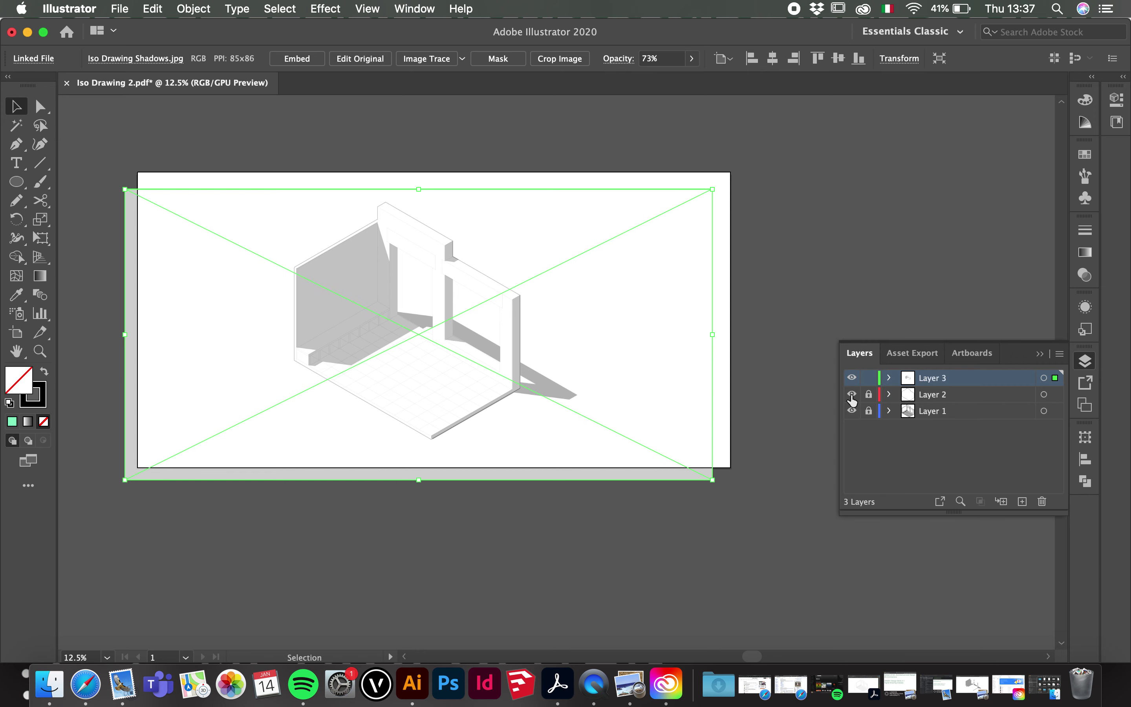
click(869, 379)
click(1023, 502)
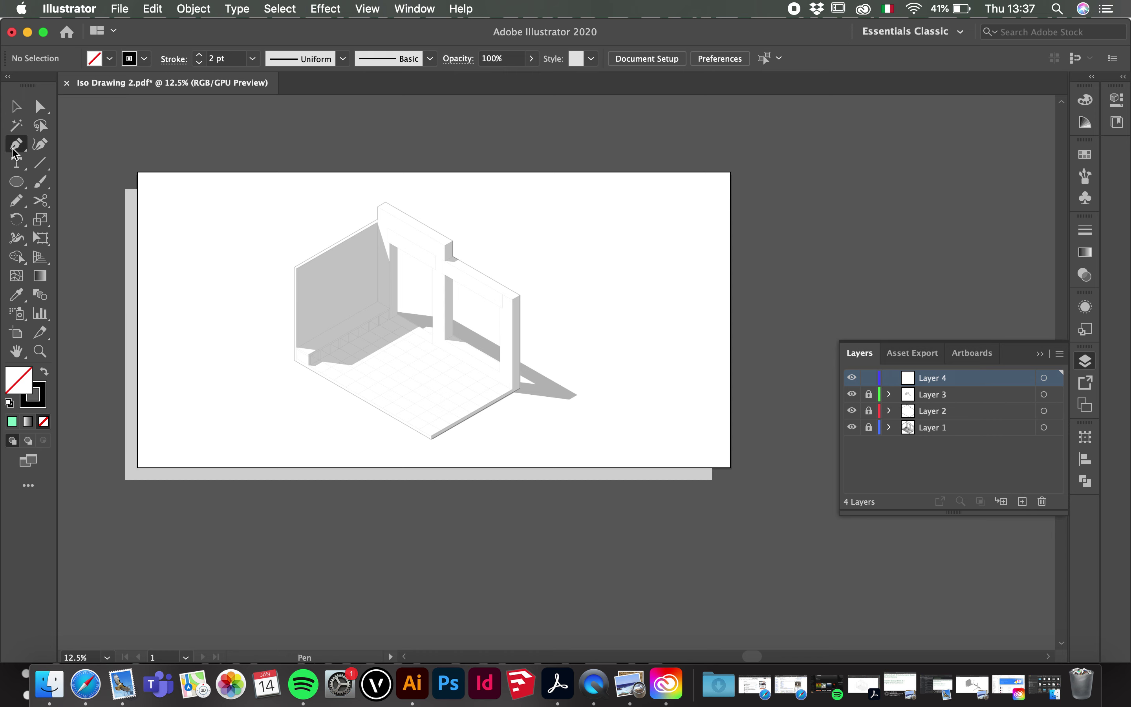
- Start a Pen path at the left wall's inner top corner and draw it about 160 mm down to the bench's back corner
scroll(303, 316, up, 4)
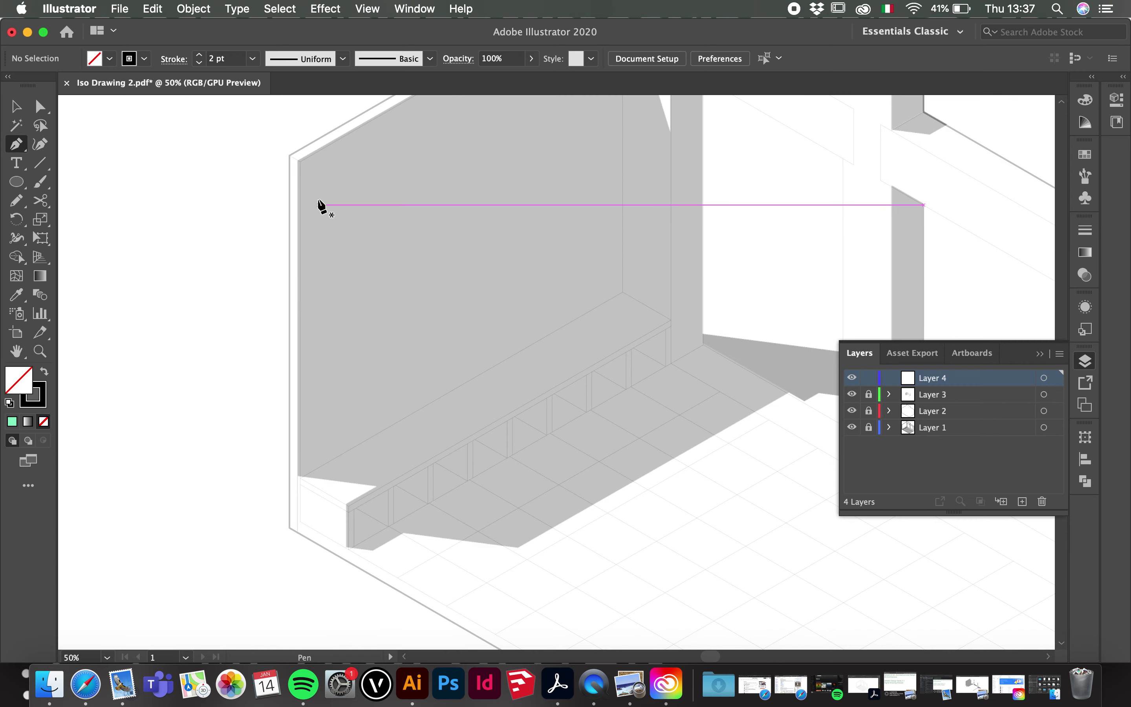
scroll(311, 176, up, 2)
scroll(292, 153, up, 3)
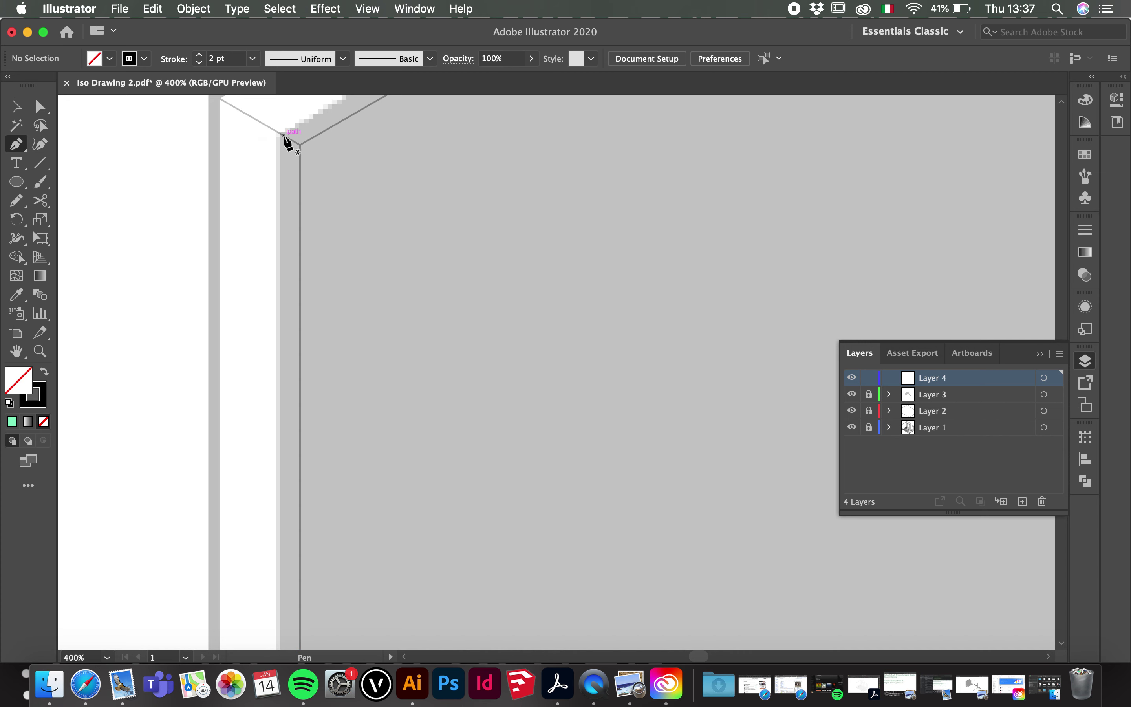
scroll(284, 136, down, 1)
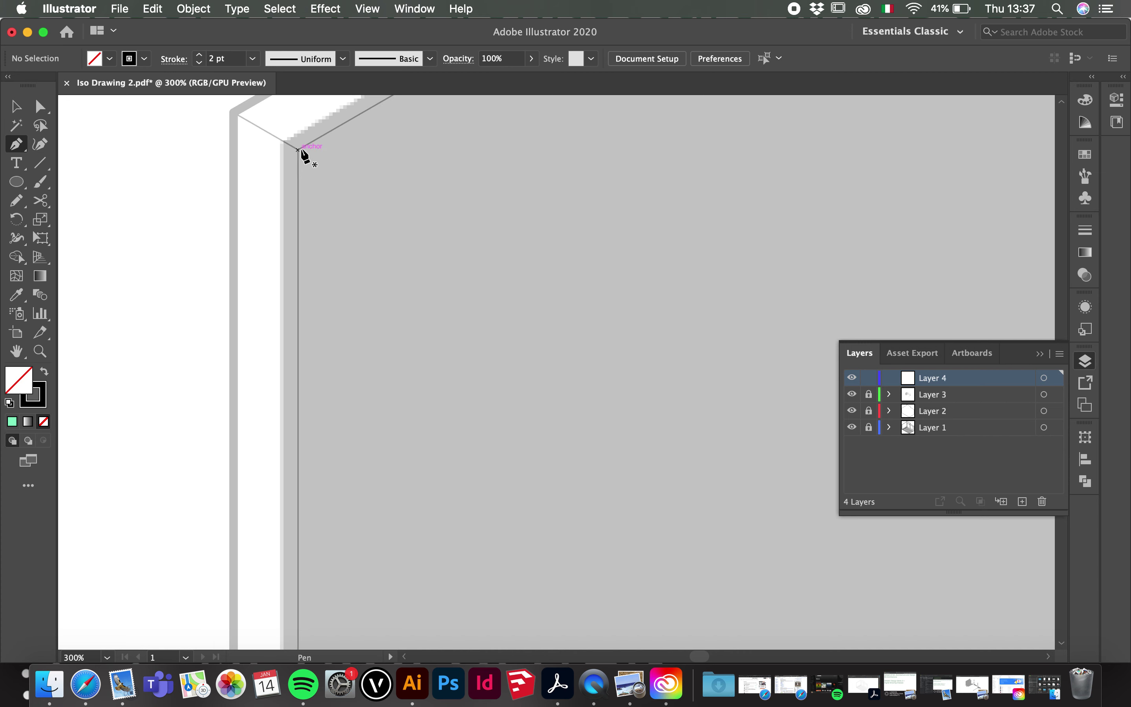
click(298, 149)
scroll(313, 170, down, 5)
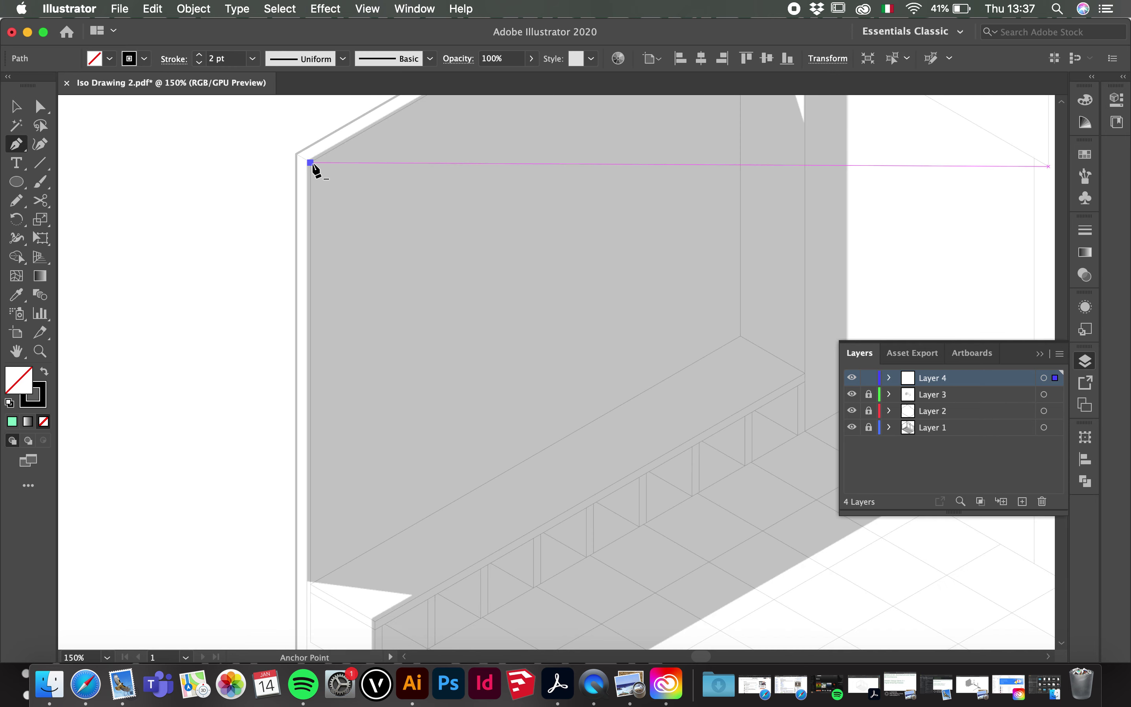
scroll(323, 377, up, 3)
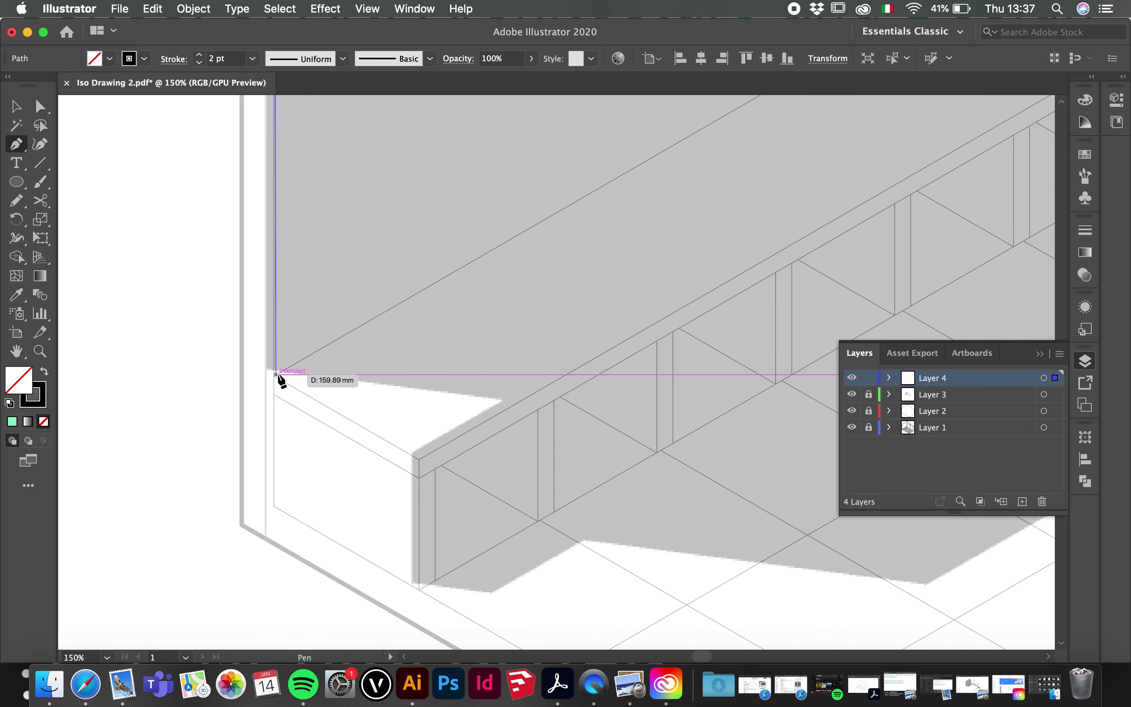
scroll(278, 378, up, 2)
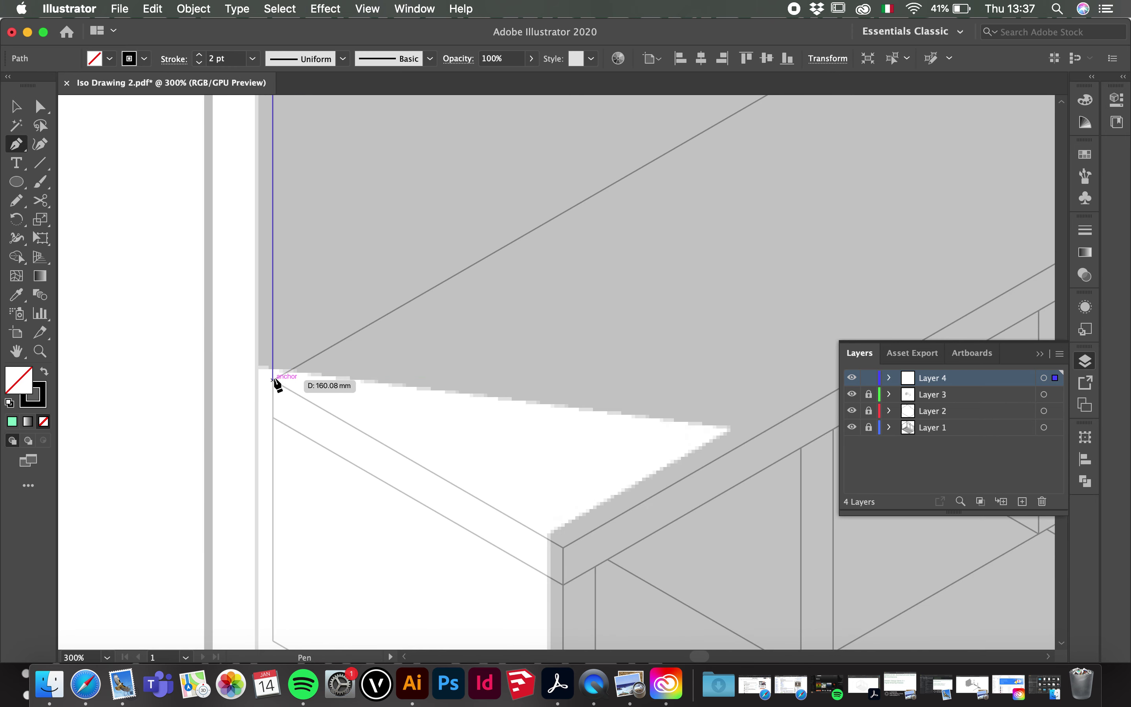
click(273, 380)
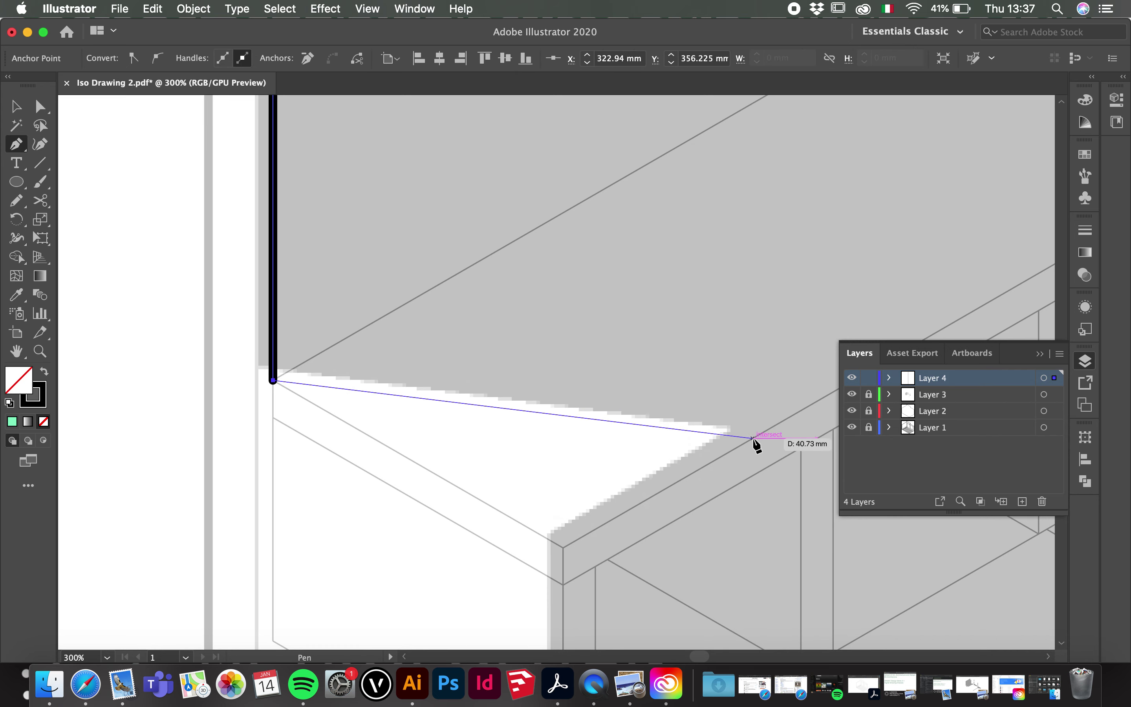
- Continue the path along the shadow edge across the bench top, along to its front corner, and down to its base
click(753, 438)
click(563, 548)
drag(676, 545, 436, 129)
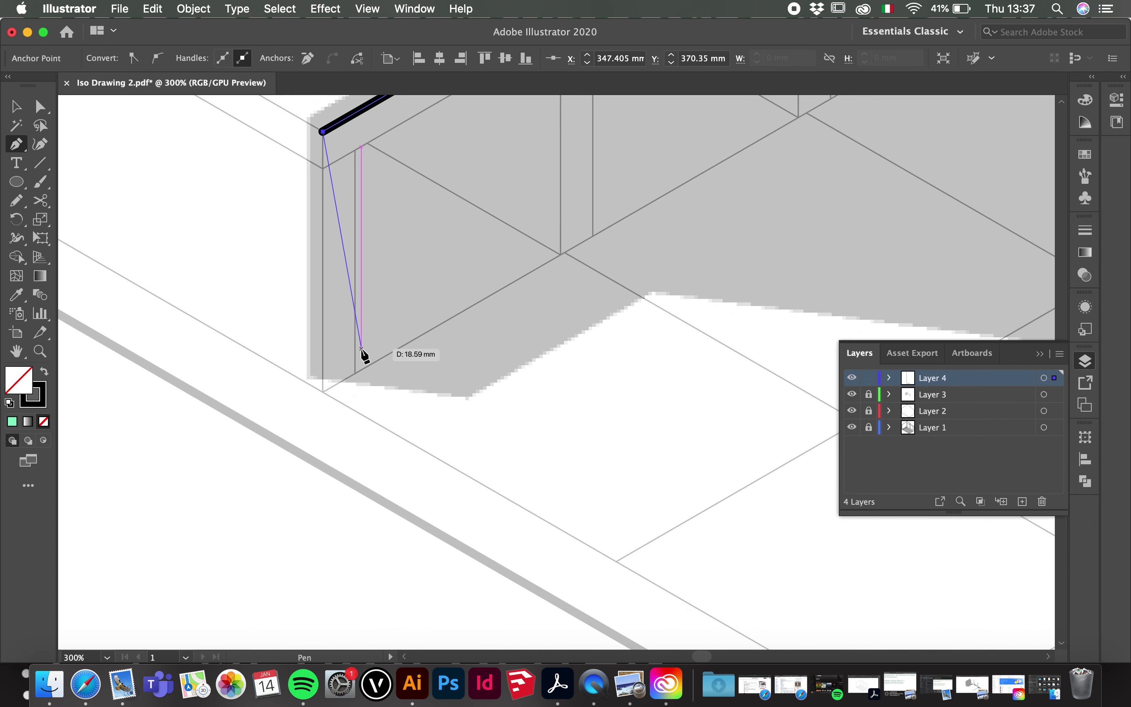
click(323, 392)
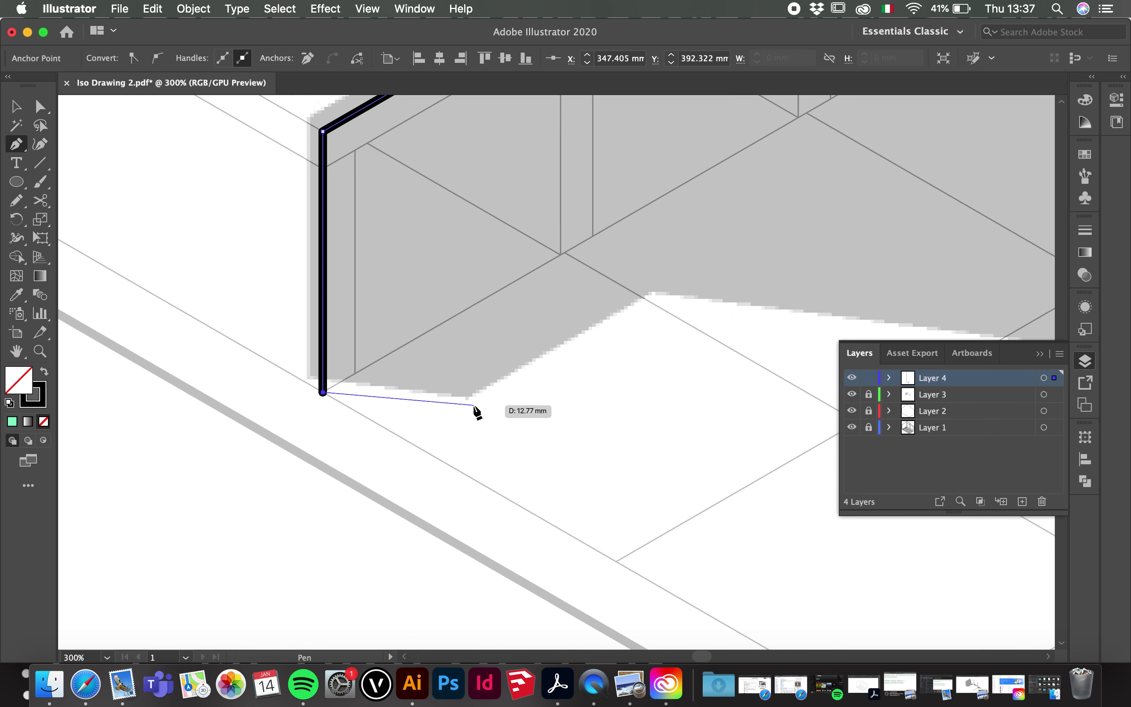
- Trace the floor shadow's zigzag edge with three more points, from the bench base to the large shadow's lowest corner
click(474, 408)
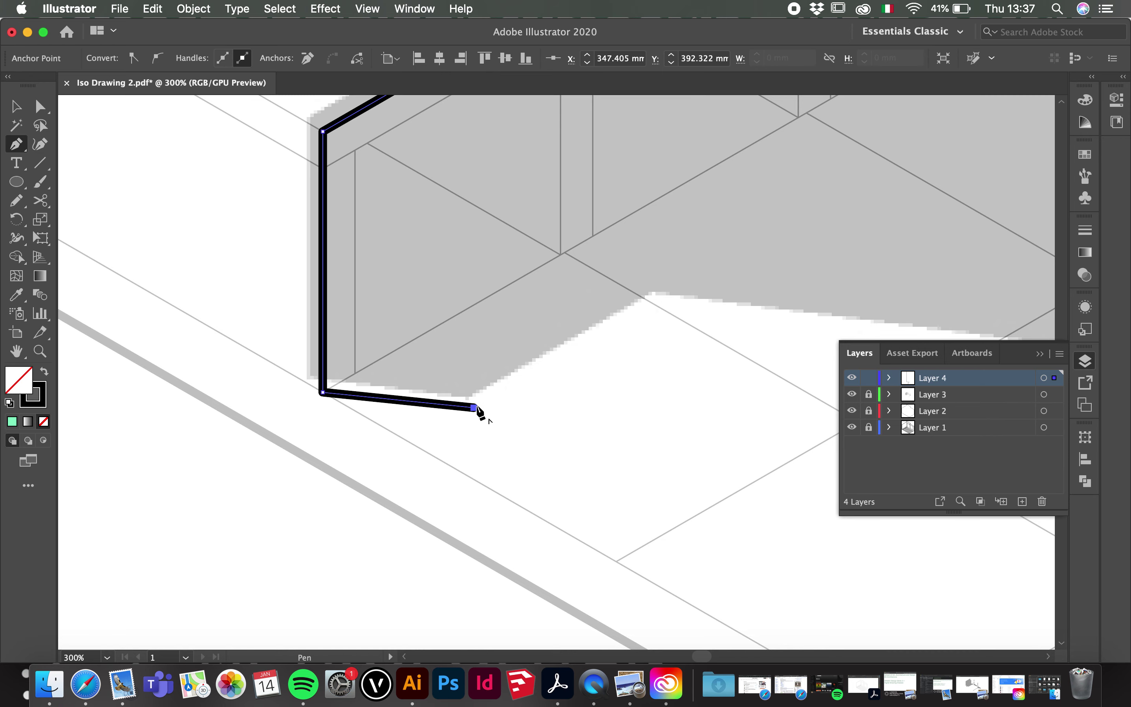
click(662, 300)
scroll(484, 341, right, 10)
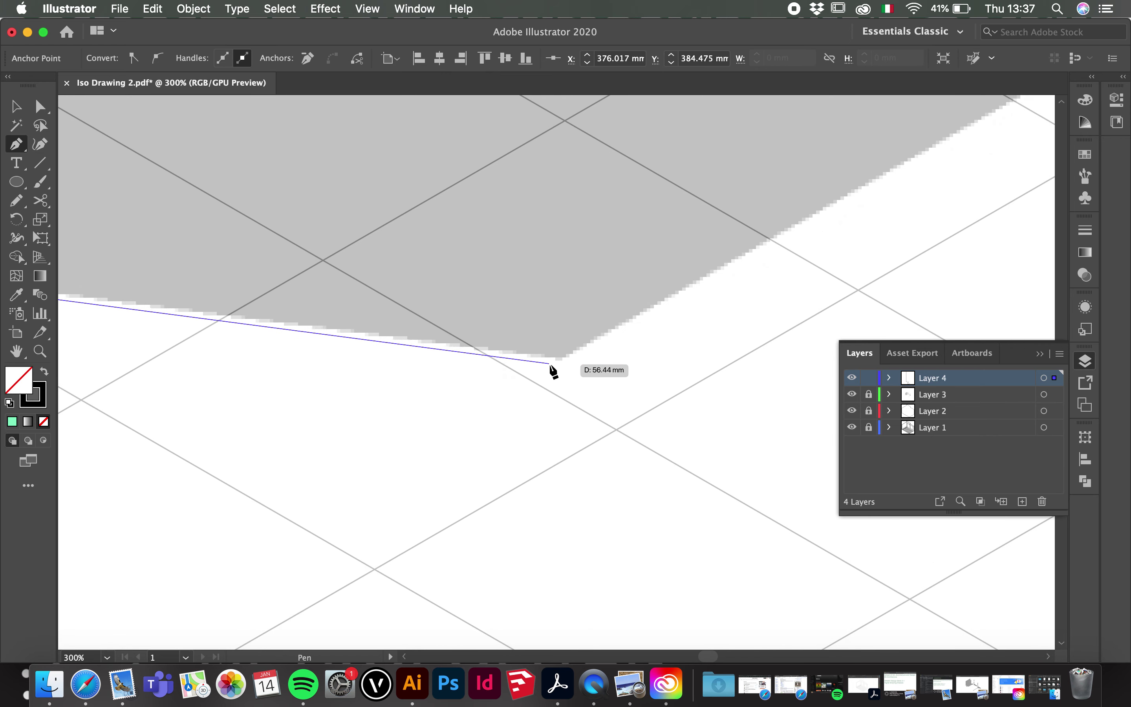
click(562, 366)
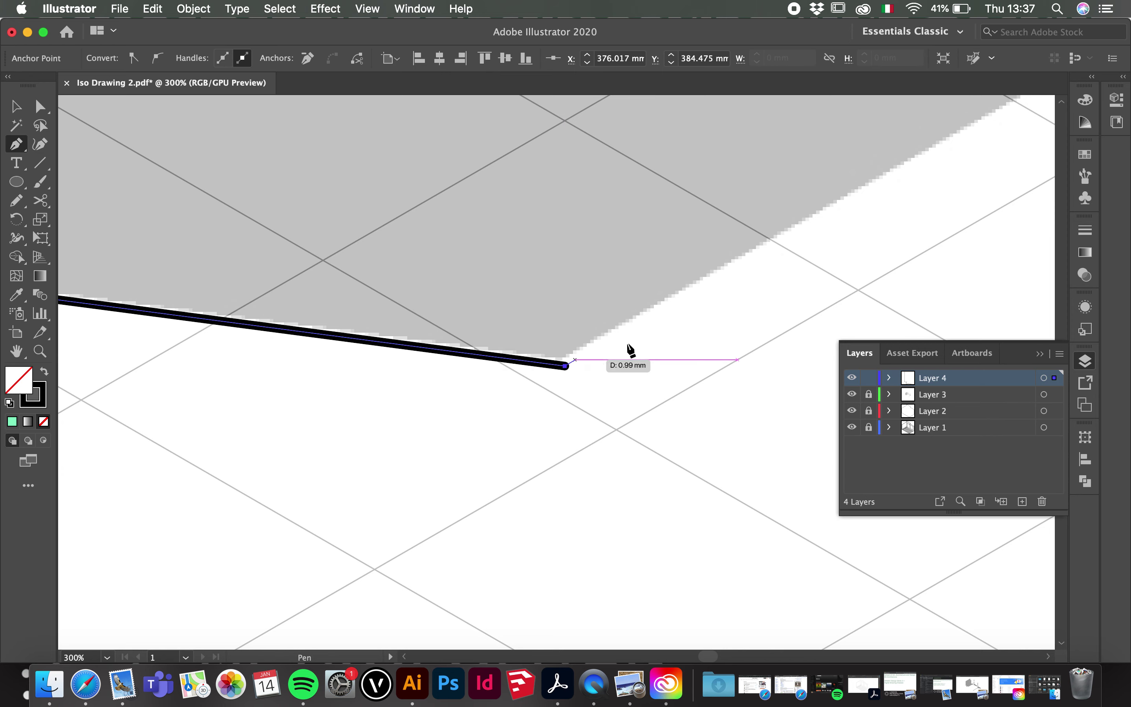
- Continue the path along the large floor shadow's long diagonal edge to the corner where it meets the back wall's base
scroll(599, 361, right, 6)
scroll(592, 202, up, 5)
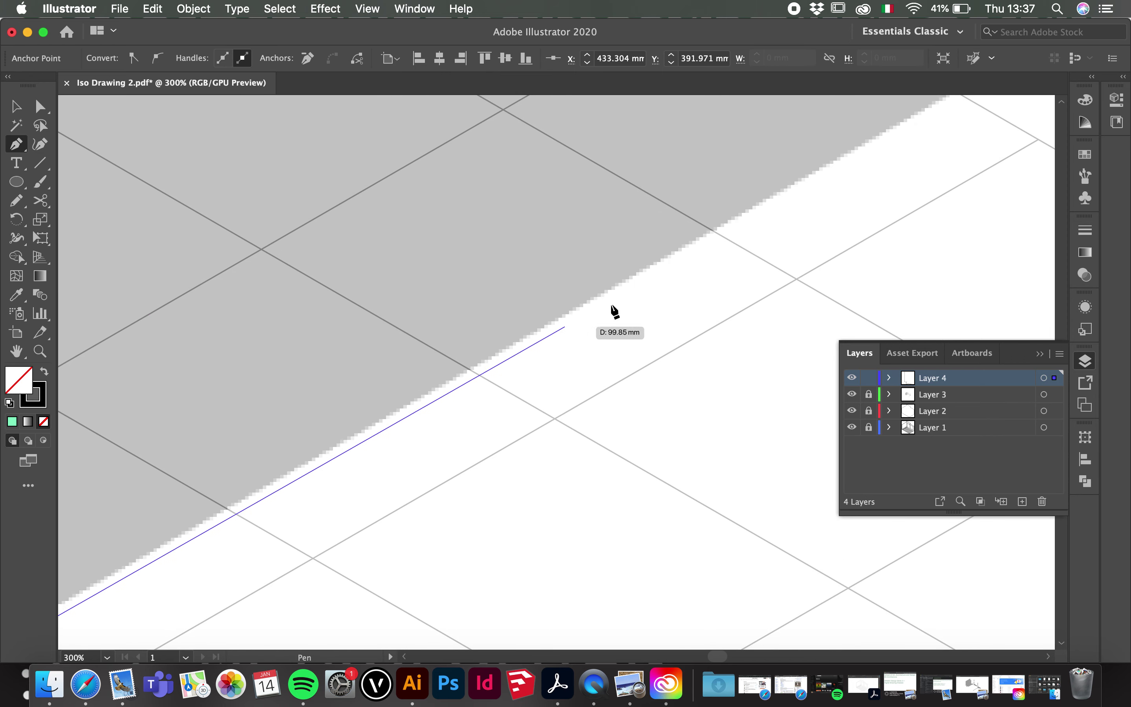
key(space)
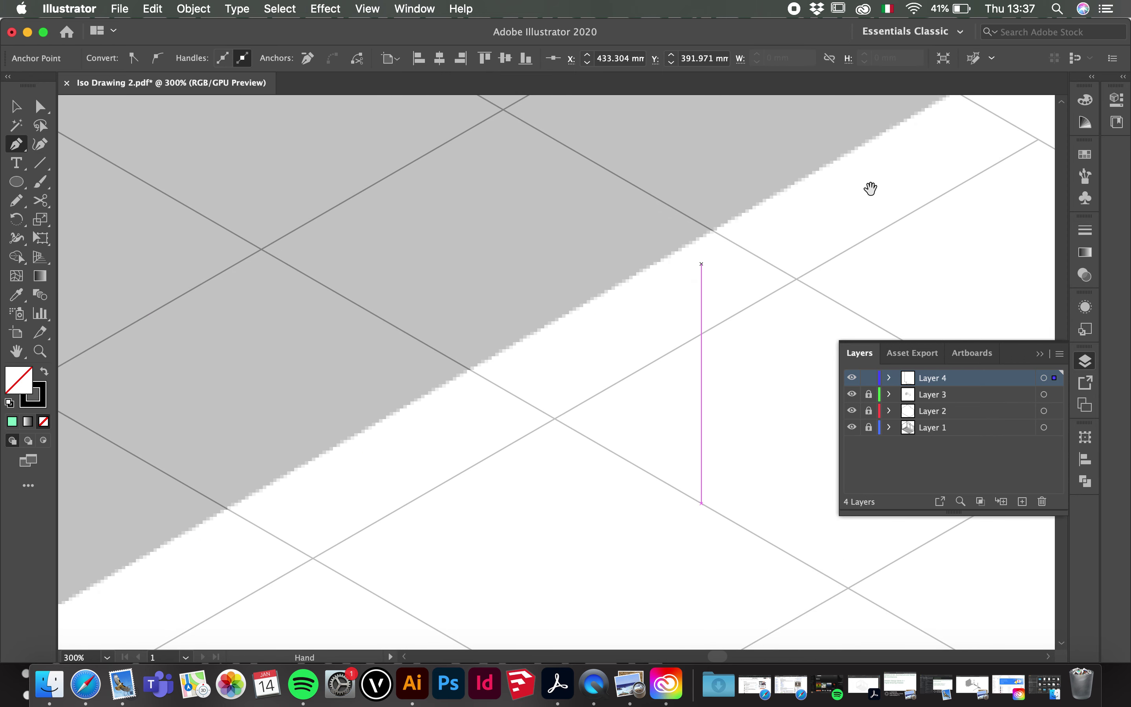
drag(942, 165, 245, 556)
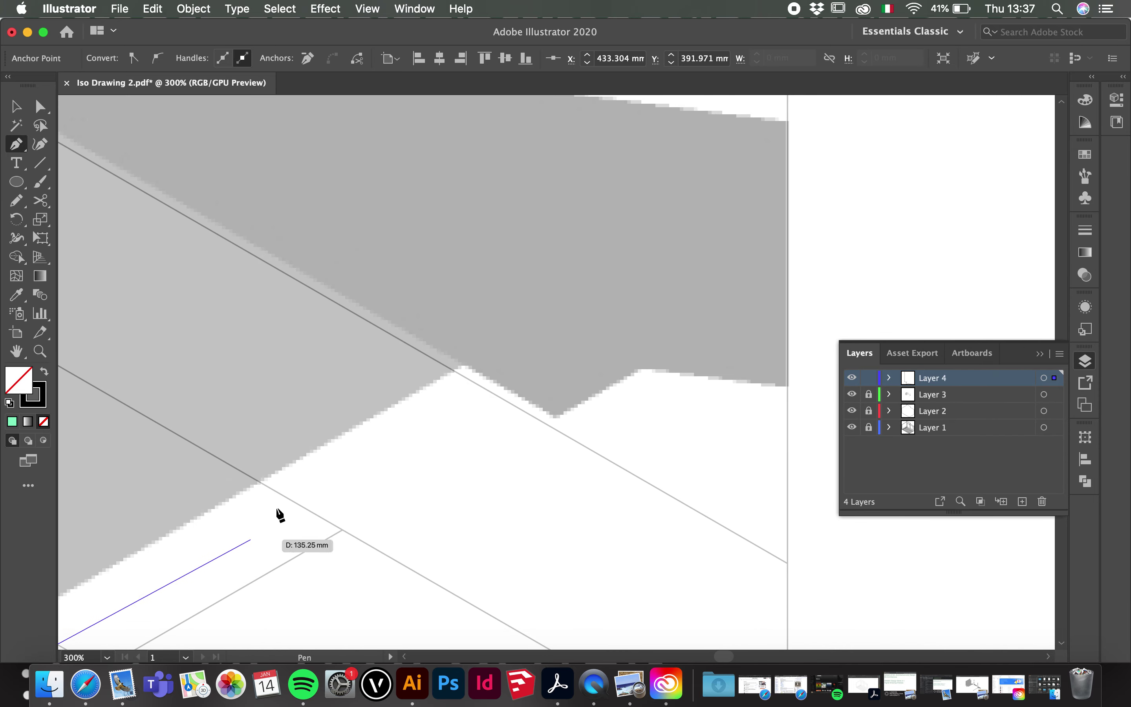
click(461, 375)
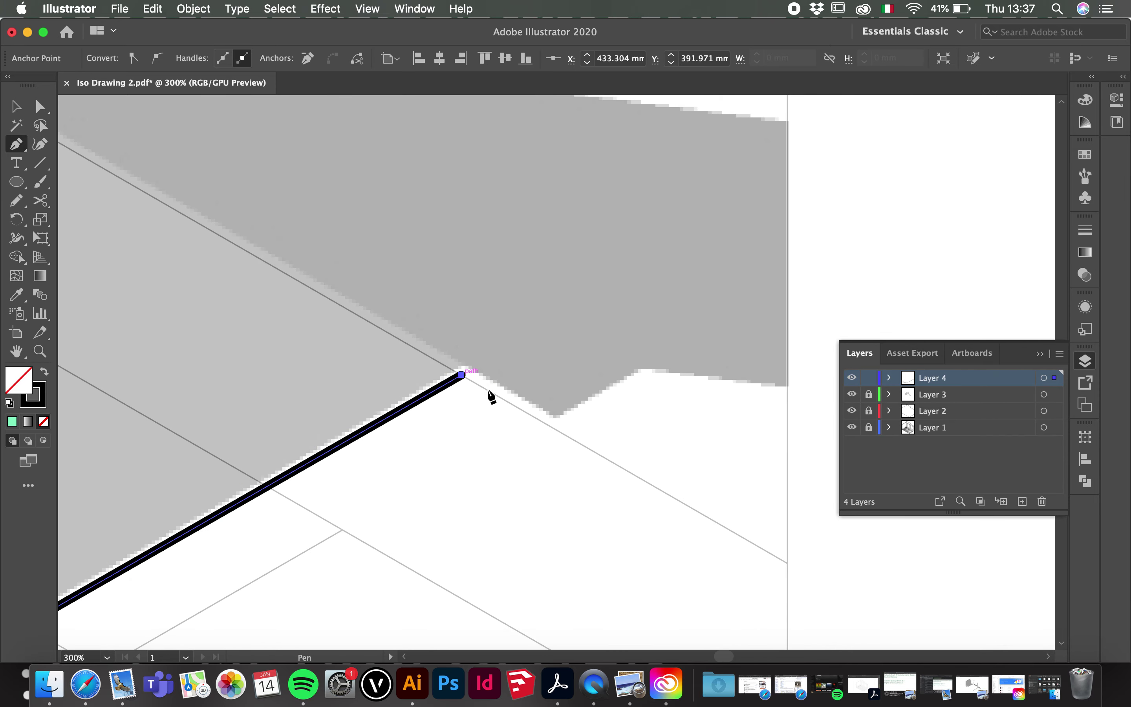
- Trace the zigzag at the wall base to the opening's edge, then up and back along the wall shadow's top edge
click(558, 430)
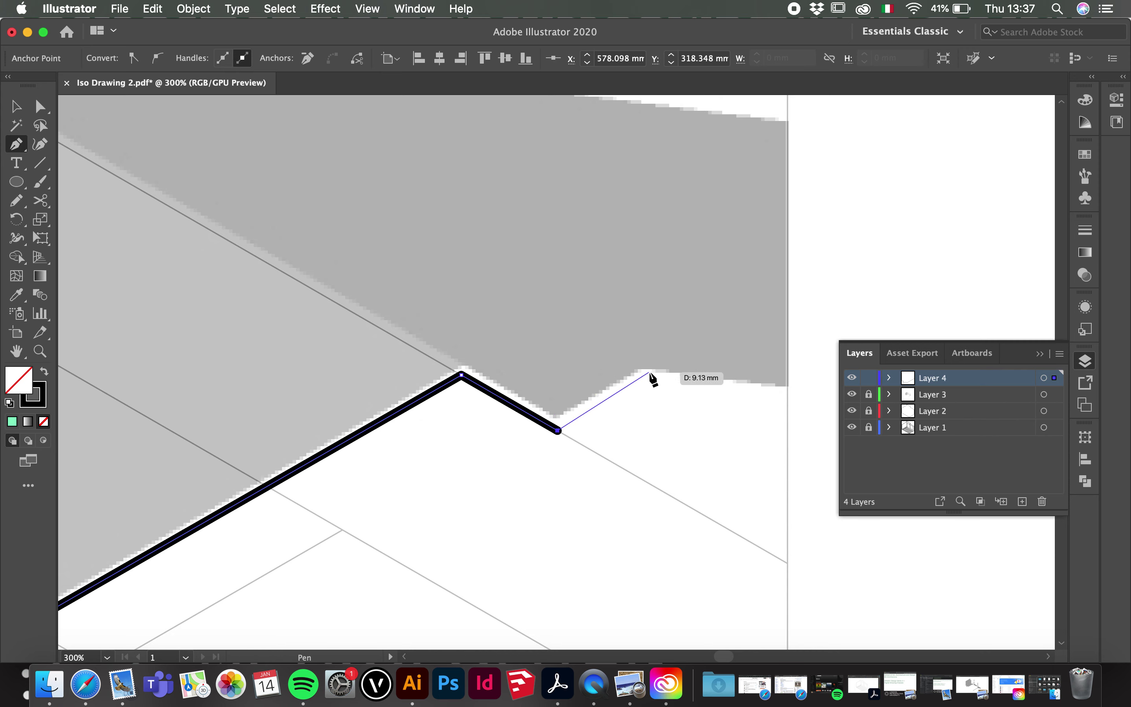
click(650, 372)
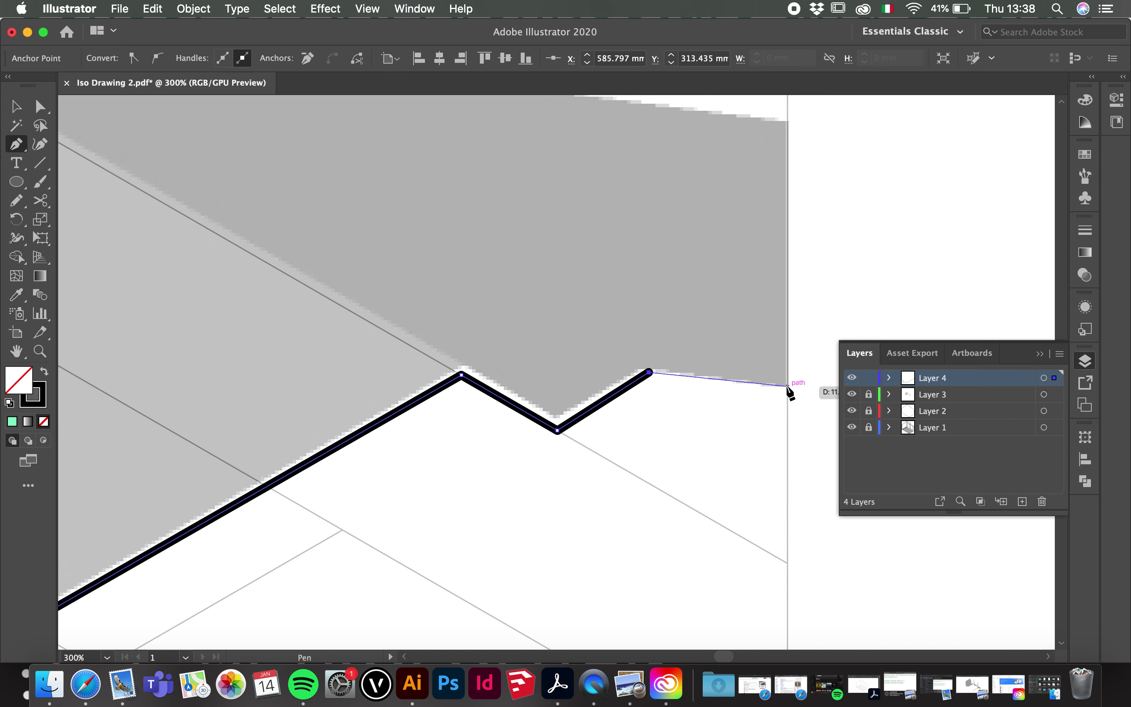
click(789, 386)
scroll(562, 444, down, 3)
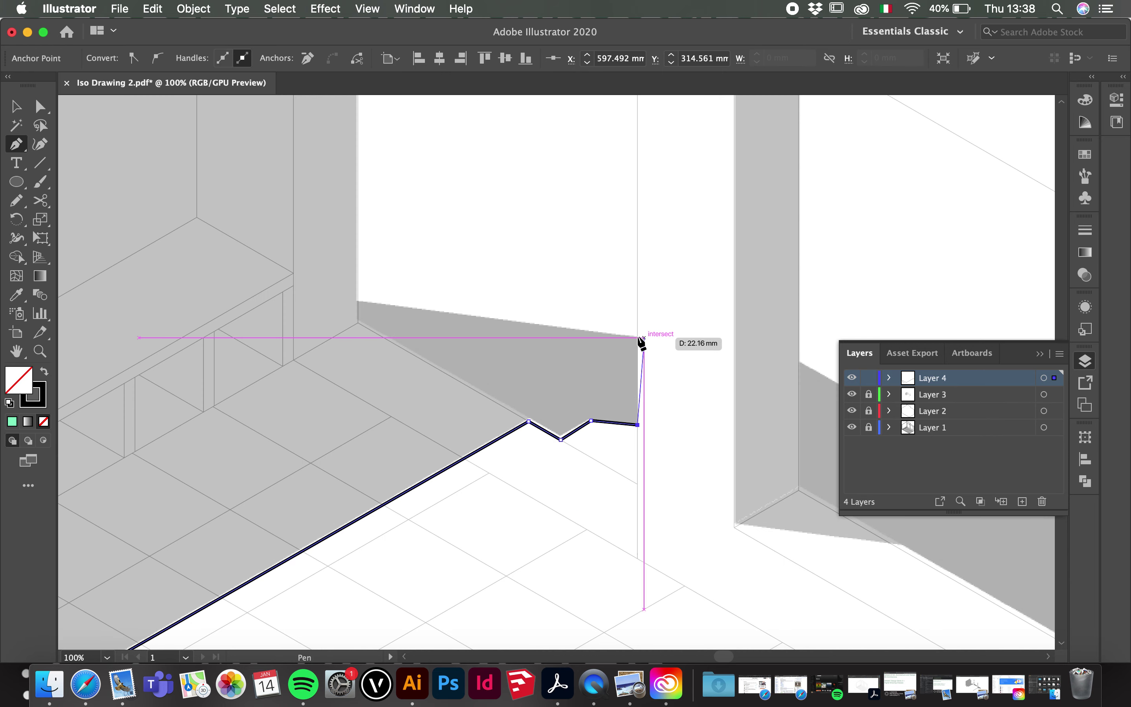
click(638, 337)
click(358, 302)
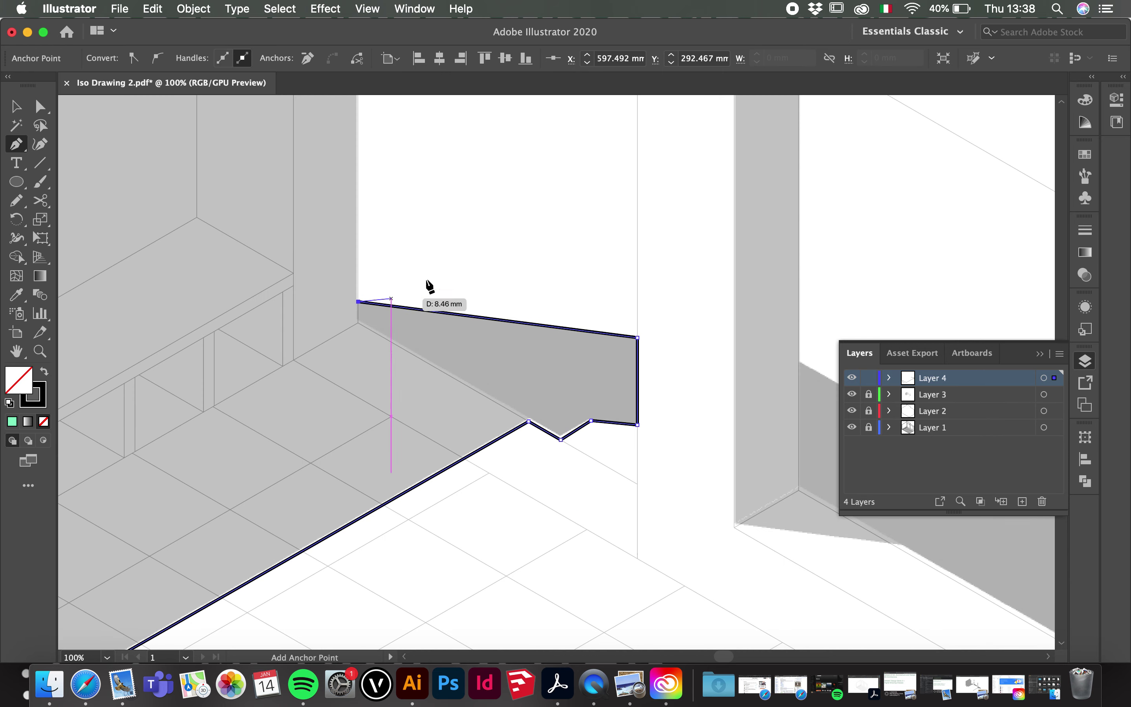
- Trace up the opening's jamb and around the notch to the wall corner, then close the path at the left wall's starting corner
drag(440, 190, 558, 525)
click(477, 129)
drag(477, 129, 611, 461)
click(547, 306)
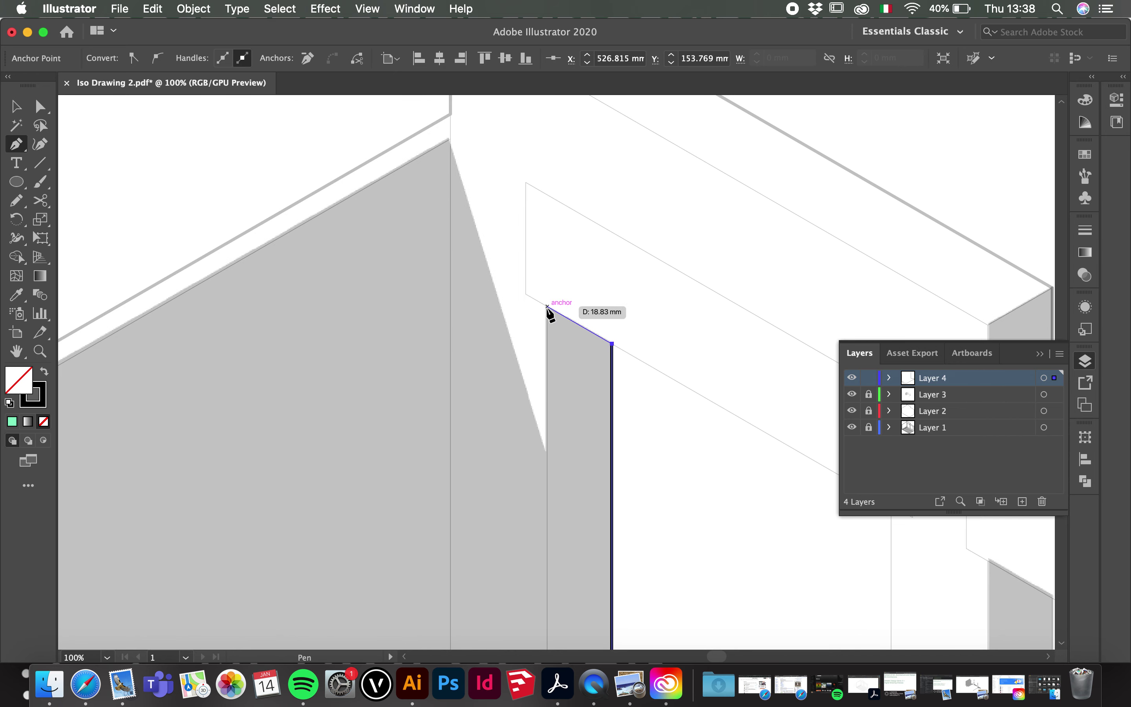
click(547, 454)
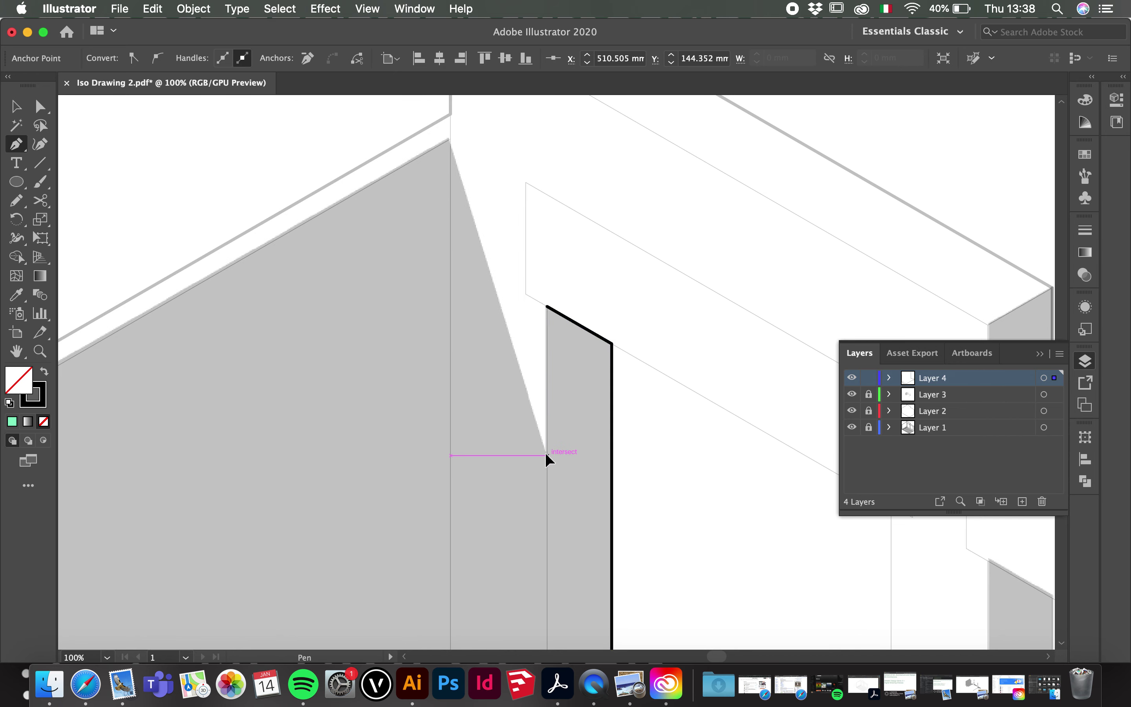
click(451, 141)
drag(335, 407, 869, 197)
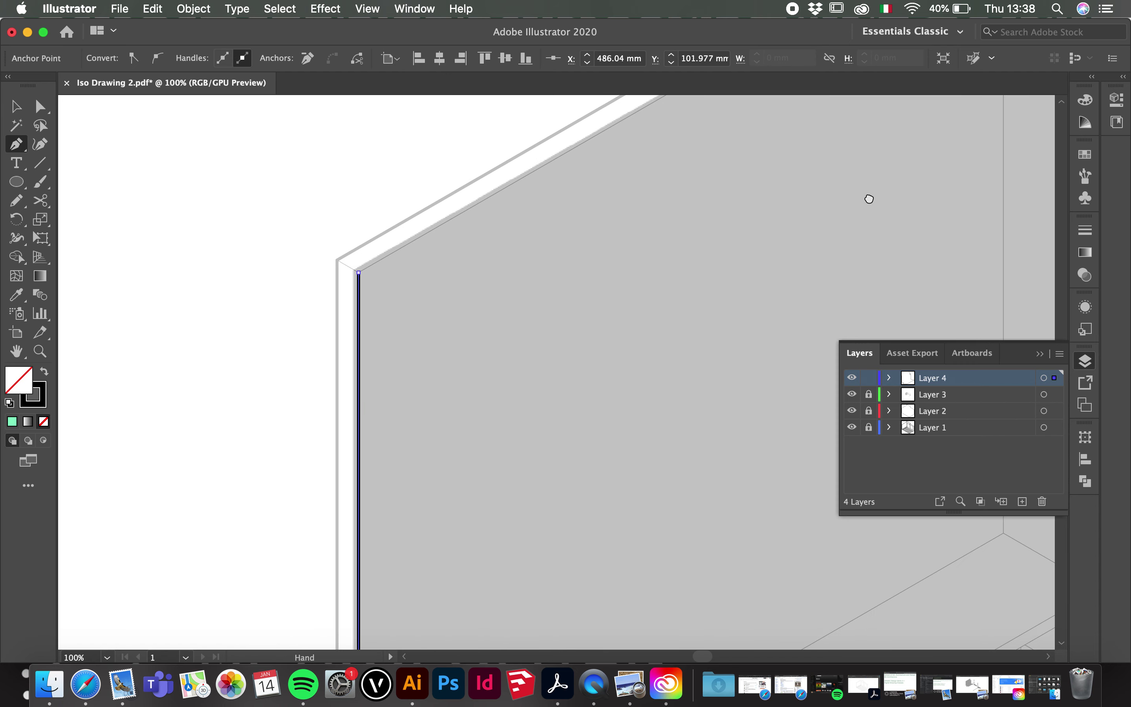
click(369, 271)
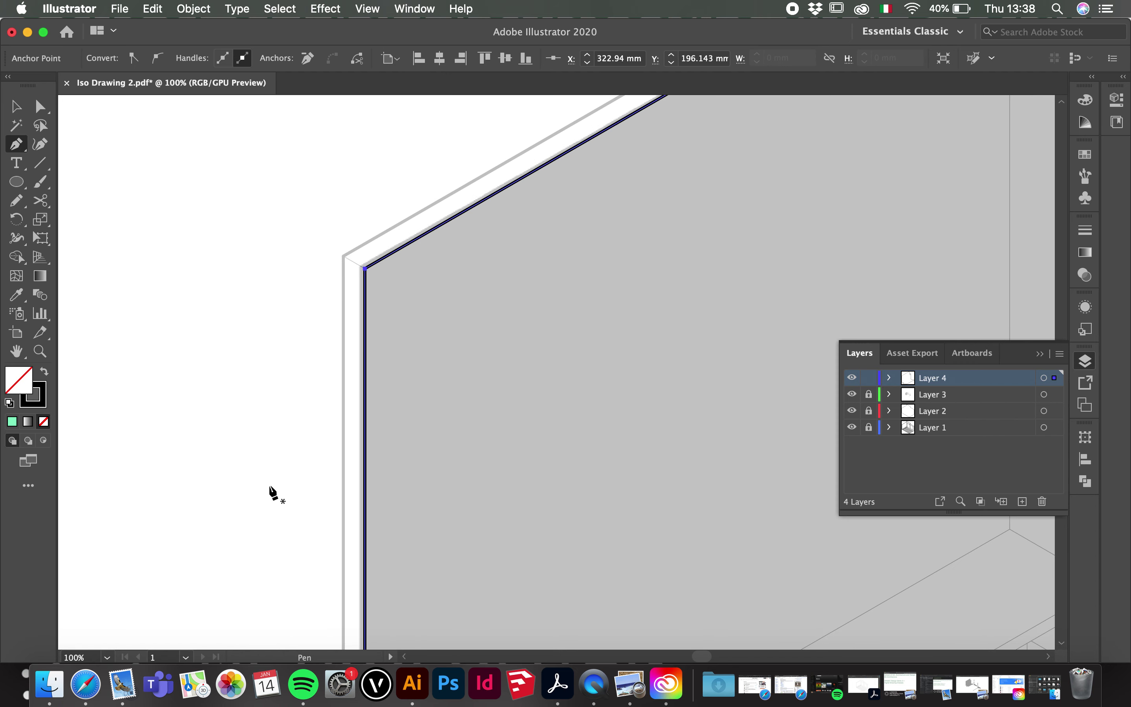
- Swap fill and stroke so the closed large shadow shape has a solid black fill and no outline
scroll(247, 374, down, 5)
scroll(444, 450, up, 1)
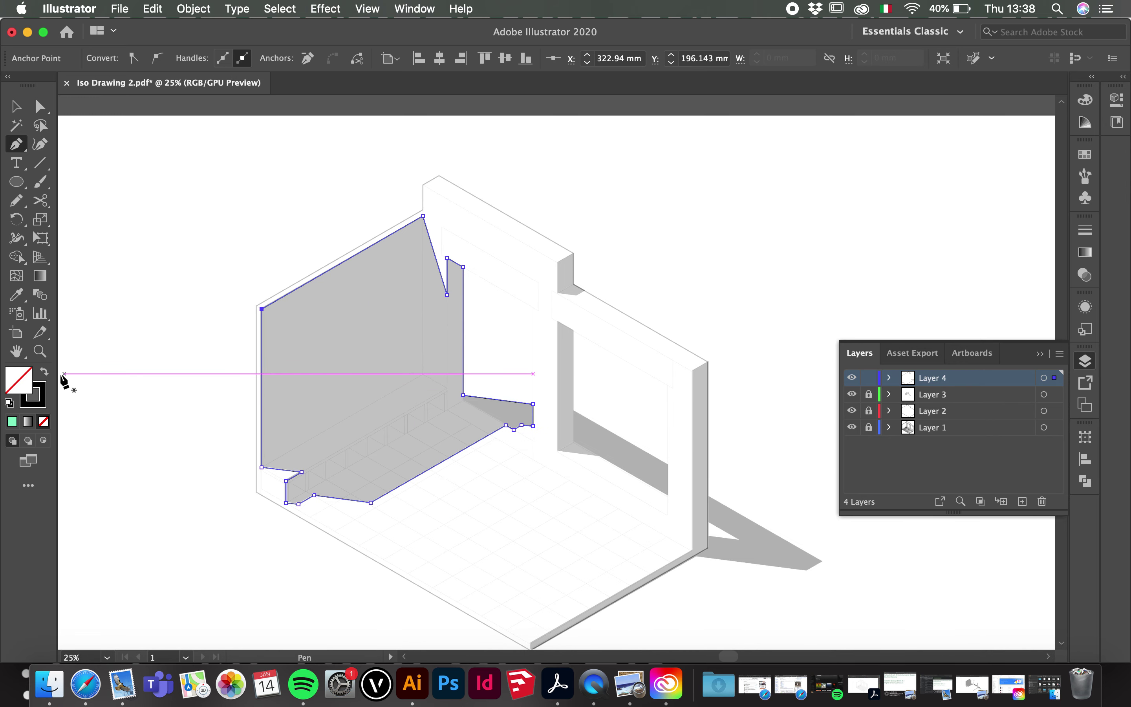
click(46, 374)
click(17, 106)
- Start a path down the back wall's stepped end face, about 31 mm, and continue along the small ledge shadow to its tip
scroll(573, 278, up, 8)
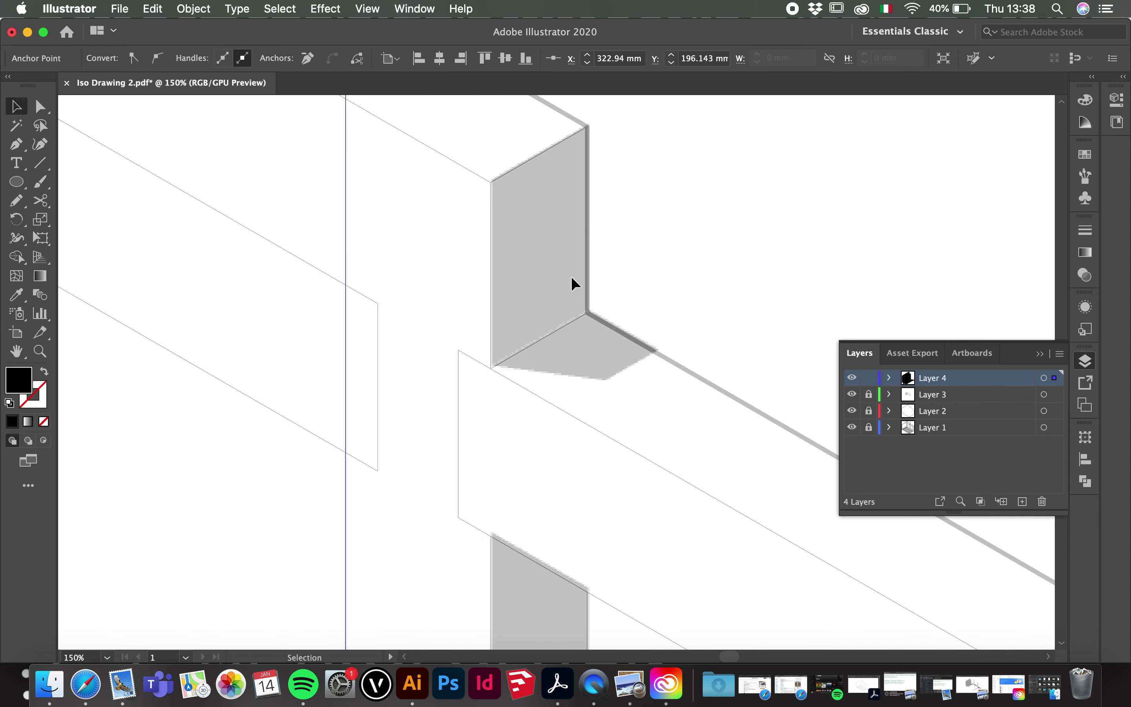
key(p)
click(491, 182)
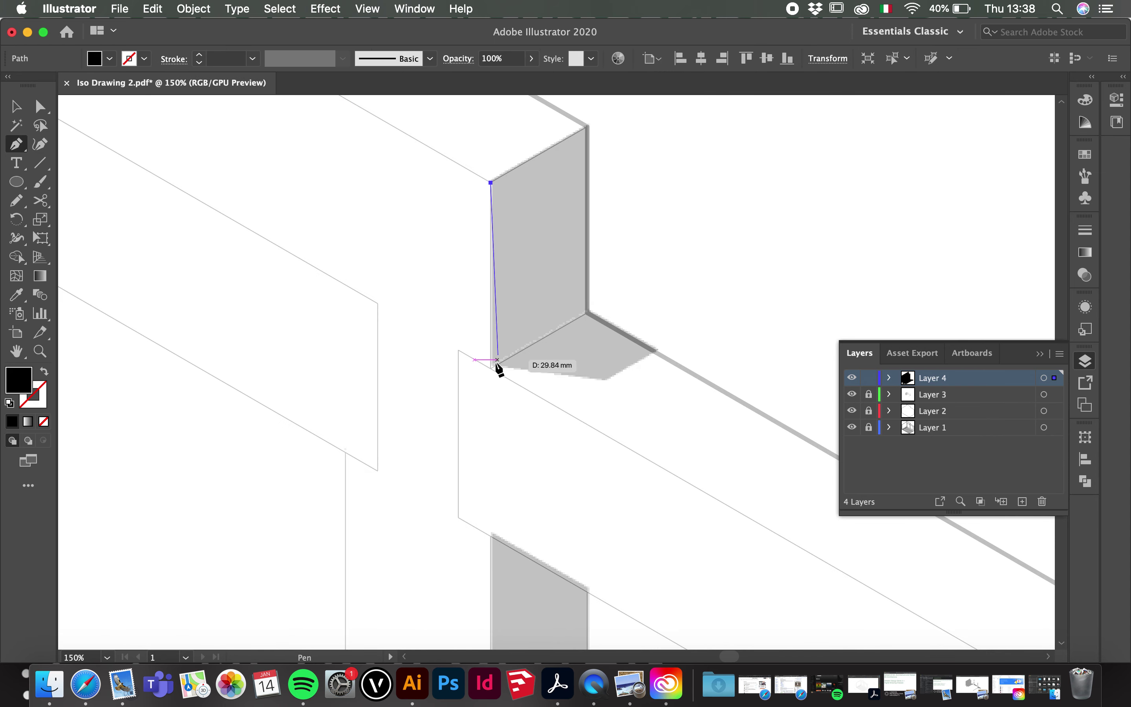
click(490, 369)
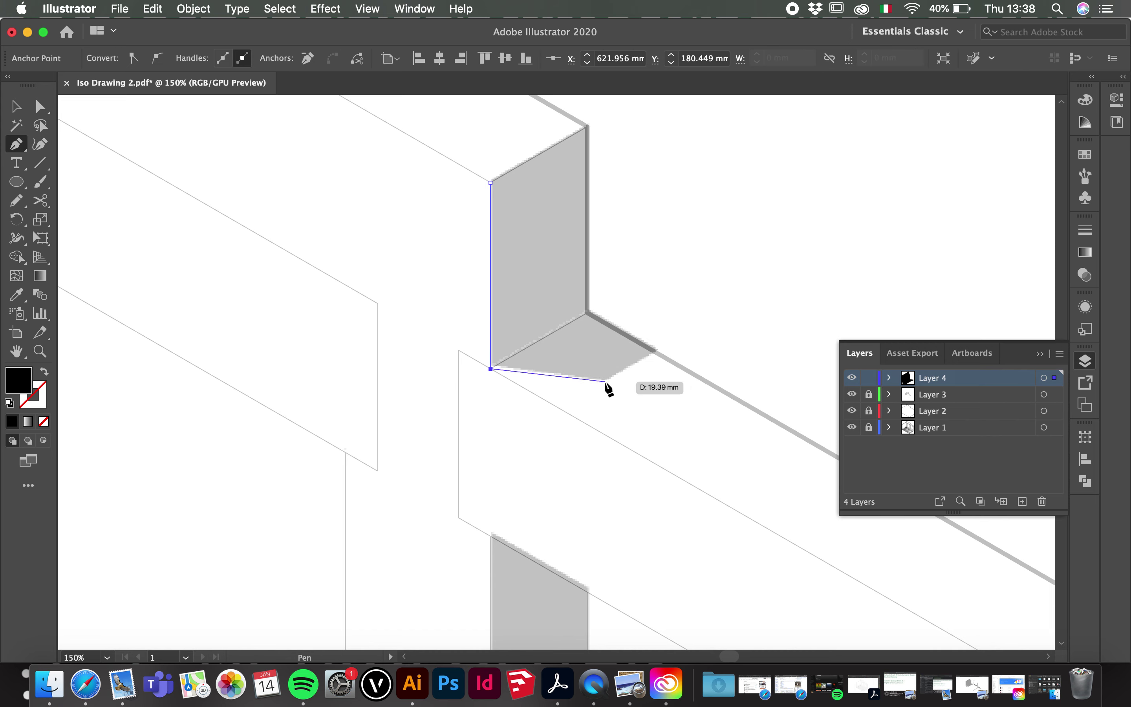
click(605, 381)
click(652, 349)
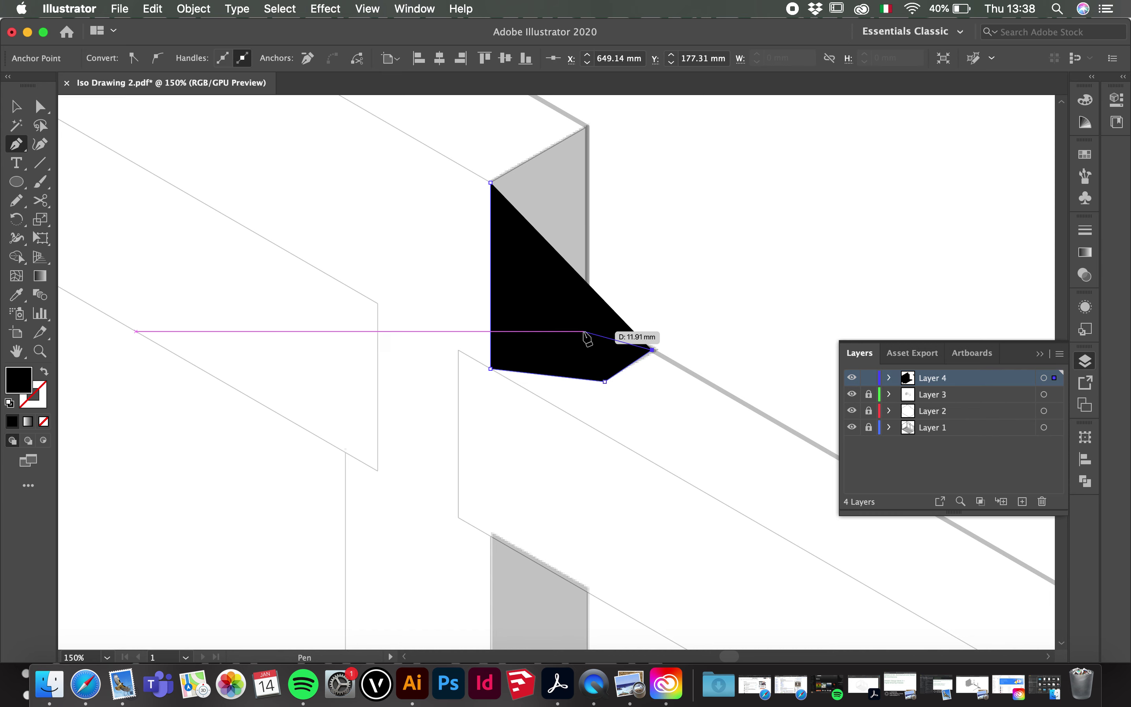
- Close the step shadow path along the ledge and end face, and give it a black fill with no stroke
click(44, 371)
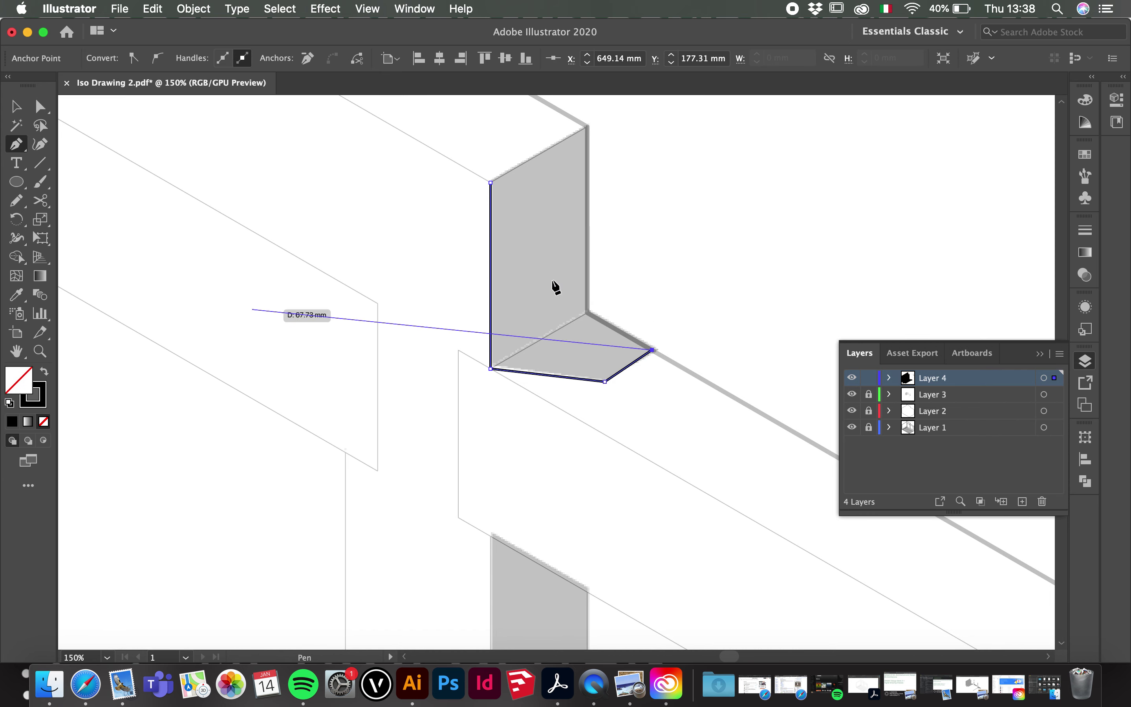
click(587, 312)
click(587, 126)
click(492, 182)
click(44, 371)
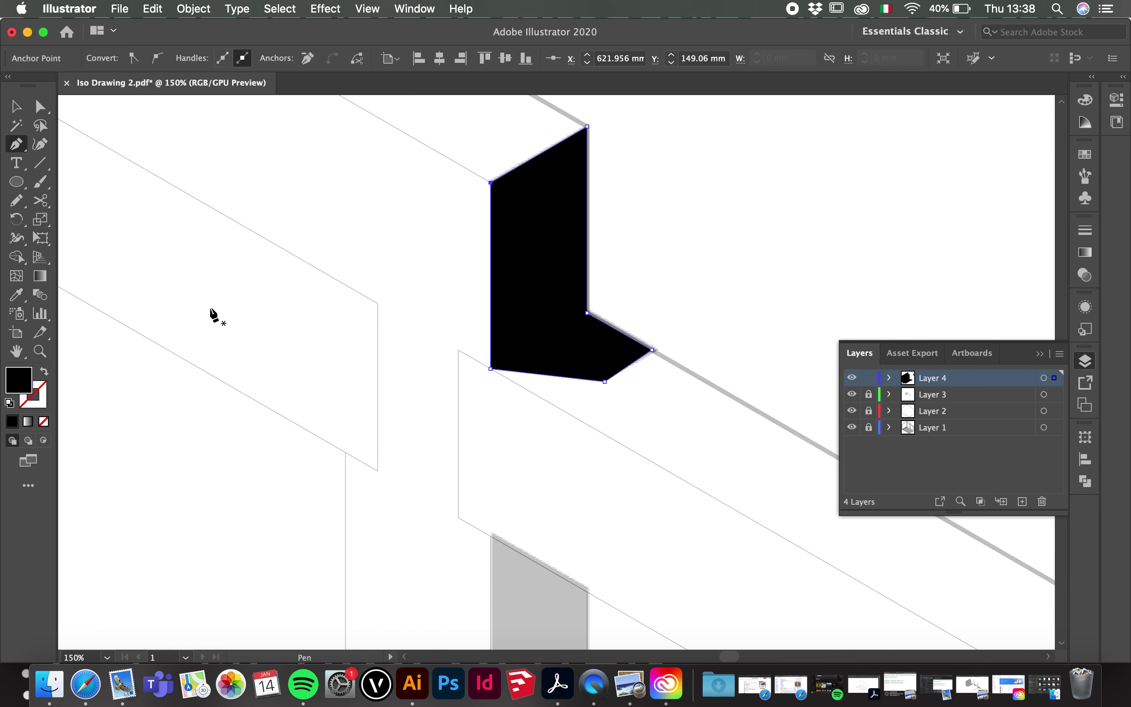
- Start a path at the second opening's upper inner corner, down its jamb and out along the triangular shadow to the opening's lower edge
scroll(210, 315, down, 4)
scroll(303, 220, up, 1)
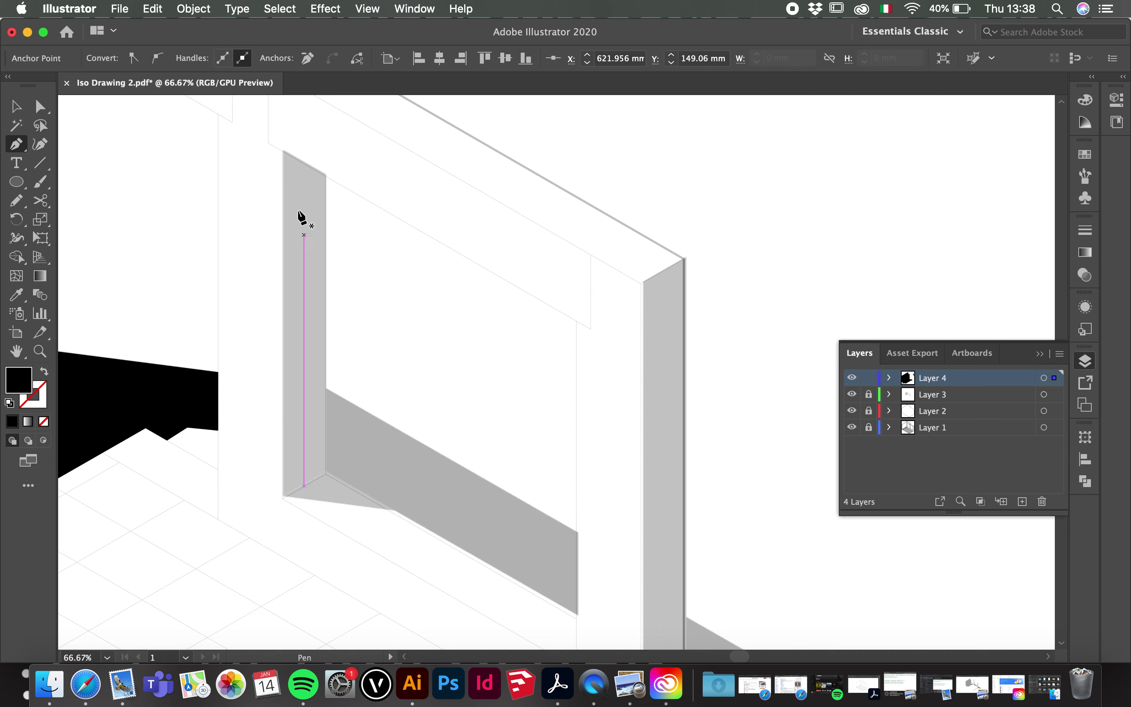
click(283, 152)
click(283, 499)
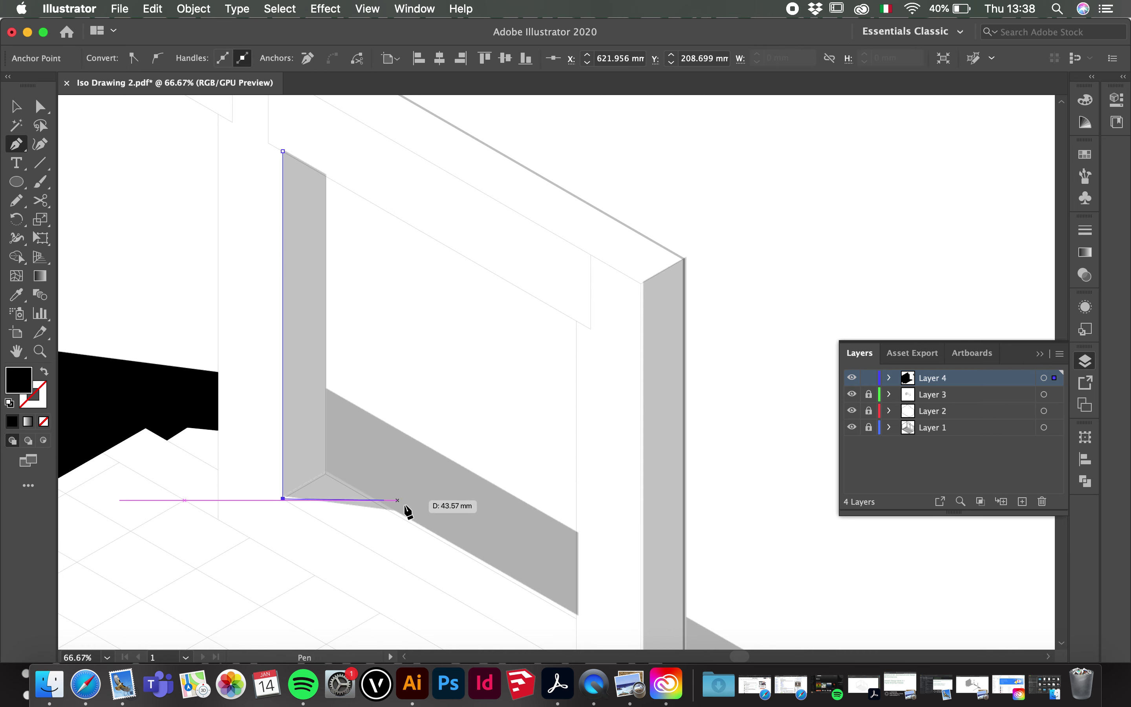
scroll(393, 516, up, 1)
scroll(393, 517, up, 1)
click(388, 510)
- Swap to a stroke-only path and continue along the opening's lower edge to its far corner and up the shadow's end
scroll(508, 442, down, 5)
scroll(507, 442, right, 2)
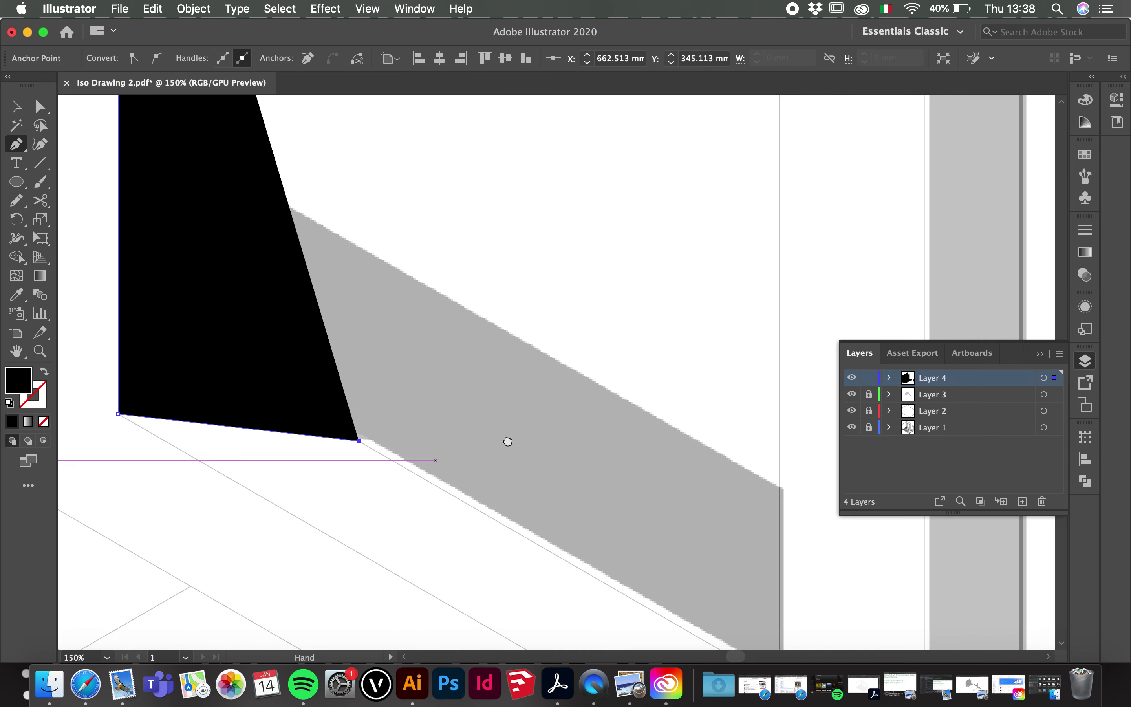
click(46, 374)
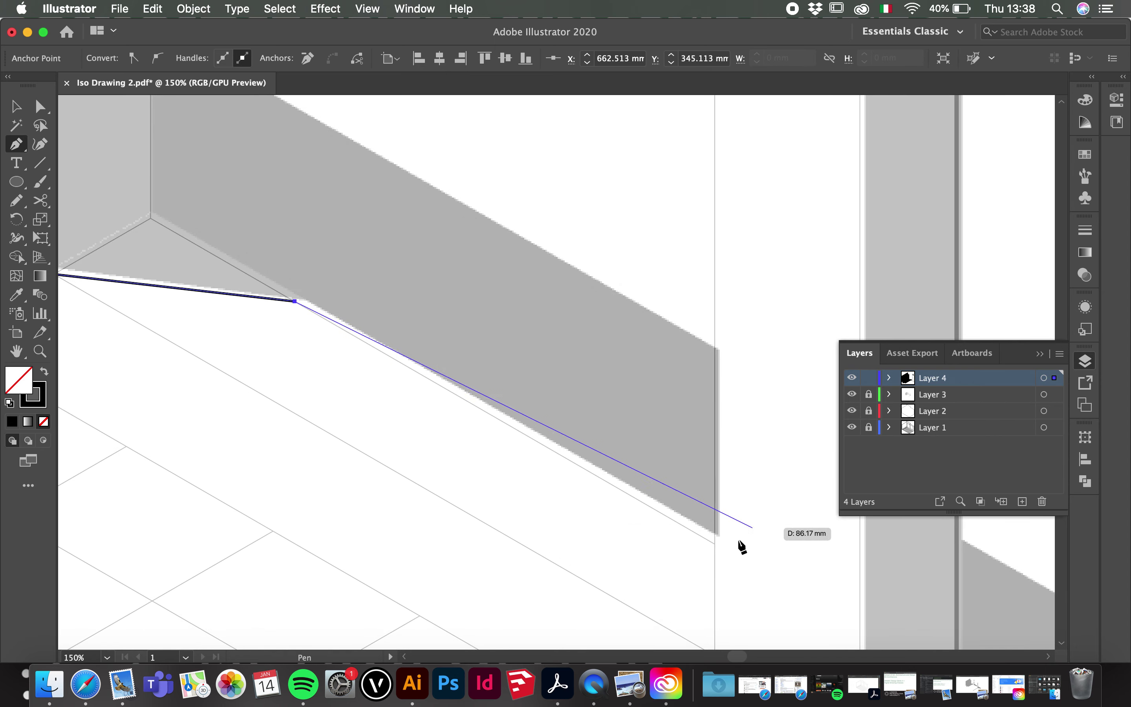
click(715, 544)
click(714, 349)
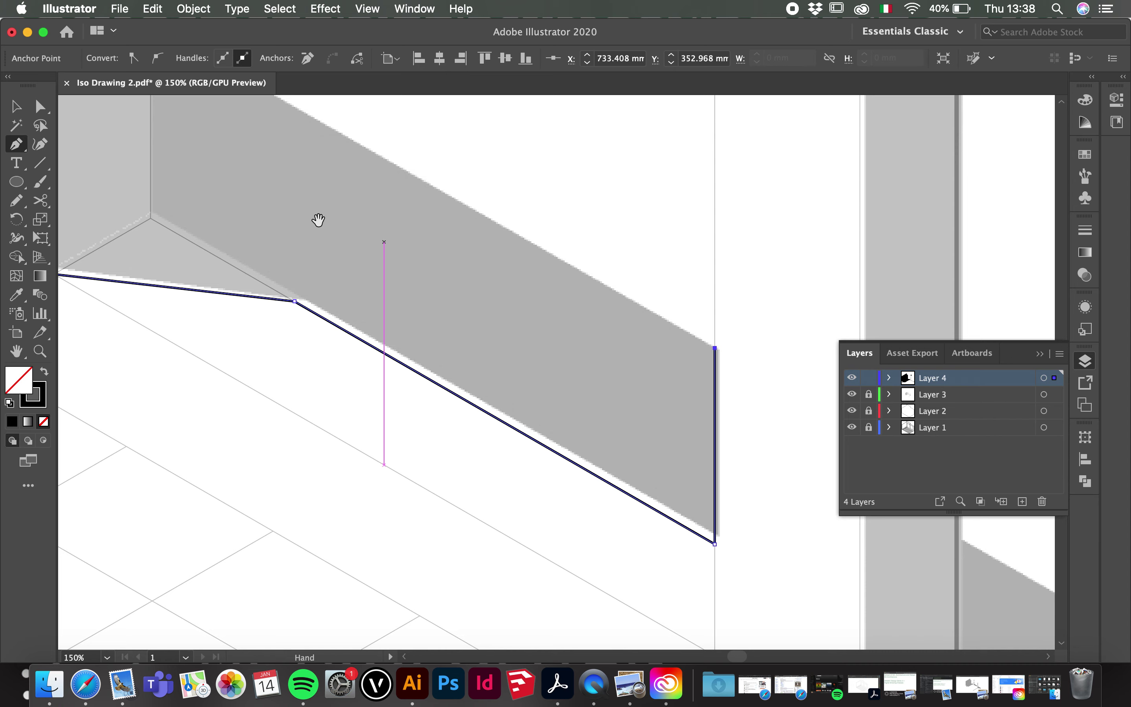
- Trace back along the shadow's upper edge and up the inner jamb edge, then close the path at its starting corner
scroll(467, 355, up, 5)
scroll(468, 355, left, 5)
click(590, 462)
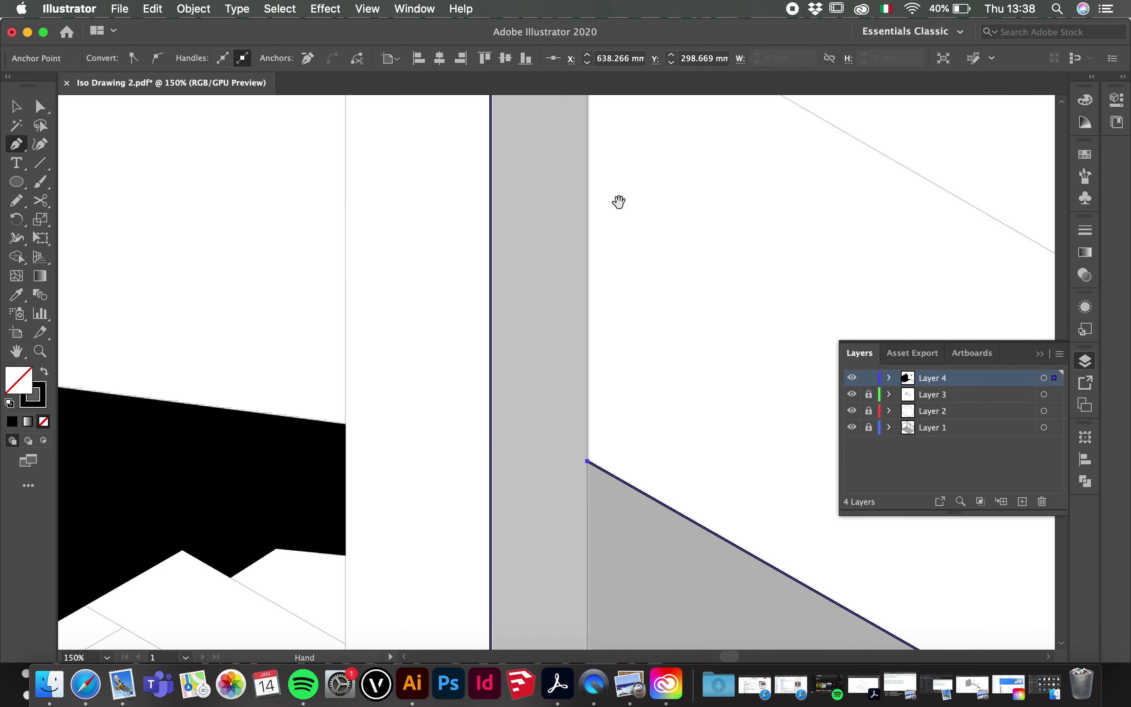
drag(618, 200, 530, 480)
click(498, 351)
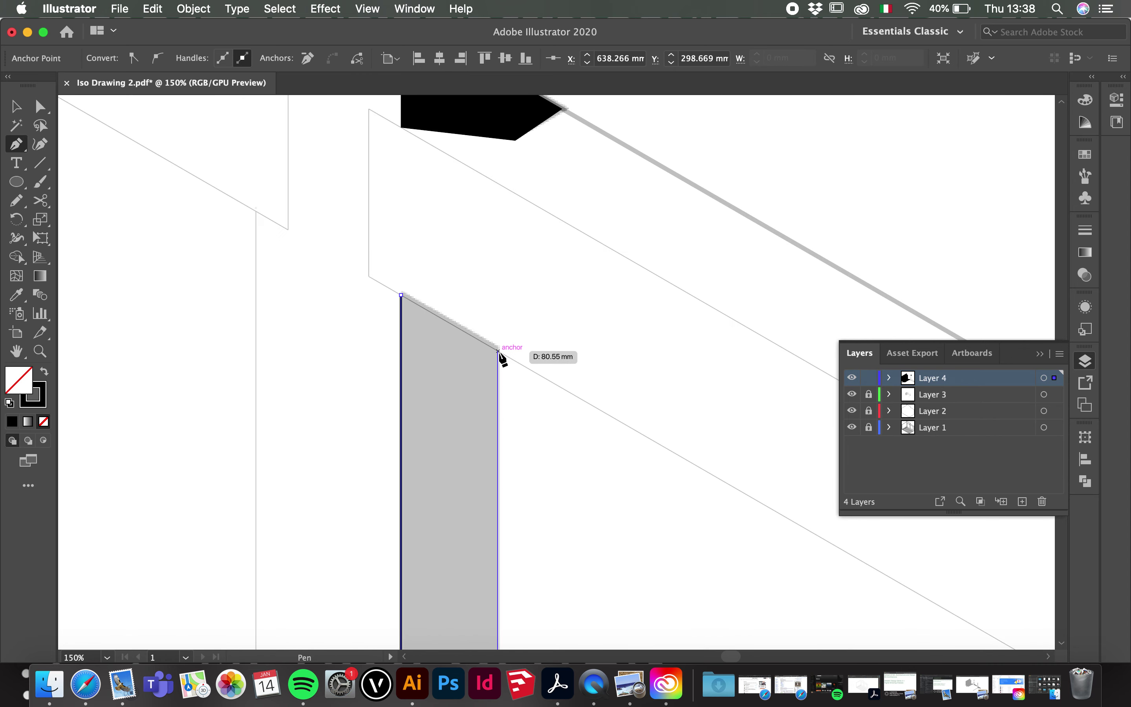
click(400, 295)
- Swap fill and stroke so the second opening's shadow shape has a solid black fill and no outline
key(super+minus)
key(super+minus)
key(super+minus)
key(super+minus)
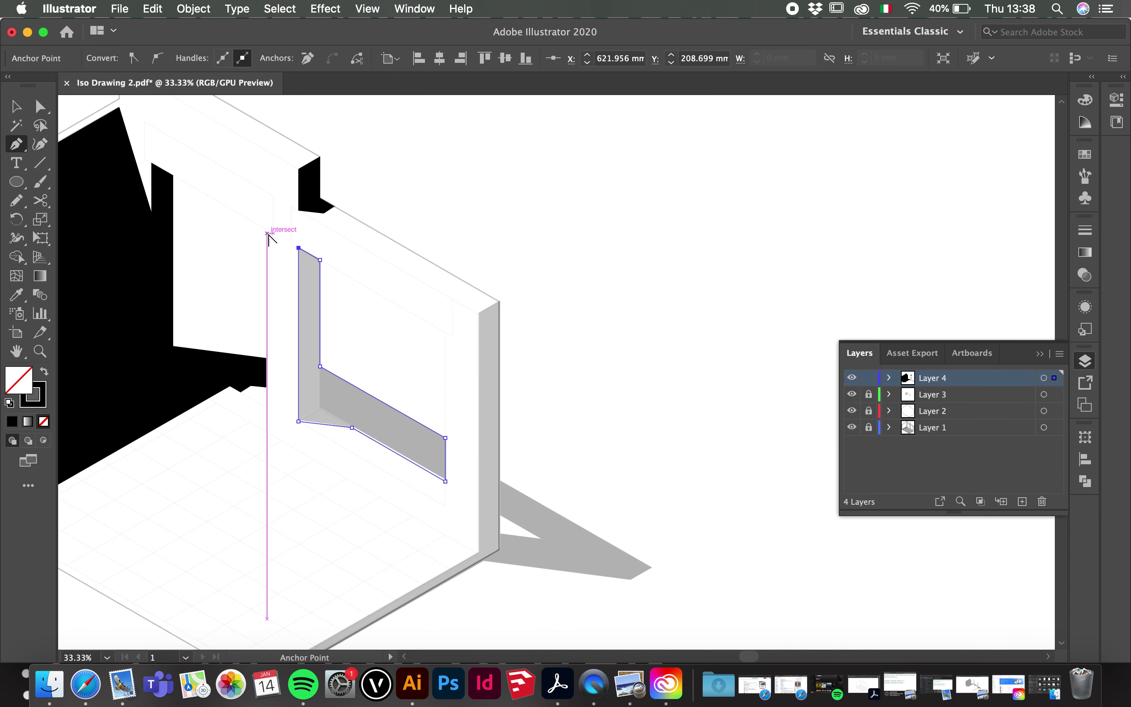
click(44, 373)
- Start a path across the top of the wall's front end face and down its inner edge about 182 mm, heading toward the floor slab's front corner
drag(551, 599, 576, 475)
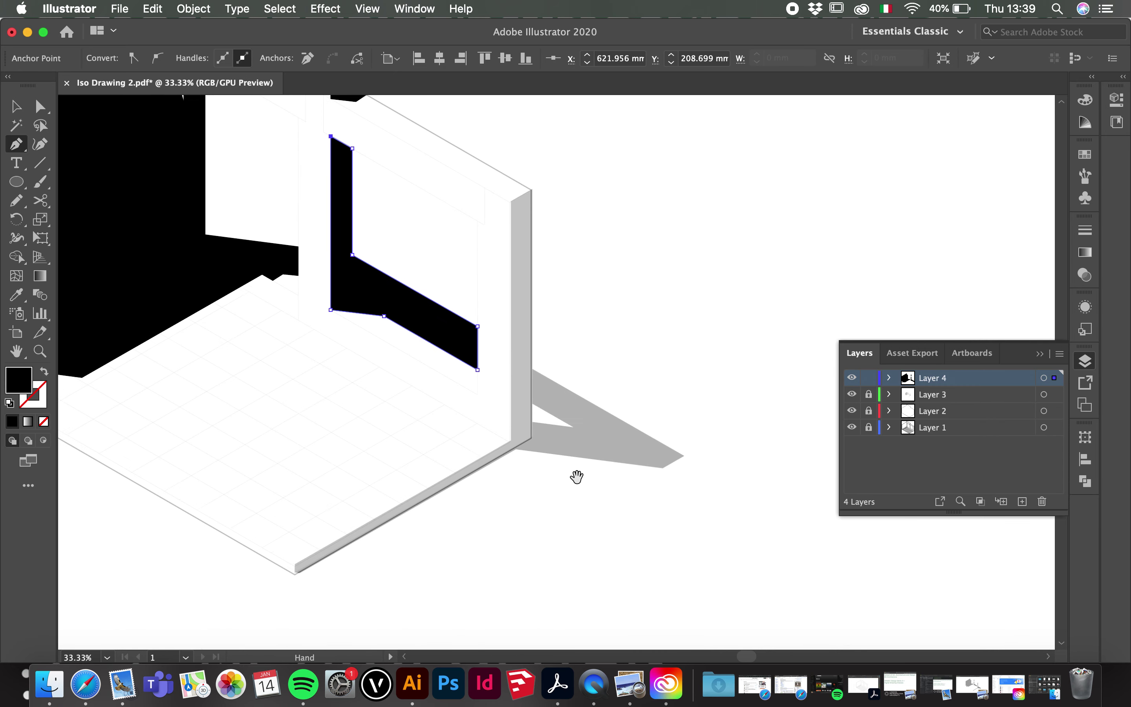
click(531, 191)
click(509, 203)
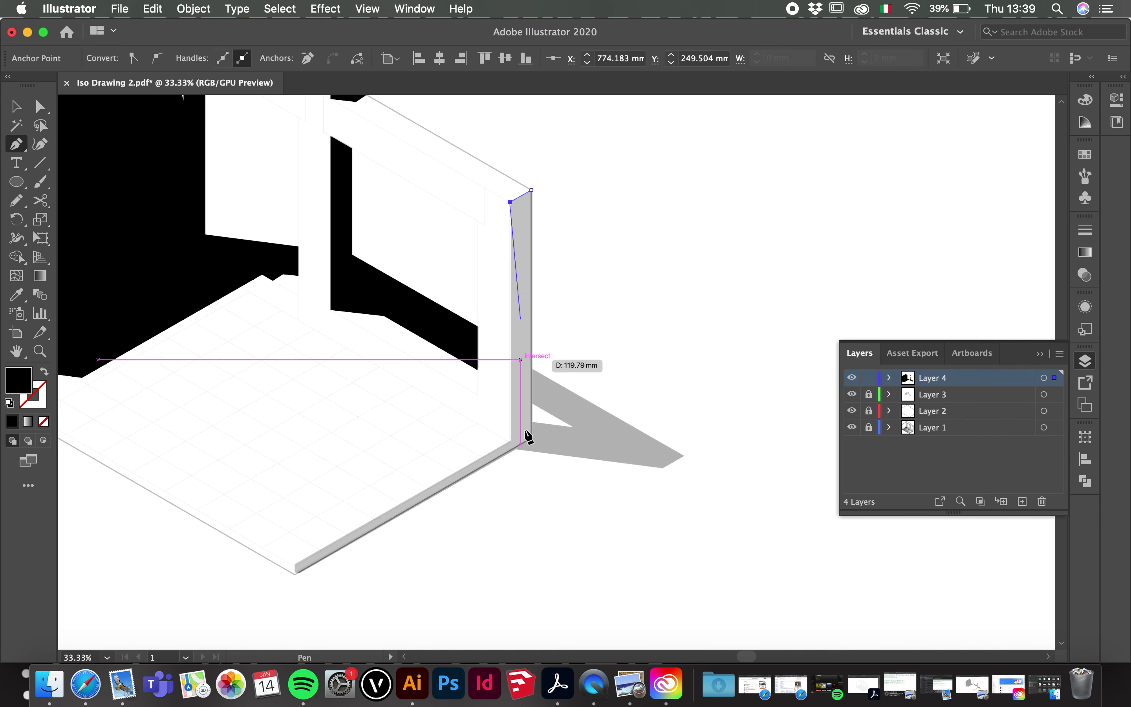
click(510, 442)
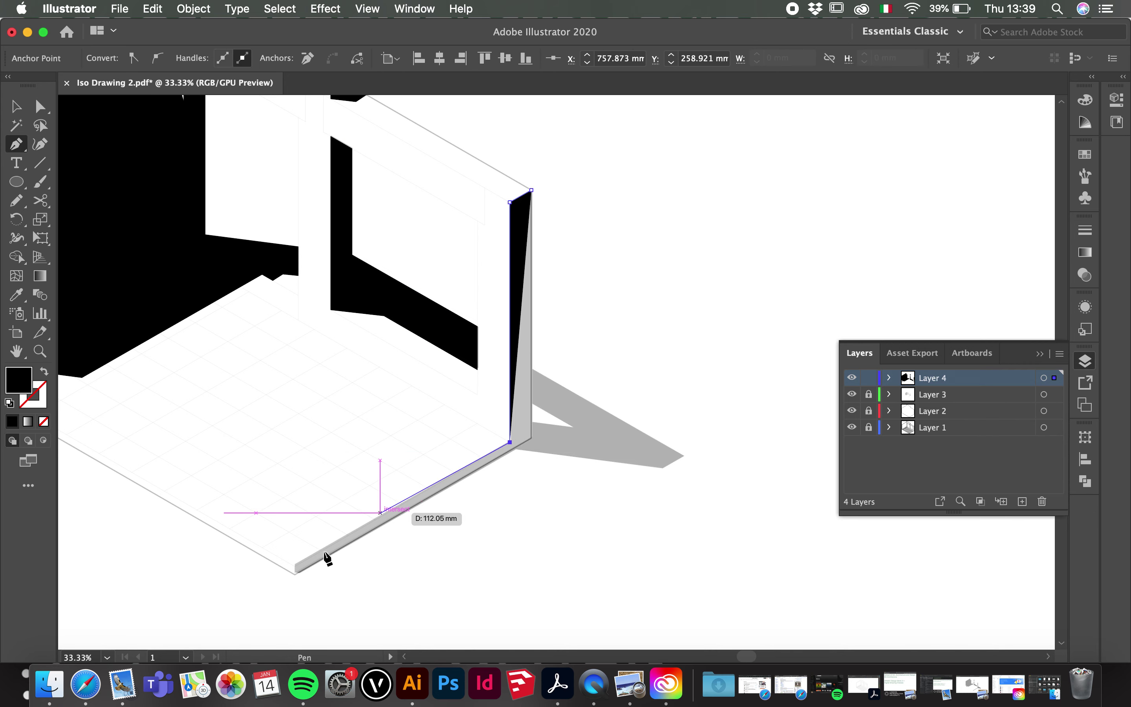
scroll(297, 568, up, 2)
scroll(302, 564, up, 2)
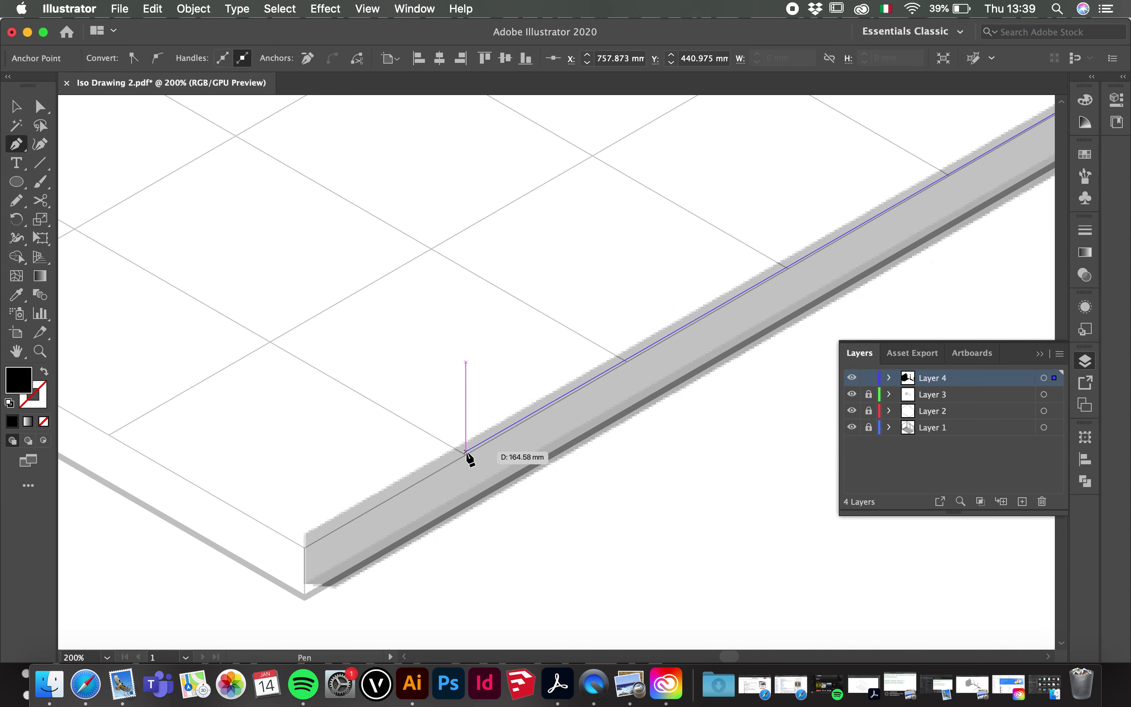
- Trace the floor slab's front-right edge face with the Pen, using a black stroke and no fill, ending where the cast shadow meets the slab
click(305, 548)
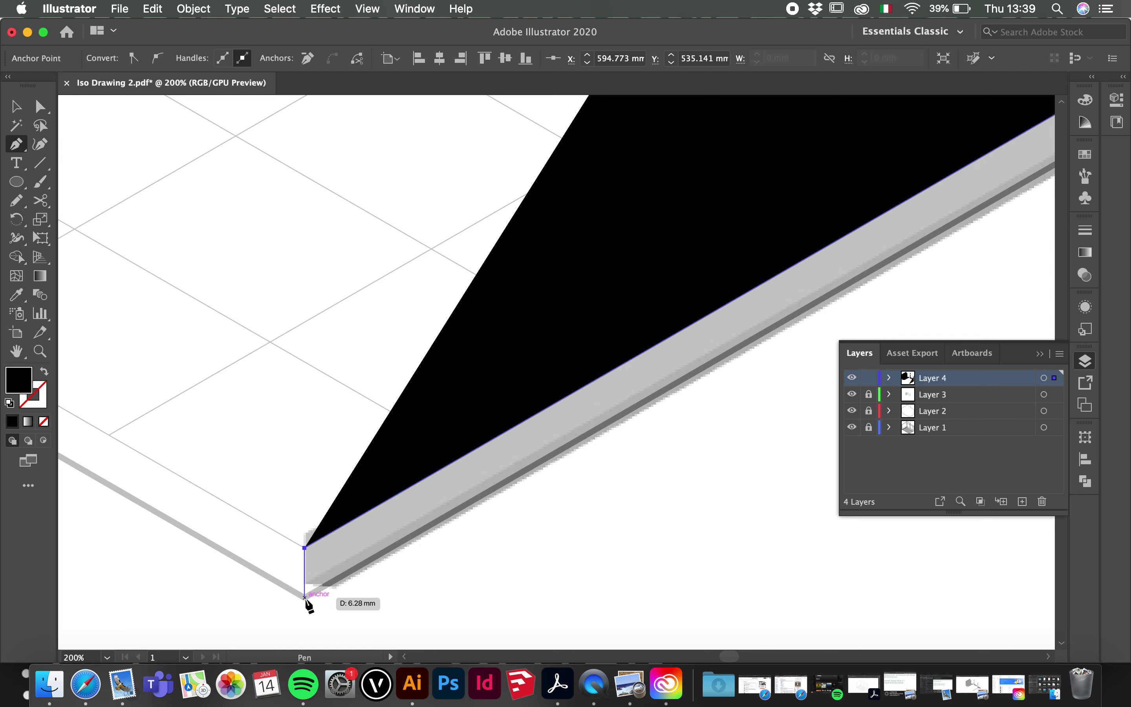
click(45, 372)
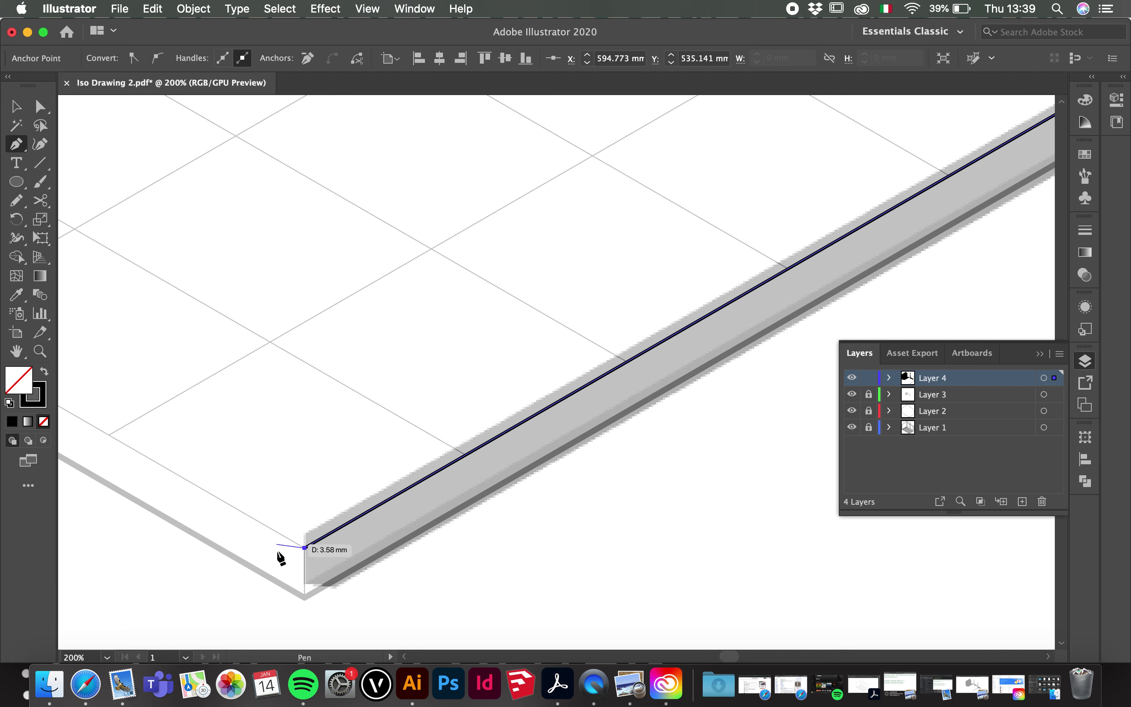
click(305, 597)
scroll(177, 517, down, 3)
scroll(543, 372, up, 3)
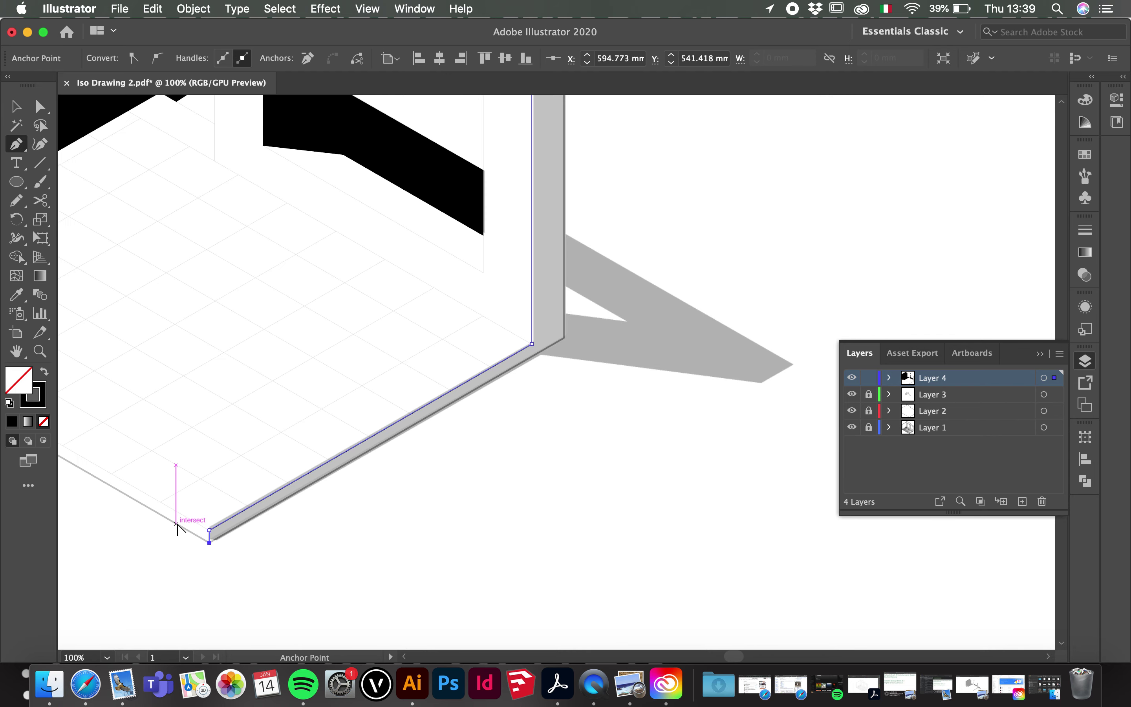
click(498, 370)
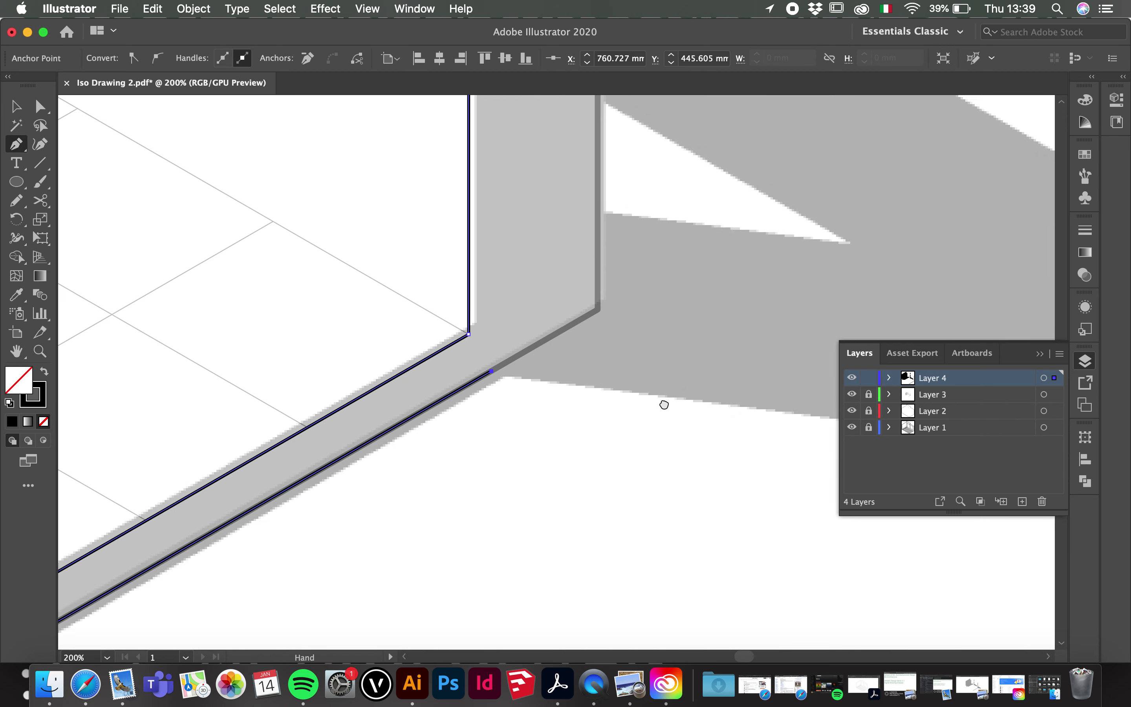
- Continue the outline around the cast shadow's pointed end and up the wall's outer edge, closing the path at the wall's upper corner
drag(676, 397, 424, 510)
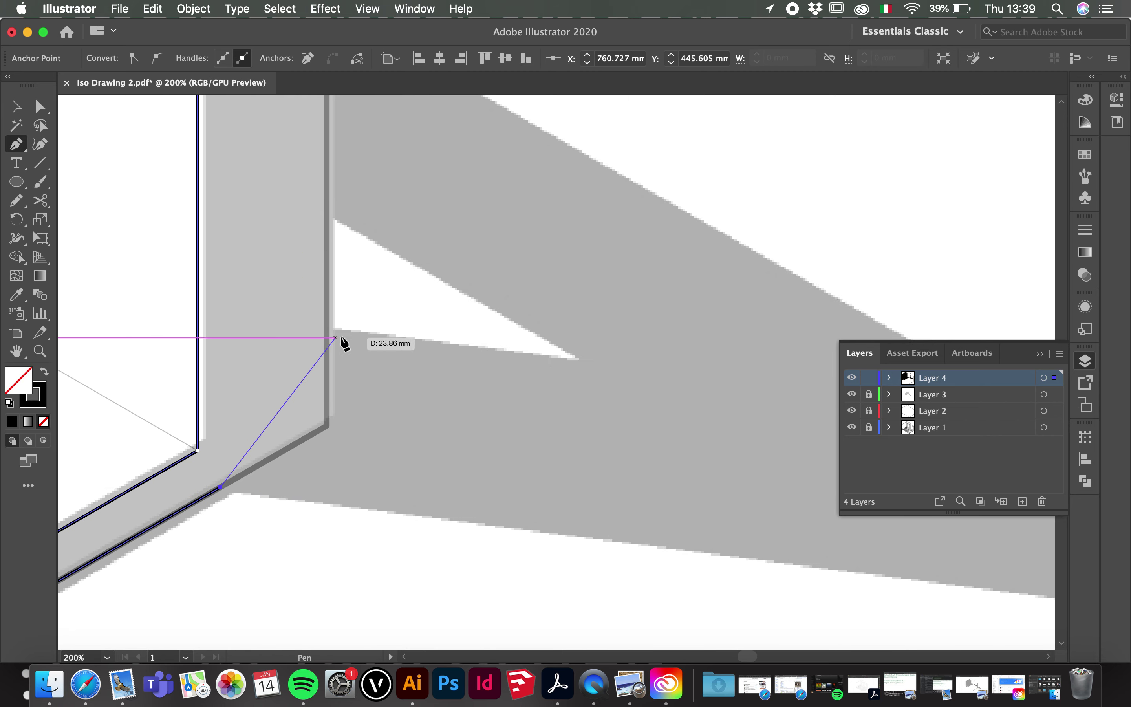
key(super+minus)
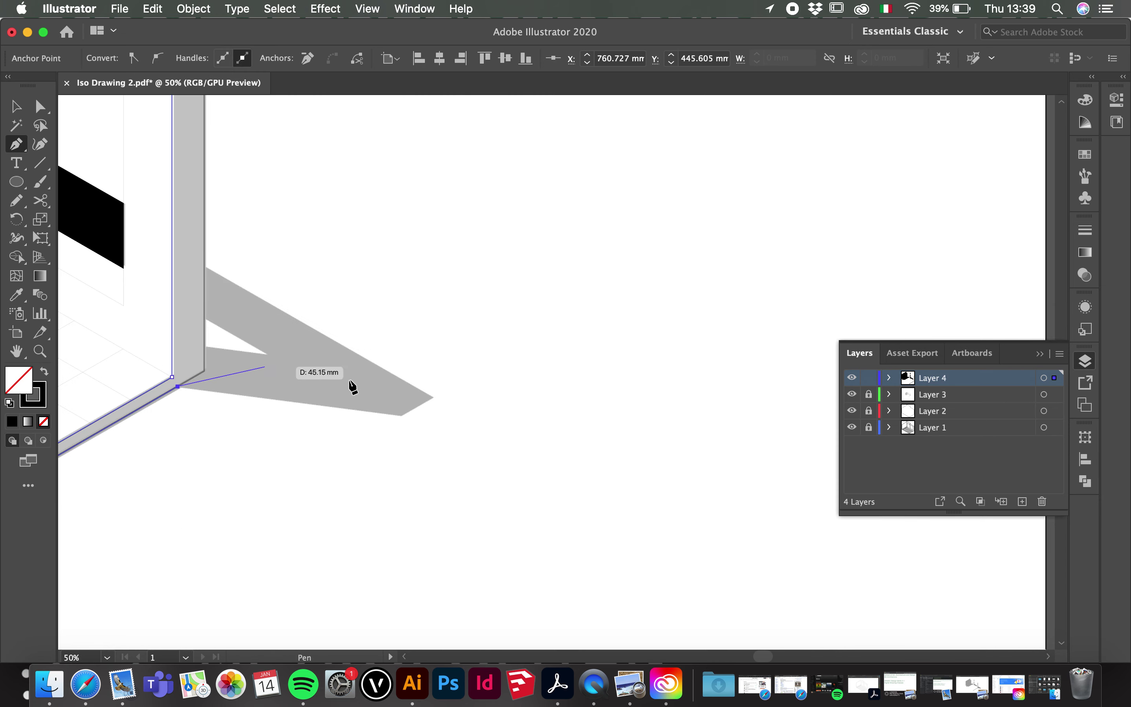
scroll(374, 412, left, 3)
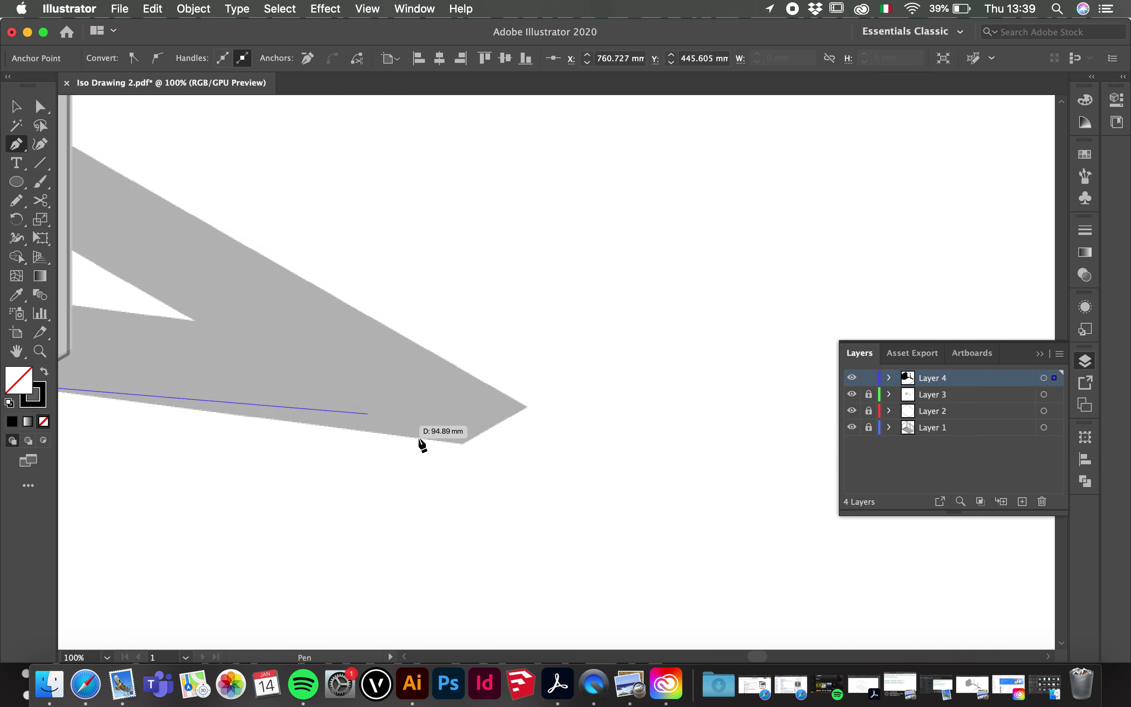
click(463, 443)
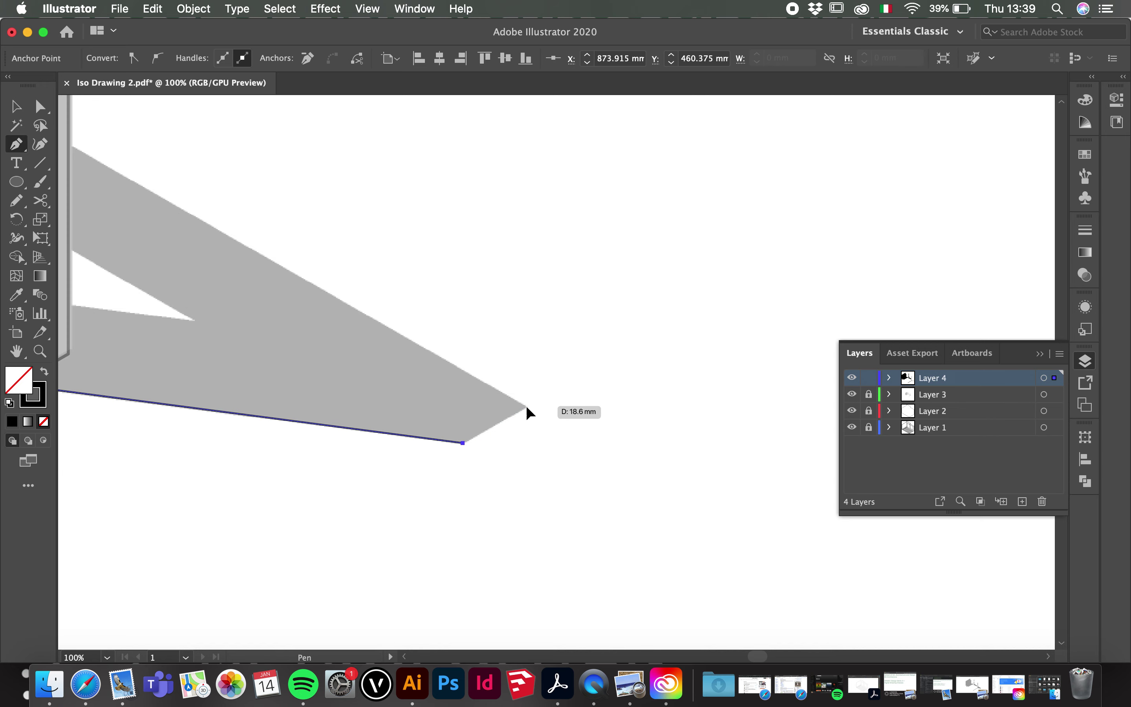
scroll(527, 413, up, 10)
scroll(527, 413, left, 10)
click(457, 523)
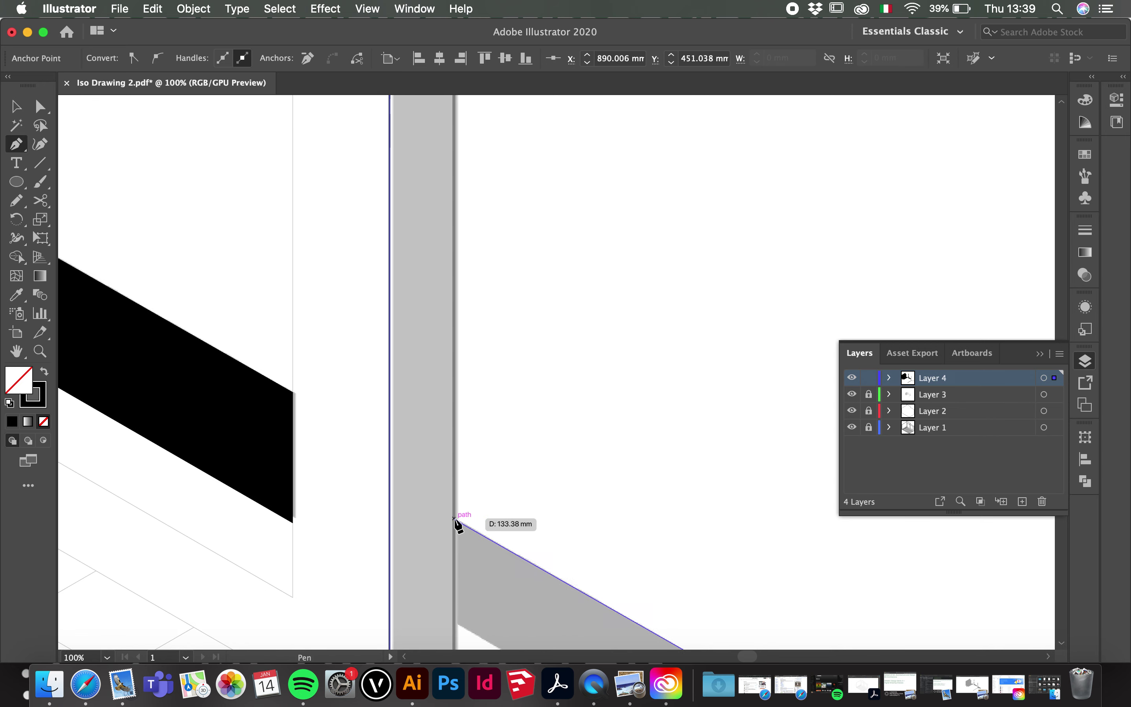
scroll(482, 361, up, 10)
click(491, 336)
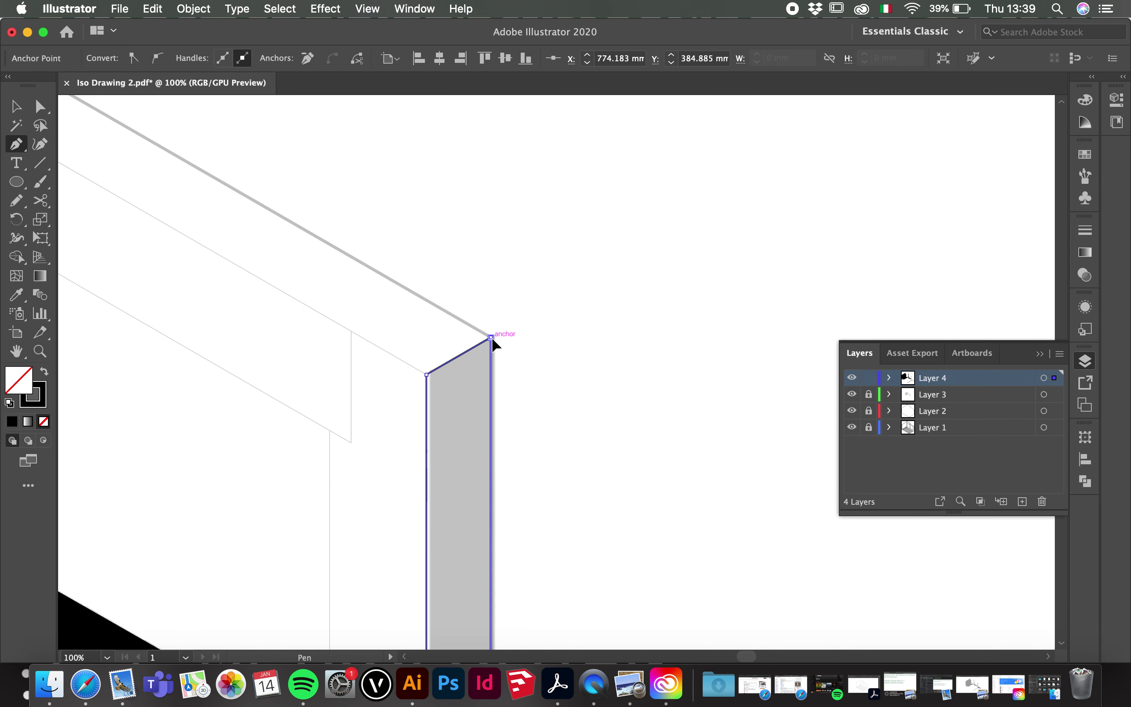
- Draw a closed triangular path around the white gap between the wall and the grey cast shadow
scroll(526, 511, down, 10)
scroll(553, 500, right, 3)
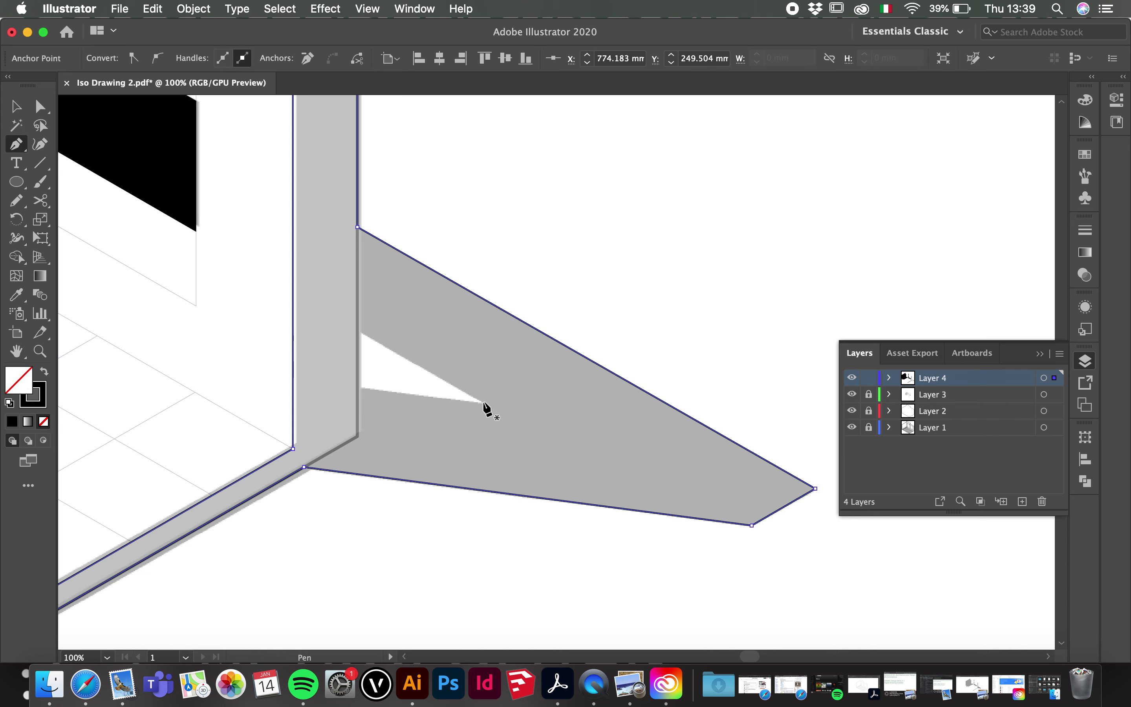
click(357, 331)
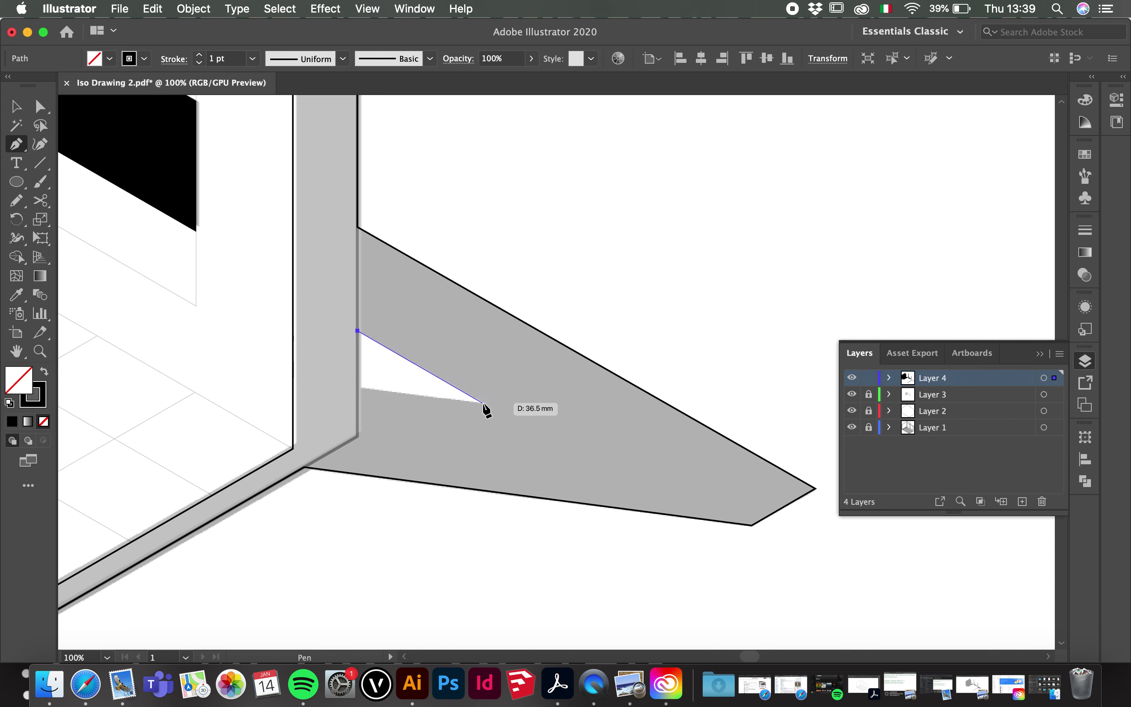
click(482, 403)
click(357, 388)
click(357, 331)
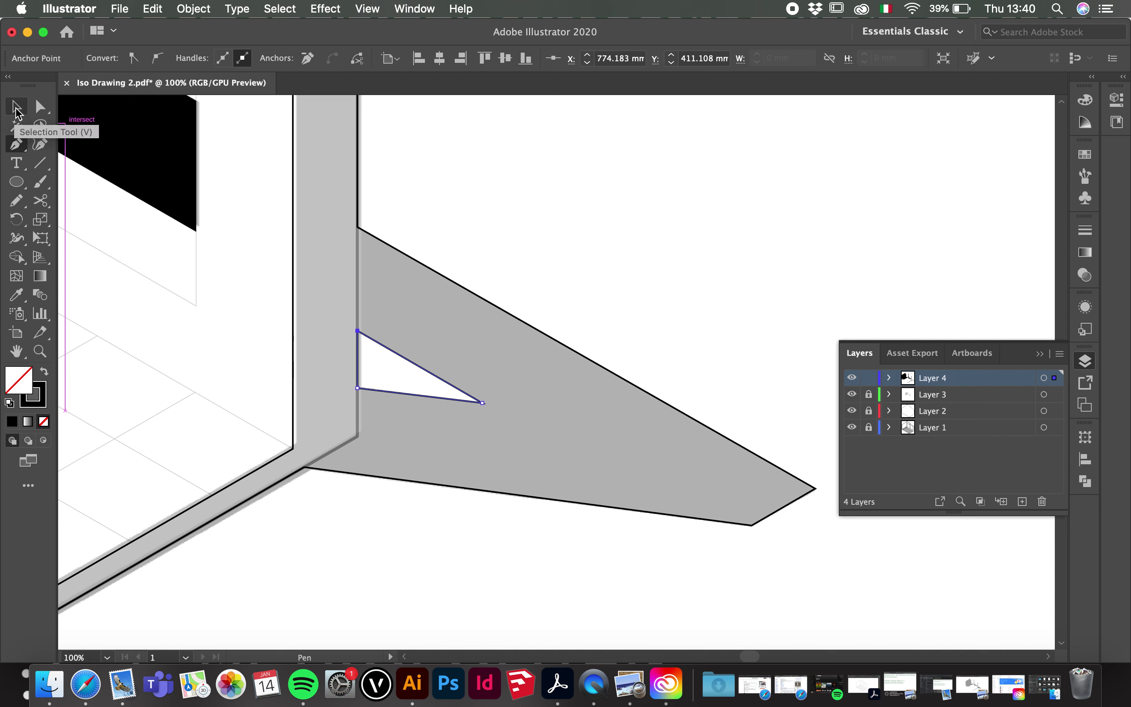
- Give the large wall and shadow outline a solid black fill with no stroke
click(15, 110)
click(505, 547)
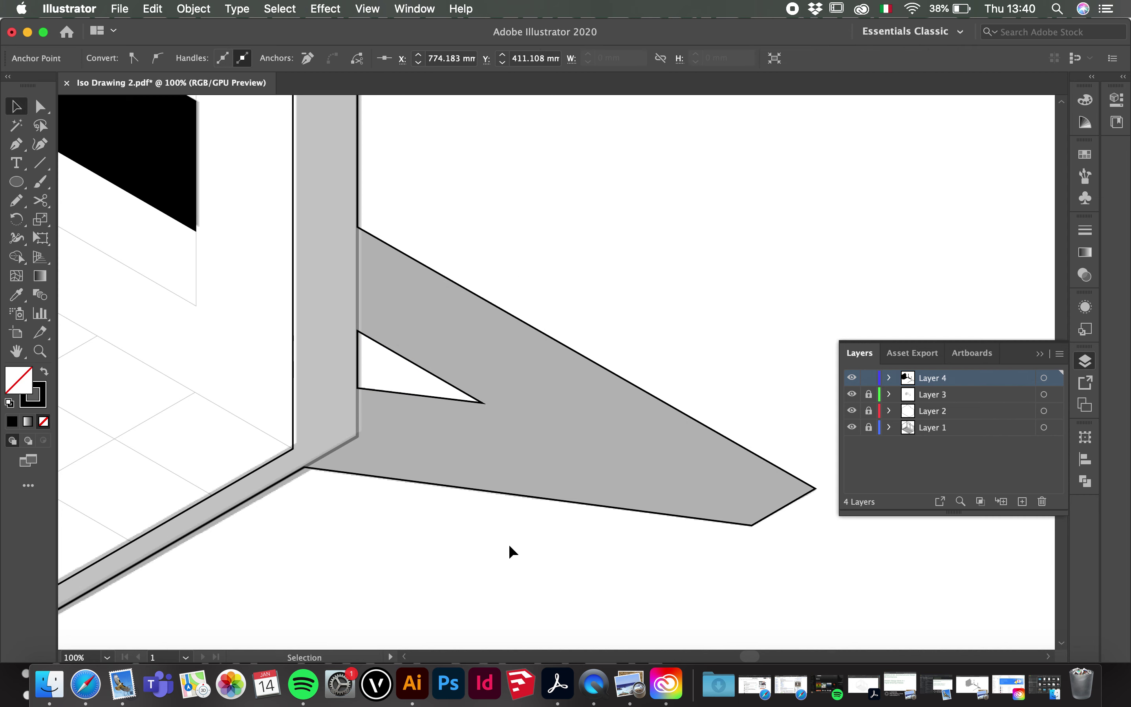
click(558, 499)
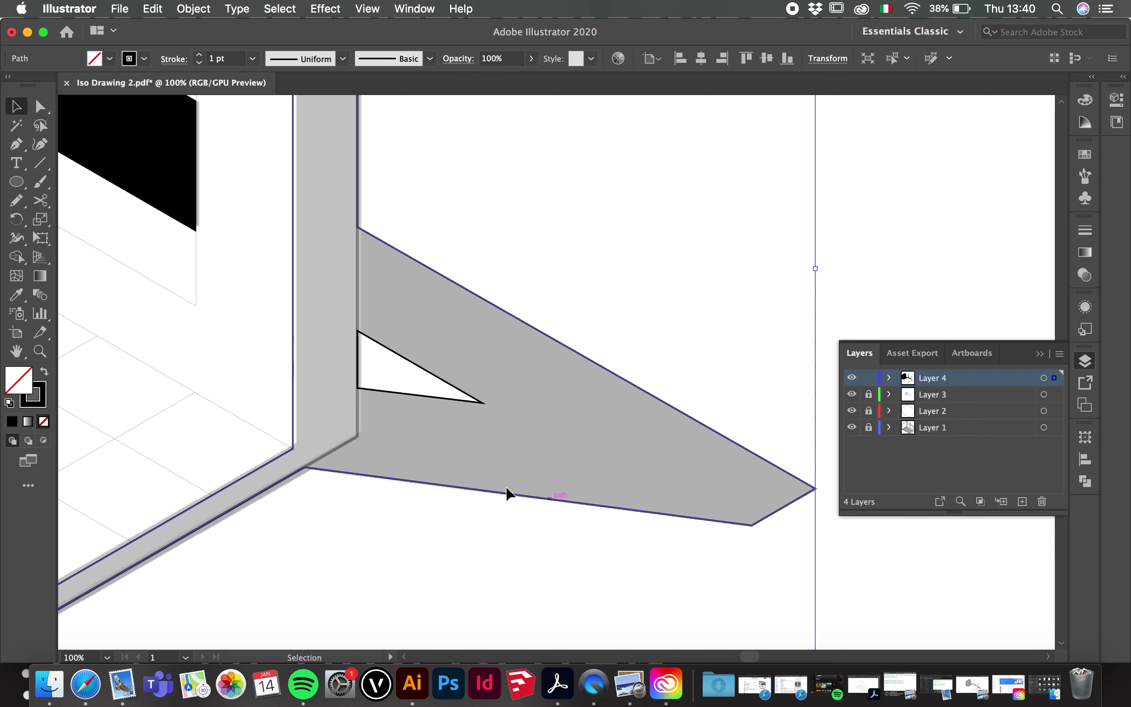
click(43, 373)
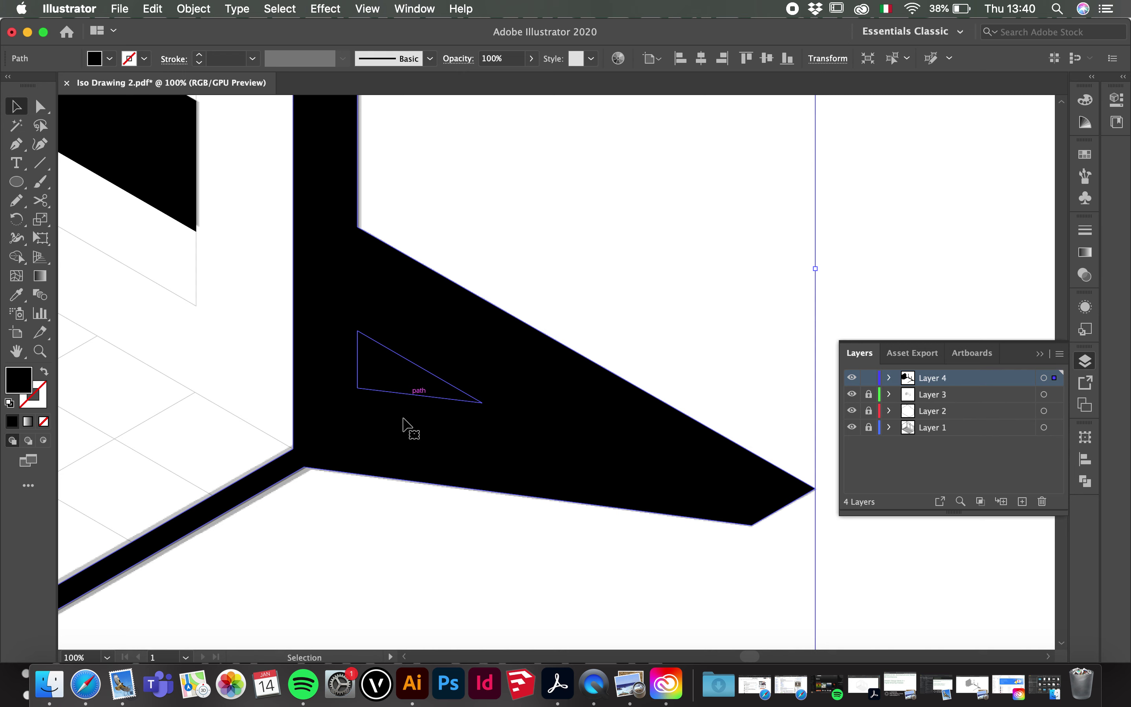
- Give the small triangle inside the shadow a red fill with no stroke
click(413, 397)
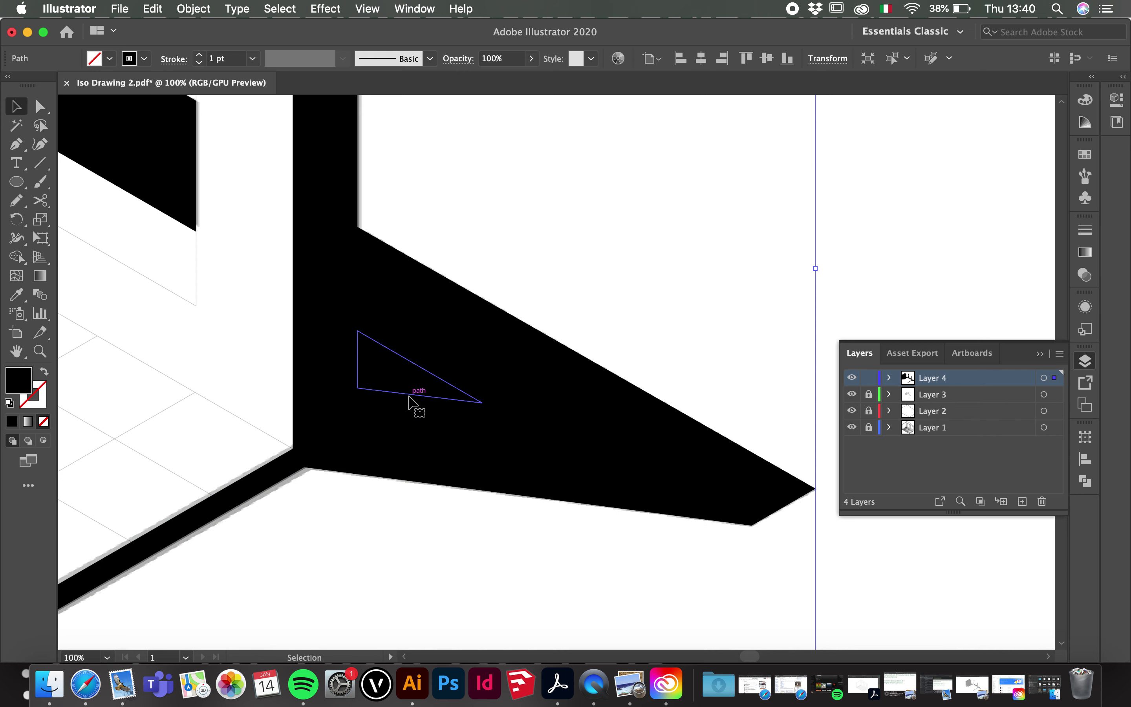
click(44, 372)
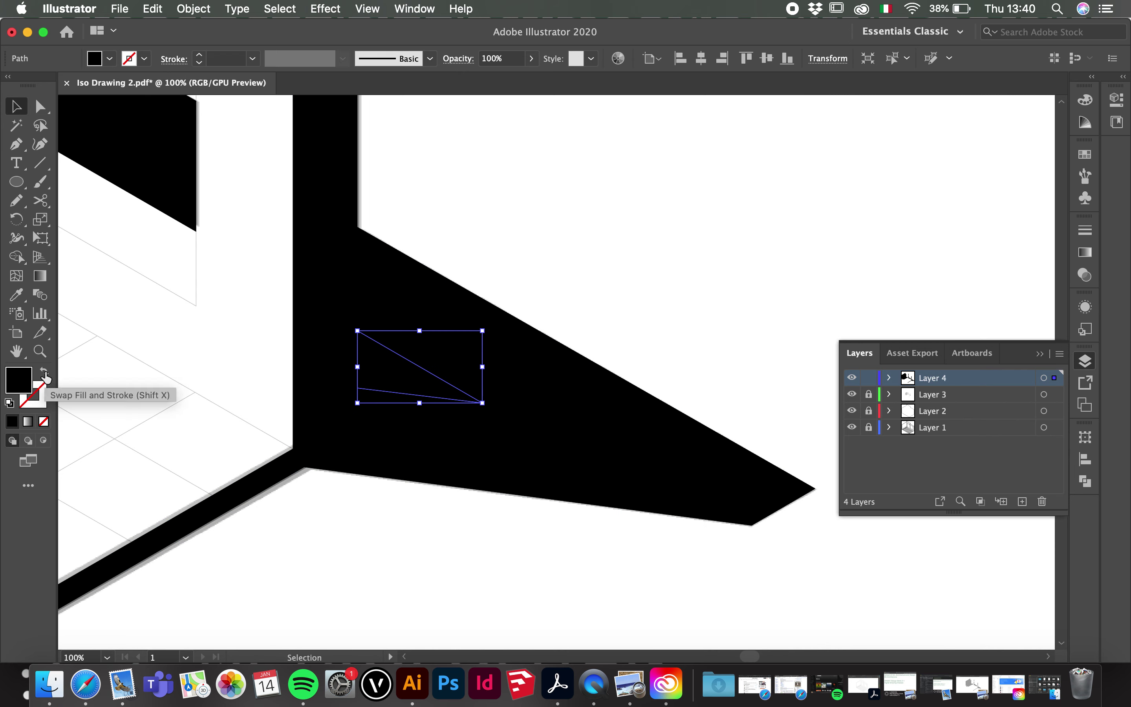
double_click(24, 389)
drag(867, 233, 834, 171)
click(1019, 193)
click(440, 534)
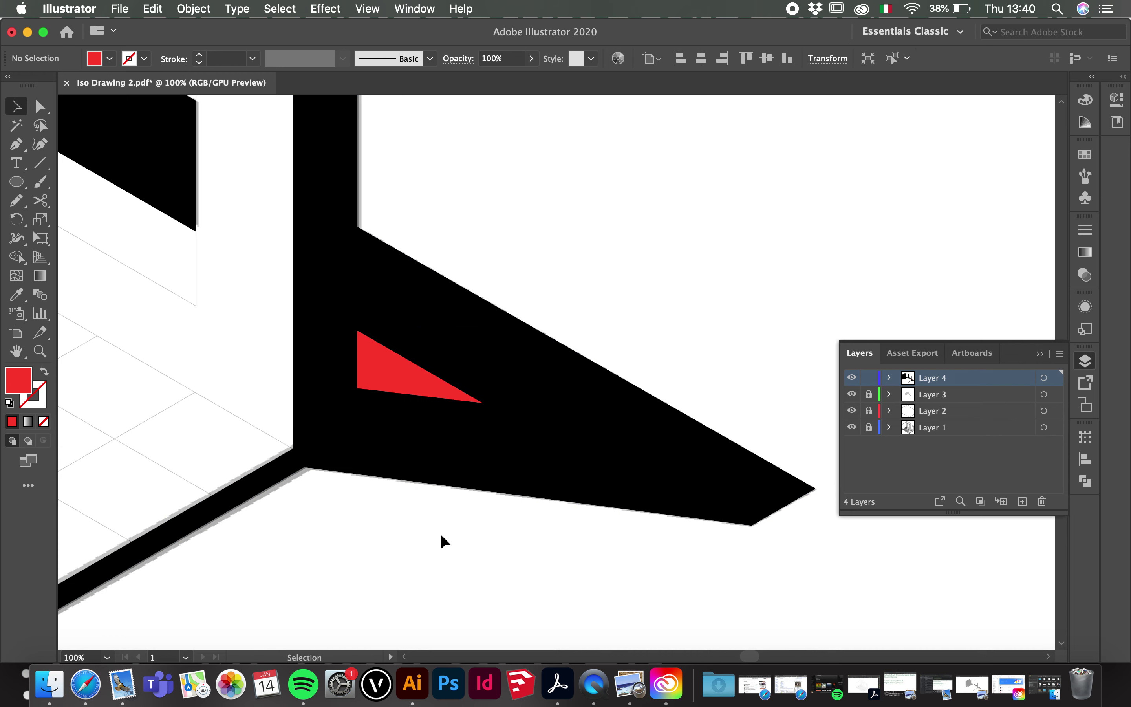
- Subtract the red triangle from the large black shadow shape with the Pathfinder's Minus Front operation
scroll(419, 412, down, 2)
click(415, 395)
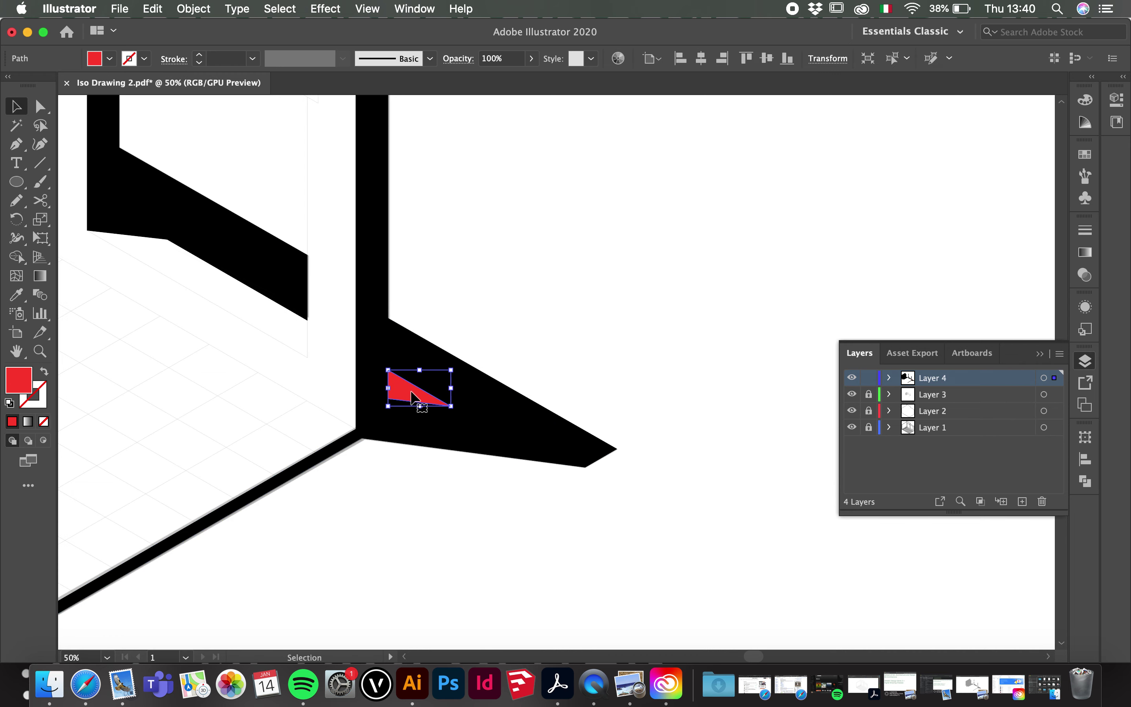
click(523, 449)
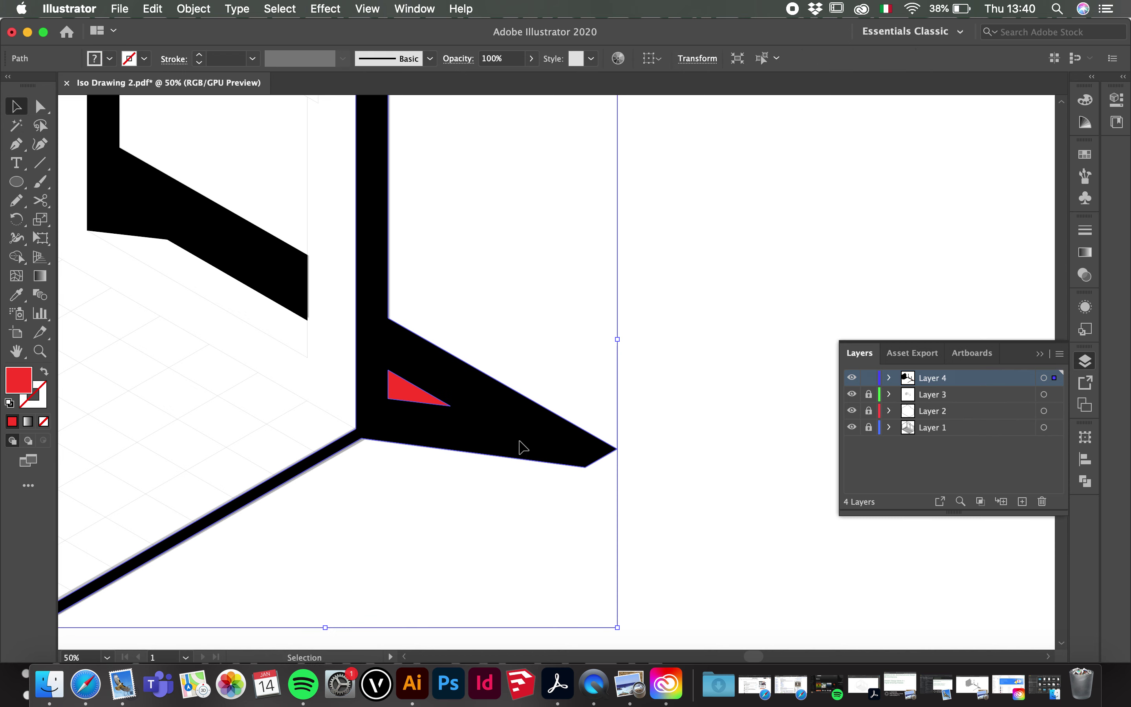
click(490, 511)
drag(626, 270, 612, 296)
drag(538, 379, 394, 509)
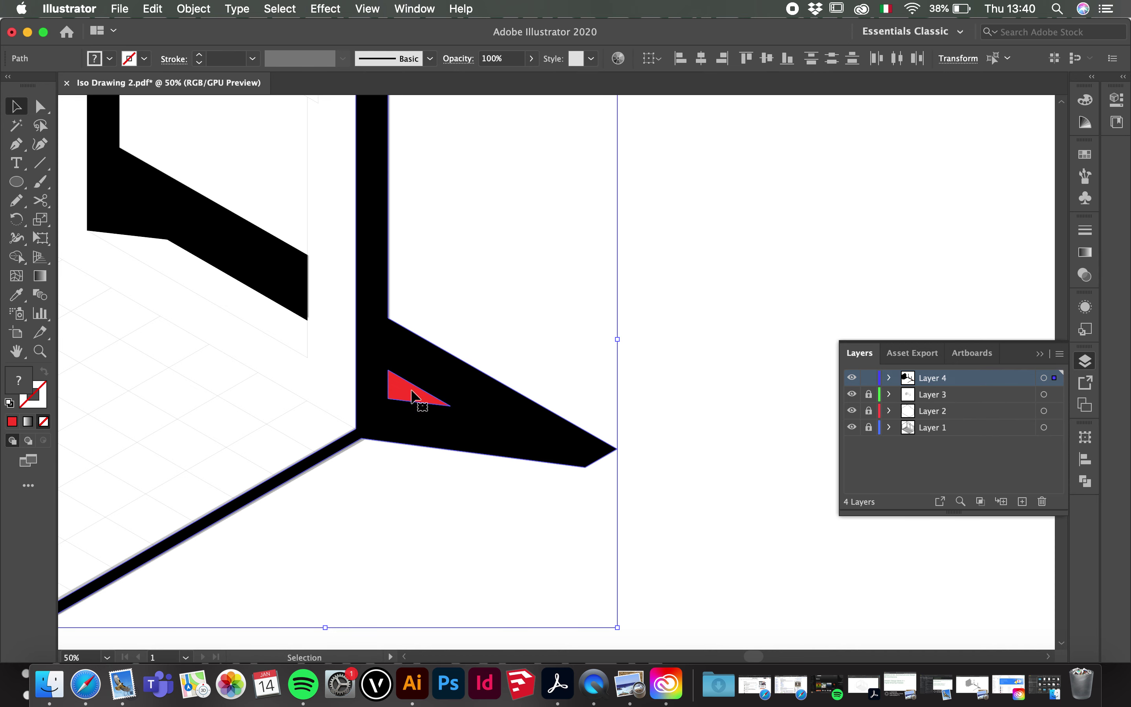
click(414, 8)
scroll(476, 470, down, 2)
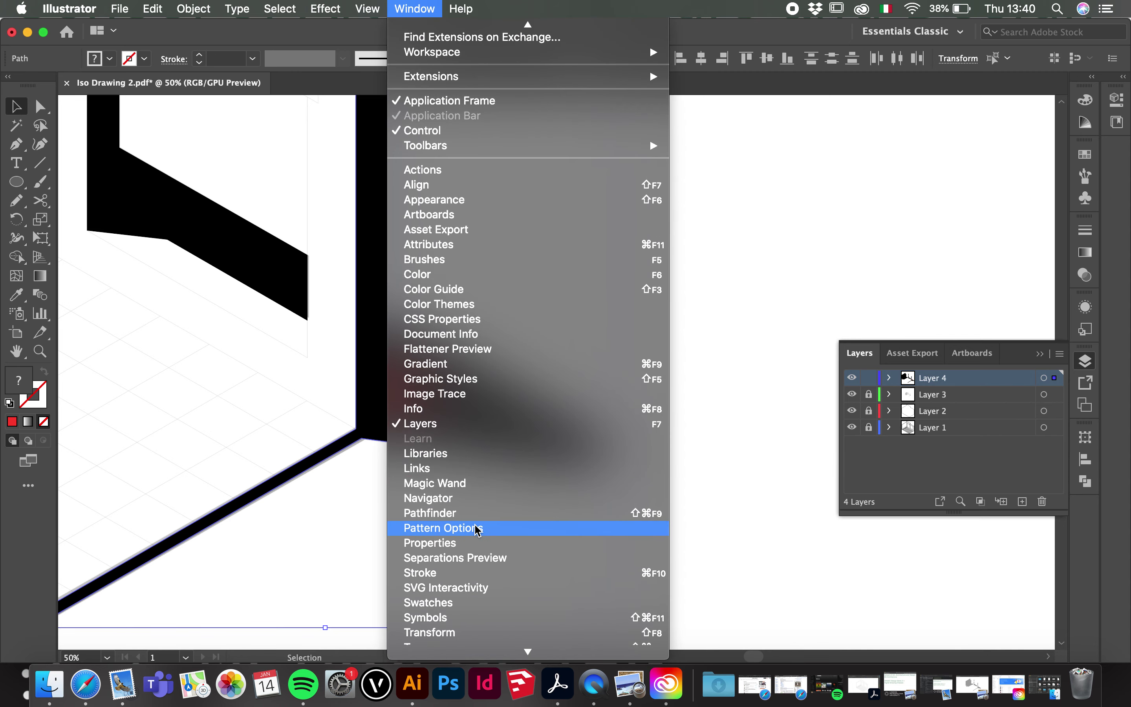
click(475, 513)
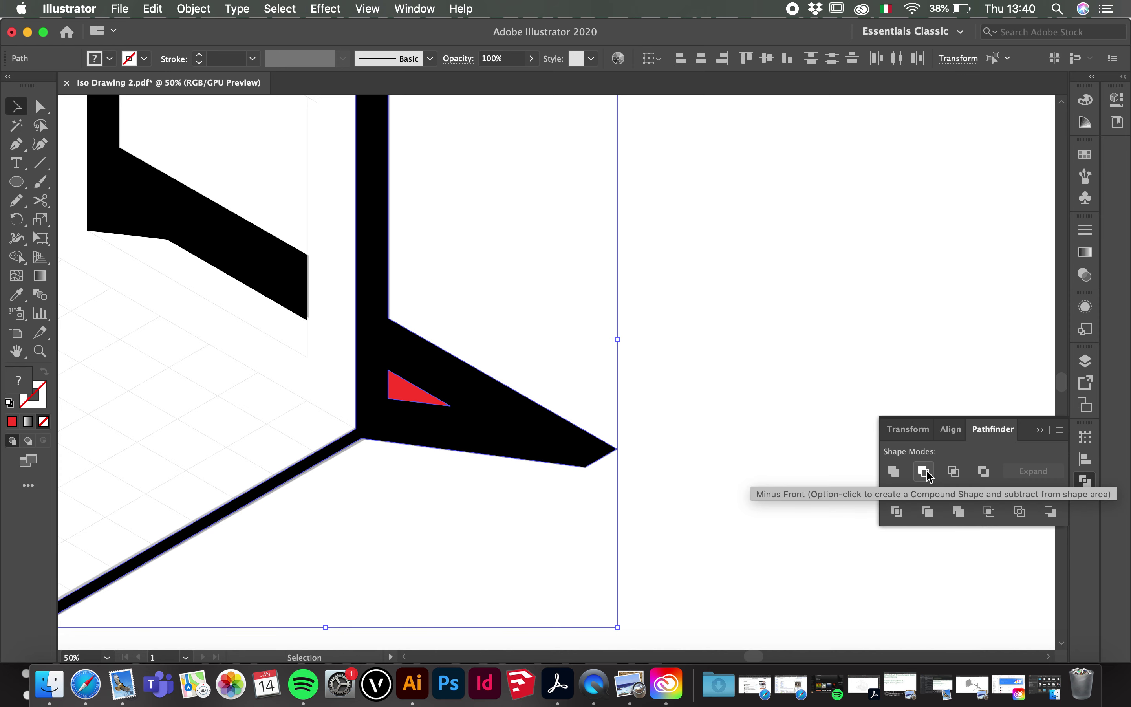
click(924, 471)
click(742, 342)
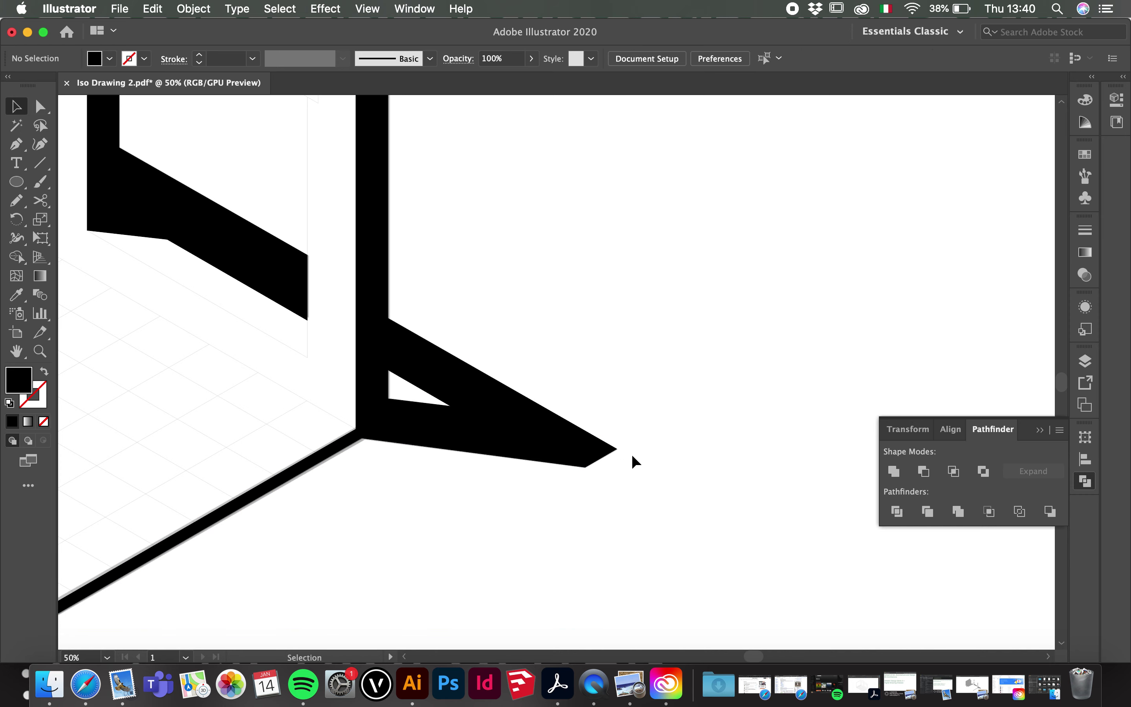
scroll(632, 454, down, 6)
scroll(603, 448, up, 4)
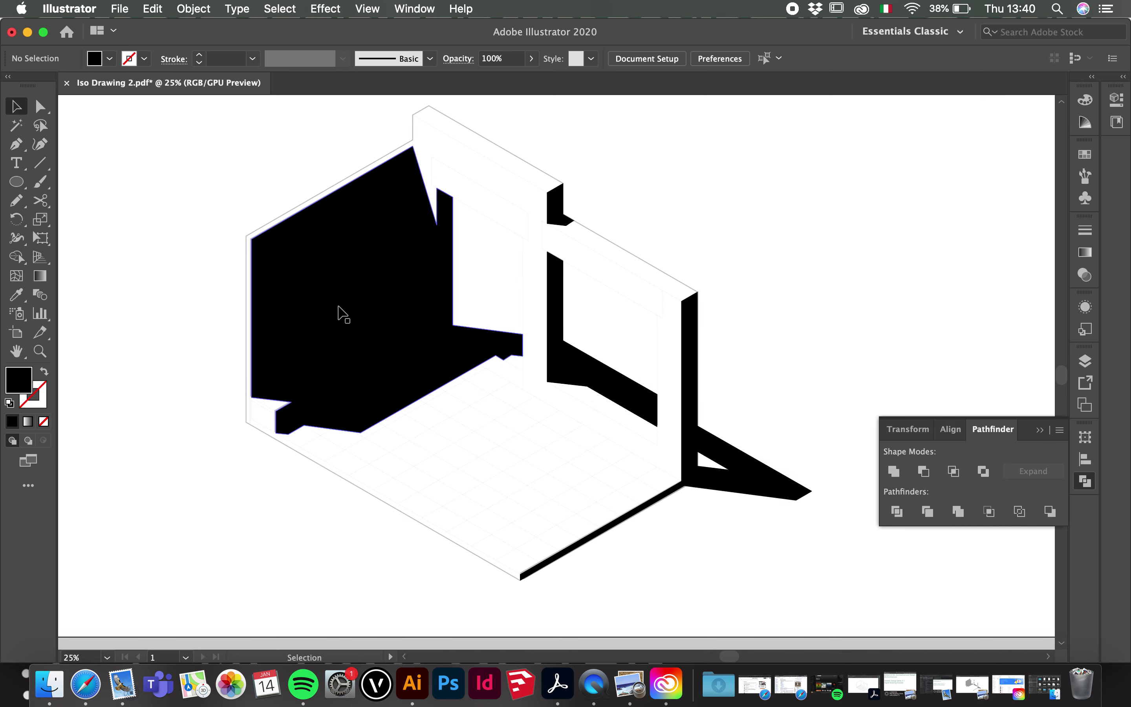
drag(873, 300, 745, 286)
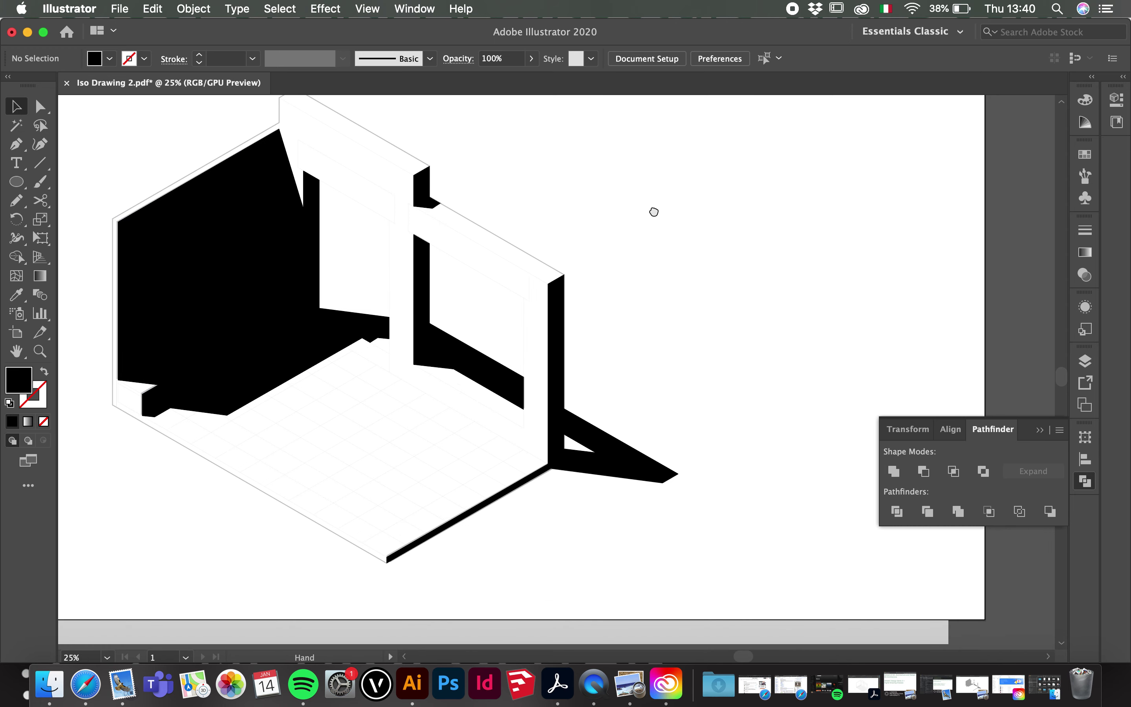
drag(650, 208, 720, 246)
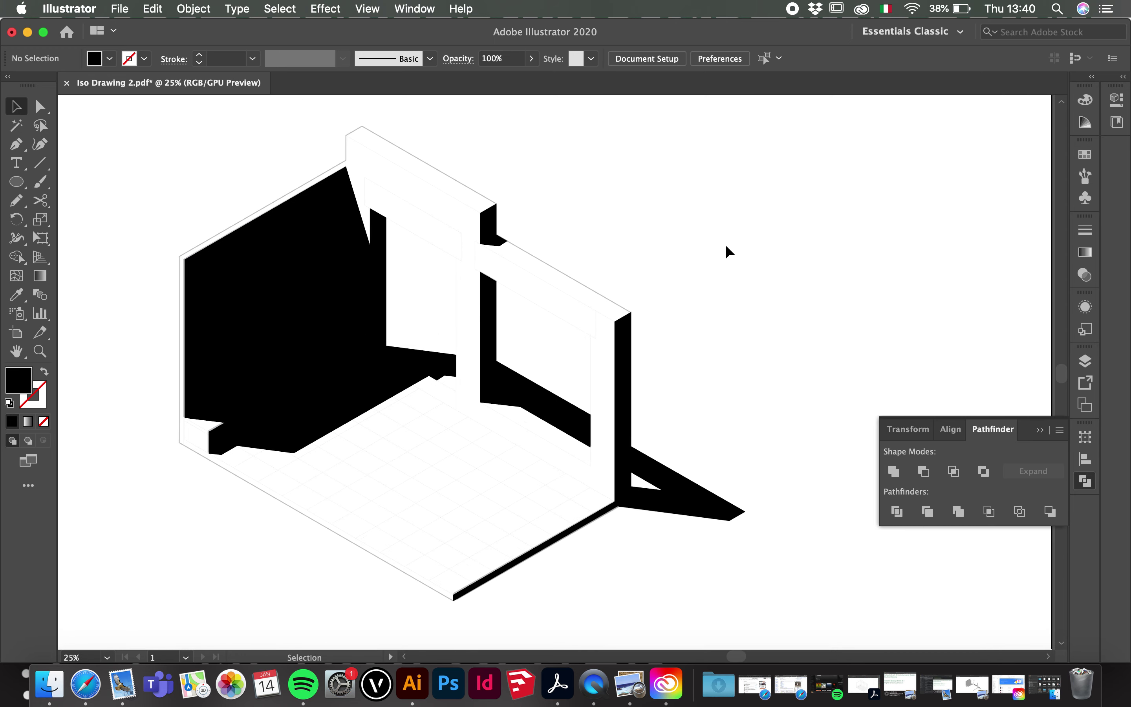
click(273, 268)
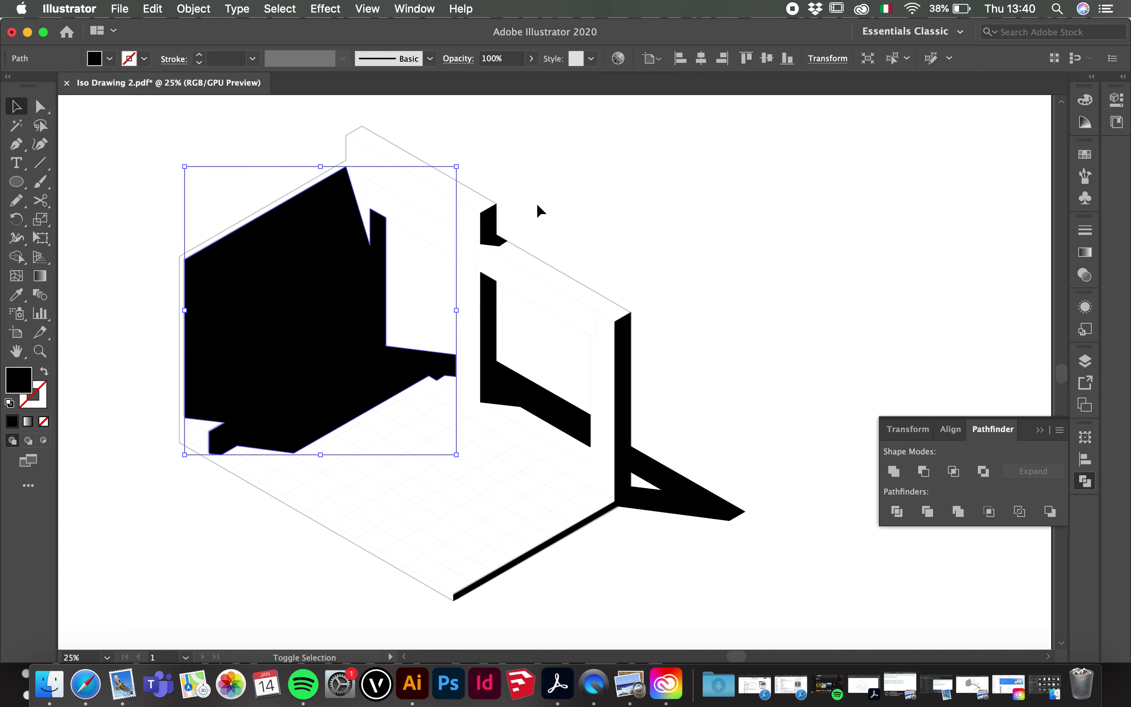
shift+click(495, 231)
shift+click(552, 407)
shift+click(702, 504)
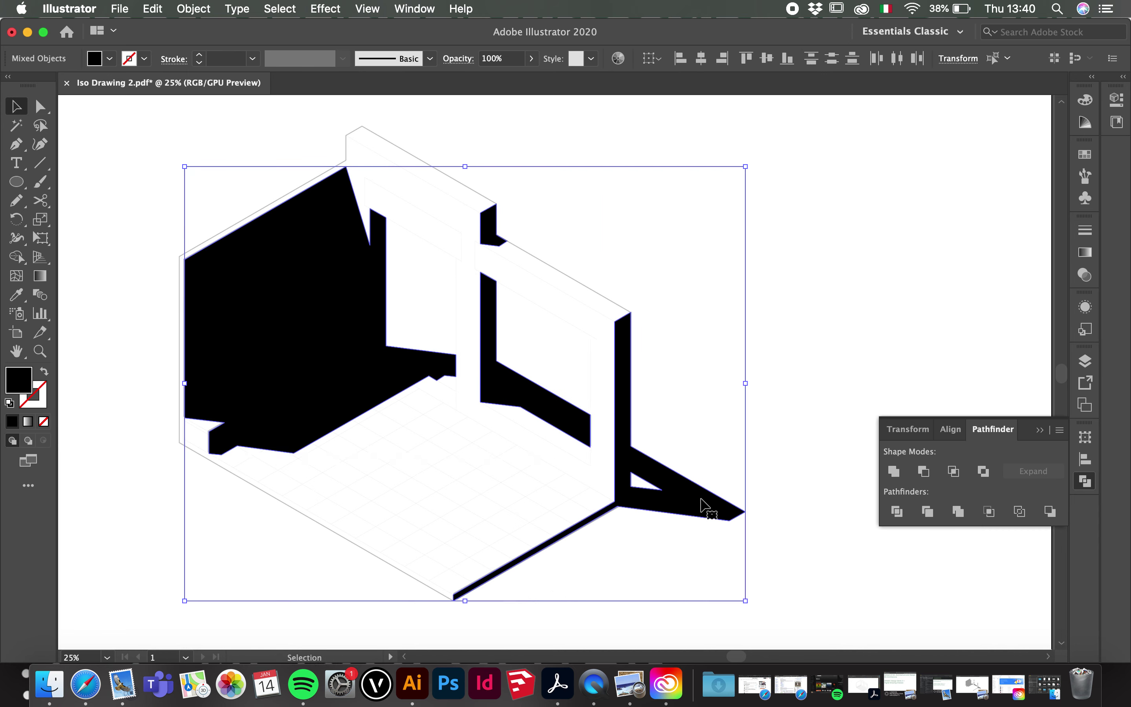
click(837, 302)
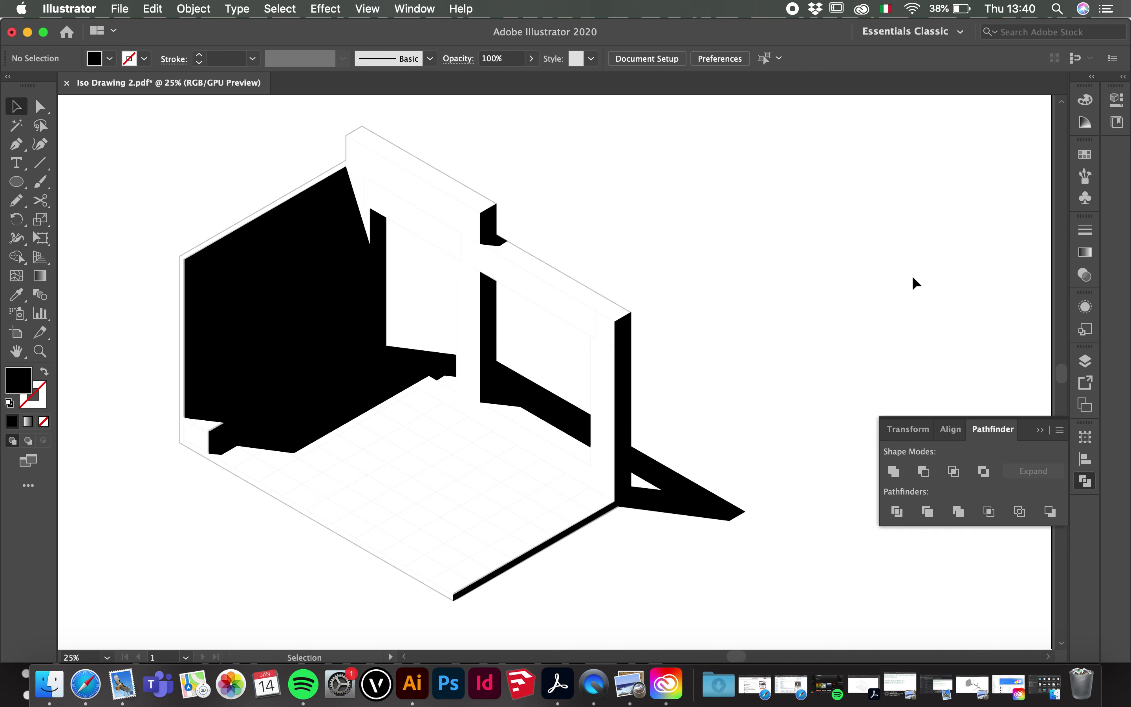
- Target Layer 4 to select all of its black shadow shapes together
click(1086, 361)
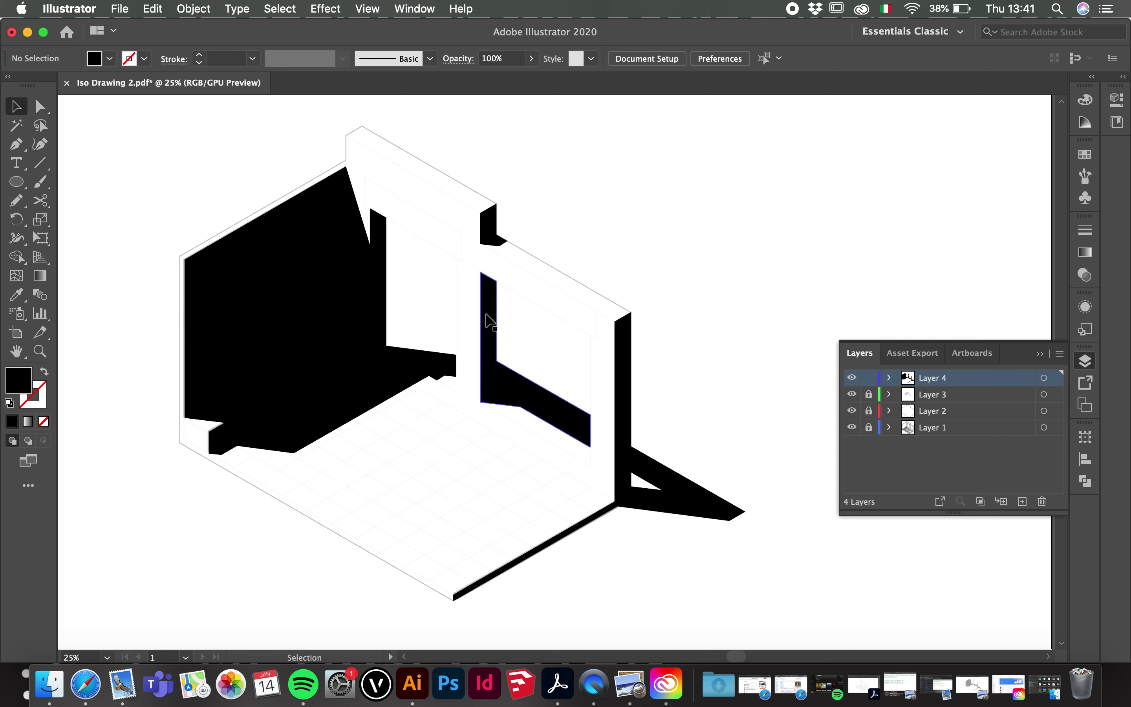
key(super+a)
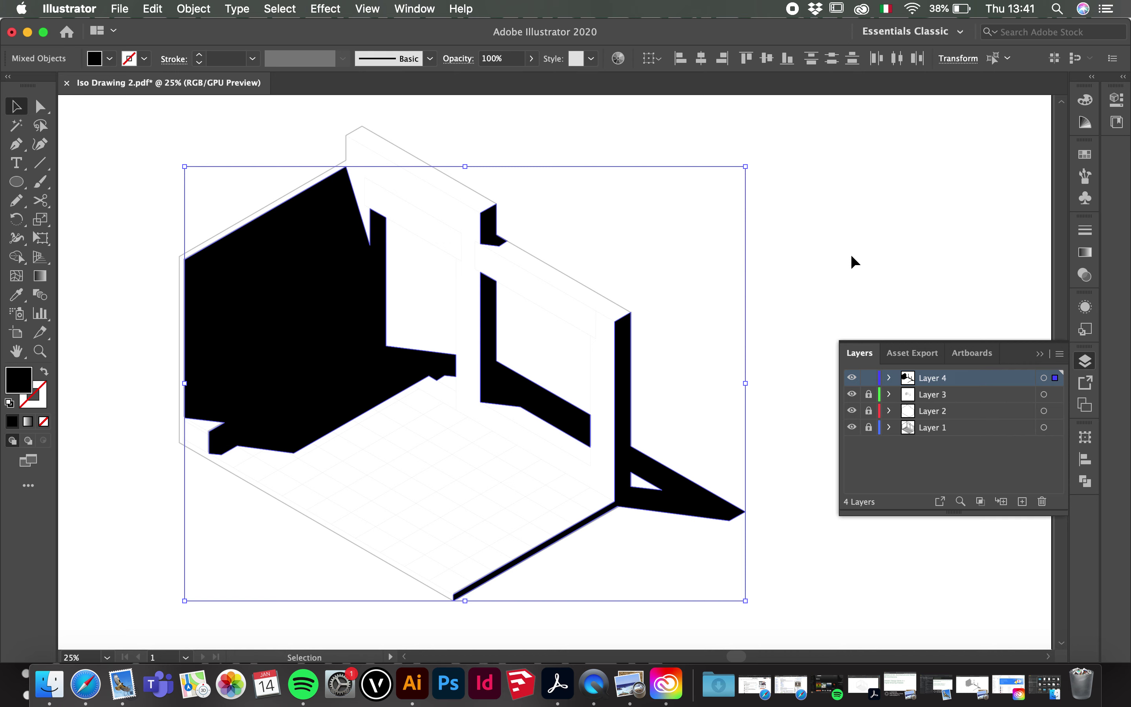
key(super+shift+a)
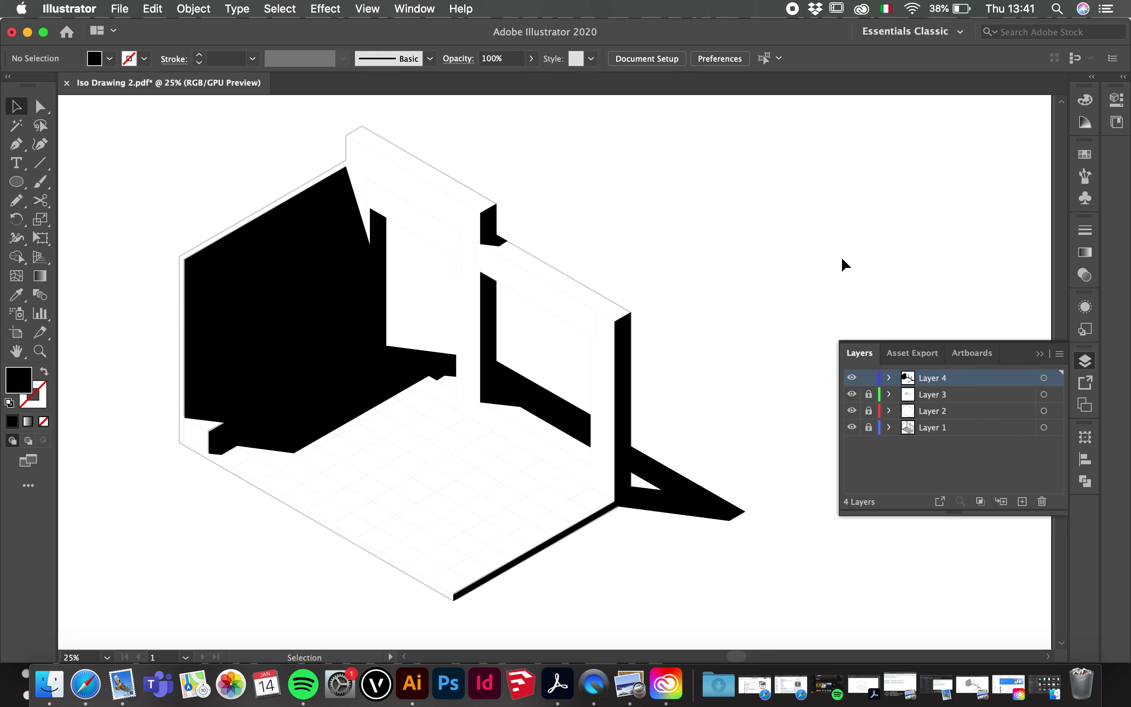
click(1043, 378)
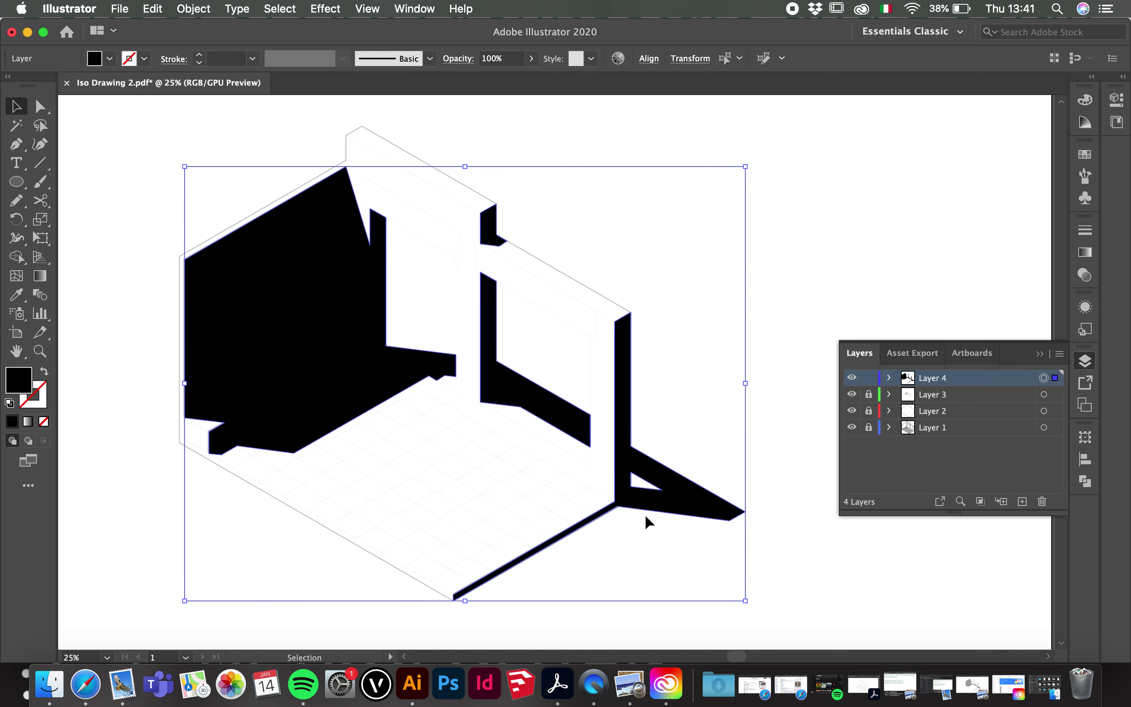
- Lower the opacity of the Layer 4 shadow shapes to 3% and deselect them
click(531, 58)
drag(531, 78, 473, 80)
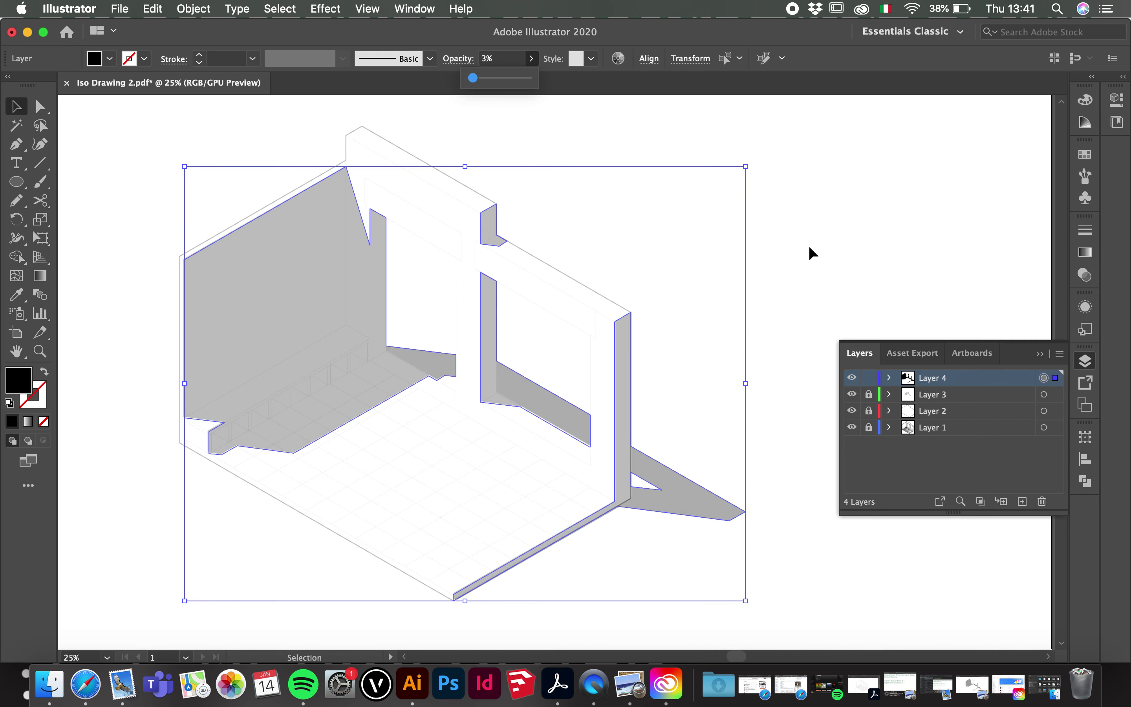
click(823, 182)
click(823, 181)
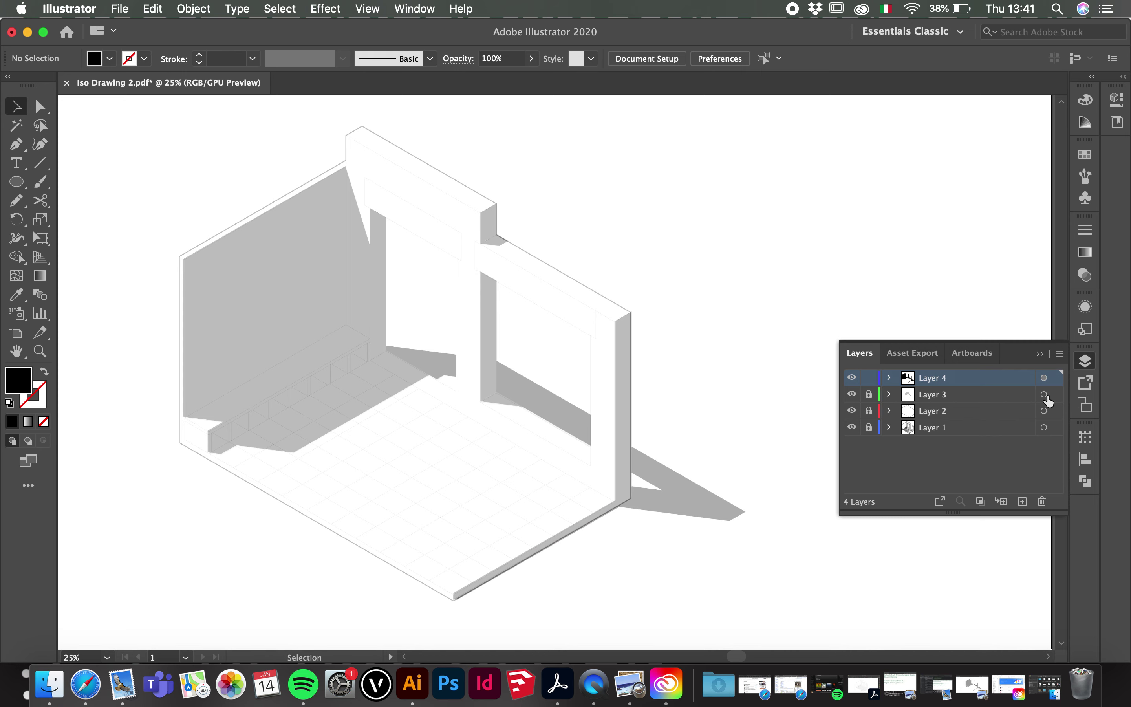
- Hide Layer 3 and set the opacity of all the Layer 4 shadow shapes to 35%
click(1045, 378)
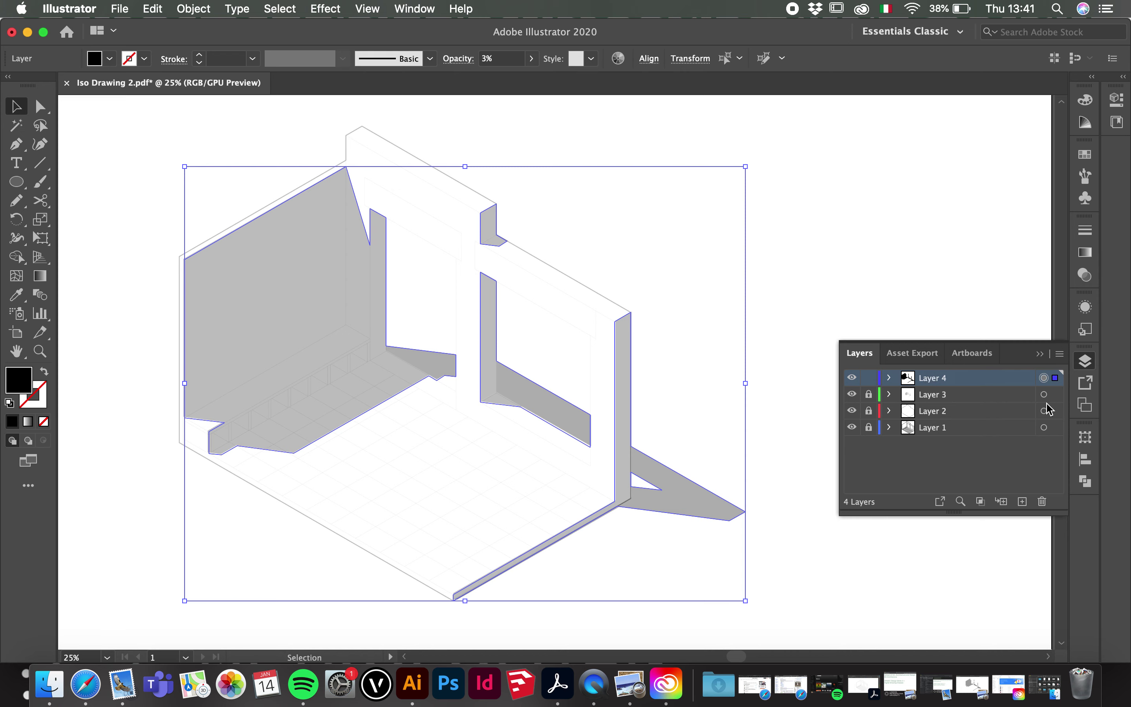
click(852, 395)
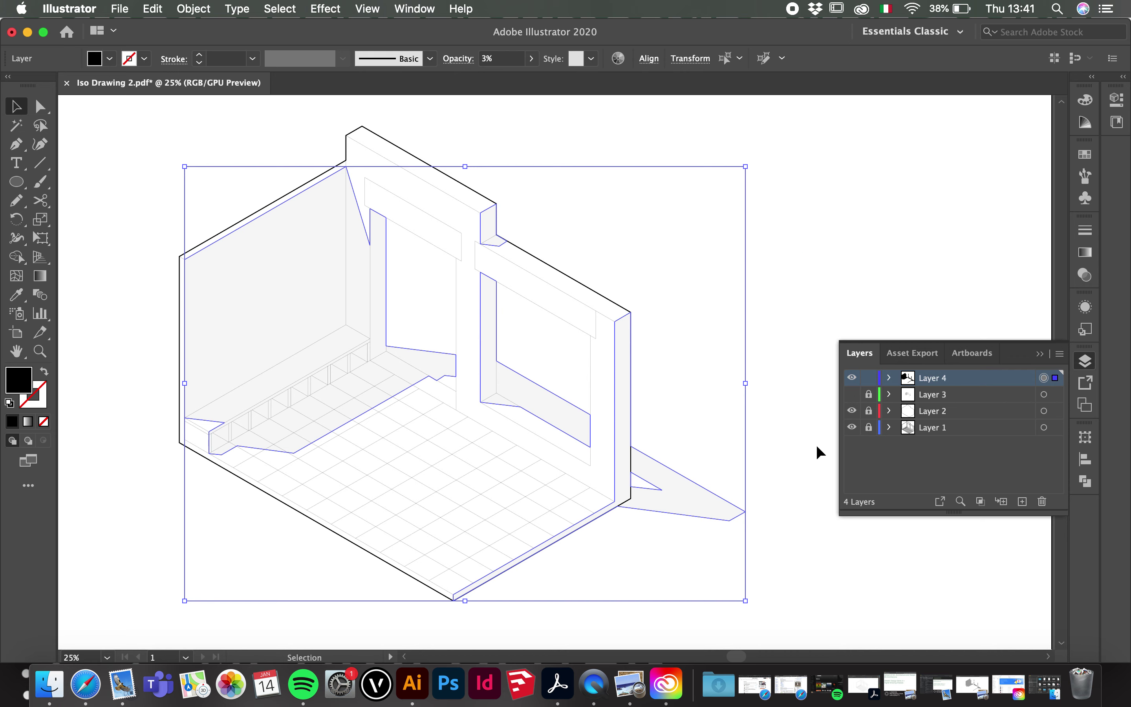
click(534, 60)
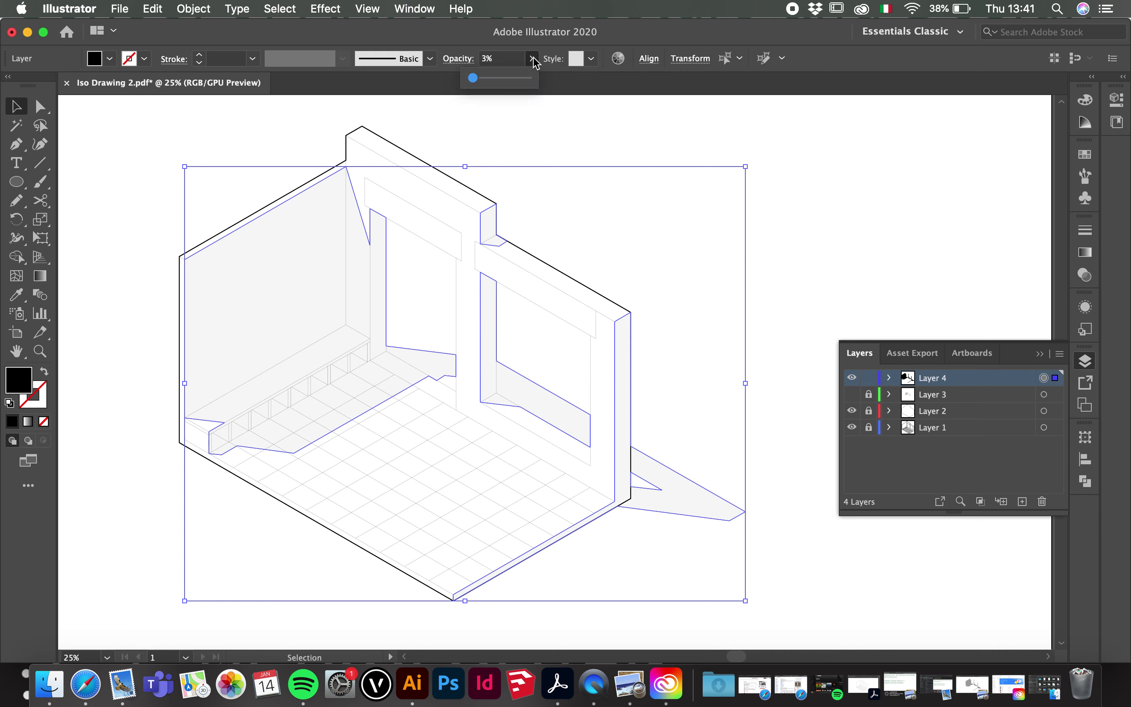
drag(475, 85, 494, 81)
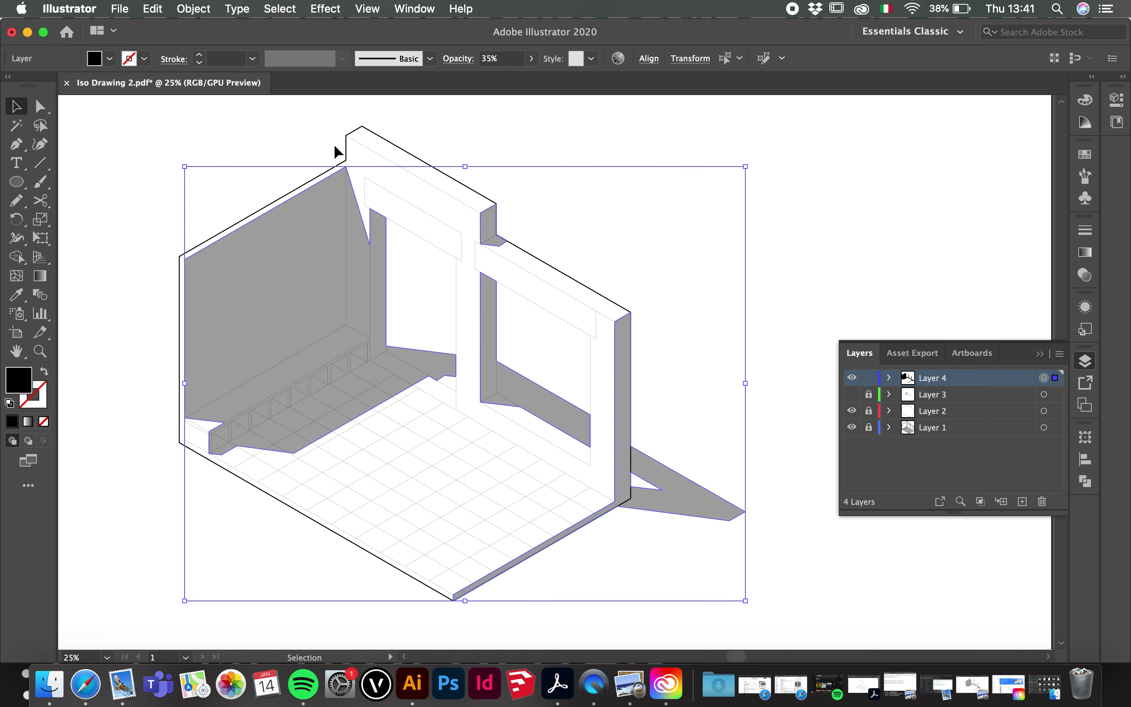
- Change the fill of the Layer 4 shadow shapes from black to a light blue and deselect them
double_click(20, 386)
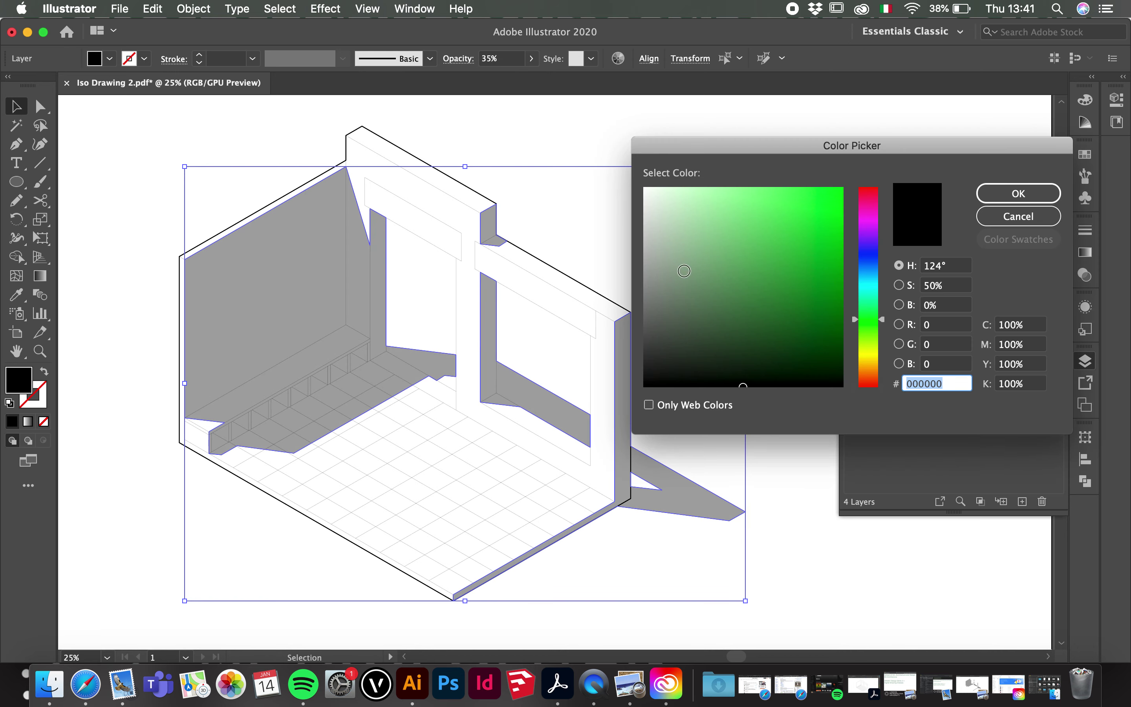
drag(865, 237, 874, 262)
click(758, 187)
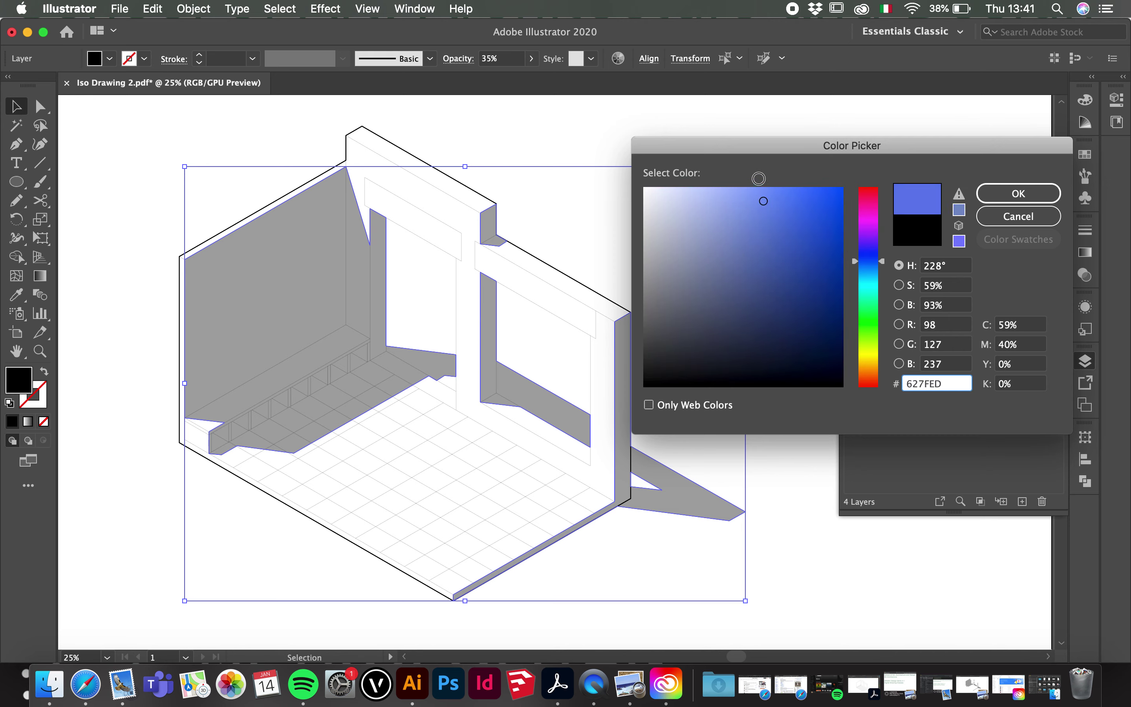
click(1009, 191)
click(852, 219)
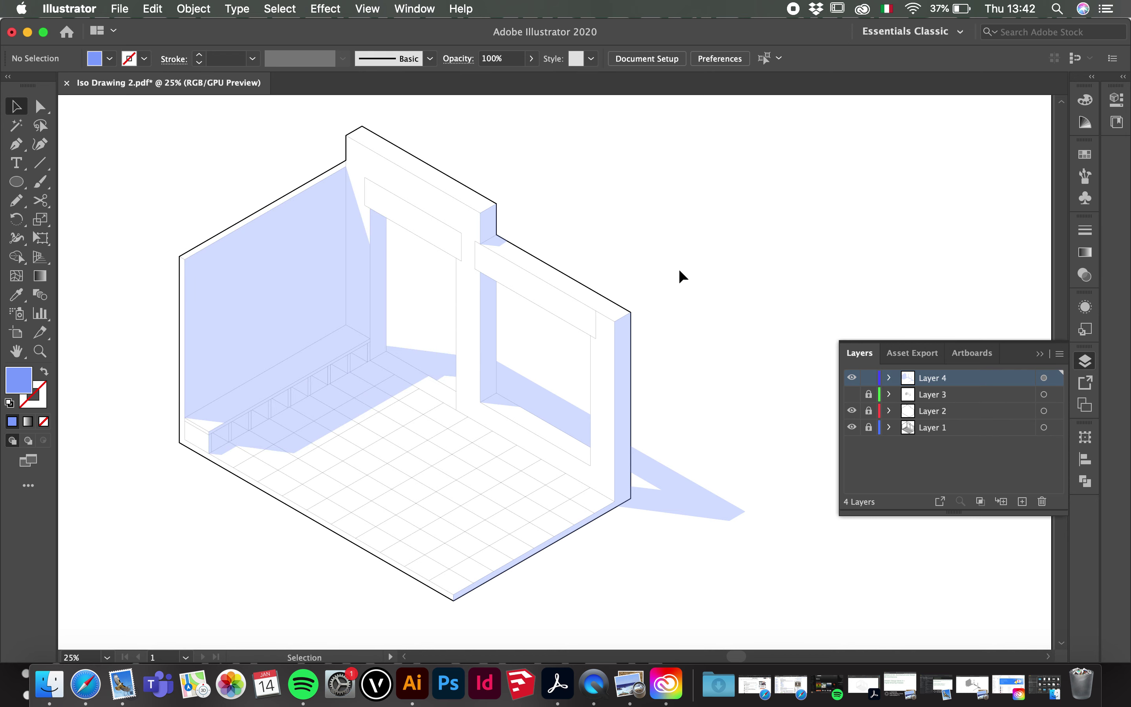
- Target Layer 4 and set its opacity to 100%
click(1046, 378)
click(531, 58)
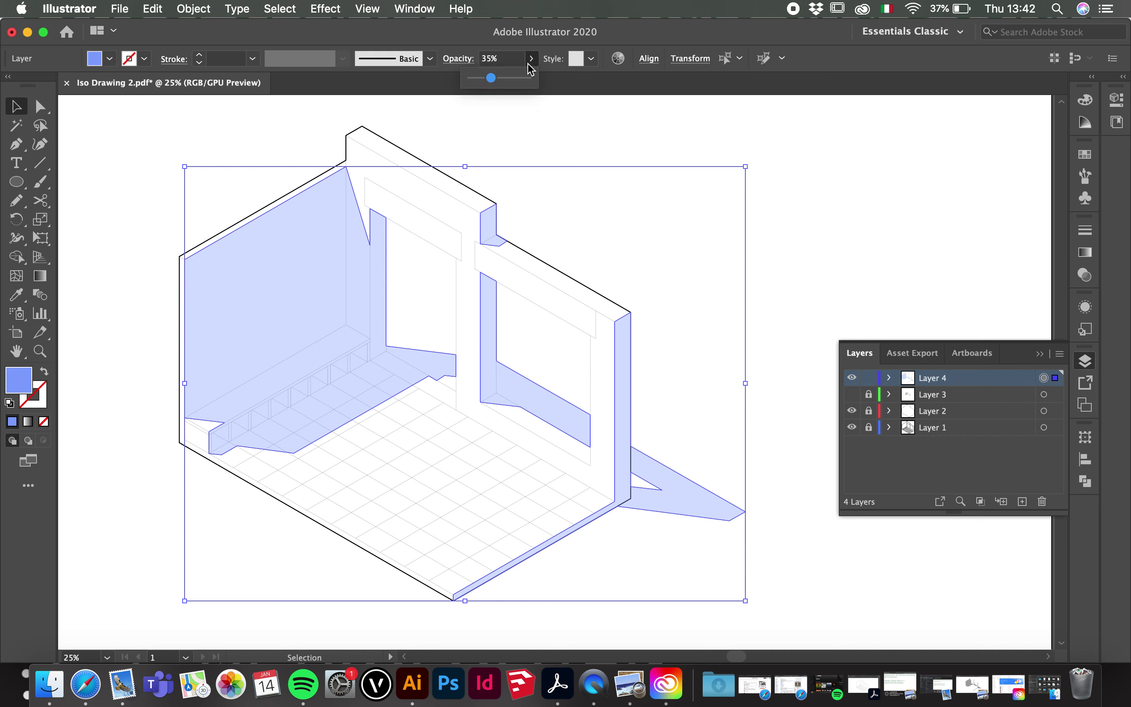
drag(490, 78, 533, 78)
click(622, 297)
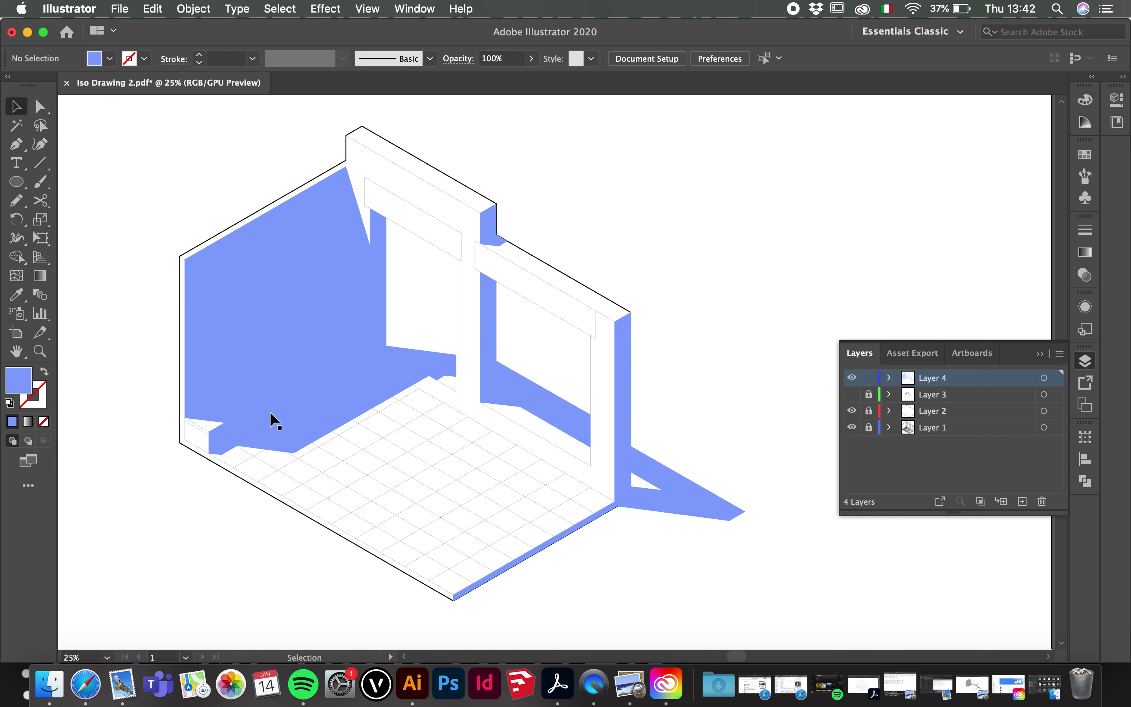
- Select all the blue shadow shapes and bring up the document's swatches
key(super+a)
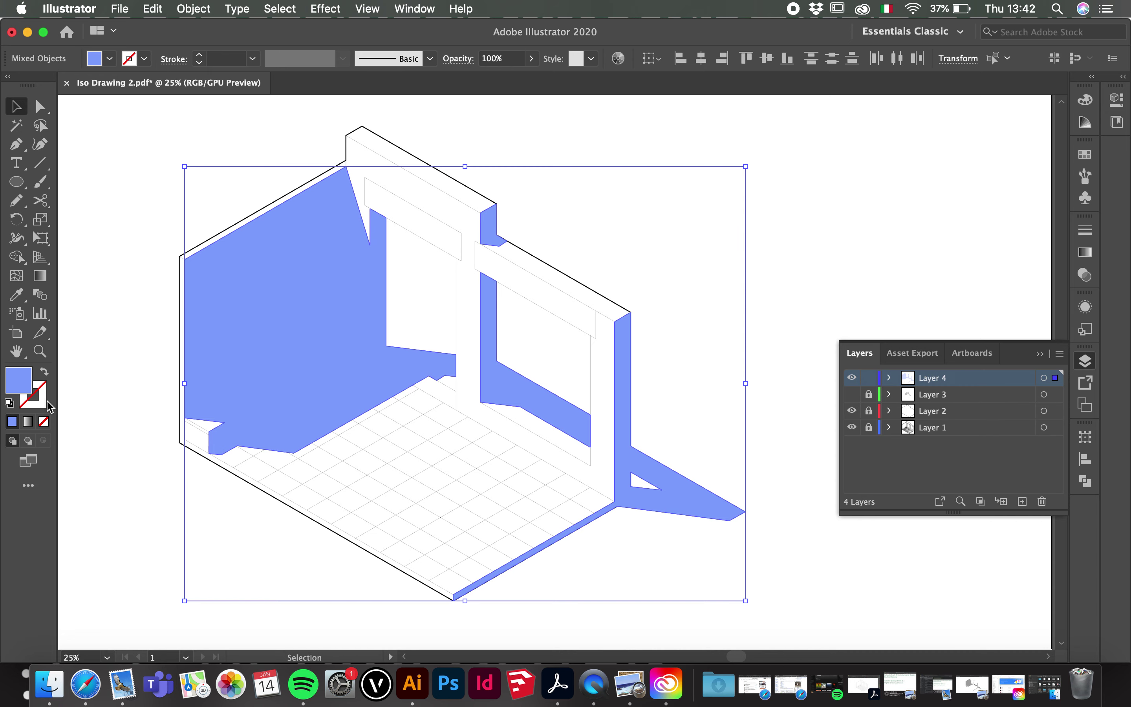
click(413, 13)
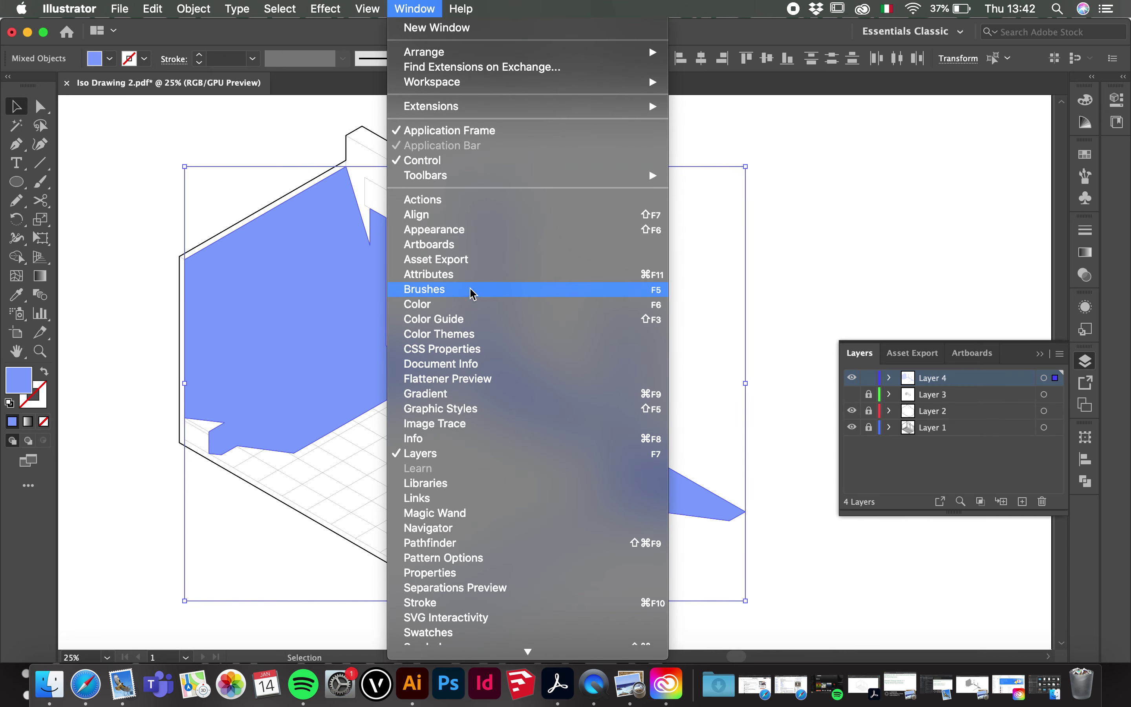
scroll(492, 354, down, 3)
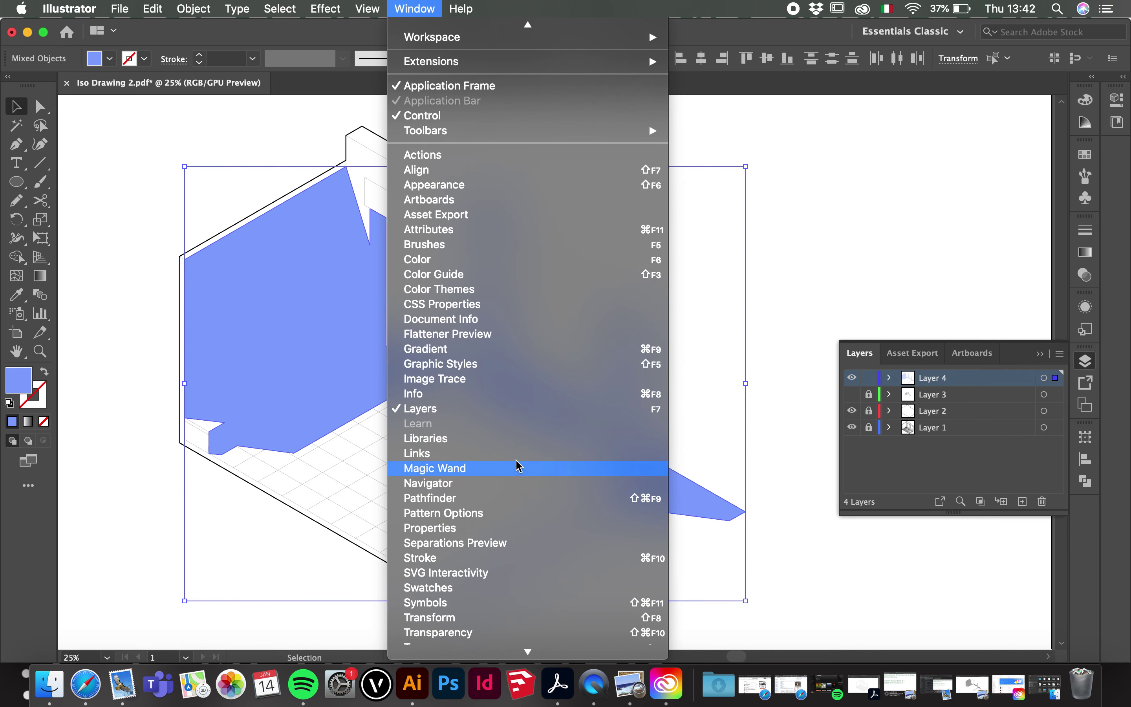
scroll(516, 461, down, 2)
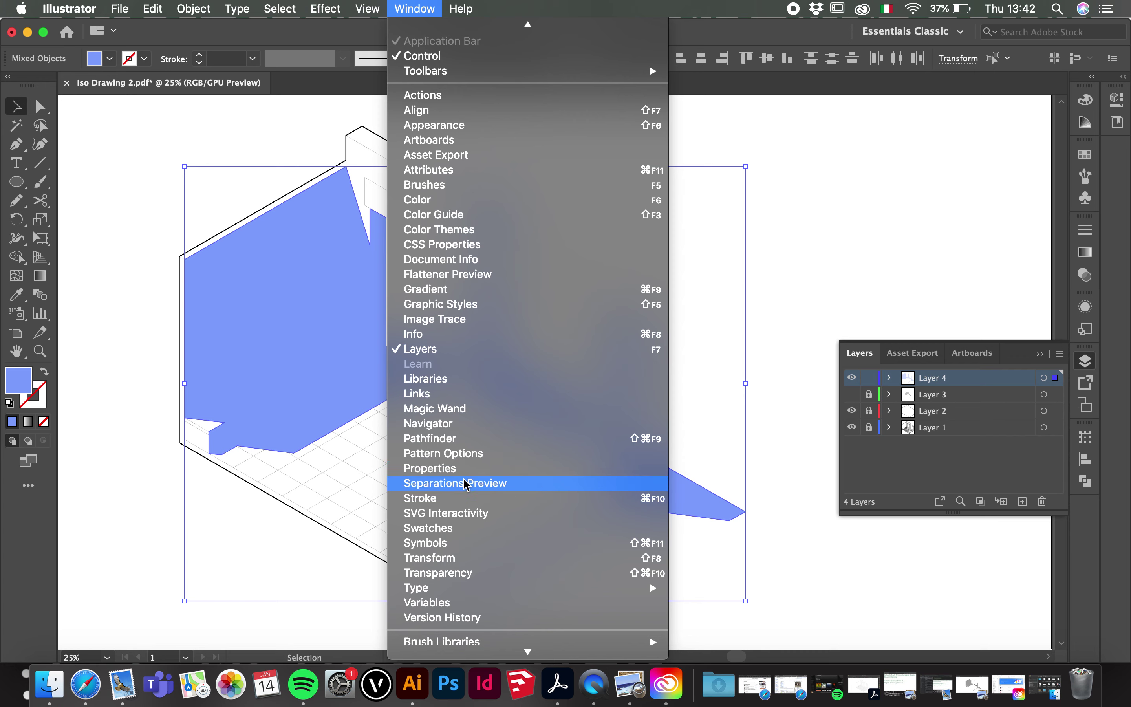
scroll(455, 416, up, 2)
scroll(451, 417, up, 1)
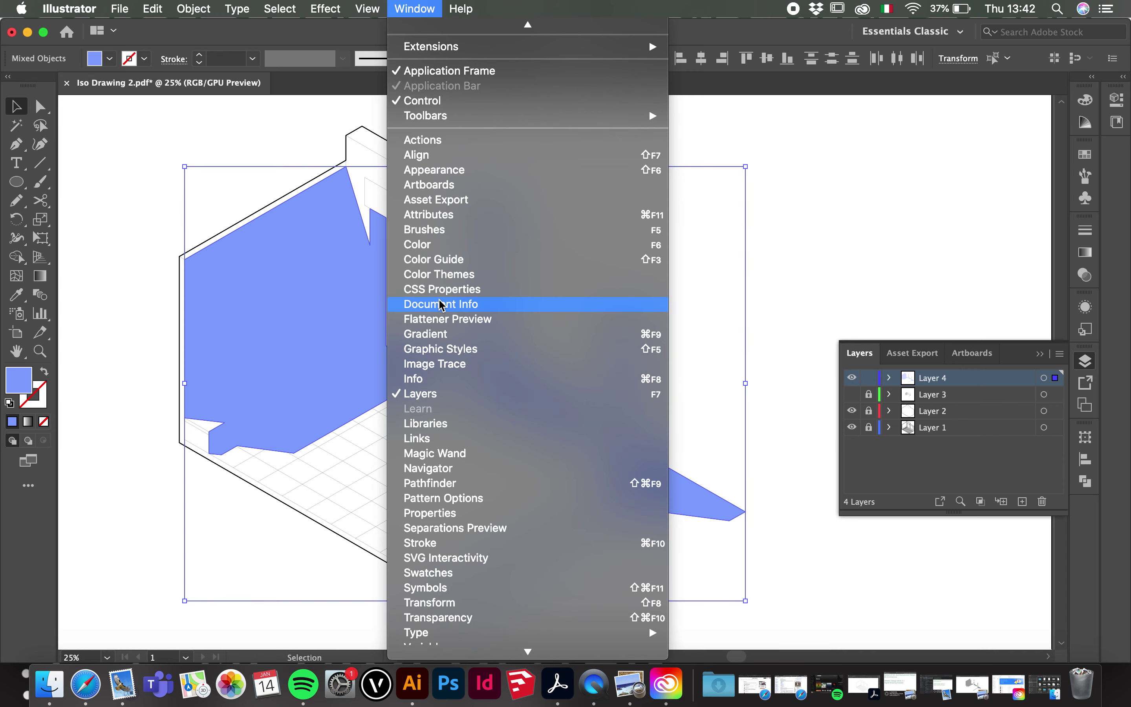
scroll(442, 467, down, 5)
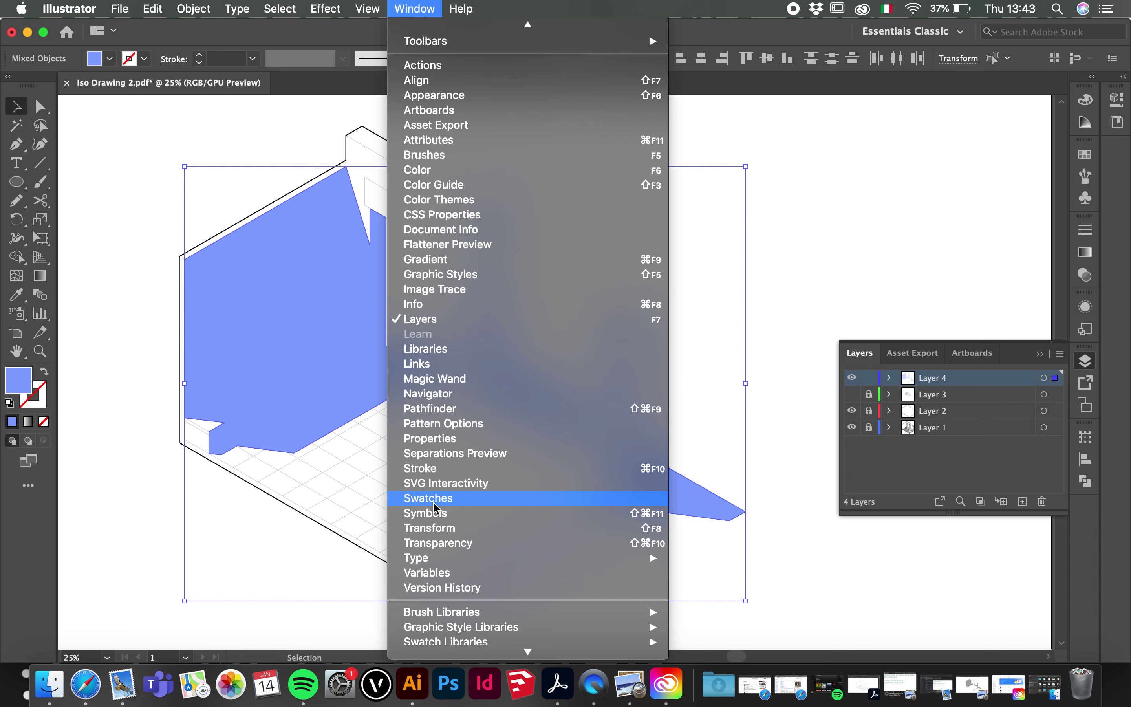
click(438, 500)
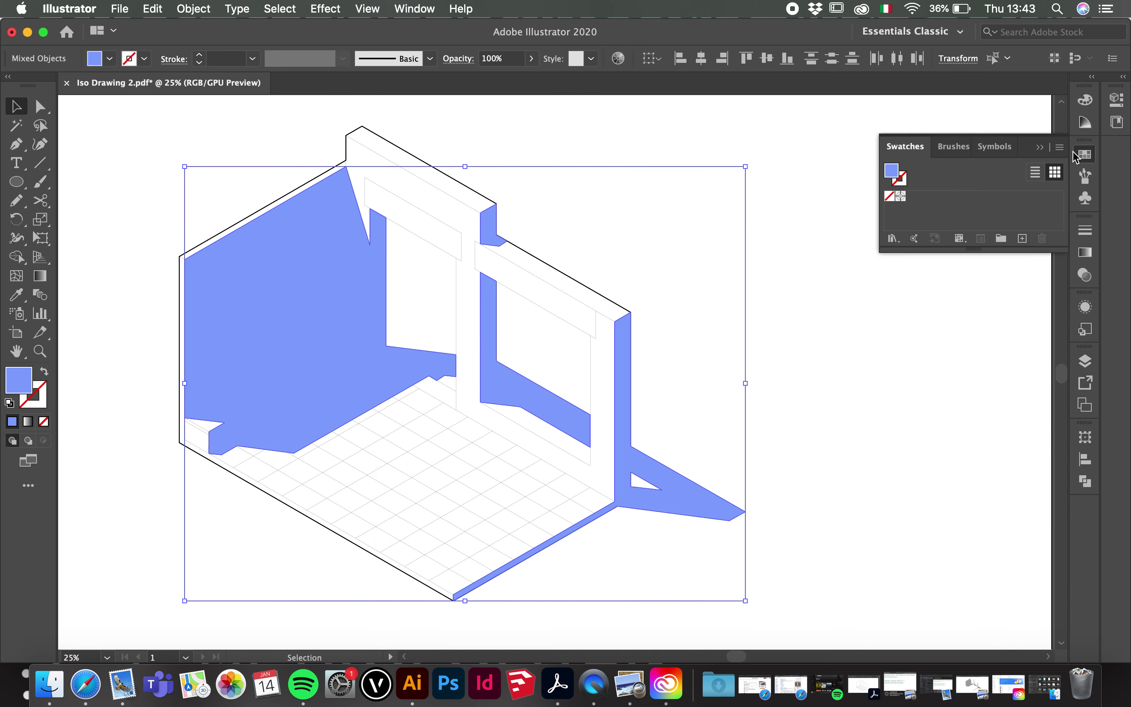
- Load the Basic Graphics_Lines pattern swatch library and move it clear of the drawing
click(892, 239)
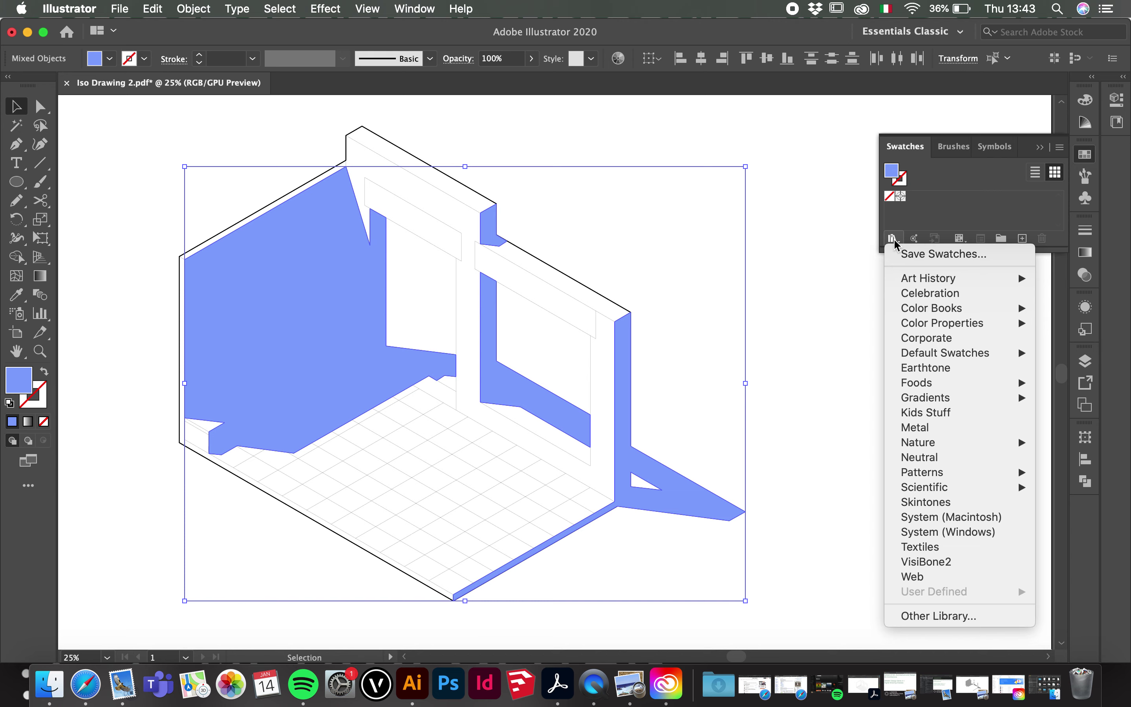
mouse_move(949, 473)
mouse_move(862, 475)
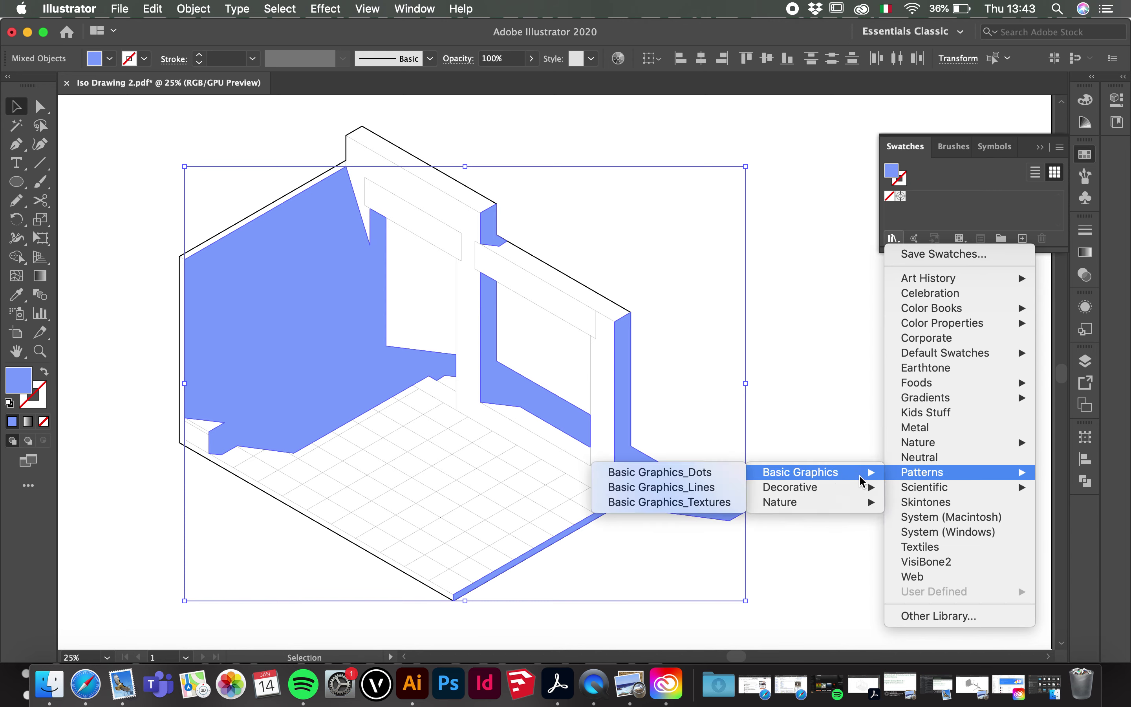
click(723, 489)
drag(606, 312, 921, 293)
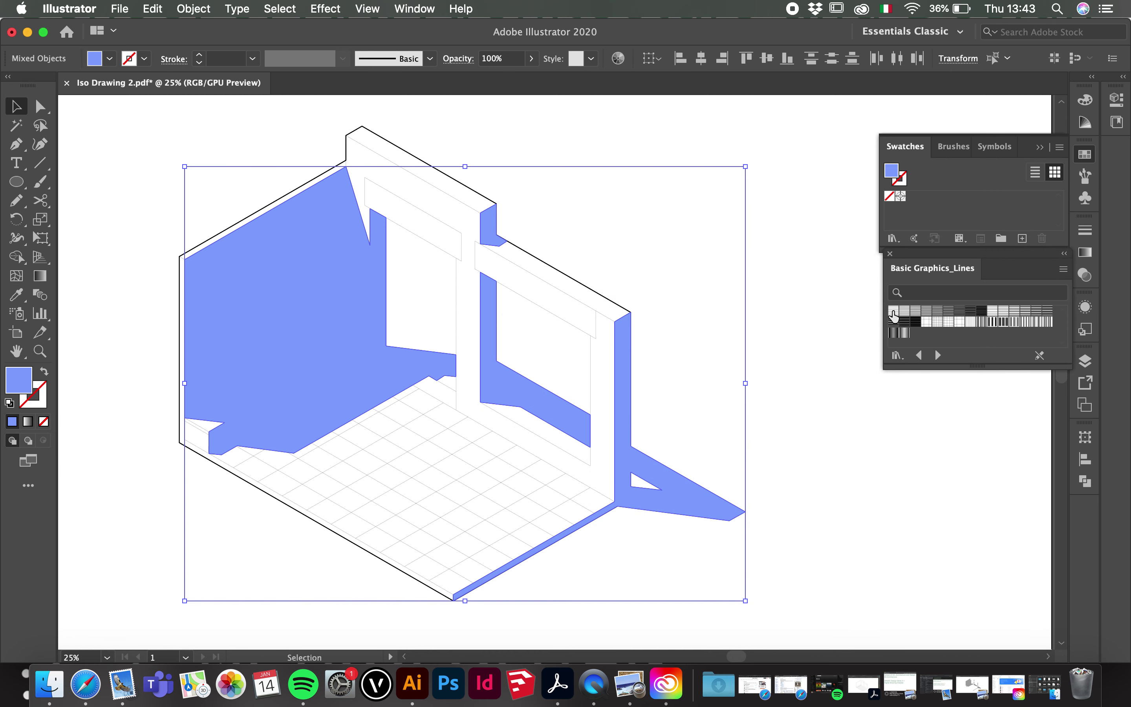
- Fill the selected shadow shapes with the first horizontal line pattern of the library, keeping them without a stroke
click(35, 398)
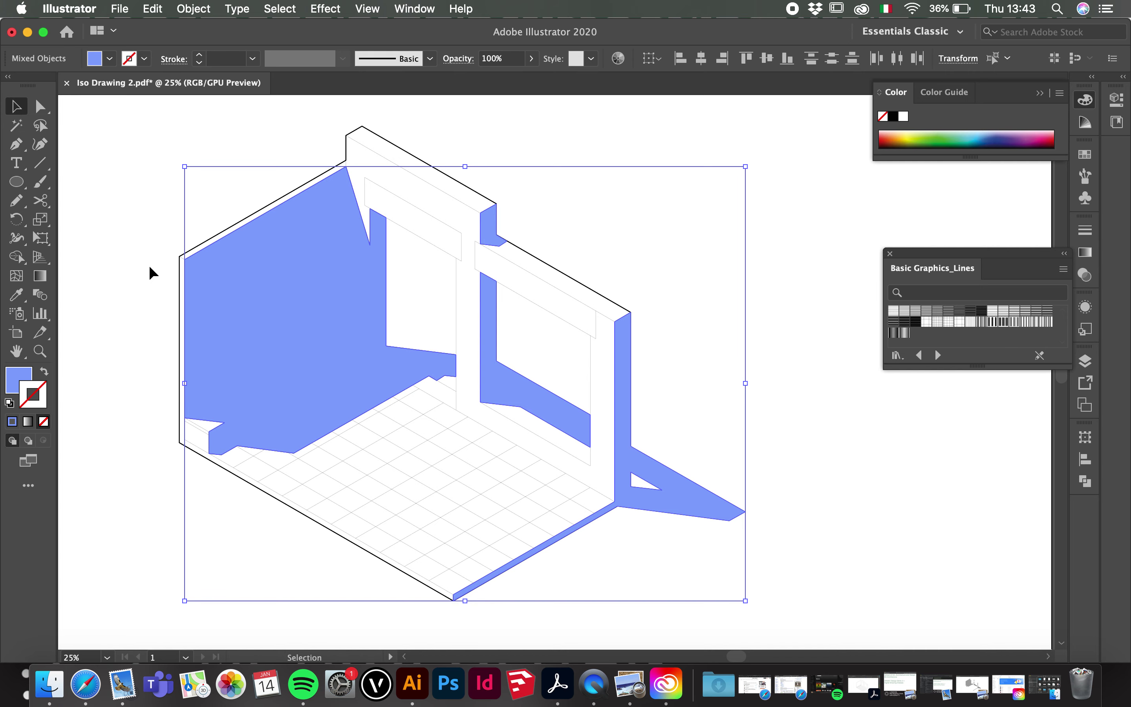
click(27, 378)
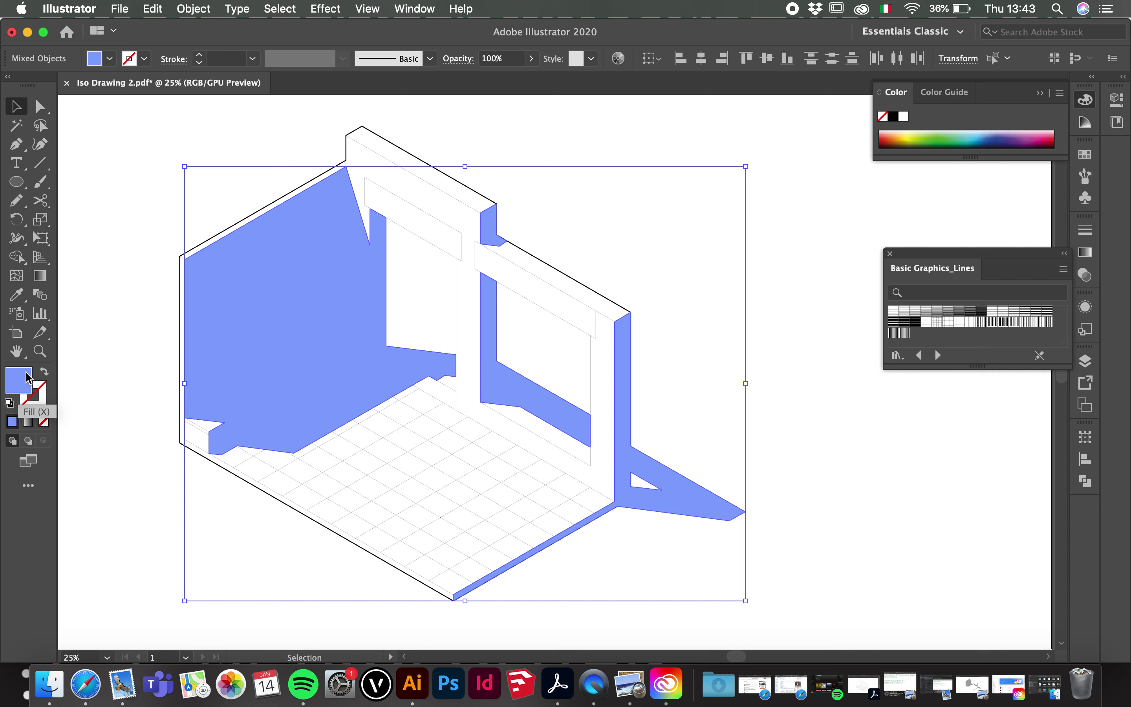
click(893, 312)
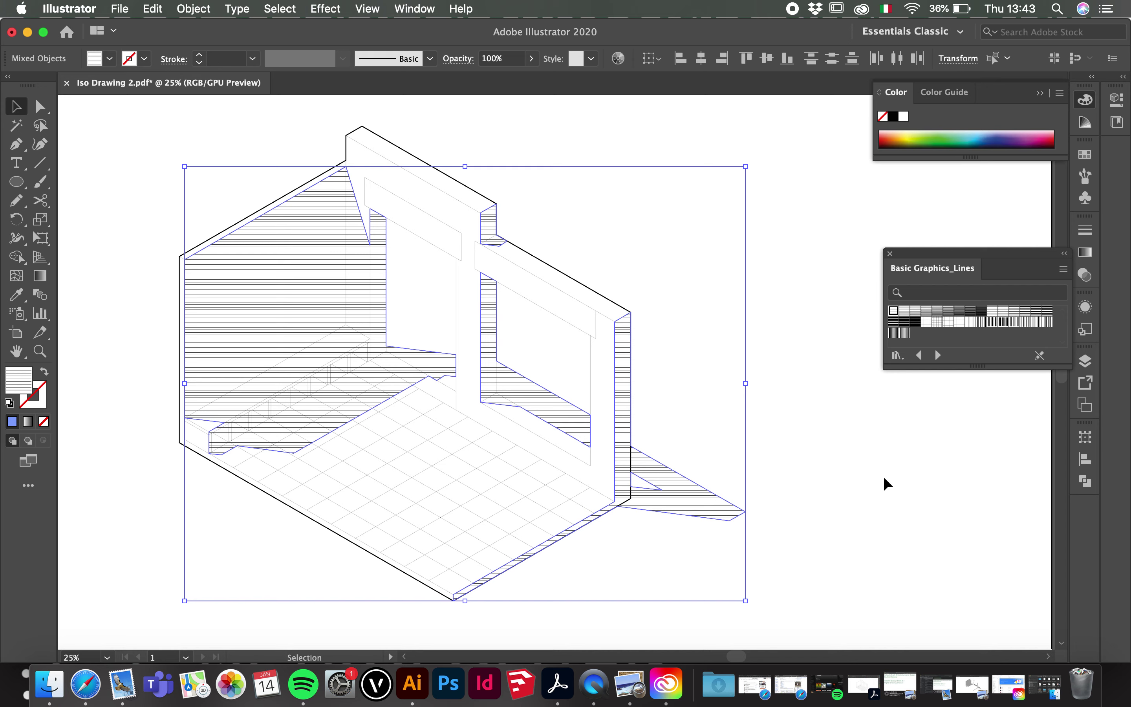
click(895, 477)
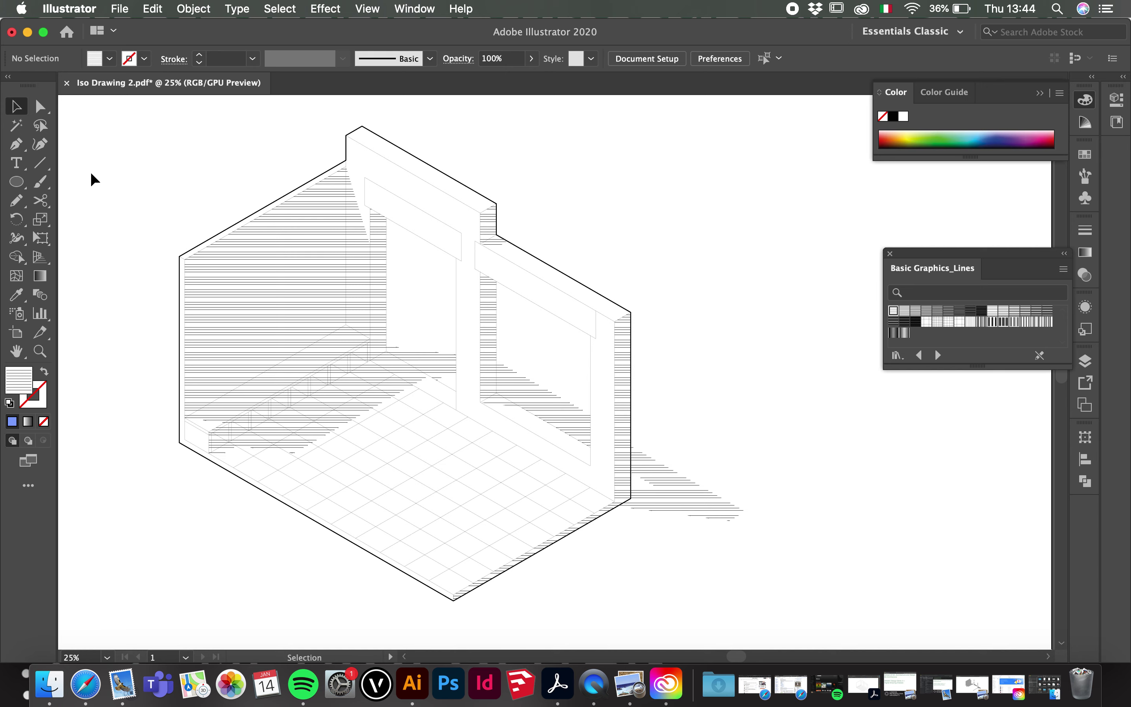
key(super+z)
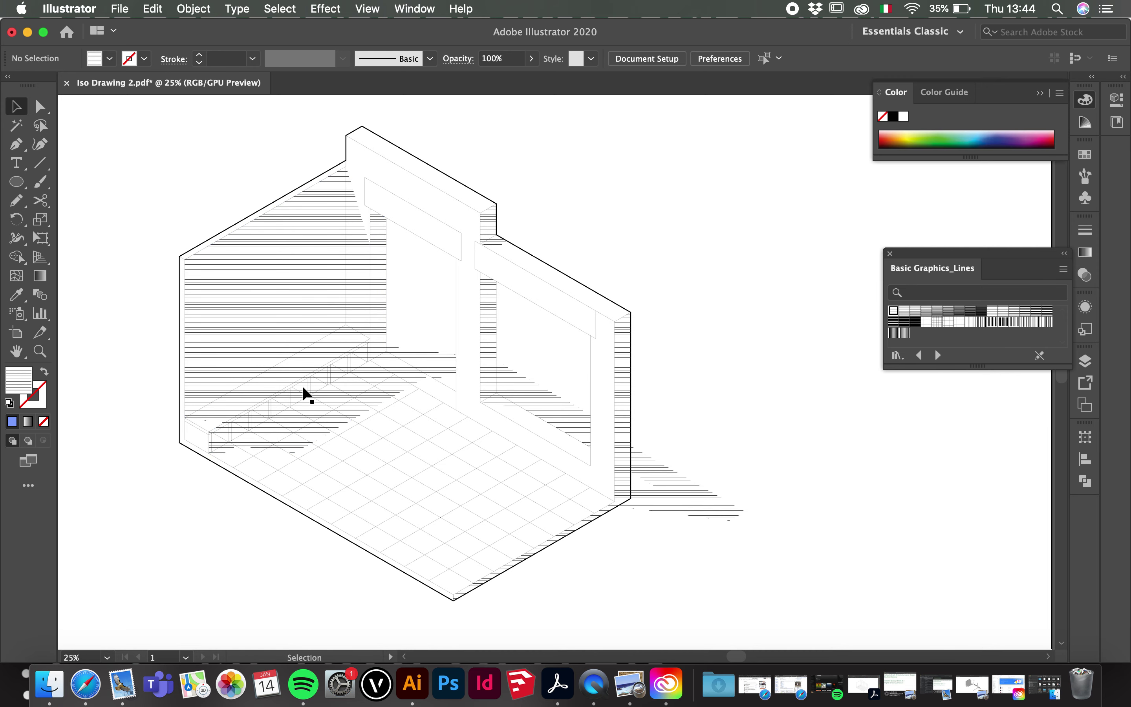
- Select the hatched wall shape and extend the selection to every shape with the same fill color
click(285, 263)
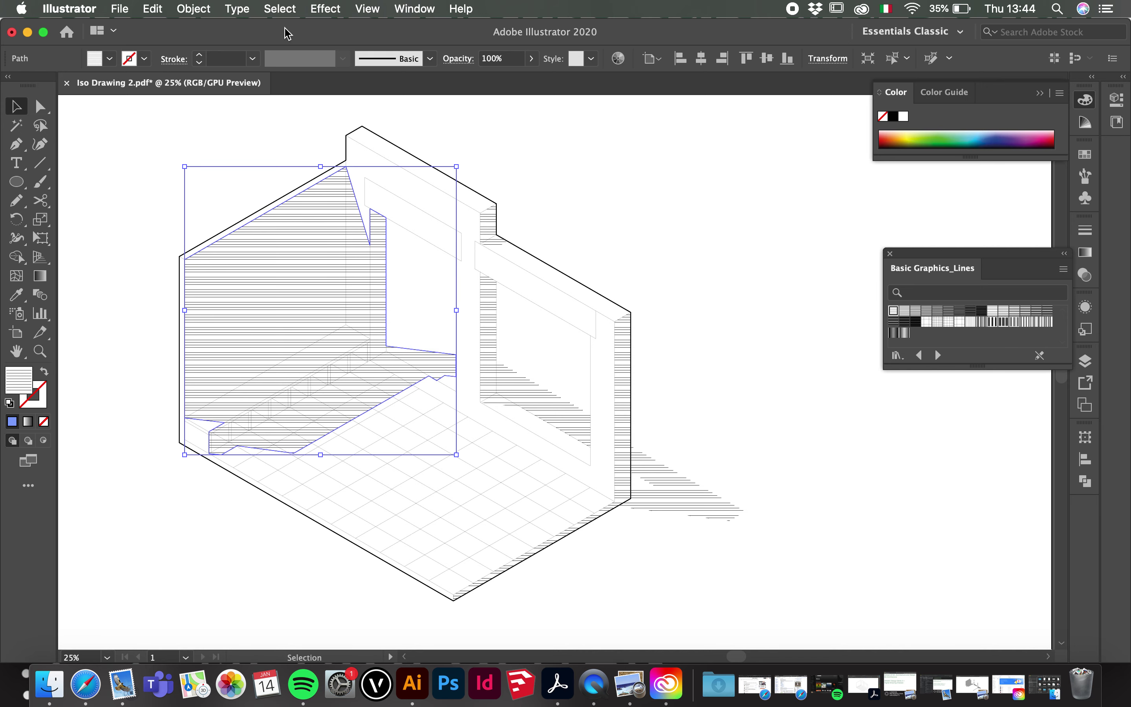
click(282, 10)
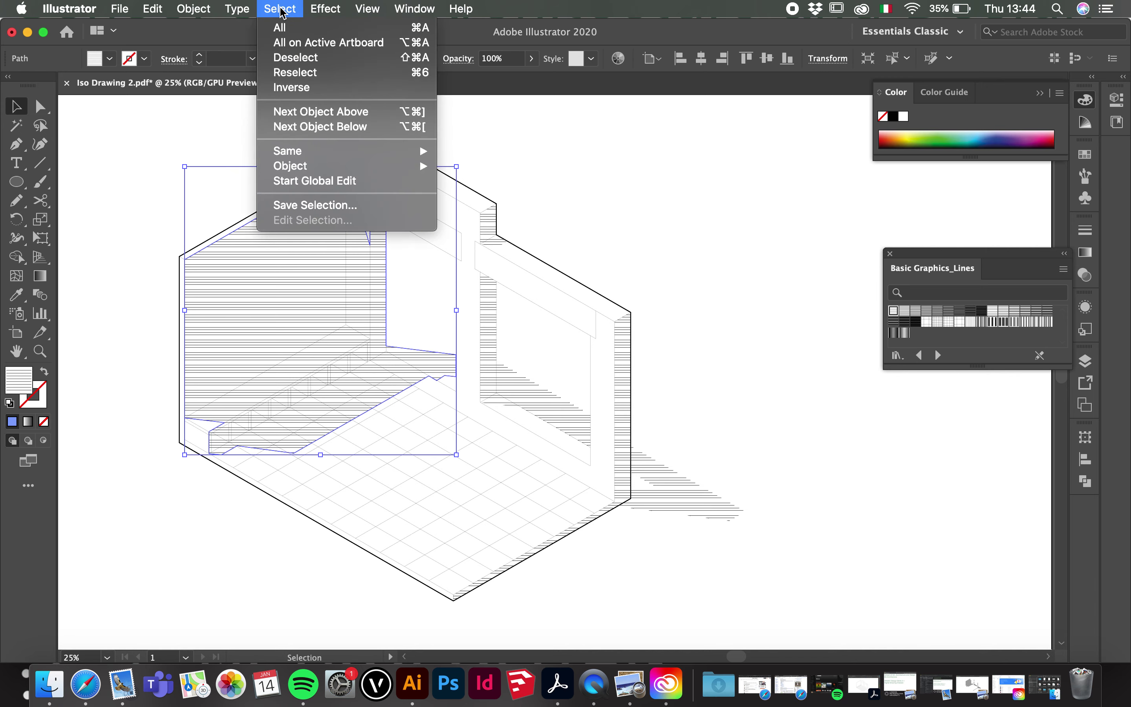
mouse_move(369, 155)
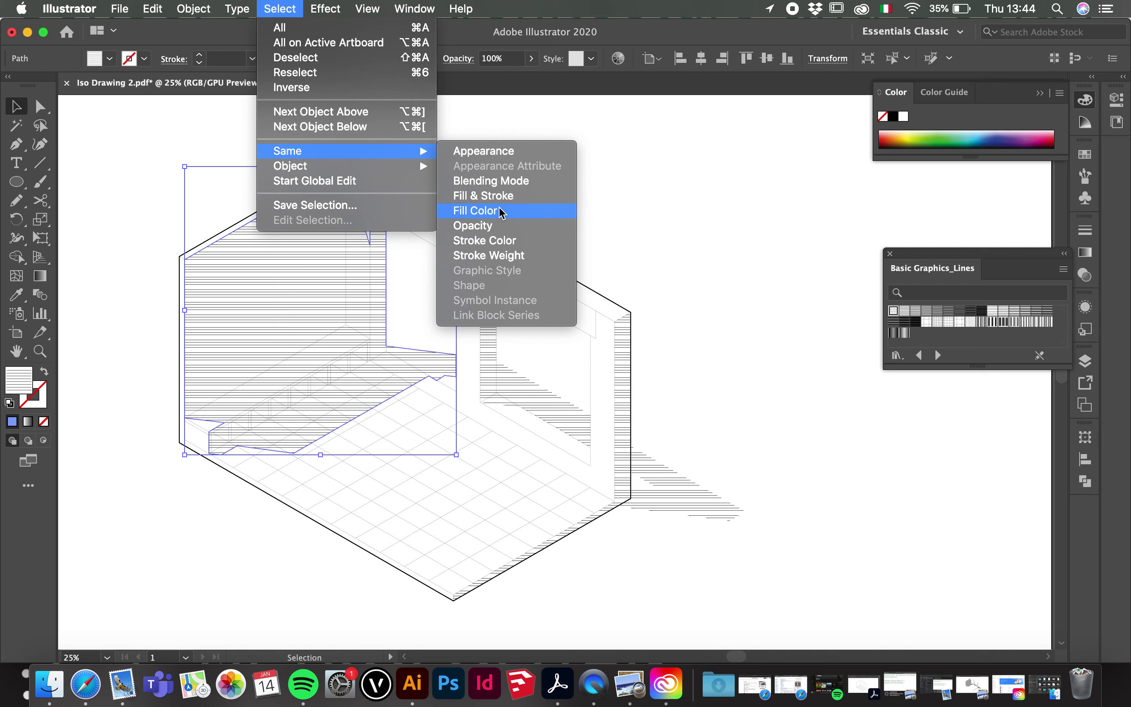
click(501, 212)
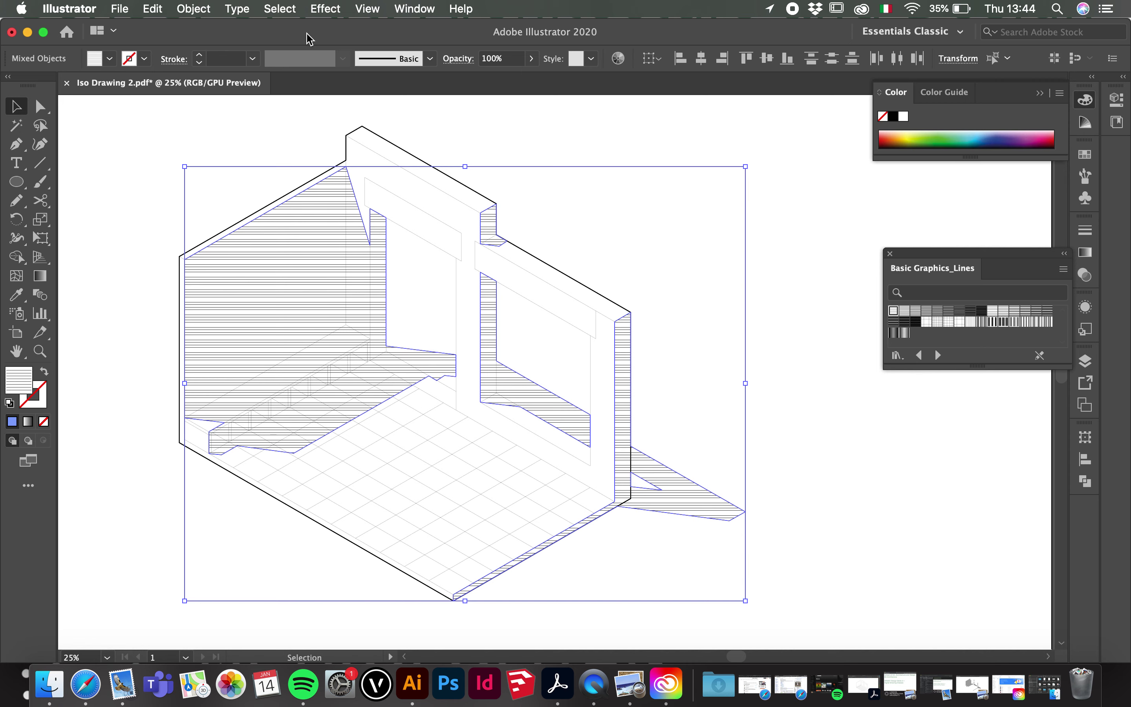
- Rotate only the line pattern inside the selected shapes by 90°, leaving the objects themselves untransformed, and deselect
click(196, 10)
mouse_move(217, 28)
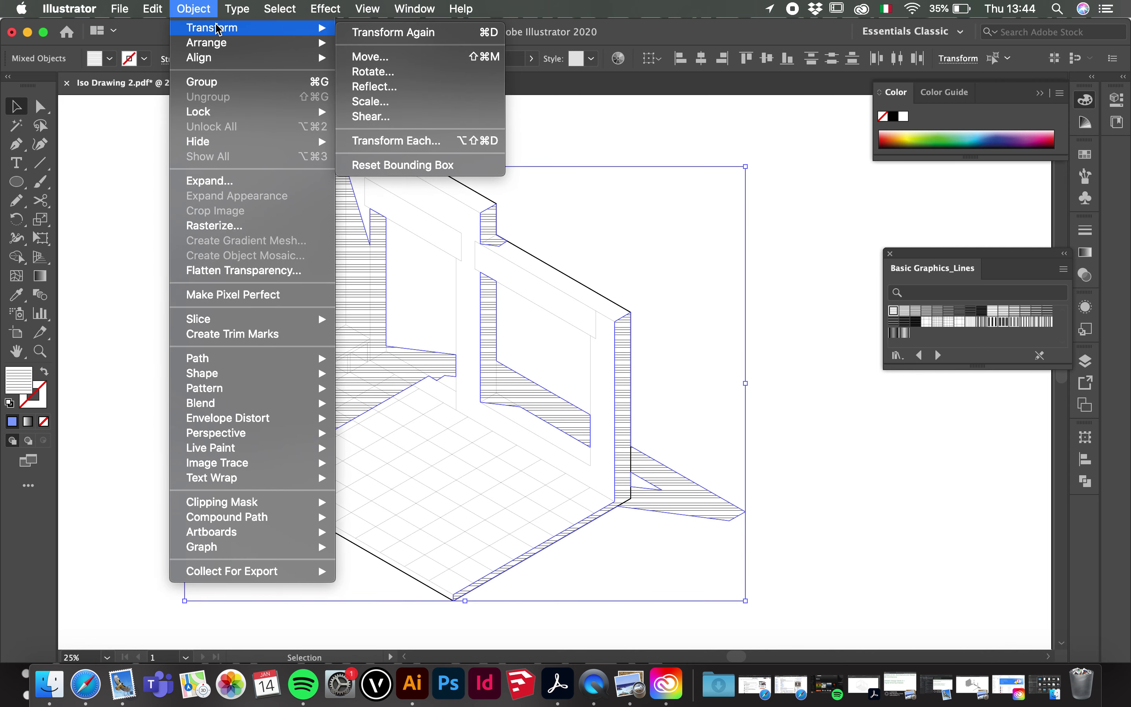
click(384, 73)
drag(951, 256, 686, 135)
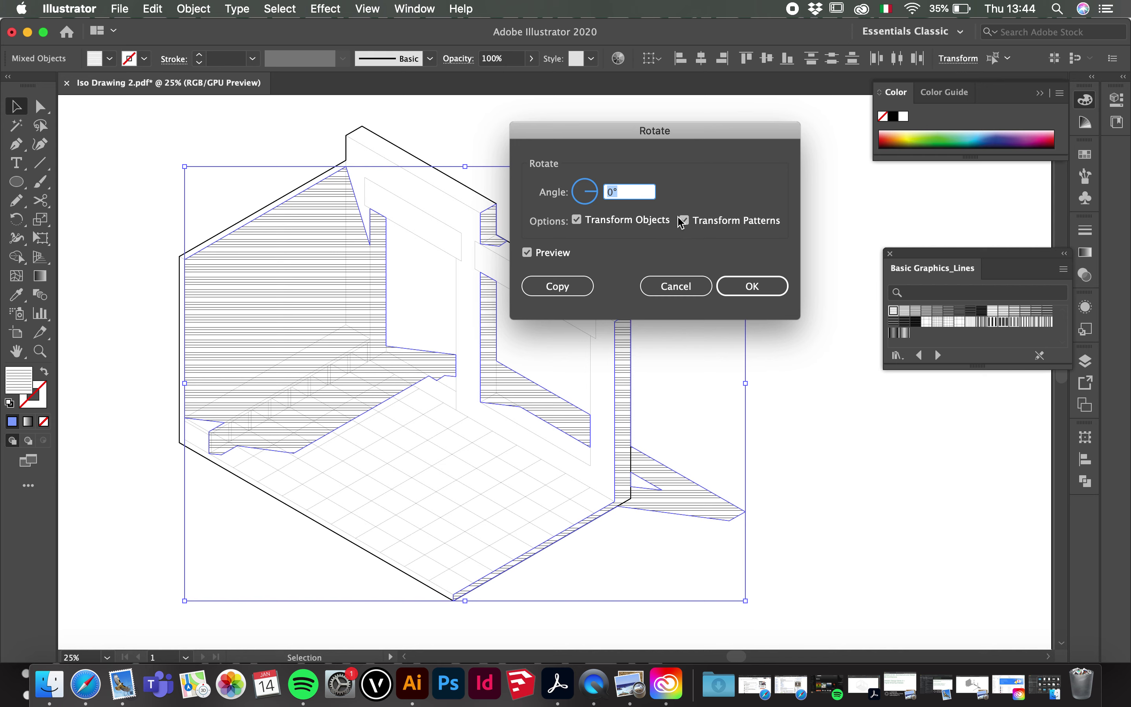
click(578, 222)
double_click(613, 196)
text(90)
click(527, 253)
click(527, 253)
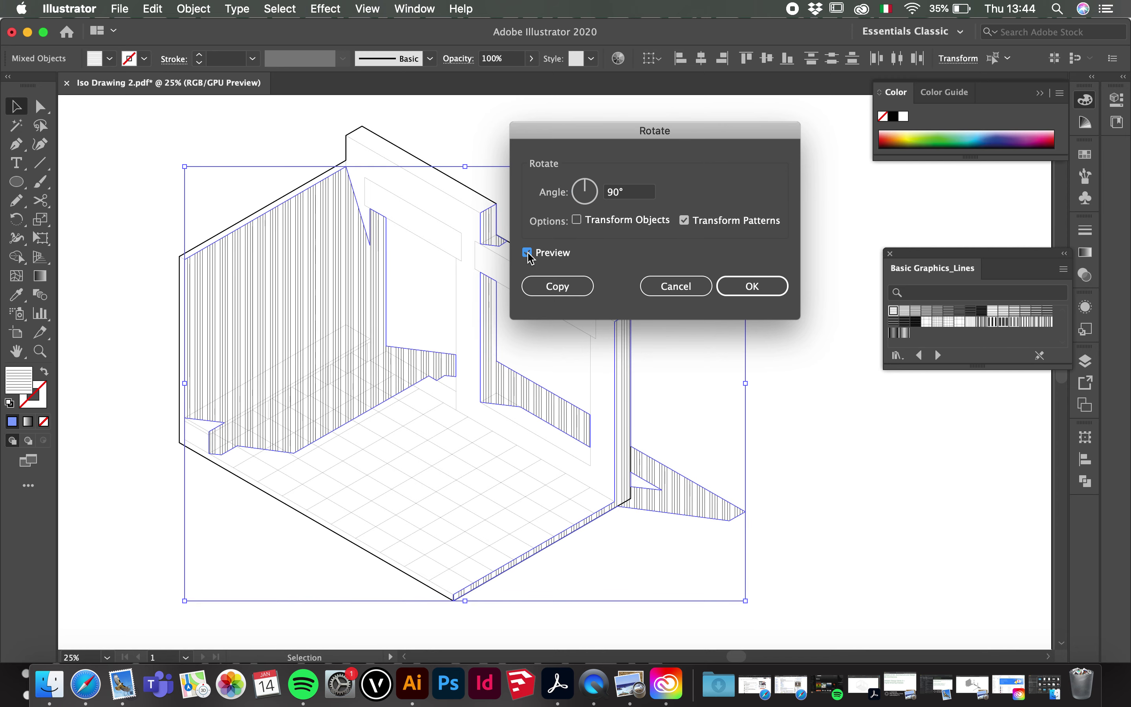
click(756, 286)
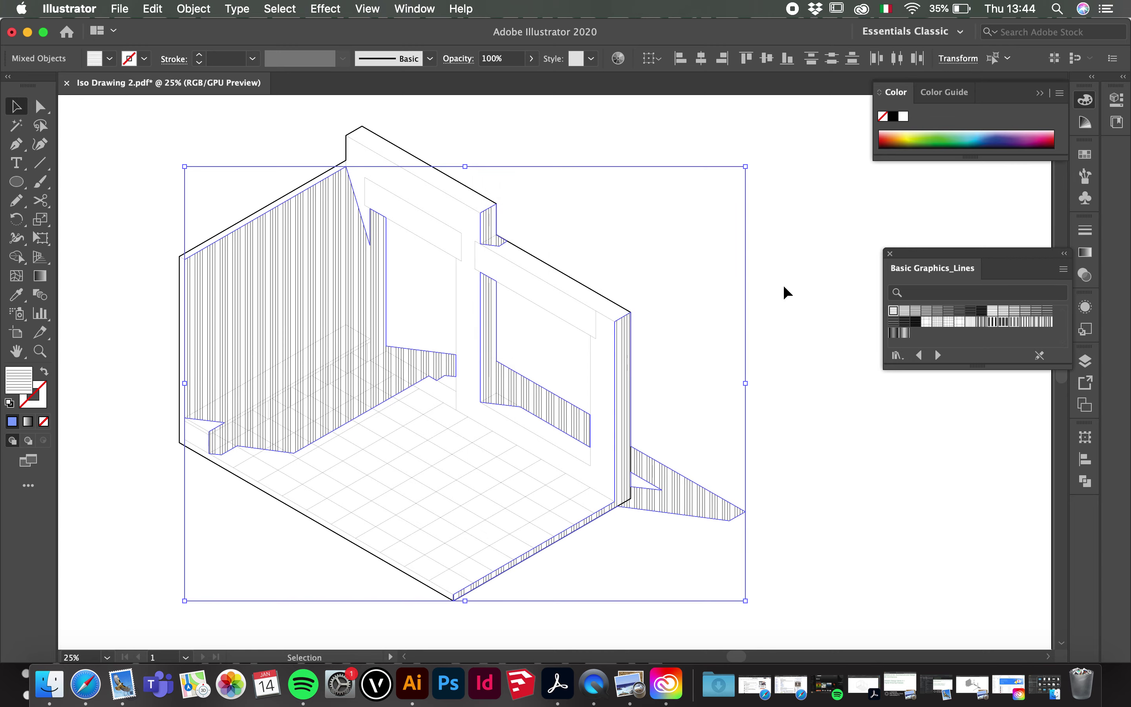
click(818, 260)
scroll(231, 452, up, 3)
scroll(371, 435, down, 5)
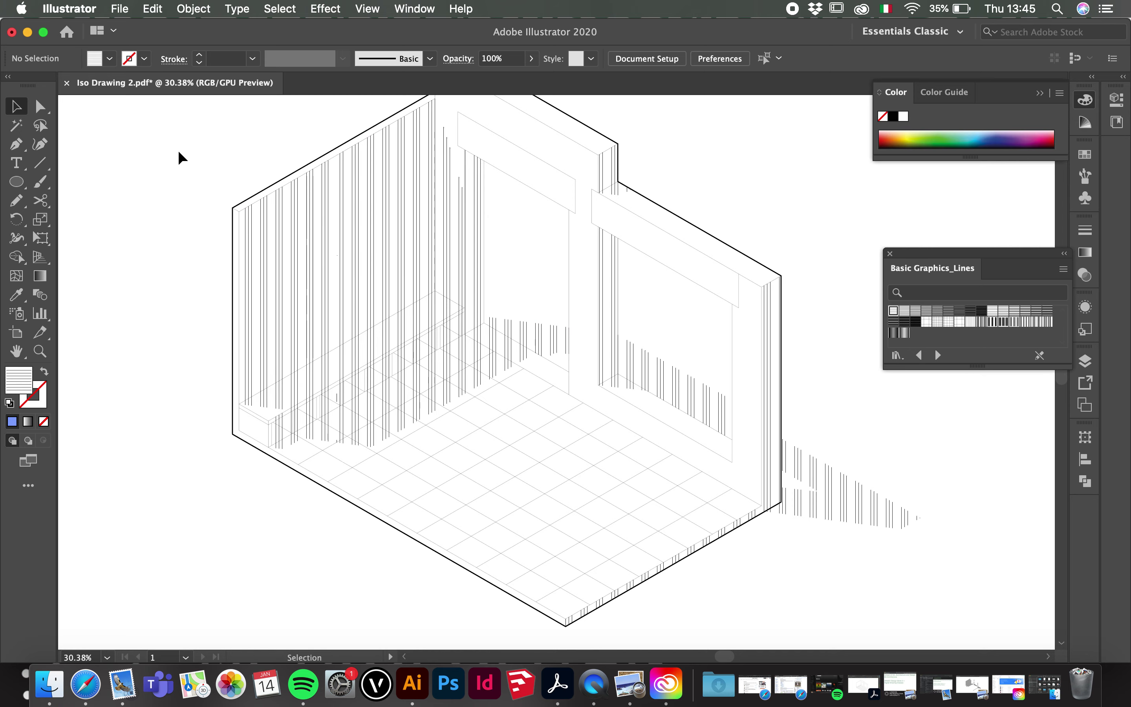
- Examine the vertical line hatch on the wall, opening and floor shadows, both close up and across the whole drawing
scroll(196, 308, up, 3)
scroll(197, 308, down, 3)
scroll(197, 308, right, 3)
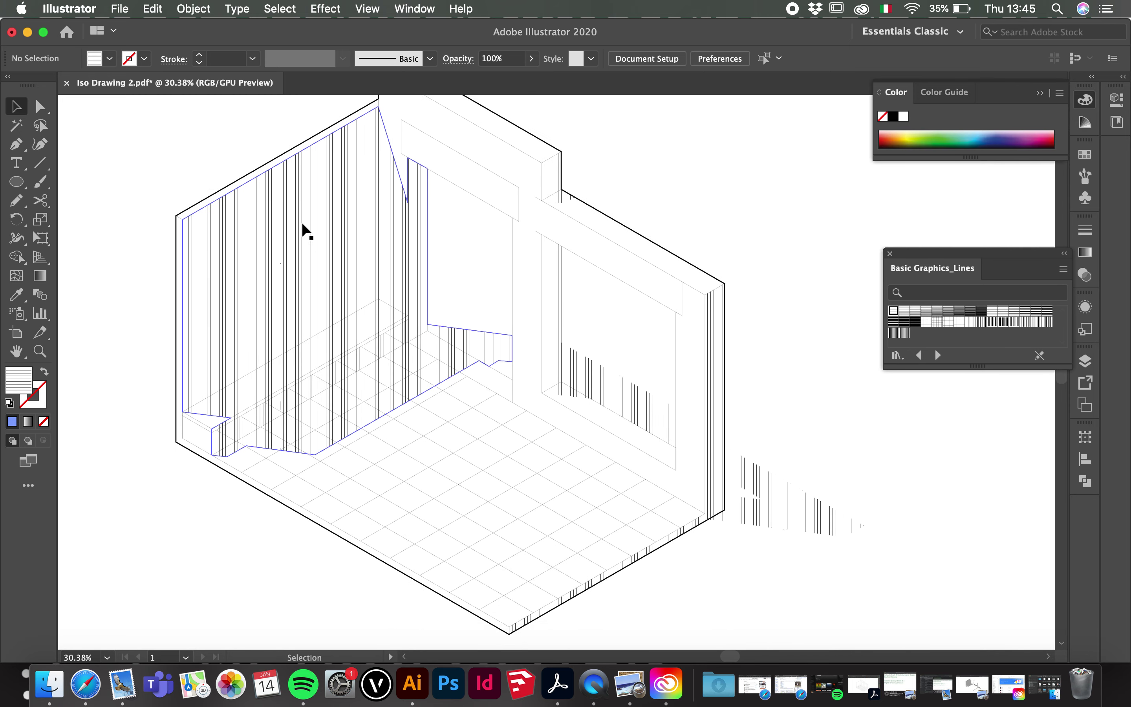
scroll(333, 254, up, 5)
scroll(333, 255, up, 3)
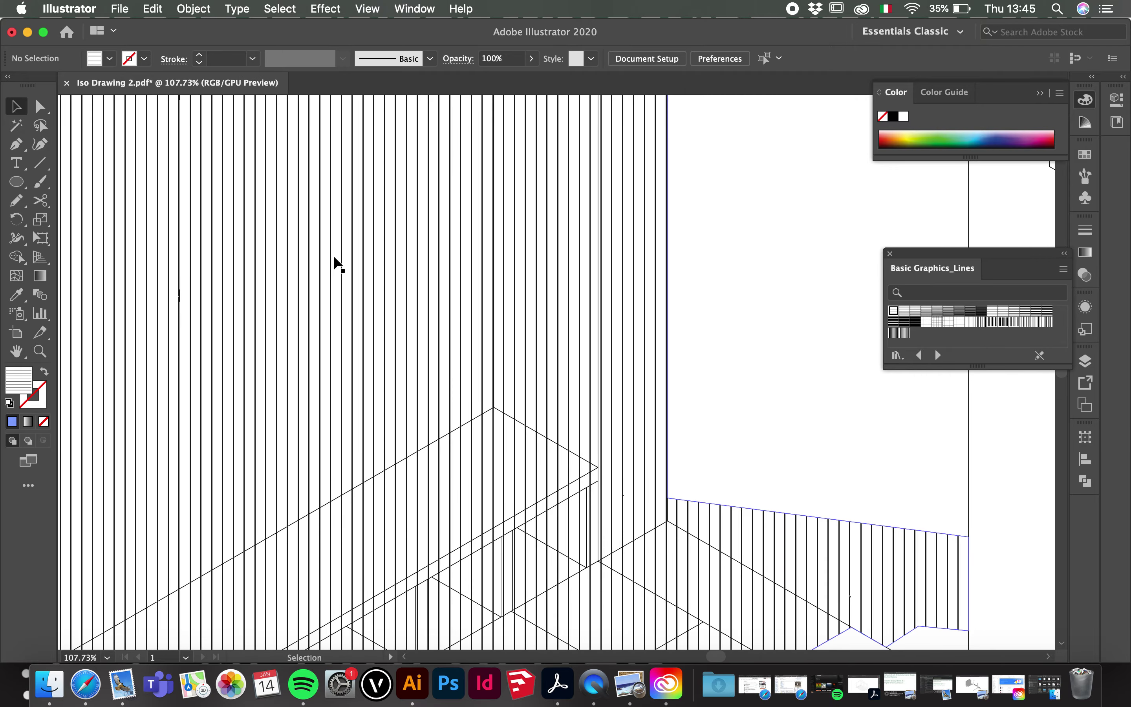
scroll(404, 349, down, 6)
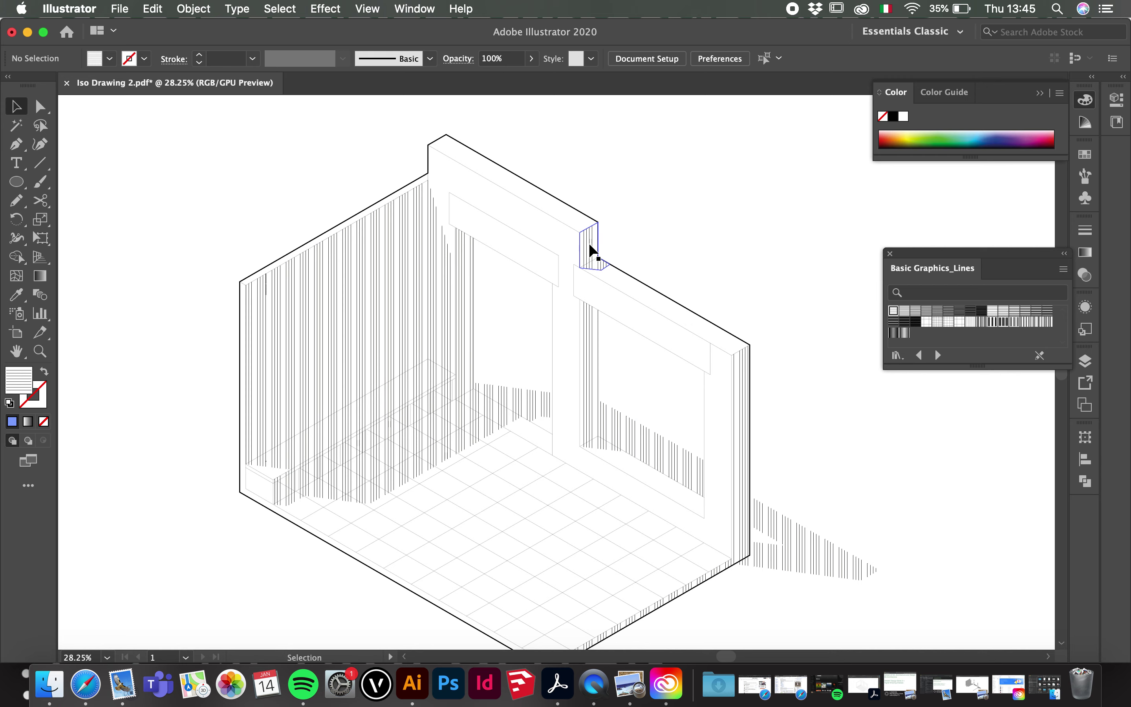
click(592, 248)
click(692, 224)
click(357, 295)
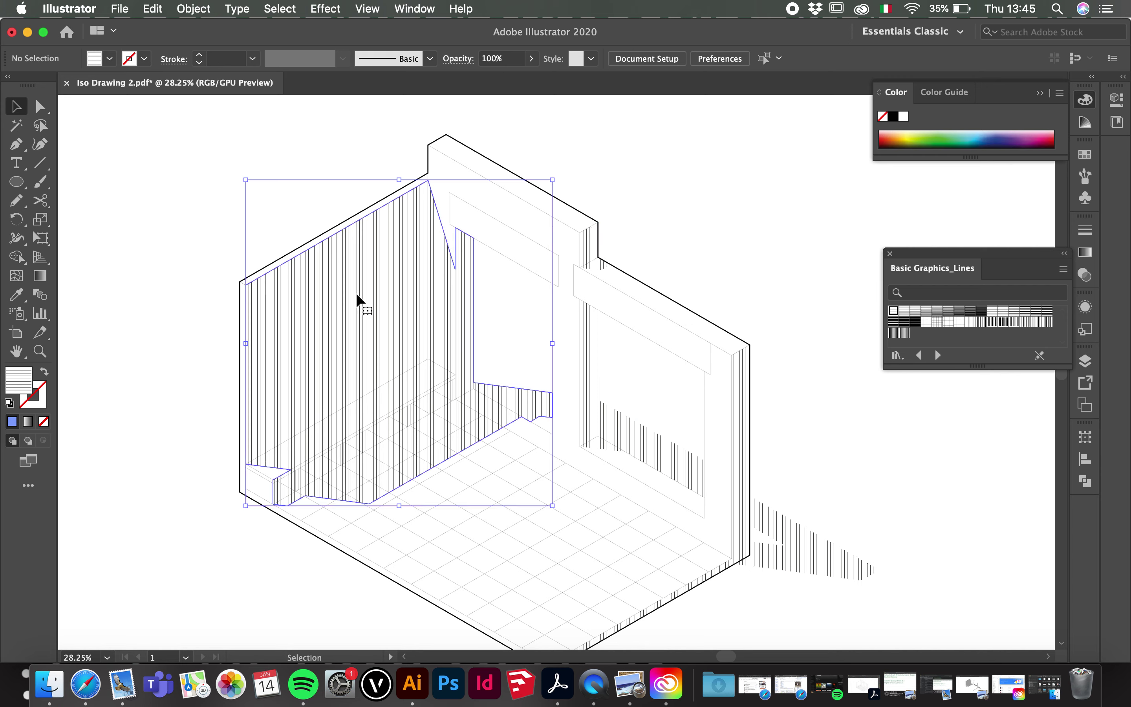
click(186, 202)
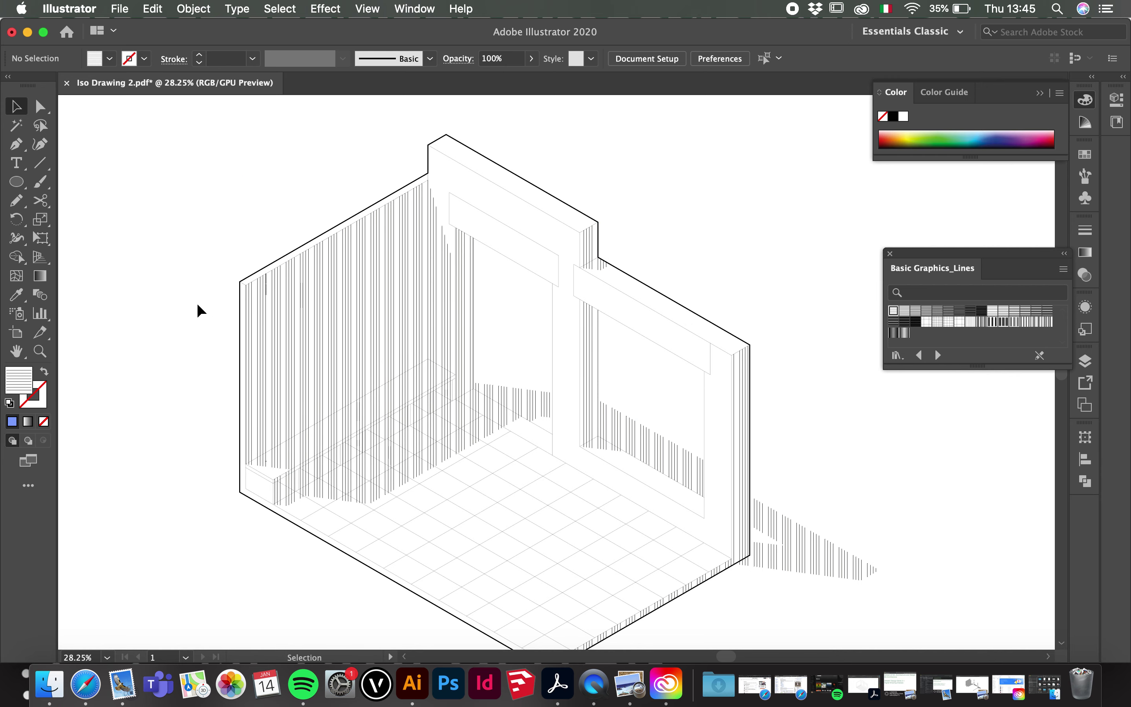
- Select all hatched shadow shapes and scale only their line pattern uniformly to 50%, leaving the objects untransformed, and deselect
click(317, 309)
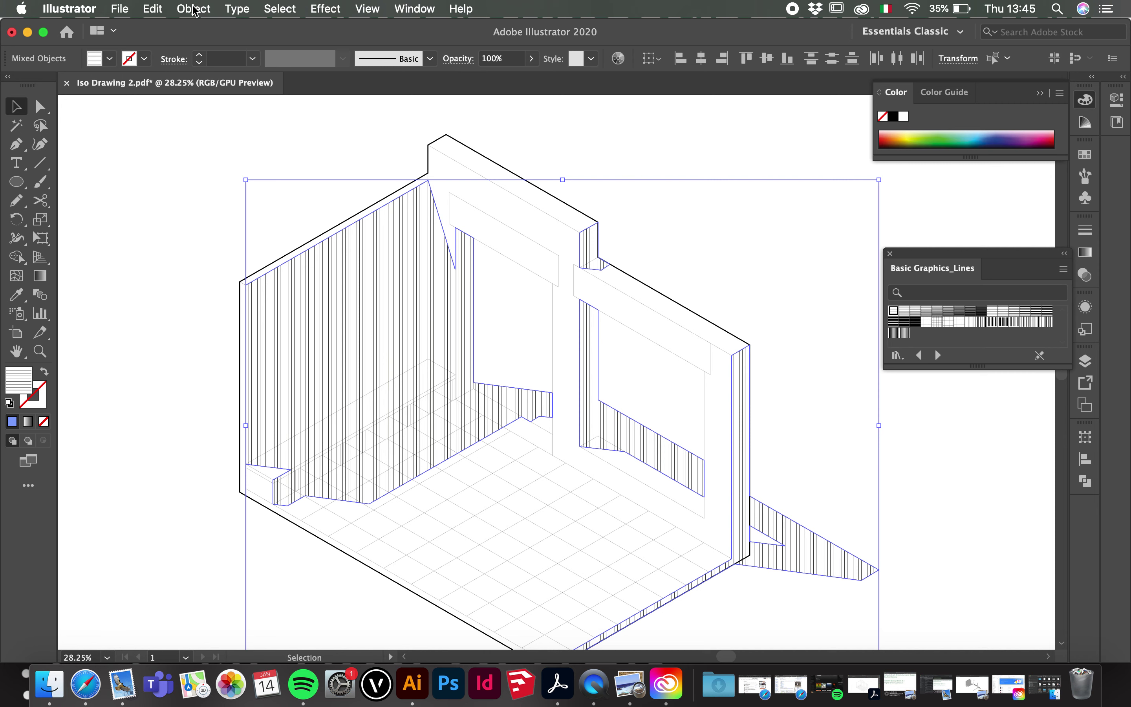
click(194, 9)
mouse_move(200, 27)
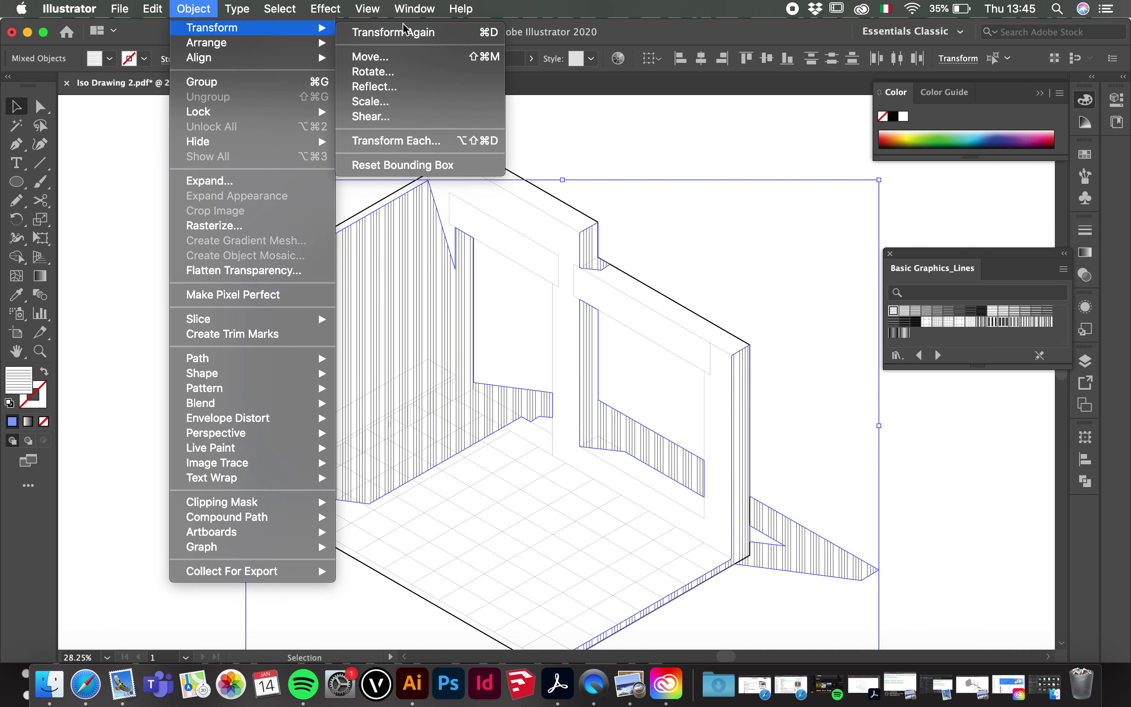
click(382, 105)
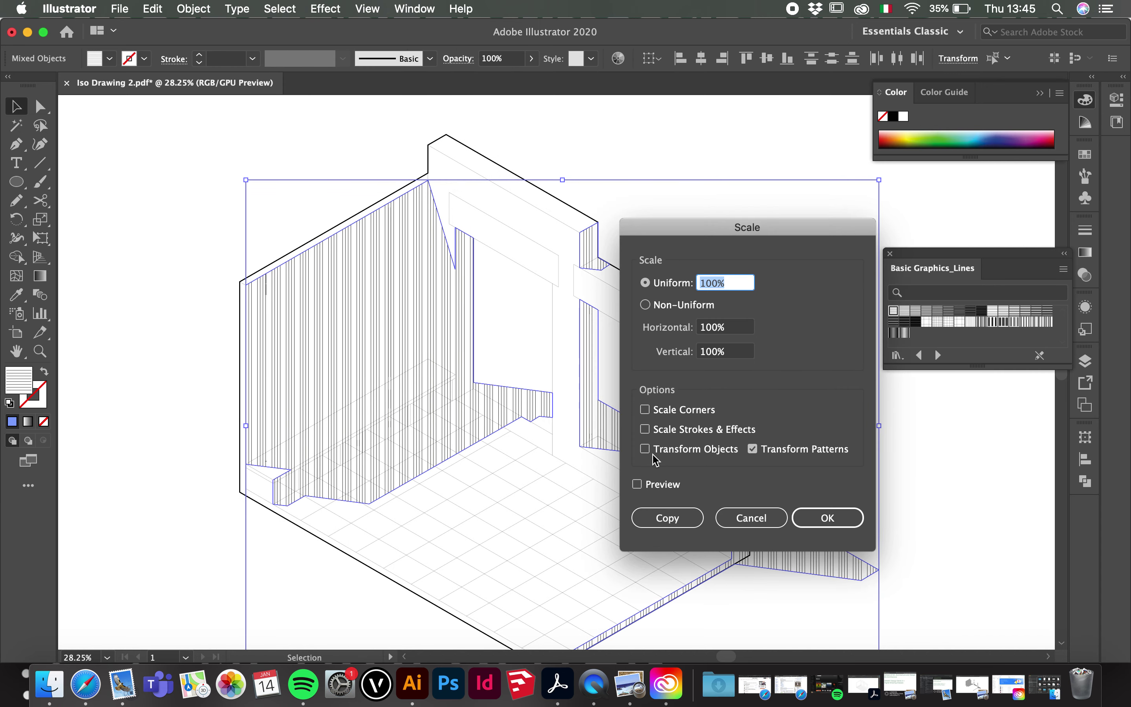
click(637, 485)
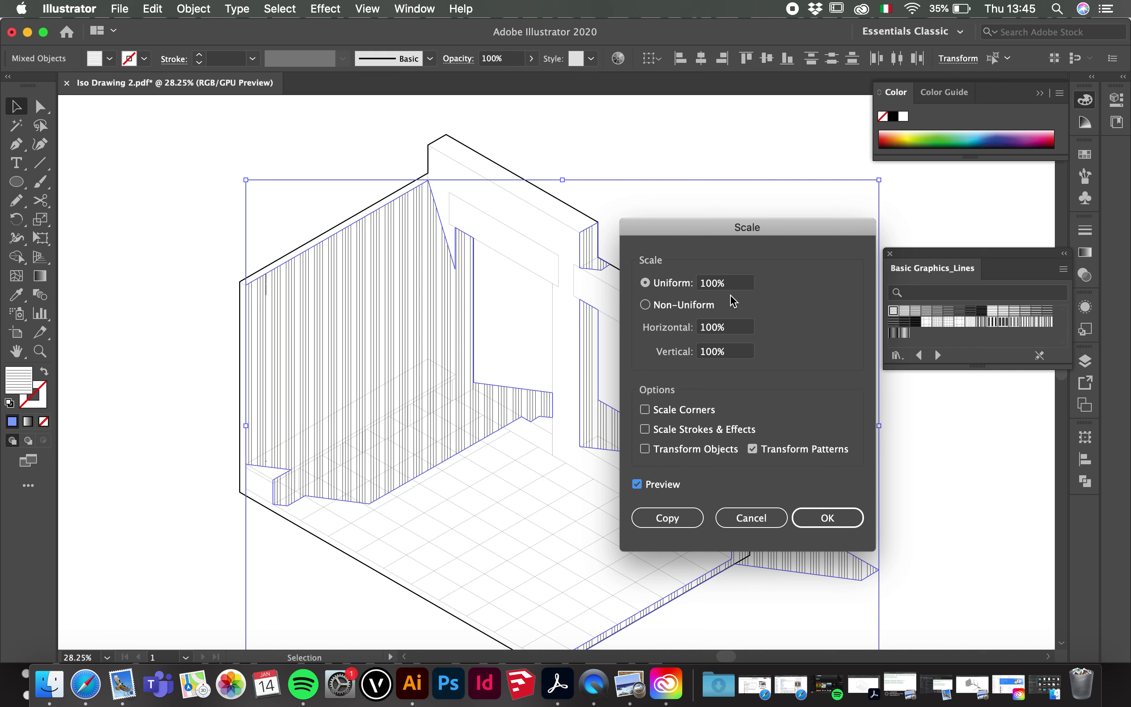
click(719, 283)
drag(718, 284, 699, 285)
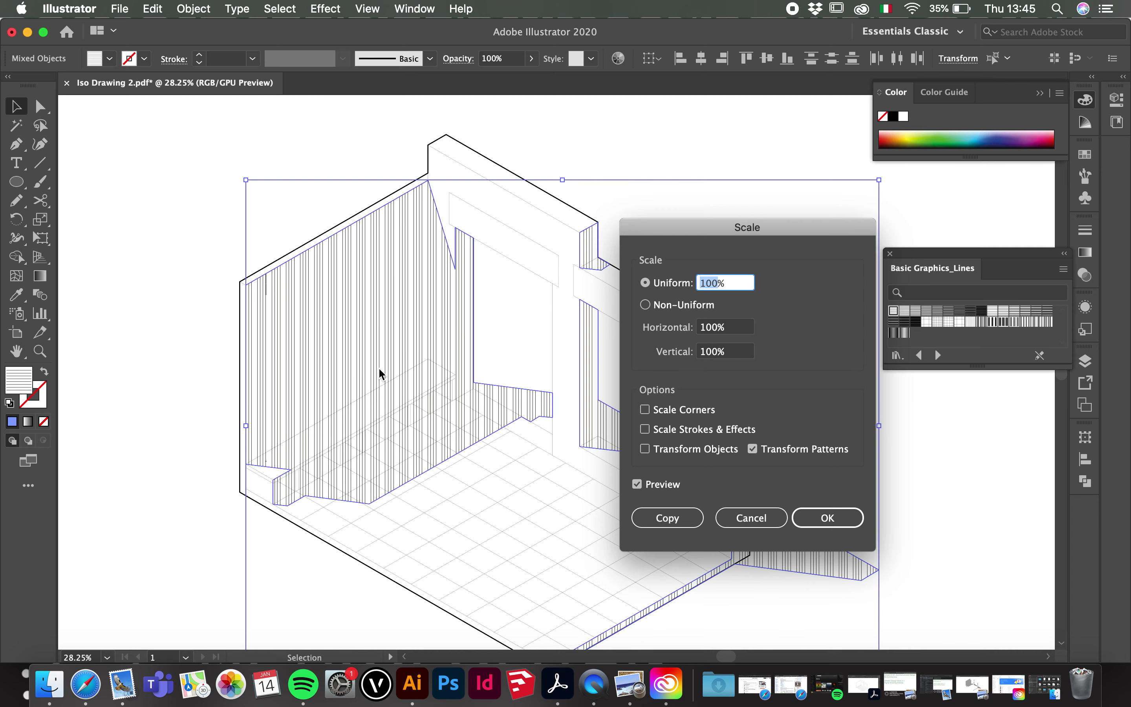
text(50)
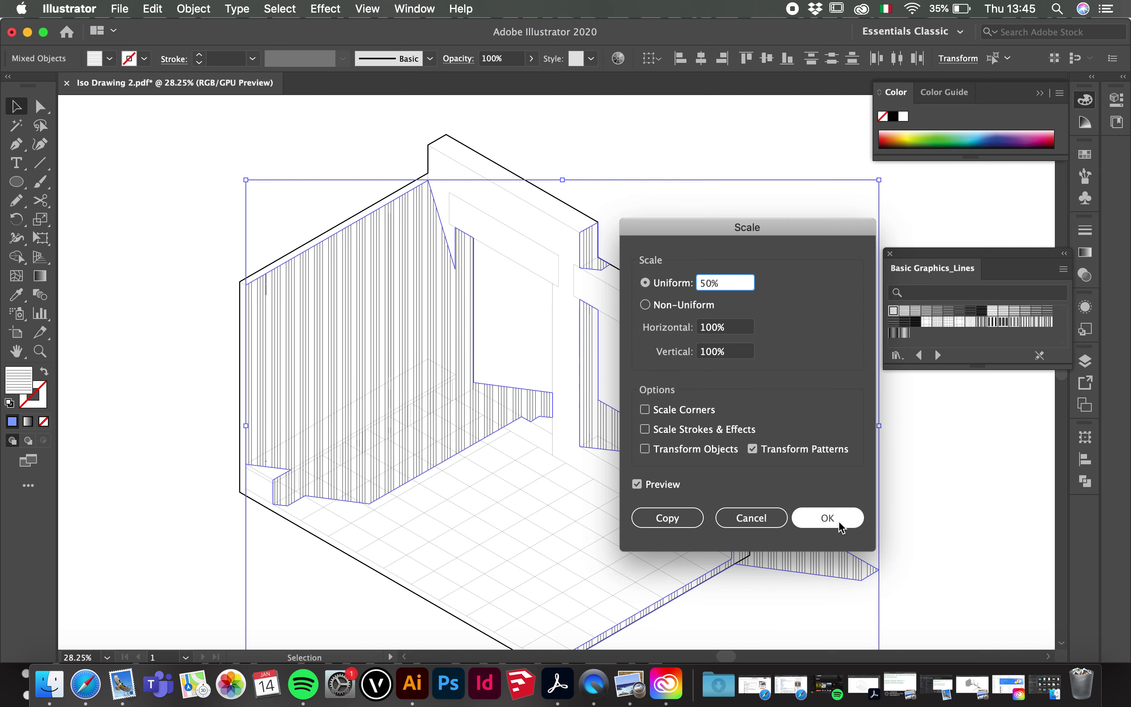
click(827, 518)
click(233, 456)
- Examine how the denser line hatch reads on the bench, walls and outer shadow at several magnifications
scroll(172, 329, down, 1)
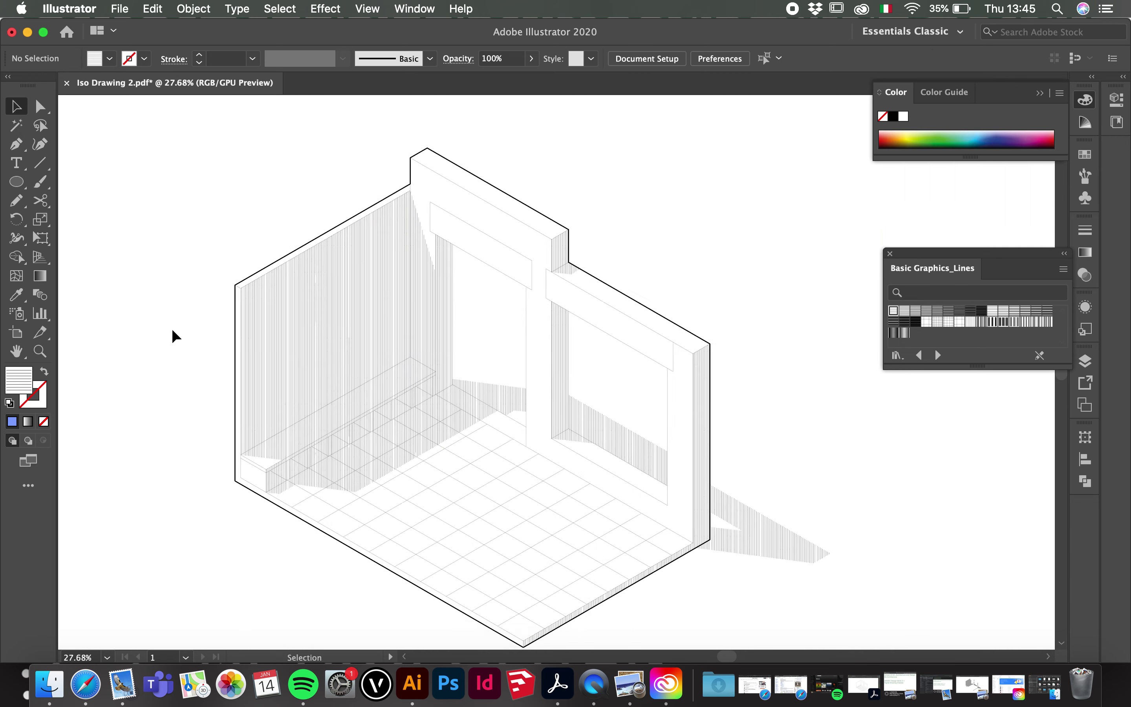
scroll(172, 329, down, 1)
scroll(171, 329, up, 3)
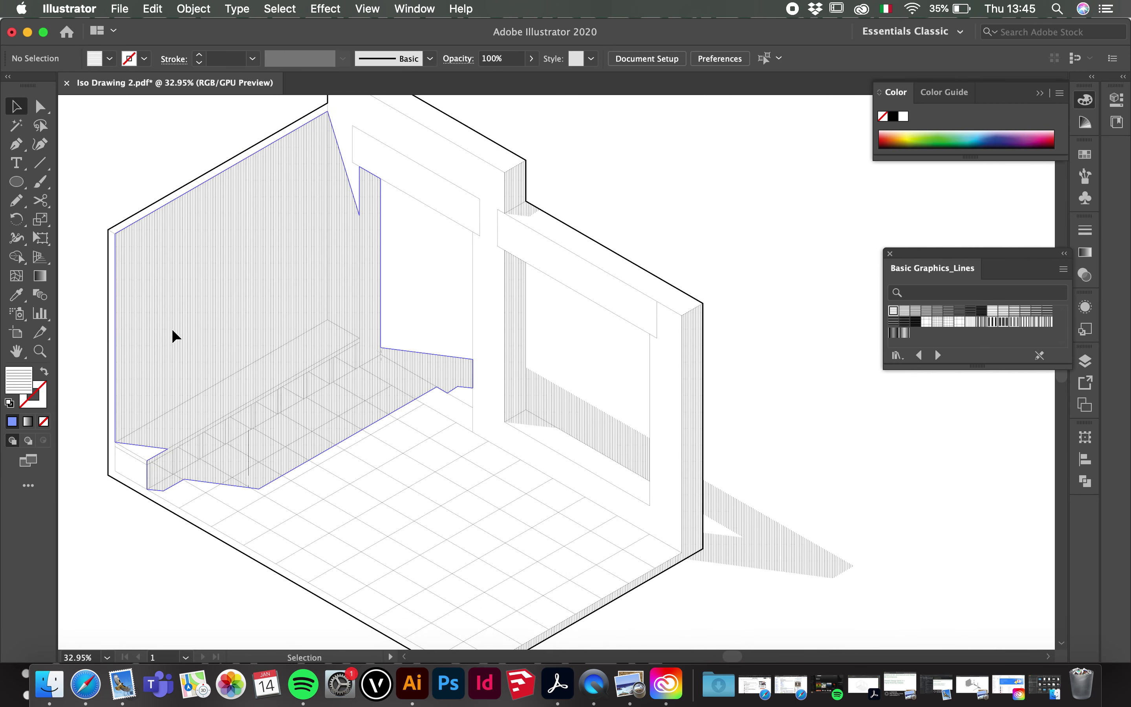
scroll(172, 329, right, 3)
scroll(702, 256, left, 5)
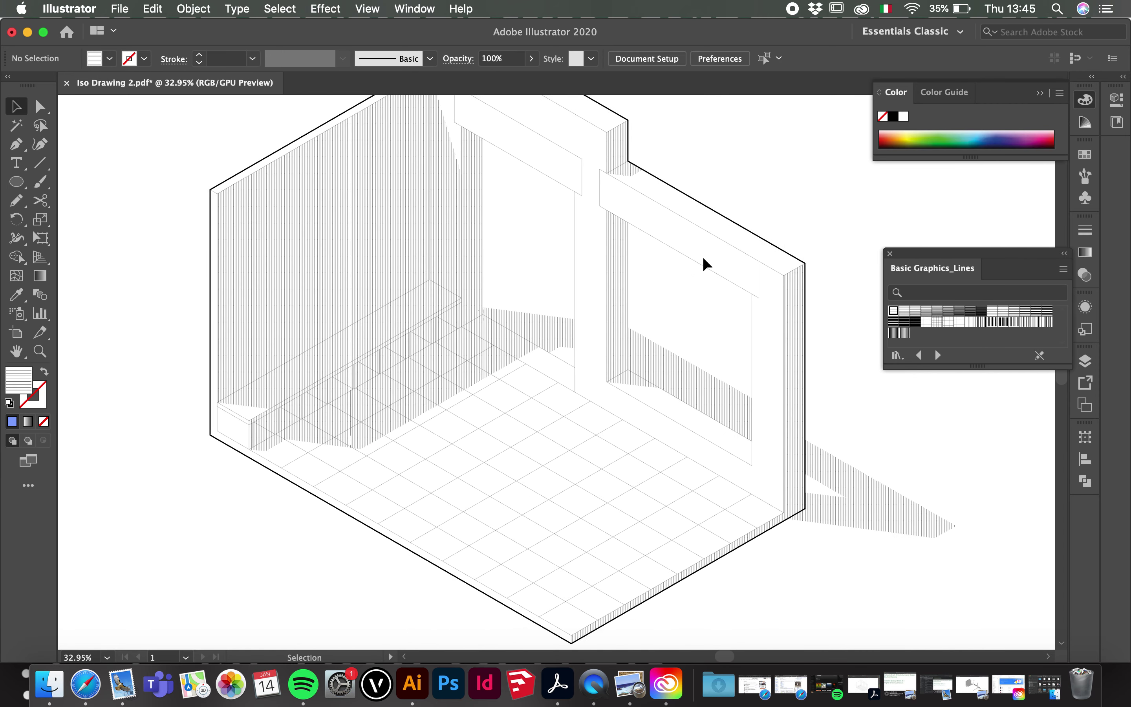
scroll(251, 410, up, 3)
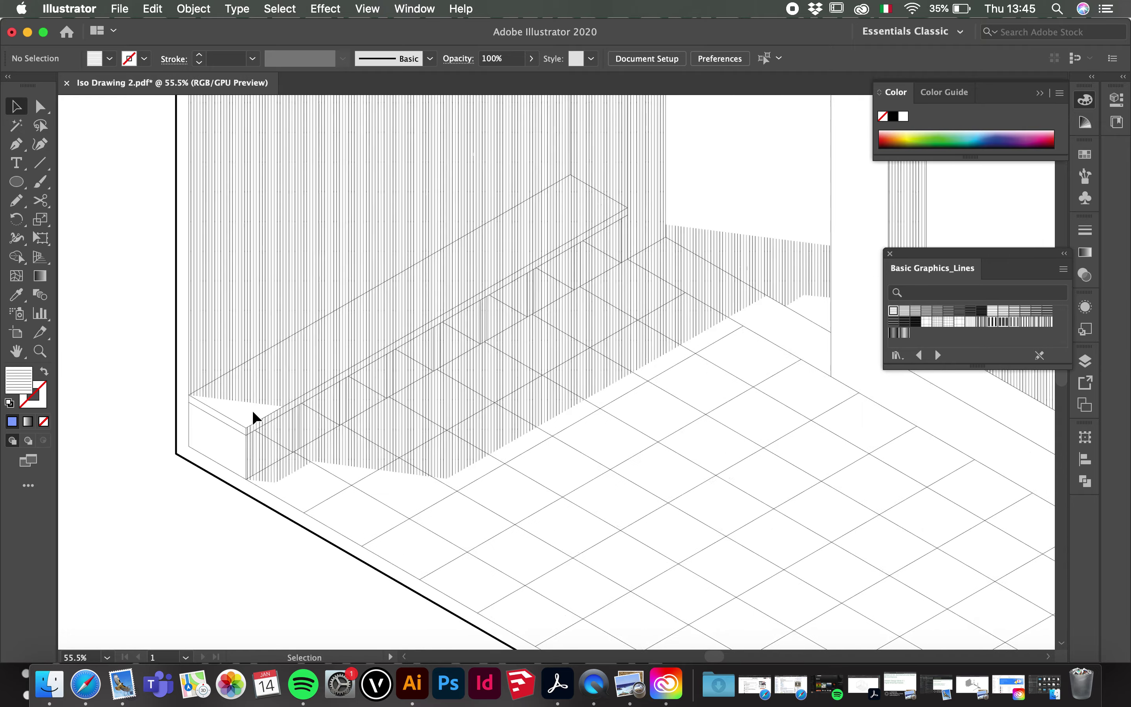
scroll(252, 410, down, 3)
scroll(191, 480, down, 3)
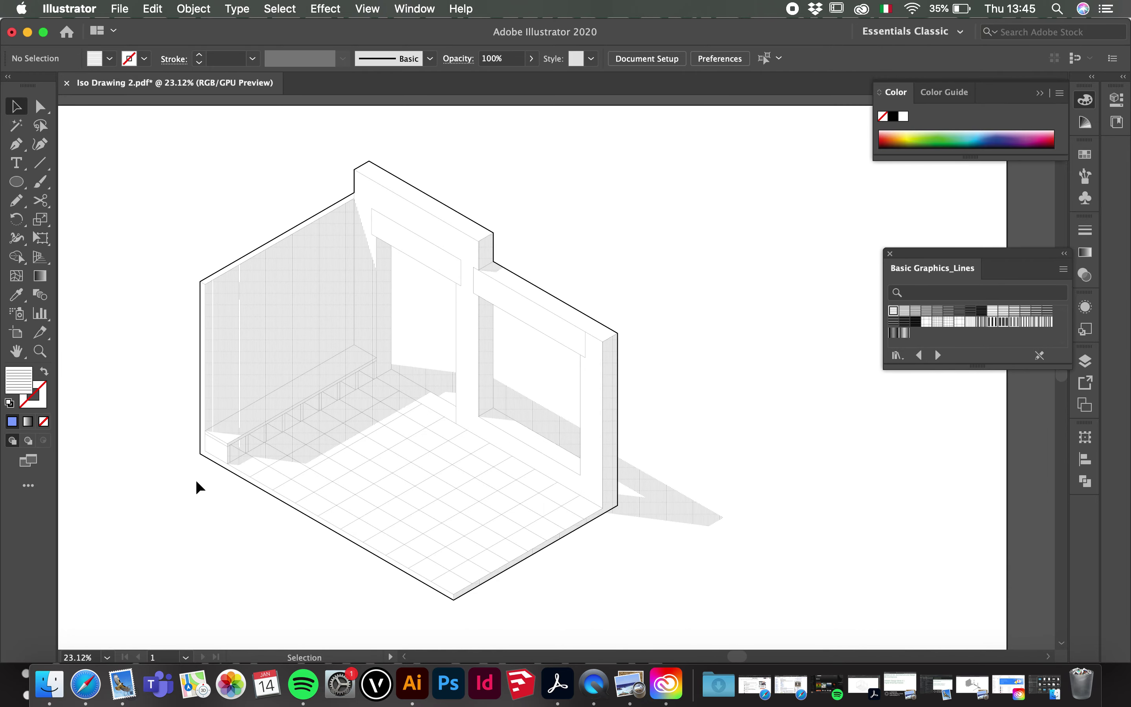
scroll(674, 369, down, 1)
scroll(689, 371, up, 3)
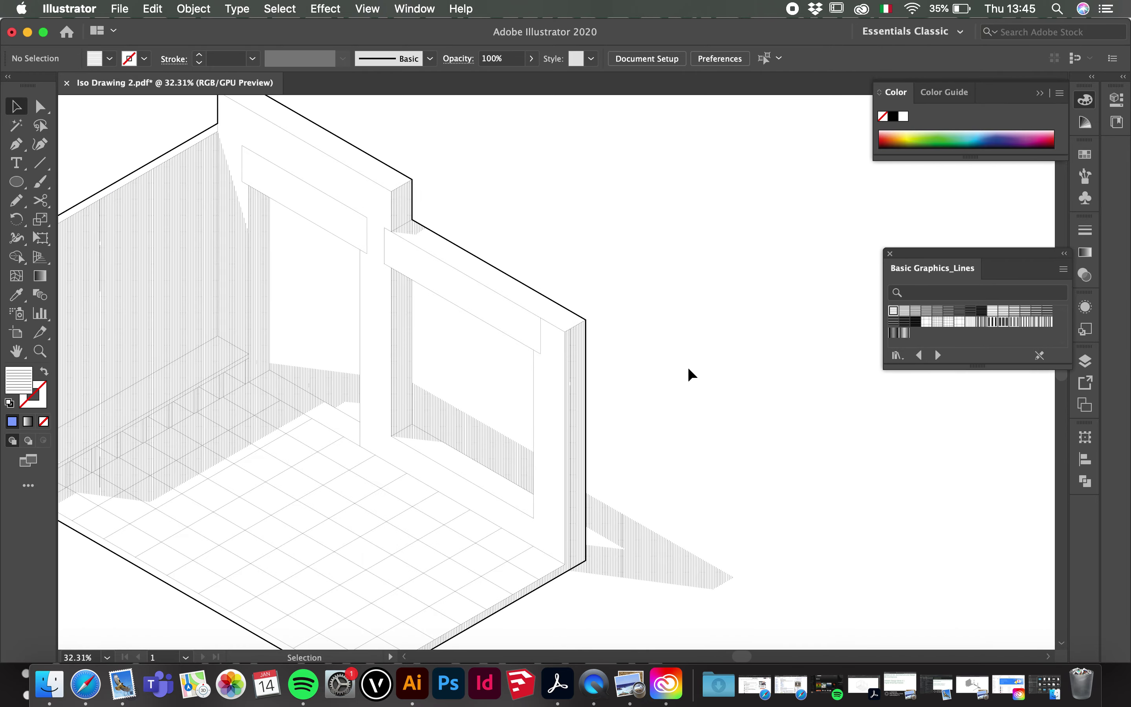
scroll(688, 367, down, 3)
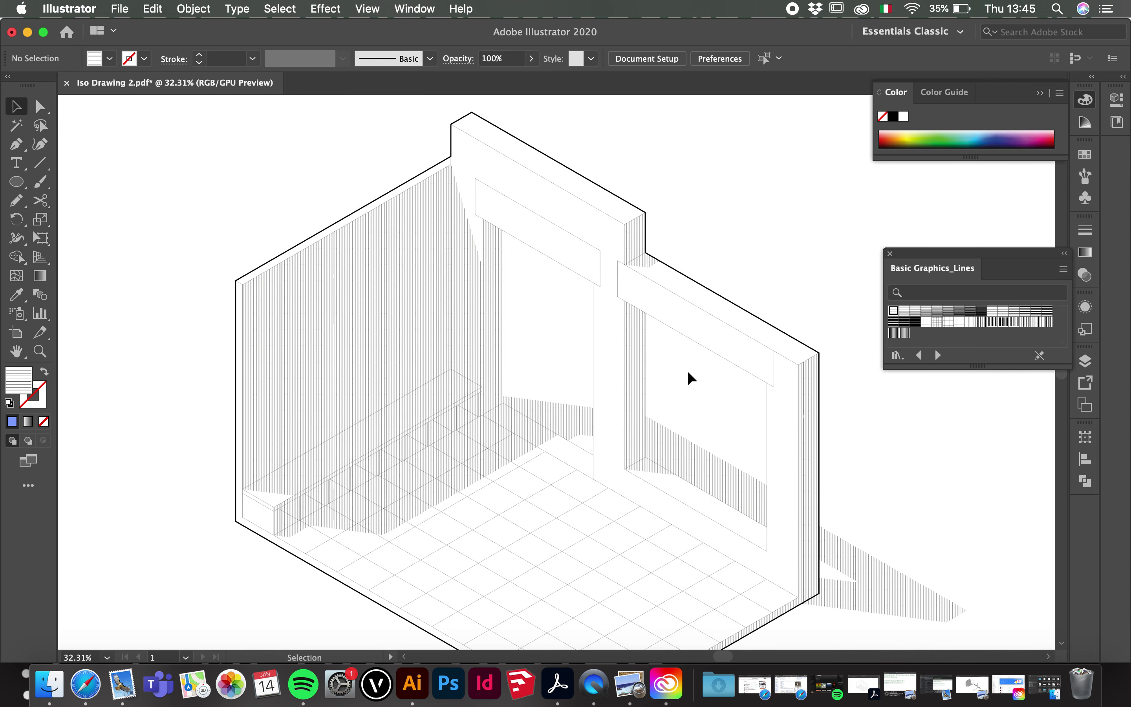
scroll(313, 378, right, 2)
scroll(313, 379, up, 1)
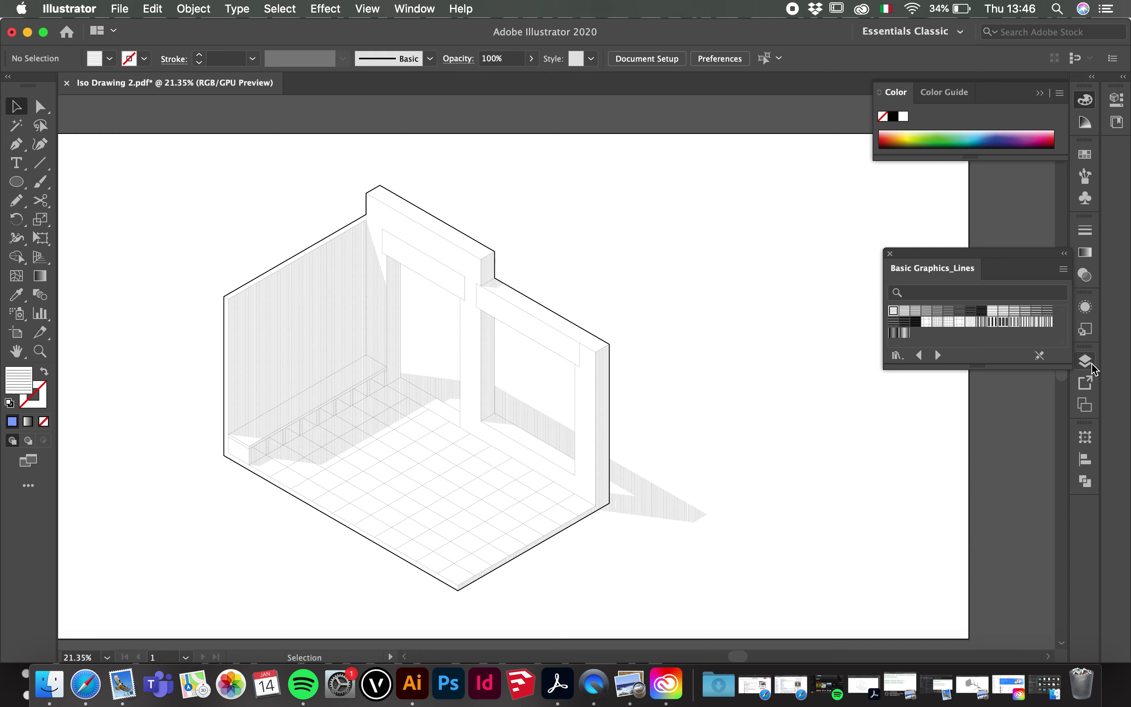
- Lock and hide Layer 4, and hide Layer 2 as well
click(1080, 365)
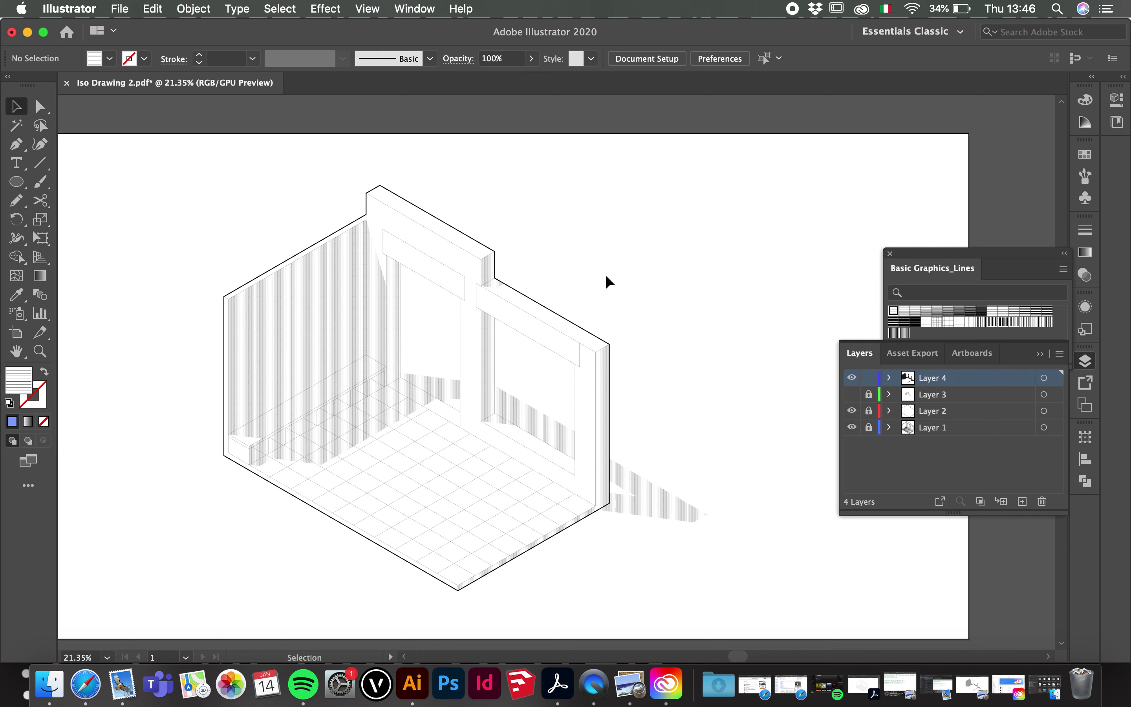
click(868, 379)
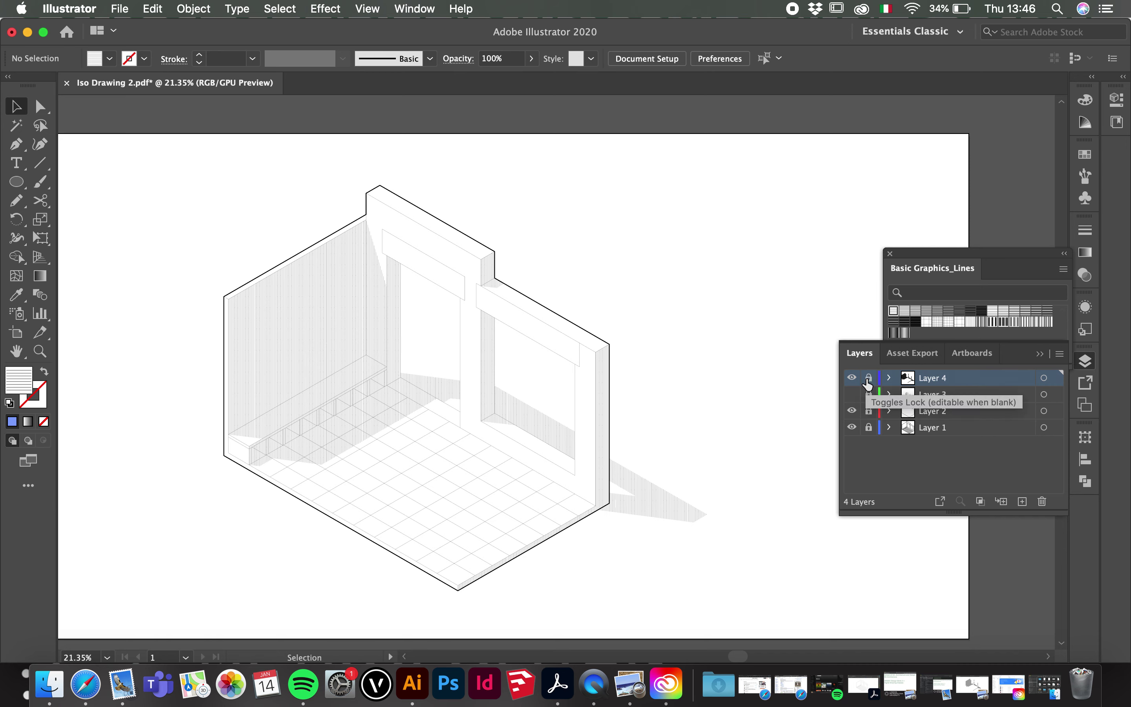
click(853, 378)
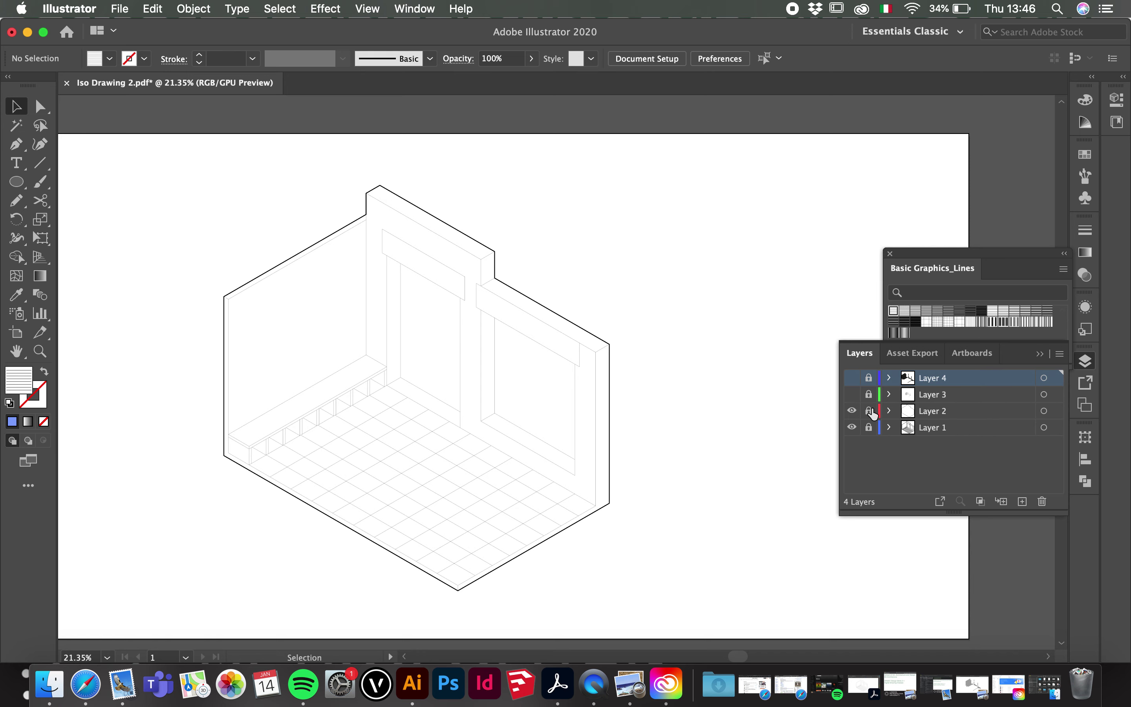
click(851, 411)
- Rename Layer 1 as "base drawing" and Layer 2 as "outline"
click(868, 428)
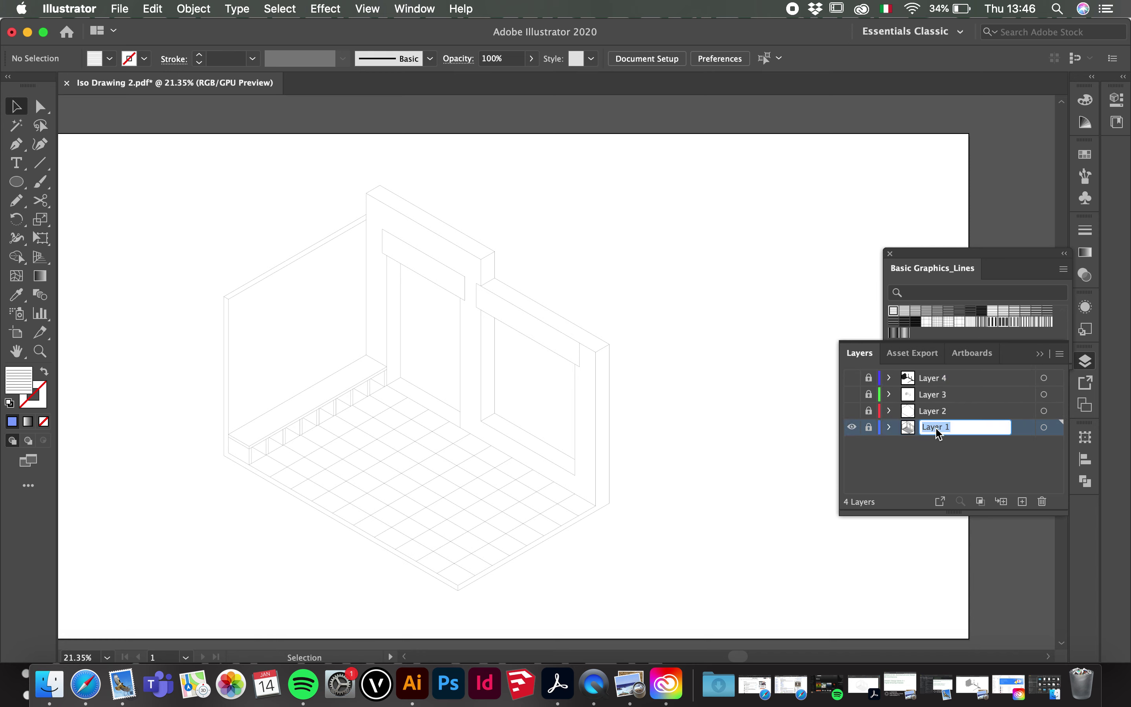
text(ba)
key(Return)
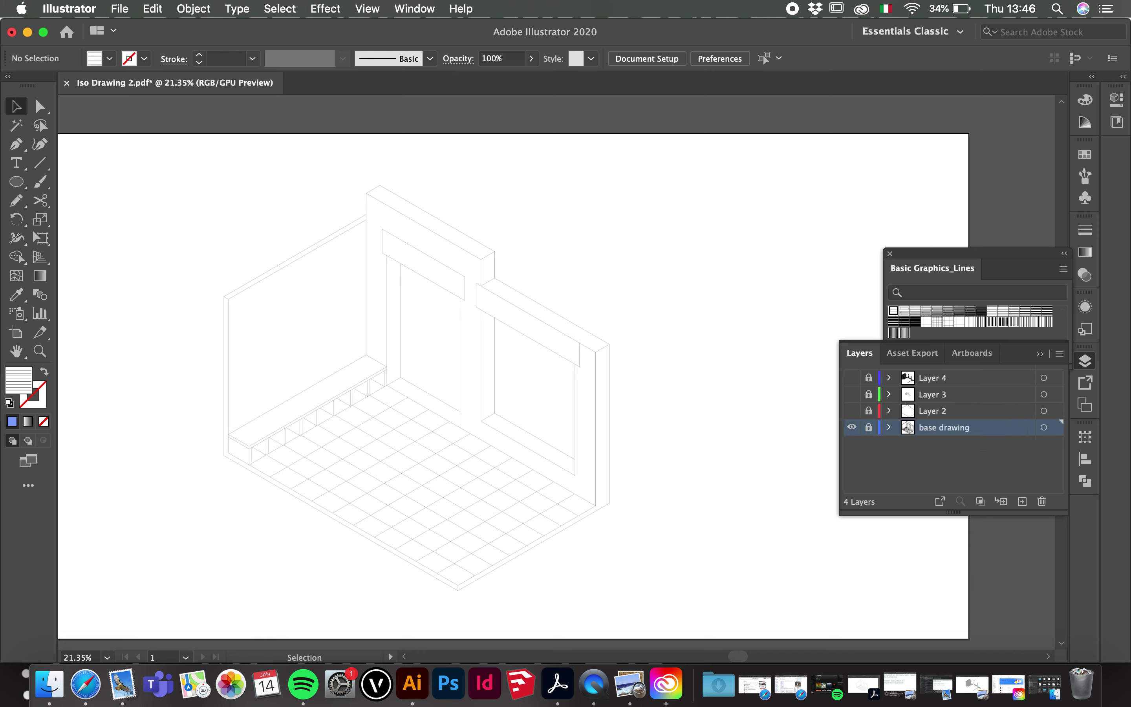
double_click(935, 412)
text(outline)
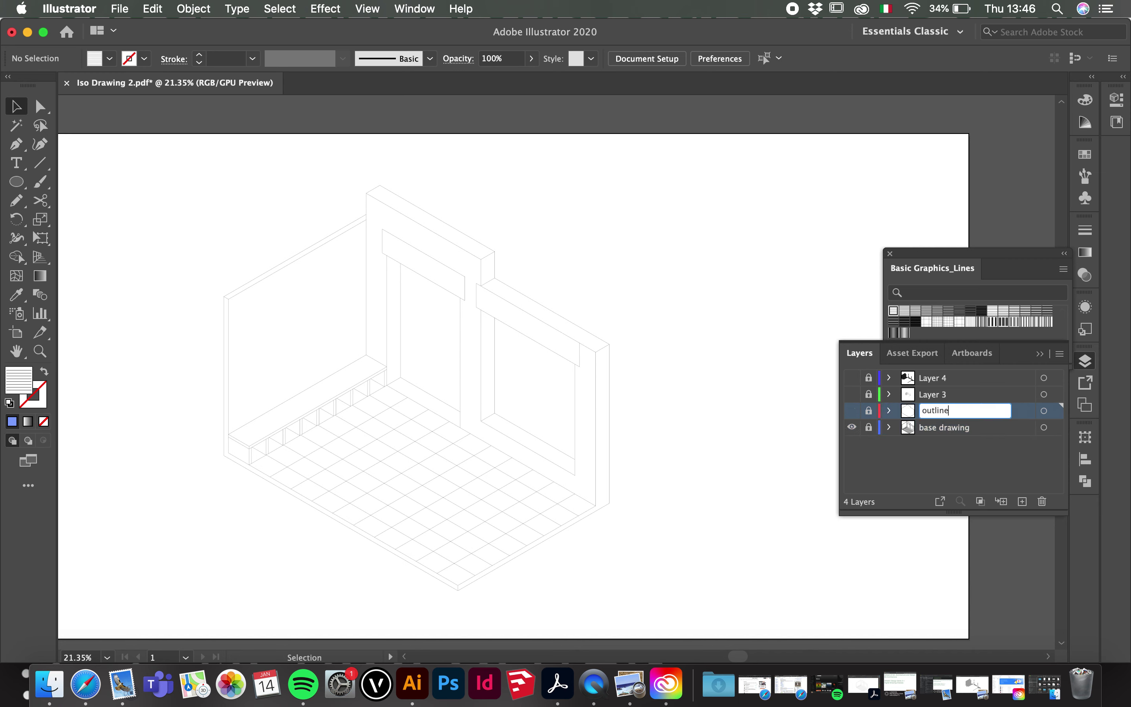
key(Return)
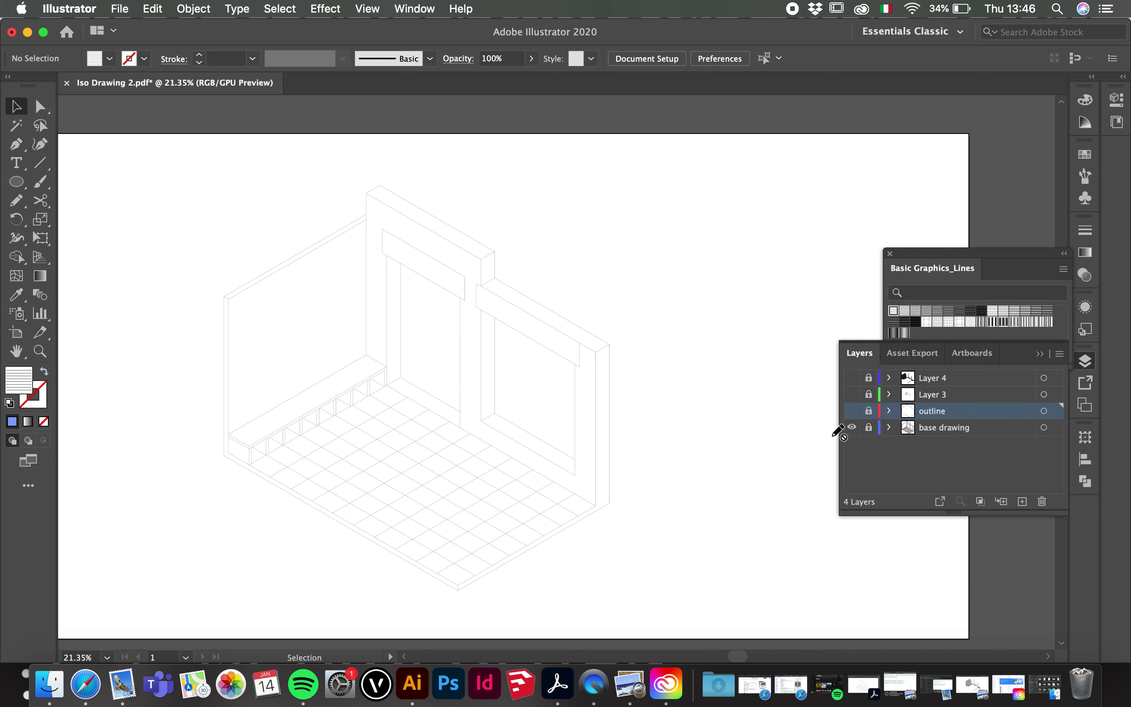
- Delete Layer 3 together with the artwork it contains
click(934, 397)
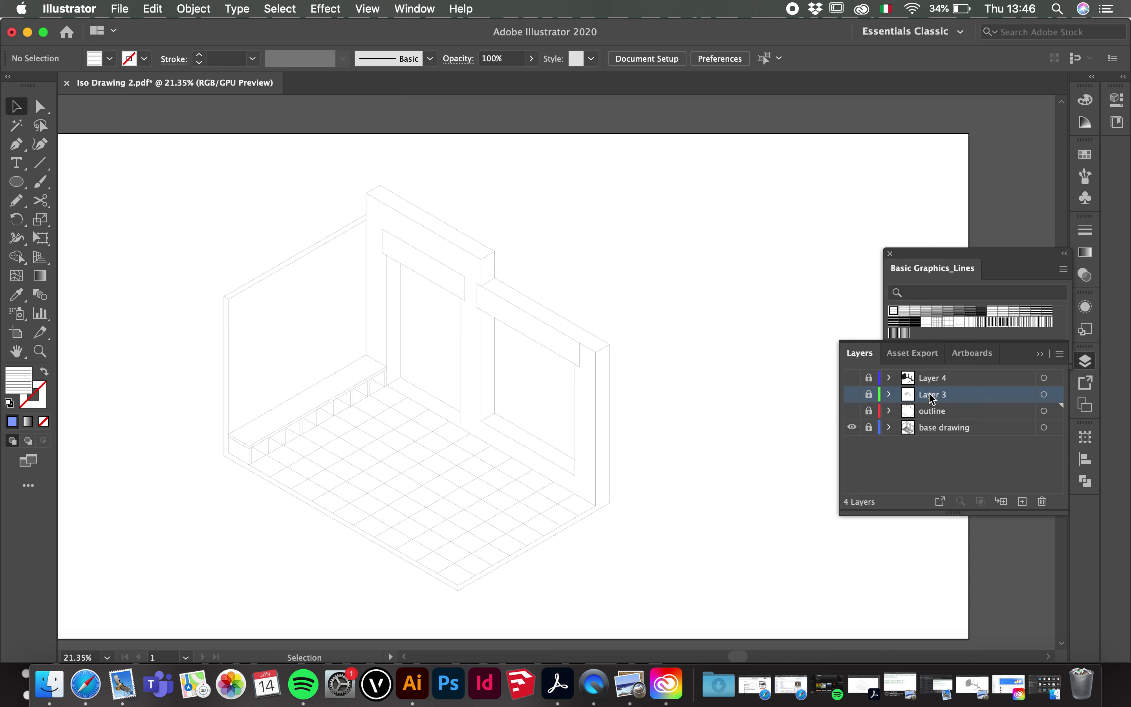
click(853, 396)
click(1044, 503)
click(696, 370)
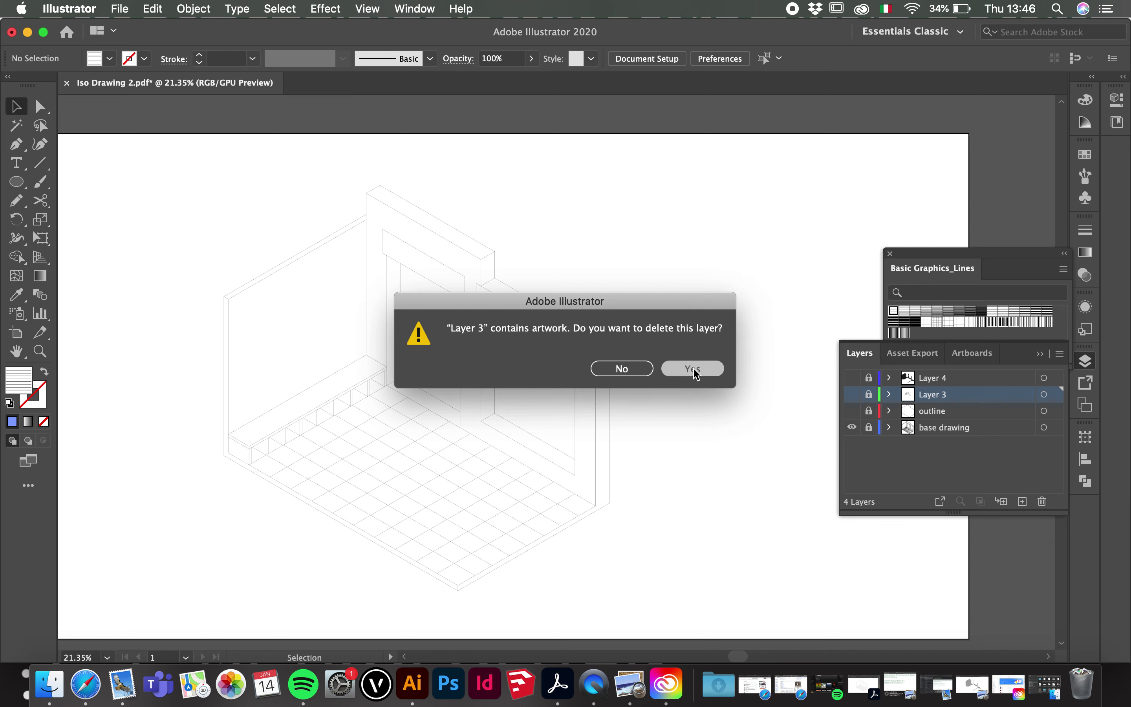
- Rename Layer 4 as "shadows"
double_click(935, 378)
text(shadows)
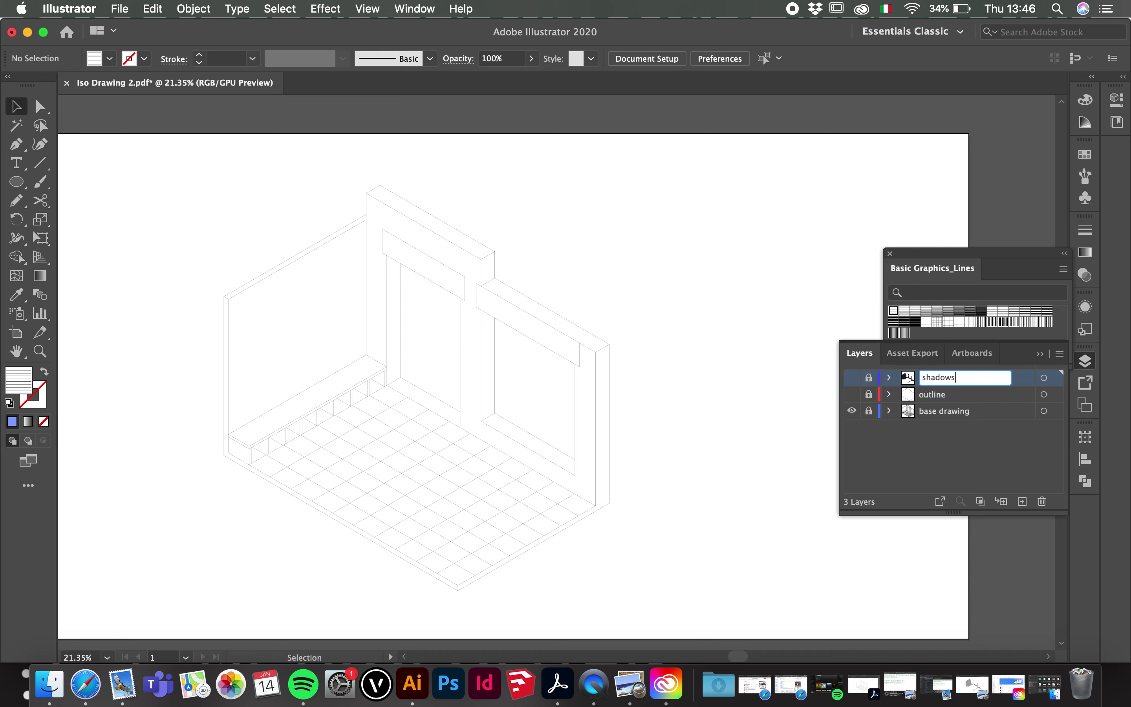
key(Return)
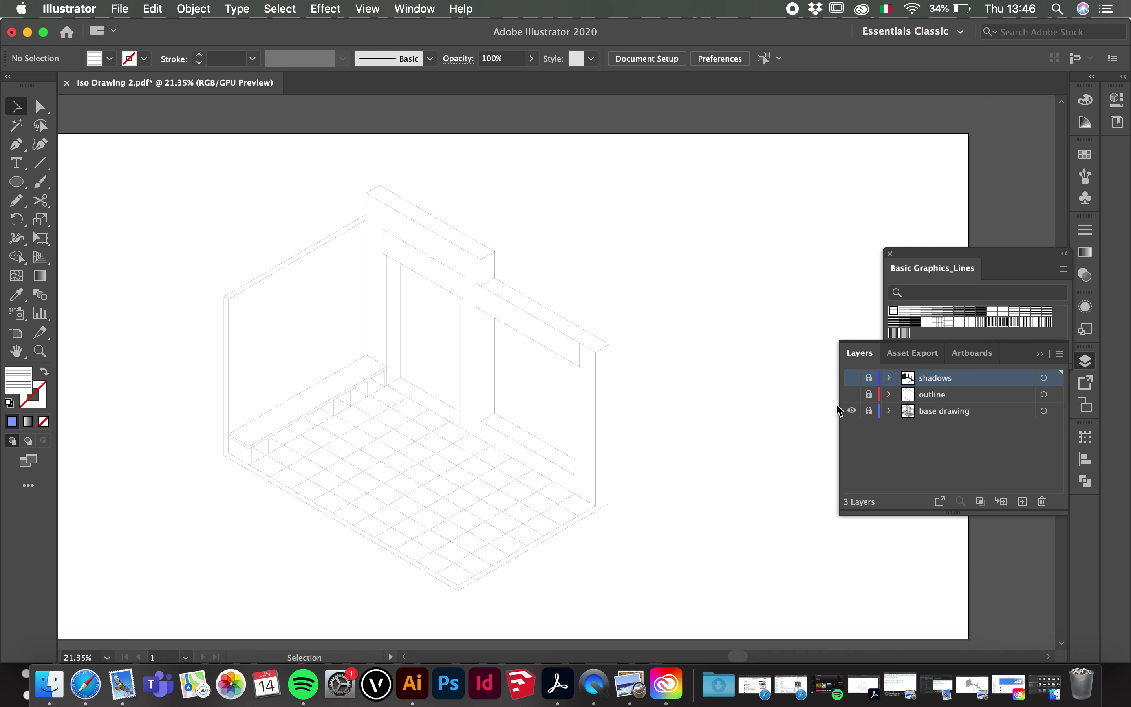
- Unlock the "base drawing" layer and select all of its linework
scroll(431, 438, up, 3)
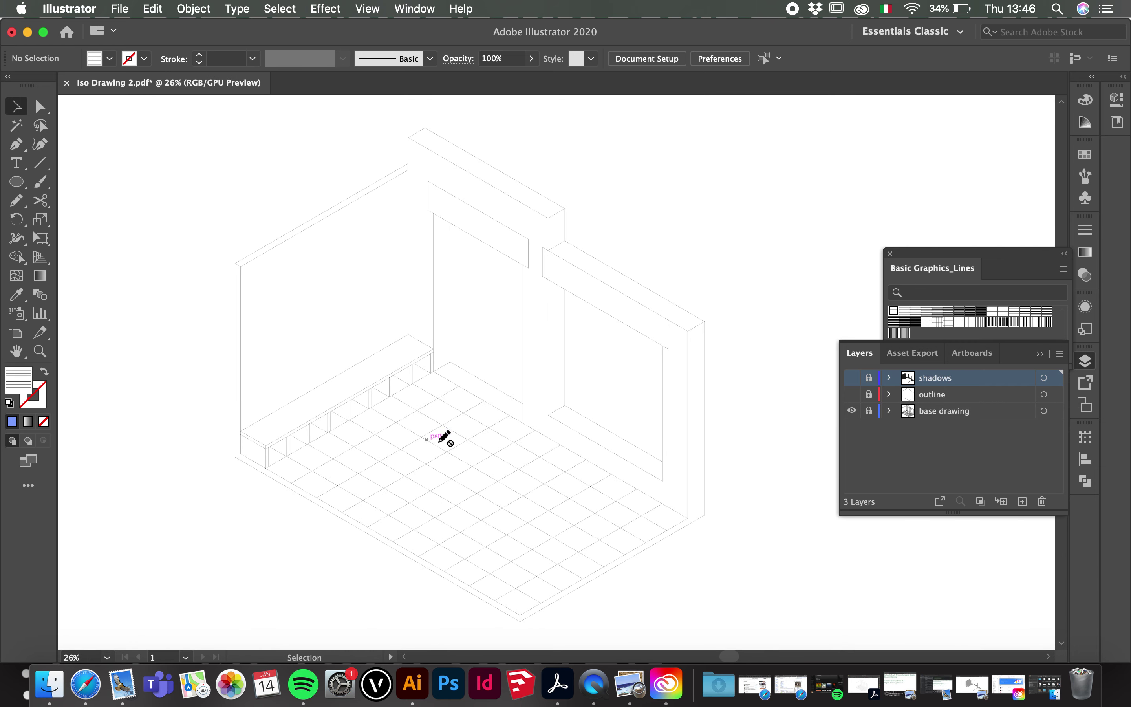
click(869, 411)
scroll(185, 234, down, 2)
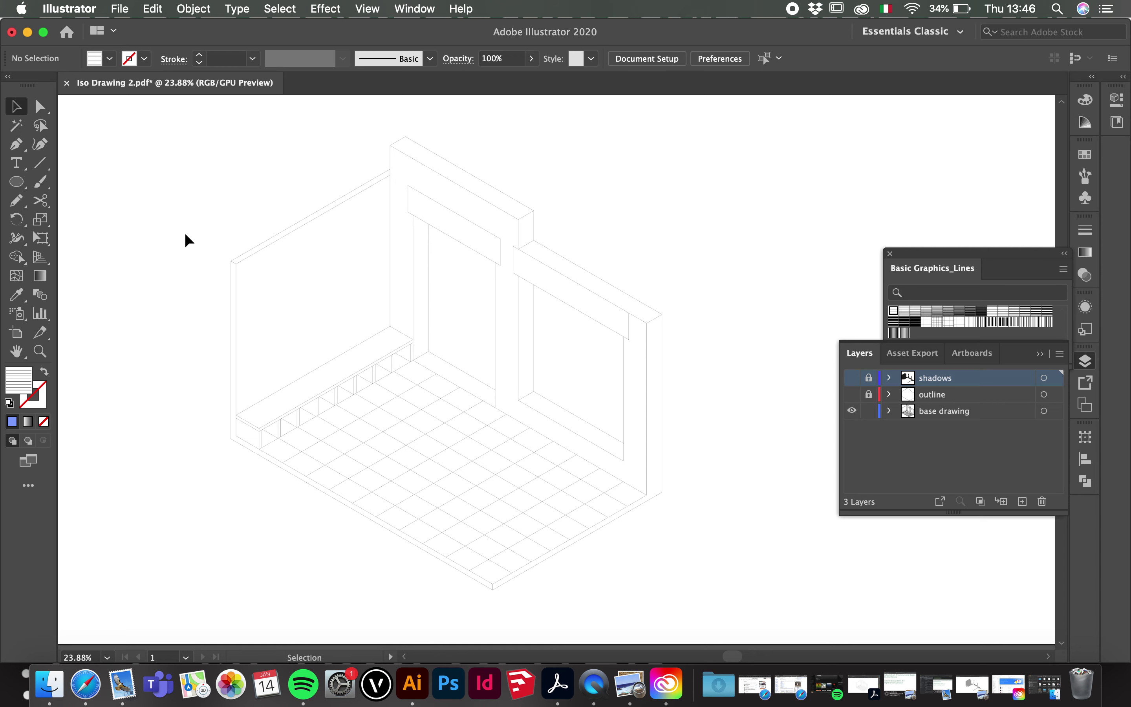
key(super+a)
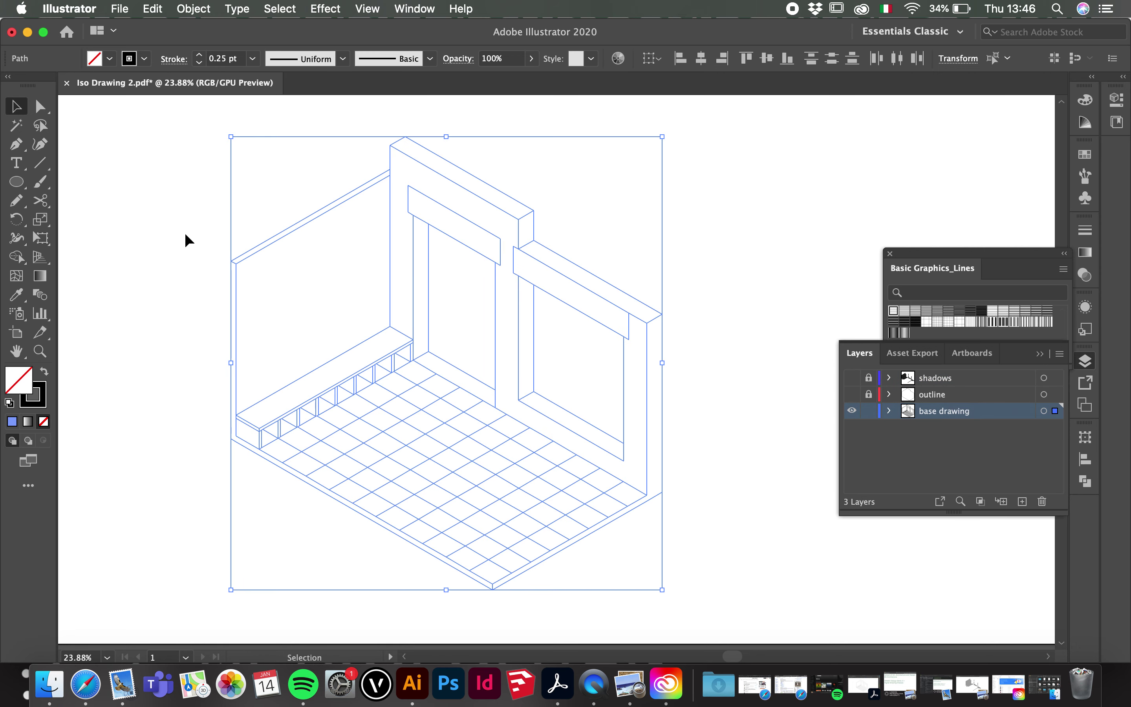
- Convert the selected linework into a Live Paint group with the Live Paint Bucket, and deselect it
click(16, 257)
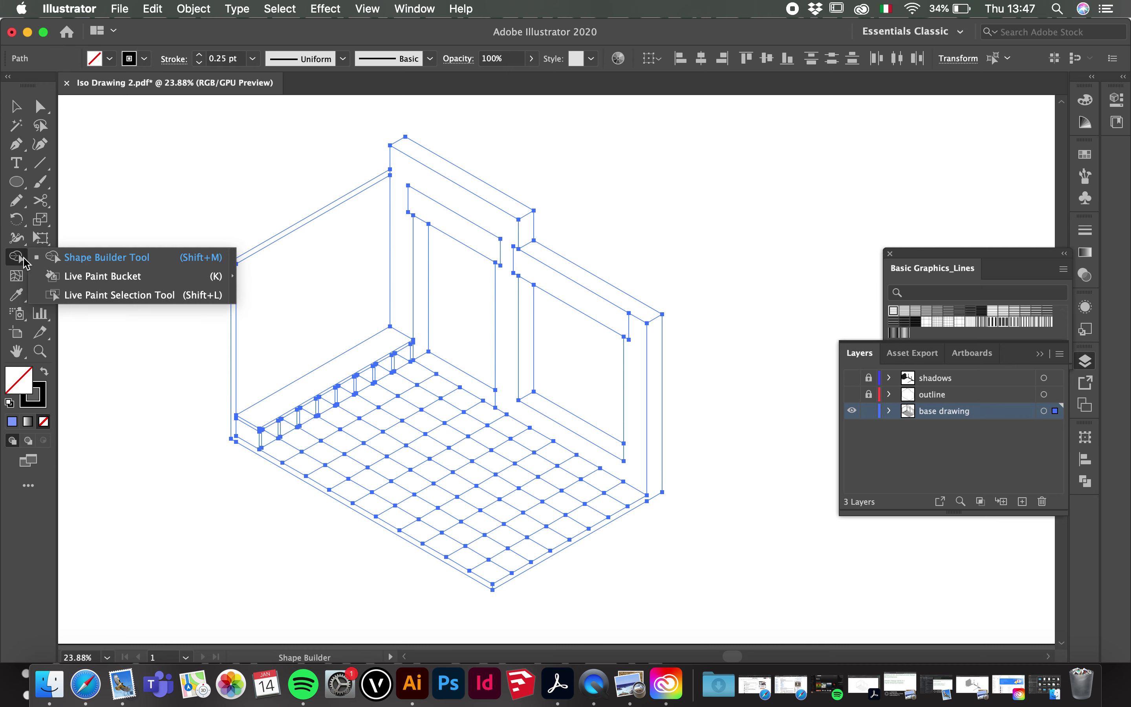
click(92, 279)
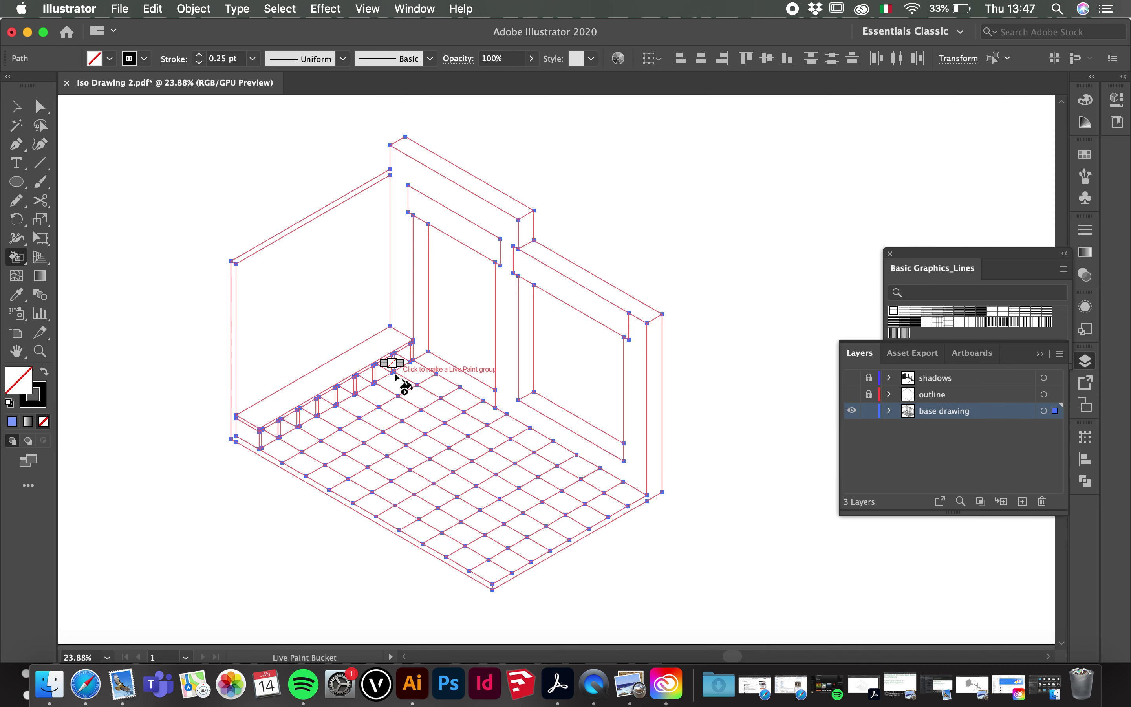
click(411, 412)
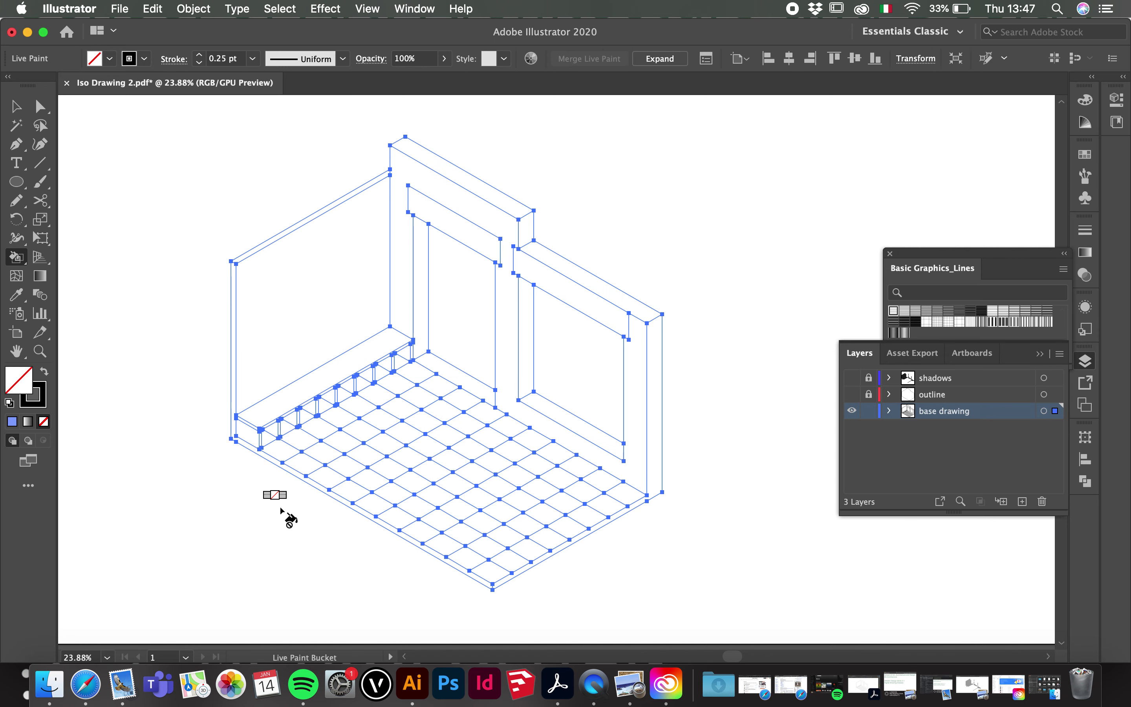
scroll(449, 386, up, 3)
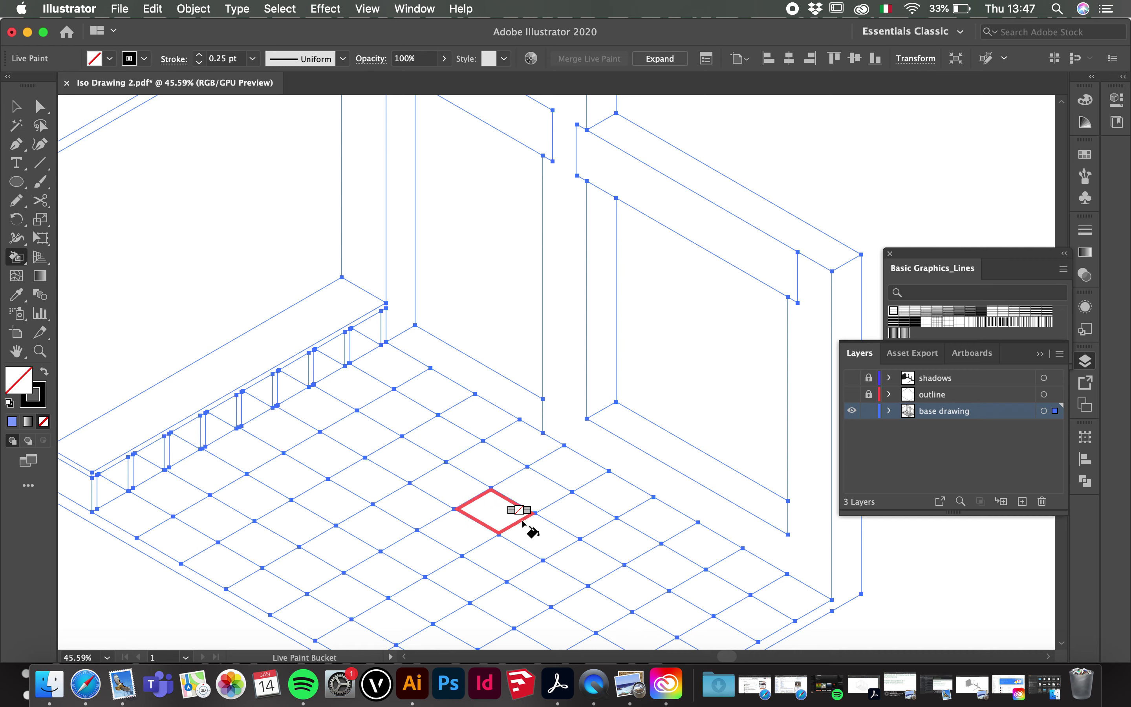
scroll(462, 425, down, 3)
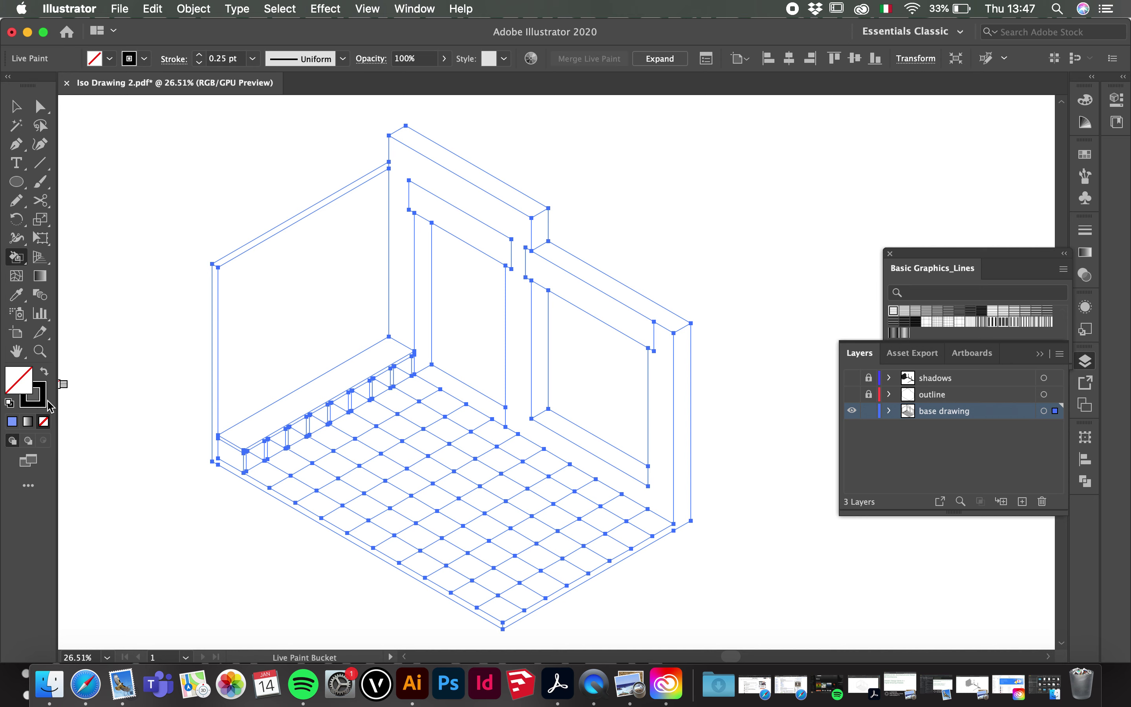
click(17, 107)
click(142, 174)
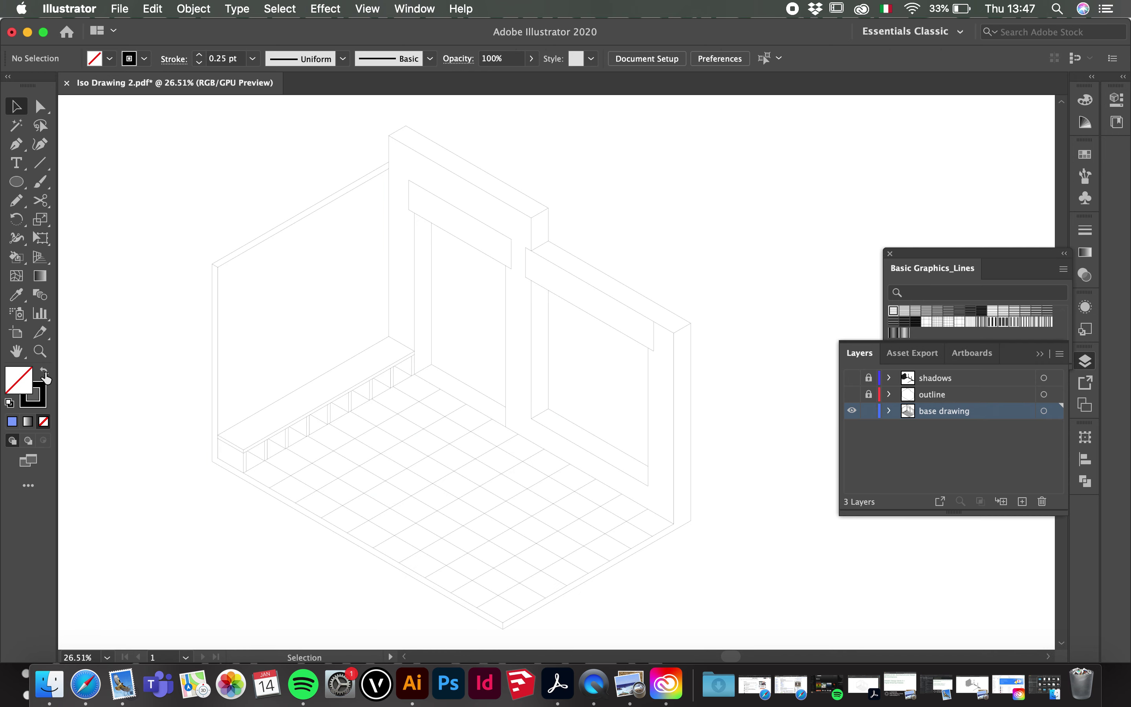
- Set the fill colour to bright yellow with no stroke
click(44, 421)
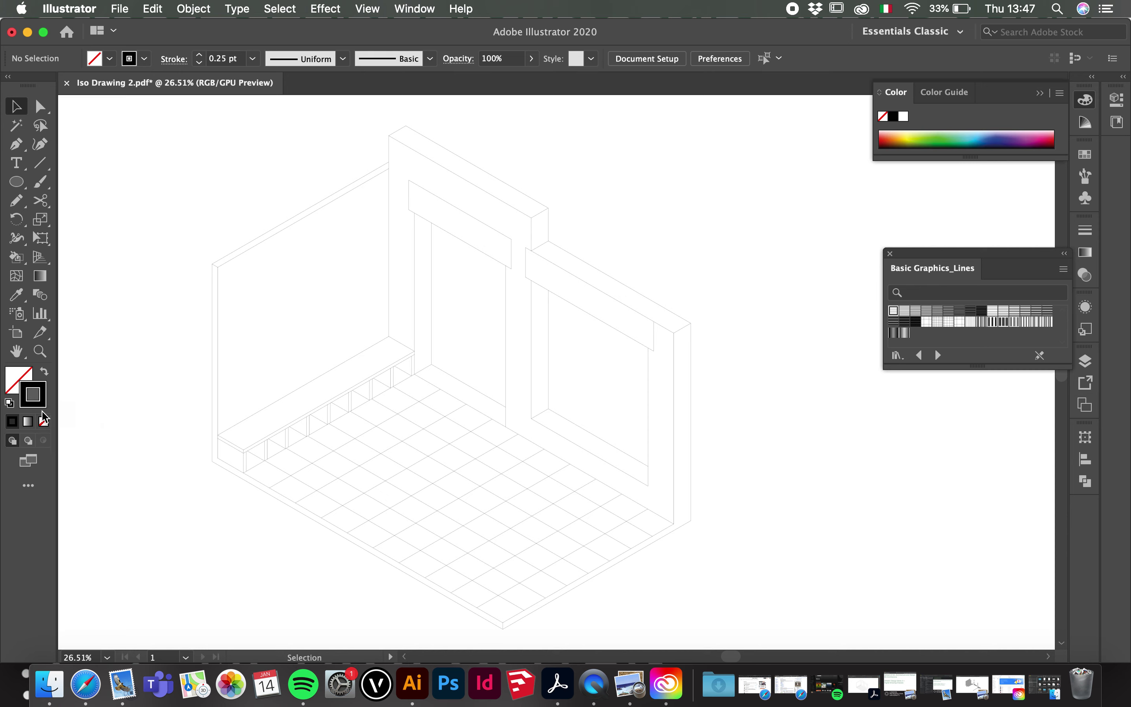
click(19, 381)
click(13, 422)
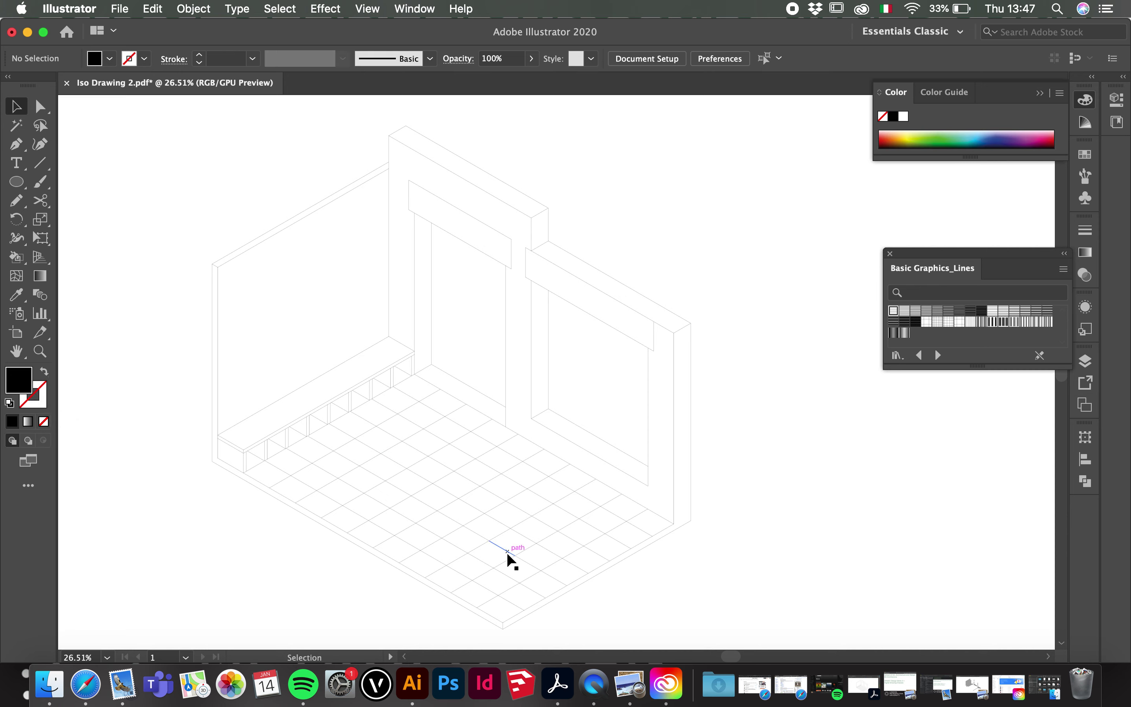
double_click(19, 380)
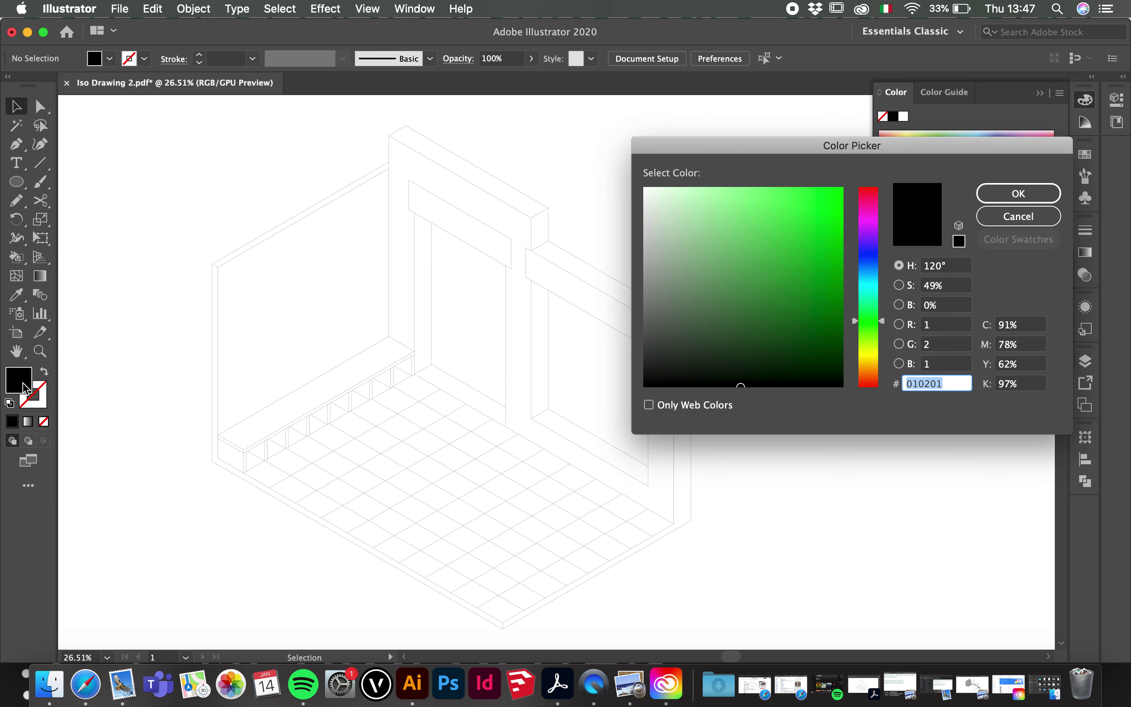
click(876, 358)
drag(834, 246, 818, 187)
click(1014, 193)
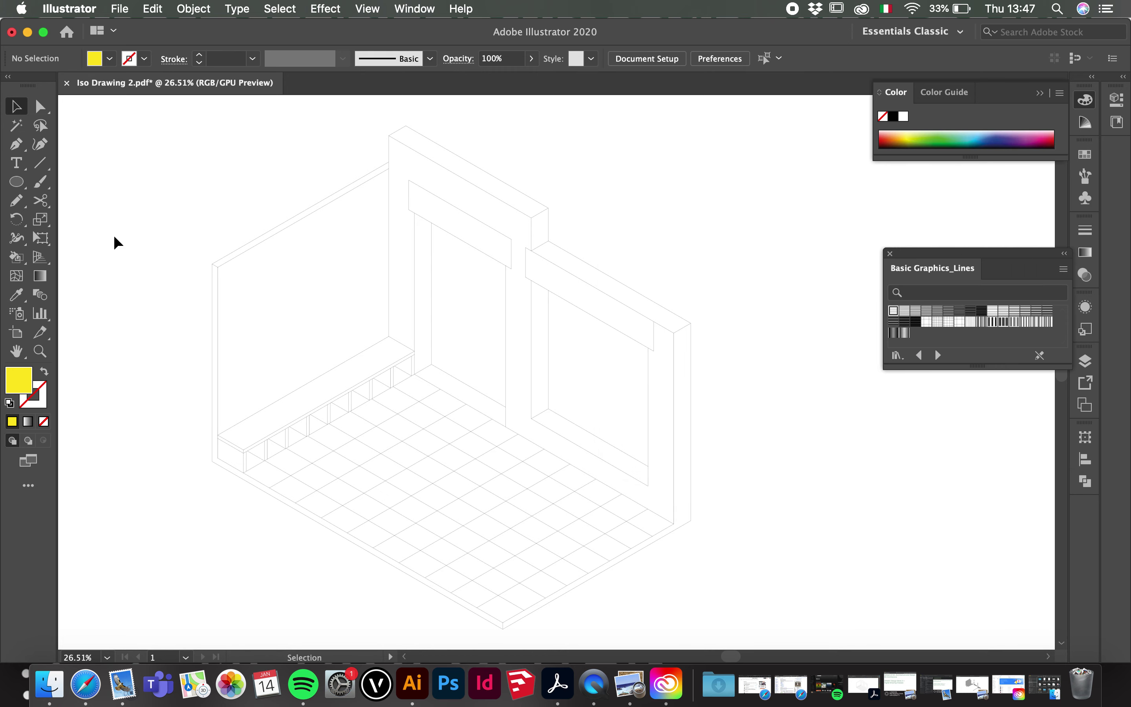
- Fill every other tile of the floor row along the front-right edge yellow with the Live Paint Bucket
click(20, 267)
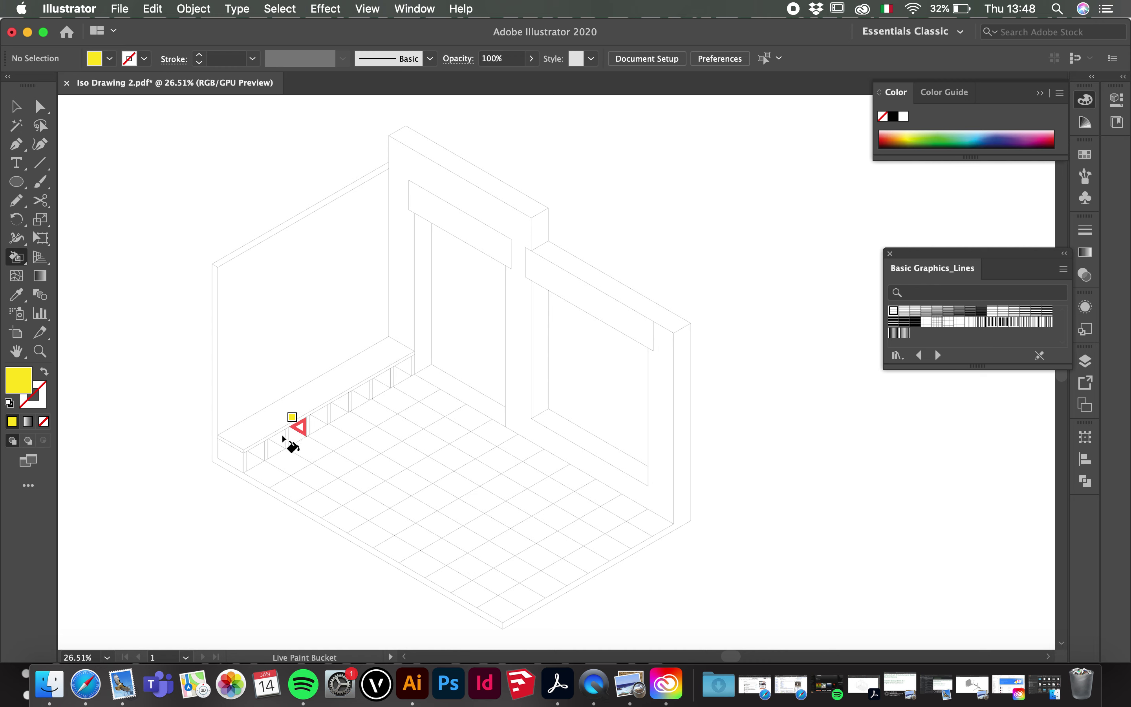
scroll(341, 376, down, 1)
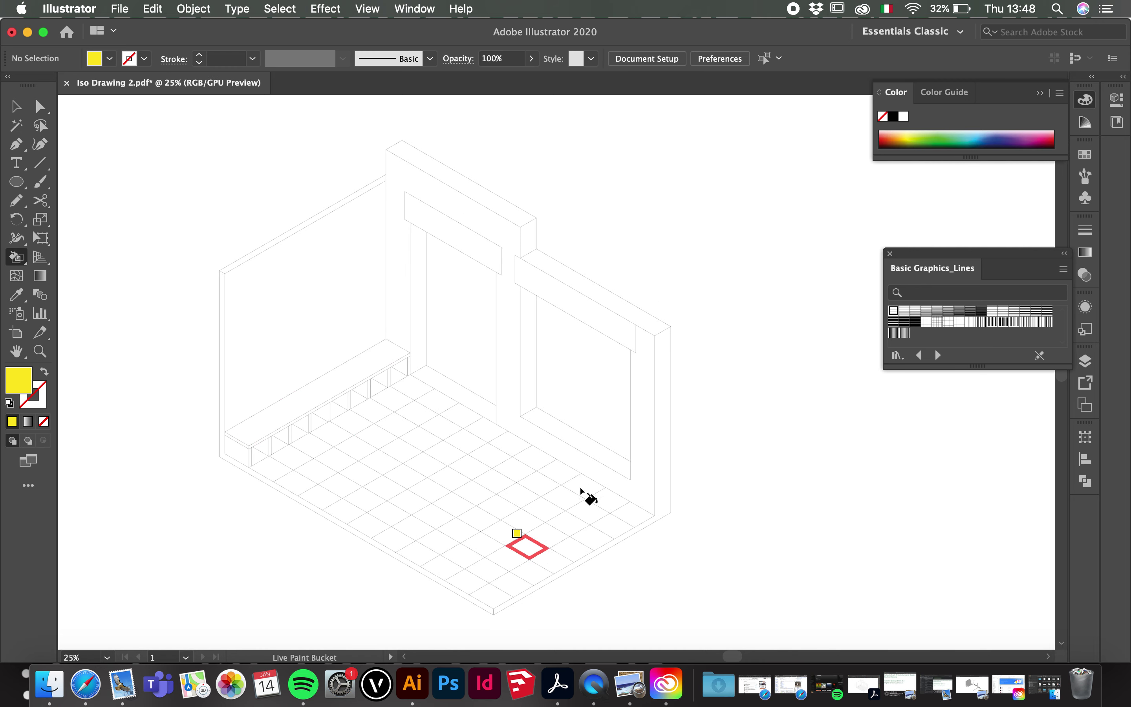
scroll(454, 518, down, 1)
scroll(449, 518, up, 2)
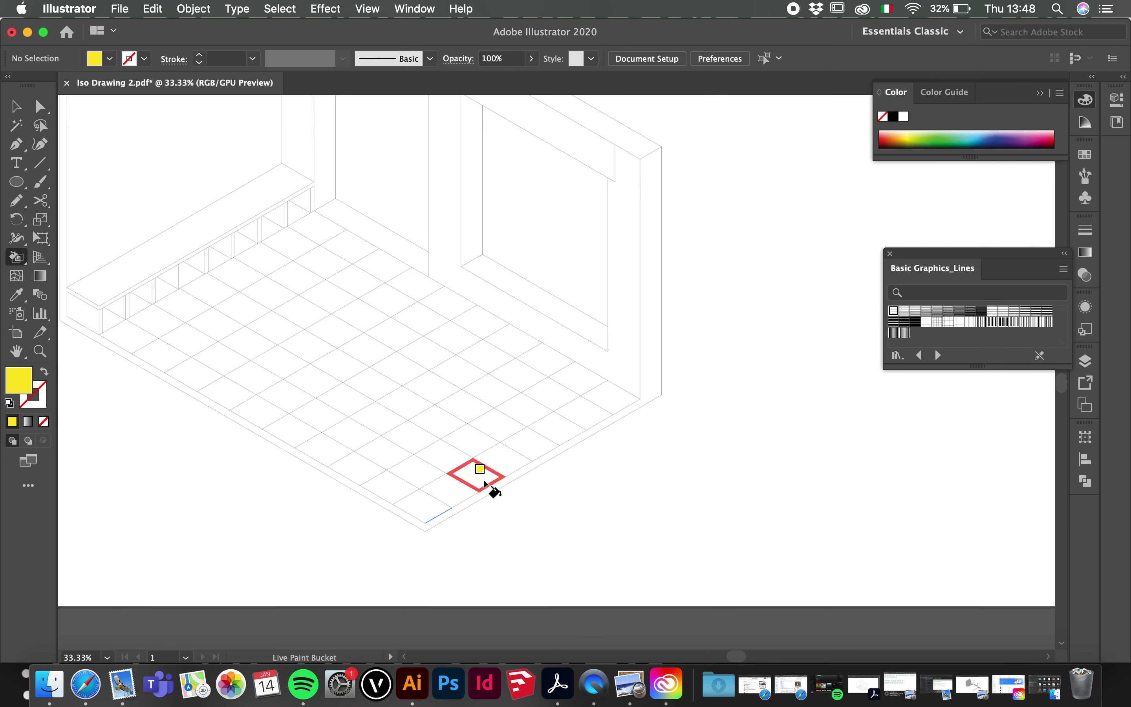
click(422, 511)
click(475, 477)
click(529, 445)
click(580, 414)
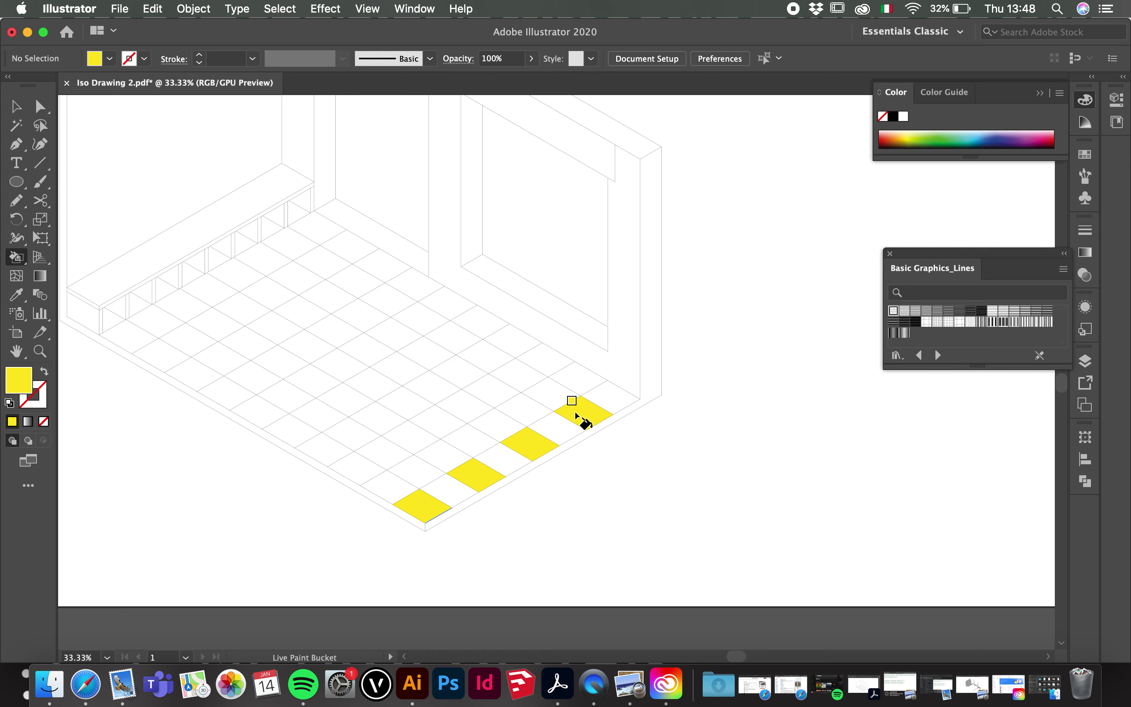
- Fill alternating tiles in the remaining floor rows yellow, up to the bench, to form a checkerboard
click(588, 381)
click(535, 410)
click(469, 439)
click(416, 471)
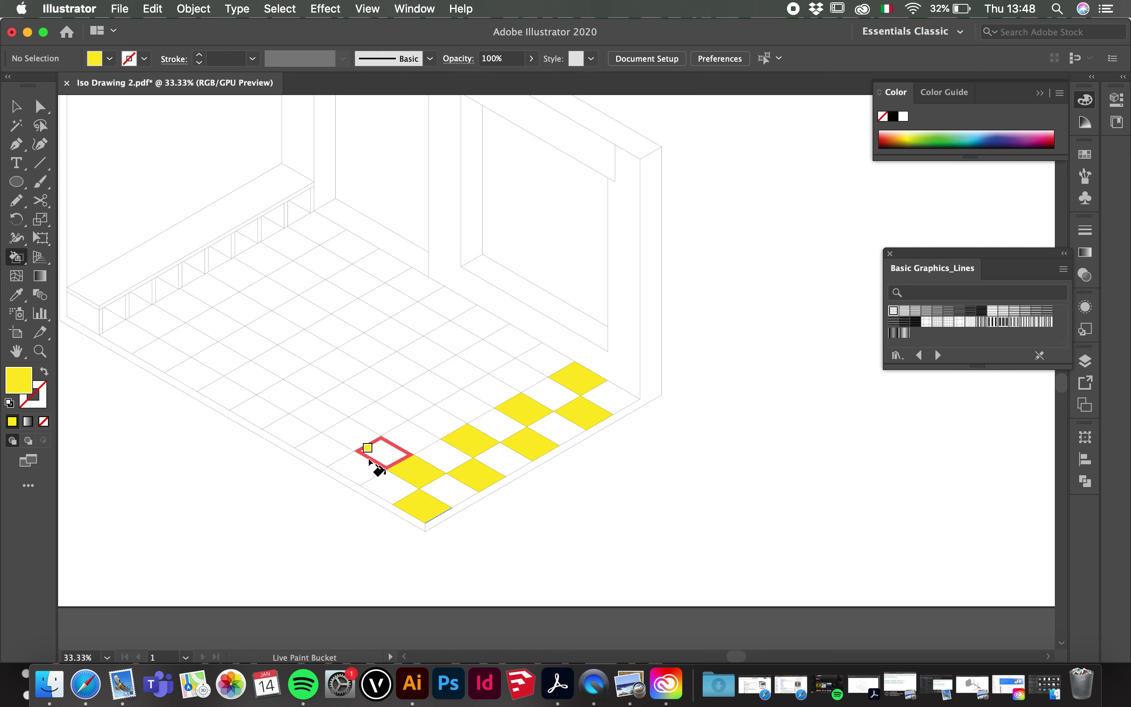
click(357, 468)
click(418, 437)
click(470, 408)
click(521, 377)
click(513, 345)
click(459, 374)
click(405, 403)
click(352, 435)
click(299, 431)
click(349, 403)
click(455, 341)
click(454, 311)
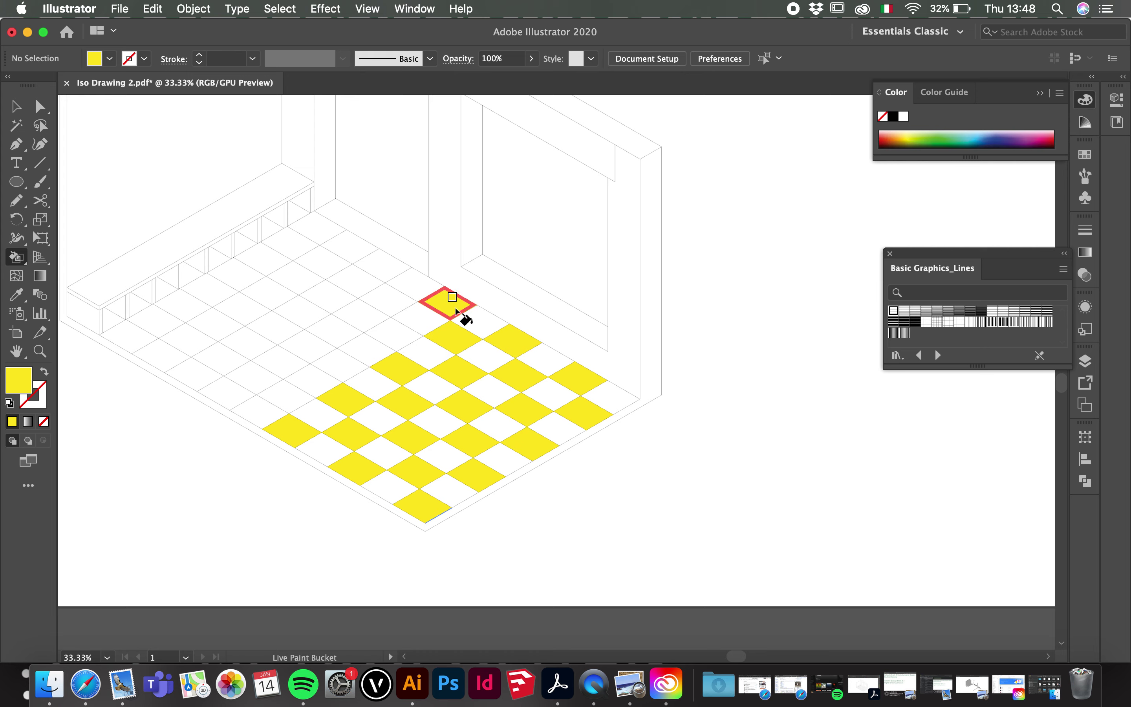
click(384, 343)
click(333, 372)
click(286, 396)
click(228, 392)
click(281, 363)
click(336, 329)
click(387, 300)
click(381, 264)
click(327, 297)
click(275, 327)
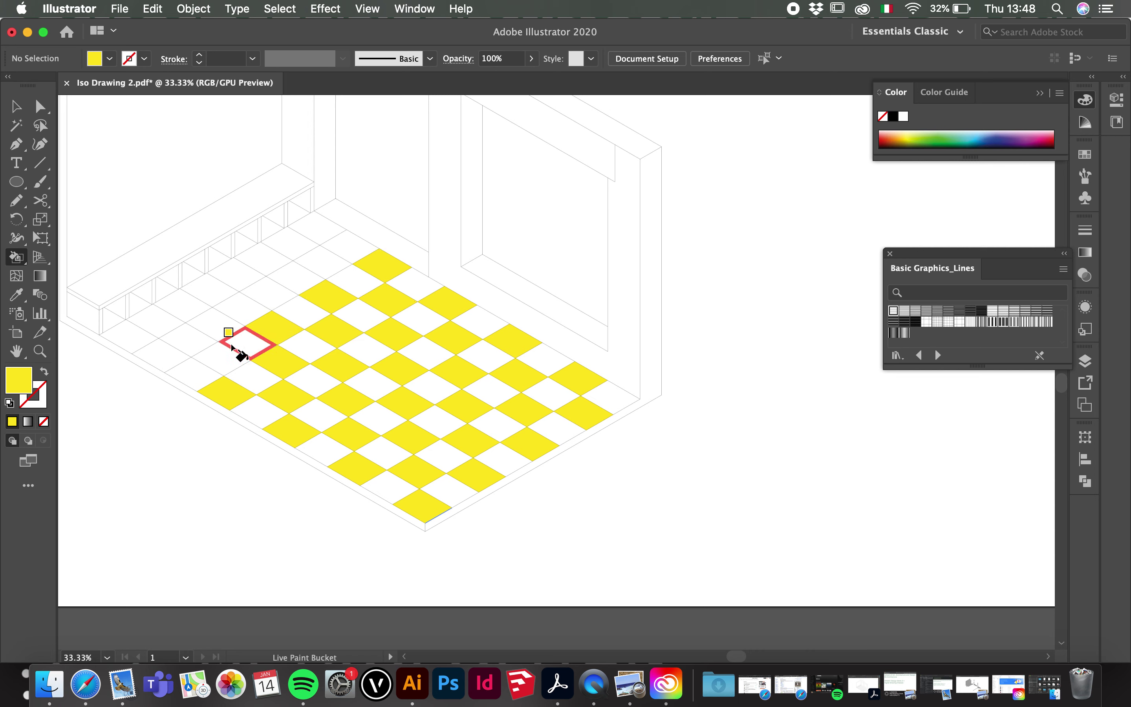
click(221, 358)
click(167, 354)
click(220, 326)
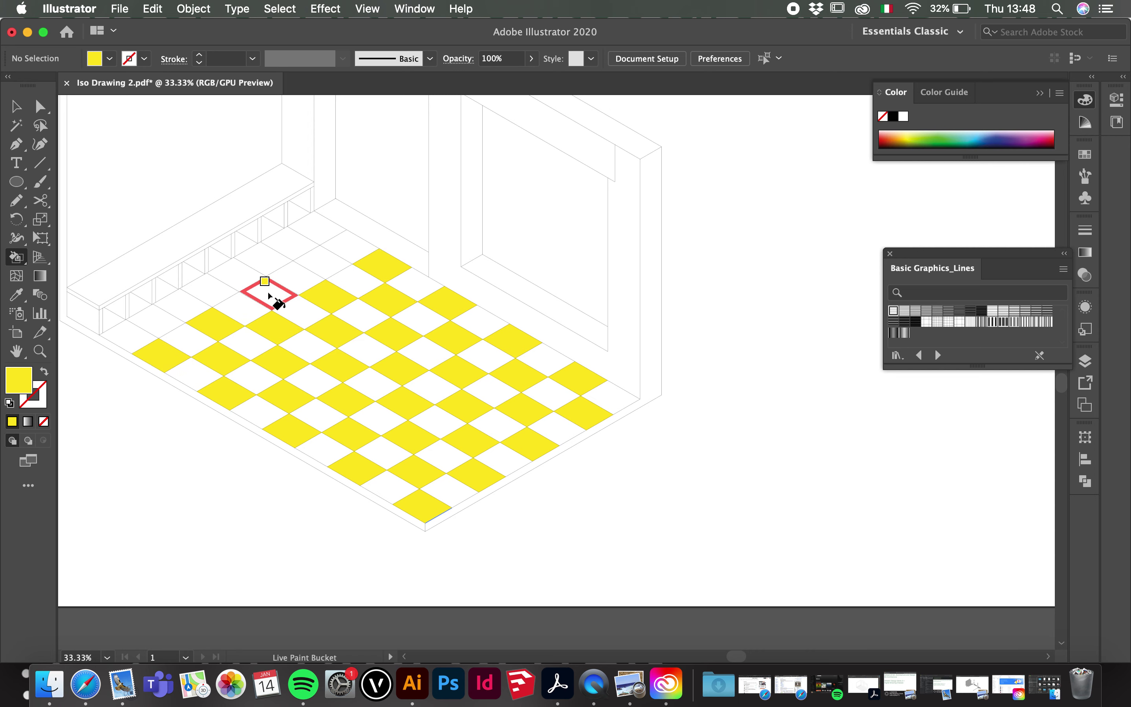
click(275, 297)
click(322, 262)
click(318, 231)
click(266, 259)
click(212, 287)
click(159, 320)
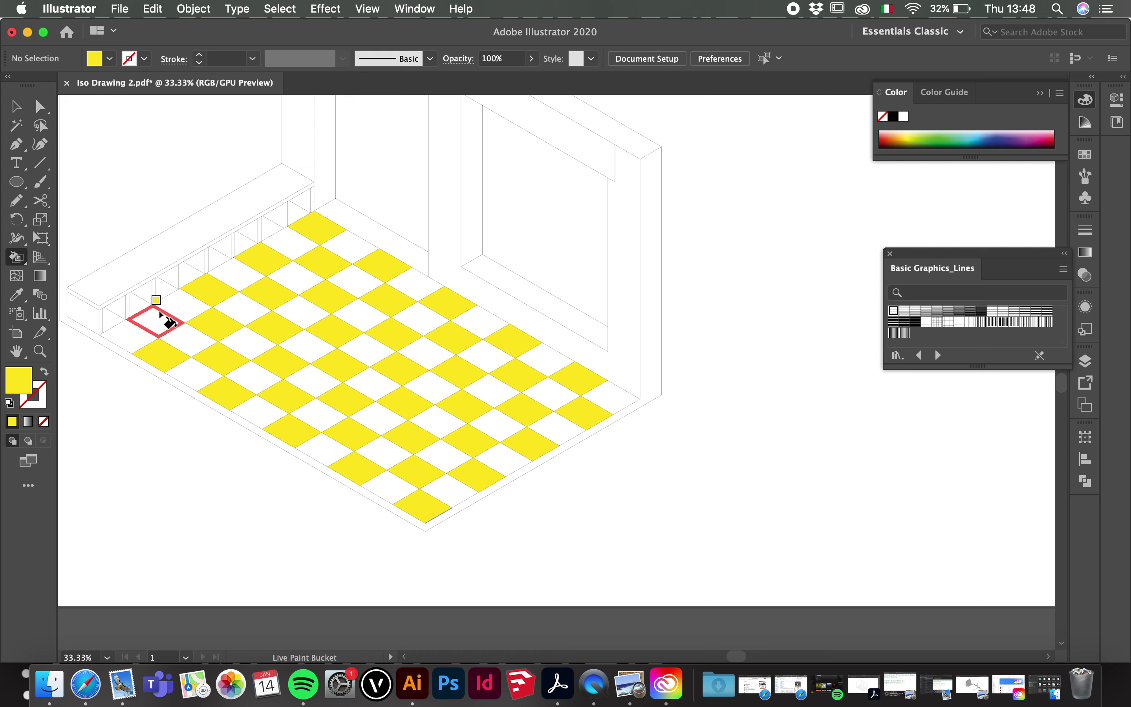
- Fill the alternate triangular floor pieces between the bench supports yellow to complete the checkerboard
click(115, 319)
click(169, 292)
click(195, 280)
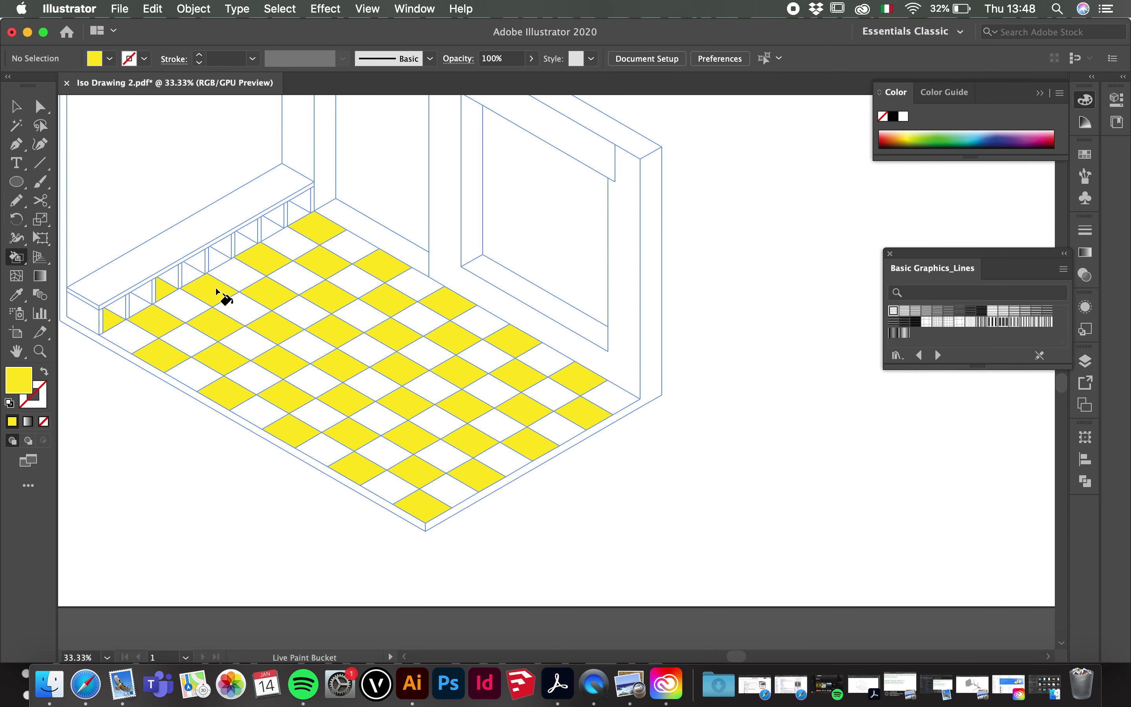
click(223, 257)
click(271, 233)
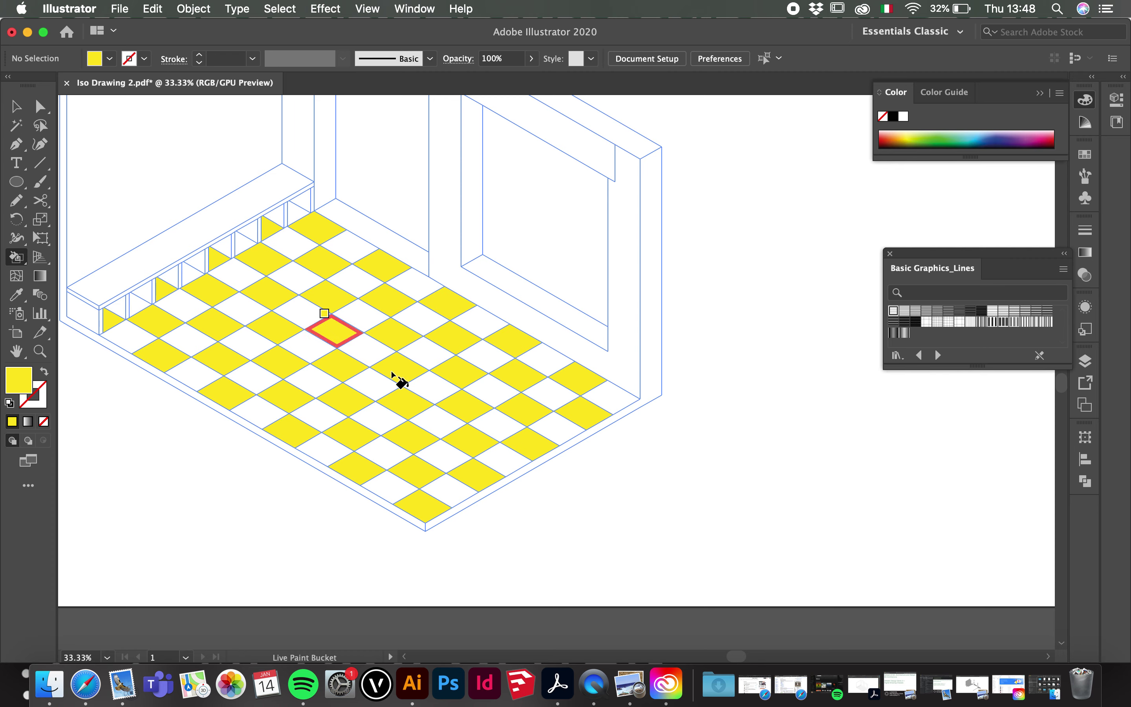
click(16, 108)
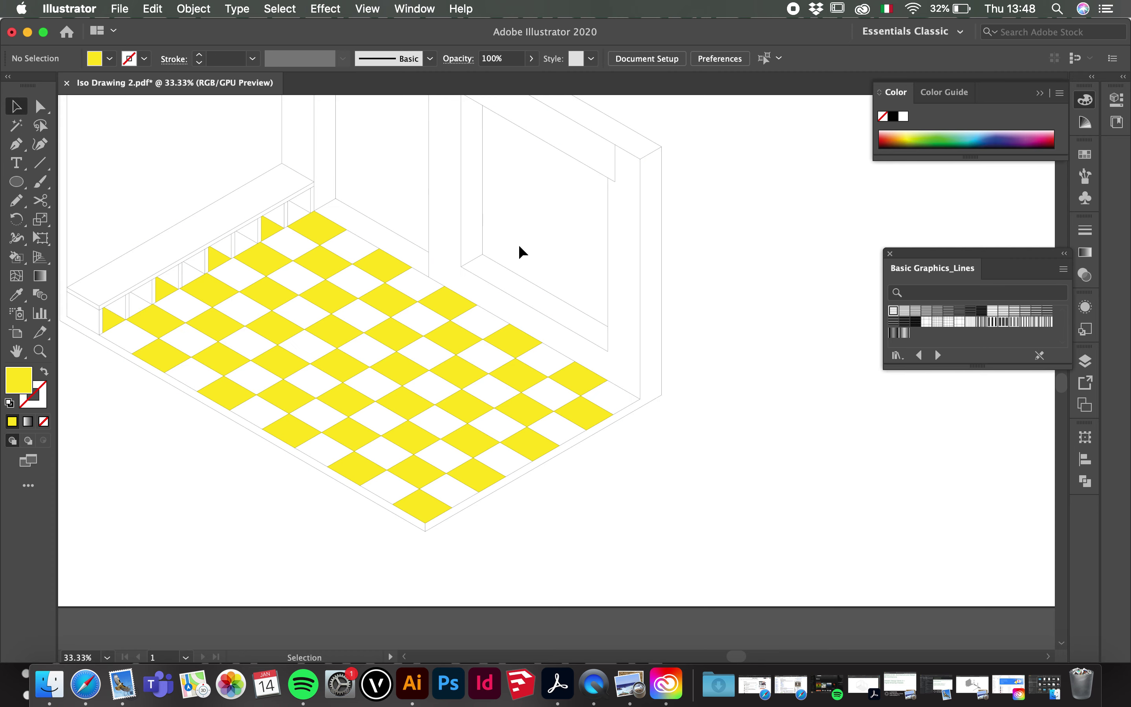
- Change the fill colour to dark red, hex BC1919
key(super+minus)
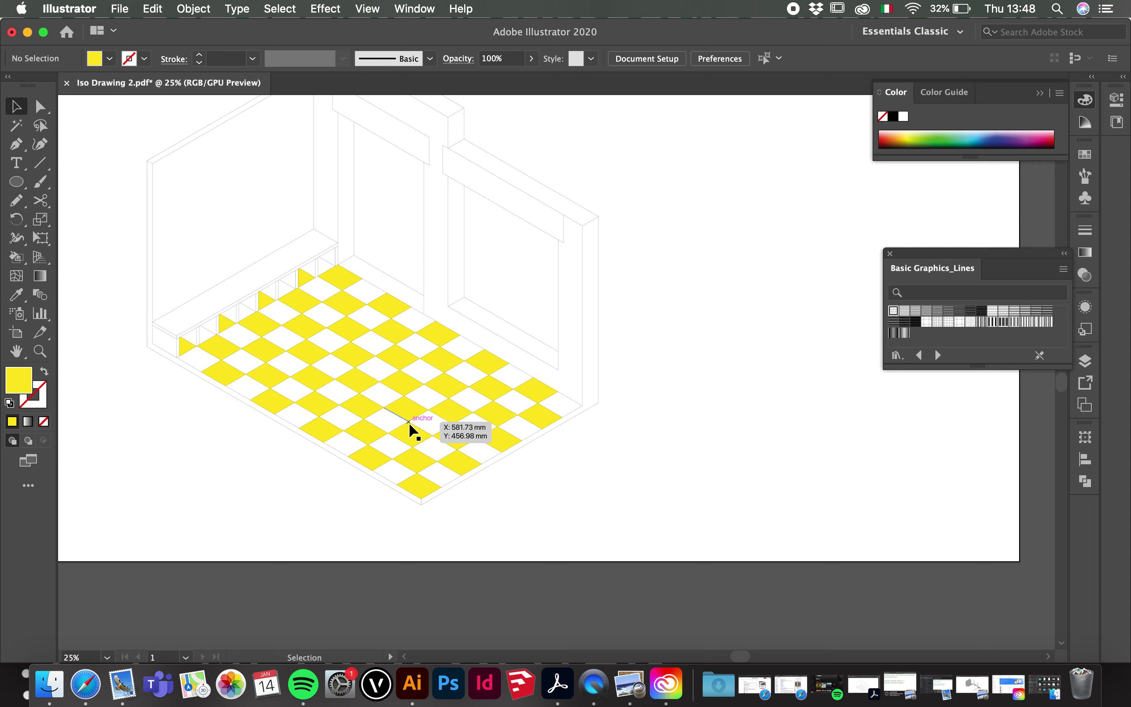
scroll(467, 417, left, 3)
key(super+minus)
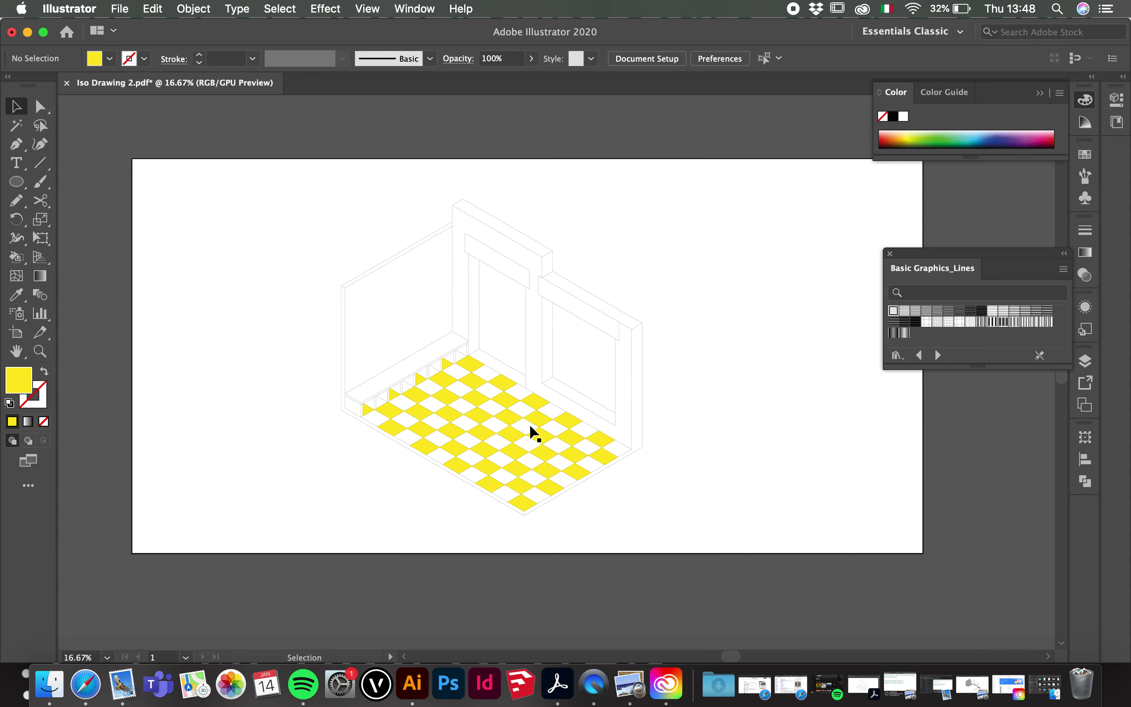
scroll(524, 447, up, 2)
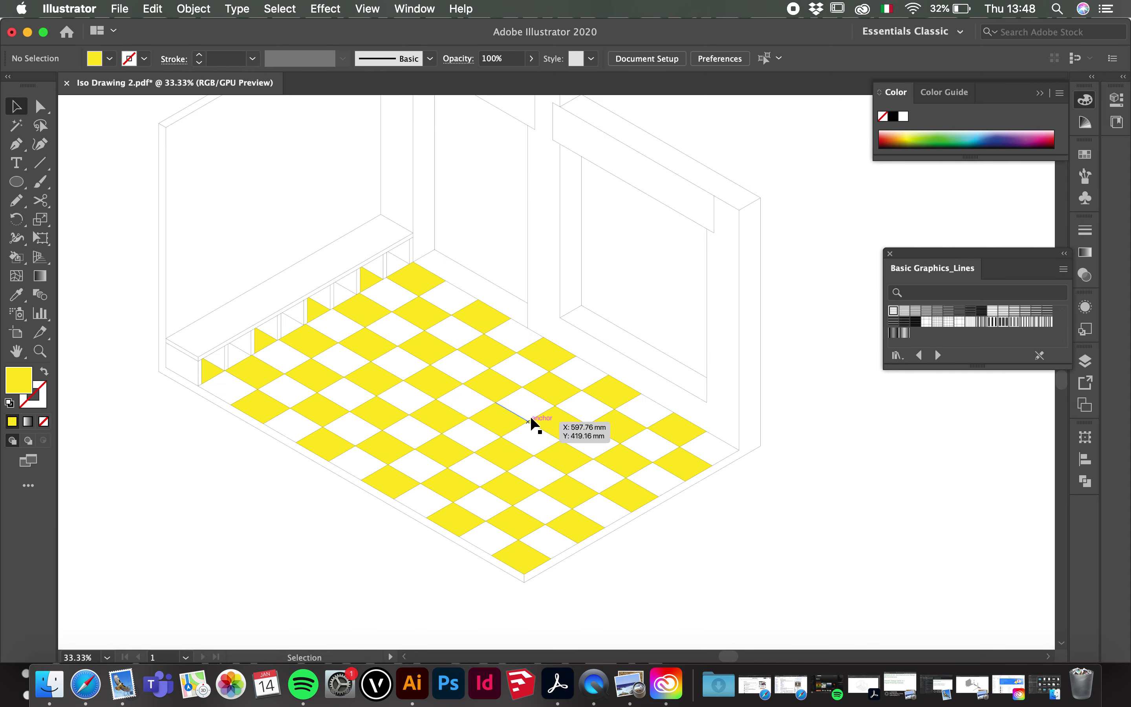
double_click(22, 390)
mouse_move(874, 216)
mouse_down()
mouse_move(871, 287)
mouse_move(870, 207)
mouse_up()
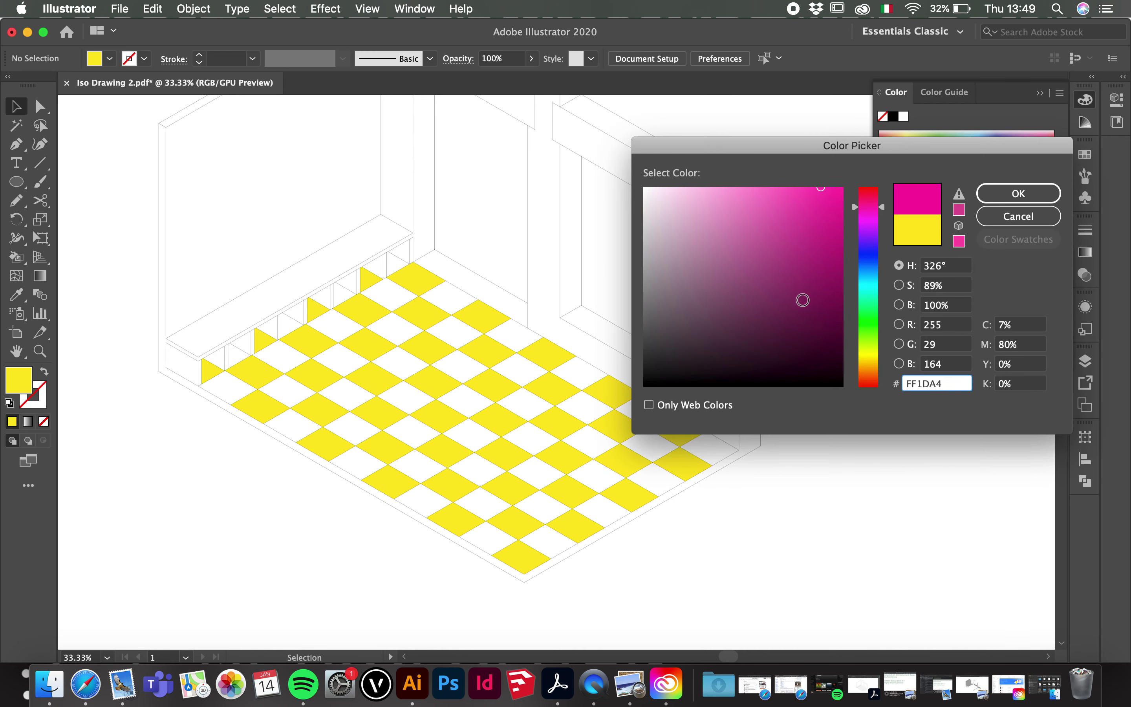
drag(875, 303, 874, 187)
mouse_move(830, 225)
mouse_down()
mouse_move(813, 228)
mouse_move(817, 240)
mouse_up()
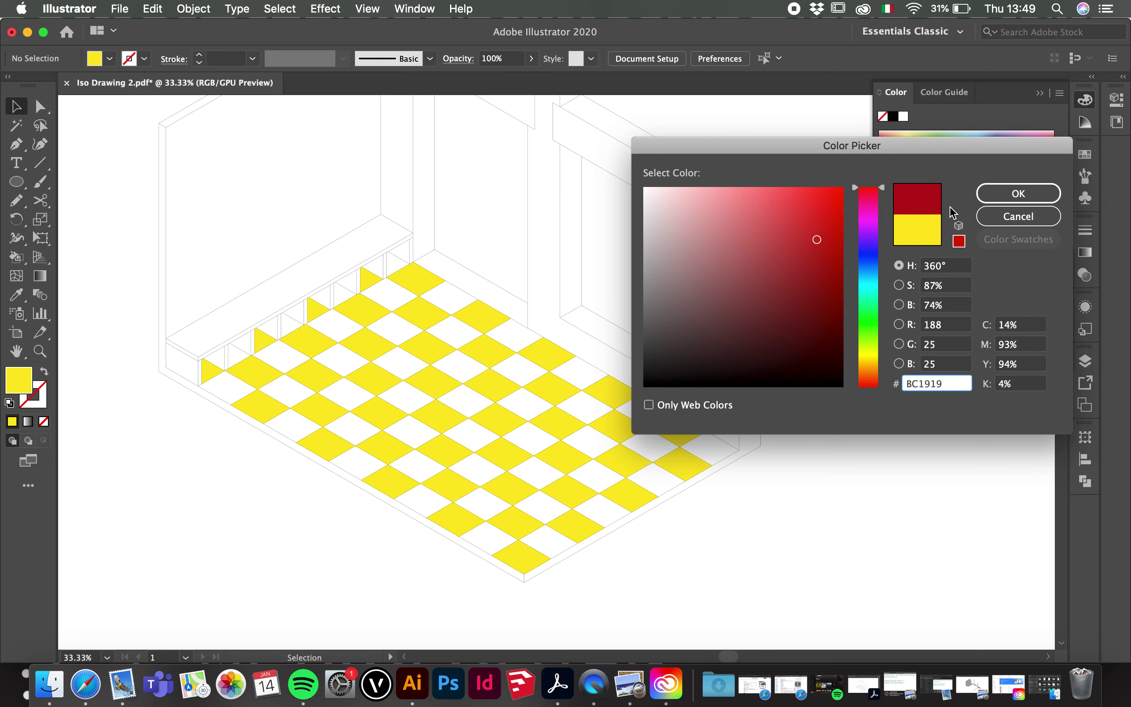
click(996, 193)
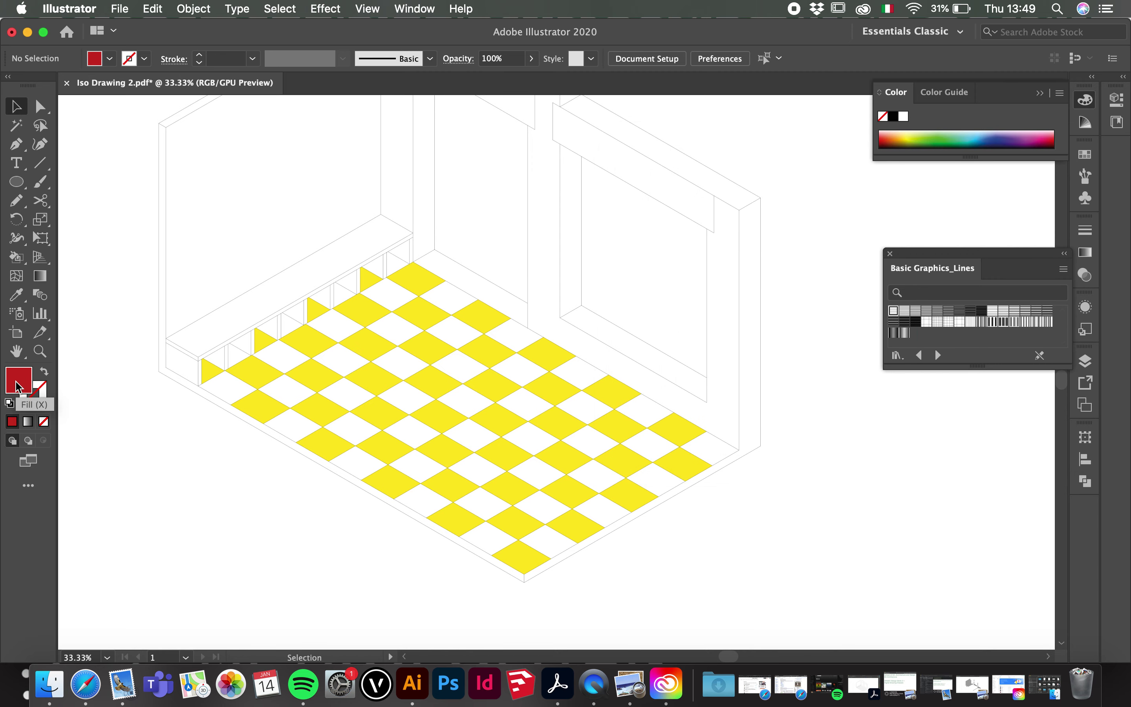
- Recolour all the yellow floor tiles dark red at once with the Live Paint Bucket
click(22, 260)
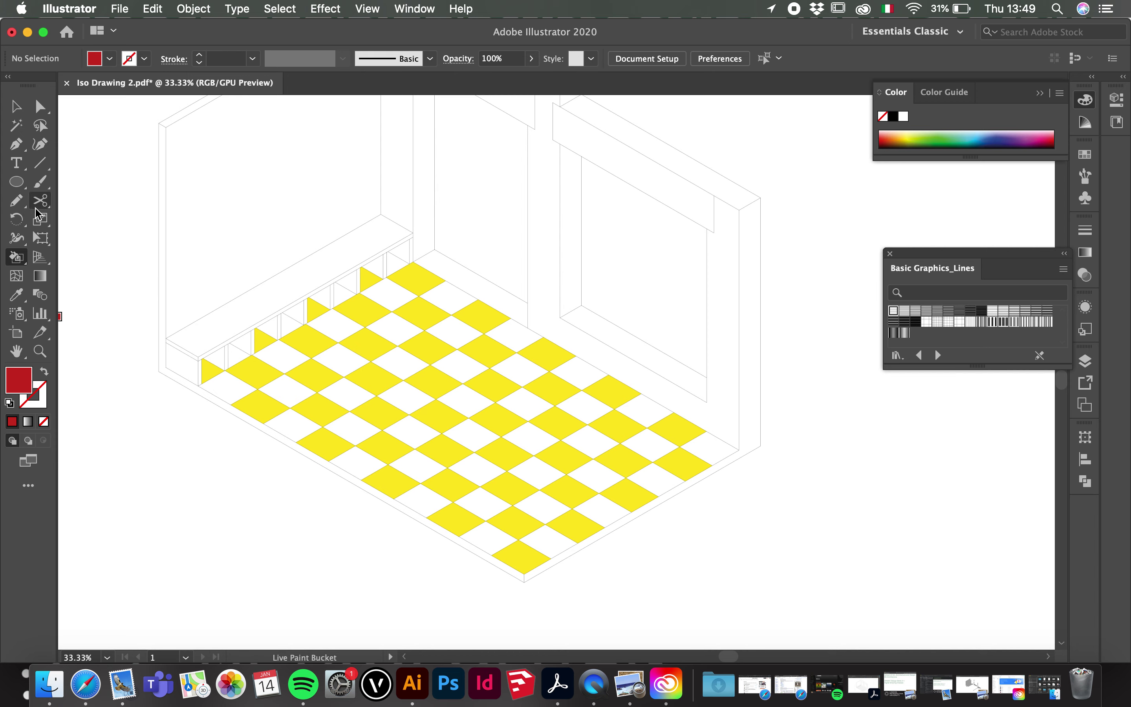
triple_click(322, 442)
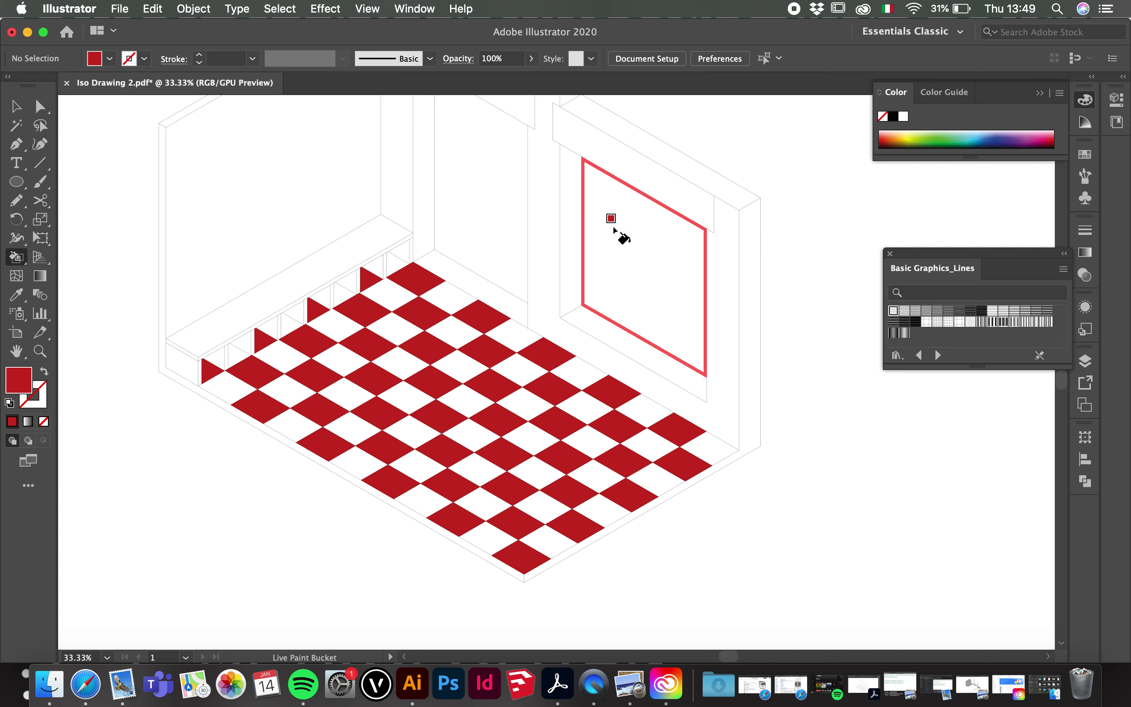
drag(298, 457, 298, 454)
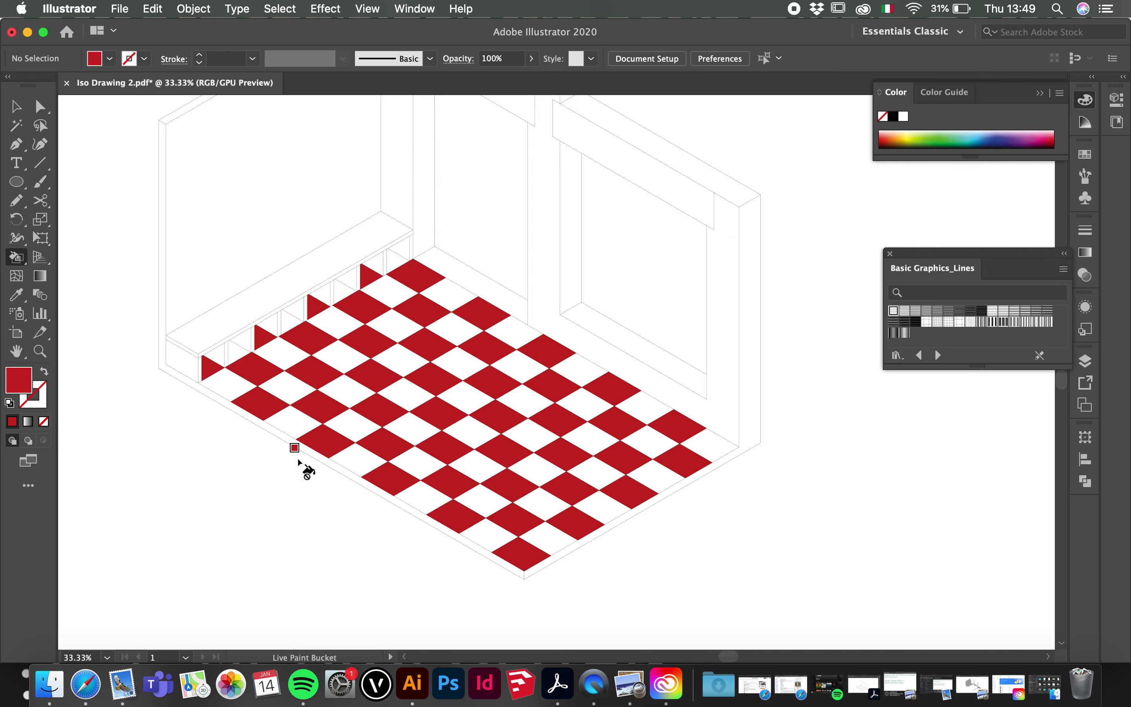
scroll(297, 453, down, 1)
drag(422, 235, 401, 319)
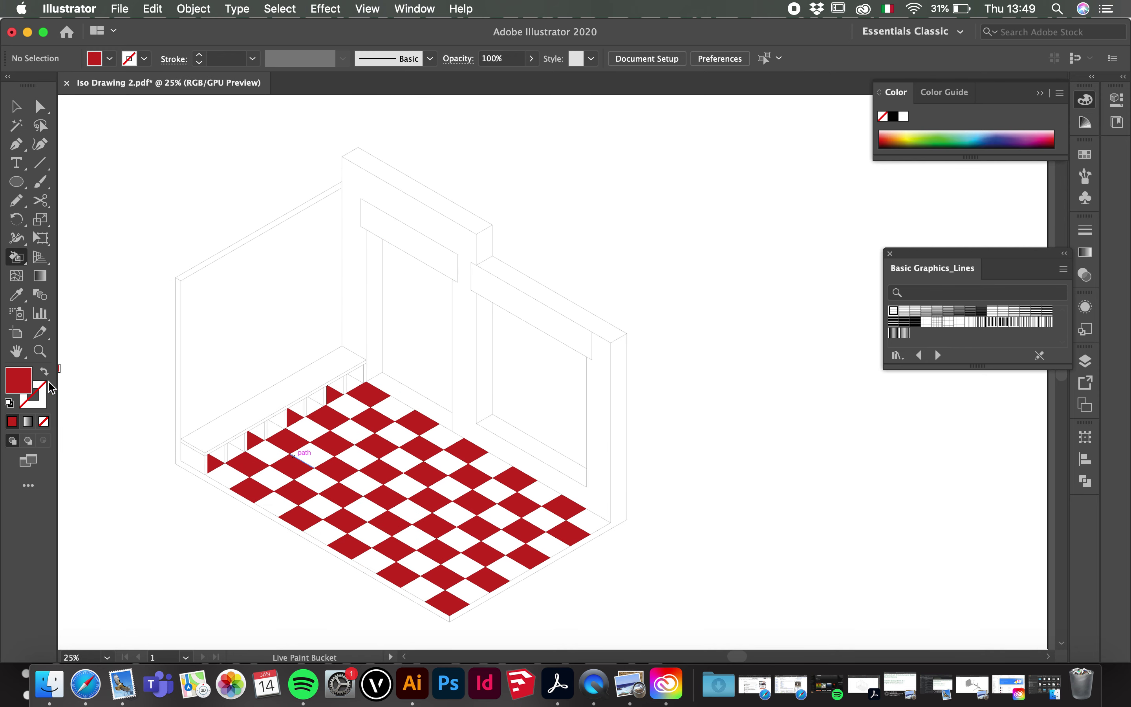
- Fill the long panels above both wall openings grey, hex 919191, with the Live Paint Bucket
double_click(22, 385)
drag(642, 245, 644, 270)
click(1019, 193)
click(439, 265)
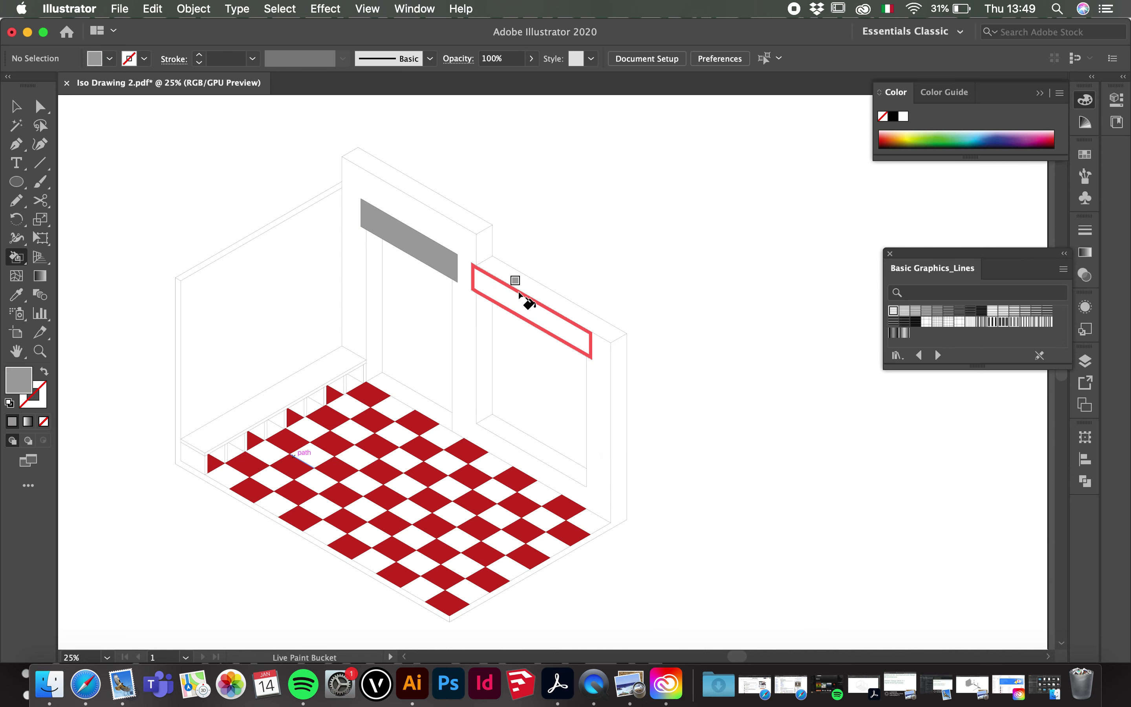
click(524, 295)
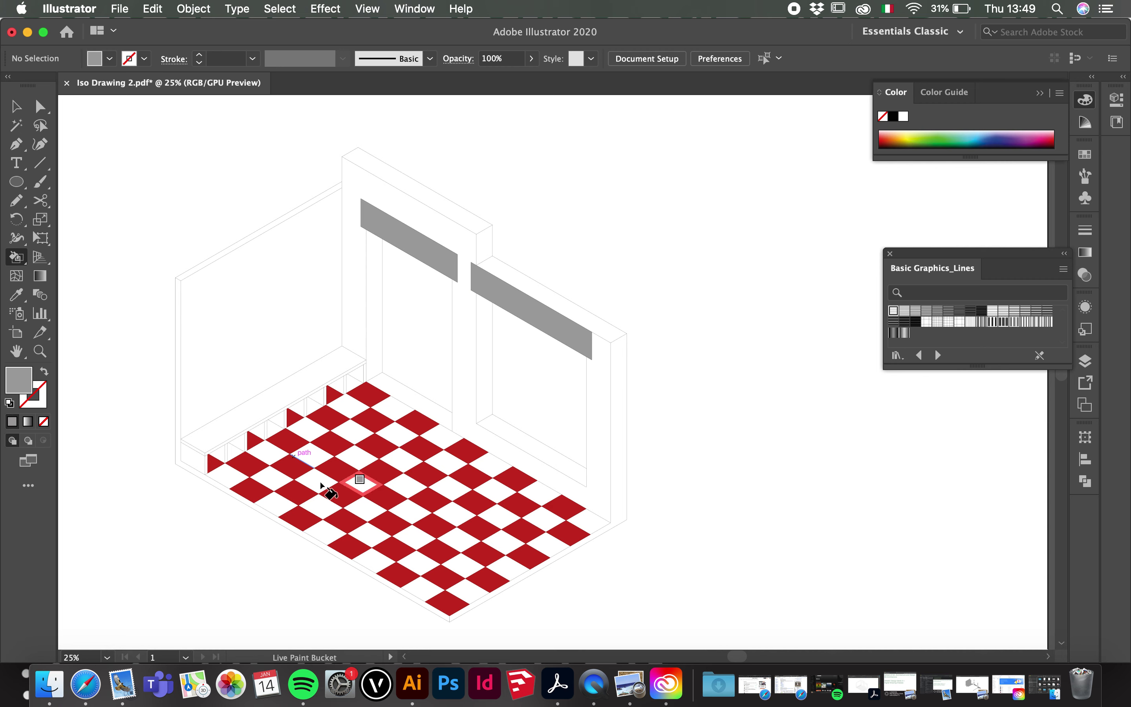
- Change the fill colour to light pink, hex FF9F9F
double_click(27, 385)
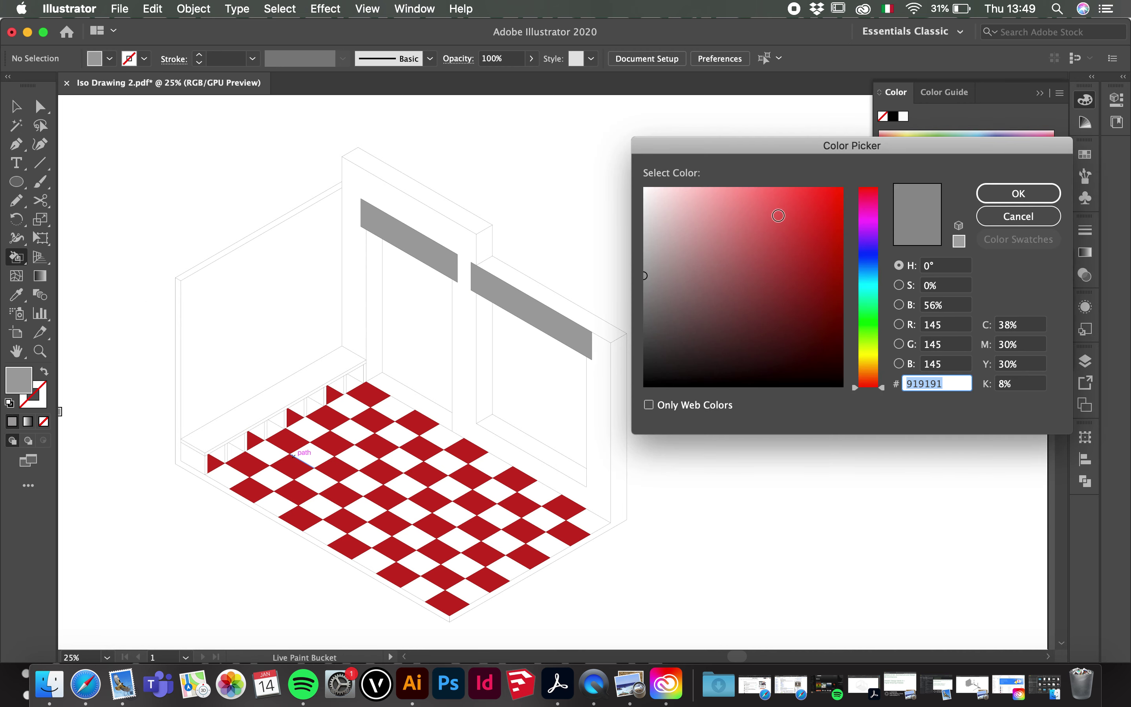
drag(876, 218, 876, 200)
mouse_move(726, 204)
mouse_down()
mouse_move(702, 186)
mouse_move(719, 187)
mouse_up()
click(1019, 194)
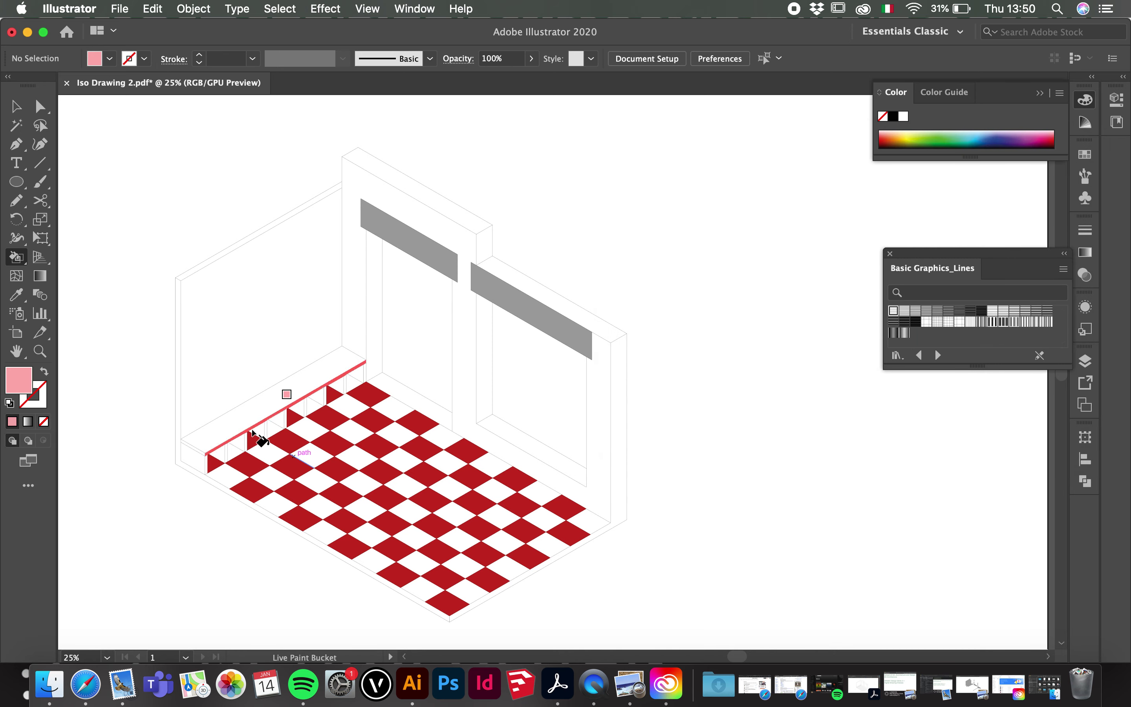
- Fill the bench's long front edge and the front faces of all its supports with the light pink
scroll(171, 460, up, 3)
click(291, 475)
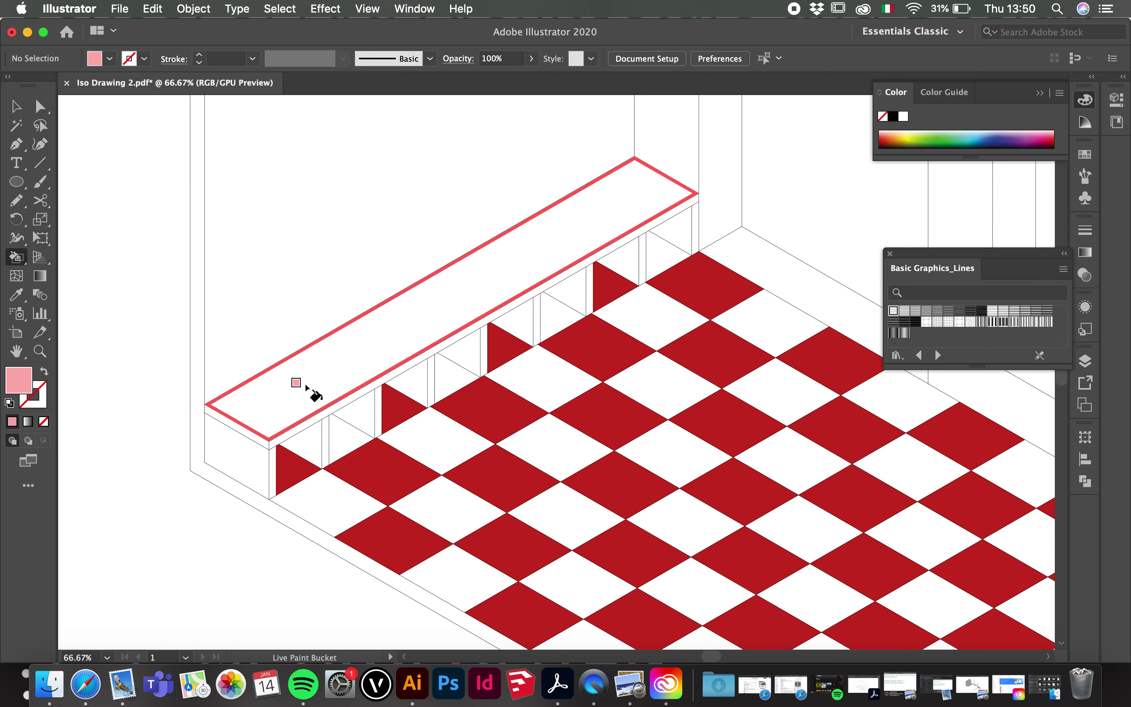
click(239, 456)
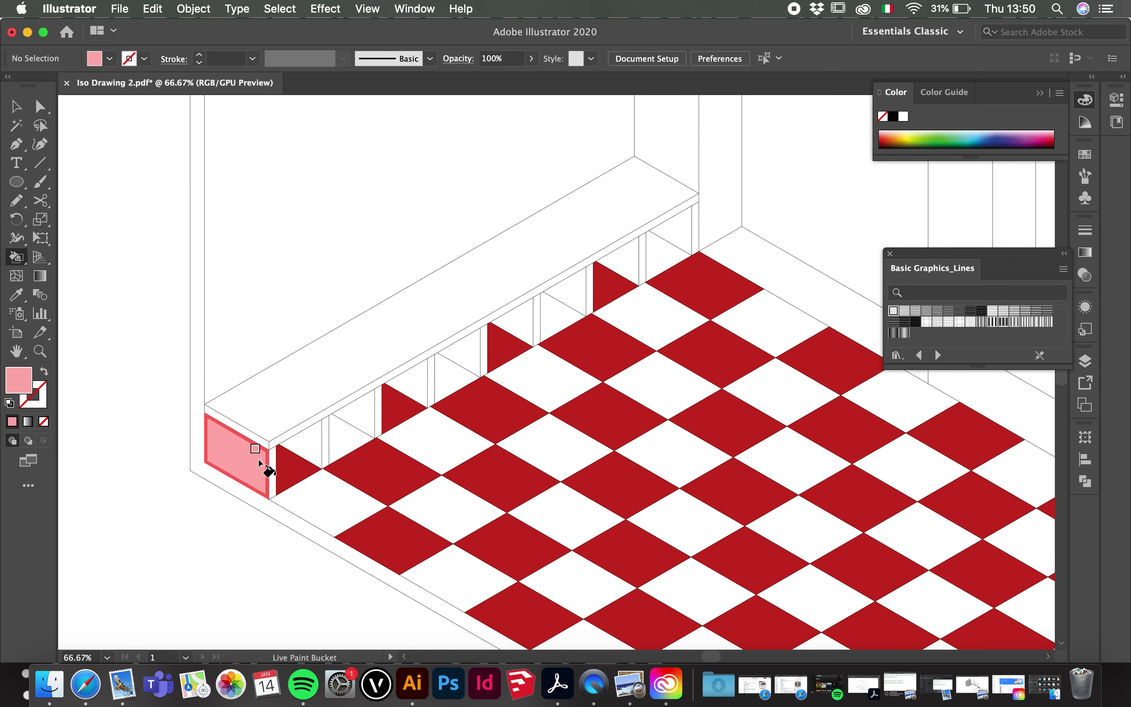
key(super+z)
click(284, 444)
click(325, 440)
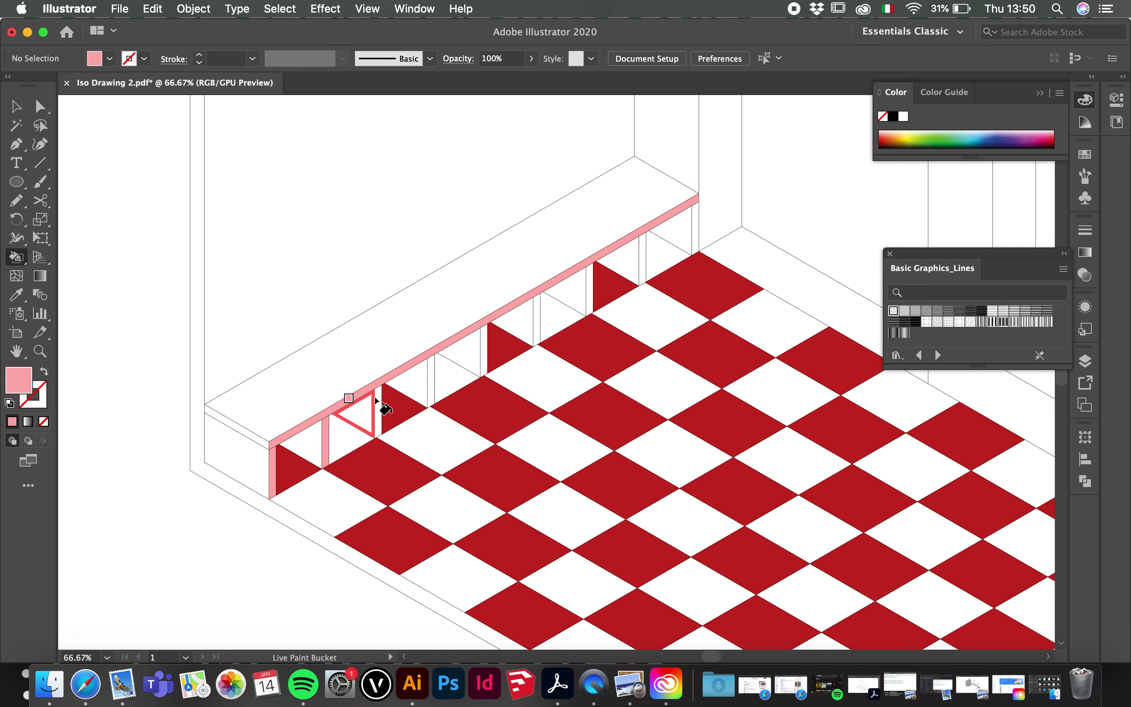
click(379, 403)
click(431, 381)
click(486, 349)
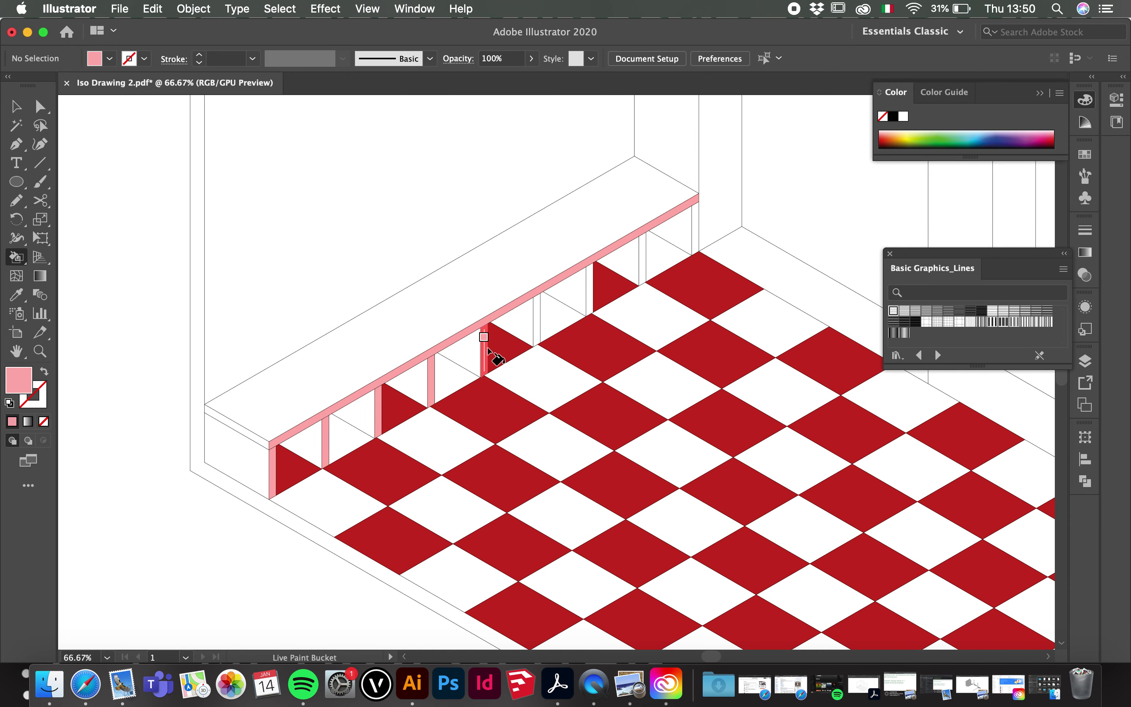
click(539, 323)
click(590, 293)
click(645, 254)
click(694, 225)
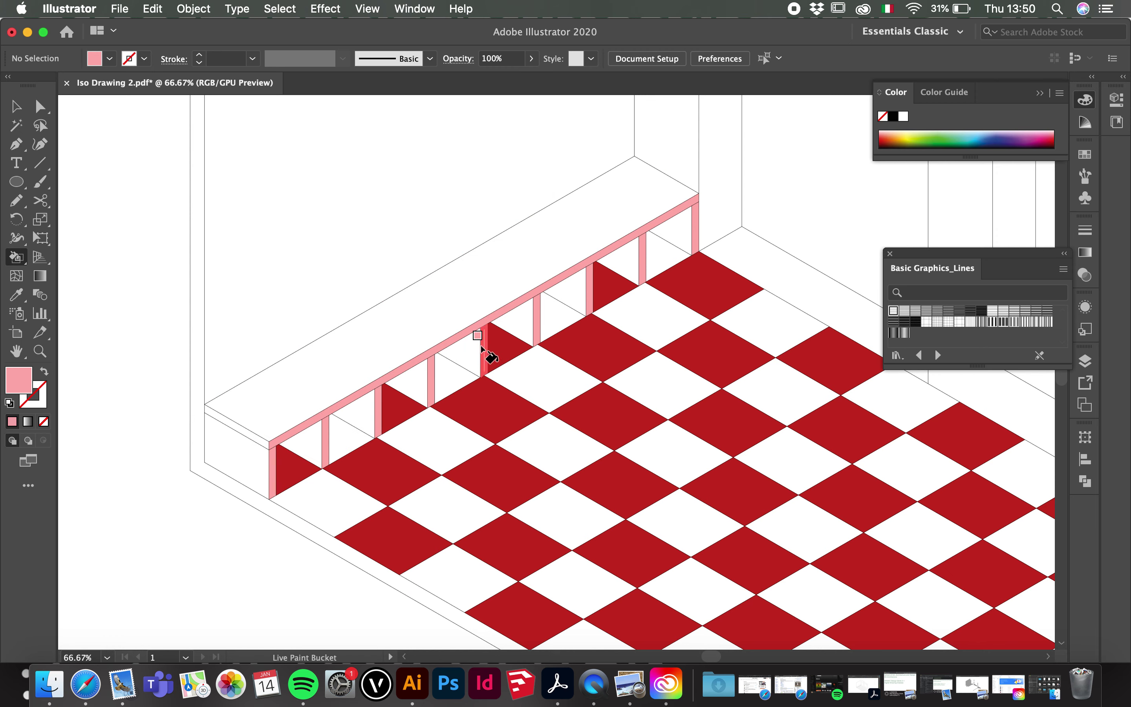
- Fill the inner side faces visible between the bench supports with a slightly darker pink, hex E59393
double_click(21, 383)
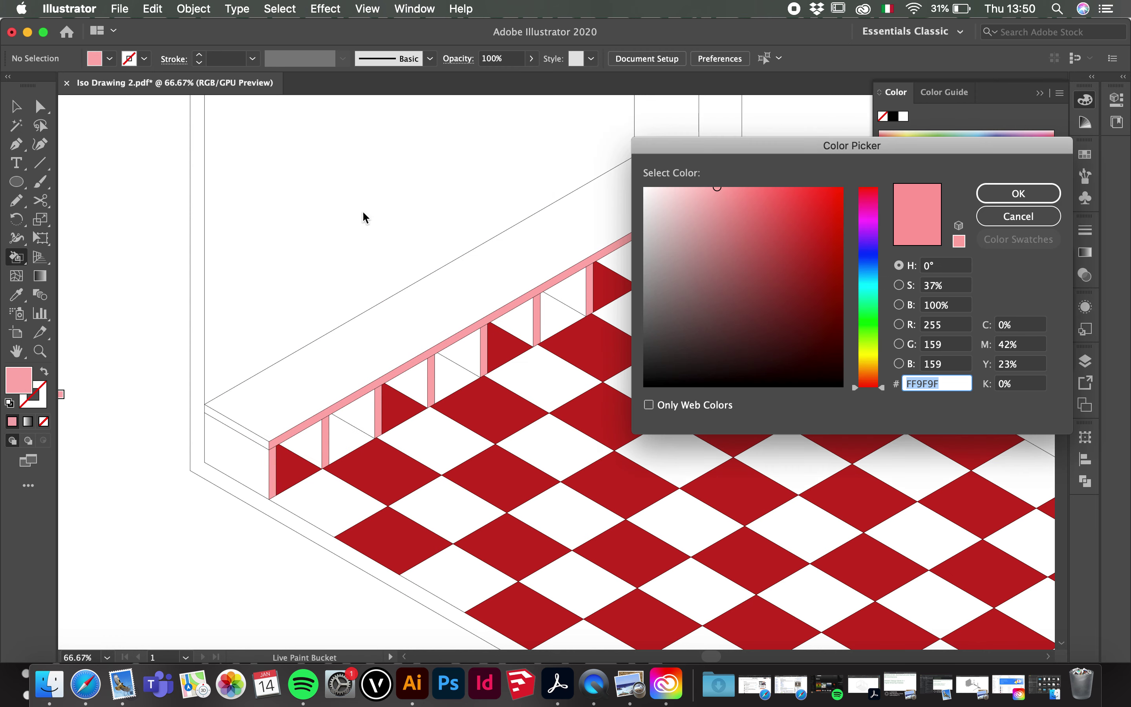
click(718, 207)
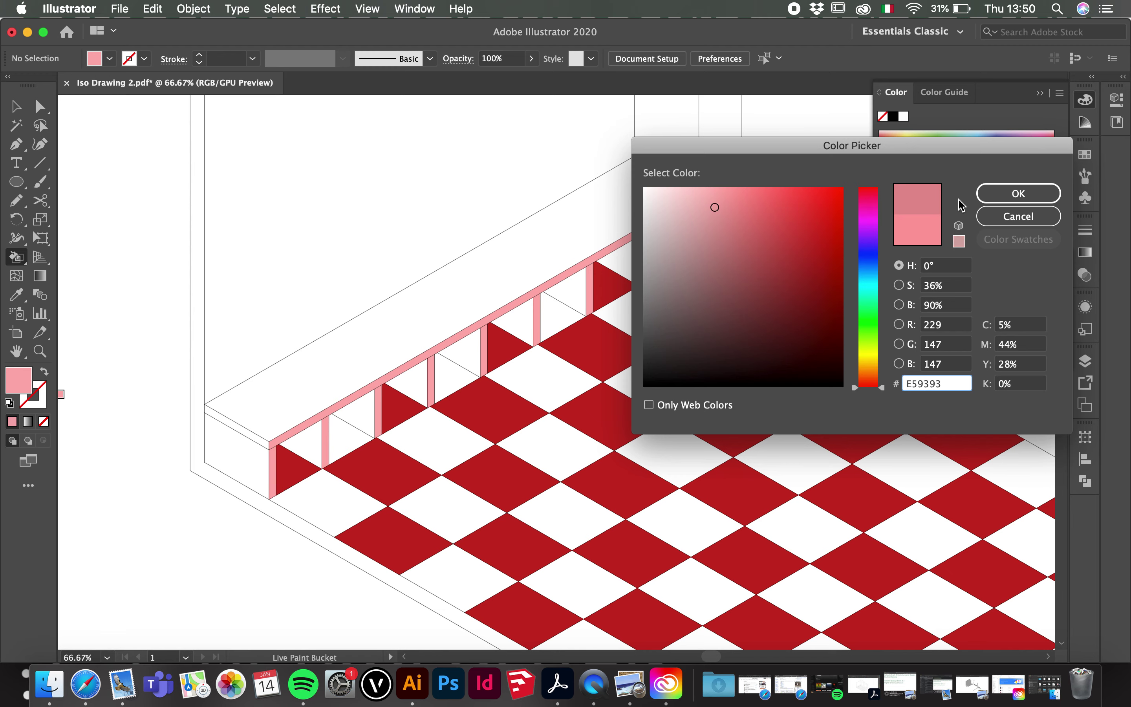
click(1019, 193)
click(309, 447)
click(357, 414)
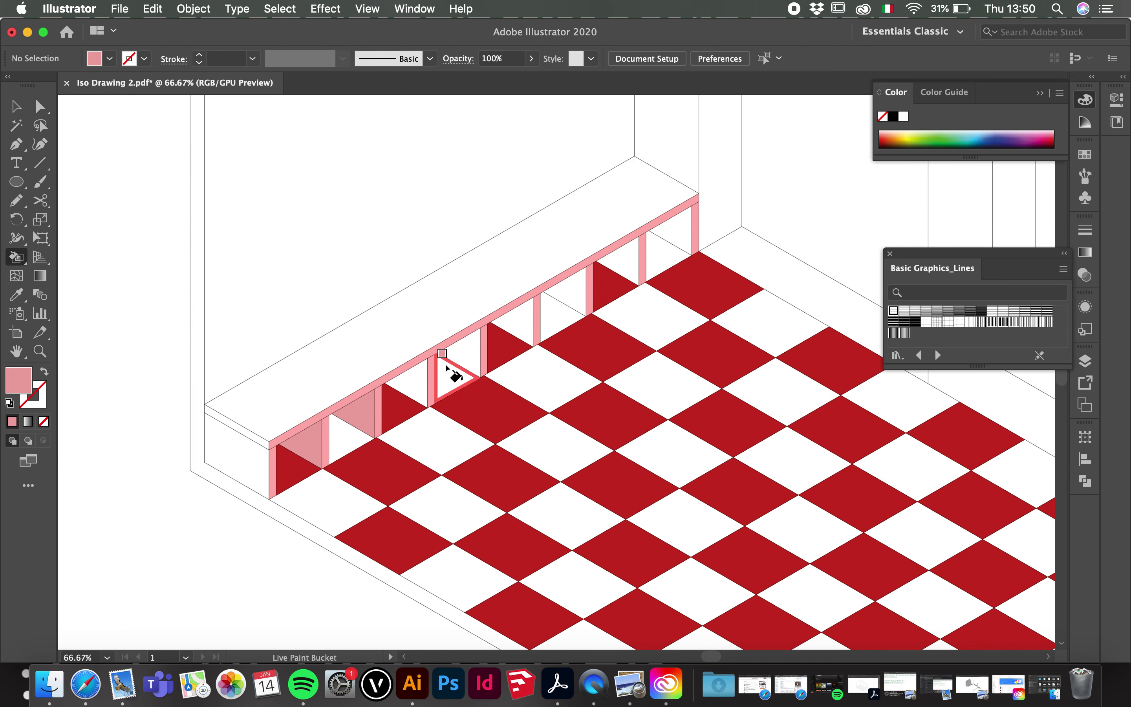
click(423, 384)
click(475, 353)
click(517, 323)
click(567, 295)
click(629, 255)
click(681, 234)
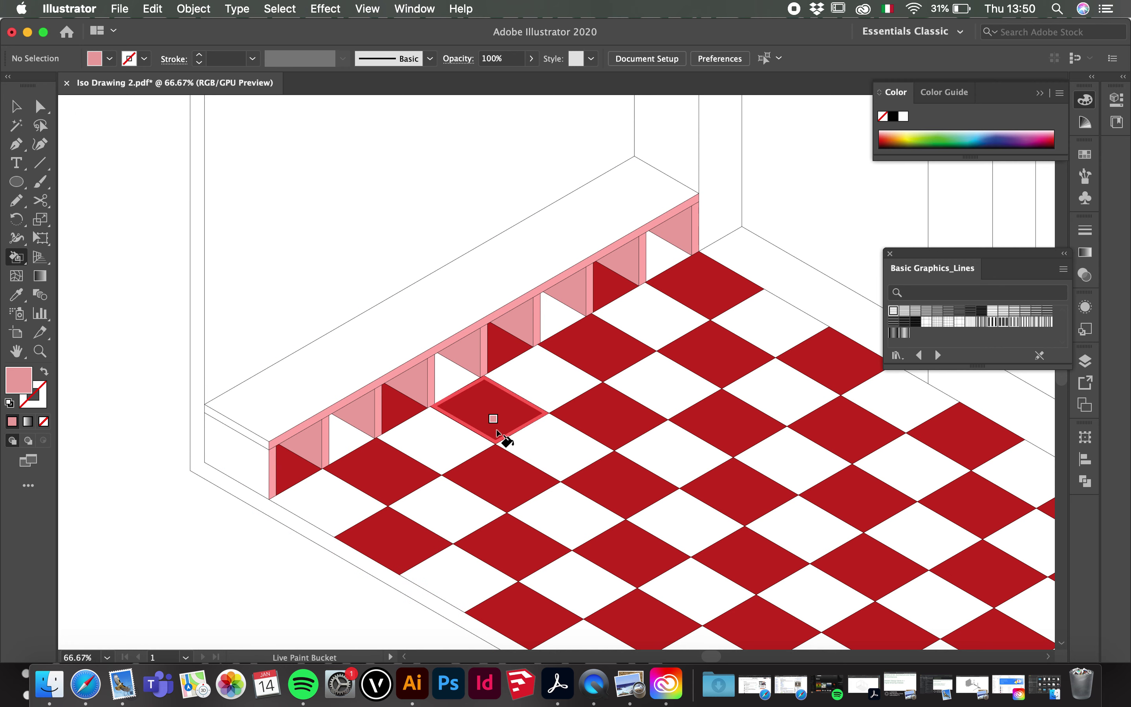
- Fill the bench's end face with pale pink, hex FFD2D2
double_click(14, 382)
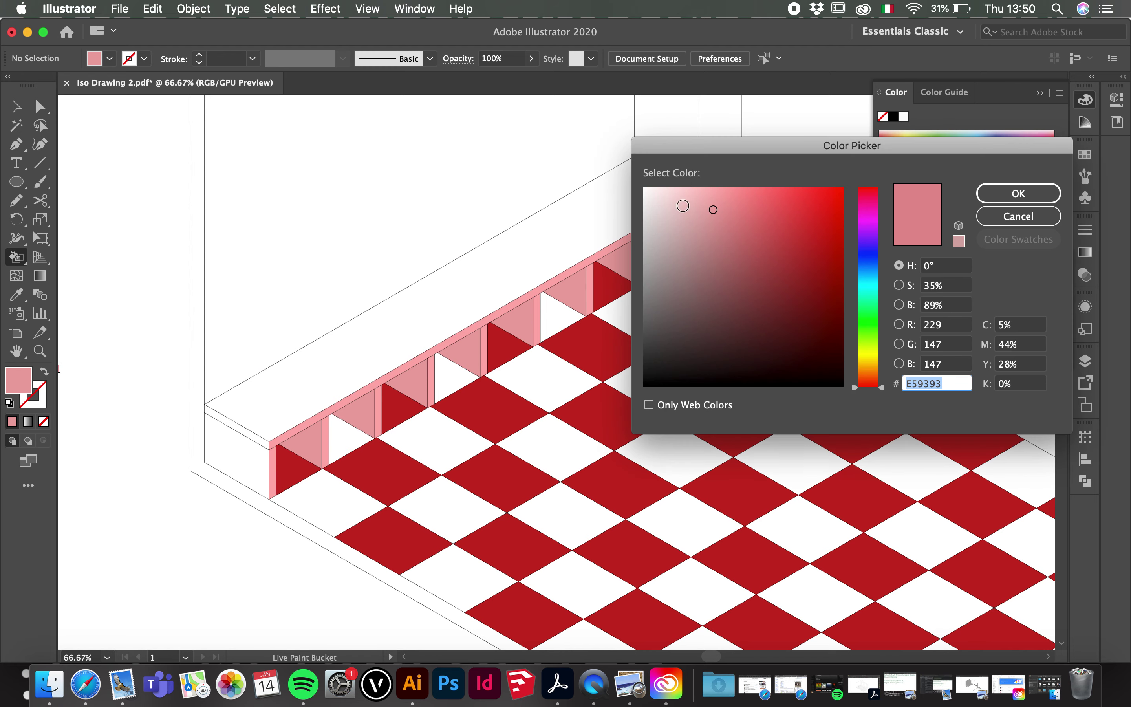
drag(713, 209, 681, 185)
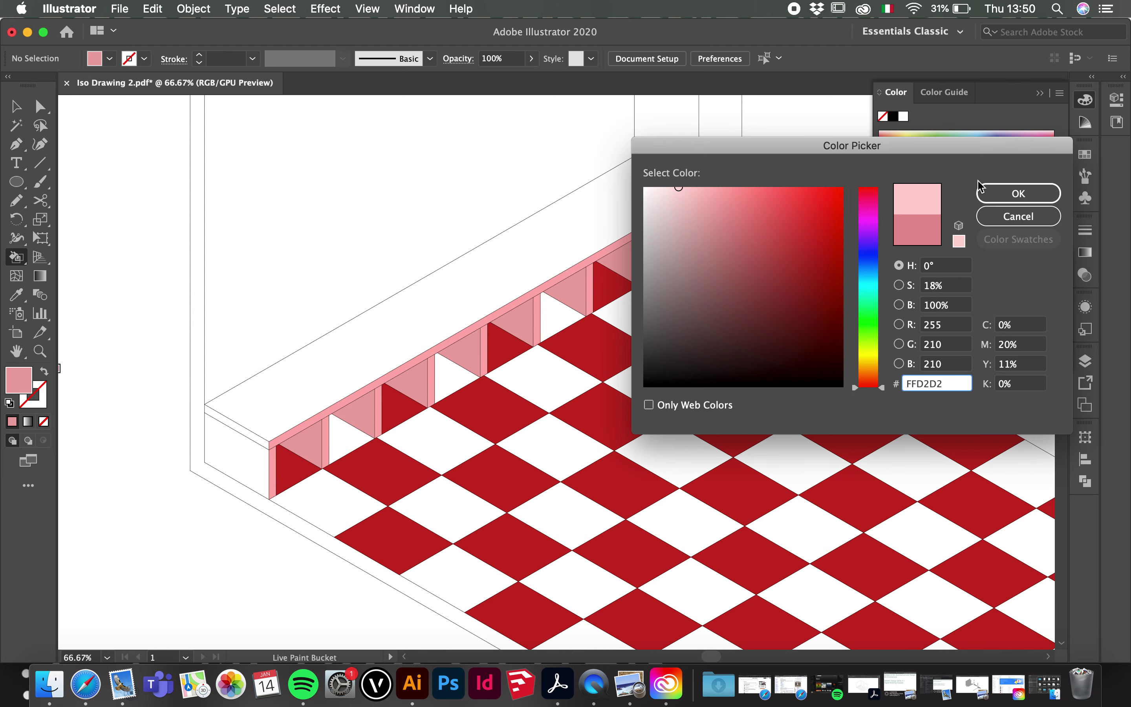
click(993, 192)
click(251, 448)
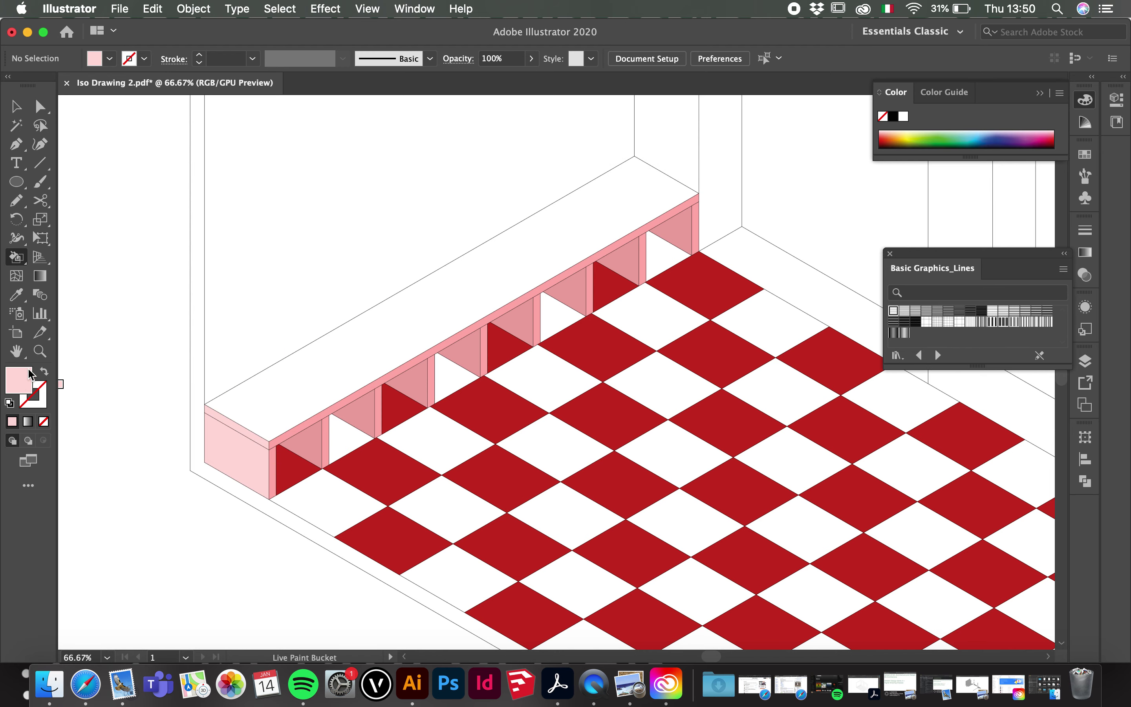
- Fill the bench's top surface with pink, hex FFC0C0
double_click(21, 383)
drag(693, 199, 695, 187)
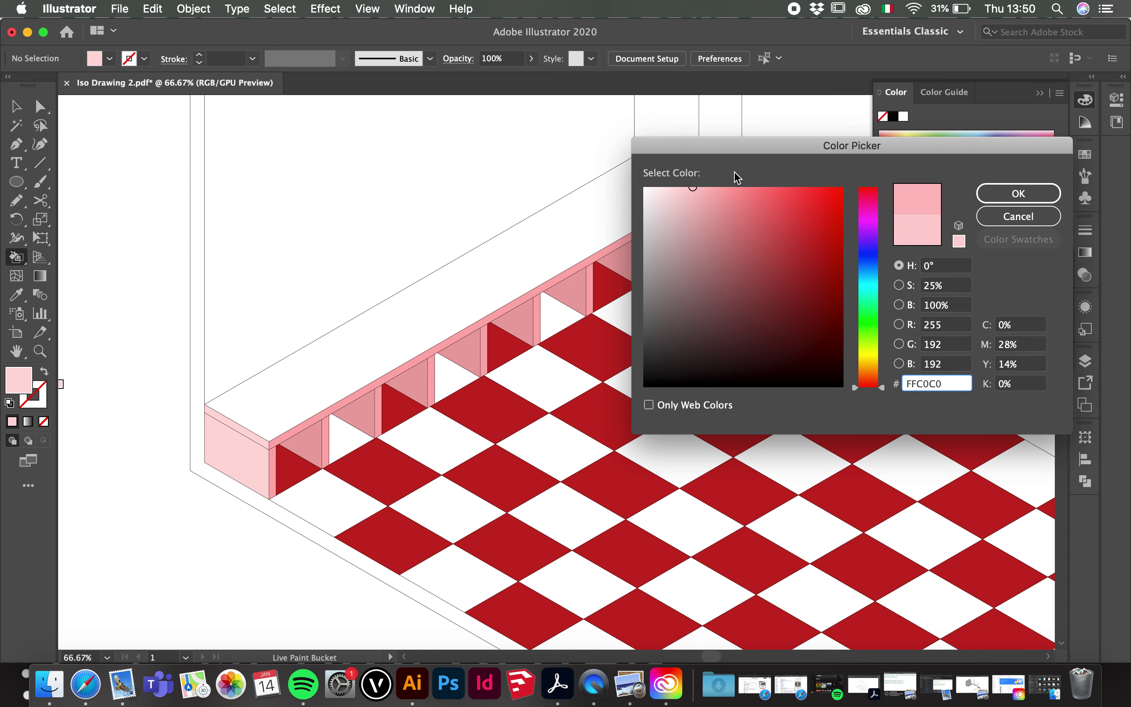
click(1035, 192)
click(437, 306)
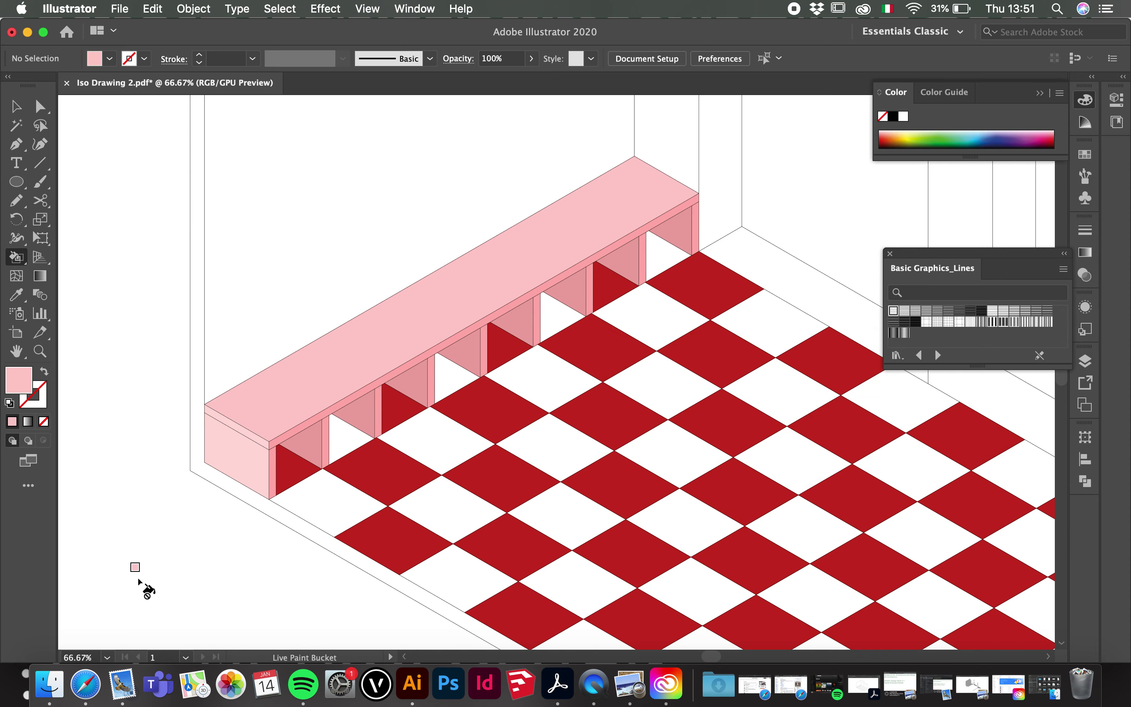
- Choose a very pale pink fill colour and fill the wall behind the bench and the wall with the openings
scroll(189, 519, down, 2)
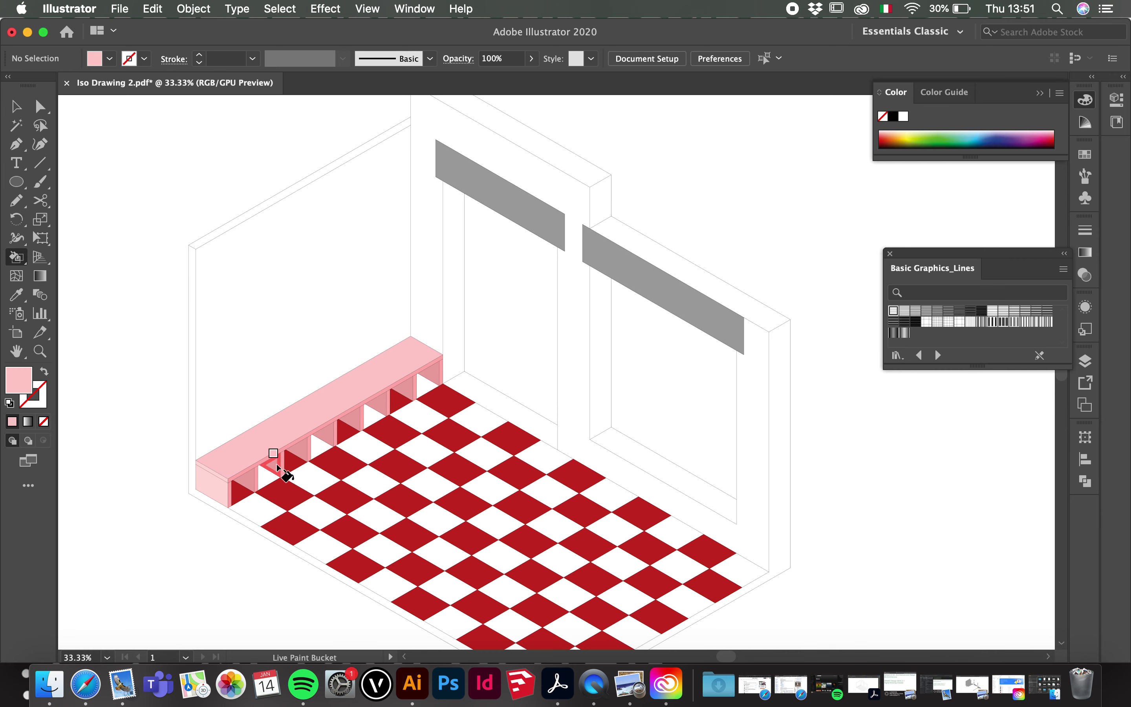
scroll(213, 349, down, 1)
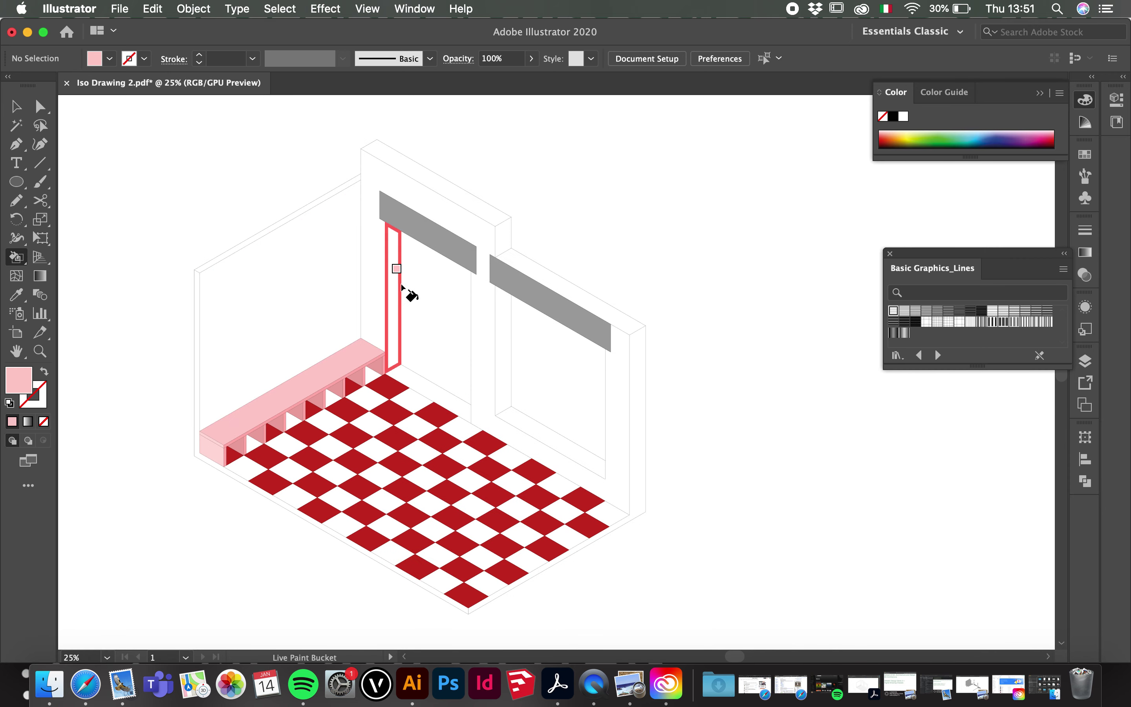
scroll(299, 432, up, 1)
double_click(20, 383)
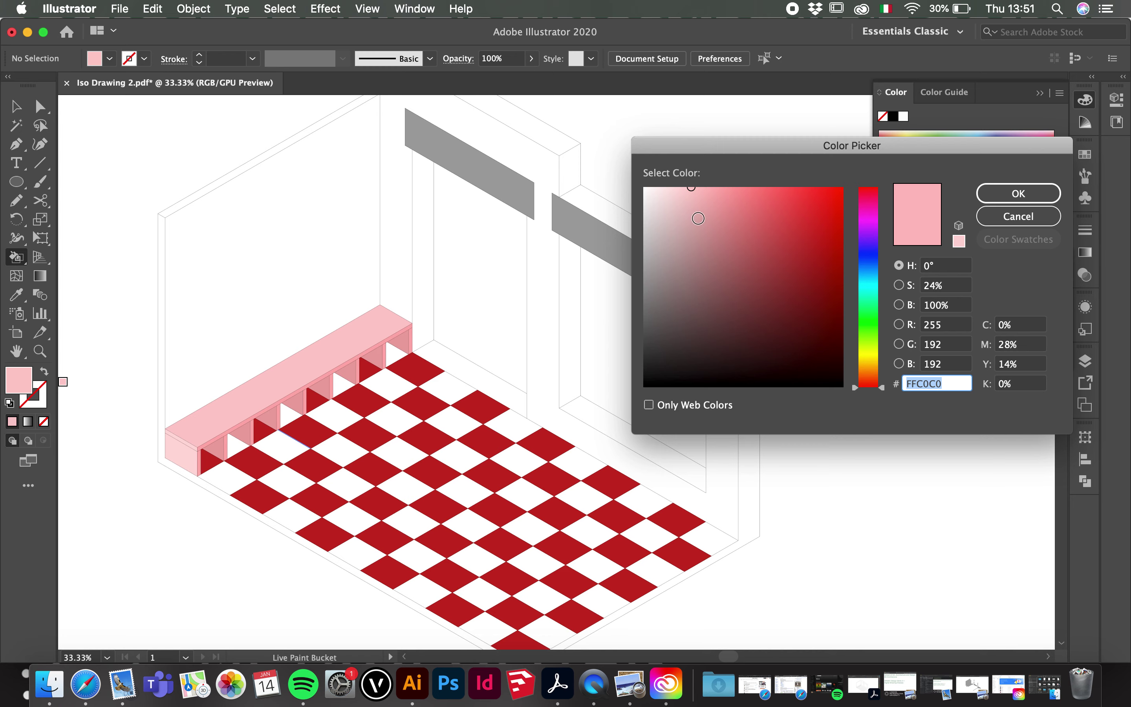
drag(674, 197, 661, 184)
click(1019, 193)
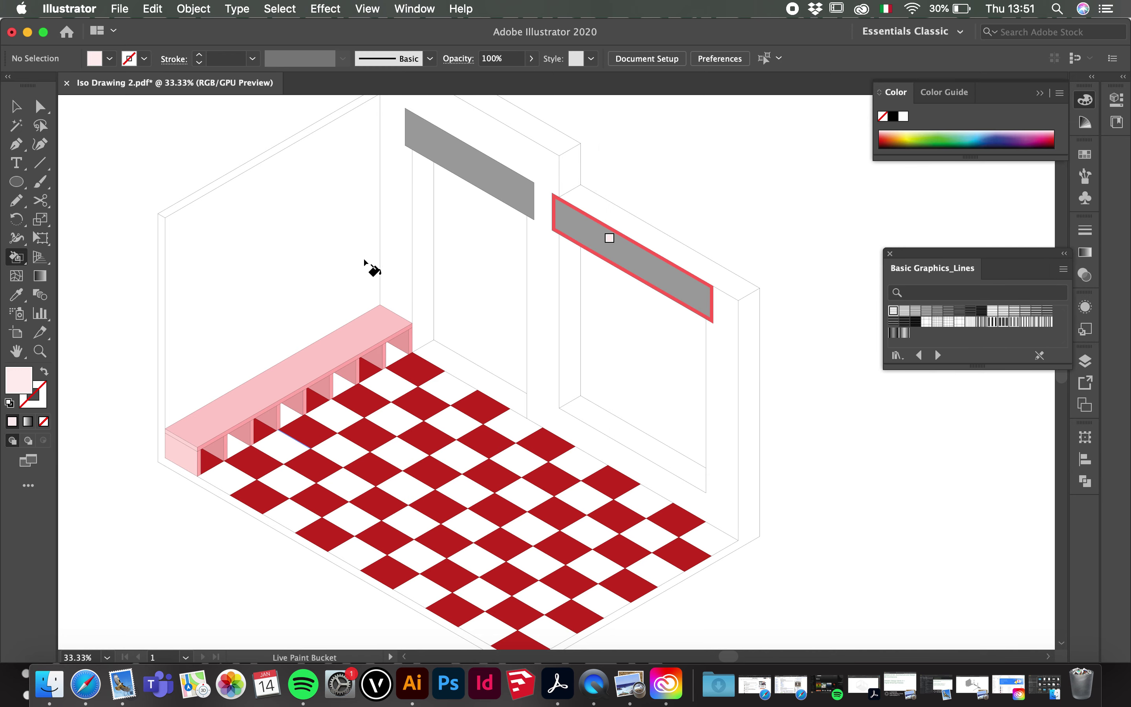
click(314, 321)
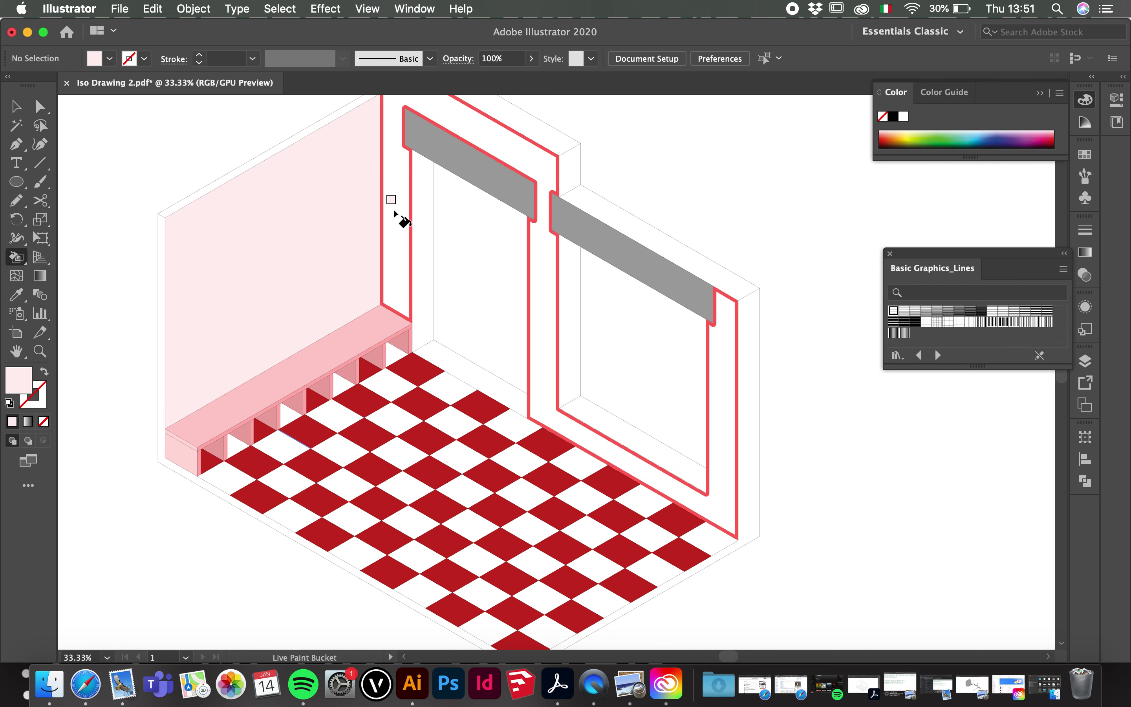
click(399, 220)
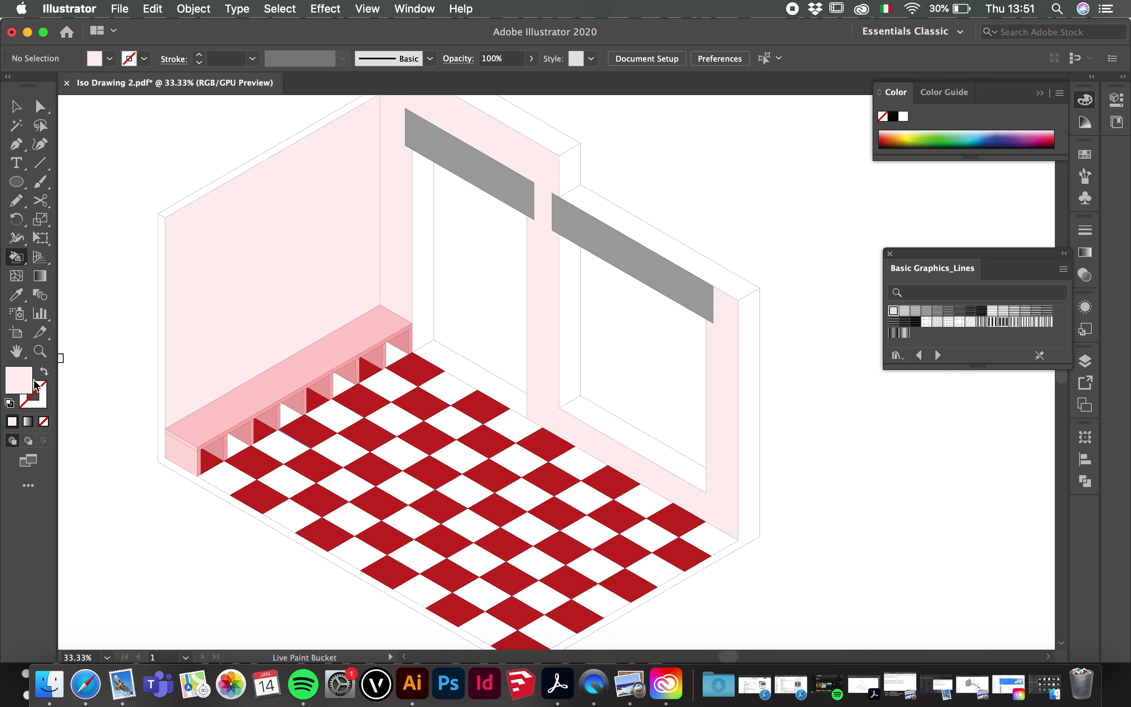
- Recolour the wall behind the bench and fill the side reveals of both openings greyish pink, hex EADADA
double_click(19, 380)
text(EADADA)
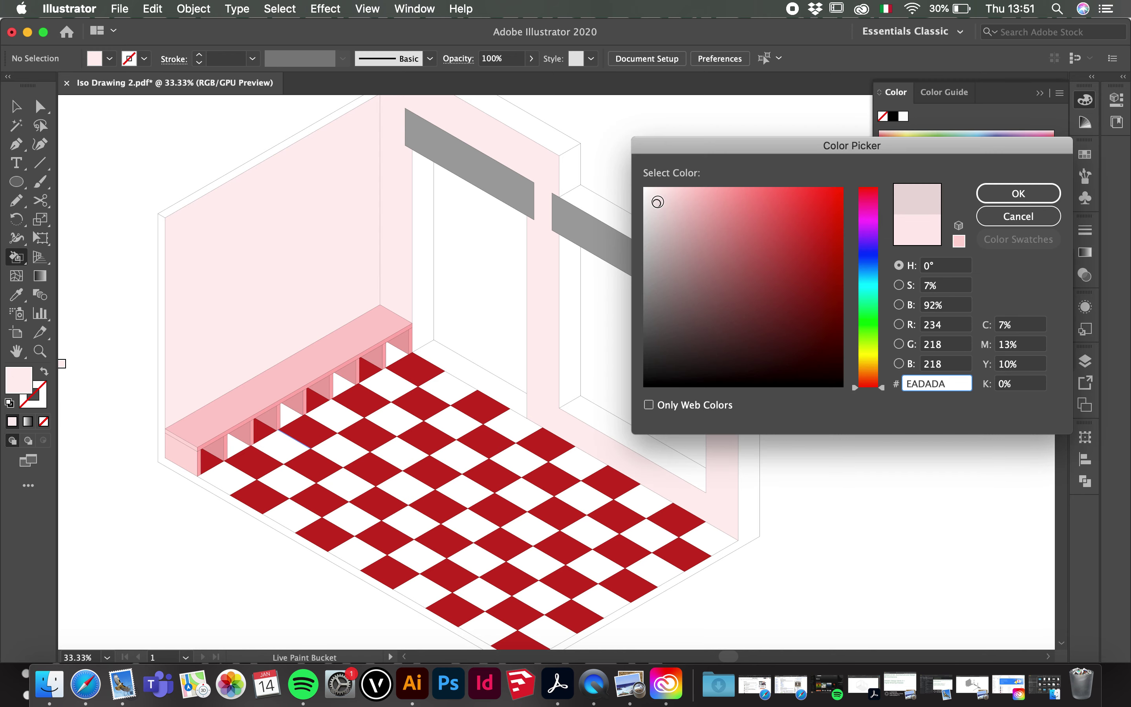
click(1019, 193)
click(374, 294)
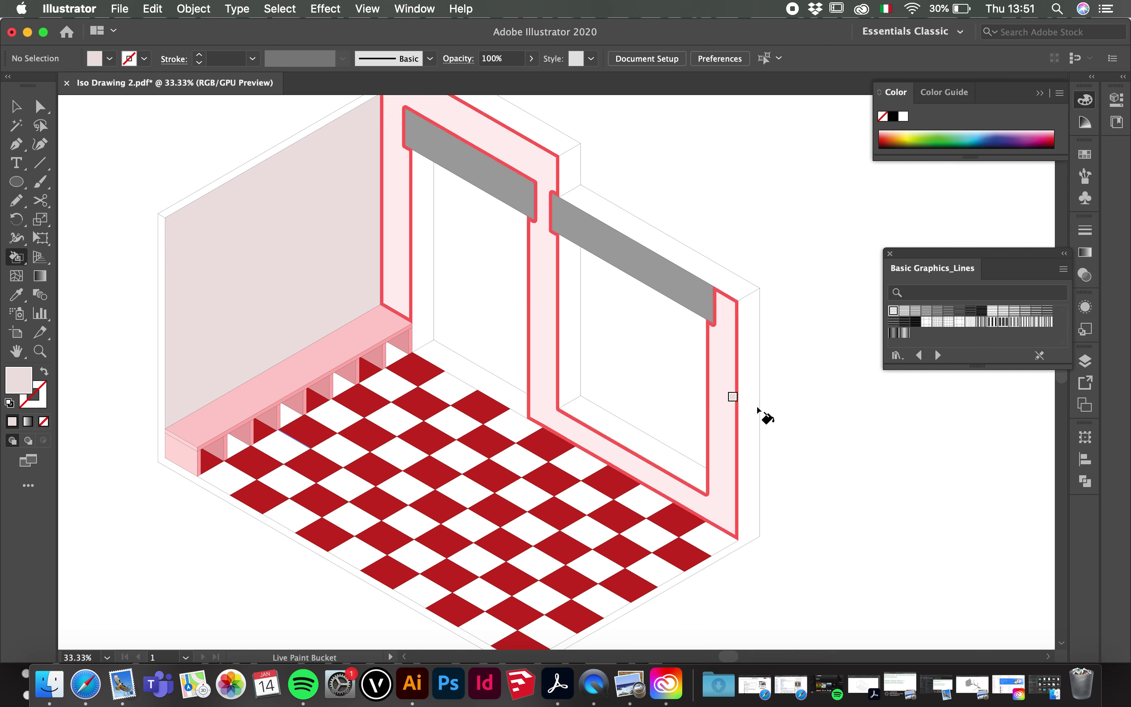
scroll(676, 495, down, 3)
scroll(529, 265, up, 1)
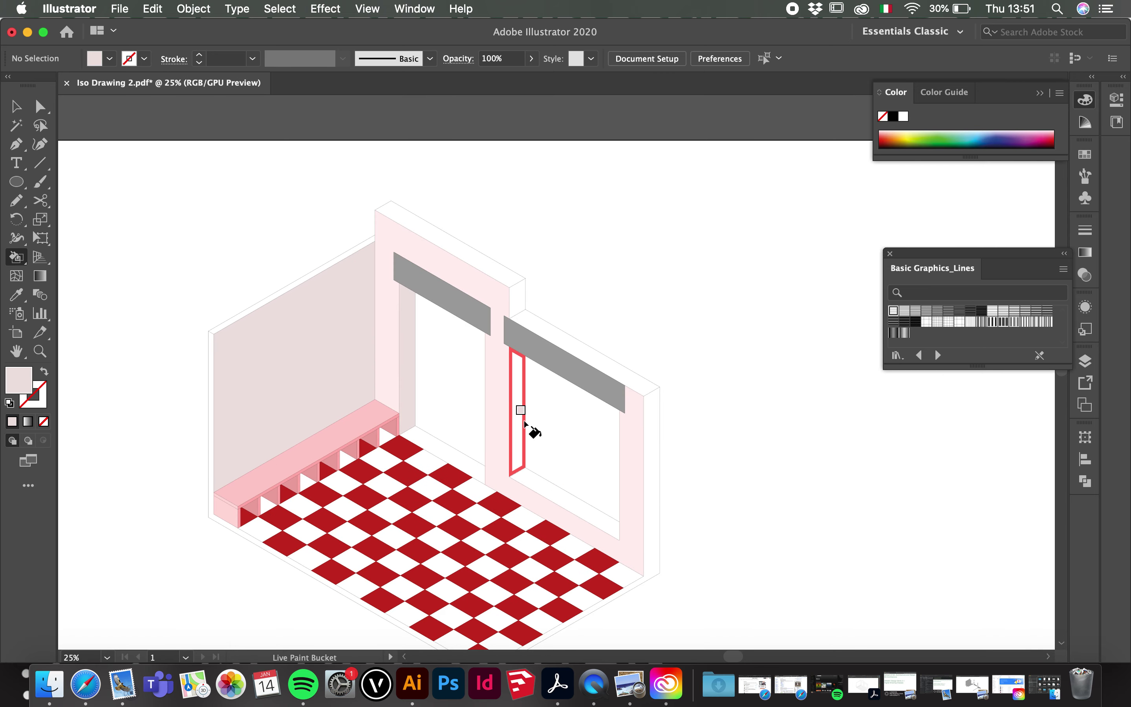
scroll(381, 423, up, 1)
scroll(381, 420, up, 1)
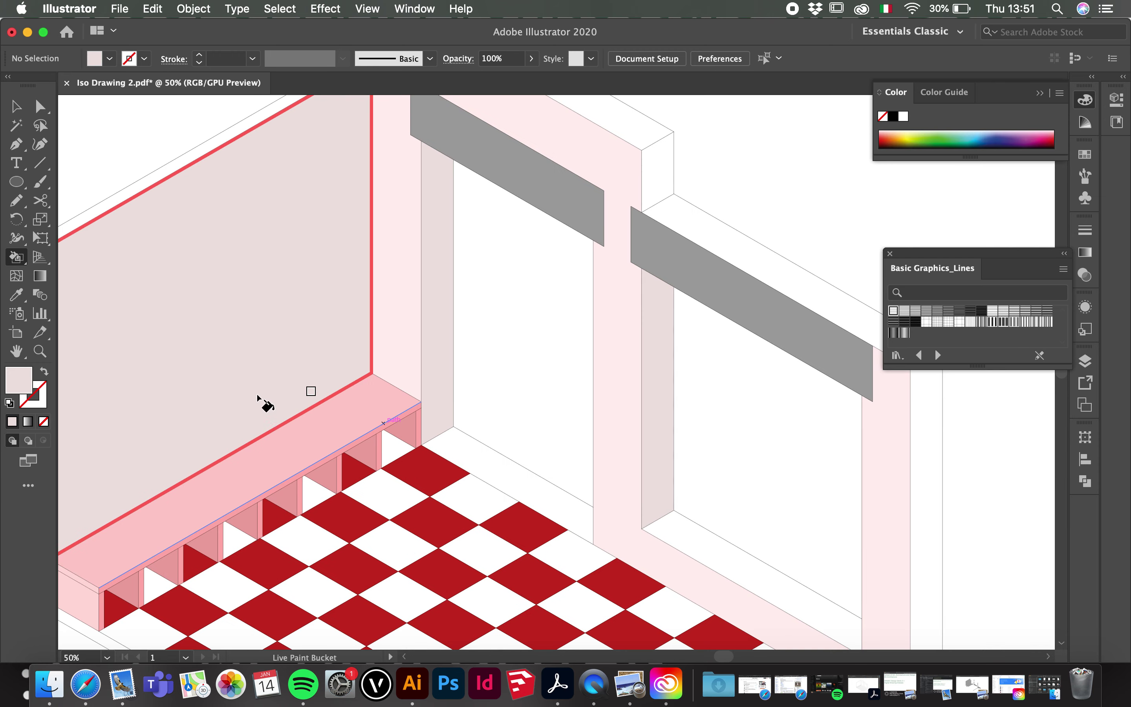
scroll(298, 404, down, 2)
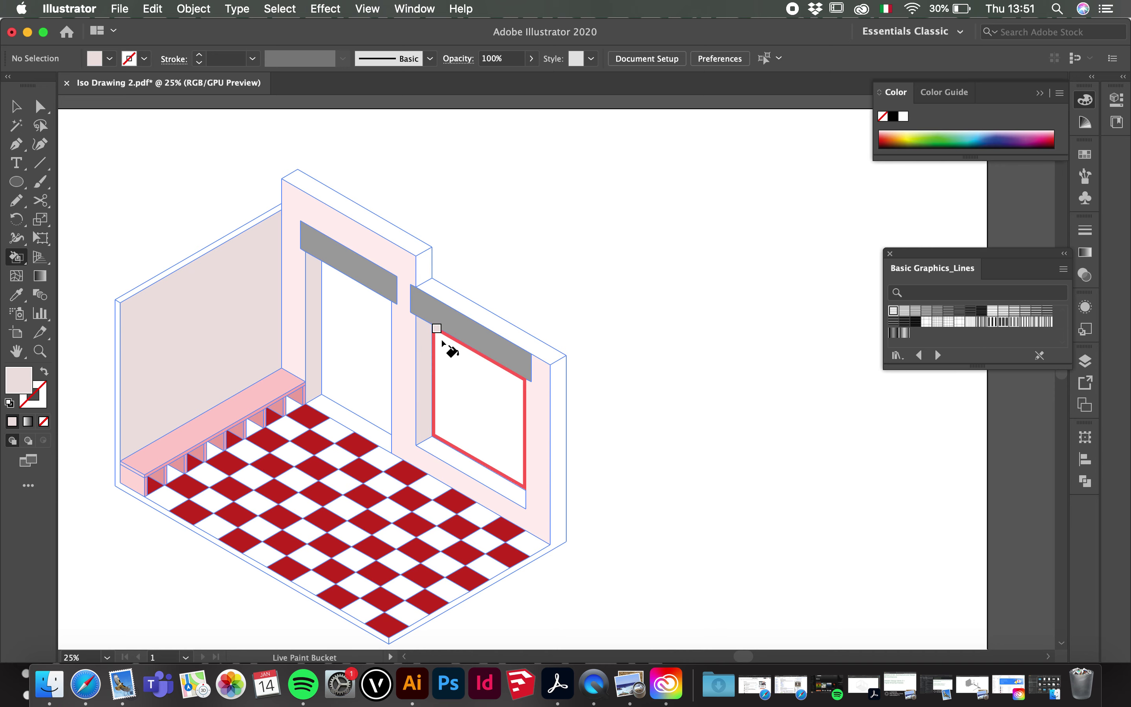
- Make the outline and shadows layers visible over the coloured base drawing
click(16, 107)
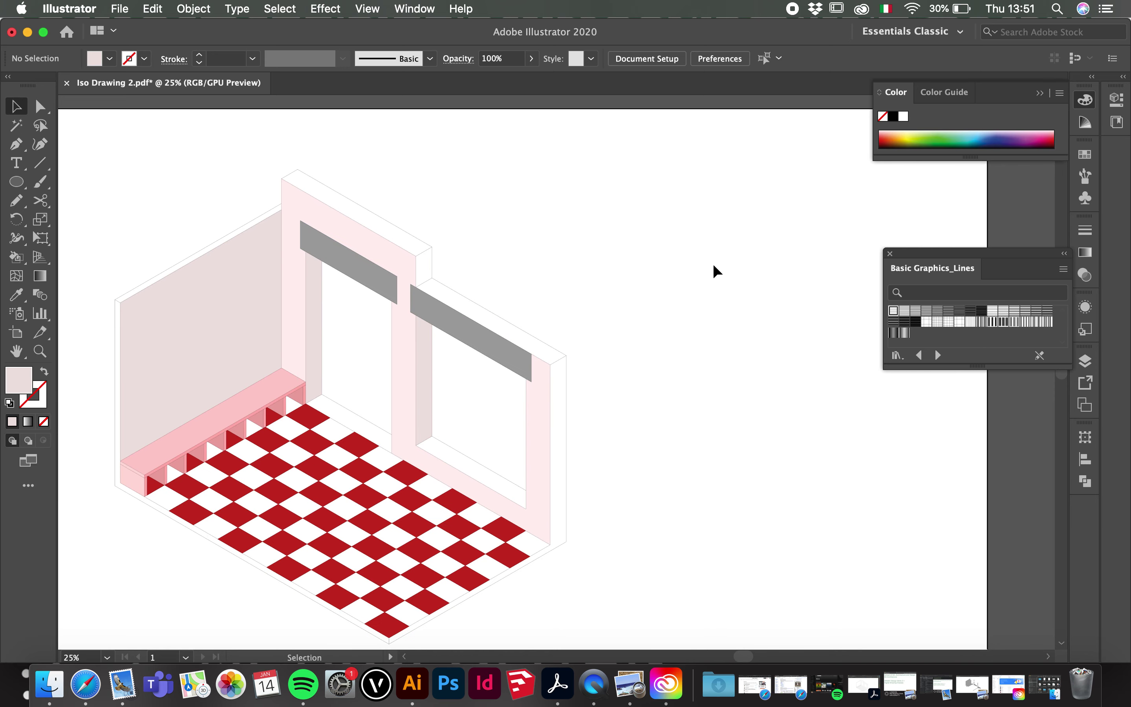
scroll(717, 271, down, 1)
scroll(397, 407, up, 1)
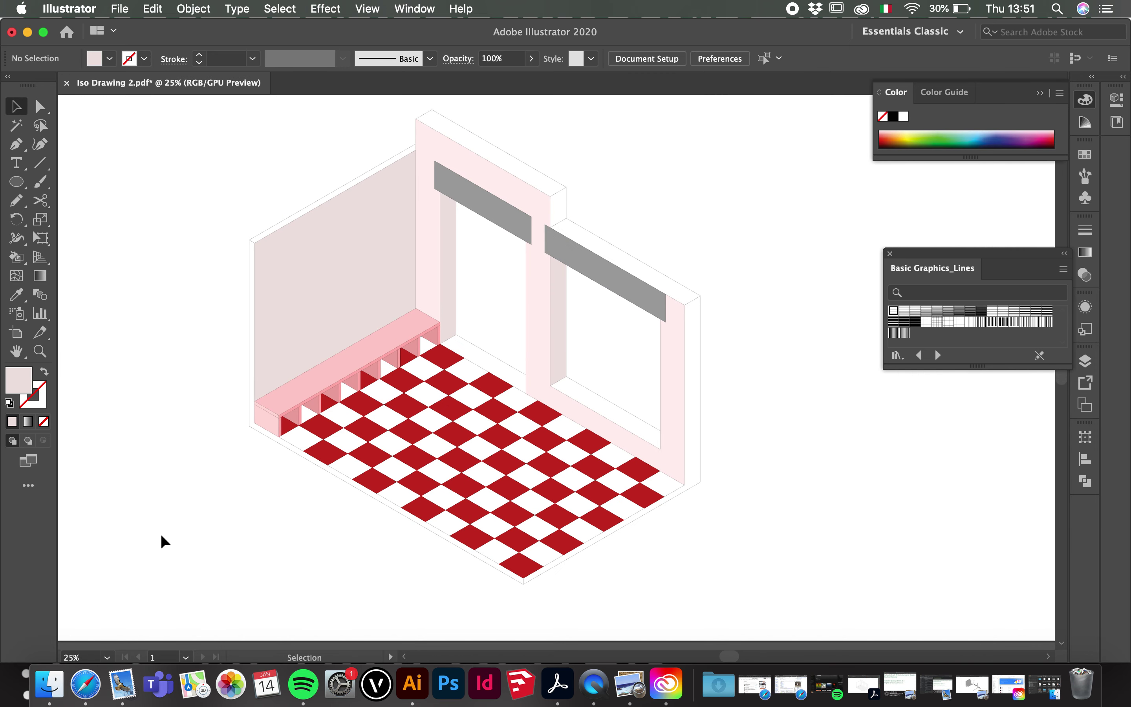
scroll(164, 529, down, 1)
scroll(283, 498, up, 1)
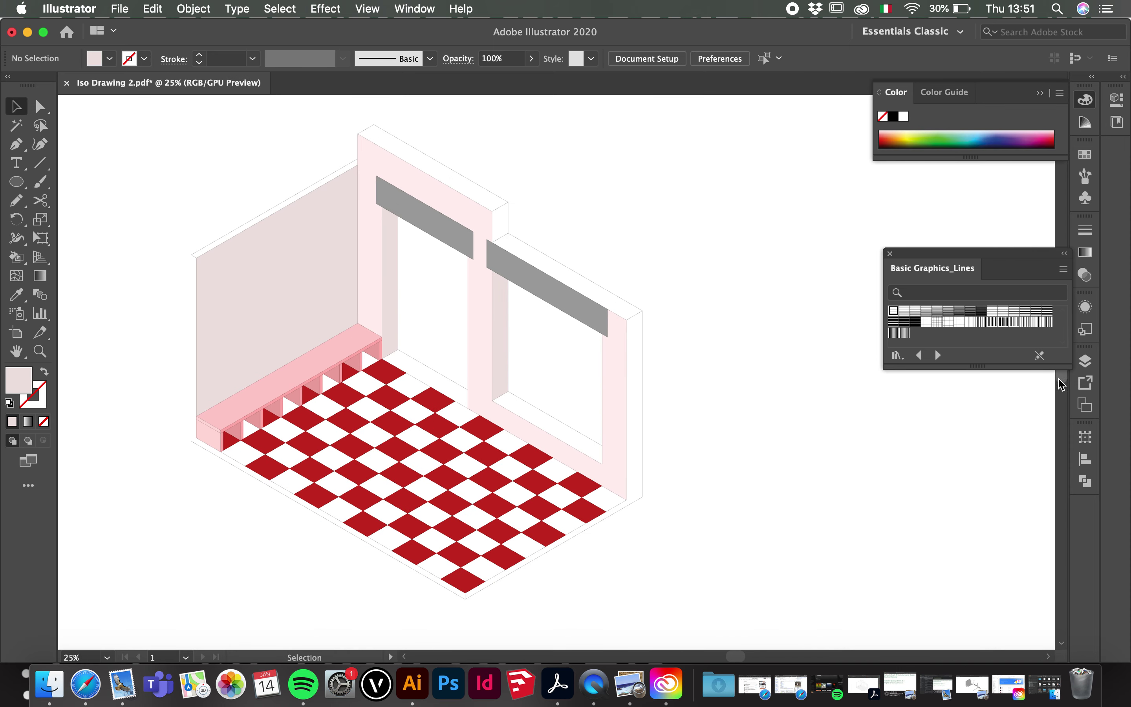
click(1088, 364)
click(852, 396)
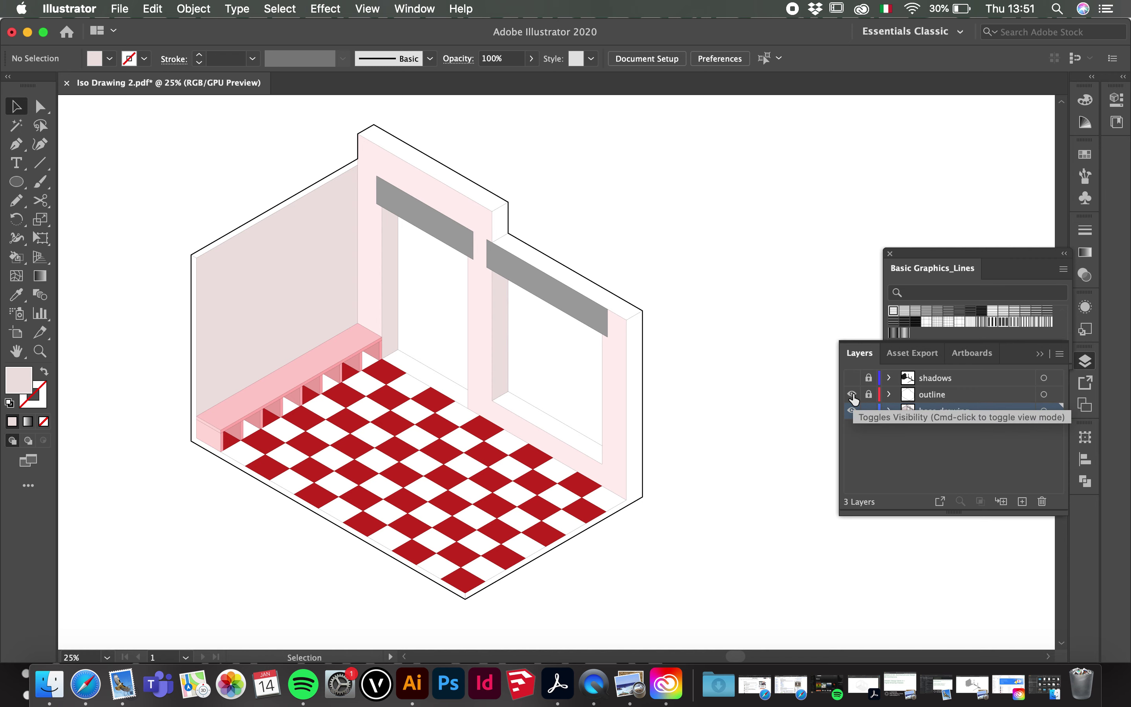
click(853, 379)
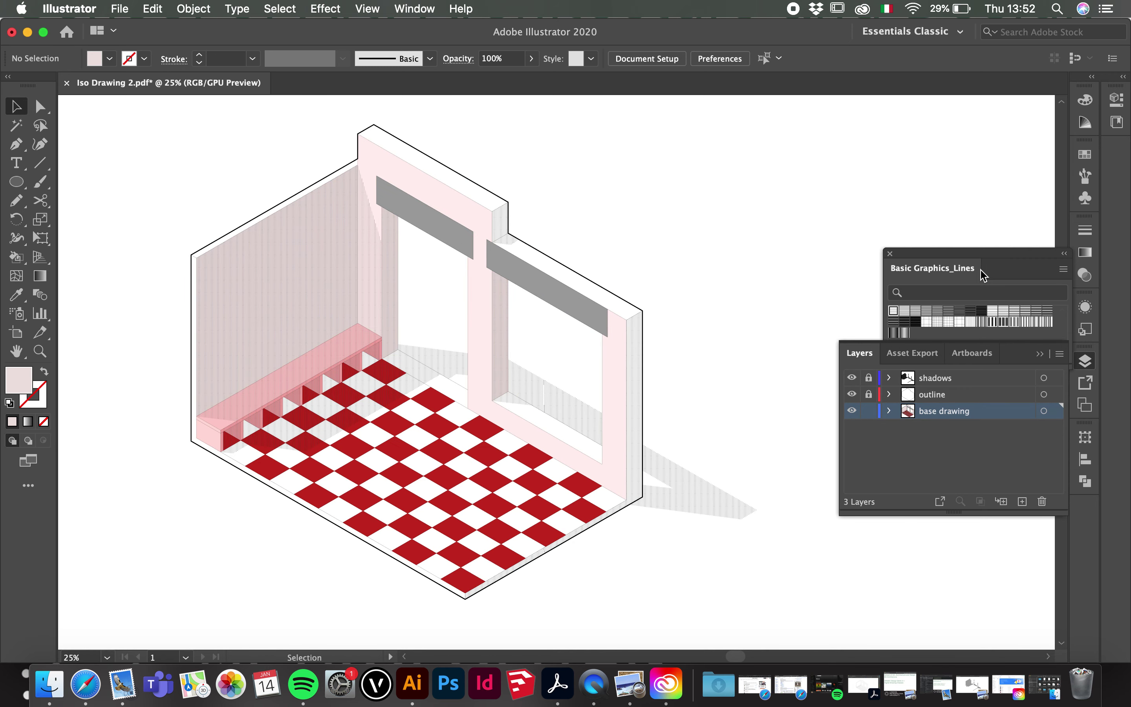
click(1041, 356)
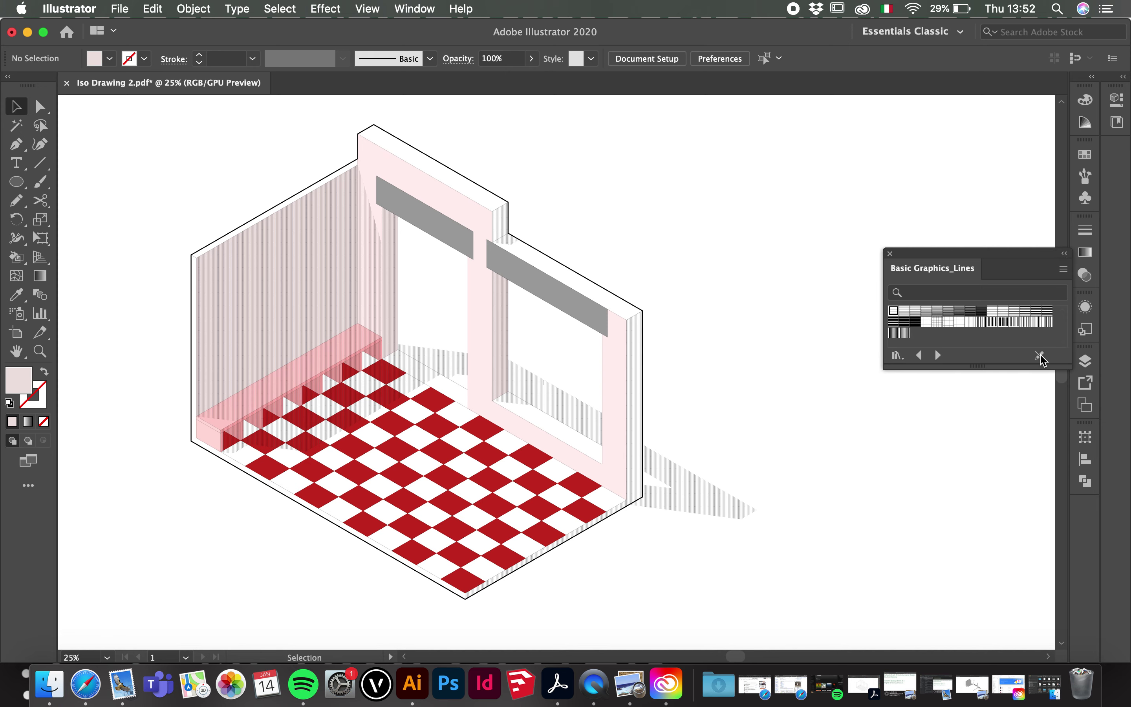
- Unlock the shadows layer and select all artwork on the unlocked layers
click(1063, 256)
click(1086, 362)
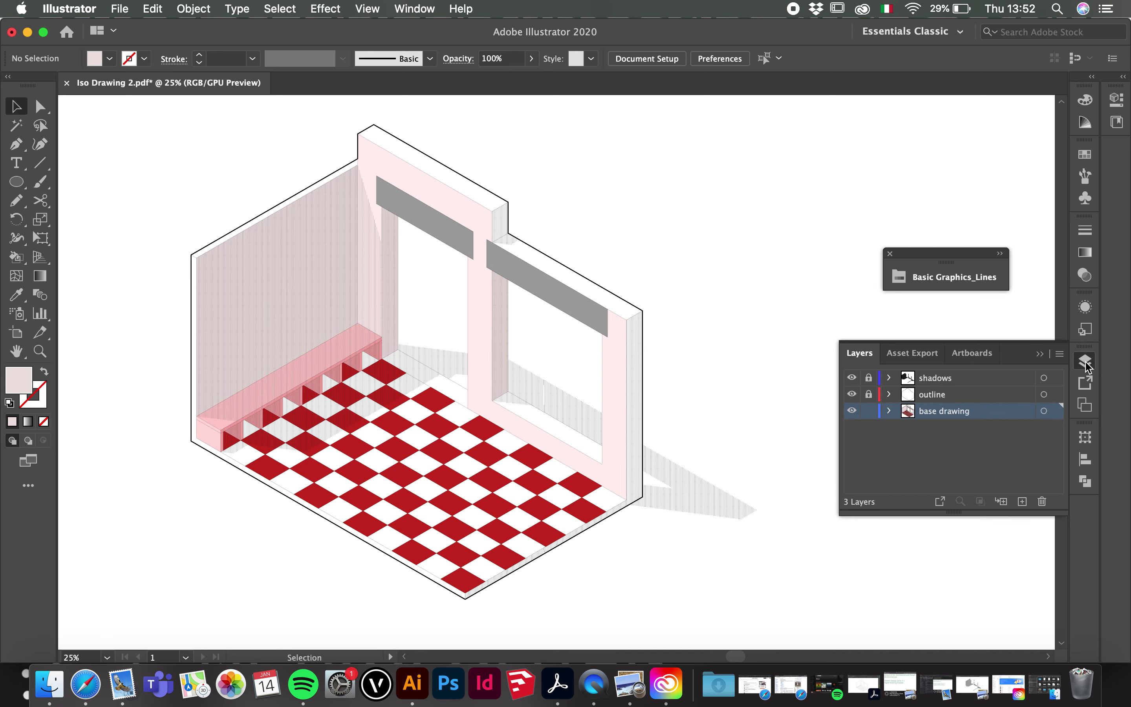
click(934, 378)
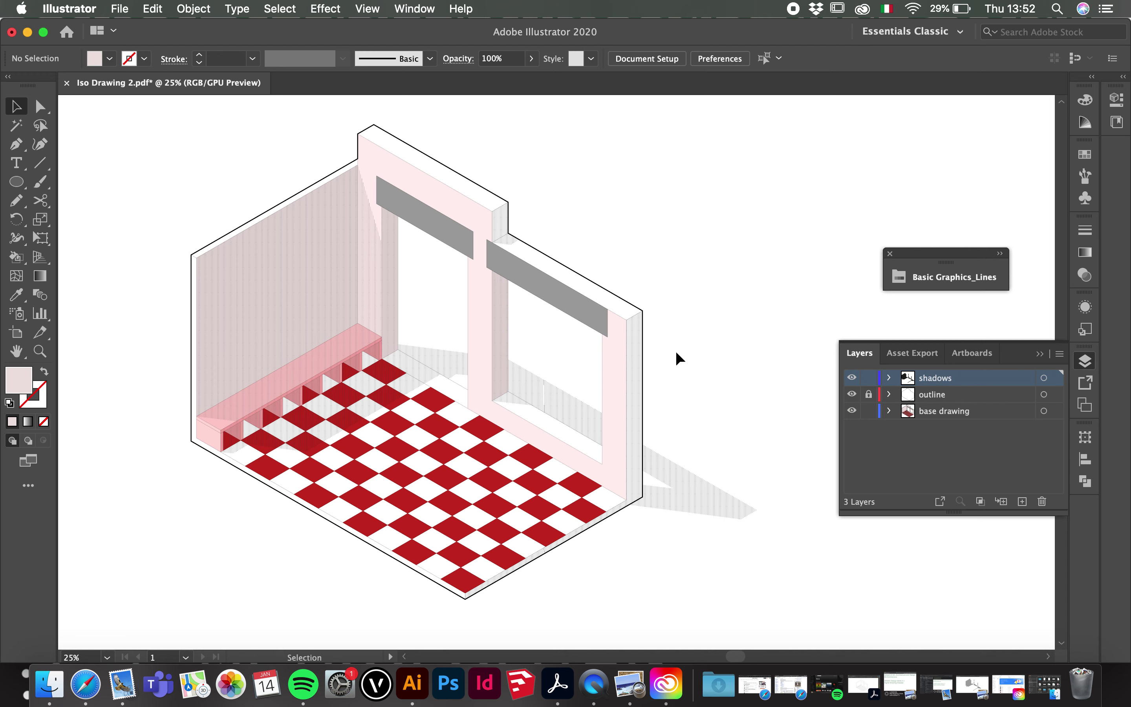
key(super+a)
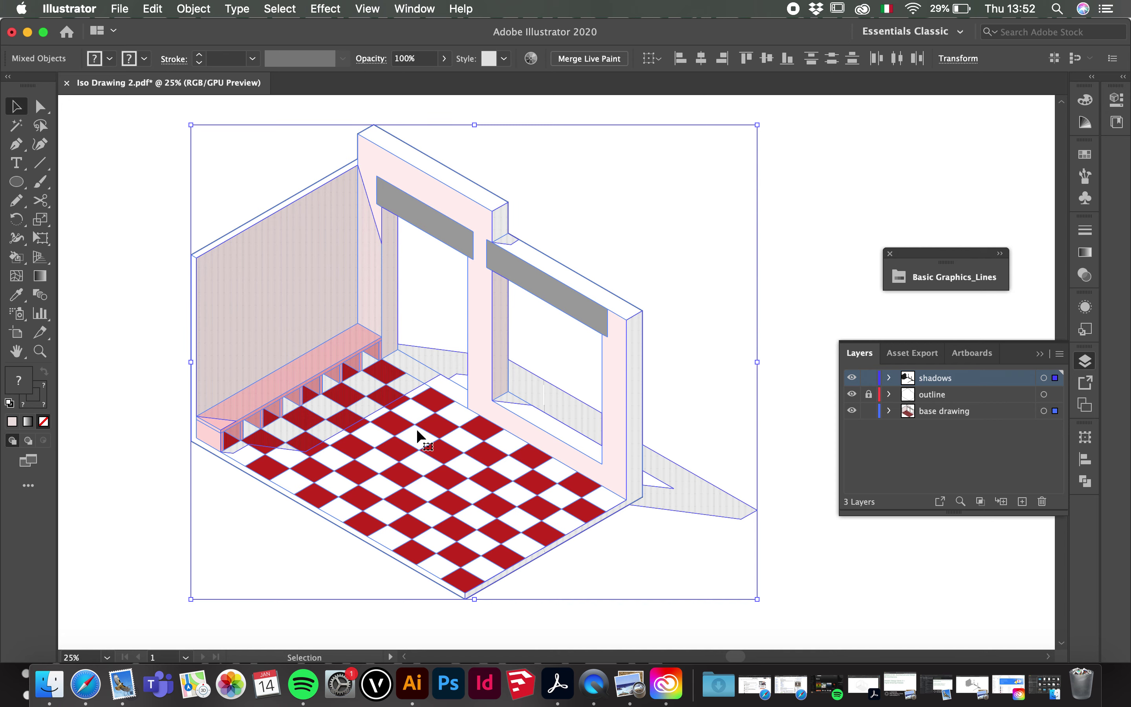
click(531, 59)
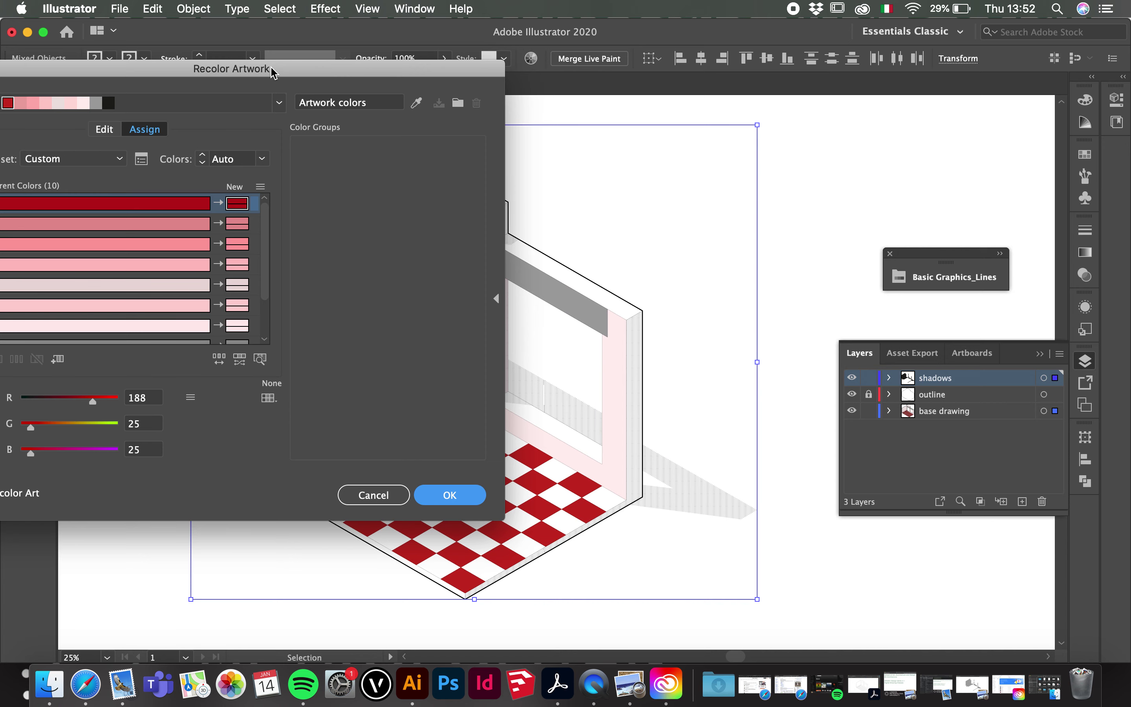
drag(274, 73, 694, 71)
scroll(542, 235, down, 3)
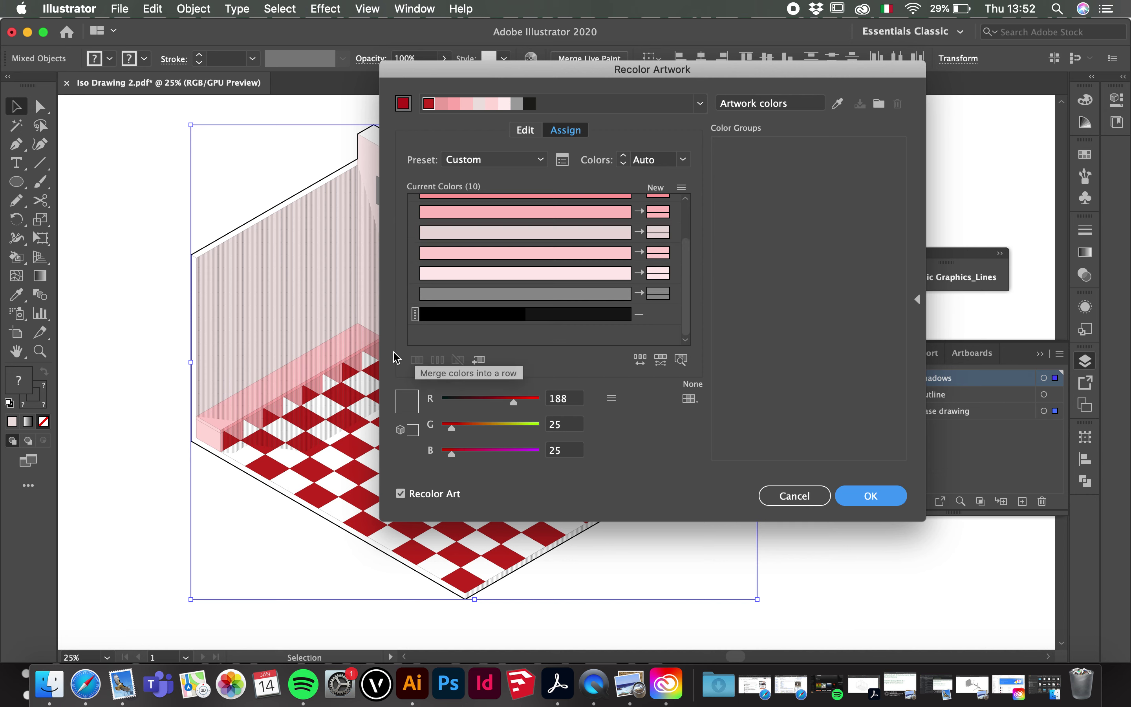
scroll(581, 277, up, 1)
scroll(581, 277, down, 1)
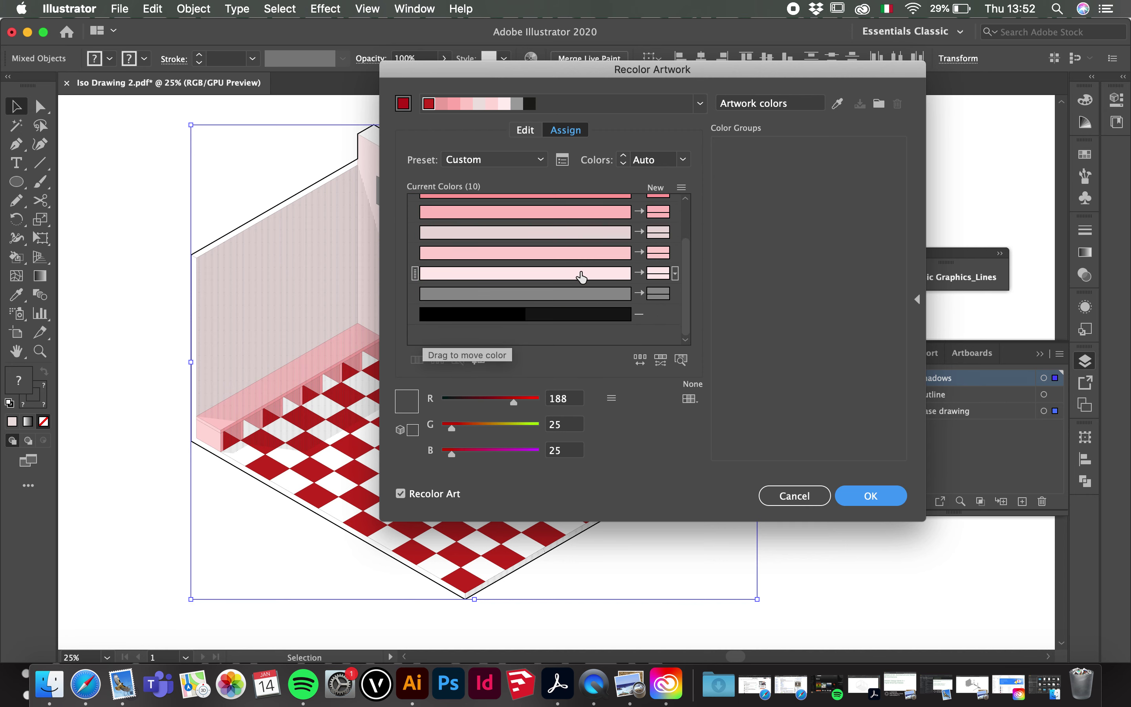
click(795, 496)
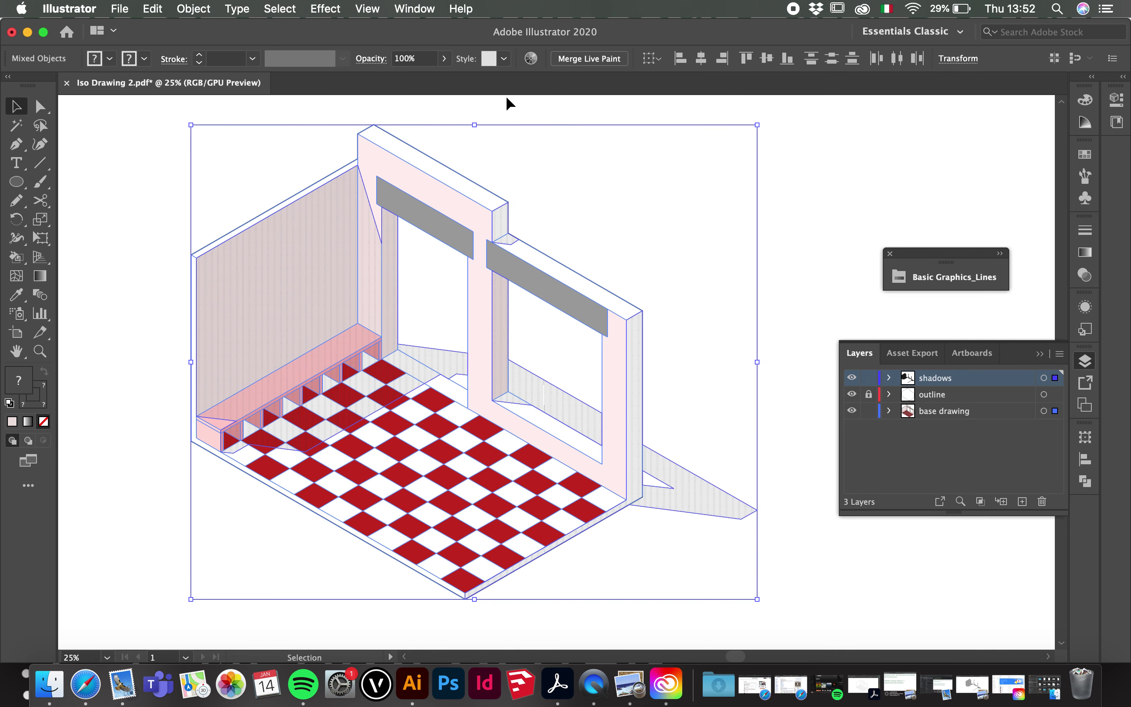
click(531, 58)
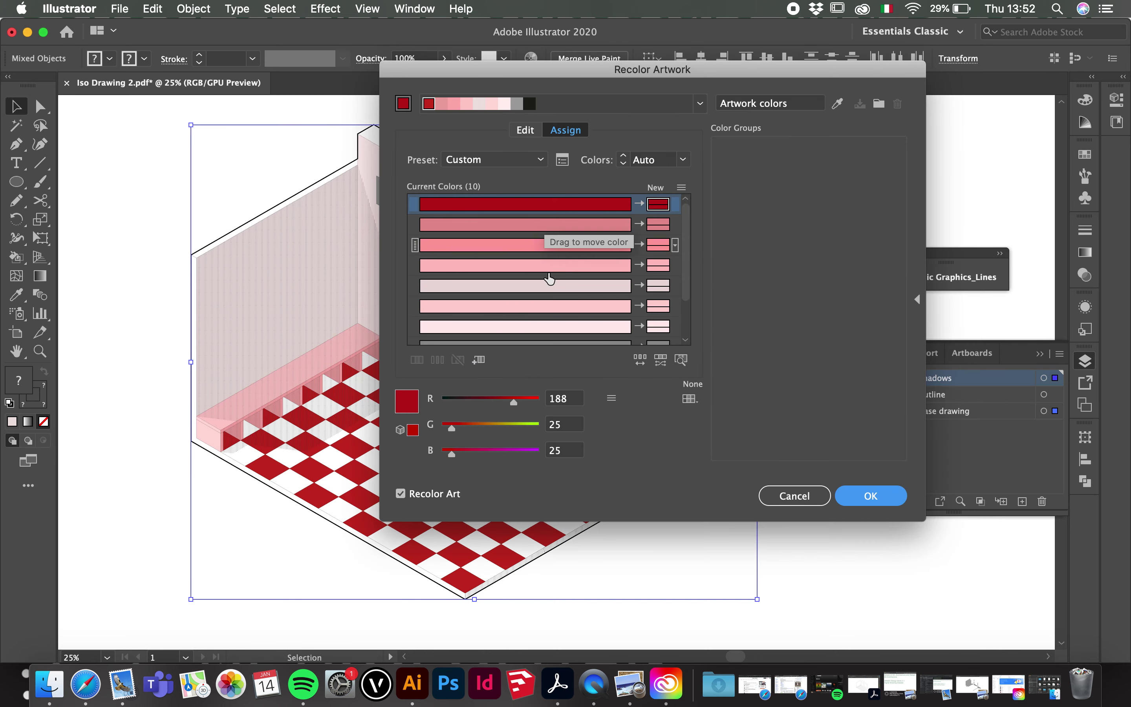
drag(751, 70, 519, 70)
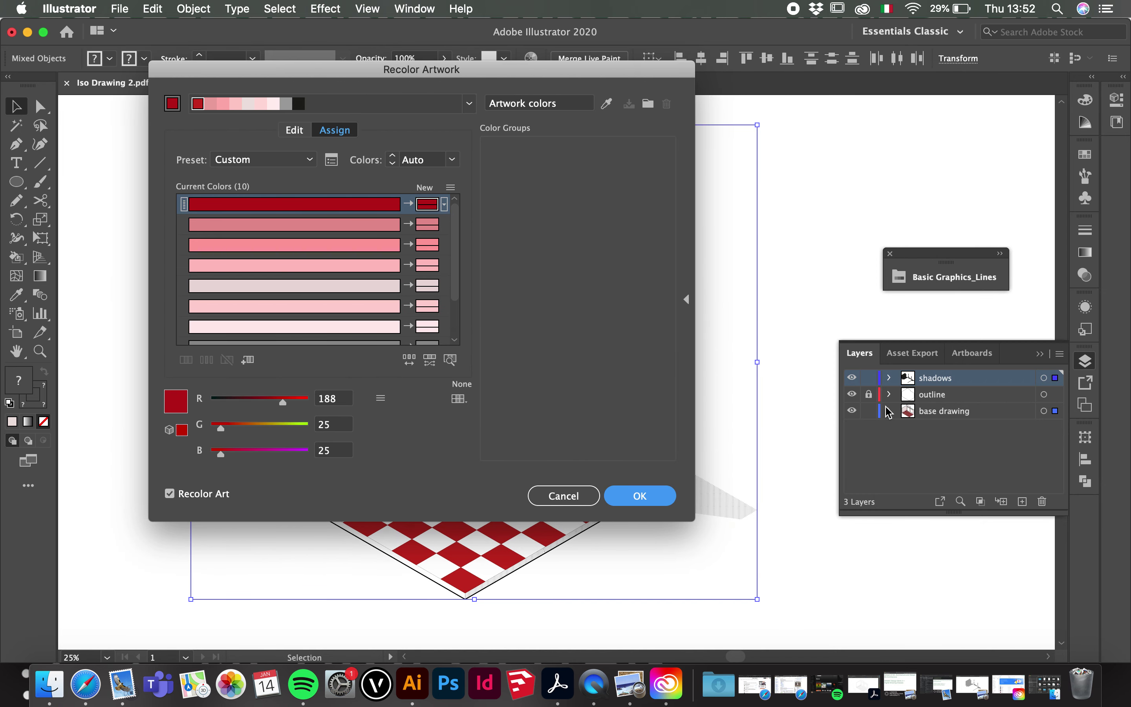
click(564, 495)
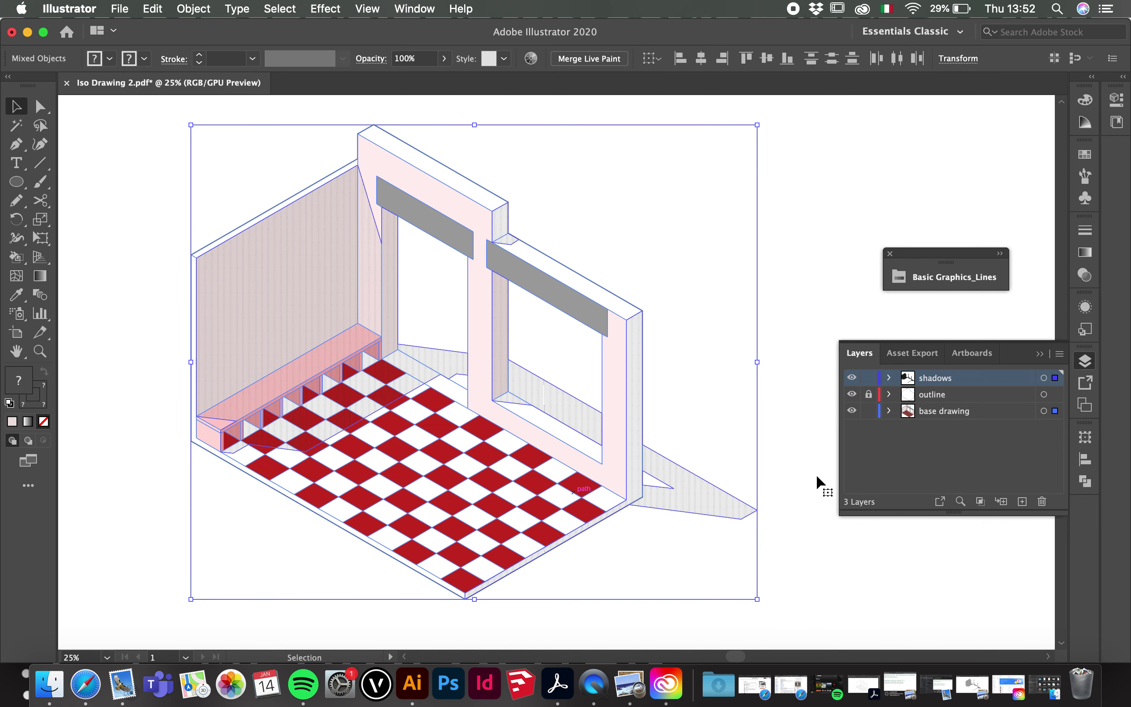
- Lock the base drawing layer to limit the selection to the shadow shapes
click(869, 411)
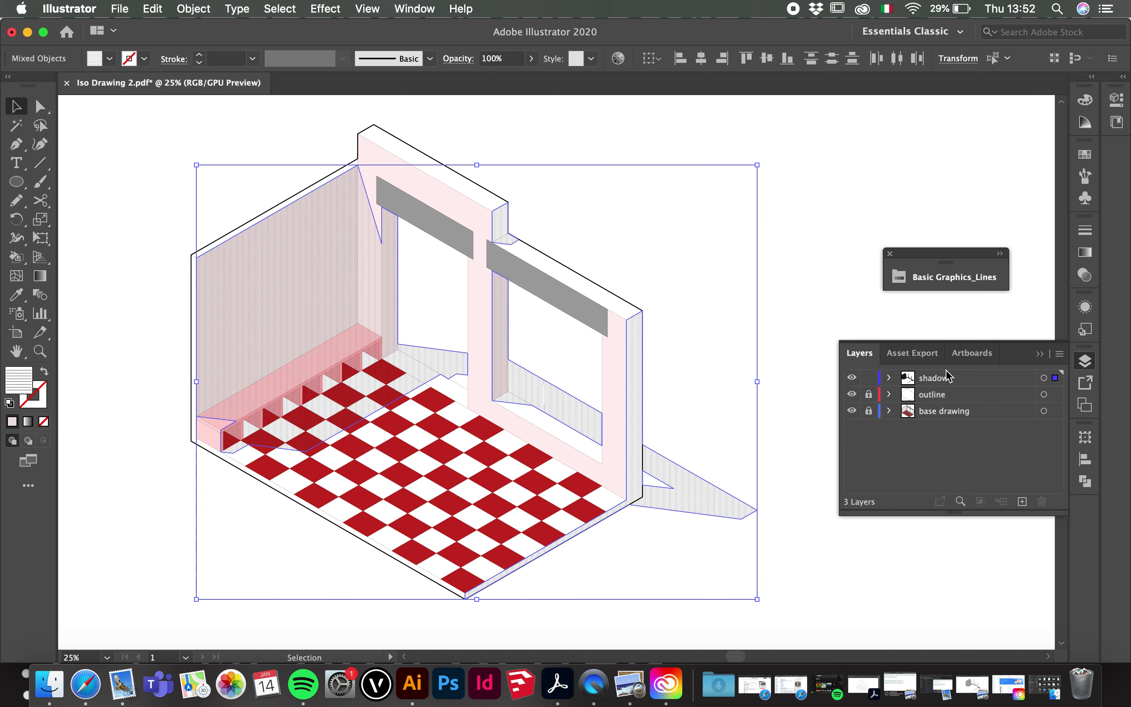
click(618, 59)
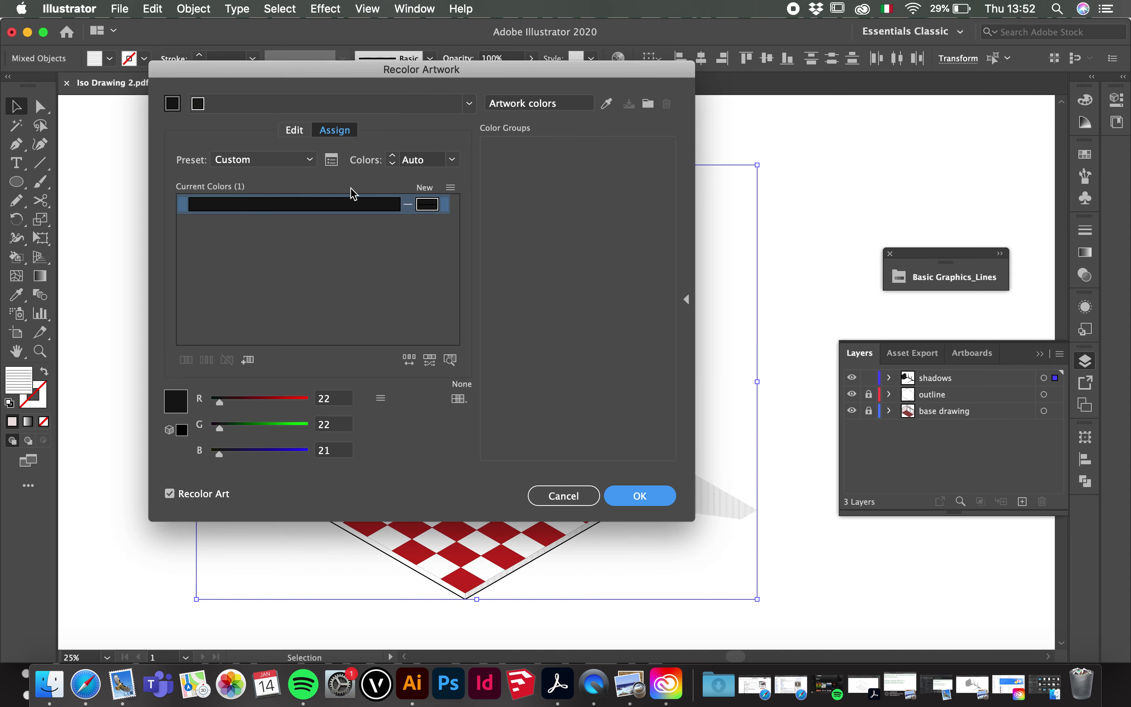
double_click(428, 204)
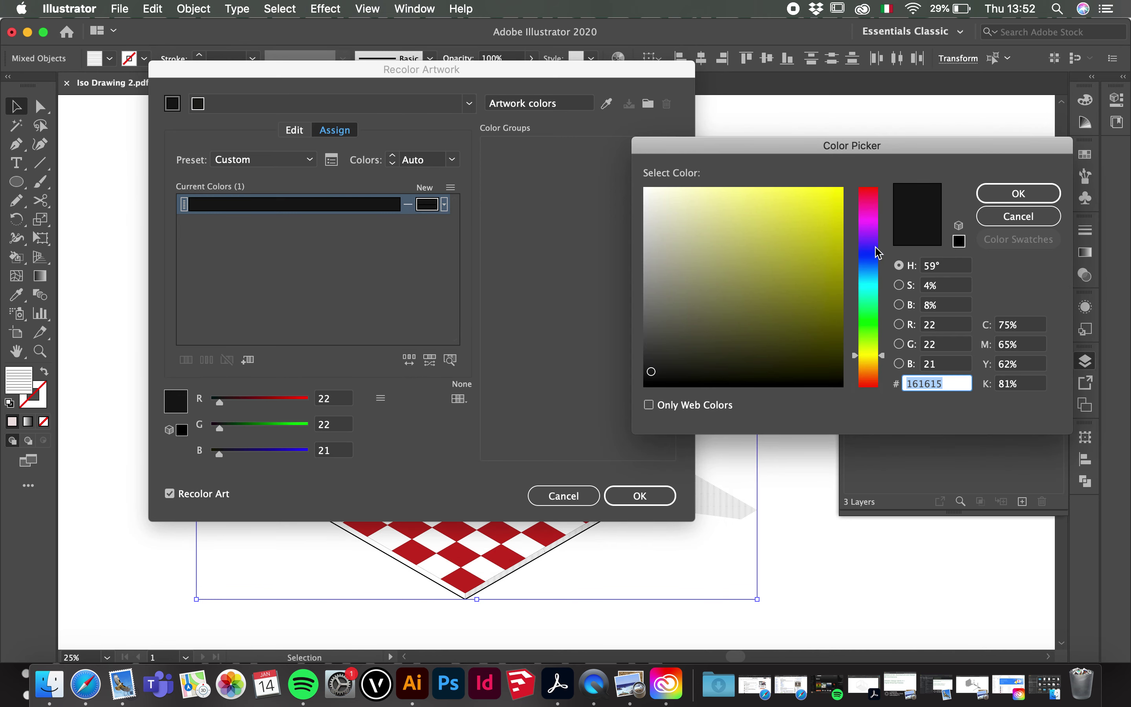
drag(872, 222, 871, 188)
drag(790, 224, 796, 213)
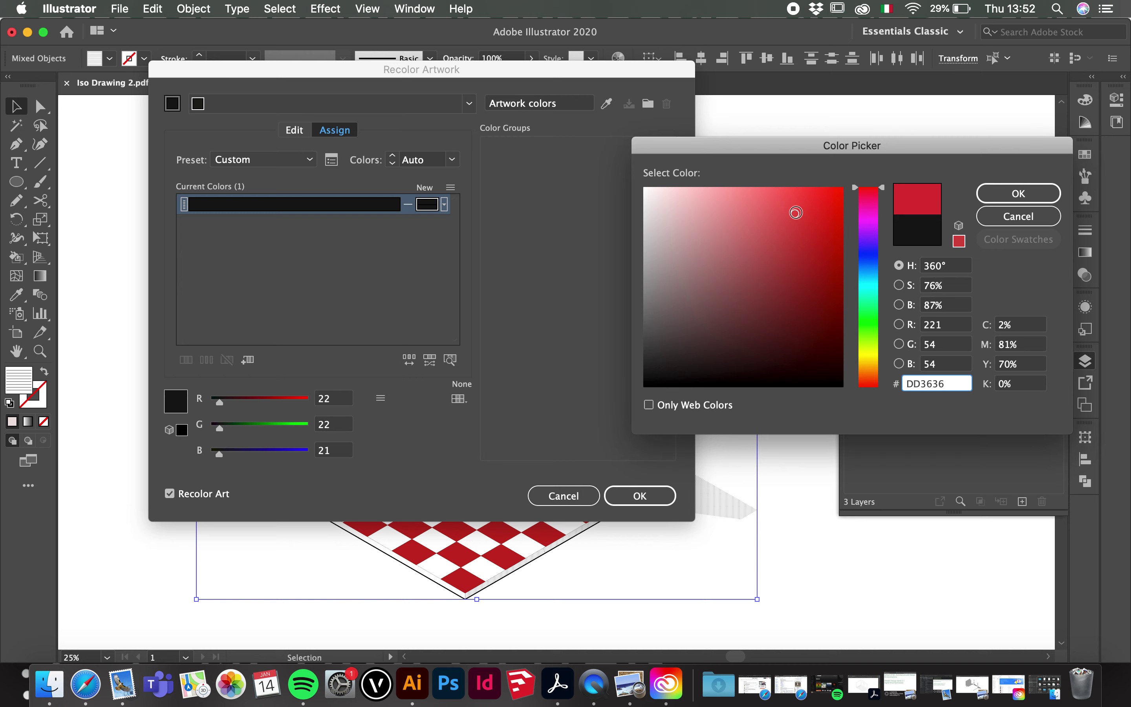
click(1042, 190)
mouse_move(448, 89)
mouse_down()
mouse_move(795, 101)
mouse_move(985, 87)
mouse_up()
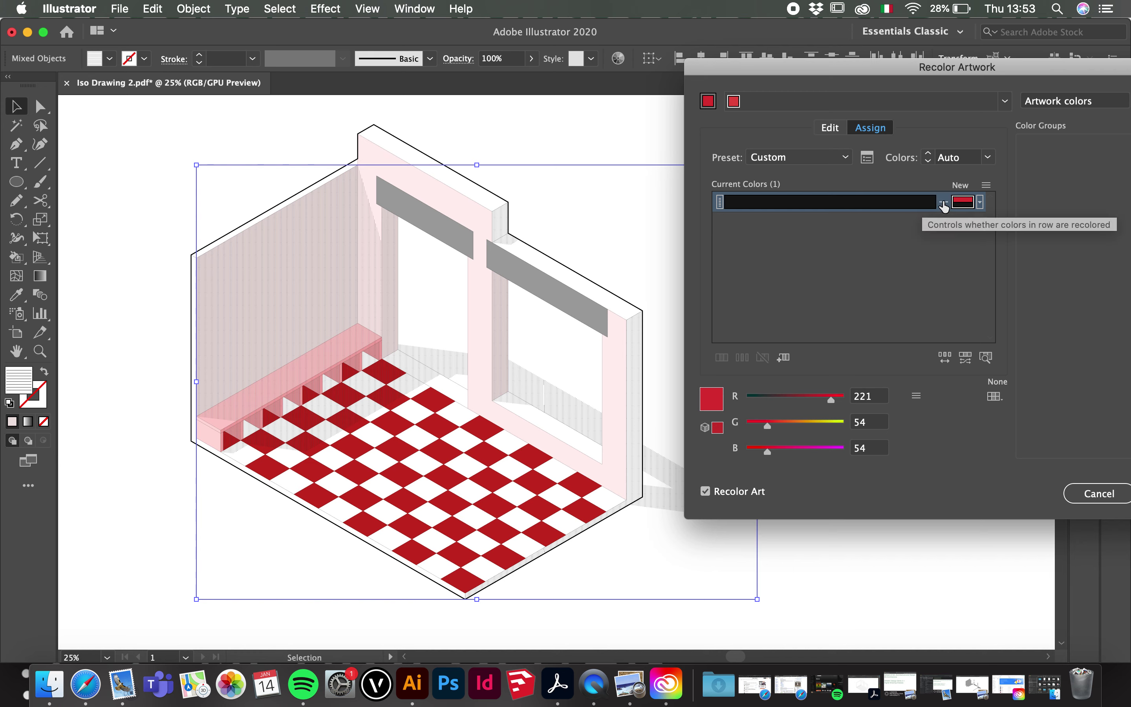
click(944, 204)
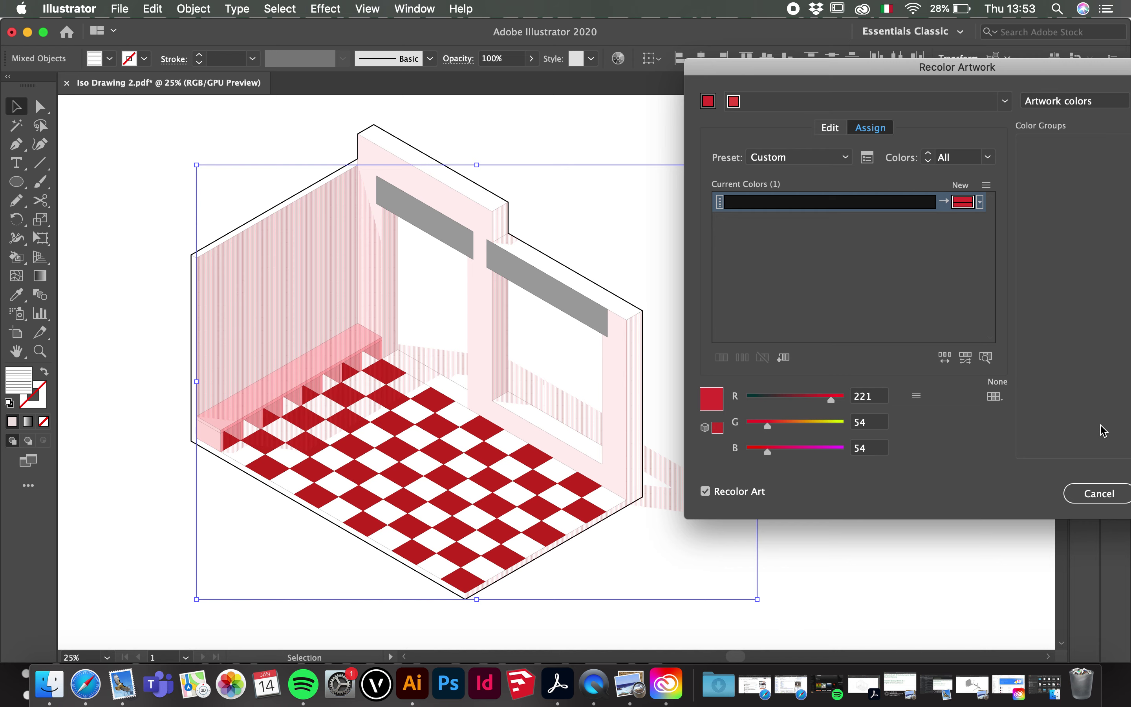
click(1099, 494)
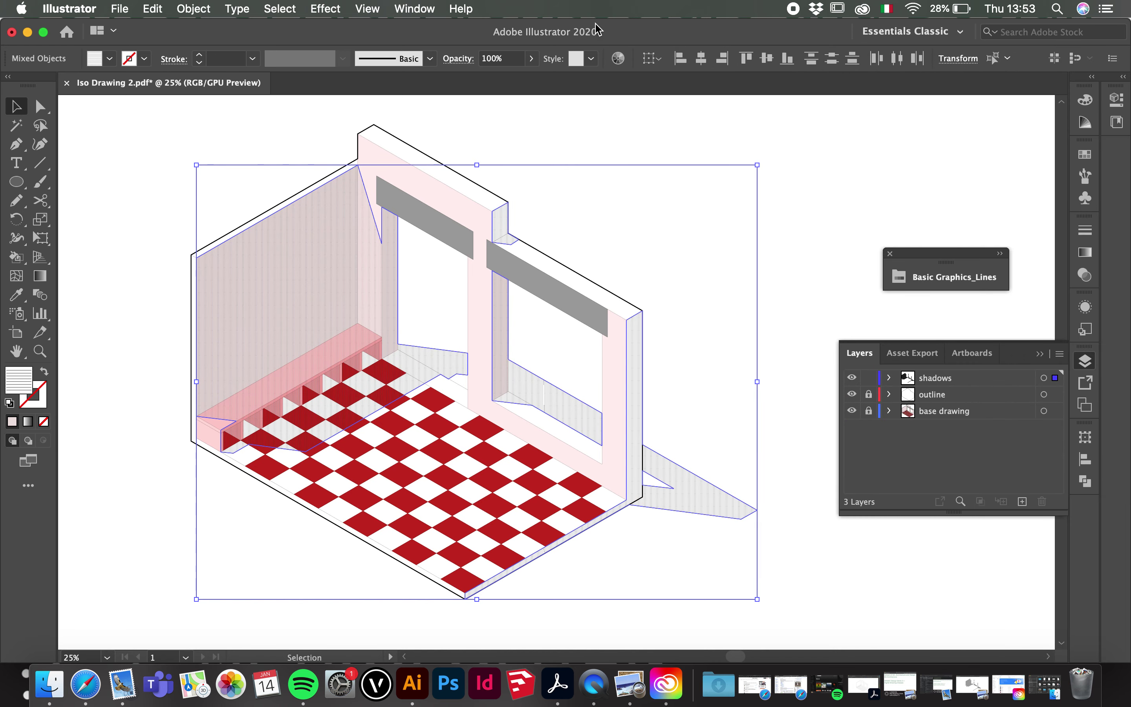
- Recolour the selected shadow hatches from black to red, RGB 224, 47, 47, and deselect them
click(618, 58)
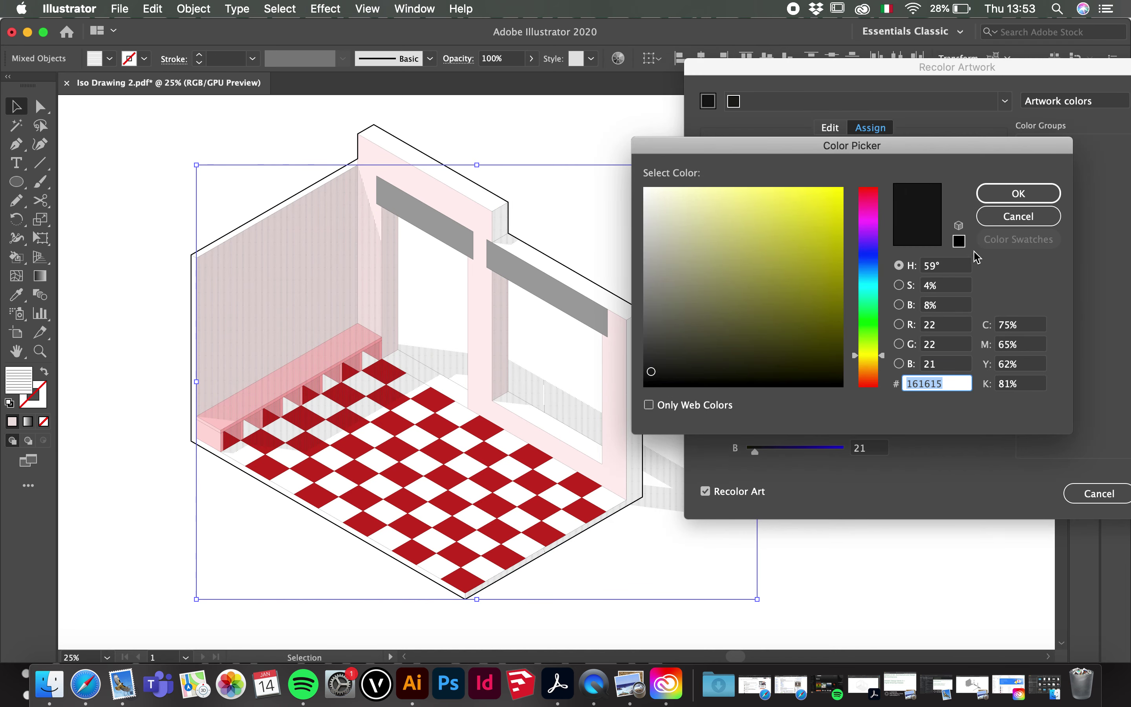
double_click(964, 202)
drag(873, 206, 870, 188)
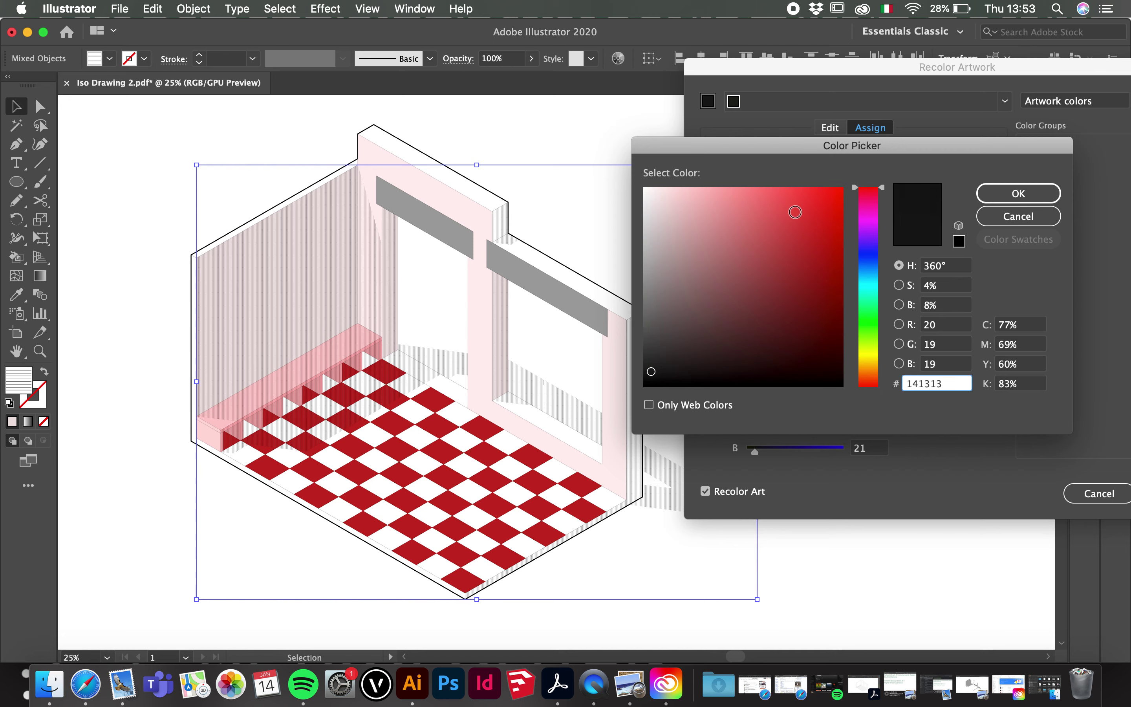
click(801, 212)
click(1019, 193)
drag(1029, 72, 849, 74)
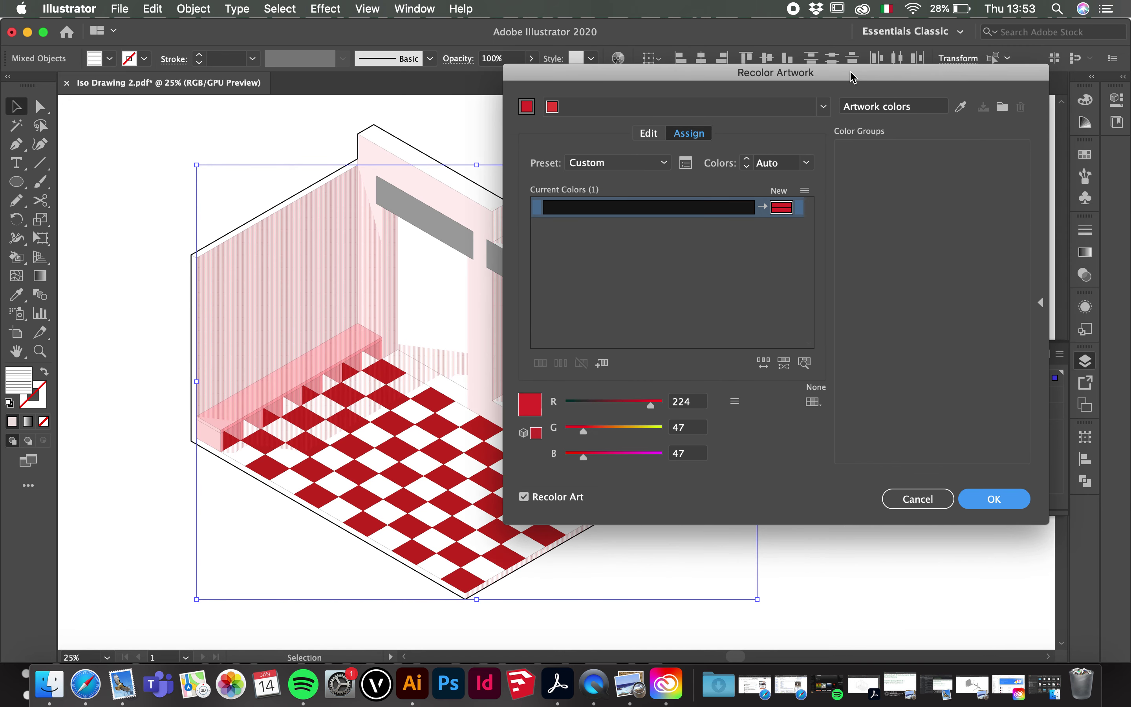
click(995, 500)
click(860, 606)
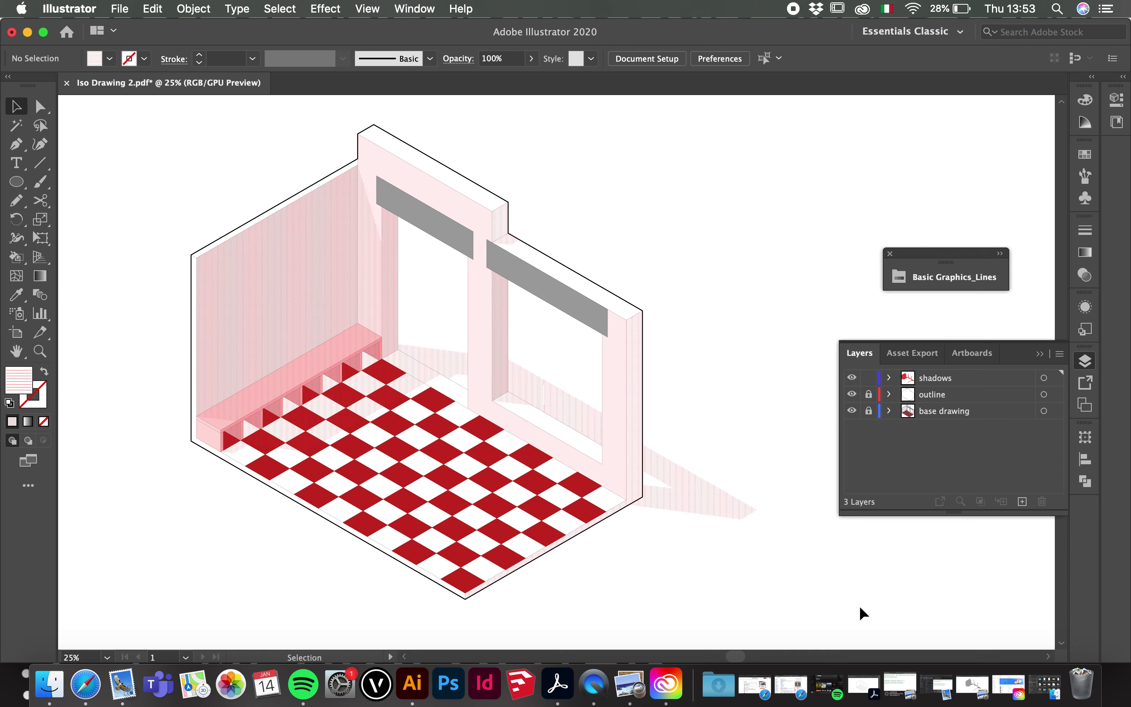
- Lock the shadows layer and unlock the outline layer, making it the active layer
scroll(679, 426, up, 3)
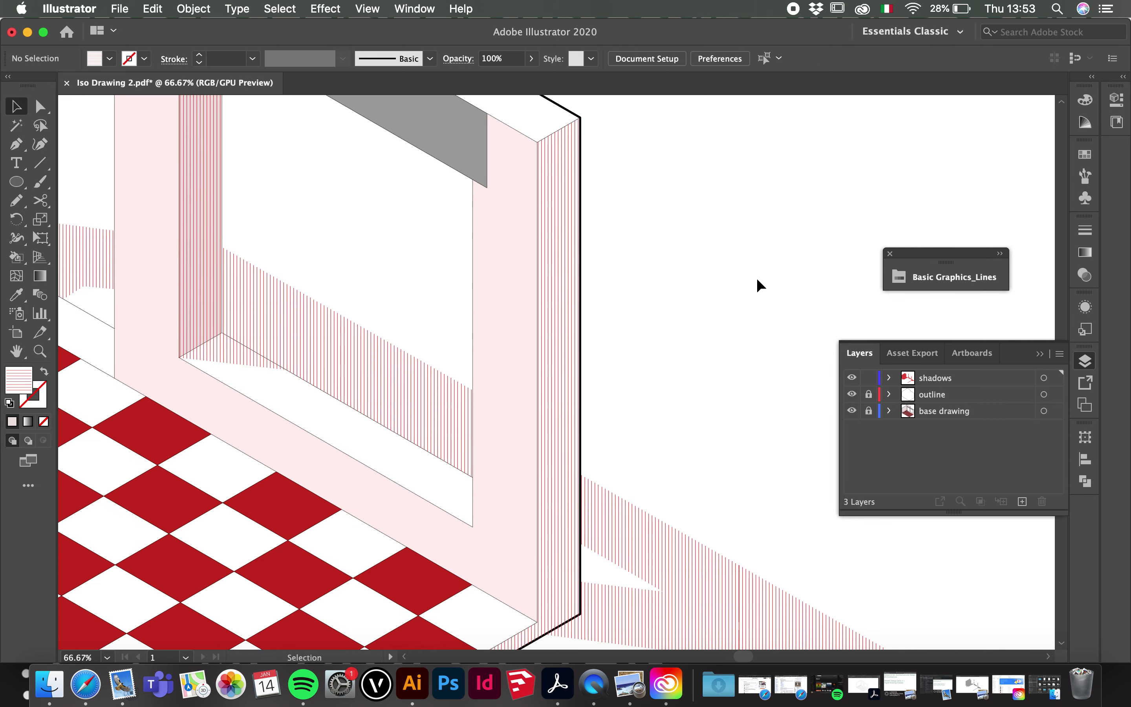
scroll(757, 277, down, 3)
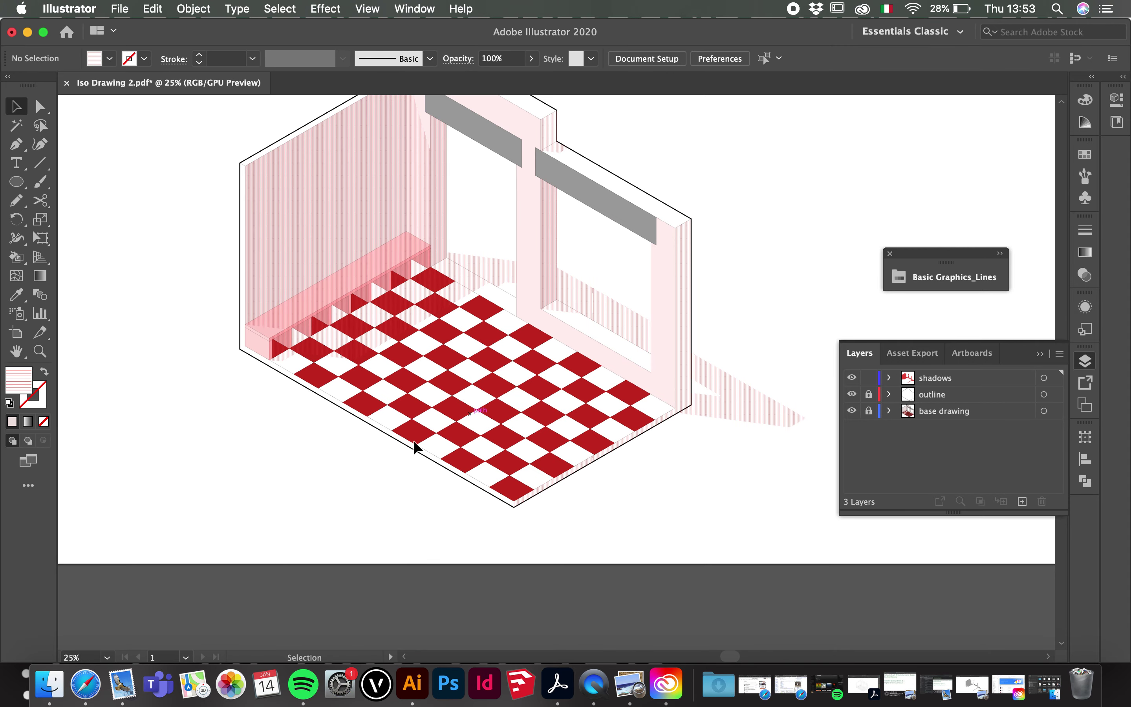
scroll(232, 449, up, 3)
drag(728, 174, 672, 260)
scroll(367, 308, up, 2)
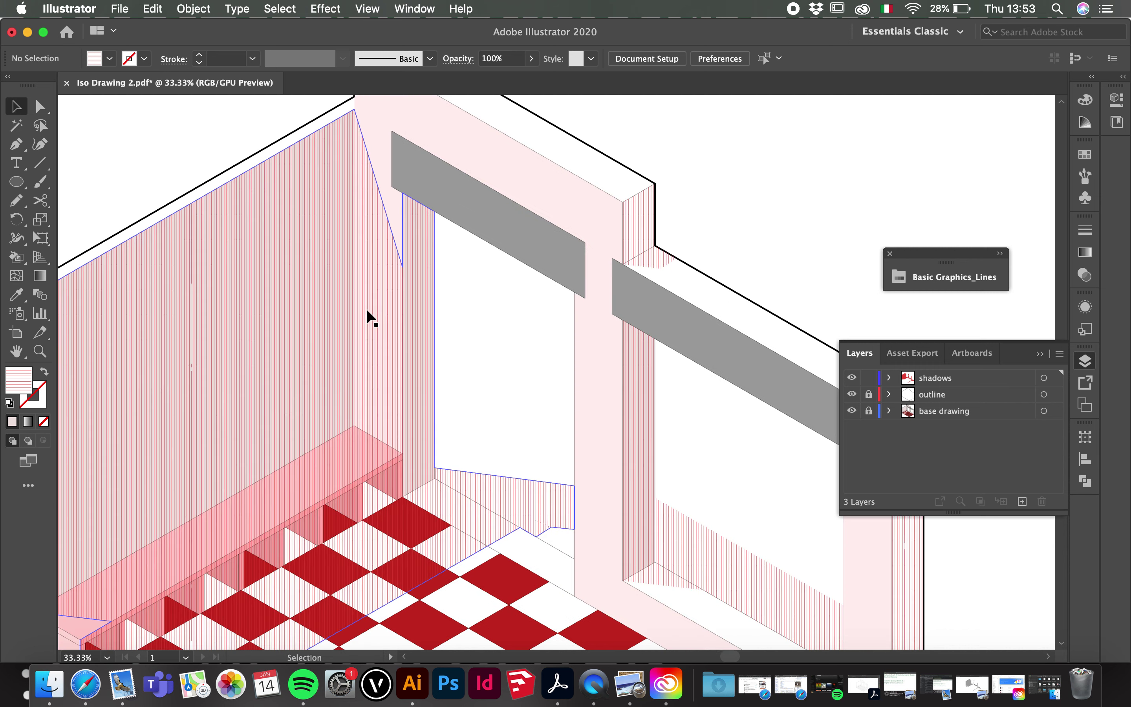
scroll(313, 344, down, 1)
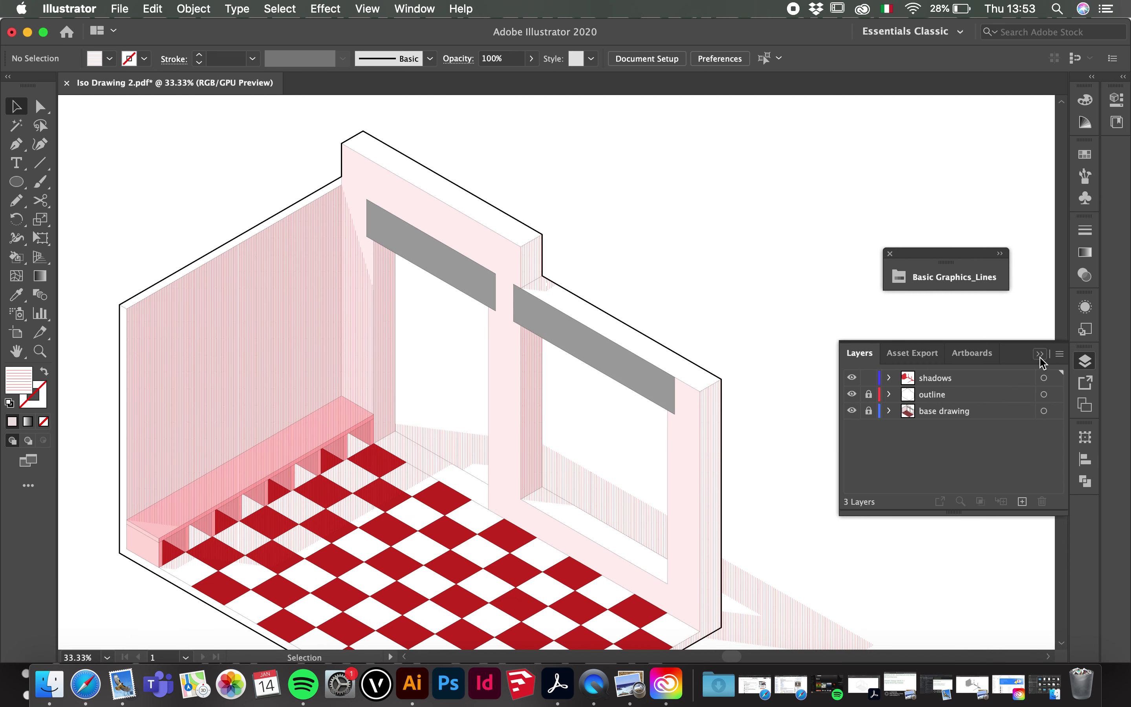
click(1022, 383)
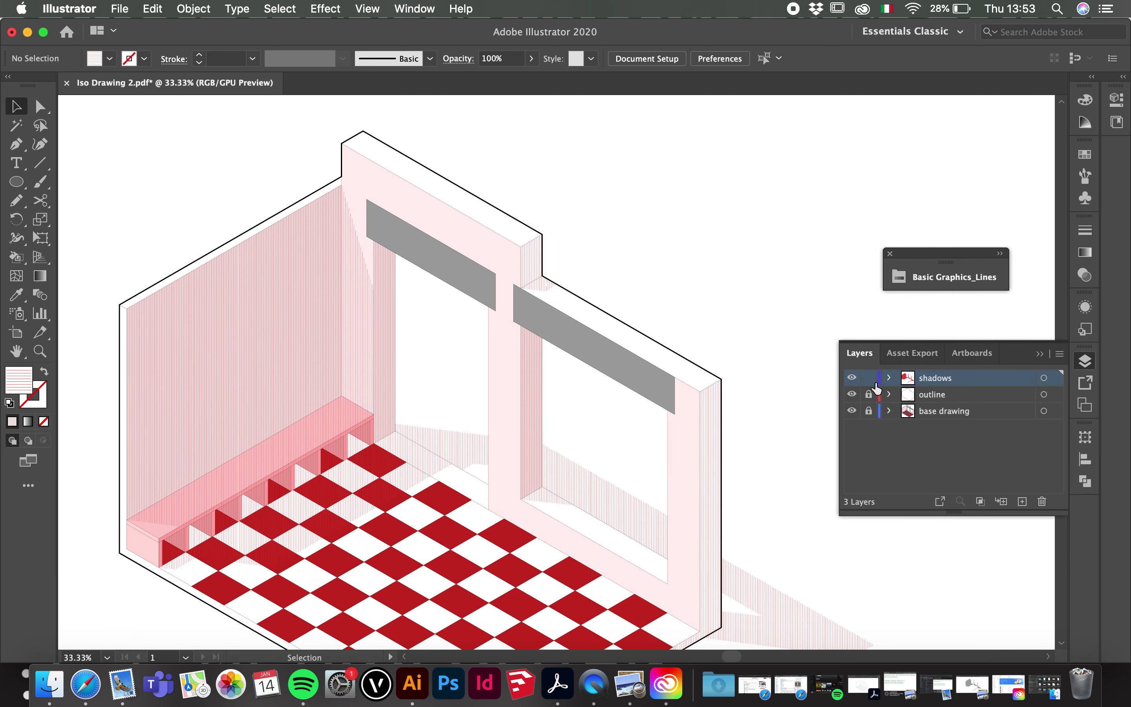
click(869, 379)
click(941, 396)
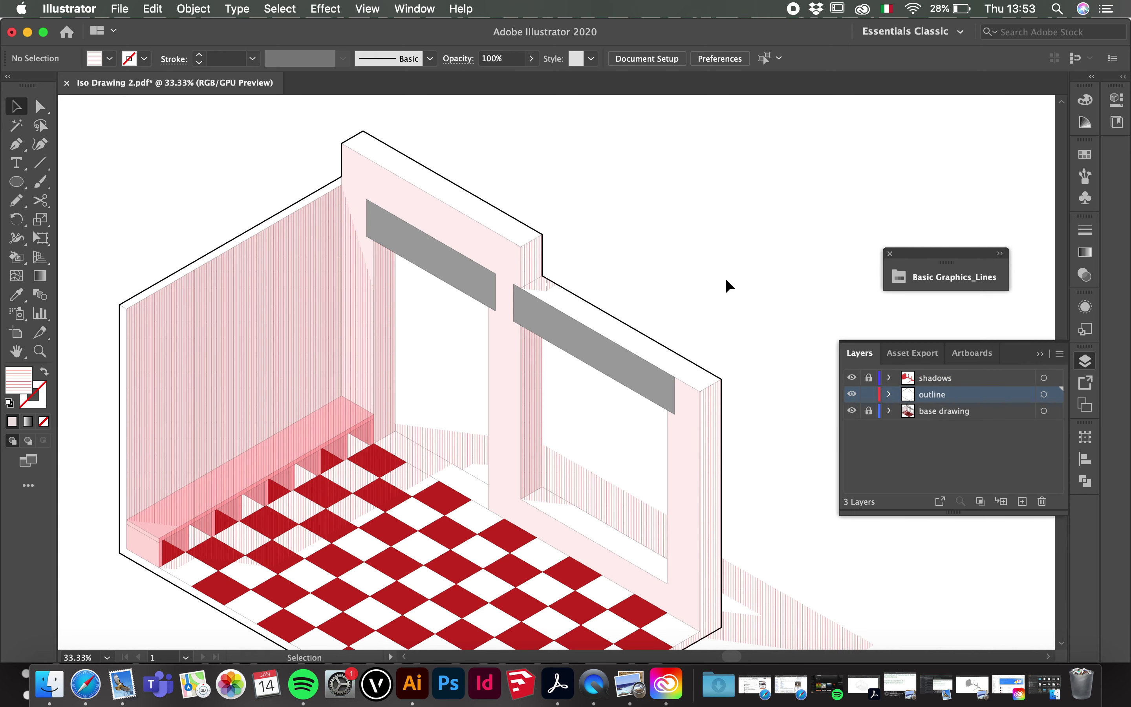
click(870, 380)
click(869, 380)
- Try a bright red stroke colour on the room's outer outline
scroll(720, 290, down, 1)
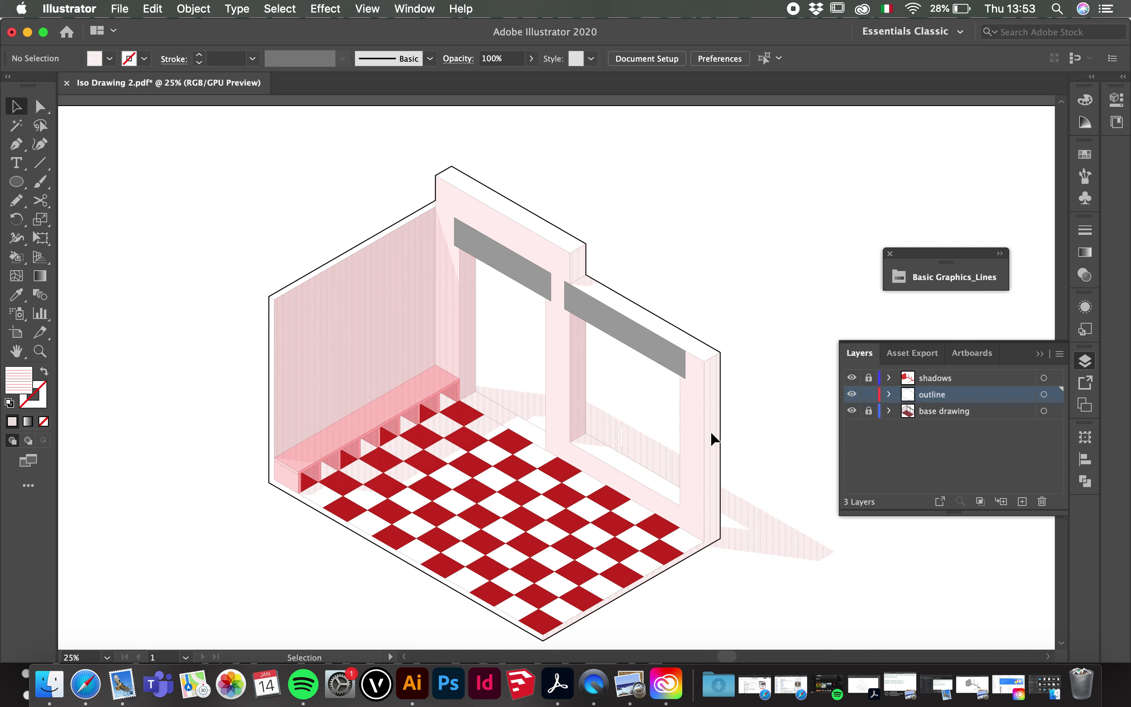
key(super+a)
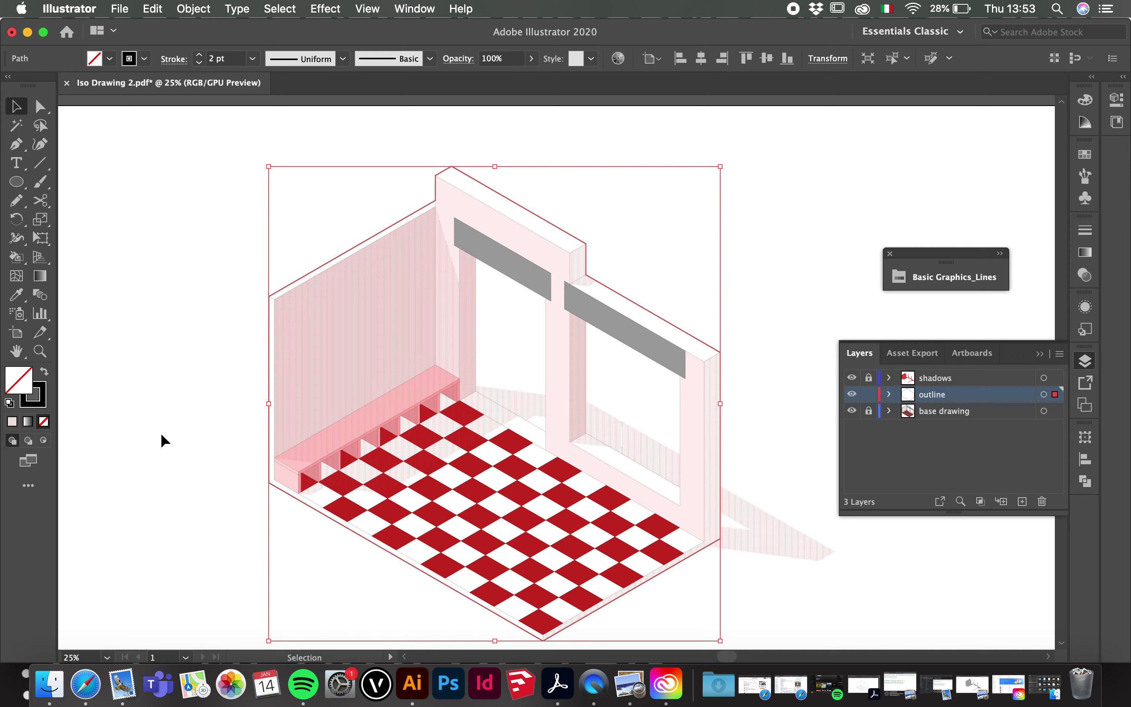
click(41, 400)
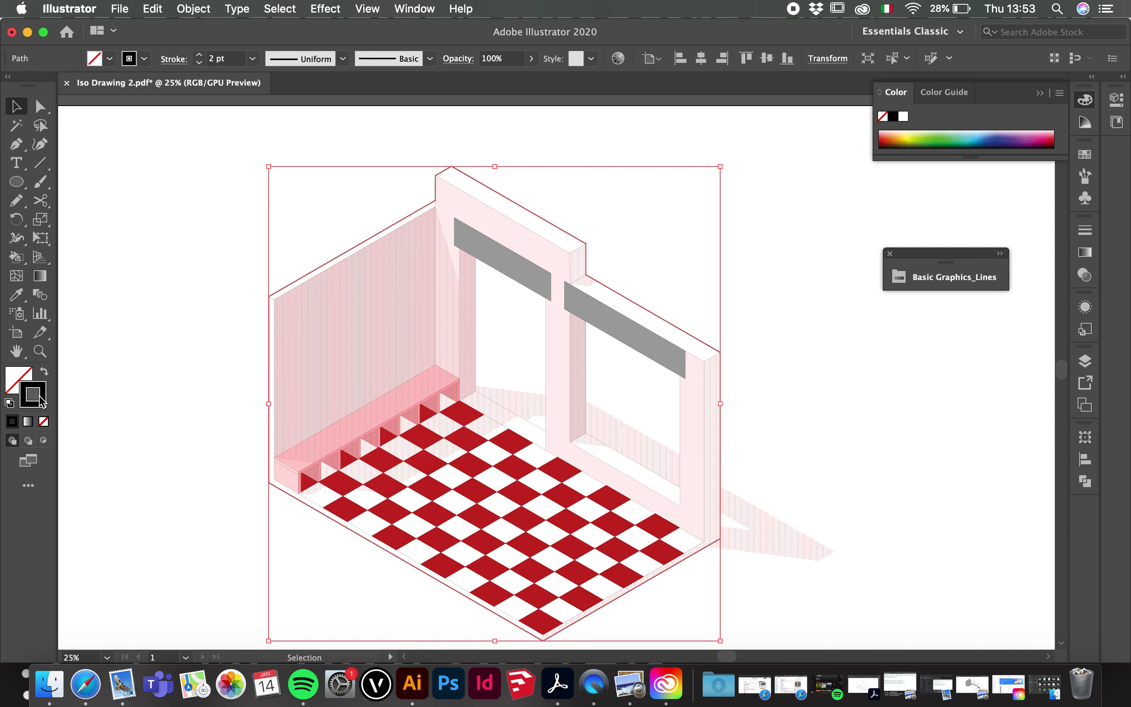
double_click(41, 400)
drag(872, 220, 873, 187)
drag(805, 218, 818, 186)
click(1018, 193)
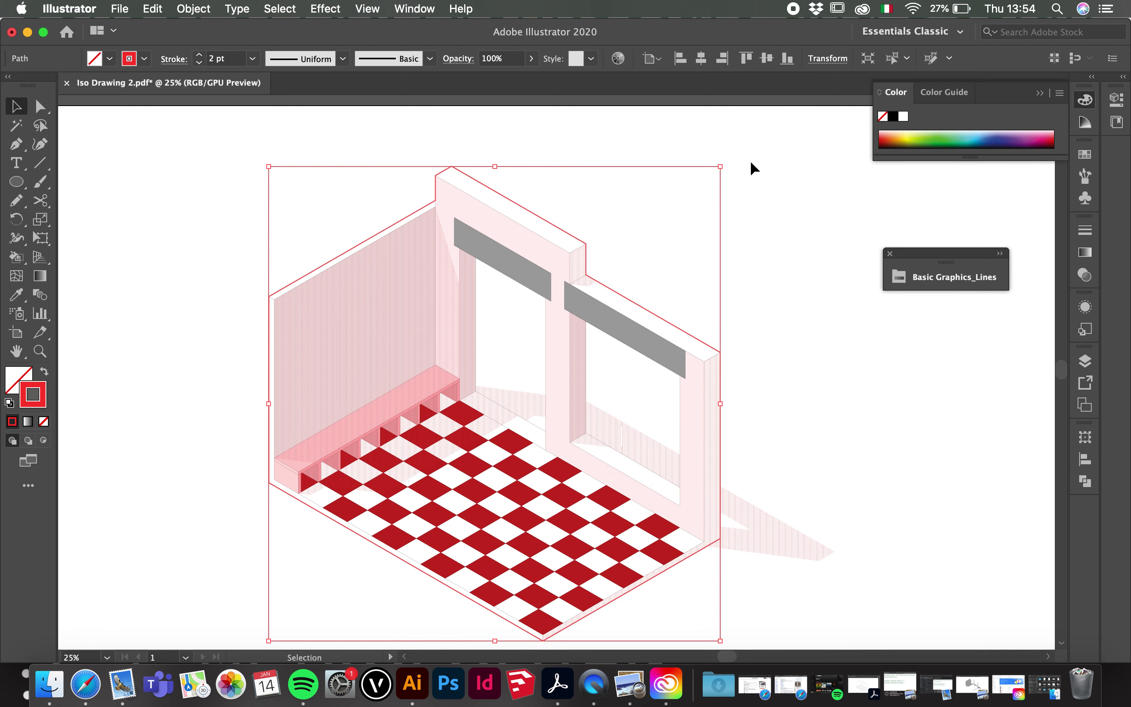
click(751, 163)
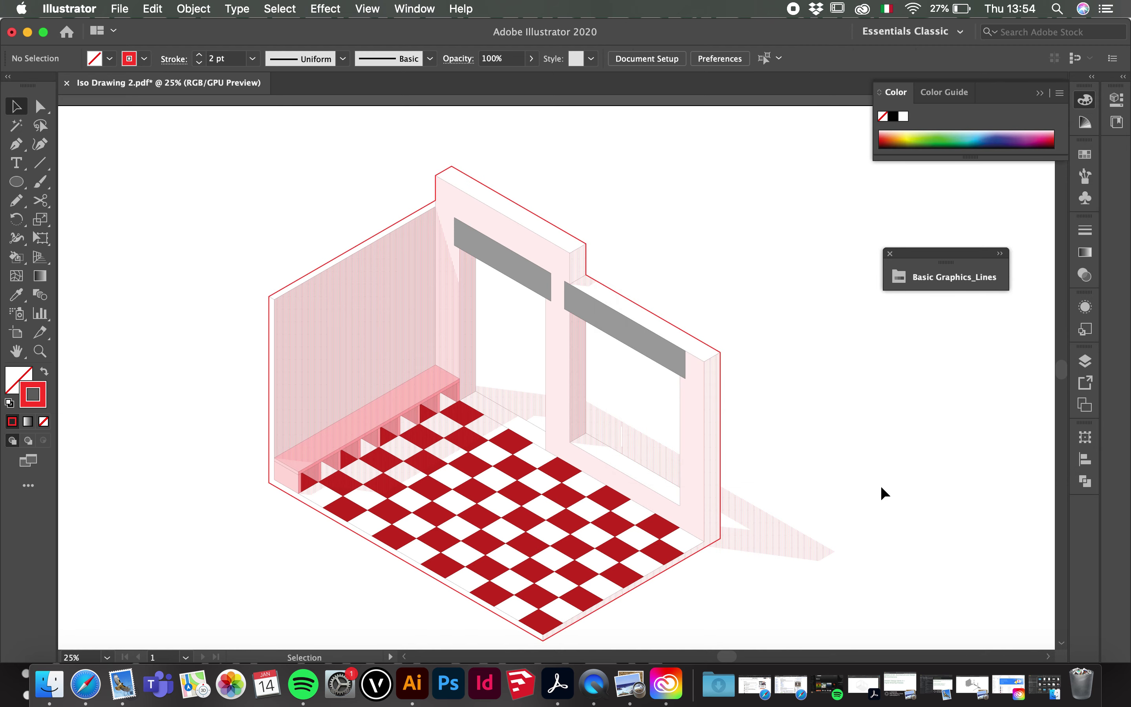
- Undo the outline's stroke colour change
key(super+z)
key(super+z)
key(super+z)
scroll(285, 371, down, 1)
scroll(278, 398, up, 4)
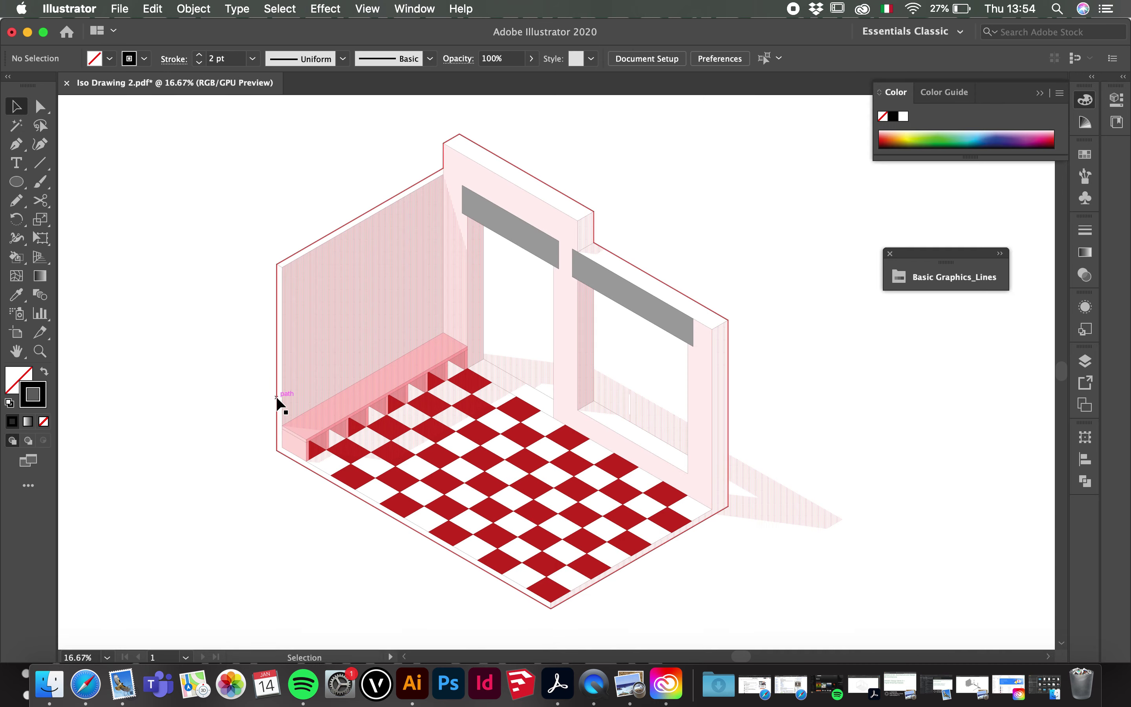
scroll(434, 393, down, 2)
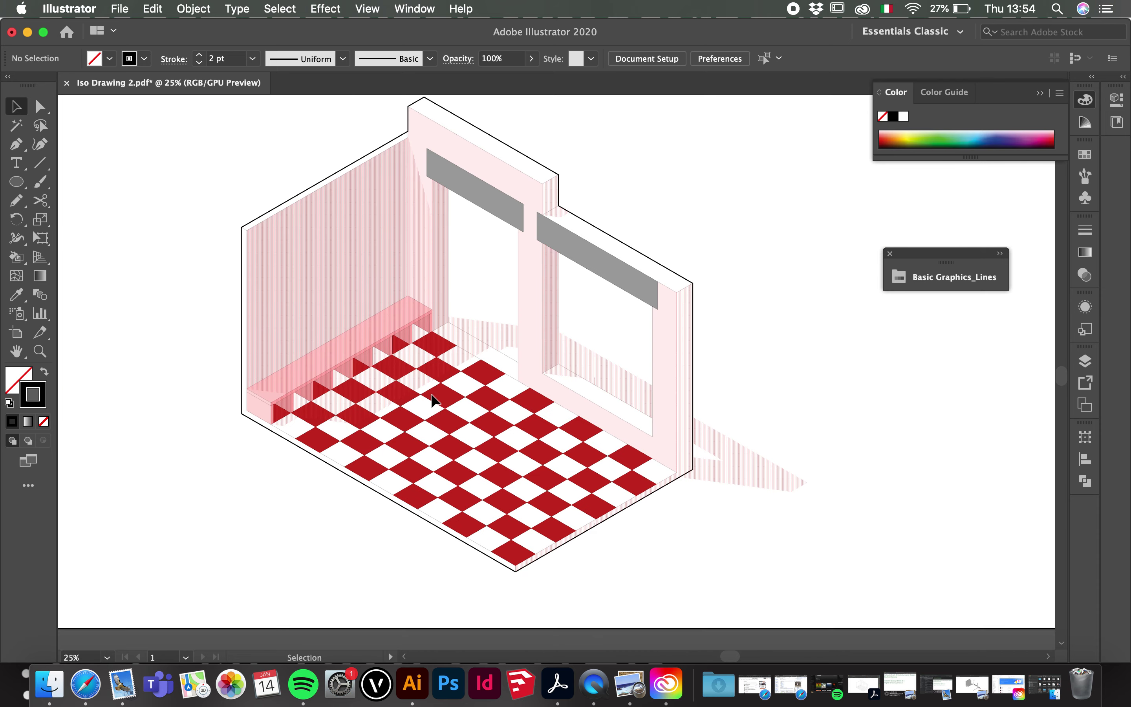
scroll(512, 384, up, 1)
scroll(467, 318, down, 1)
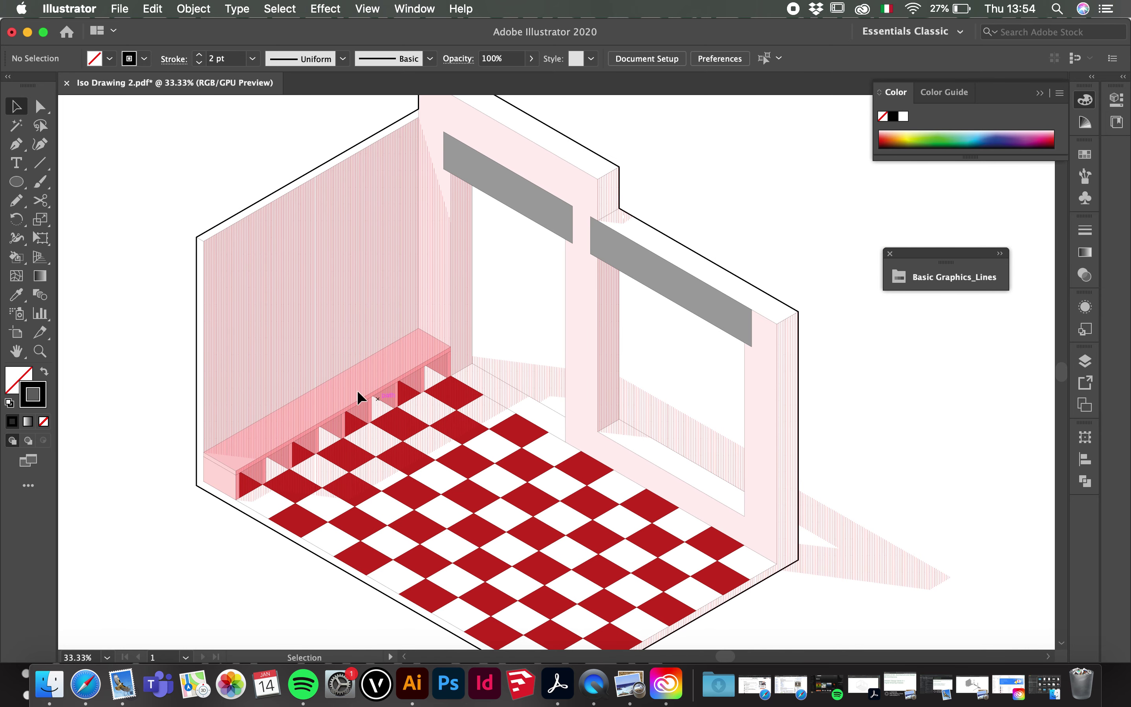
- Examine the whole room drawing and its details, checking the red hatched shadows, pink fills and black outline
scroll(362, 393, down, 1)
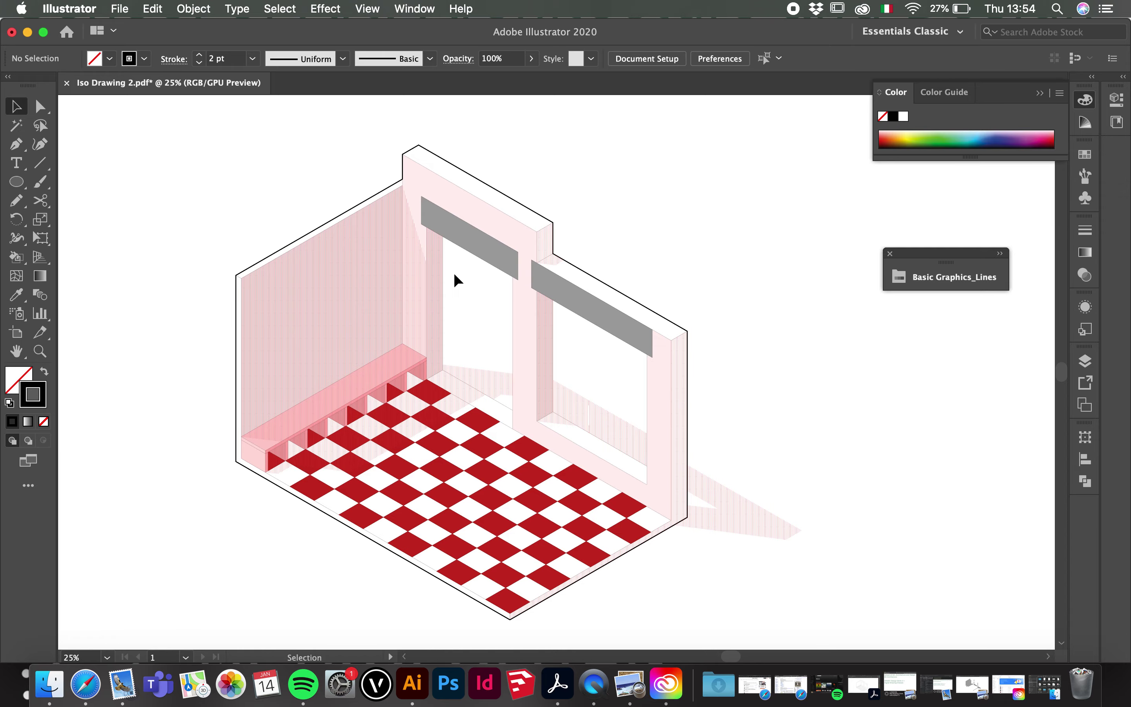
scroll(455, 278, up, 2)
scroll(455, 278, down, 3)
scroll(456, 279, down, 1)
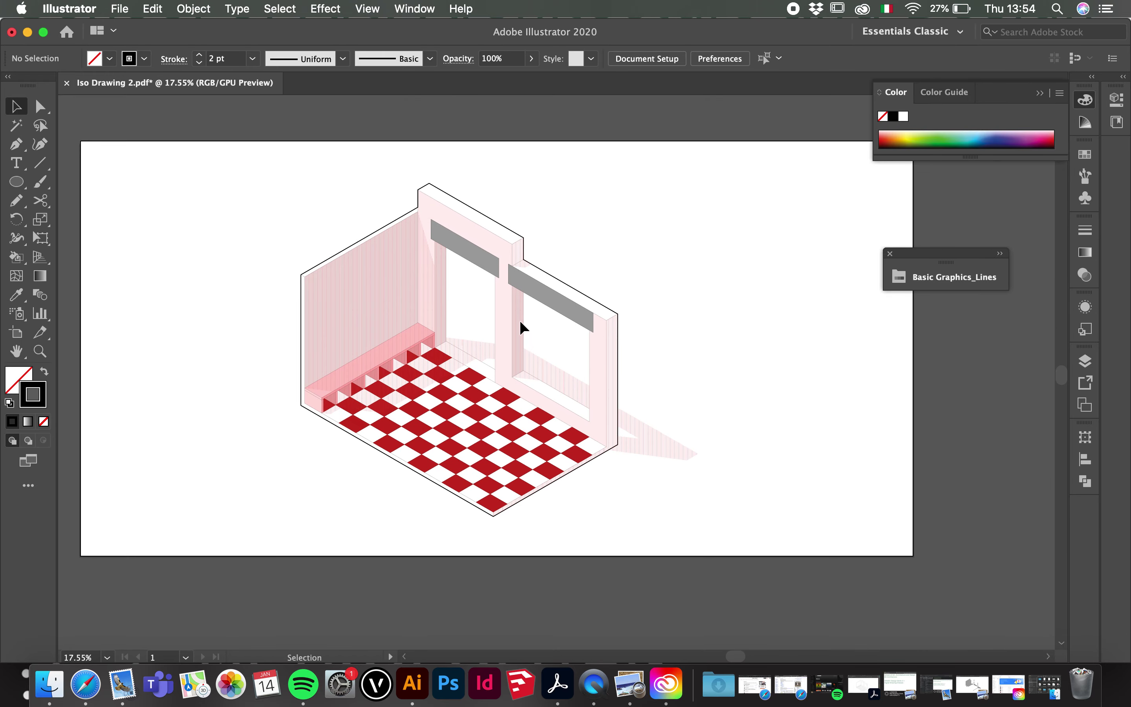
scroll(574, 367, up, 8)
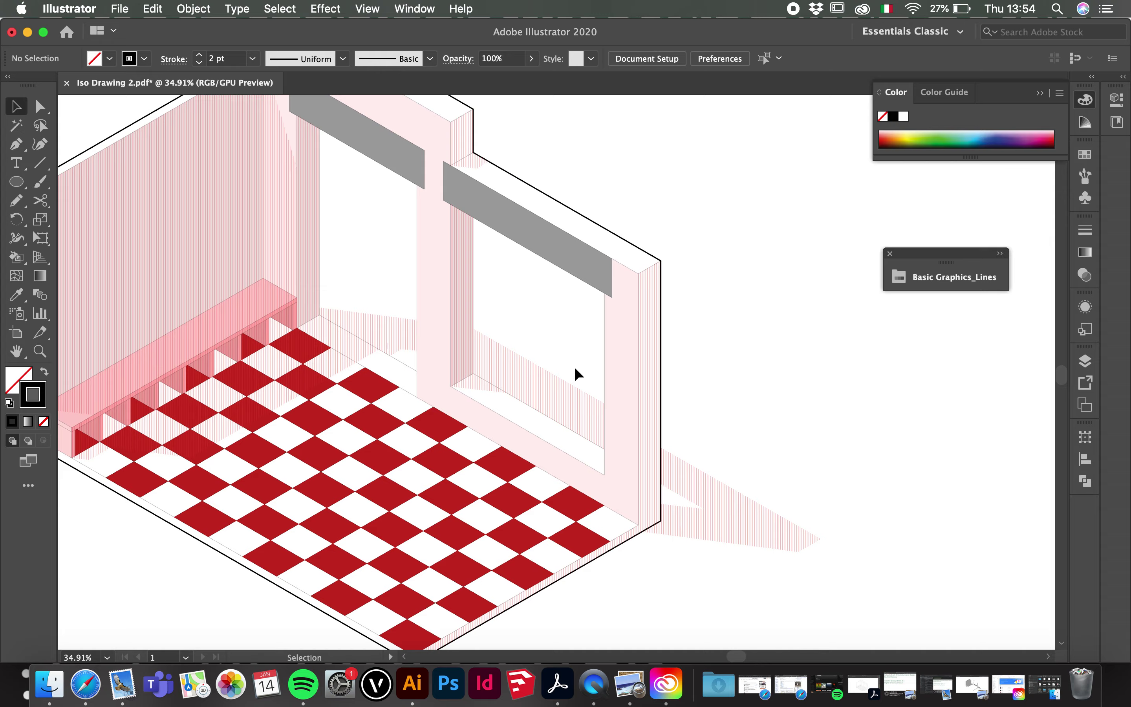
scroll(575, 368, down, 3)
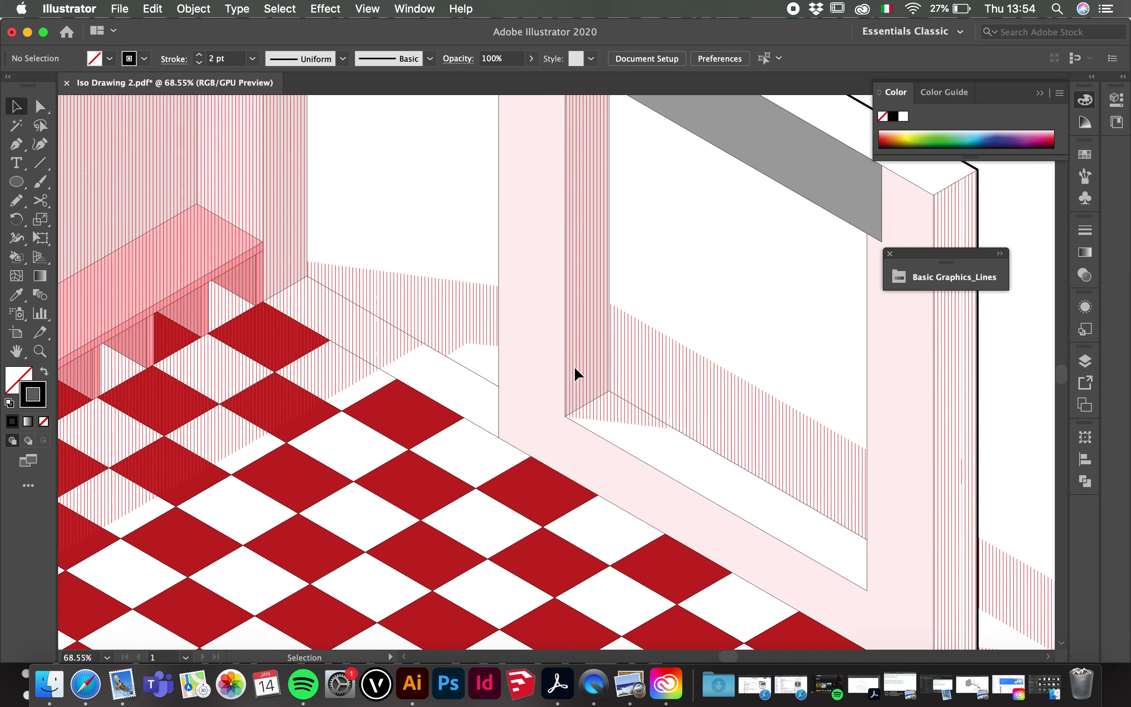
scroll(575, 368, down, 3)
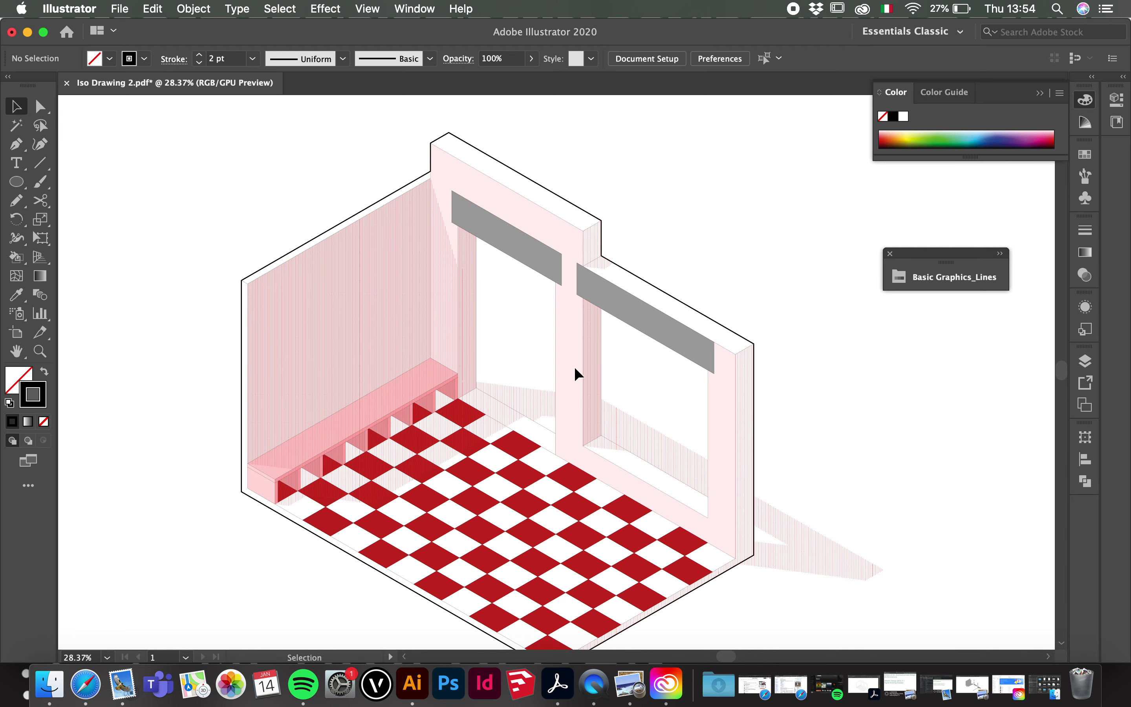
scroll(575, 367, down, 2)
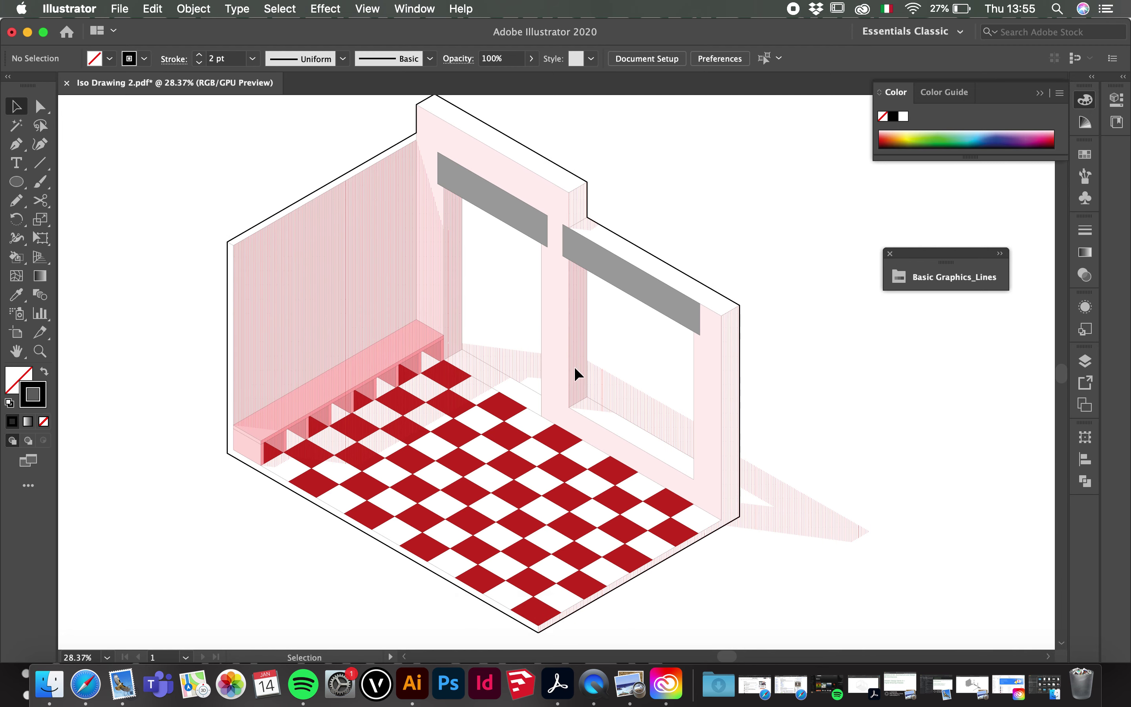
scroll(596, 309, up, 3)
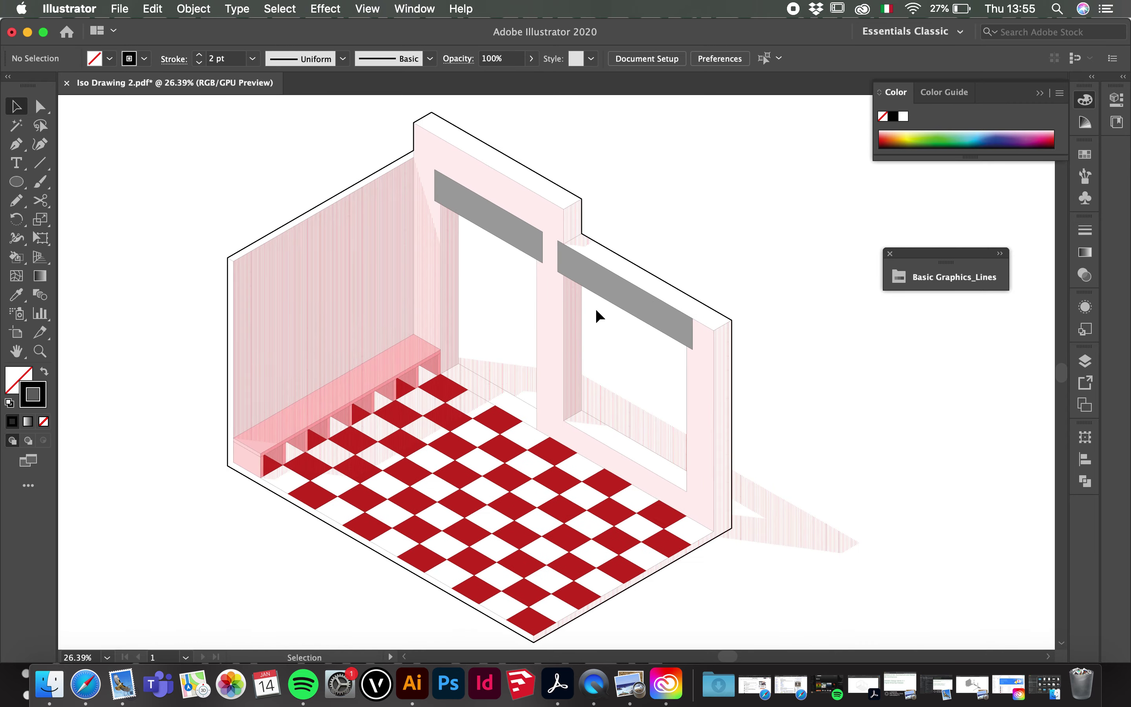
scroll(403, 325, down, 2)
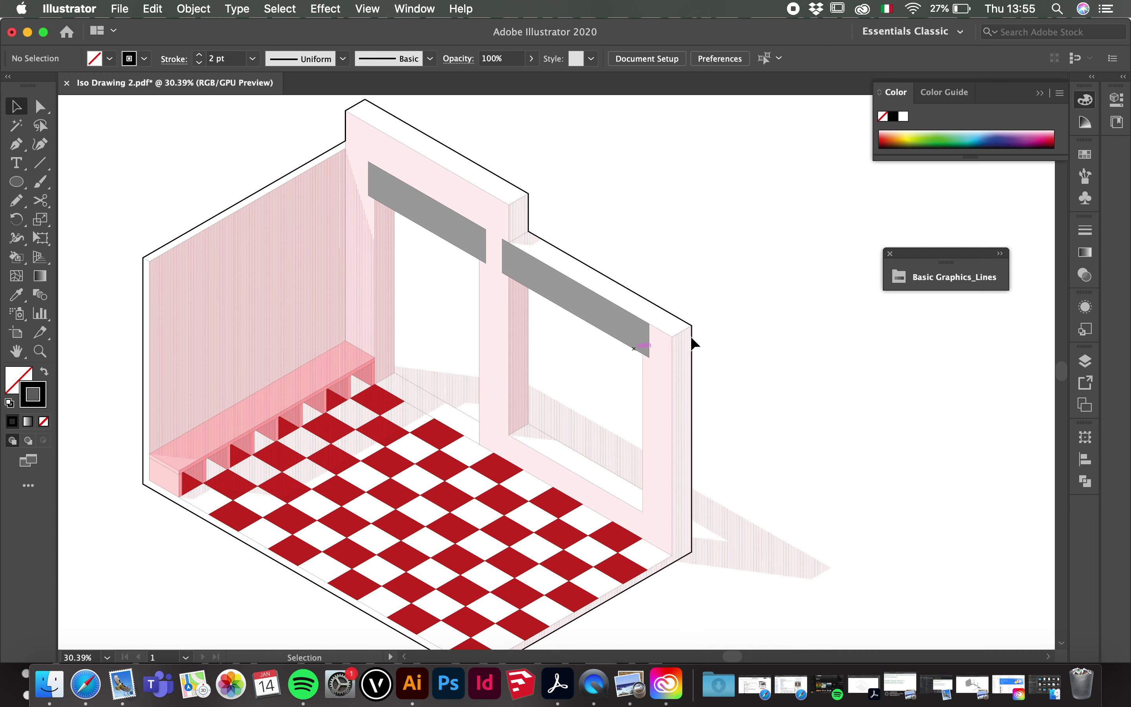
- Lock the outline layer and unlock the base drawing layer, making it the active layer
click(1085, 362)
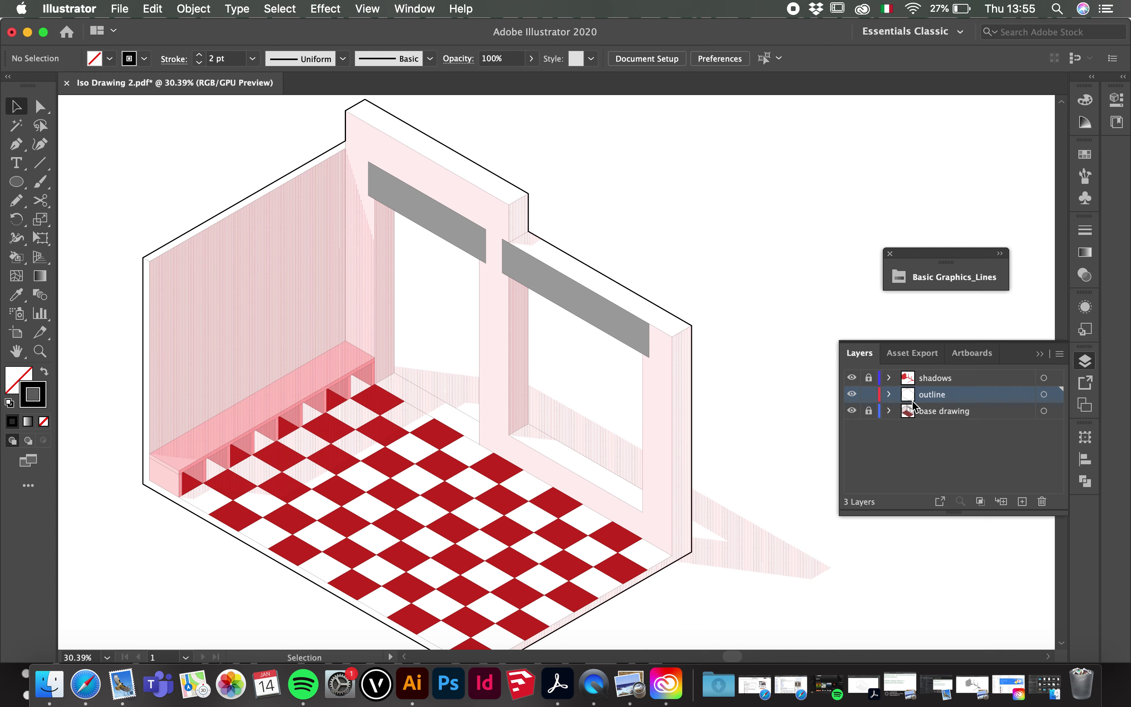
click(869, 394)
click(869, 412)
click(949, 412)
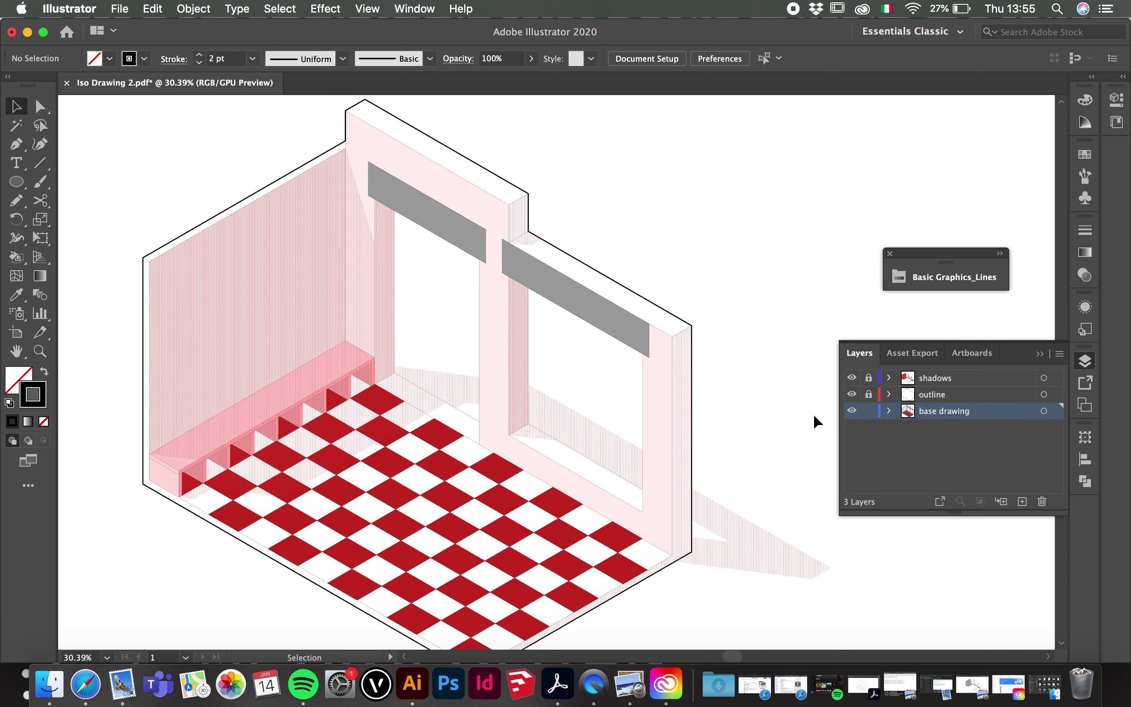
- Expand the base drawing's Live Paint object into ordinary paths and deselect it
scroll(694, 308, down, 1)
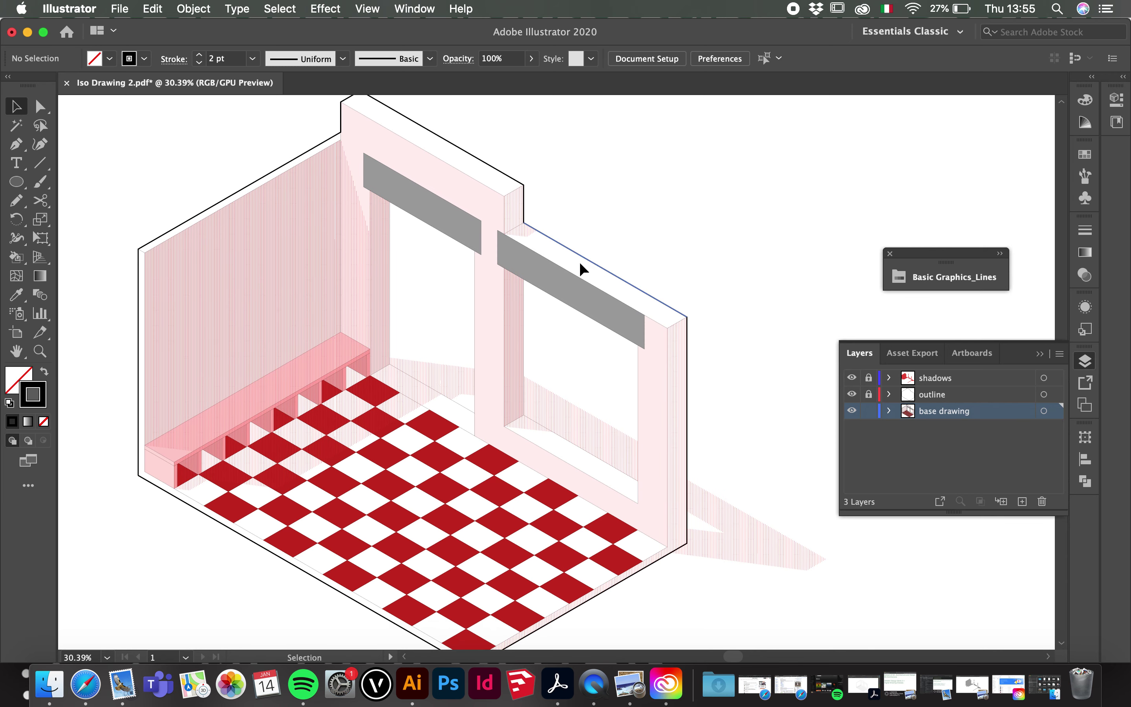
scroll(575, 255, down, 1)
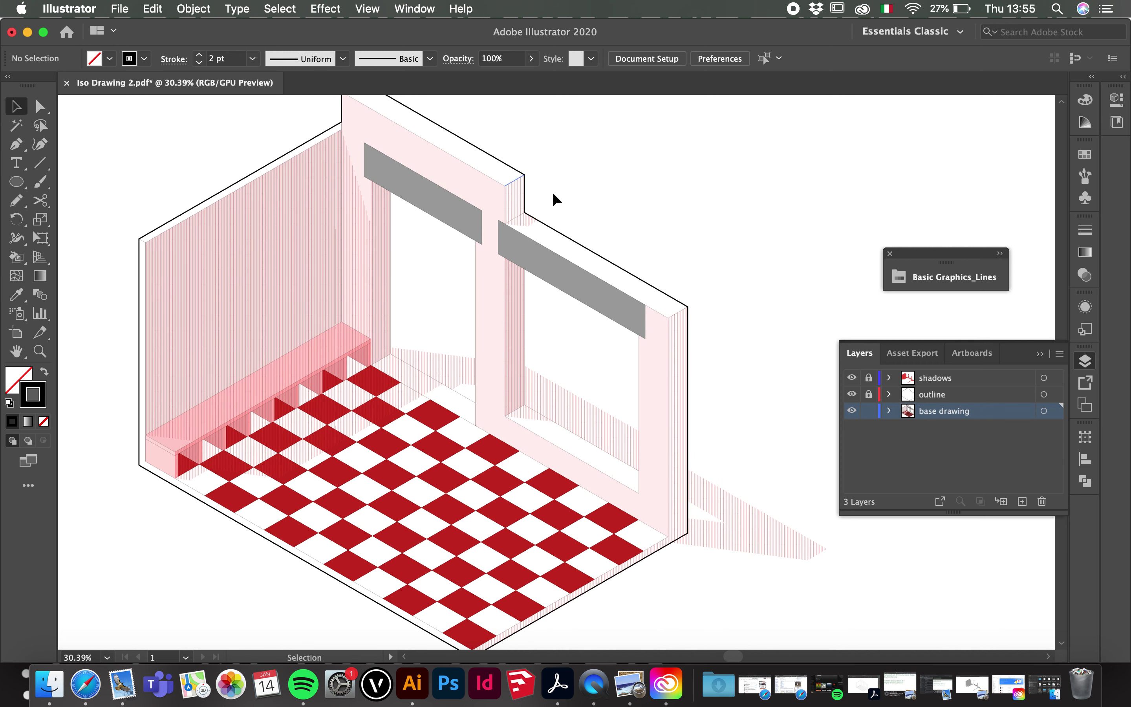
click(554, 276)
scroll(428, 279, down, 2)
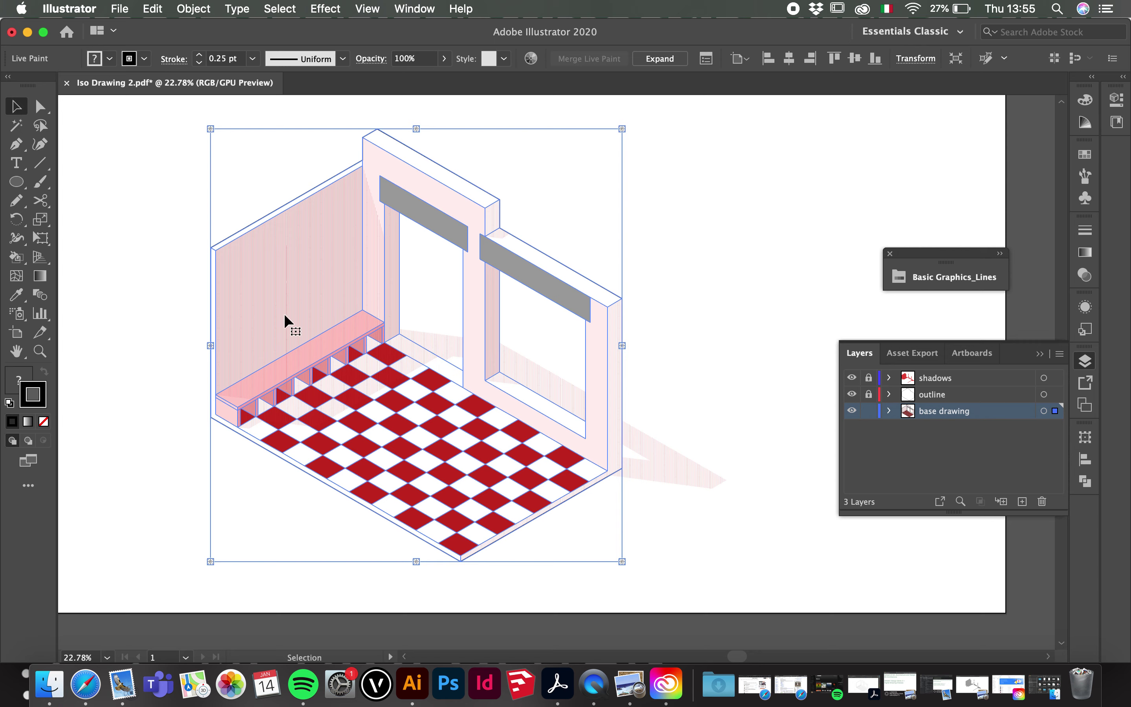
click(660, 59)
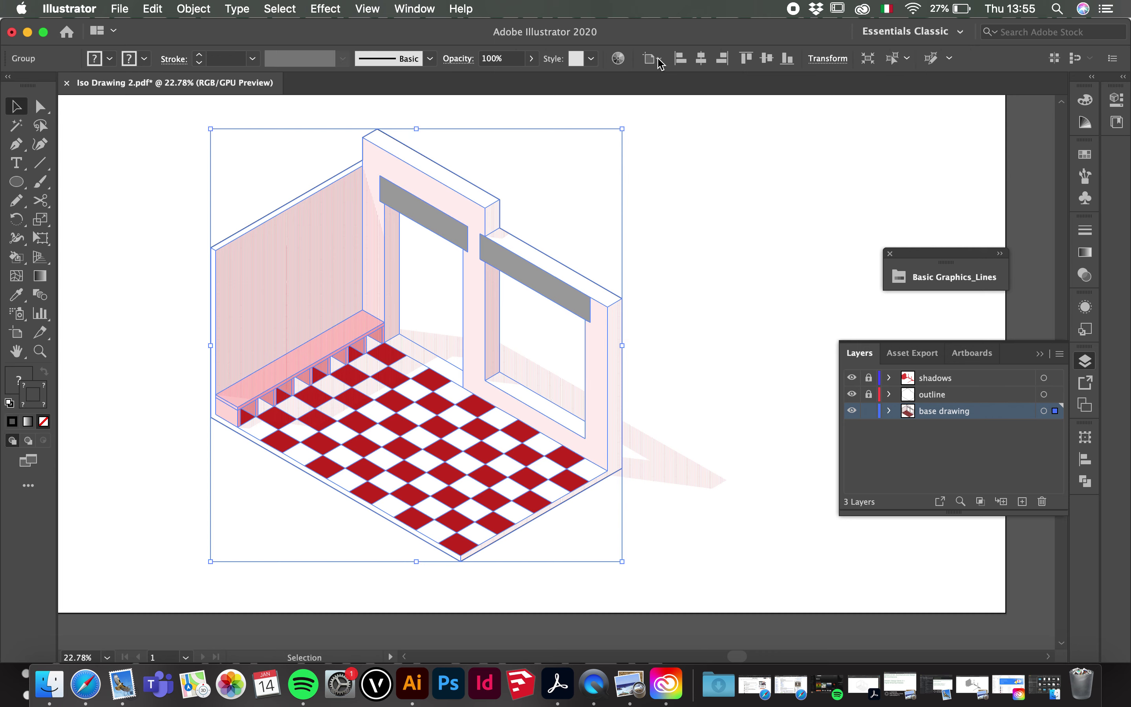
click(720, 189)
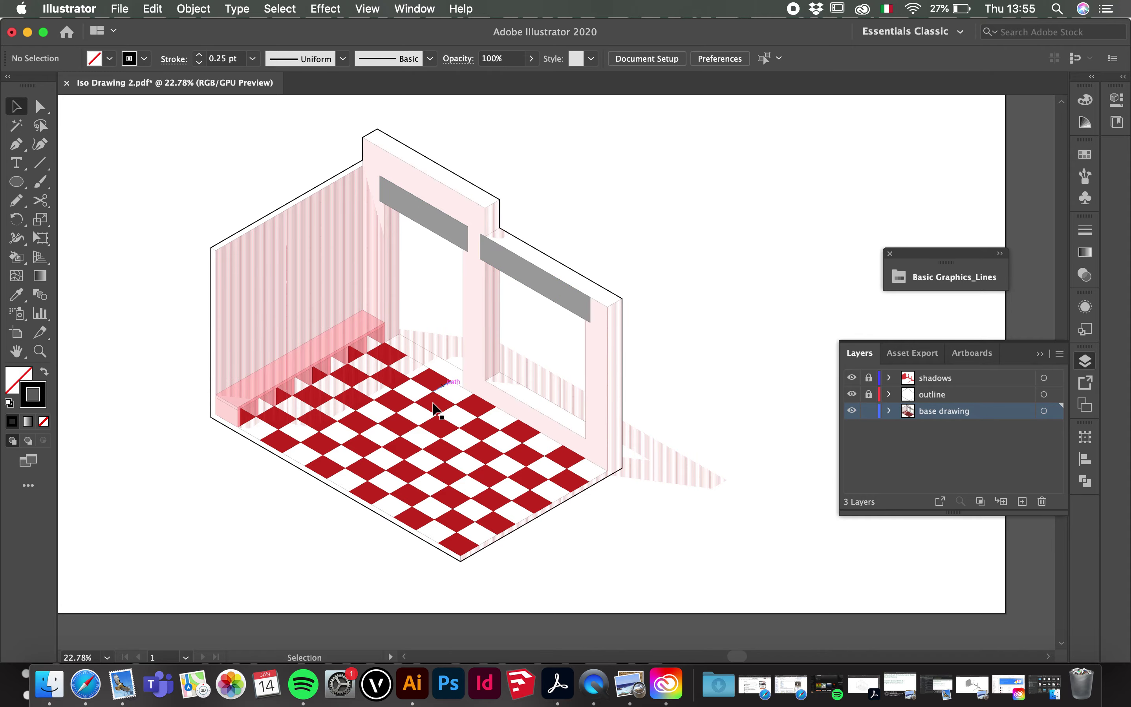
- Check with the Selection and Direct Selection tools whether single red floor tiles can be picked out of the expanded drawing
scroll(437, 407, up, 4)
scroll(433, 405, up, 4)
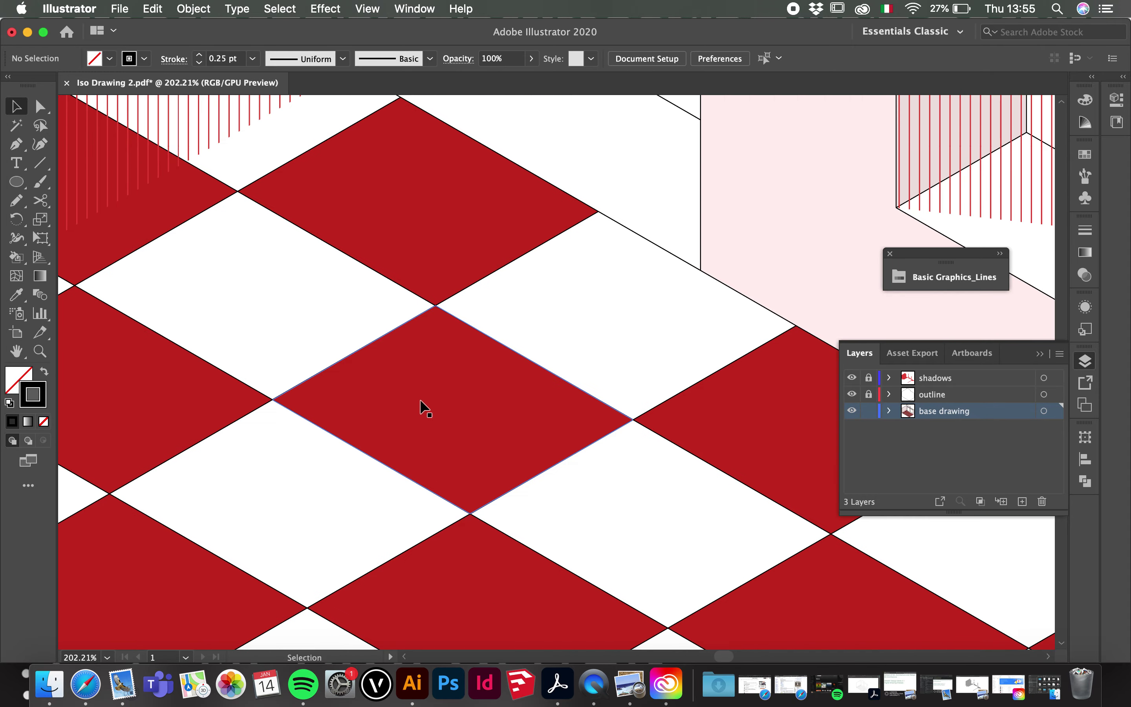
scroll(423, 447, down, 4)
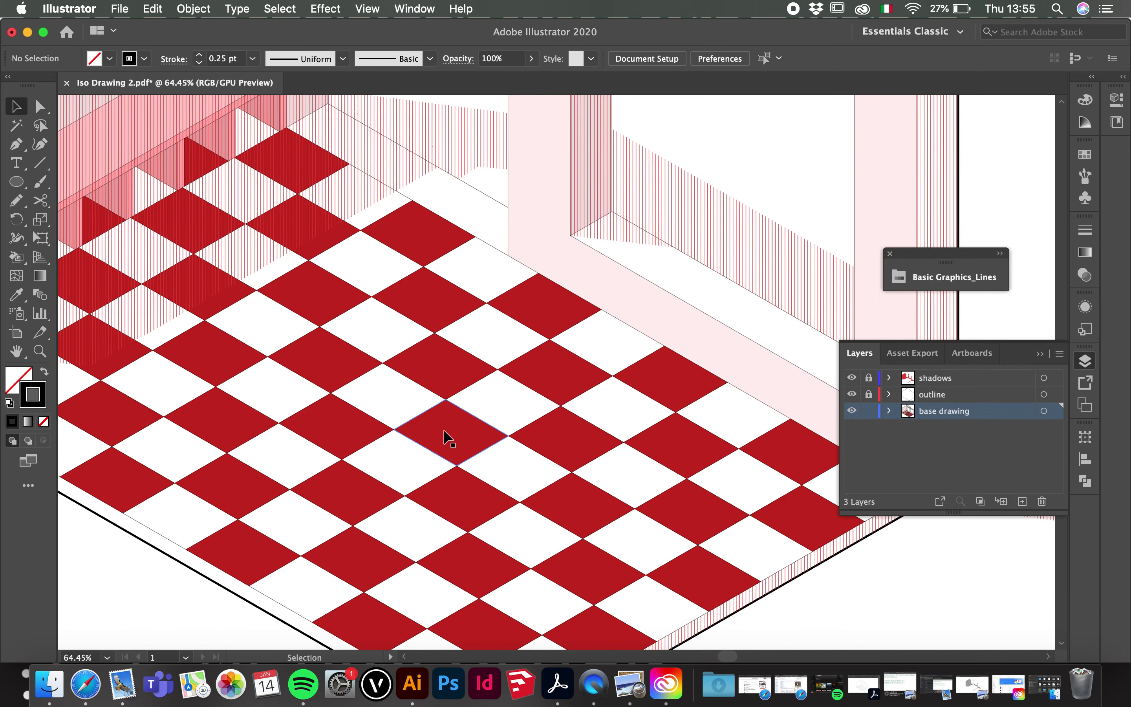
click(445, 433)
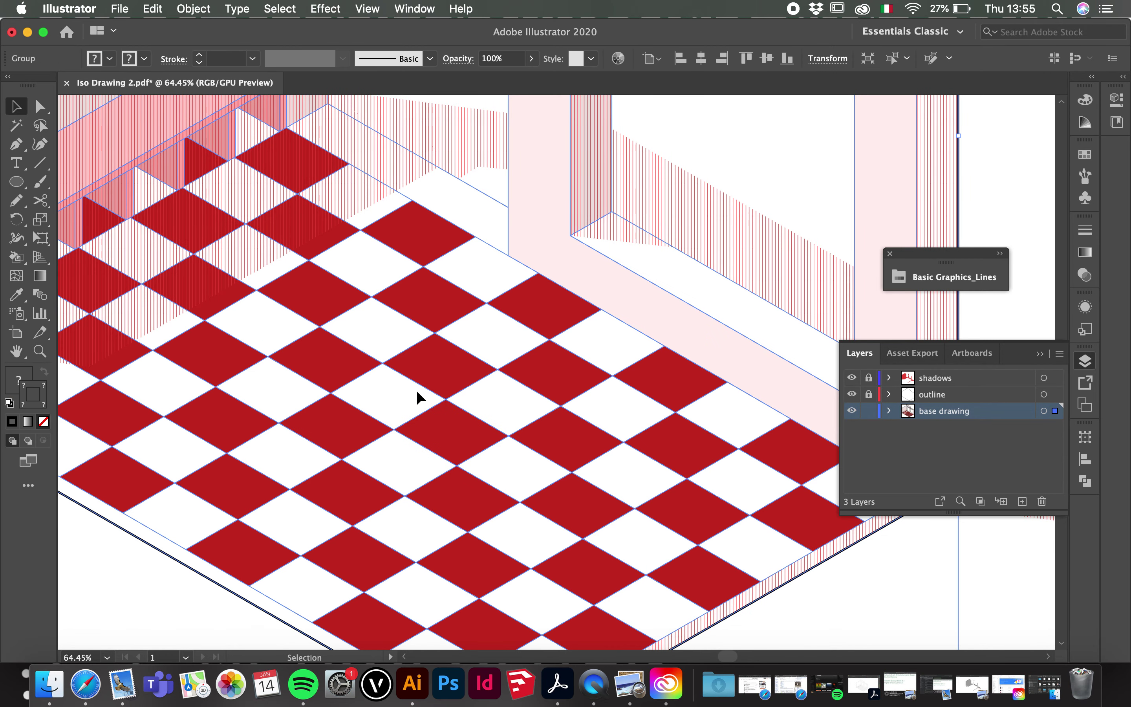
key(a)
click(130, 613)
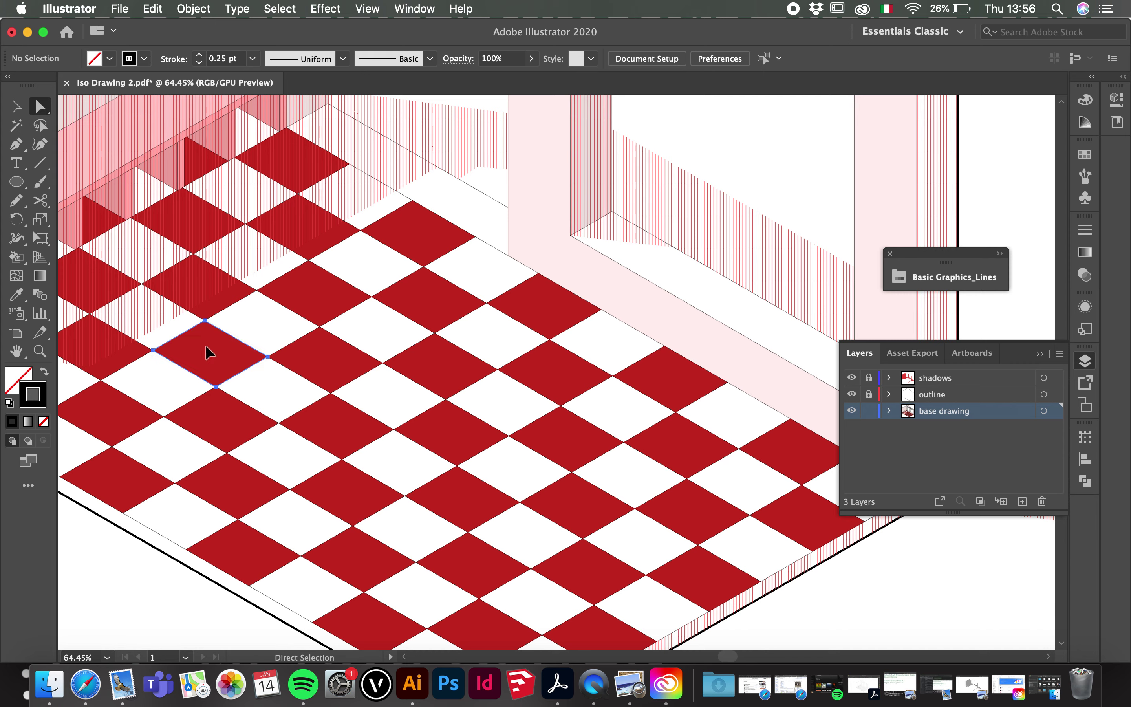
click(335, 349)
drag(336, 363, 571, 435)
drag(564, 382, 668, 378)
scroll(435, 425, down, 5)
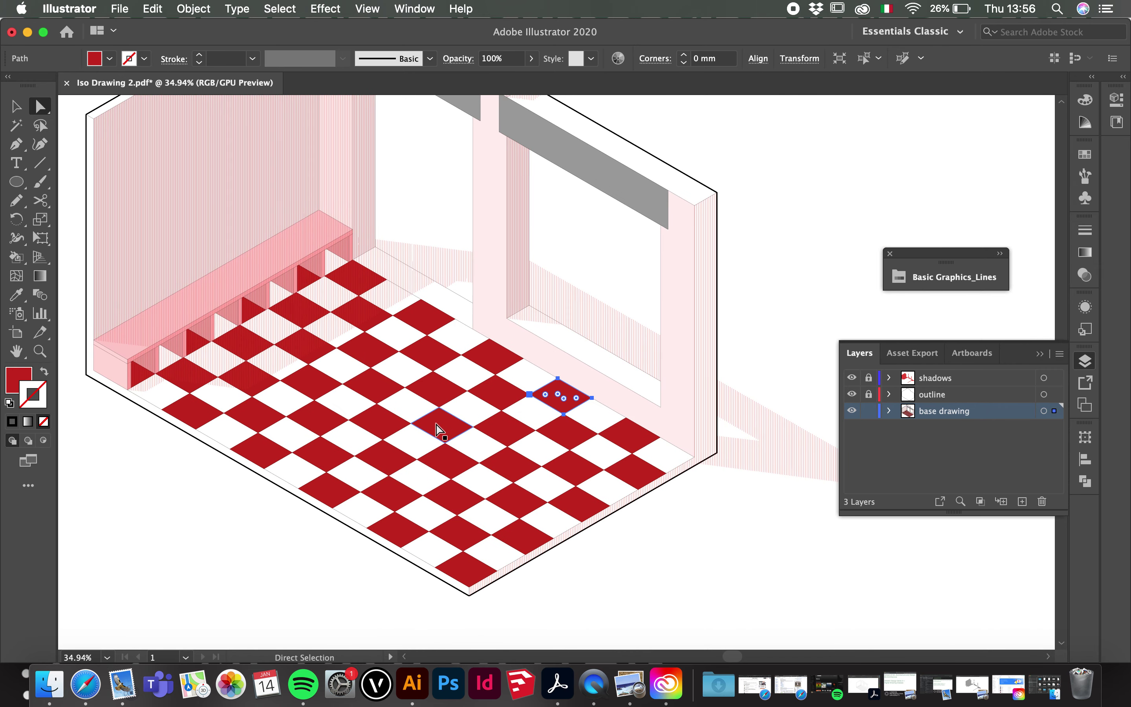
- Select both grey panels above the window openings by selecting one and matching objects with the same attributes
scroll(440, 429, up, 3)
click(360, 202)
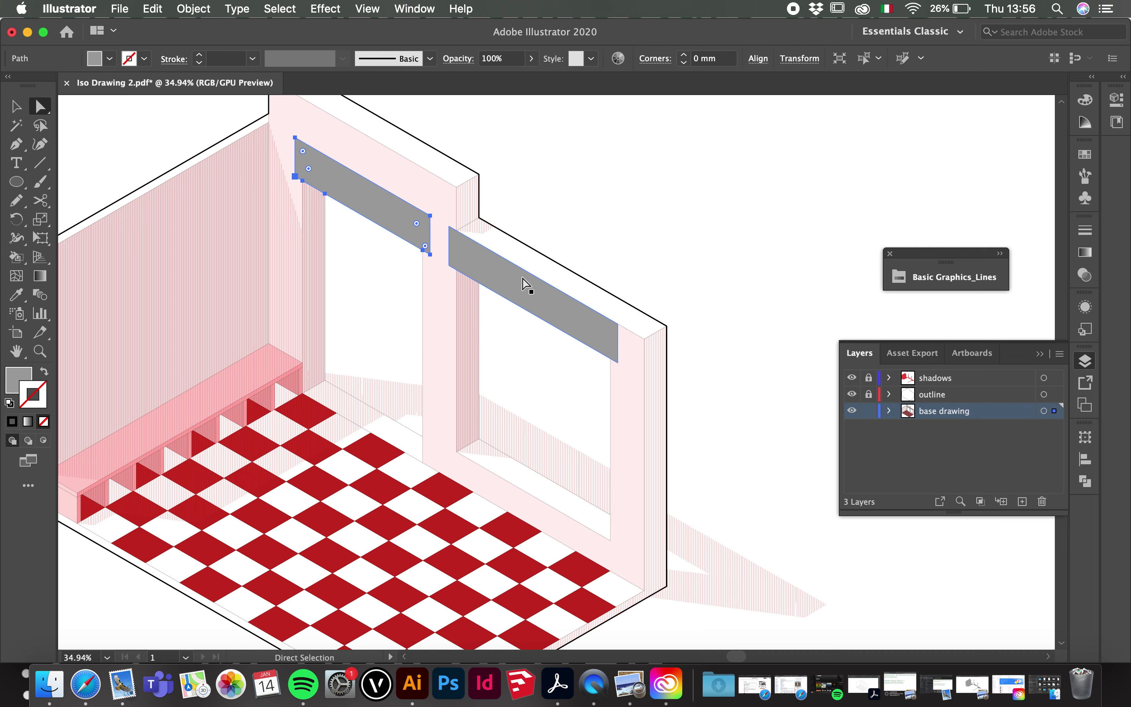
shift+click(563, 310)
click(644, 240)
click(538, 298)
click(280, 9)
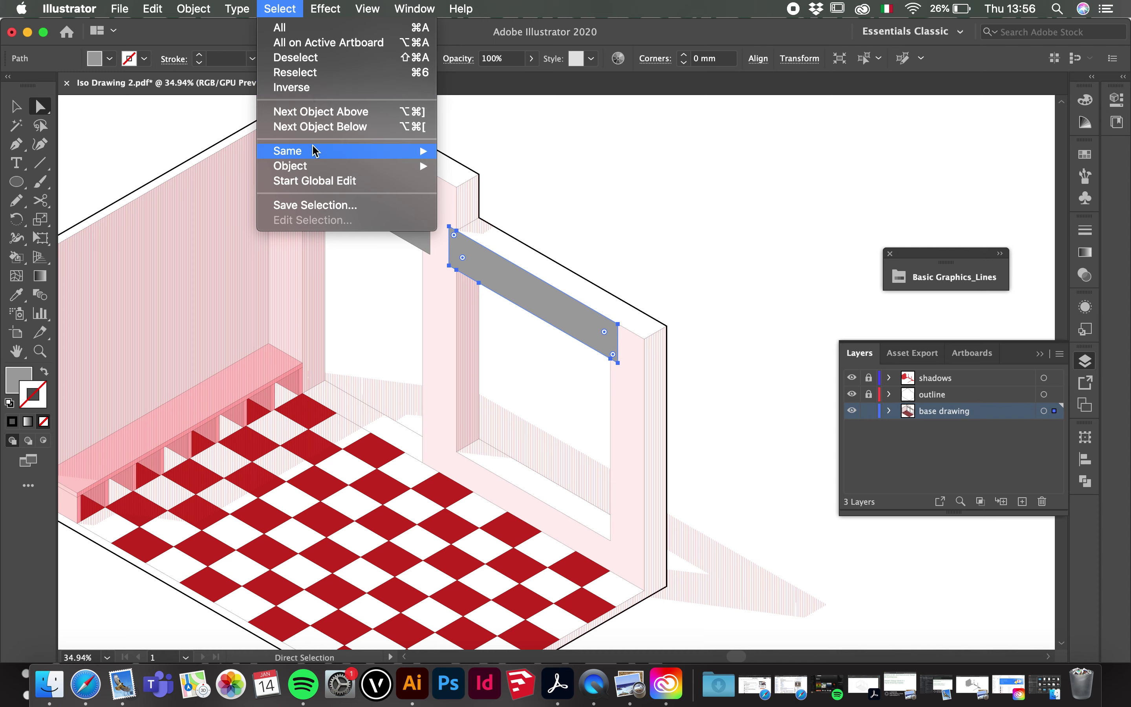
mouse_move(316, 150)
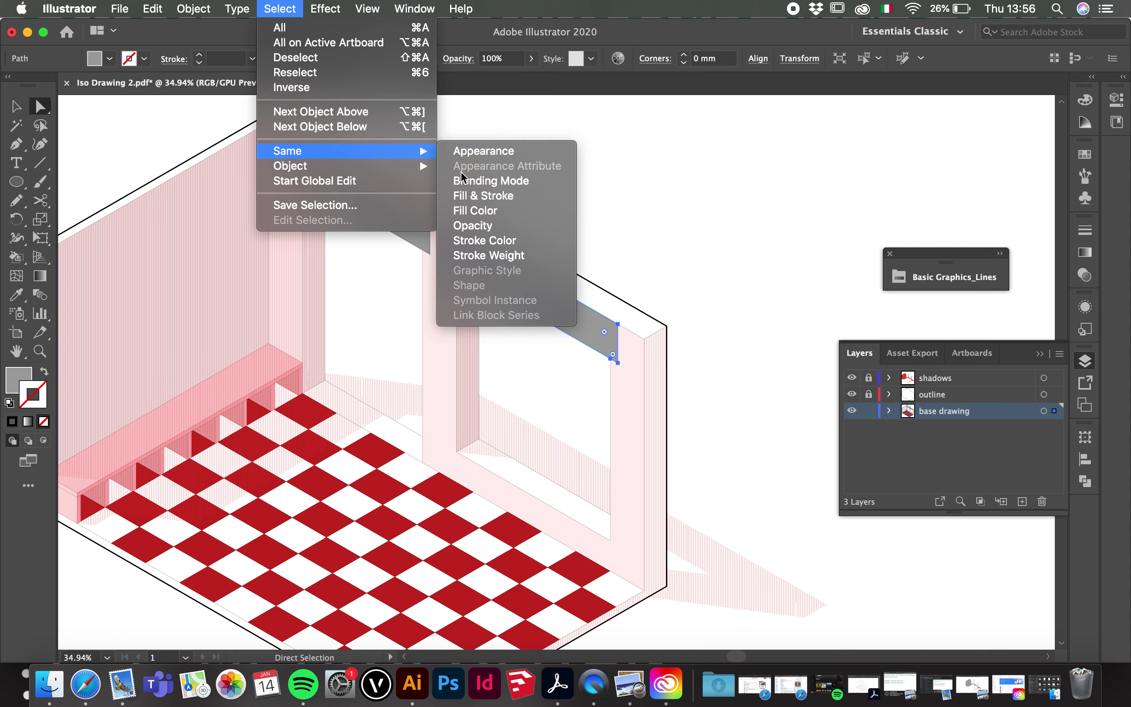
- Make the fill active for the selected panels and open the Basic Graphics_Textures pattern swatch library
click(18, 381)
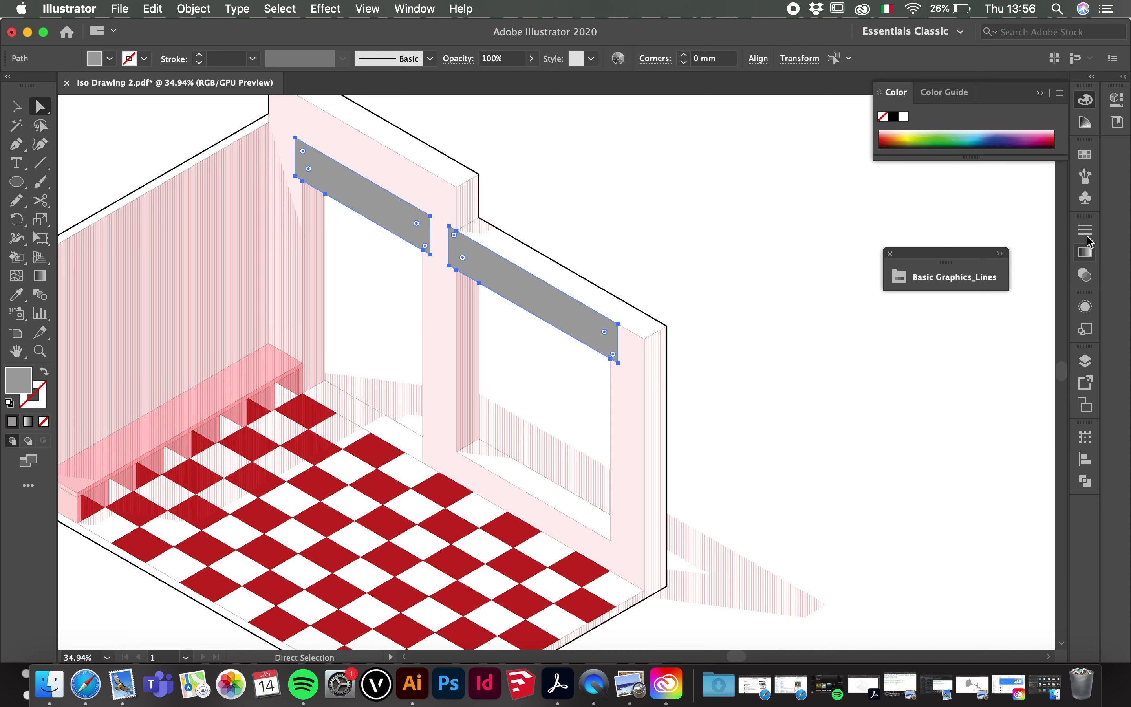
click(1087, 156)
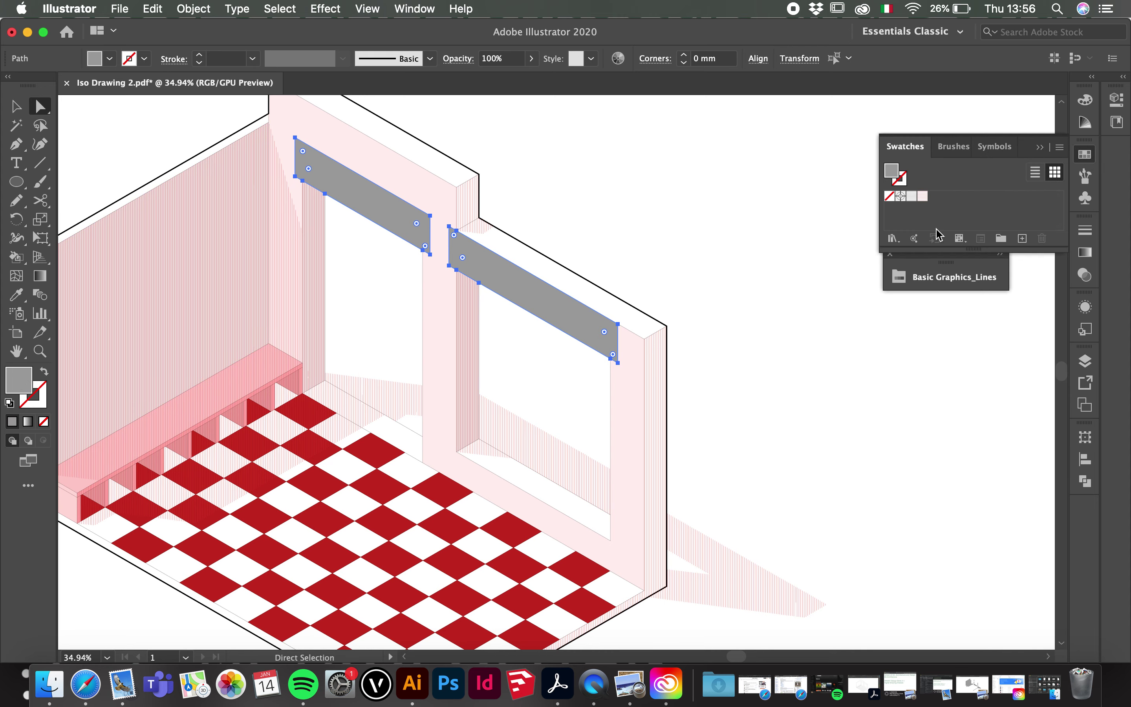
click(893, 238)
mouse_move(956, 478)
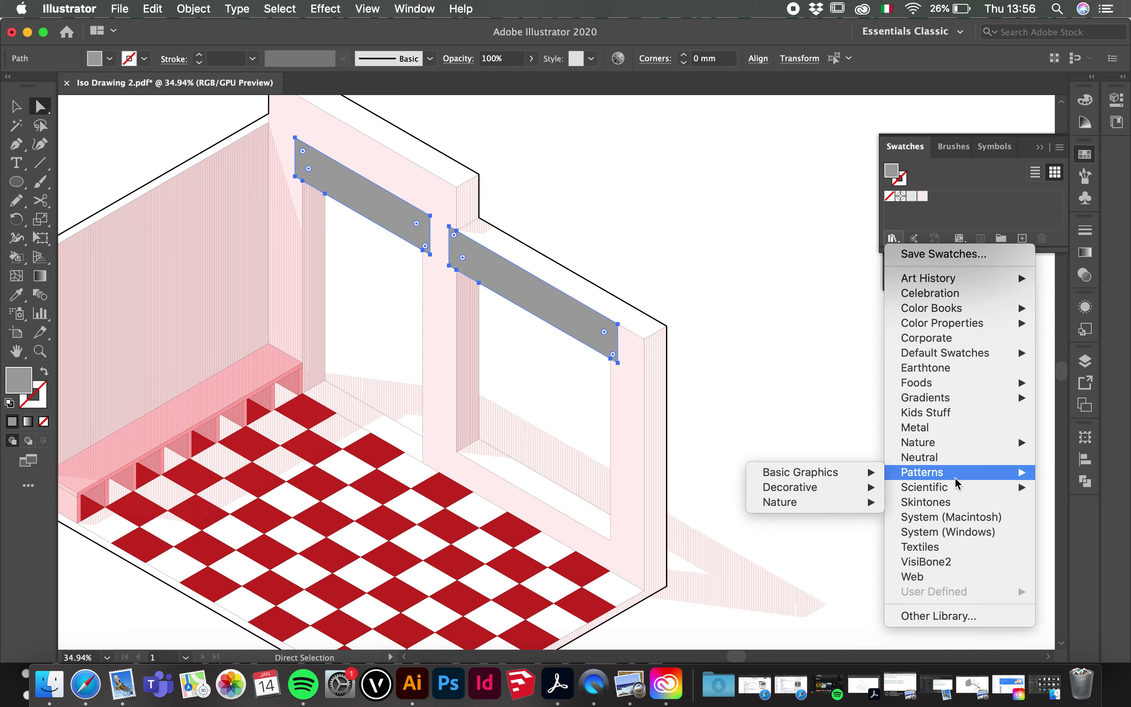
mouse_move(852, 478)
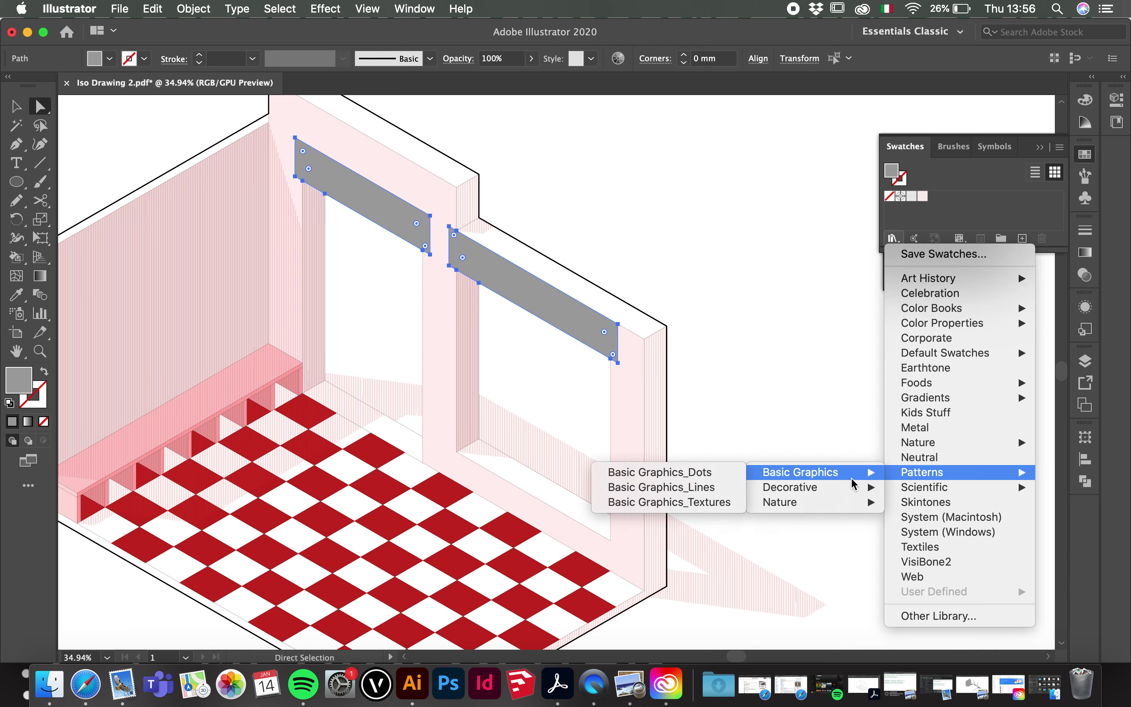
click(687, 505)
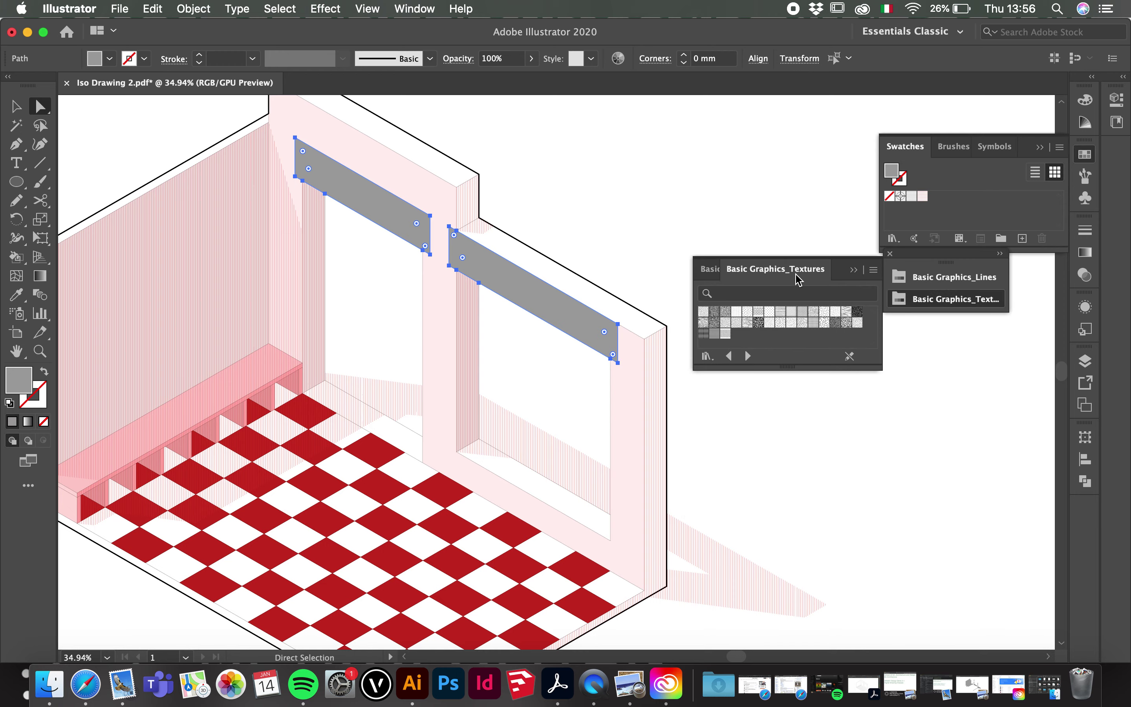
- Try several Basic Graphics_Textures patterns as the fill of both selected panels above the windows, including short dashes, fine dots, diagonal hatching and squiggles
click(705, 312)
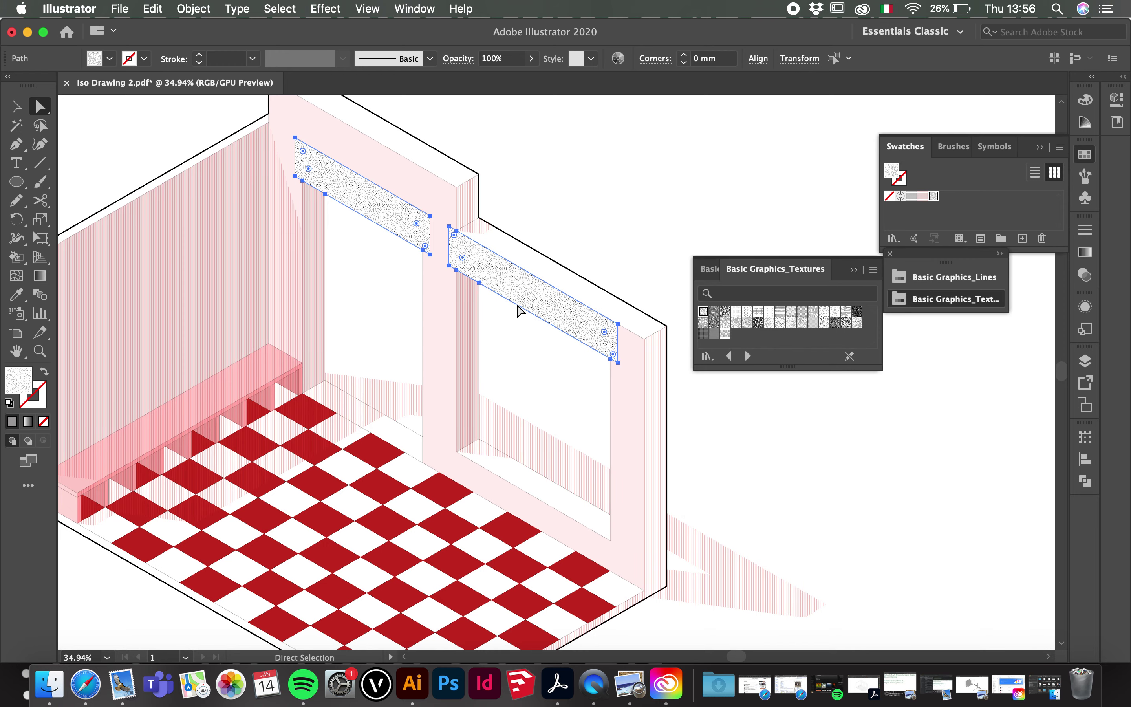
scroll(520, 311, up, 6)
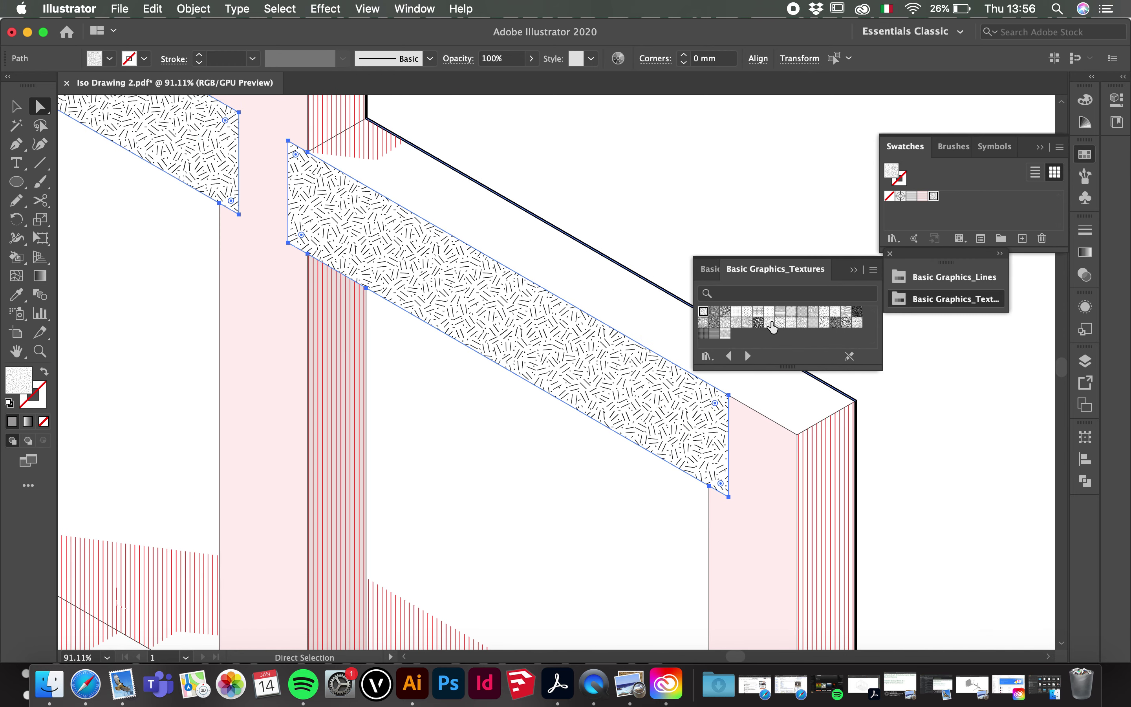
click(781, 323)
click(792, 322)
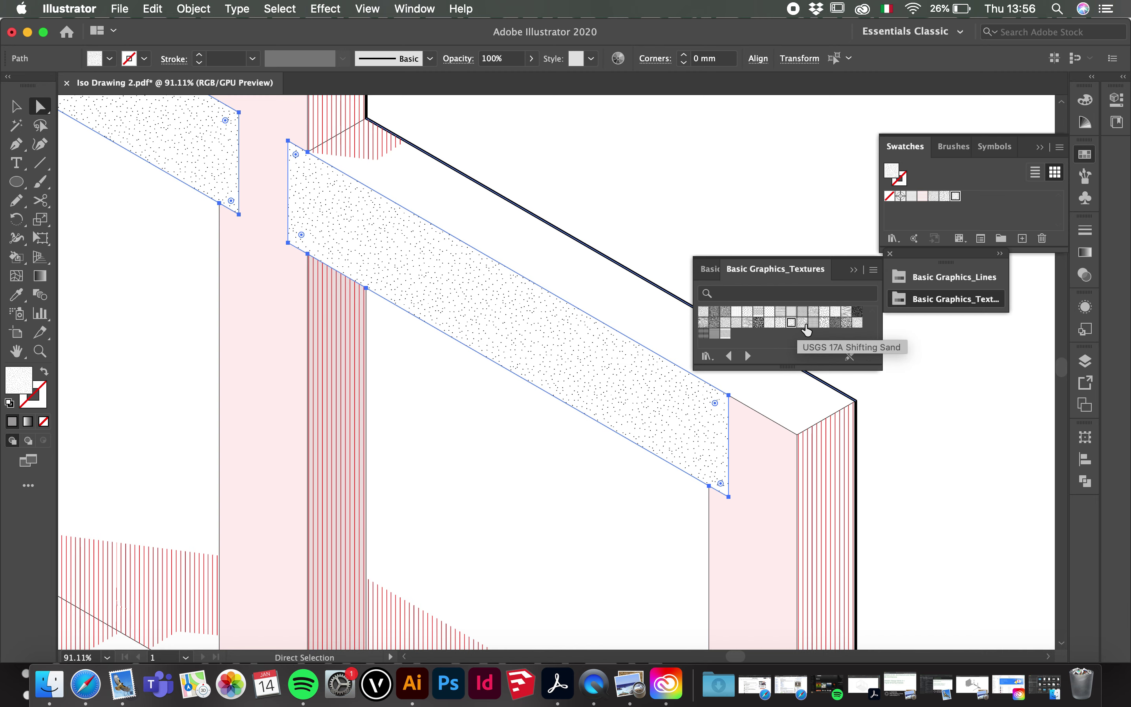
click(825, 322)
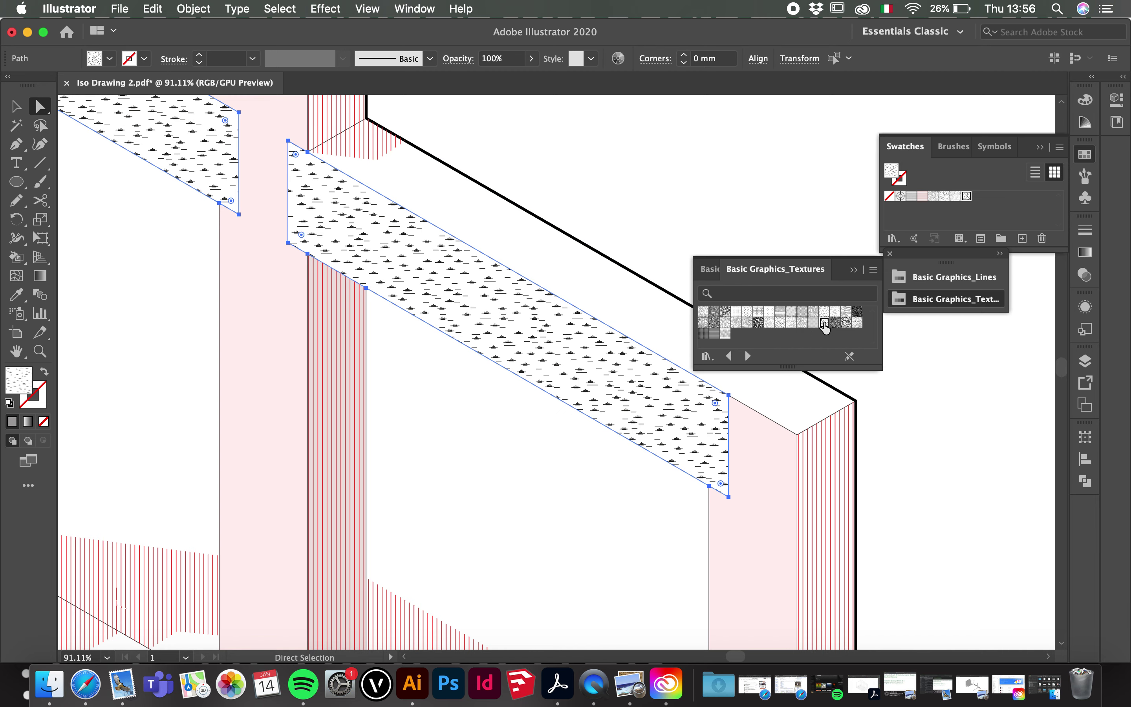
click(792, 324)
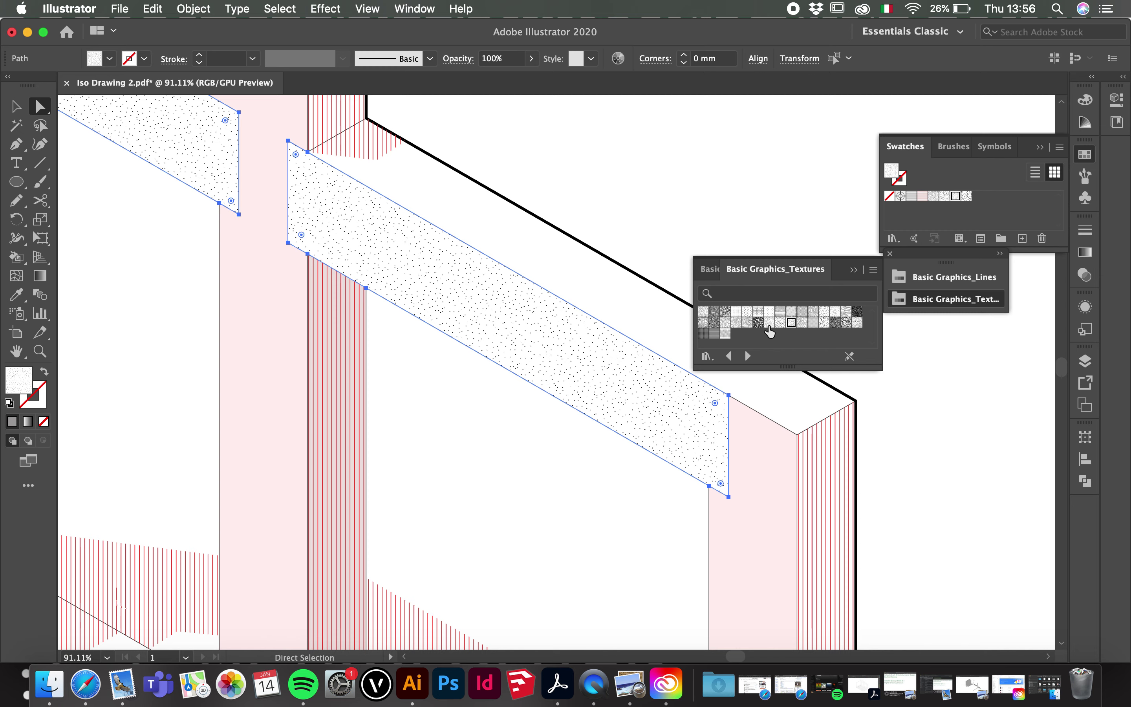
click(727, 334)
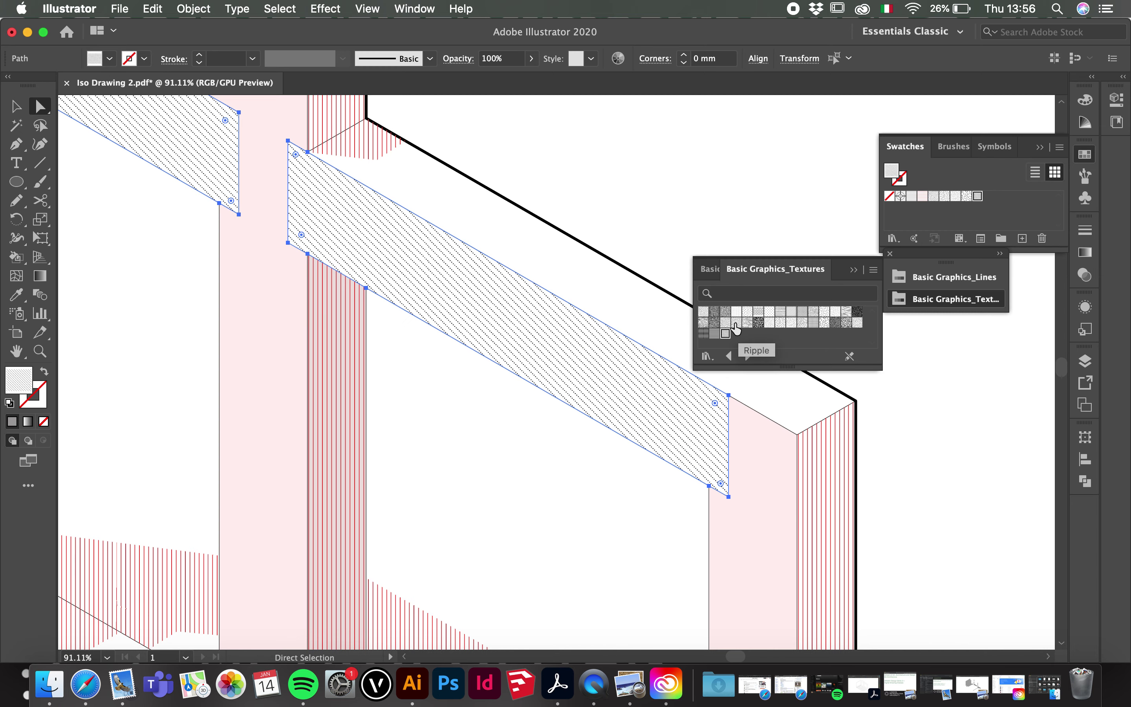
click(736, 323)
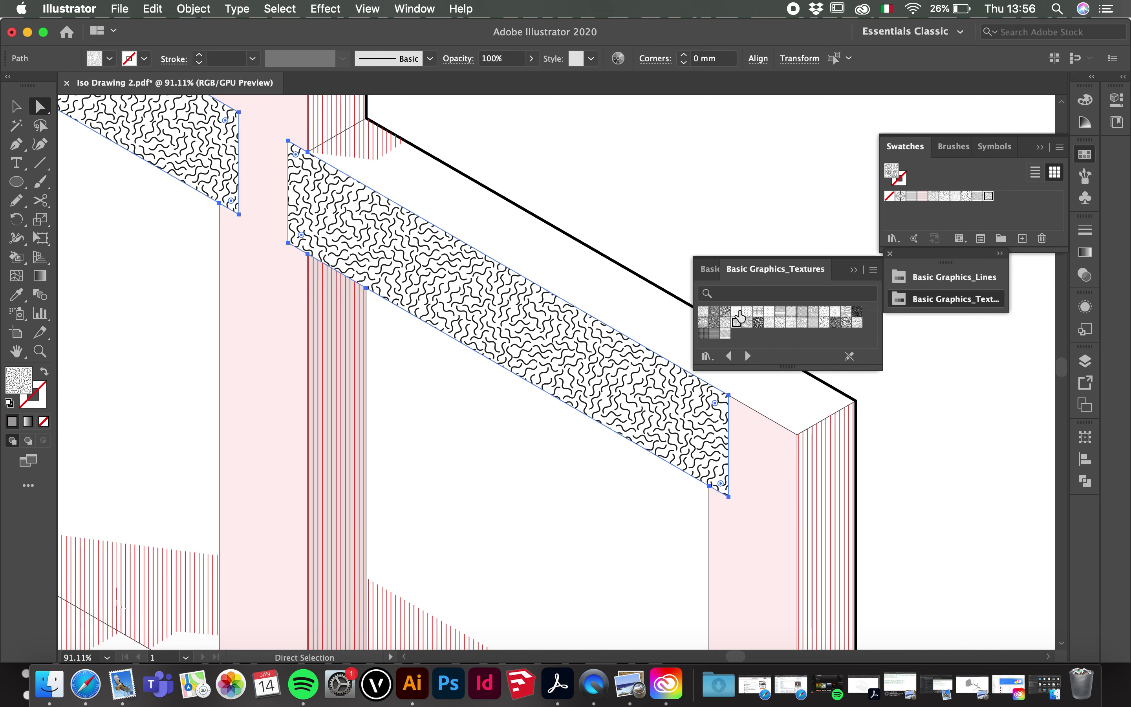
click(737, 312)
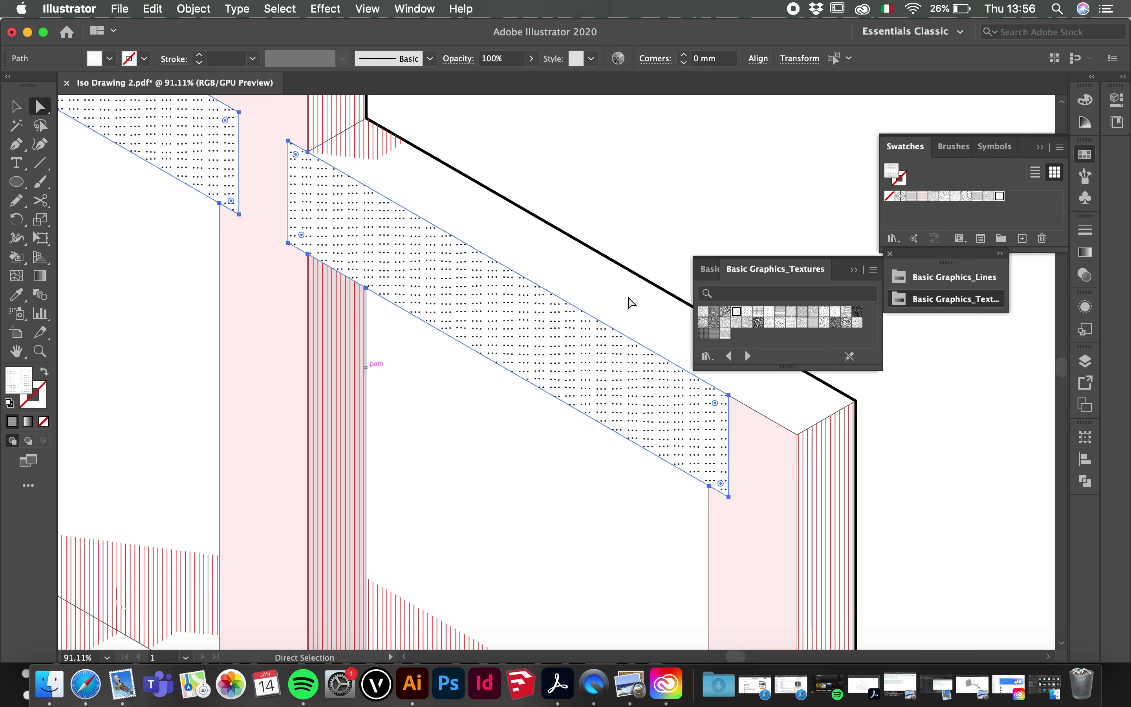
- Fill both panels with the scattered short double-dash texture pattern, deselect them and close the textures library
click(824, 311)
scroll(398, 374, down, 10)
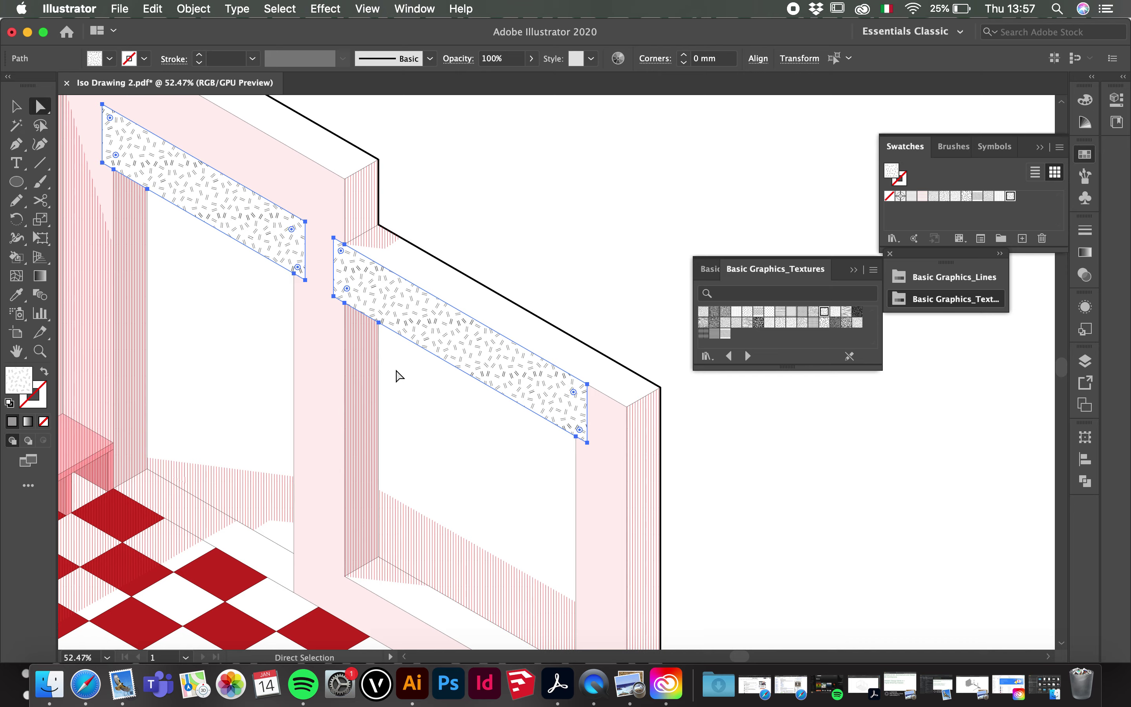
scroll(399, 374, up, 5)
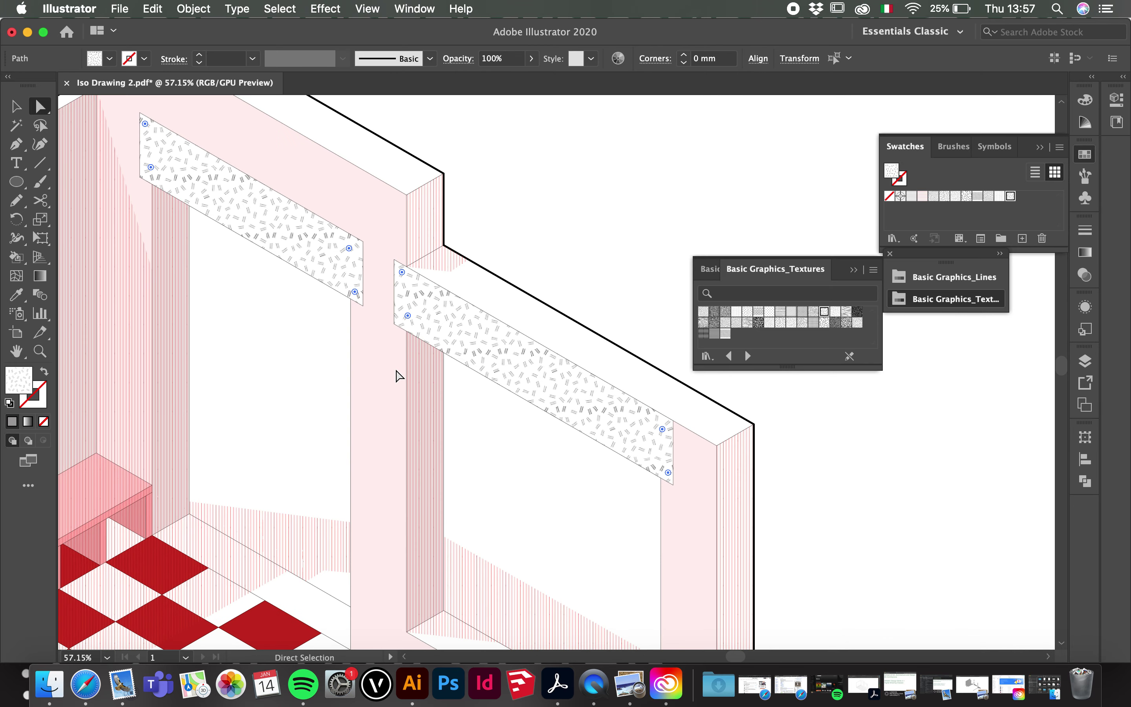
click(593, 240)
click(854, 270)
- Select both patterned panels above the windows by selecting one and matching objects with the same fill color
click(517, 368)
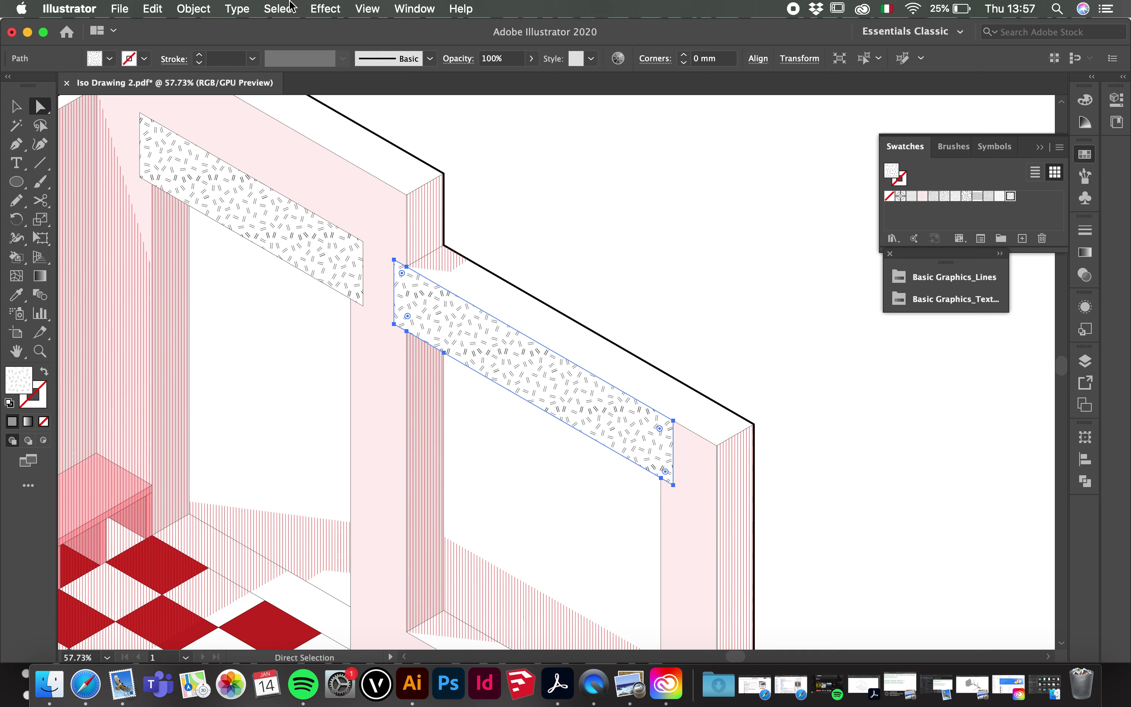
click(280, 8)
mouse_move(364, 157)
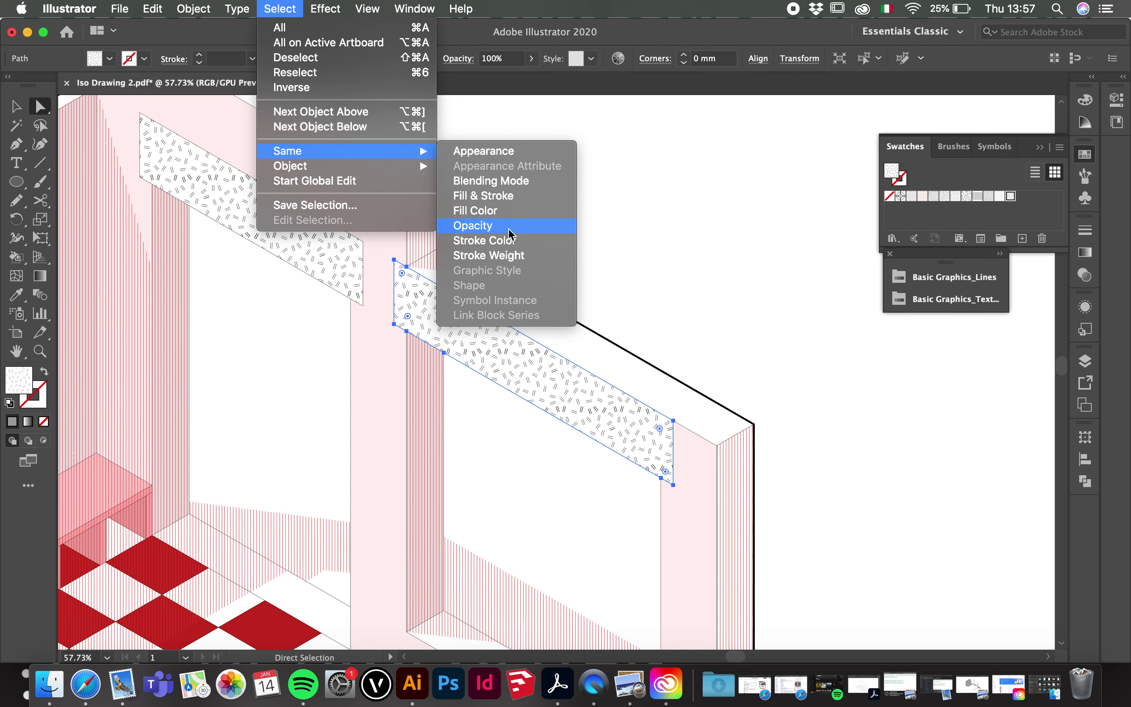
click(496, 219)
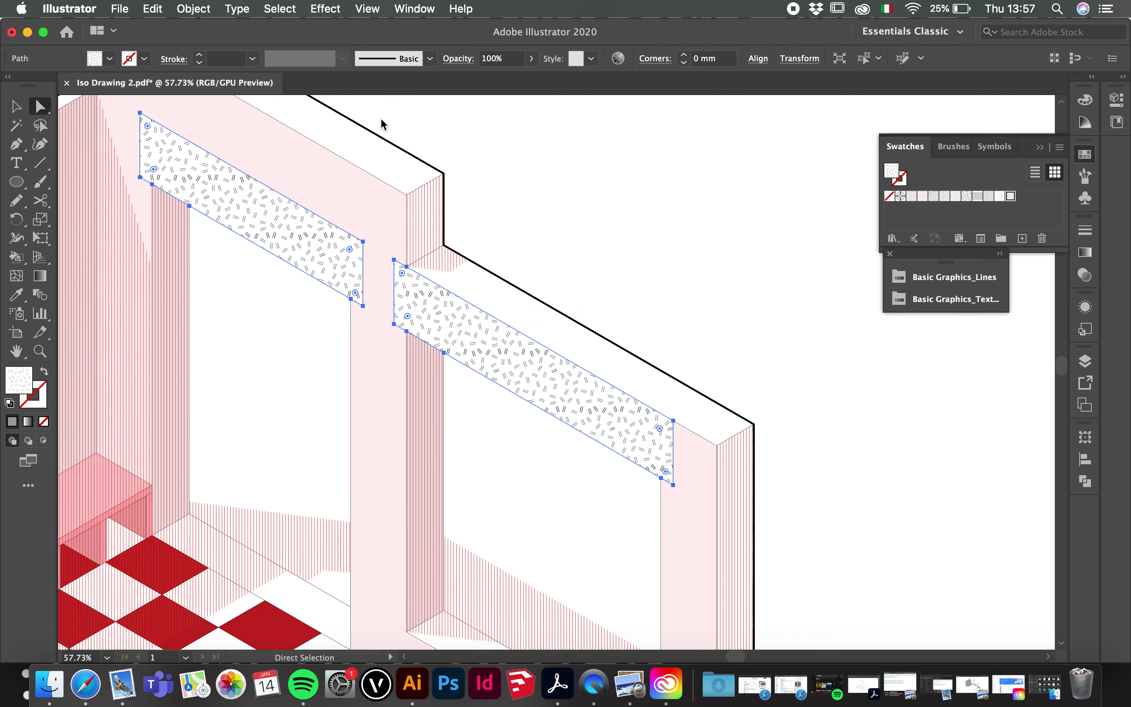
- Scale only the pattern inside both panels uniformly to 70%, transforming patterns but not objects
click(194, 8)
mouse_move(226, 30)
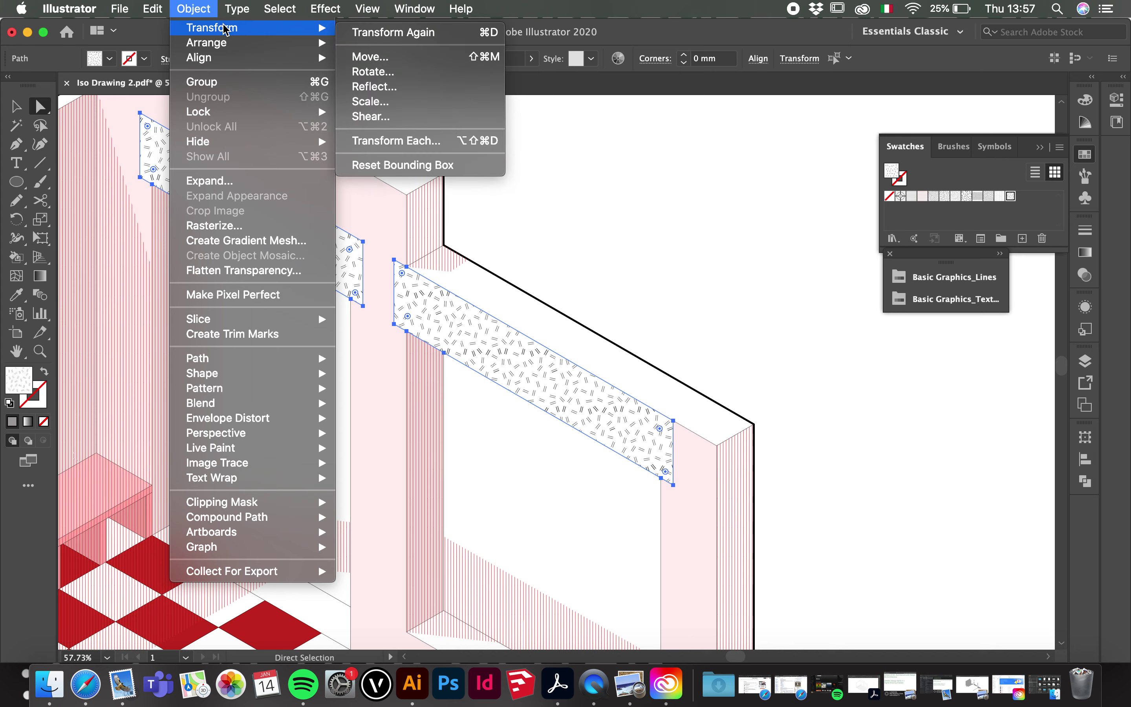
click(404, 101)
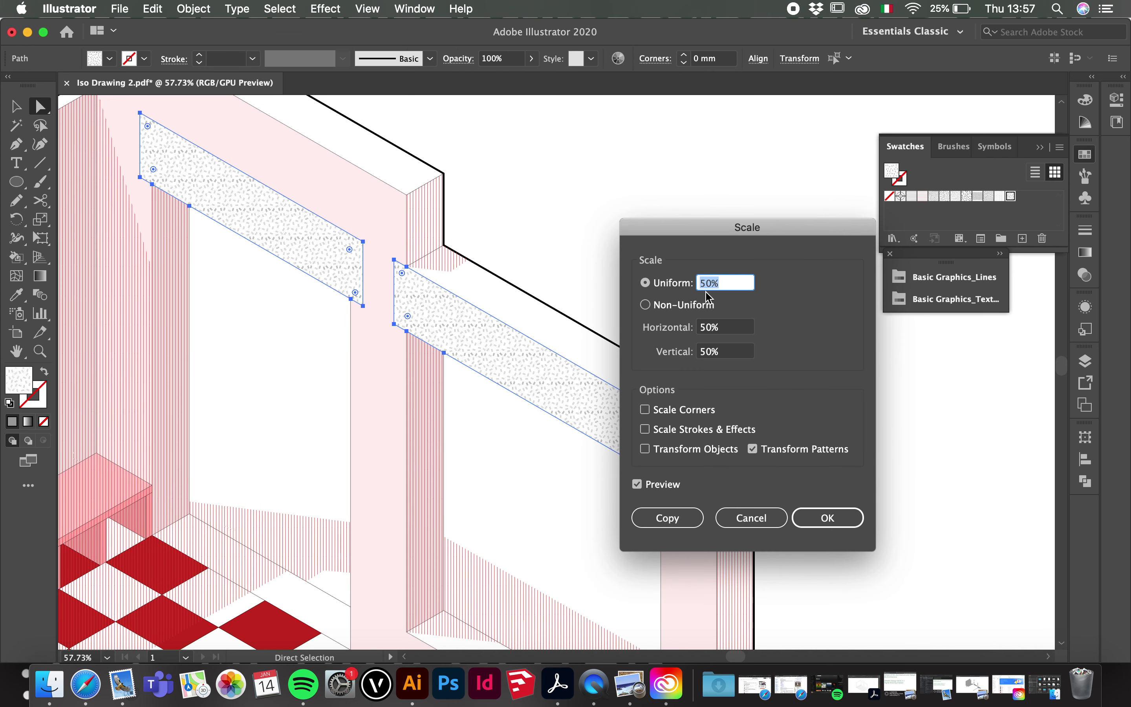
text(70)
click(637, 485)
click(638, 485)
click(832, 518)
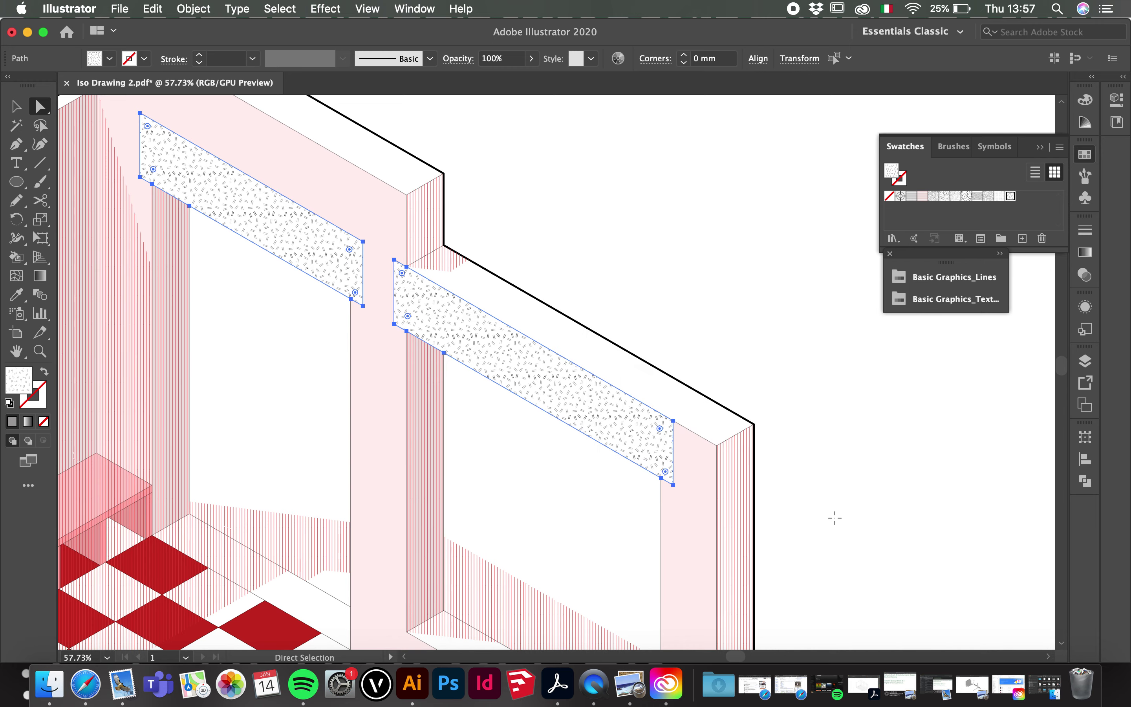
scroll(632, 276, up, 1)
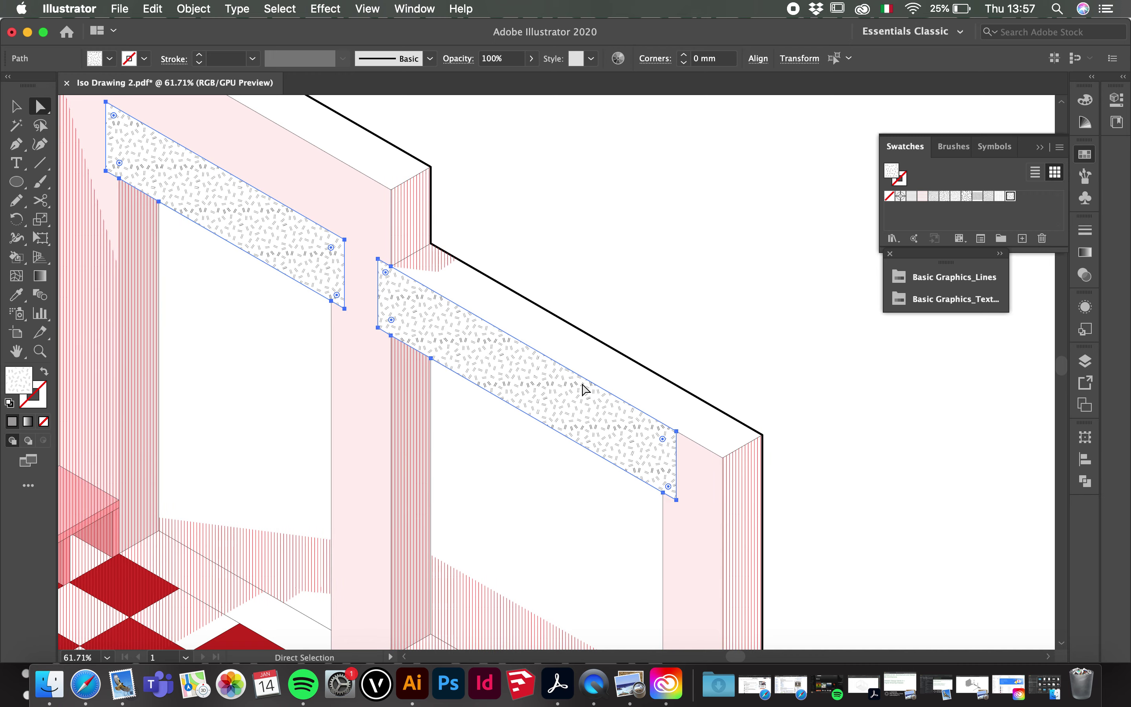
scroll(468, 280, down, 3)
scroll(467, 281, up, 5)
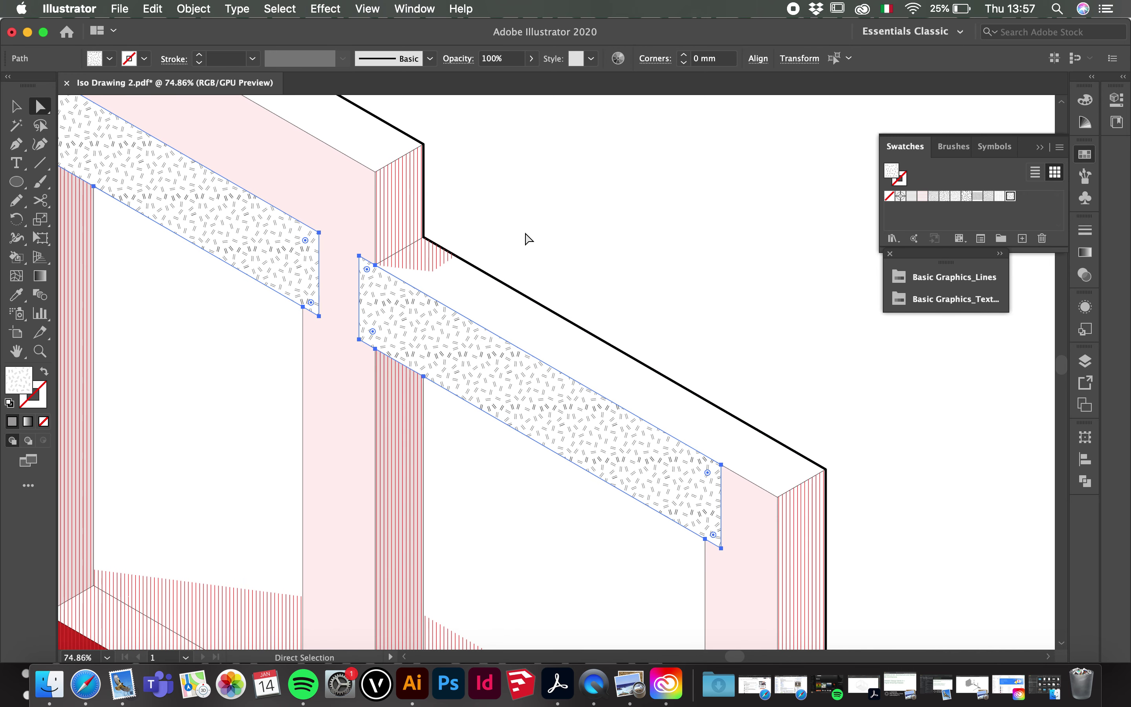
- Recolor the panels' black pattern to dark red, R 193, G 48, B 66, and deselect the panels
click(618, 59)
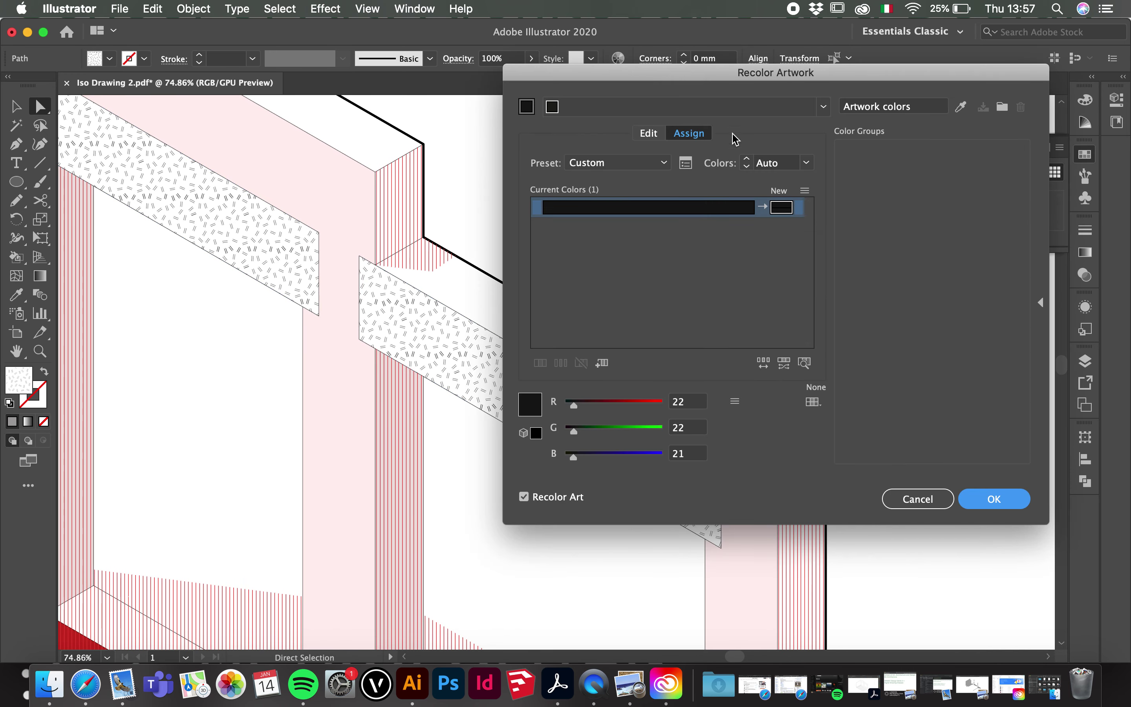
double_click(788, 210)
drag(877, 220, 865, 194)
mouse_move(825, 240)
mouse_down()
mouse_move(840, 245)
mouse_move(753, 177)
mouse_move(769, 171)
mouse_move(747, 176)
mouse_up()
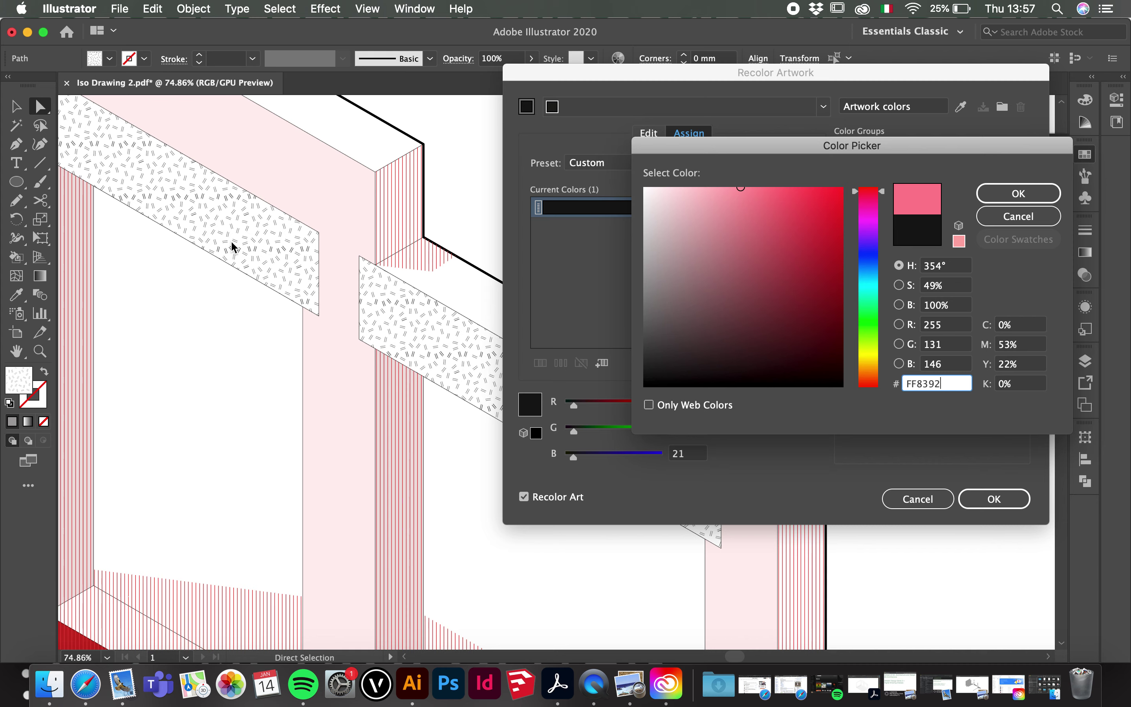
mouse_move(816, 242)
mouse_down()
mouse_move(821, 220)
mouse_move(795, 235)
mouse_up()
click(1017, 193)
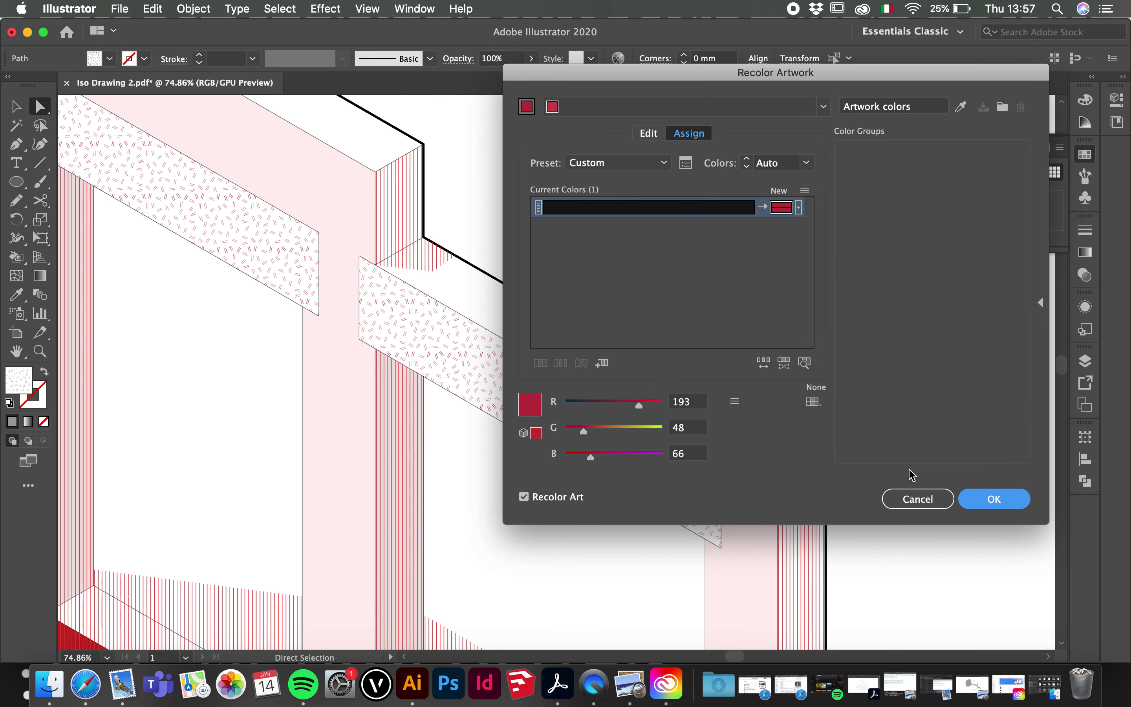
click(994, 499)
click(617, 290)
key(super+0)
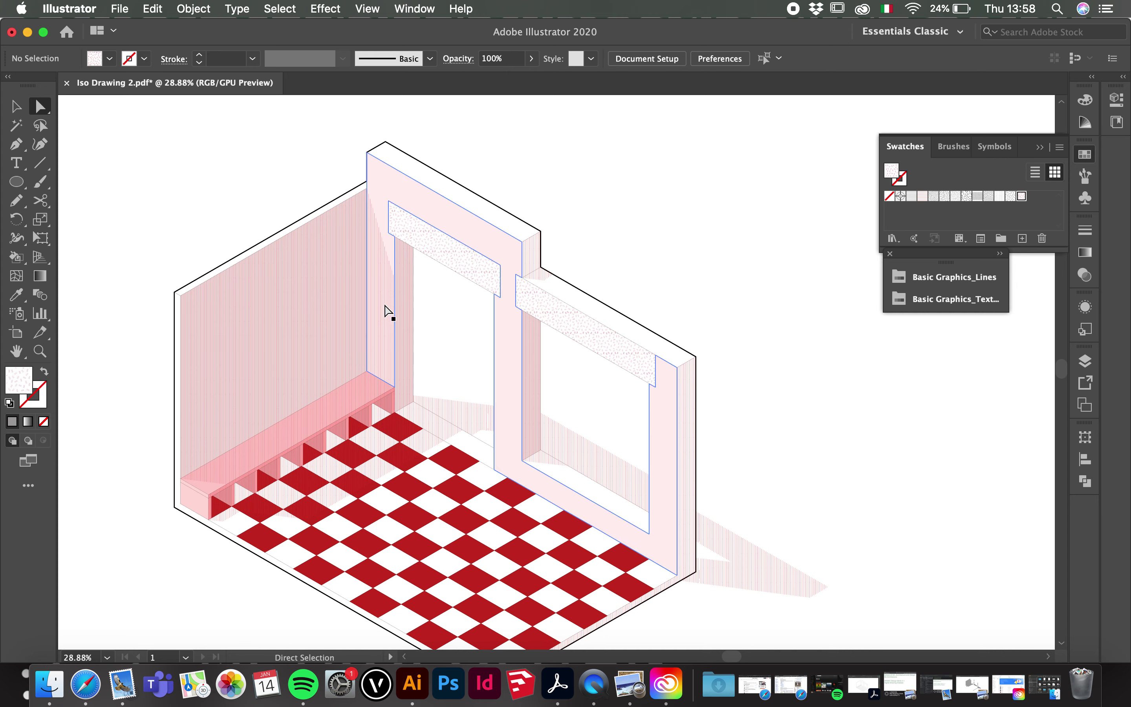
- Create a new layer above the shadows layer and name it "shadows 2"
click(1086, 362)
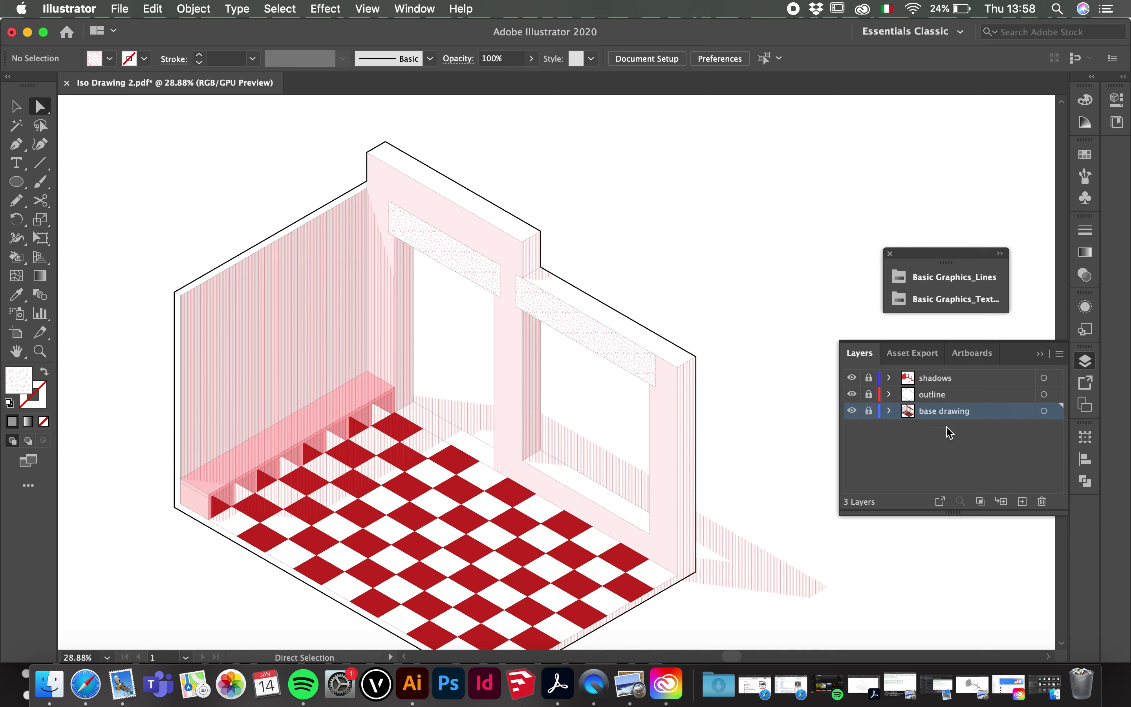
click(945, 381)
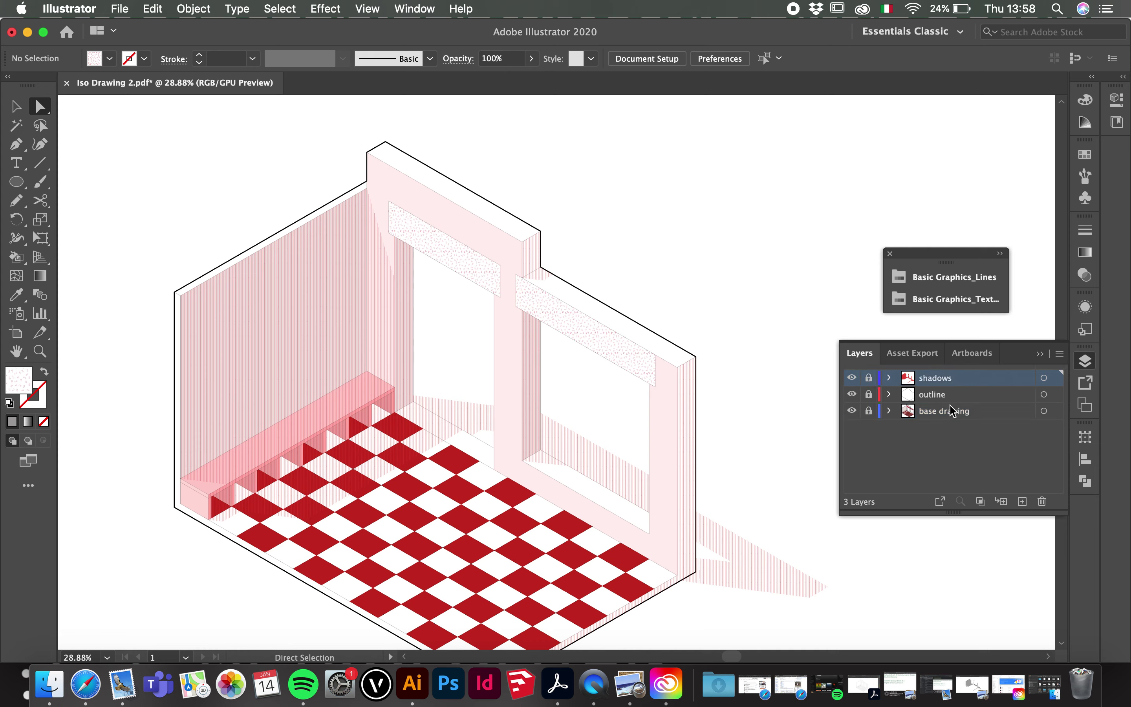
click(1022, 501)
double_click(942, 384)
text(shadows 2)
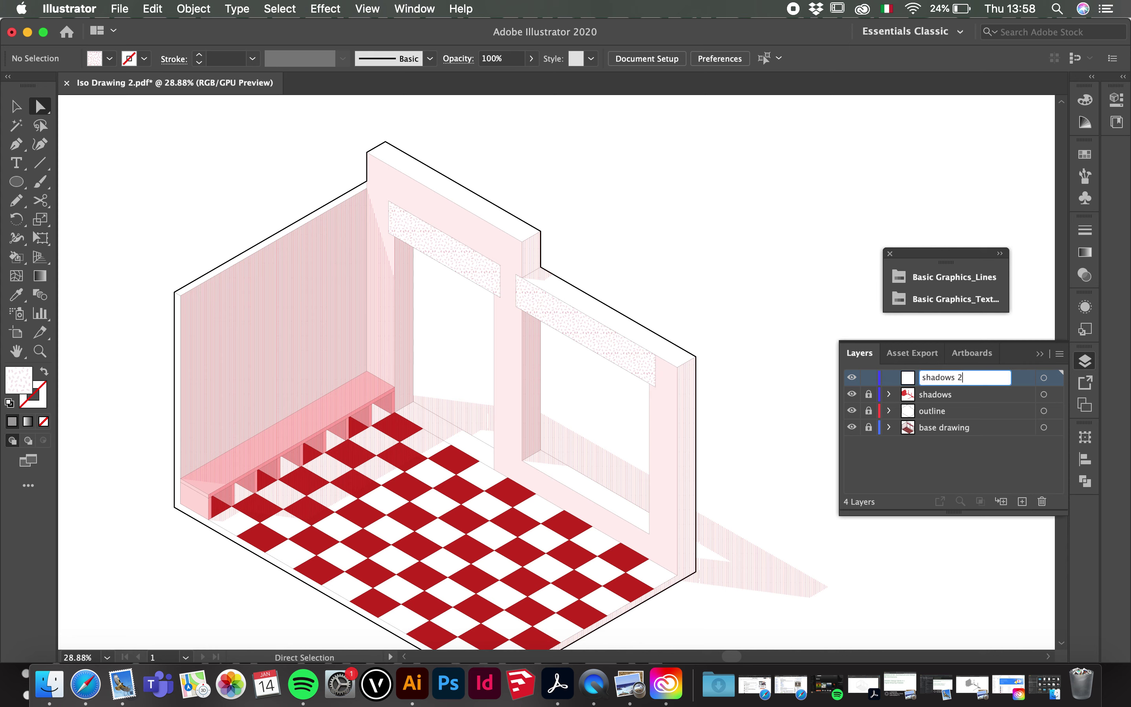
key(Return)
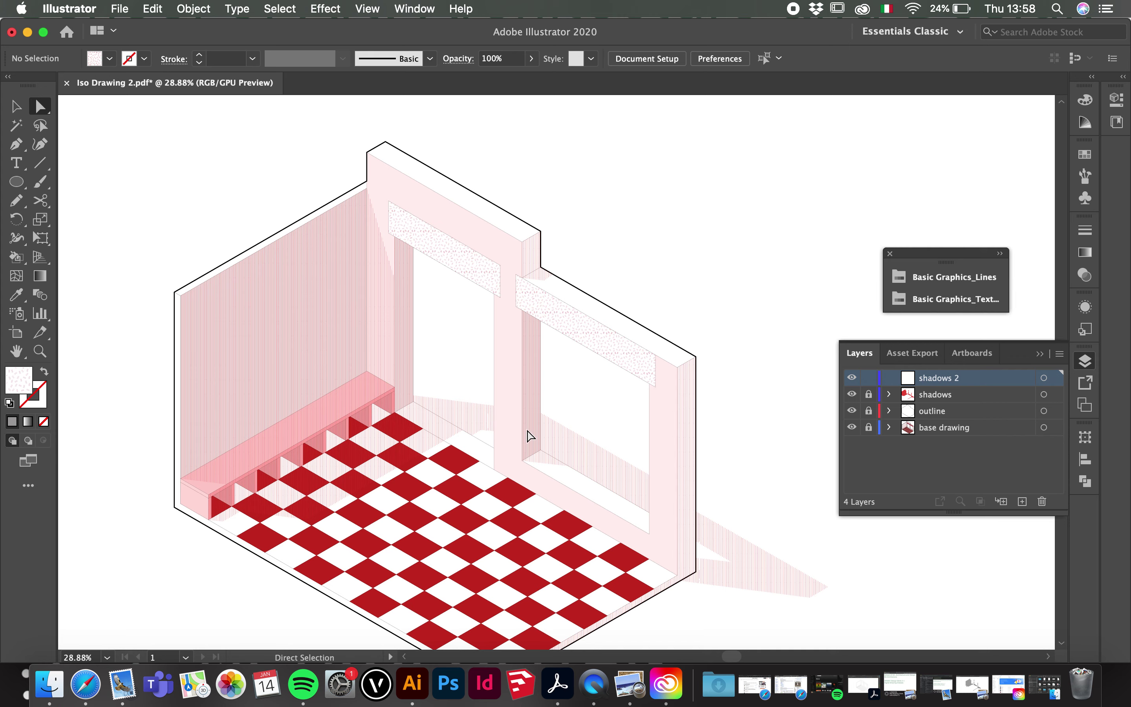
- Set the default fill color to white (FFFFFF)
double_click(21, 385)
drag(652, 211, 631, 178)
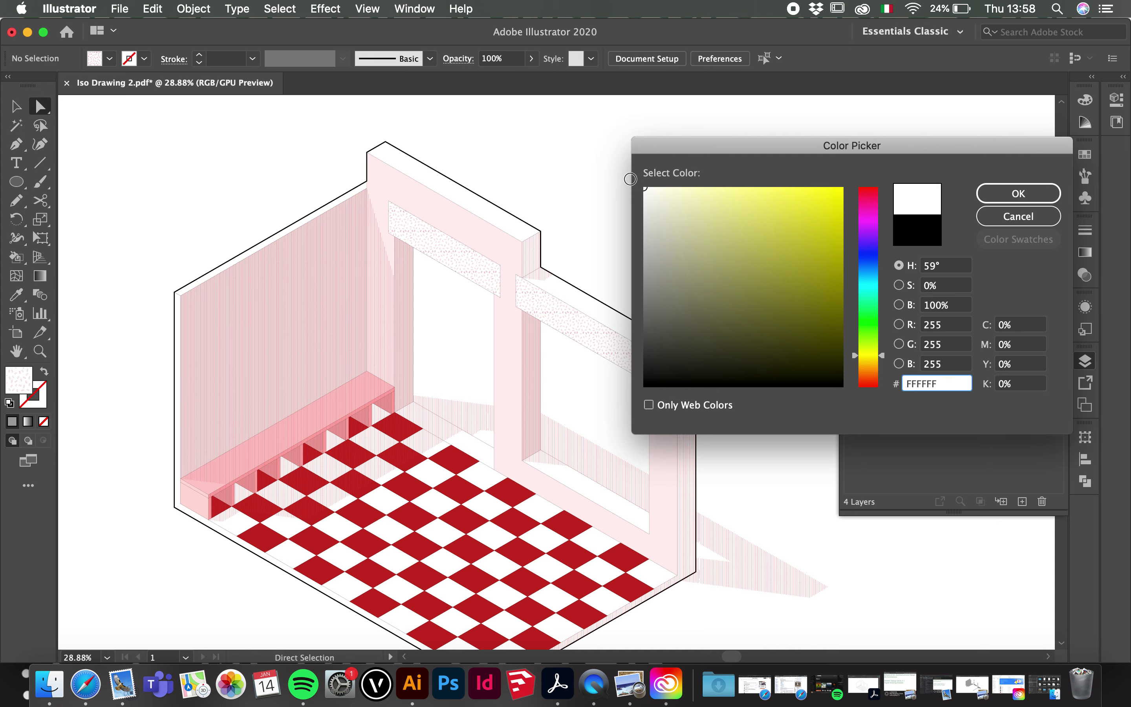
click(1009, 189)
- Set the drawing attributes to no fill and a black stroke
click(44, 421)
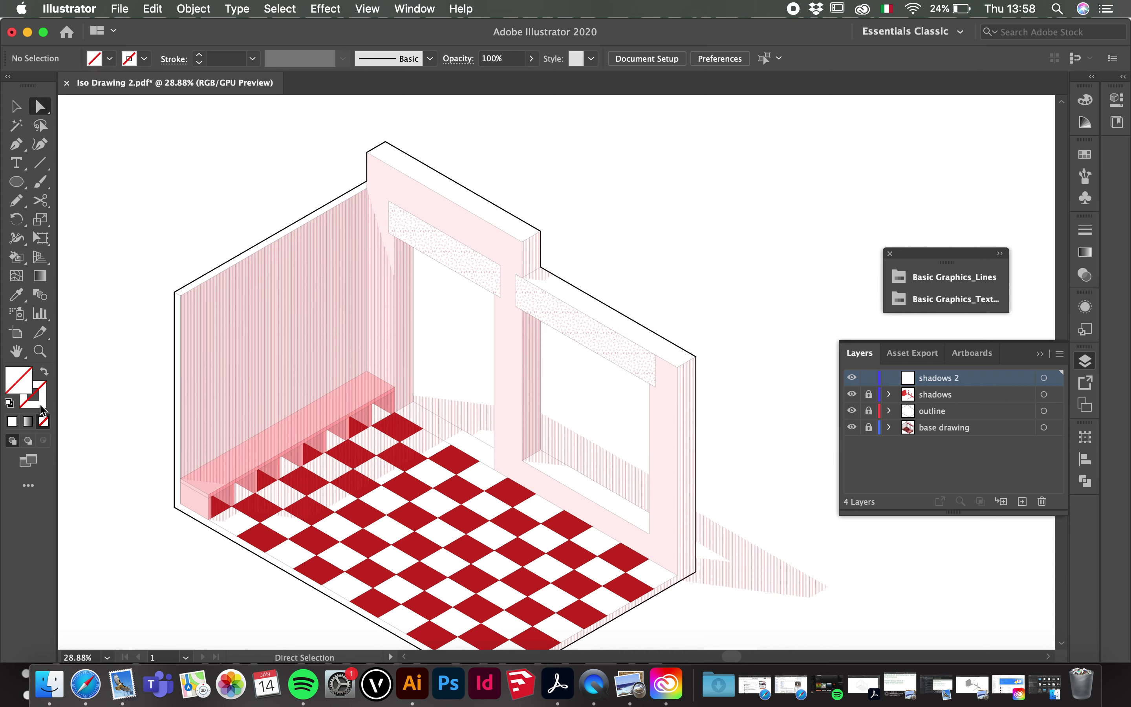
click(14, 422)
double_click(41, 400)
drag(676, 275, 633, 391)
click(1018, 193)
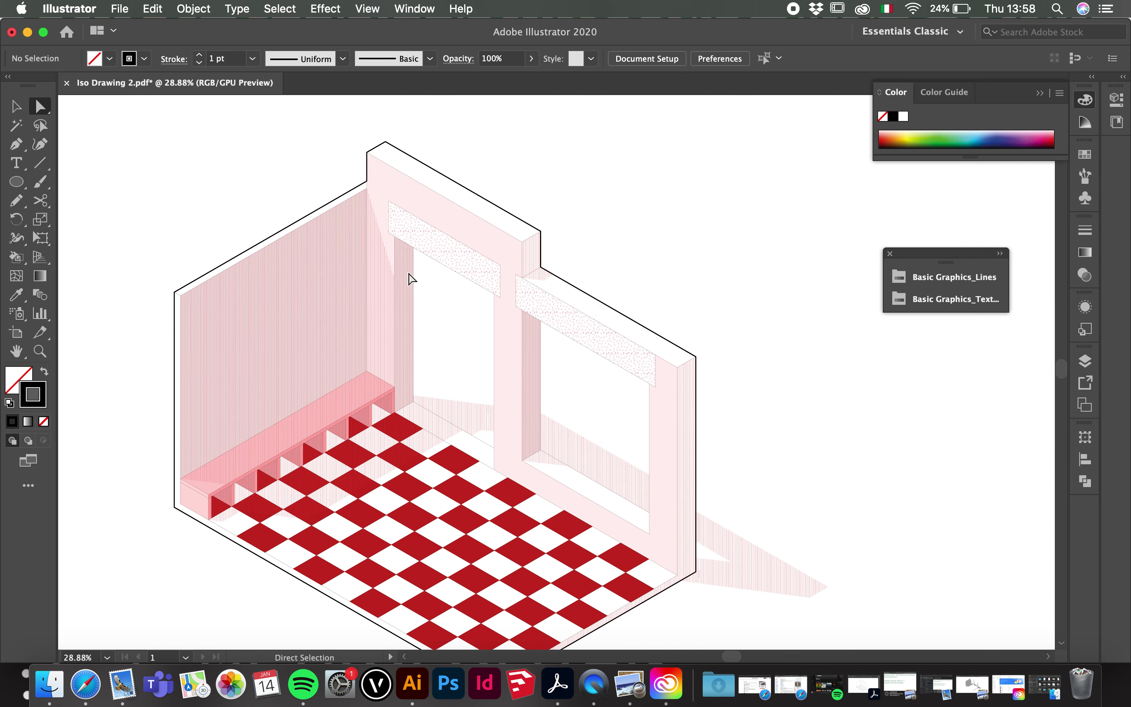
- Trace the hatched left wall above the bench as a closed four-sided Pen tool path
click(16, 144)
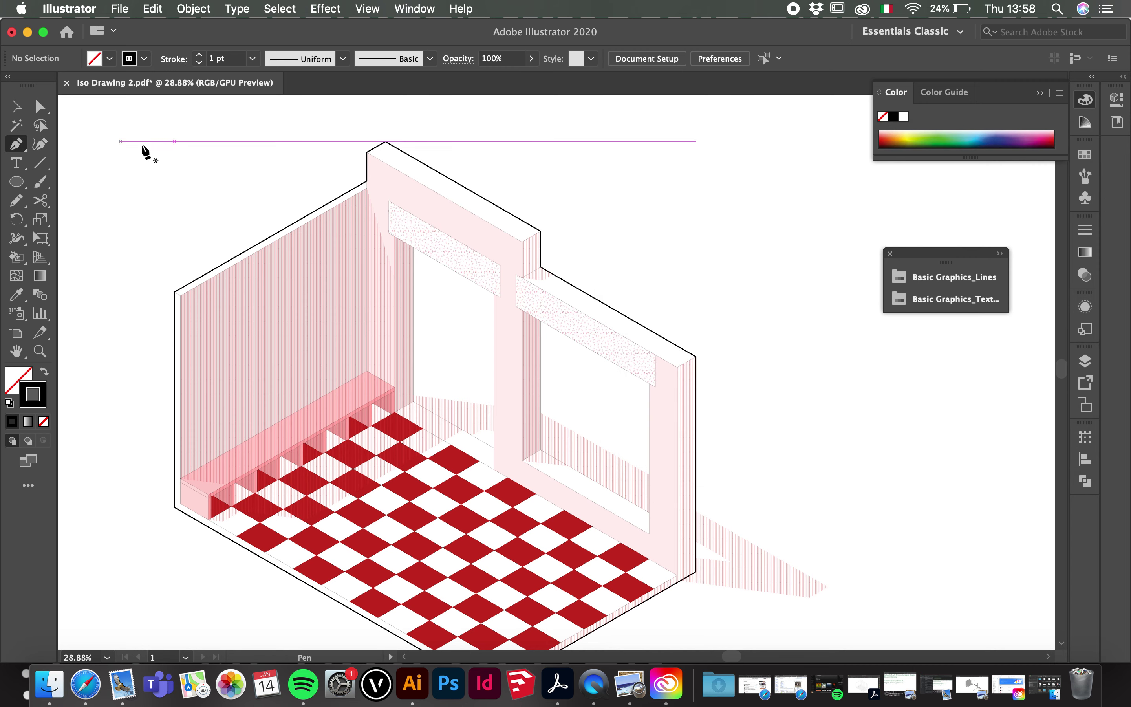
click(367, 188)
click(180, 295)
click(180, 478)
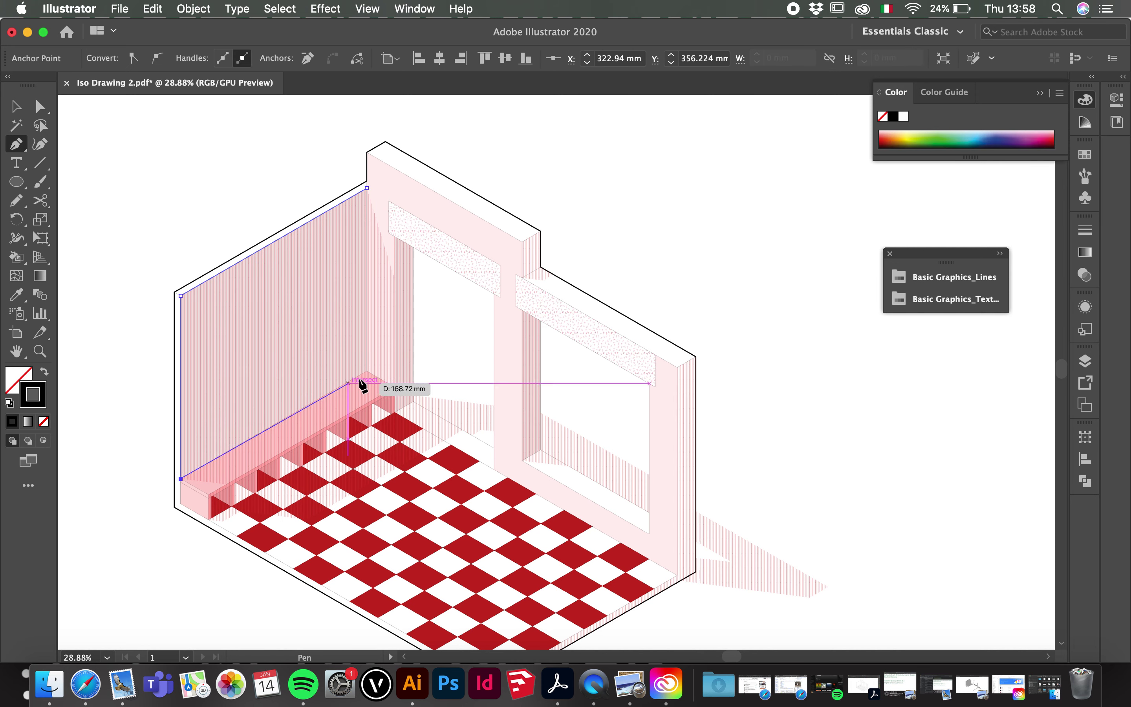
click(367, 371)
click(367, 189)
- Trace the hatched inner side face of the left window opening as a closed Pen tool path
click(395, 237)
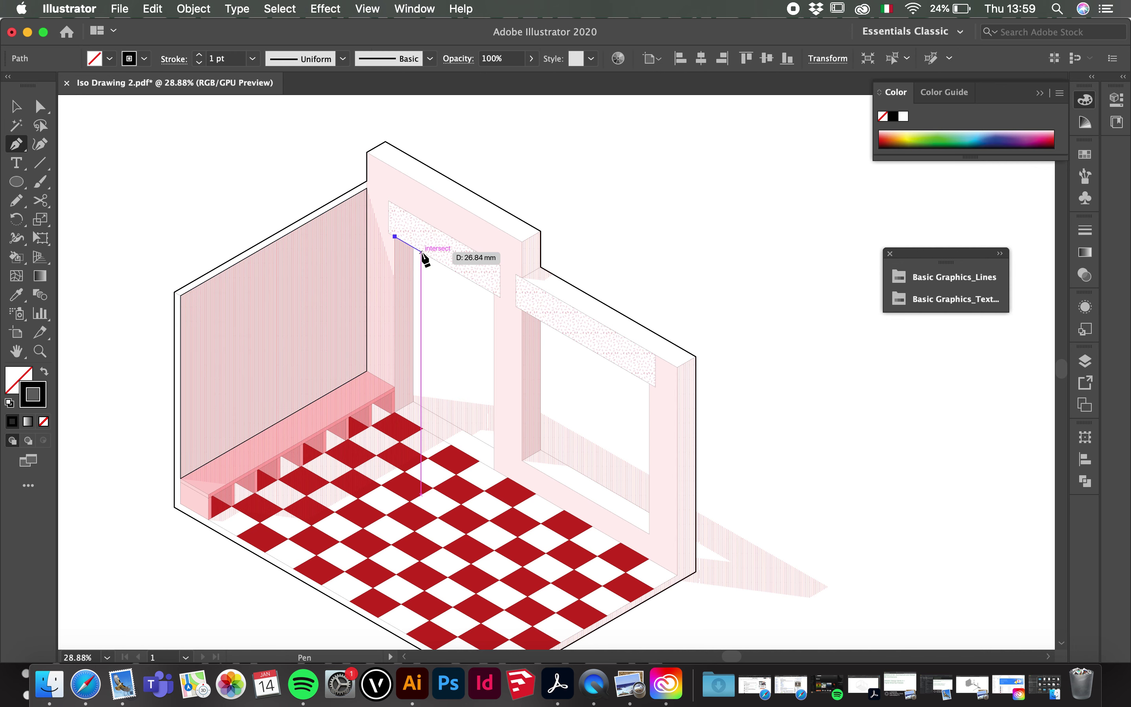
click(413, 247)
click(413, 401)
click(396, 412)
click(396, 236)
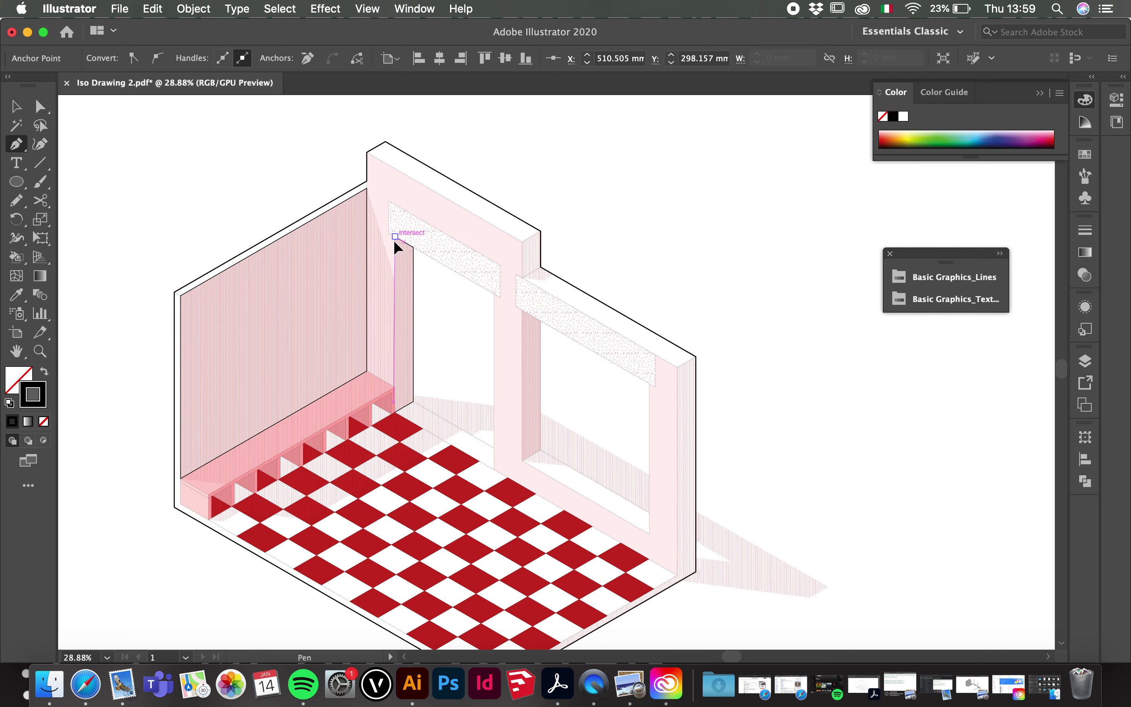
- Trace the hatched inner side face of the right window opening as a closed four-sided Pen tool path
click(523, 311)
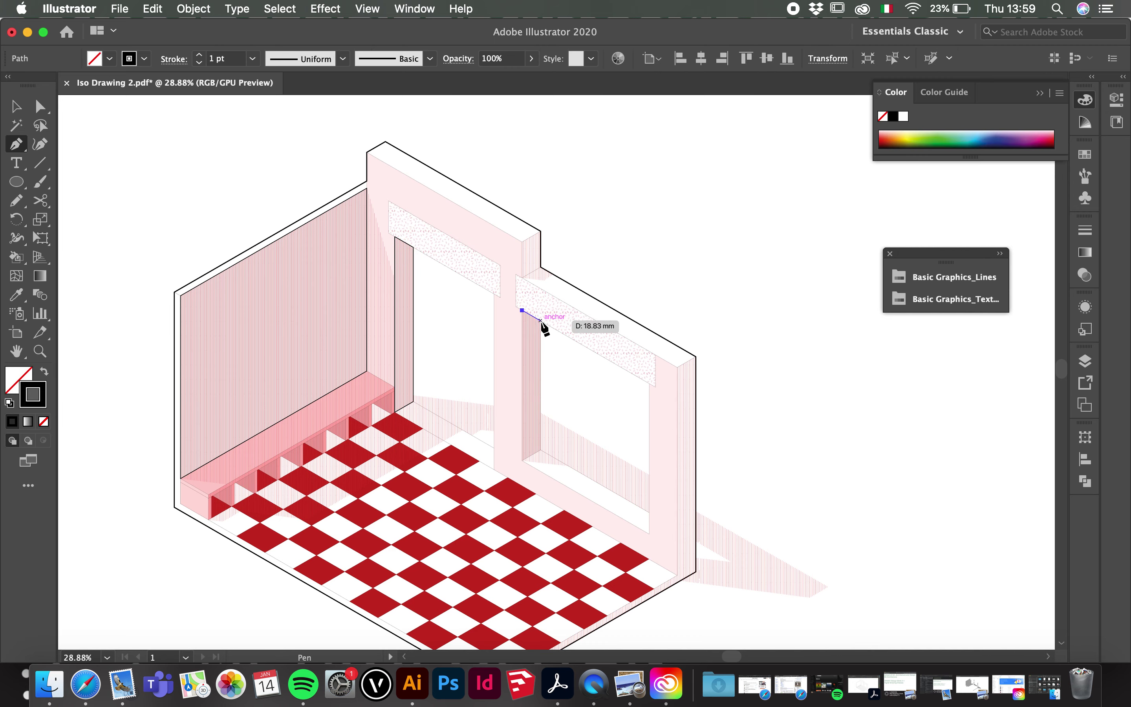
click(541, 321)
click(541, 450)
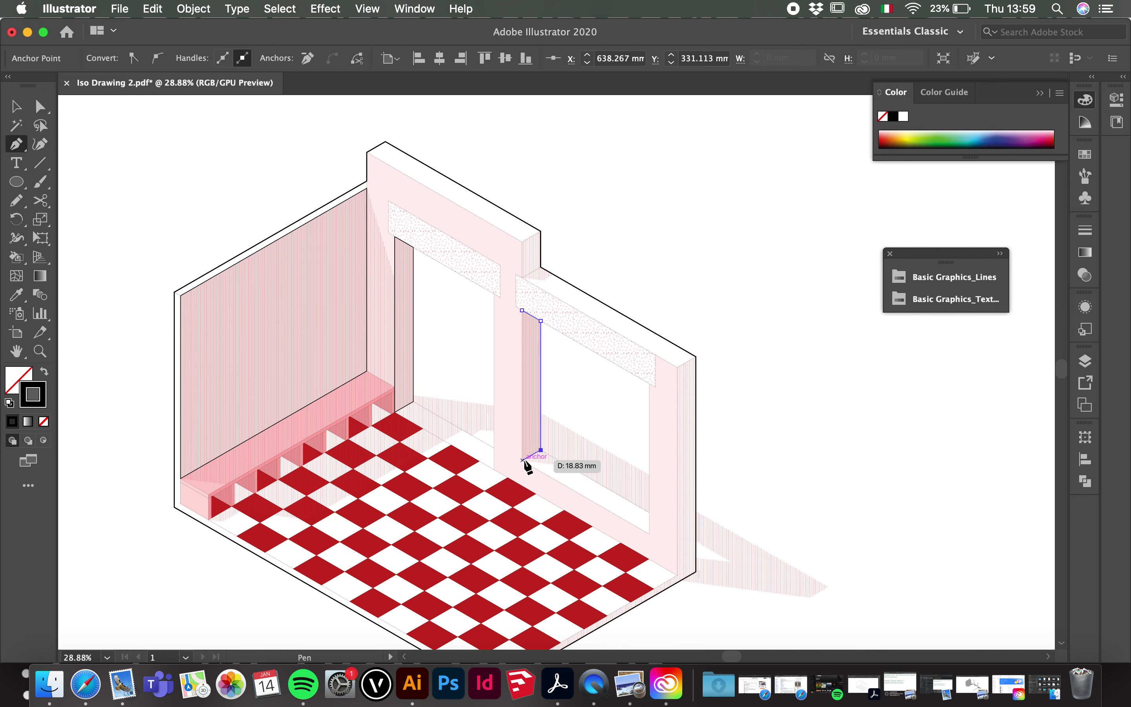
click(522, 461)
click(522, 310)
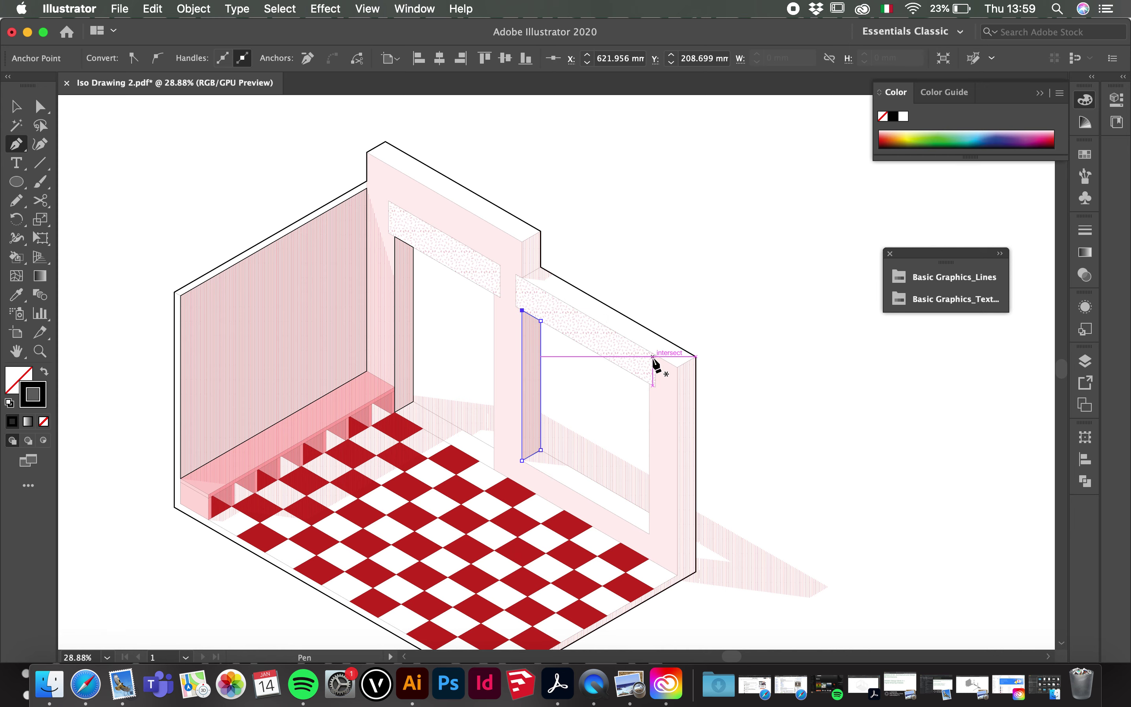
- Apply the striped shadow pattern with no stroke to the three traced faces by sampling the shadow behind the left window opening with the Eyedropper
key(v)
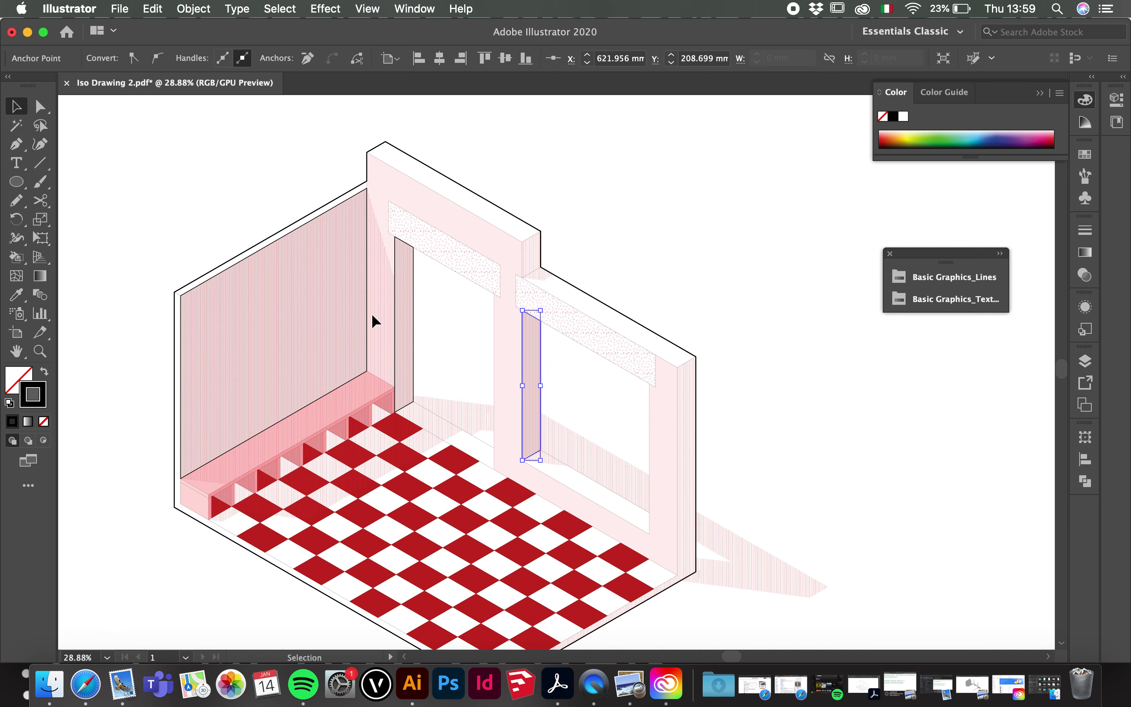
shift+click(419, 335)
shift+click(236, 456)
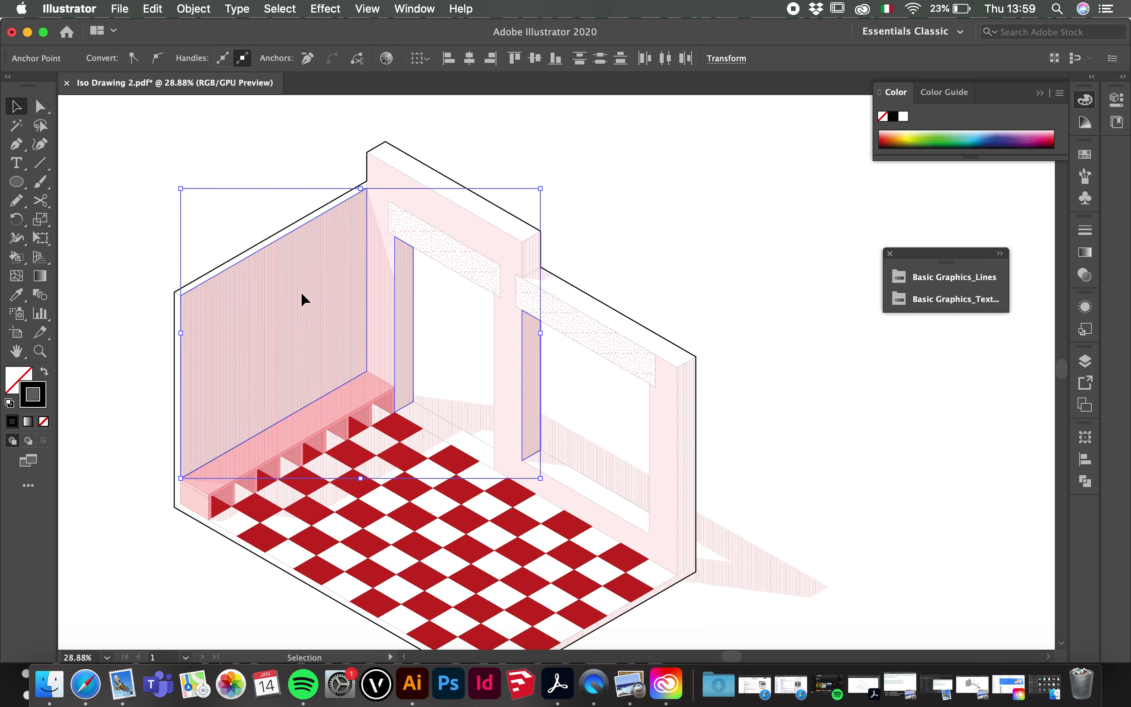
scroll(387, 321, up, 3)
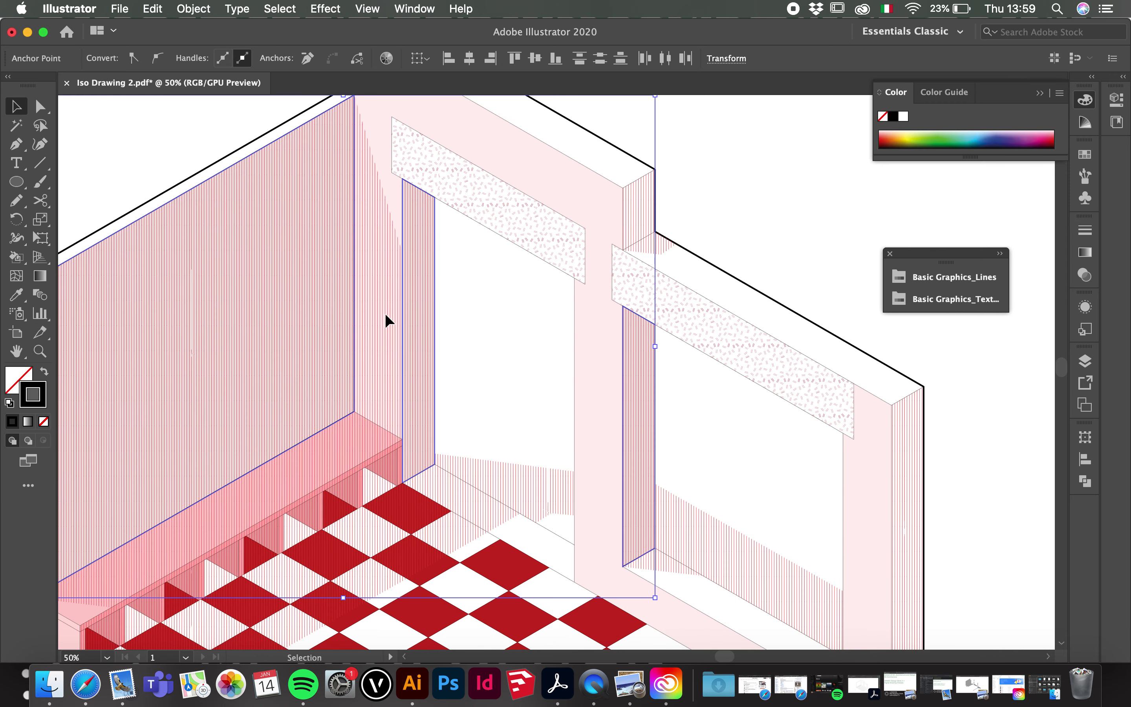
scroll(292, 280, down, 2)
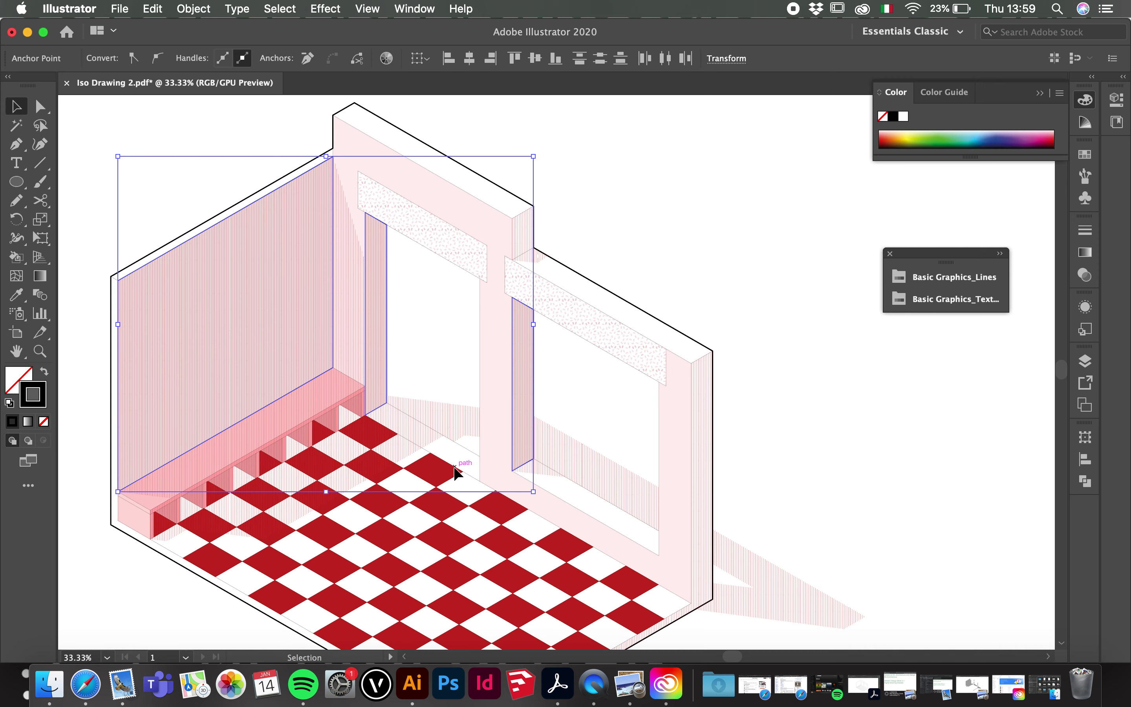
scroll(411, 423, up, 4)
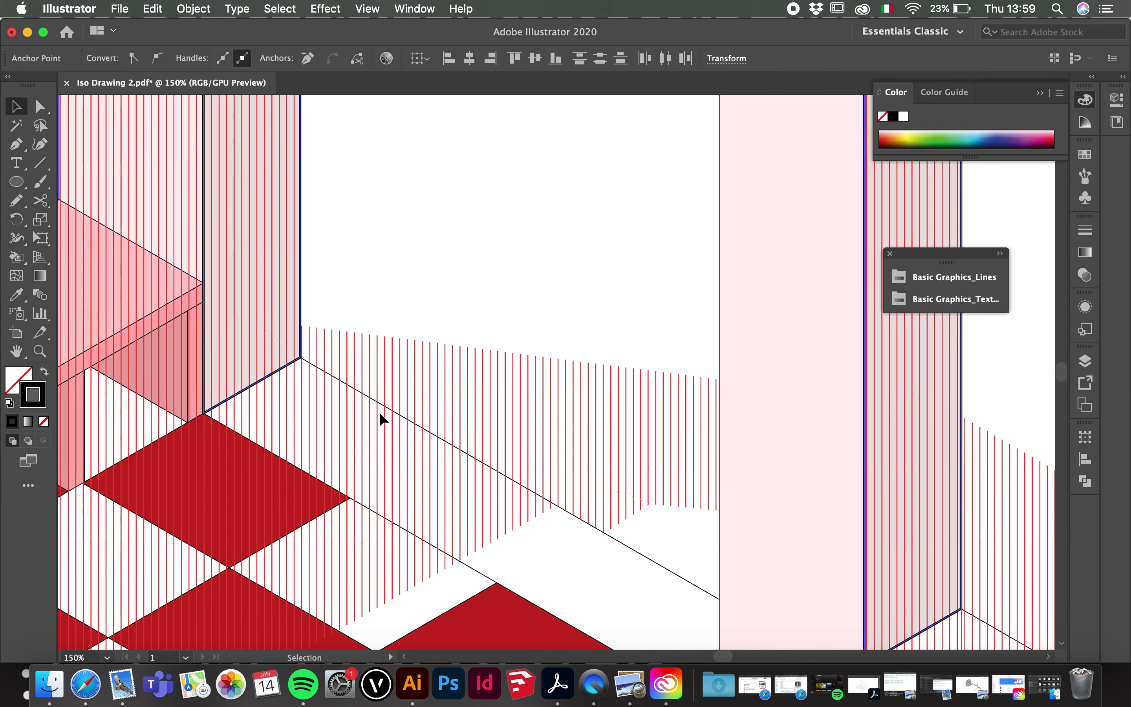
scroll(386, 417, down, 2)
scroll(316, 392, right, 3)
scroll(303, 346, down, 2)
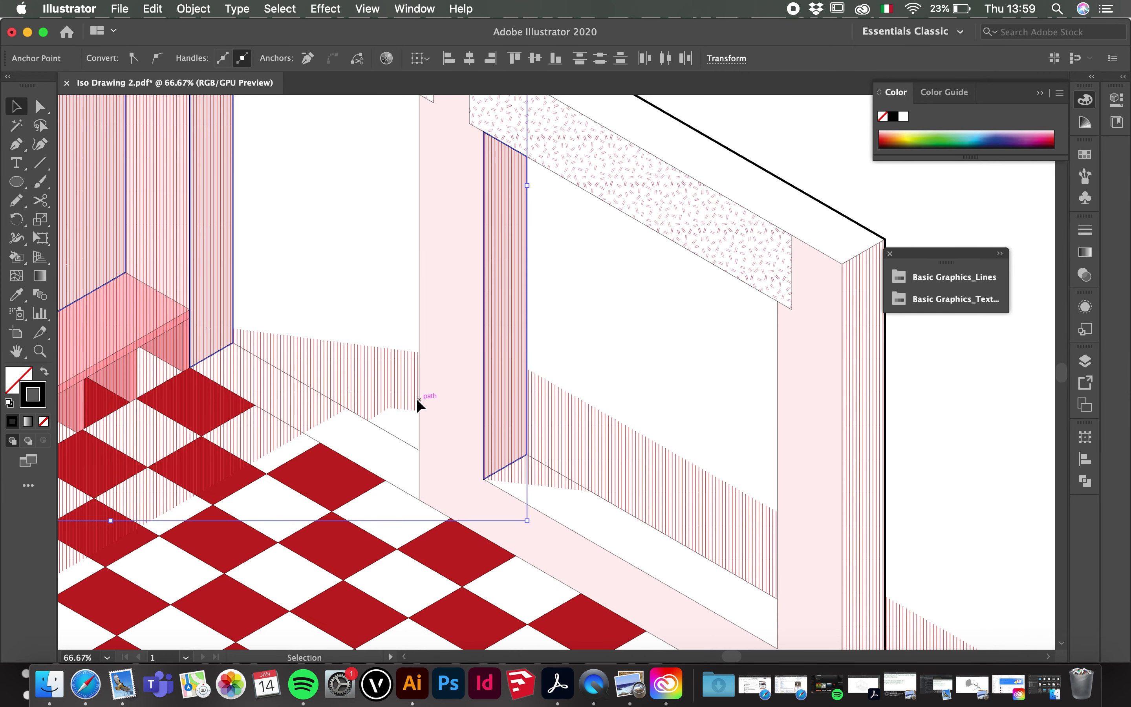
click(15, 297)
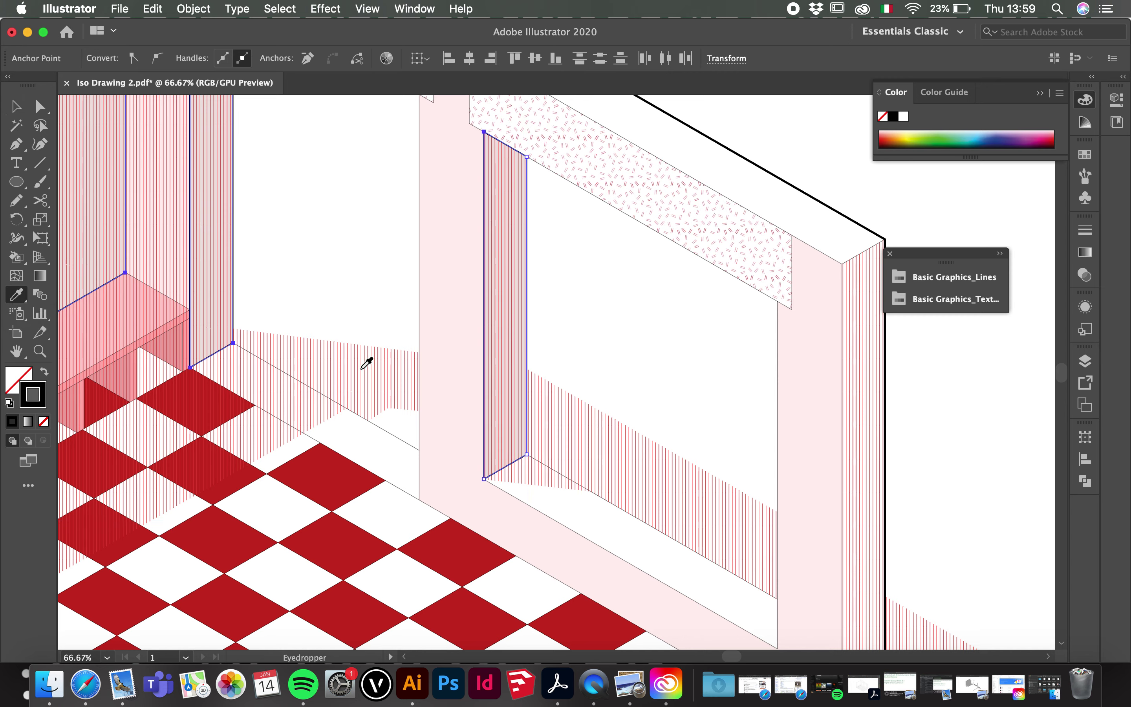
click(363, 368)
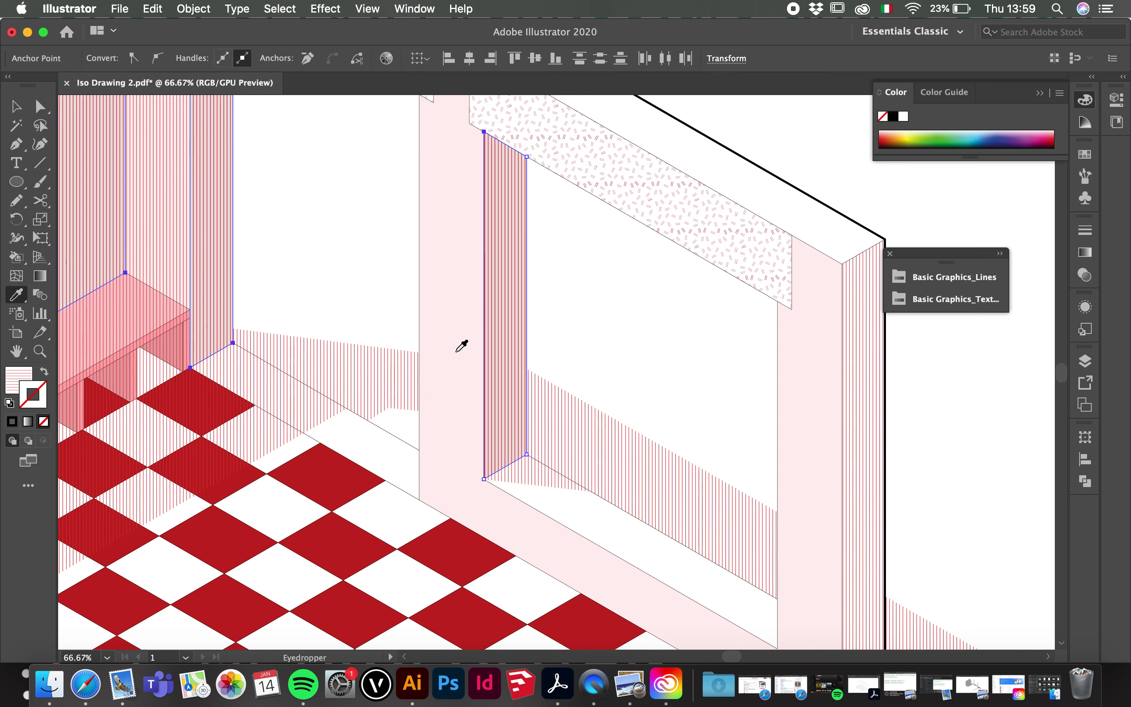
- Rotate only the stripe pattern of the three traced faces by 45°, with Transform Patterns on and Transform Objects off
scroll(429, 379, down, 2)
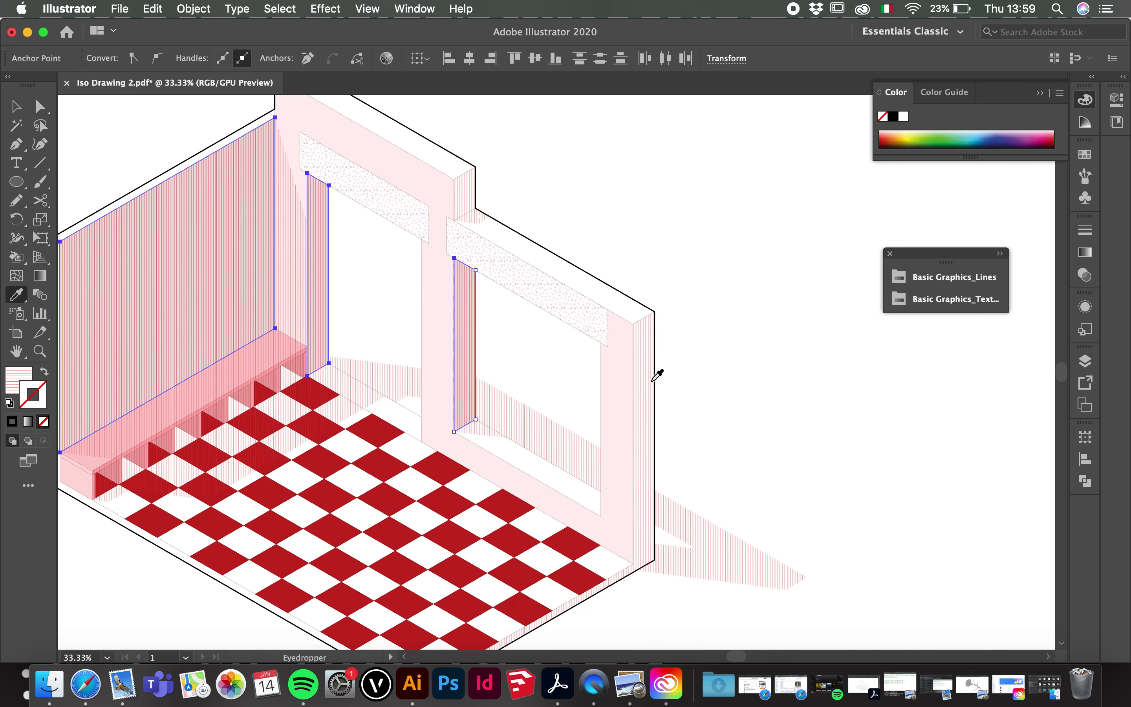
key(v)
scroll(825, 395, down, 1)
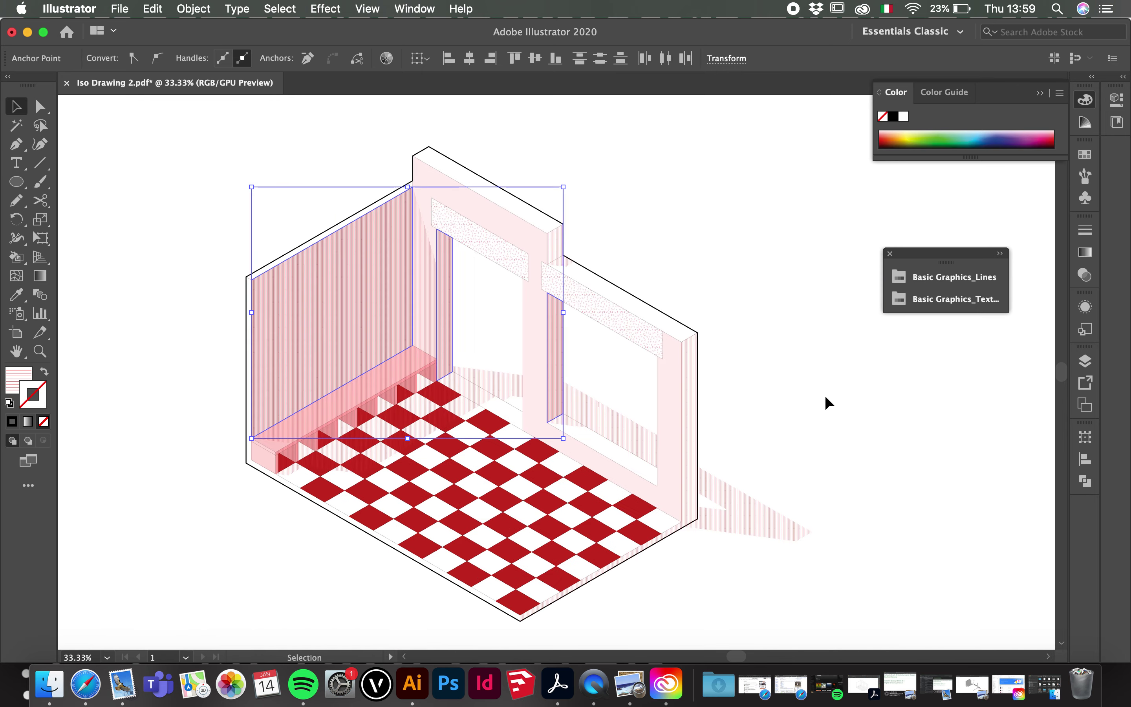
scroll(498, 311, up, 1)
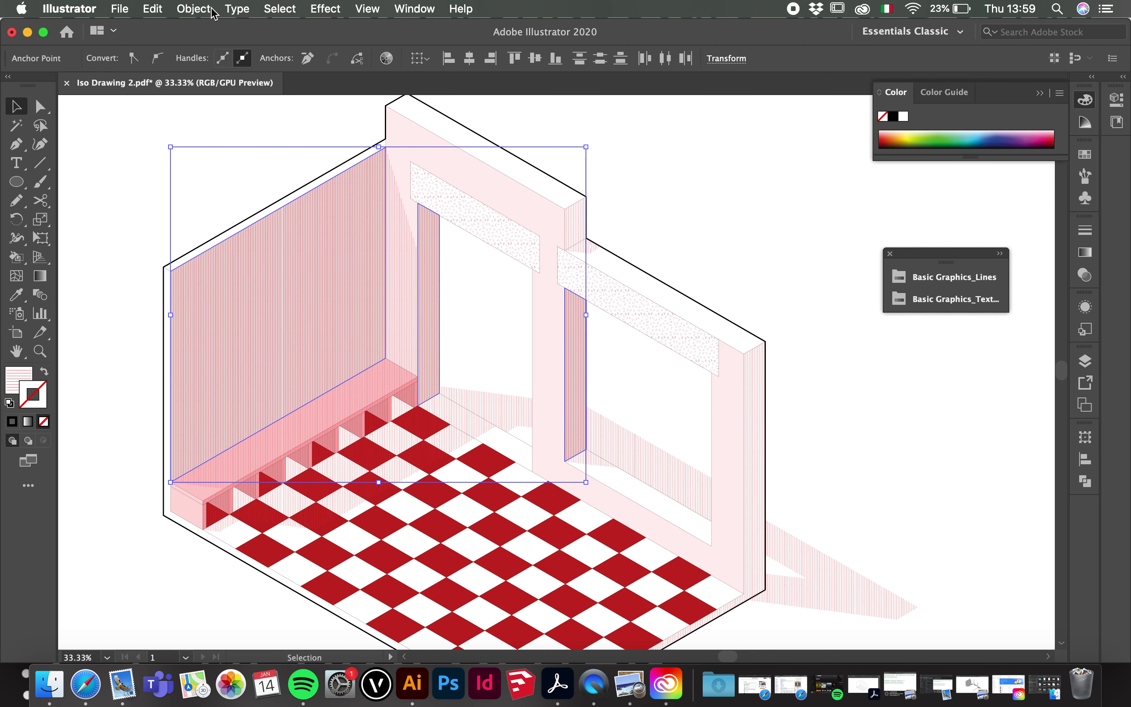
click(189, 10)
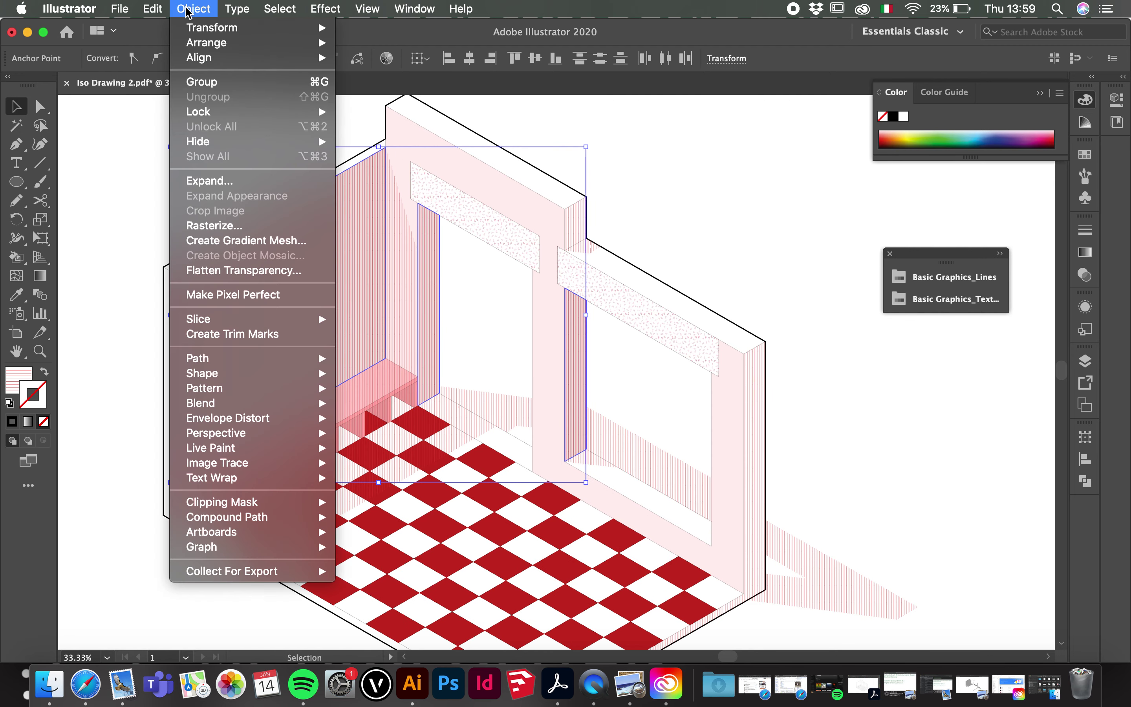
mouse_move(280, 27)
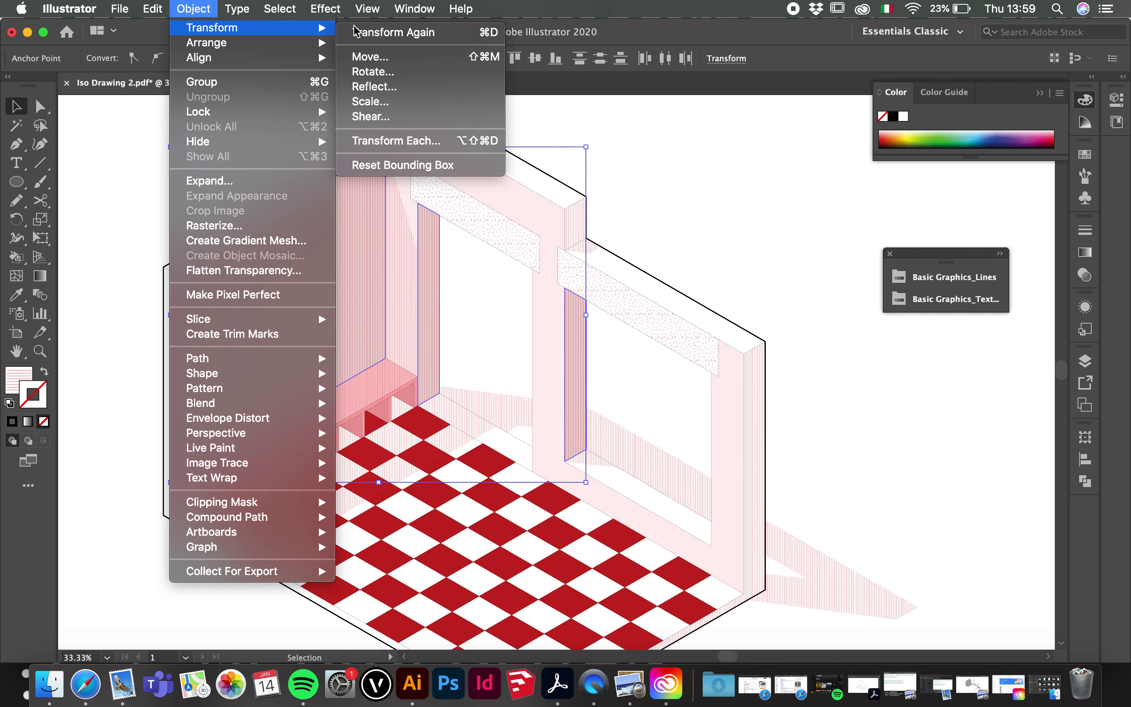
click(428, 73)
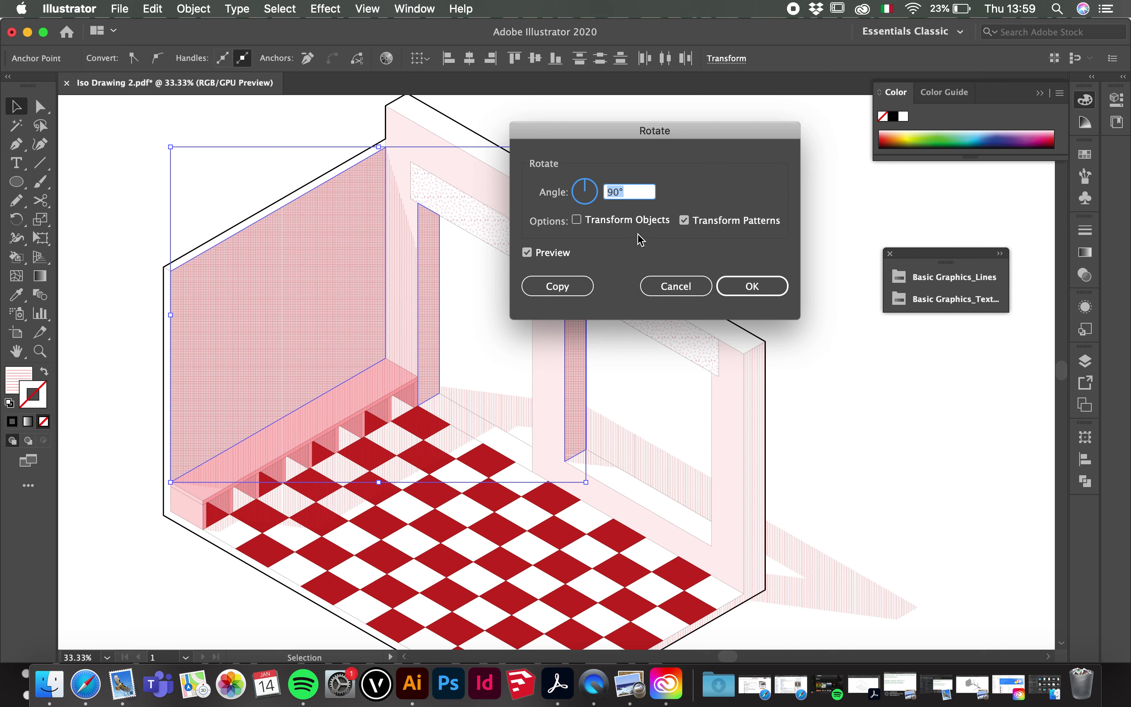
text(45)
click(528, 252)
click(529, 253)
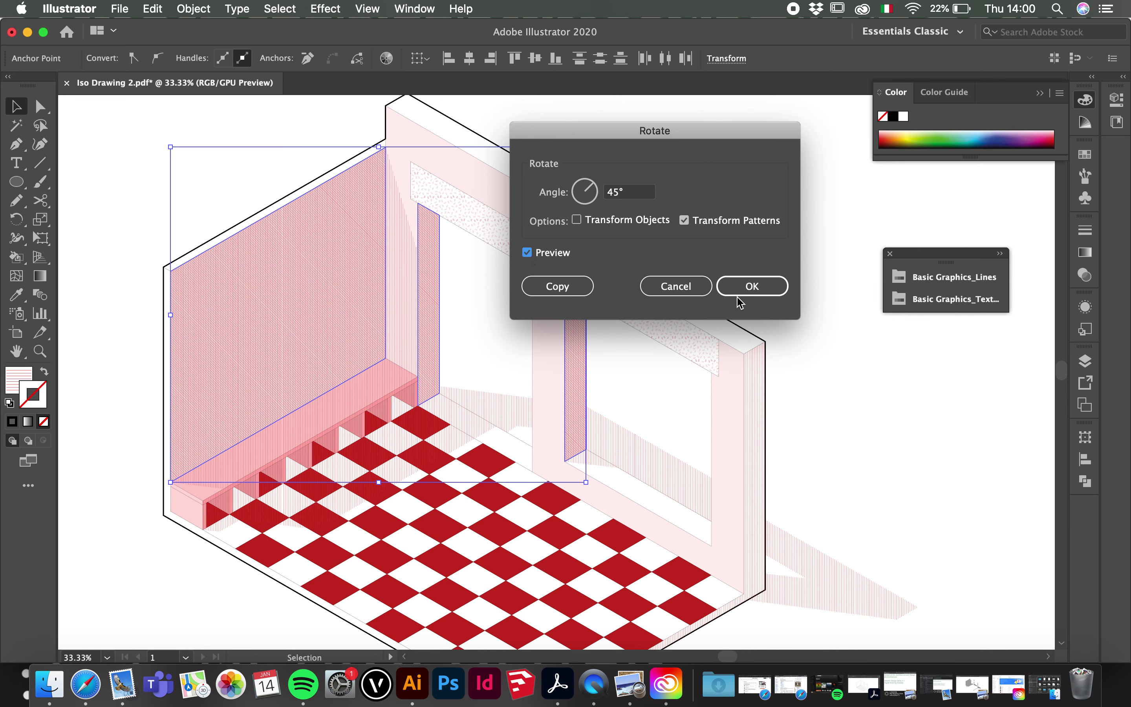
click(755, 286)
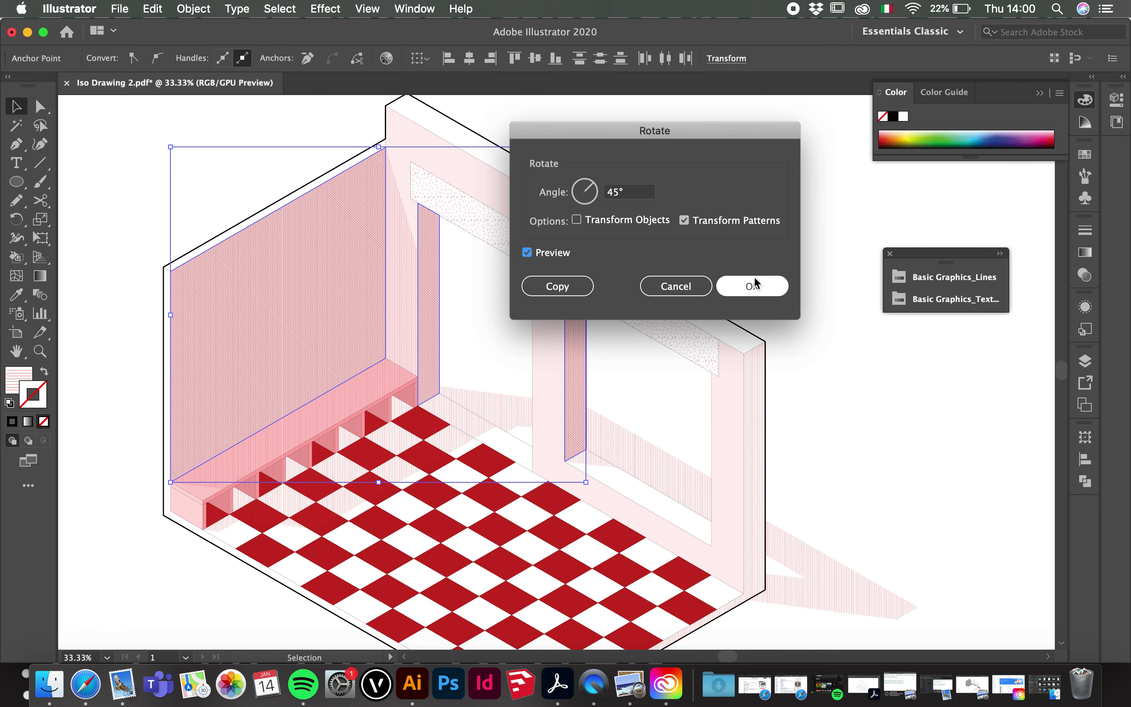
- Deselect the traced faces and save the drawing to its existing PDF file
click(752, 248)
scroll(752, 243, down, 5)
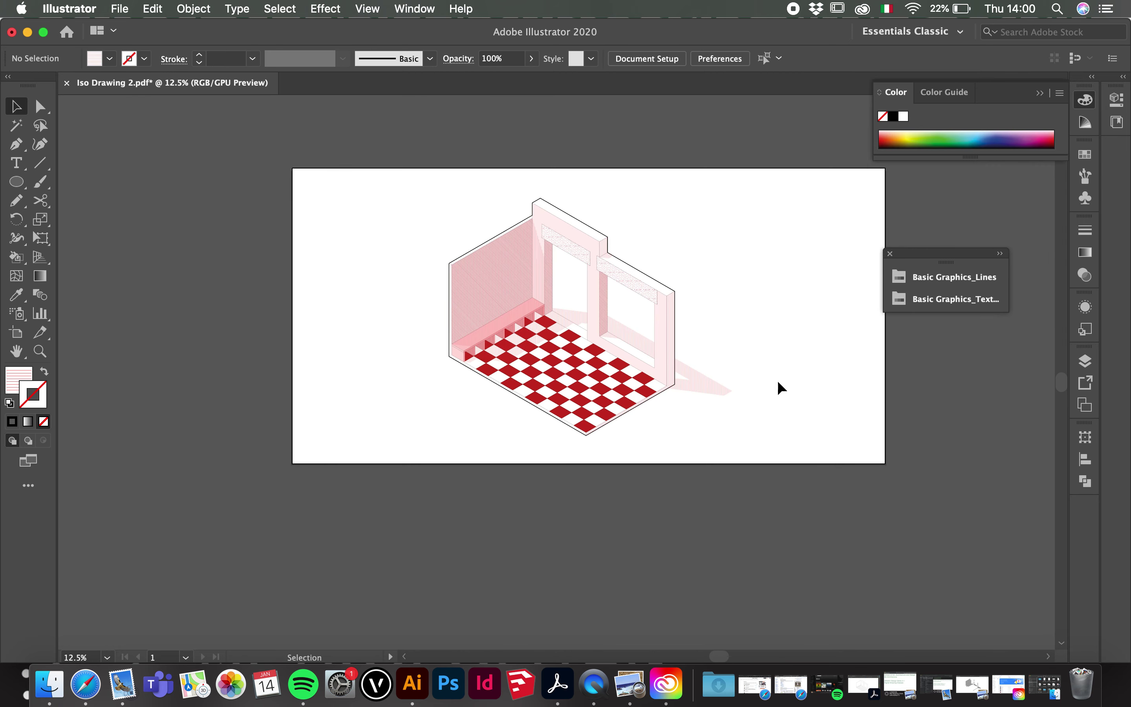
scroll(778, 380, up, 3)
scroll(641, 353, down, 2)
scroll(558, 416, up, 2)
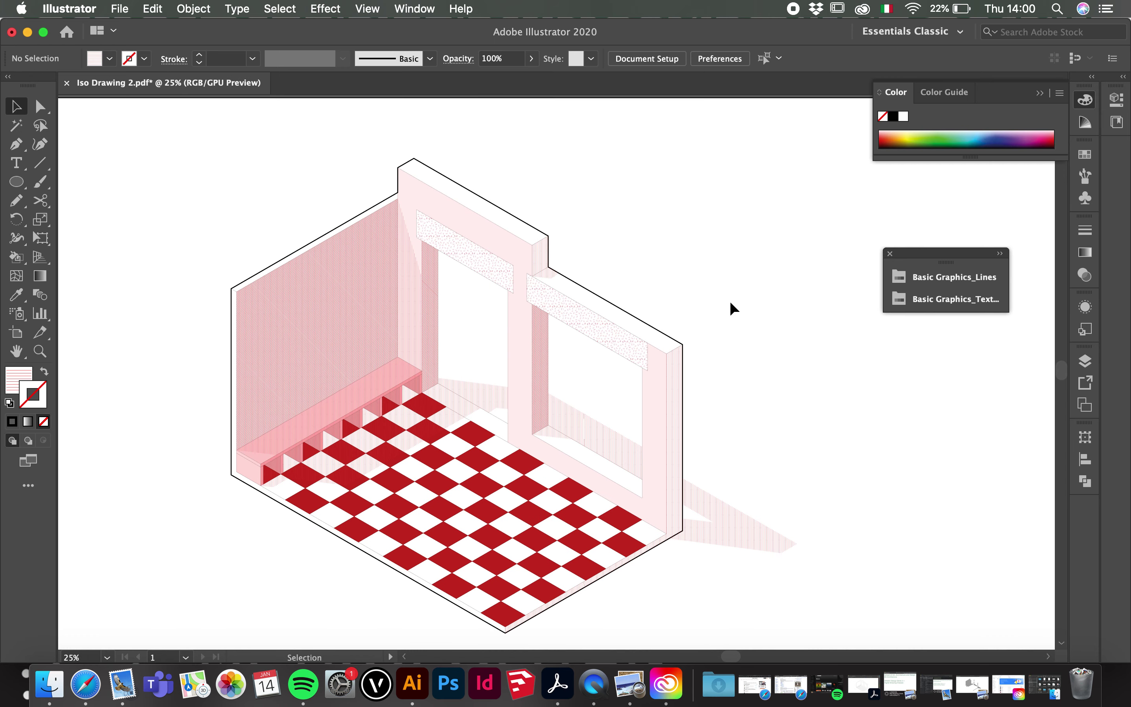
click(142, 9)
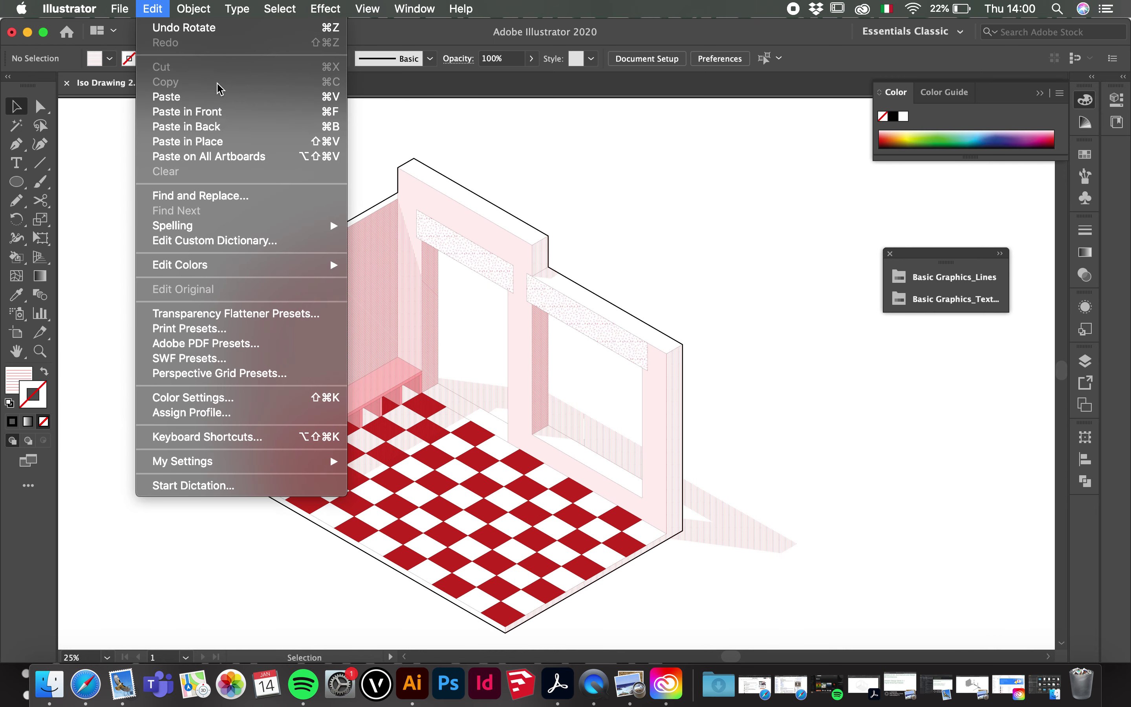
mouse_move(122, 10)
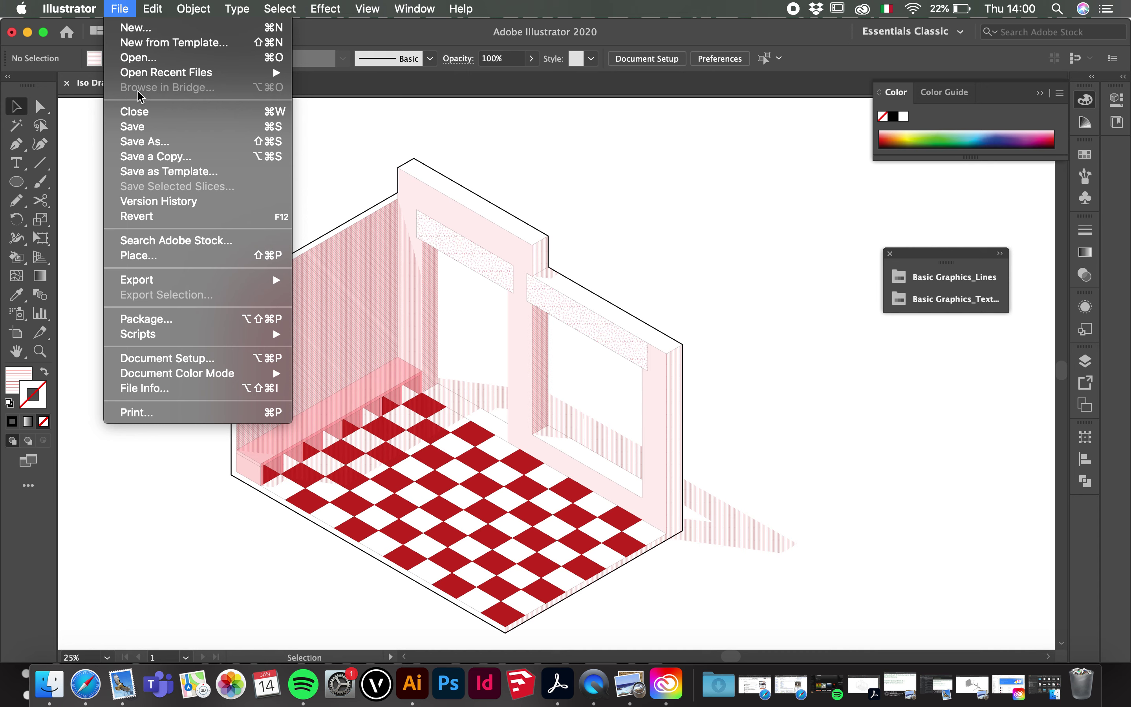
click(174, 135)
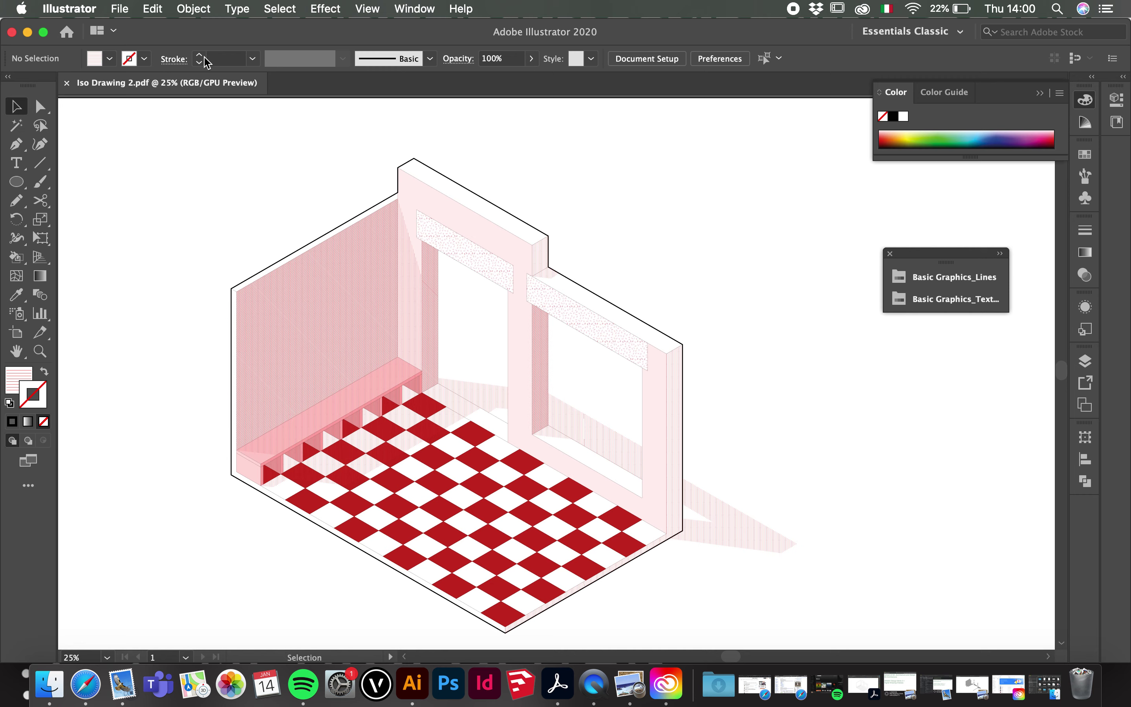
- Save the drawing to the Desktop as Iso Drawing Colour in Adobe Illustrator (ai) format with the Illustrator 2020 version
click(116, 9)
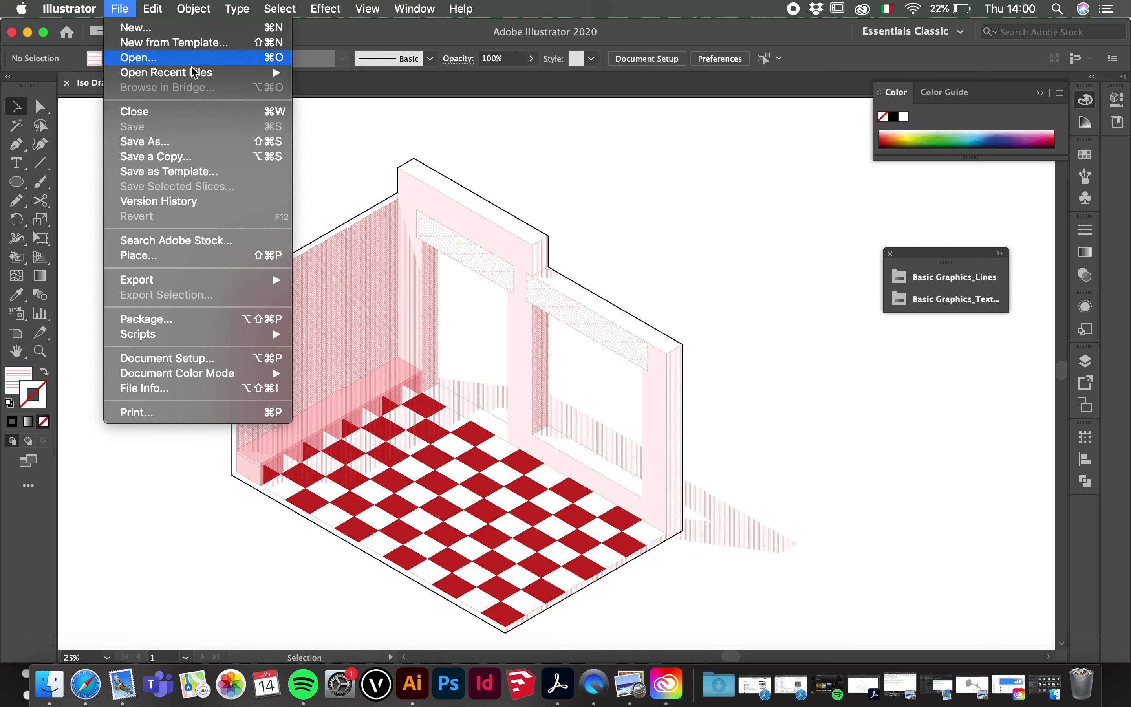
click(195, 141)
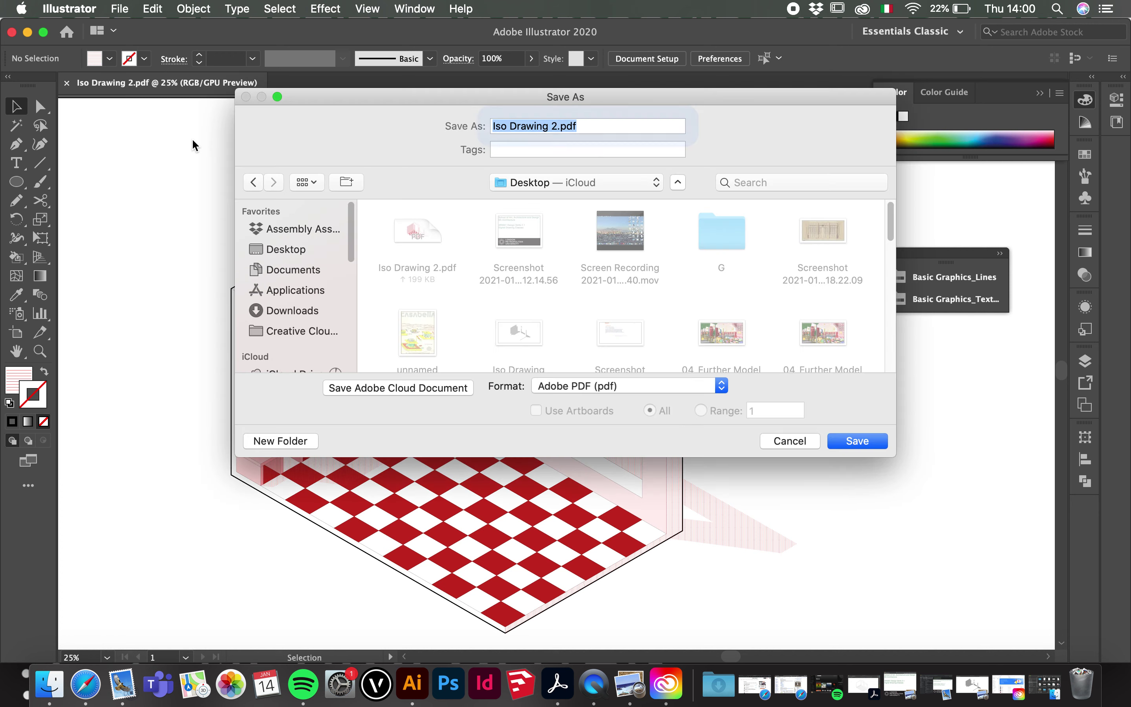
click(295, 251)
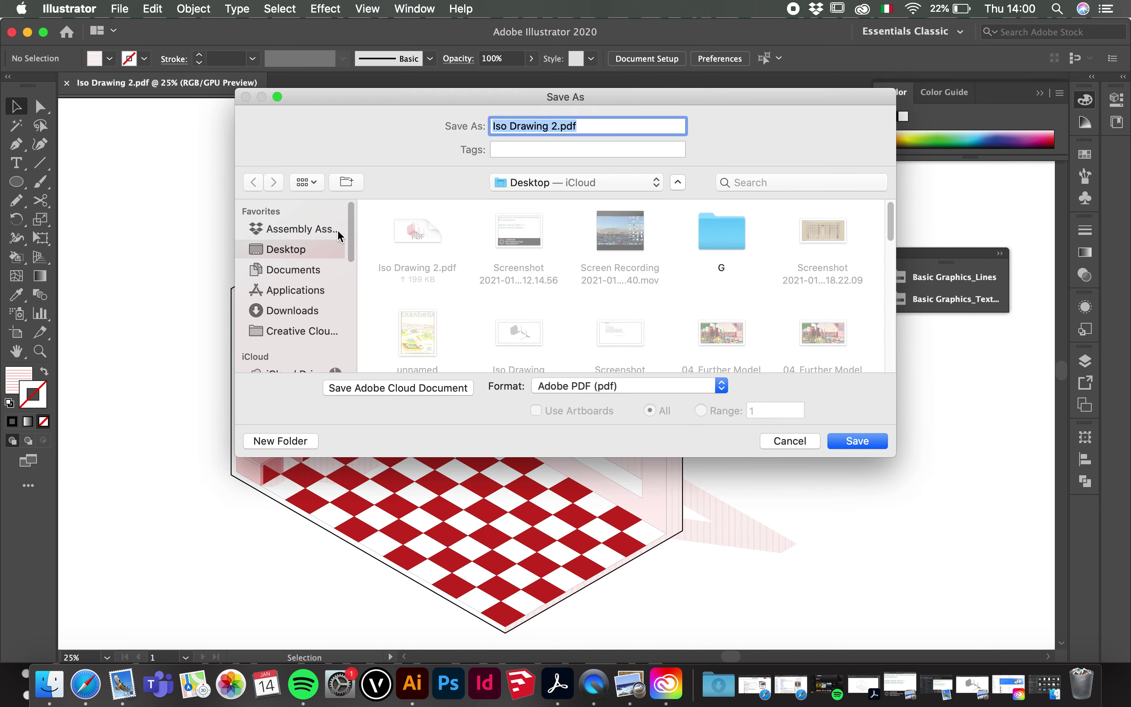
click(620, 386)
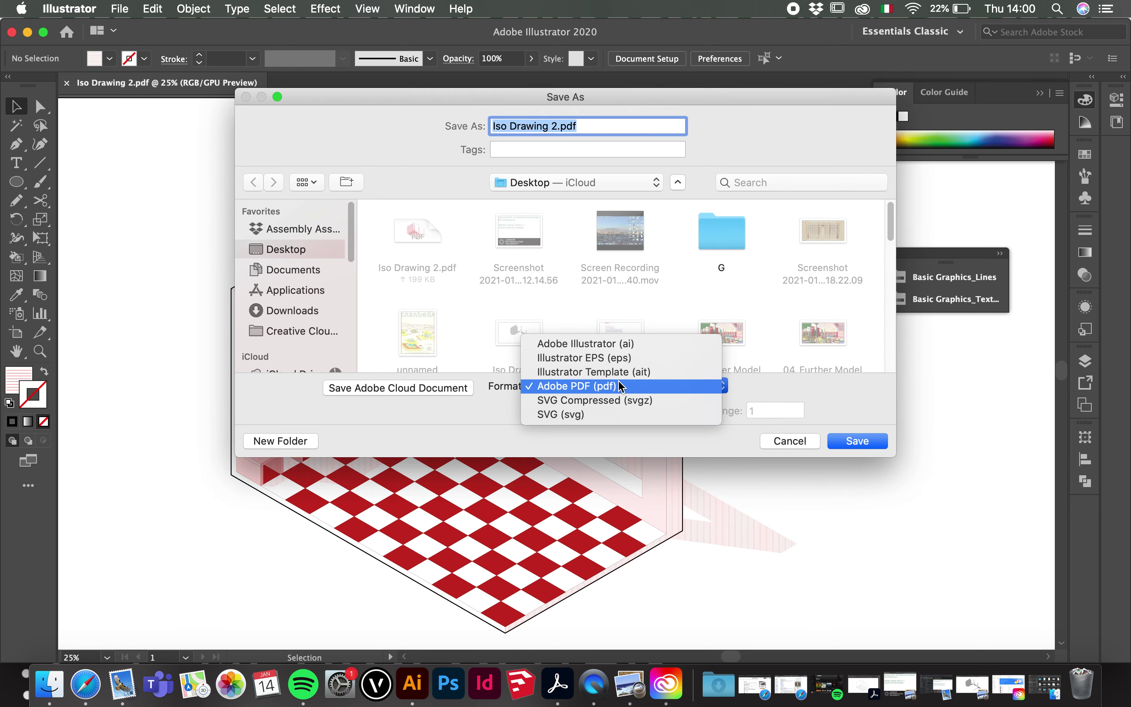
click(587, 344)
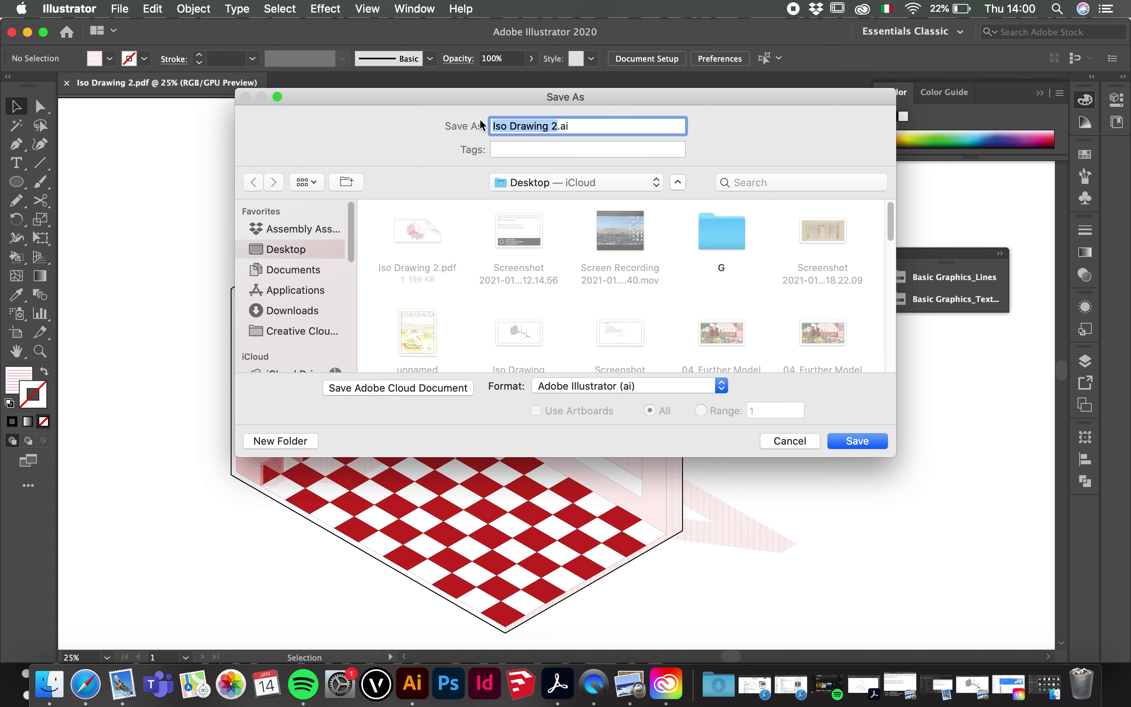
text(Iso Drawing)
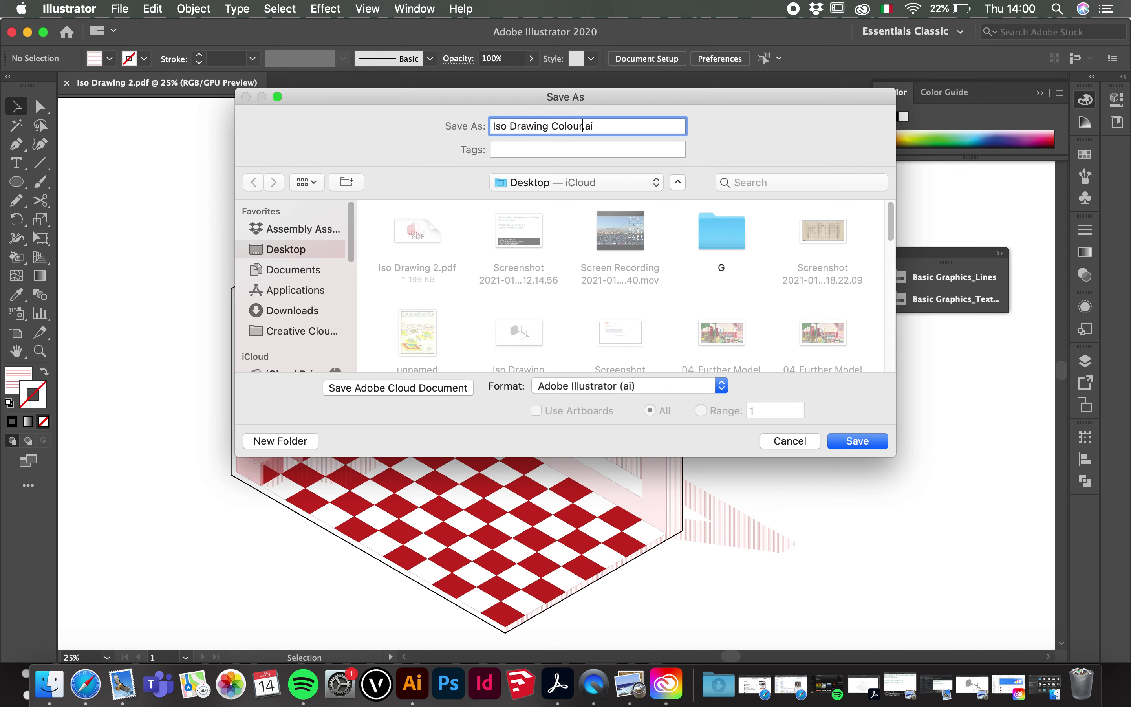
click(856, 442)
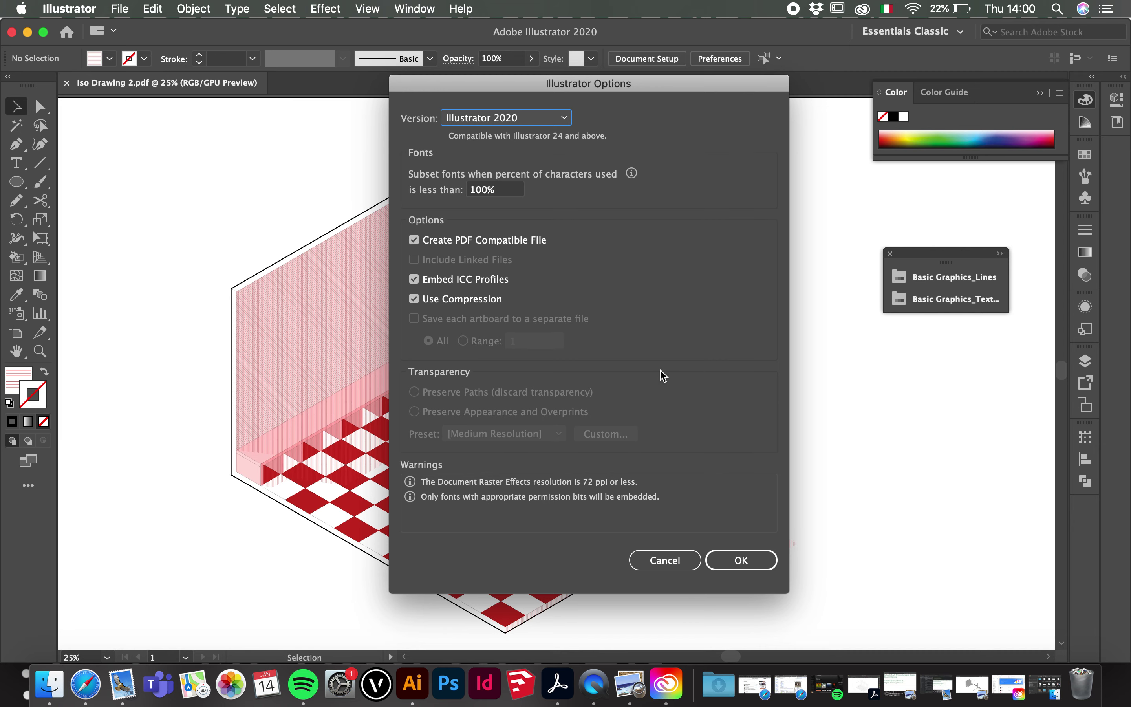
click(554, 122)
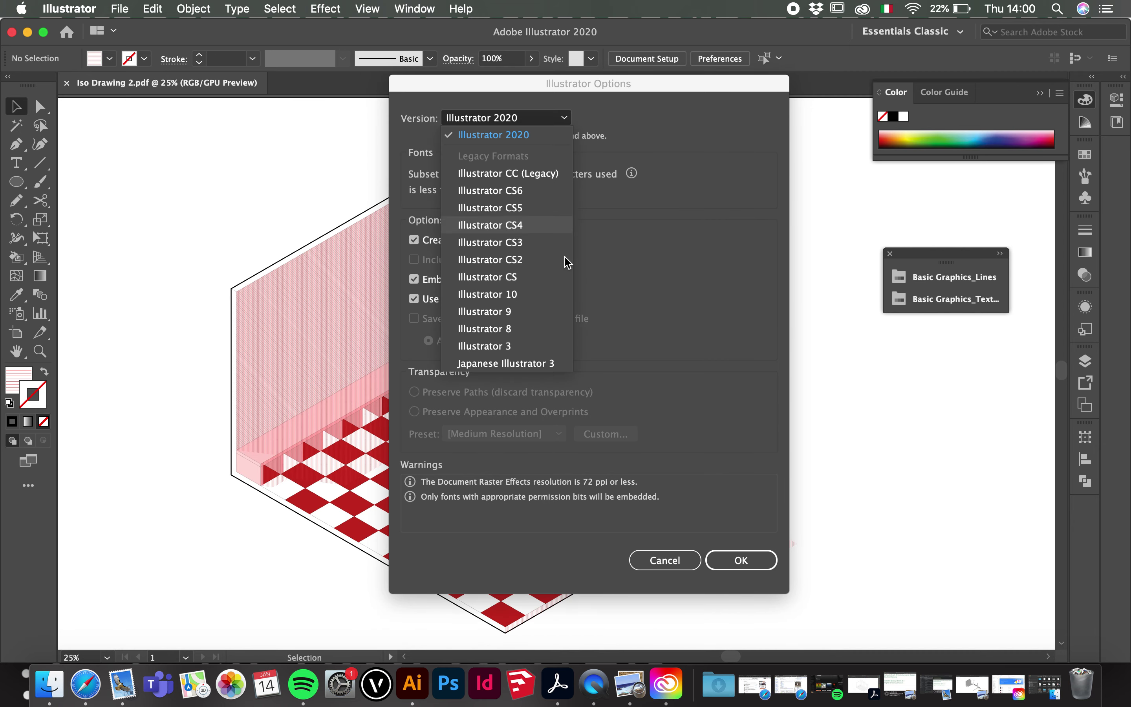
click(722, 202)
click(741, 561)
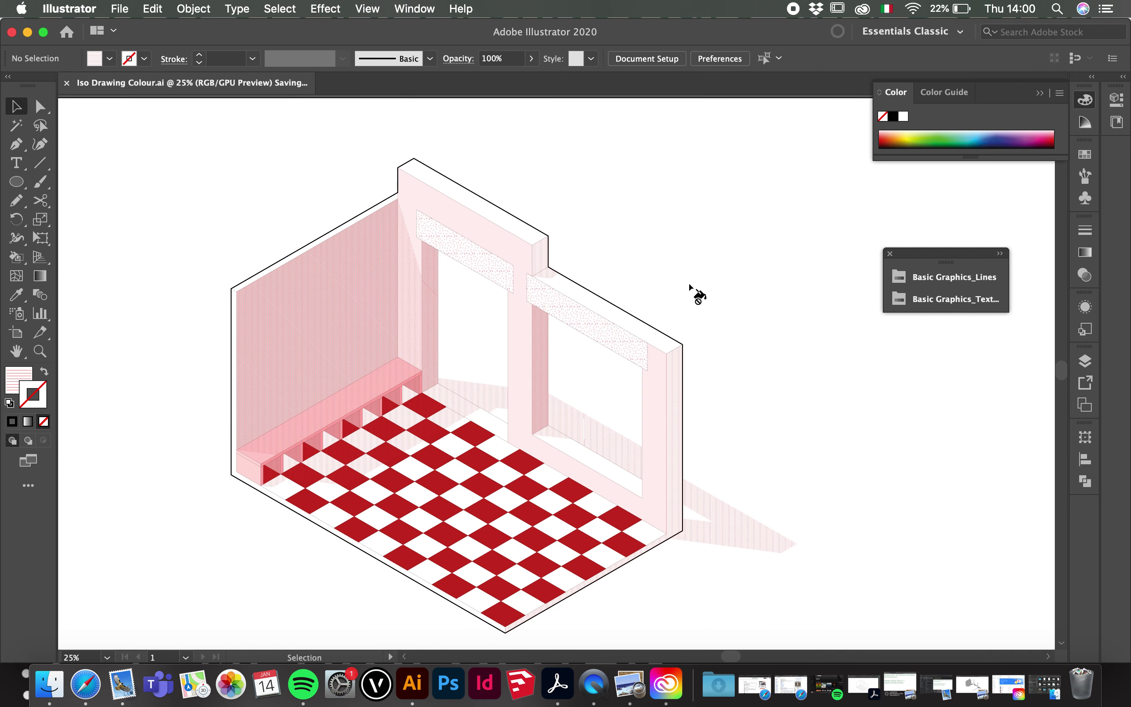
scroll(359, 313, down, 1)
scroll(467, 373, up, 1)
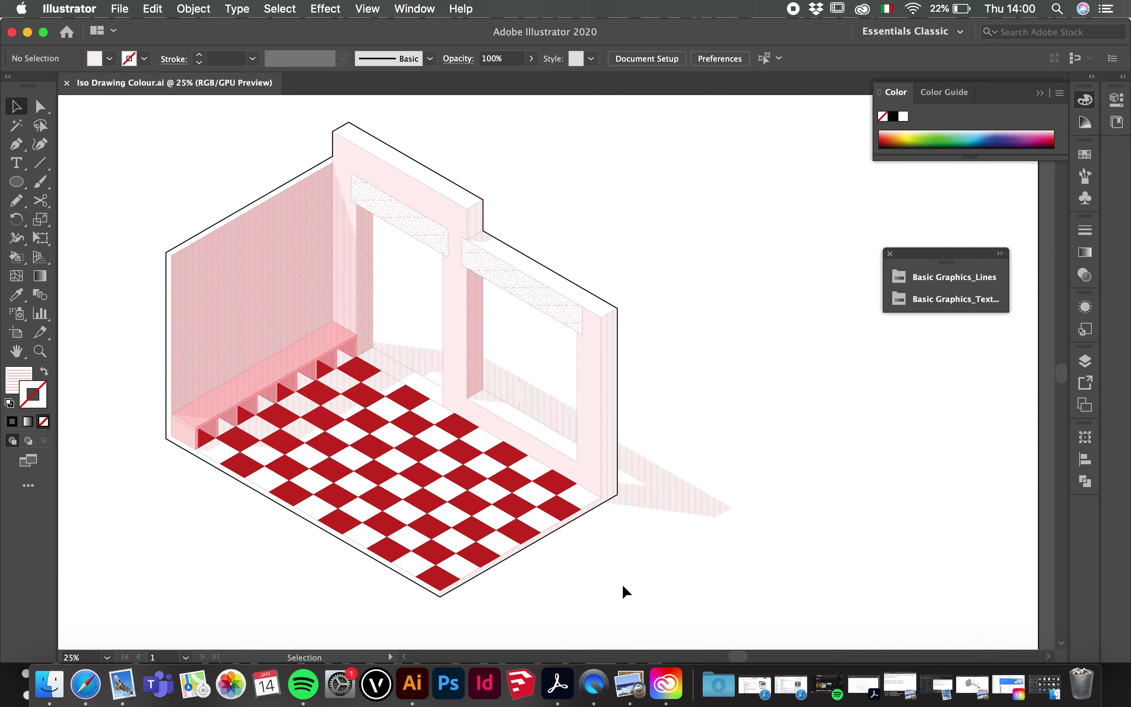
click(593, 674)
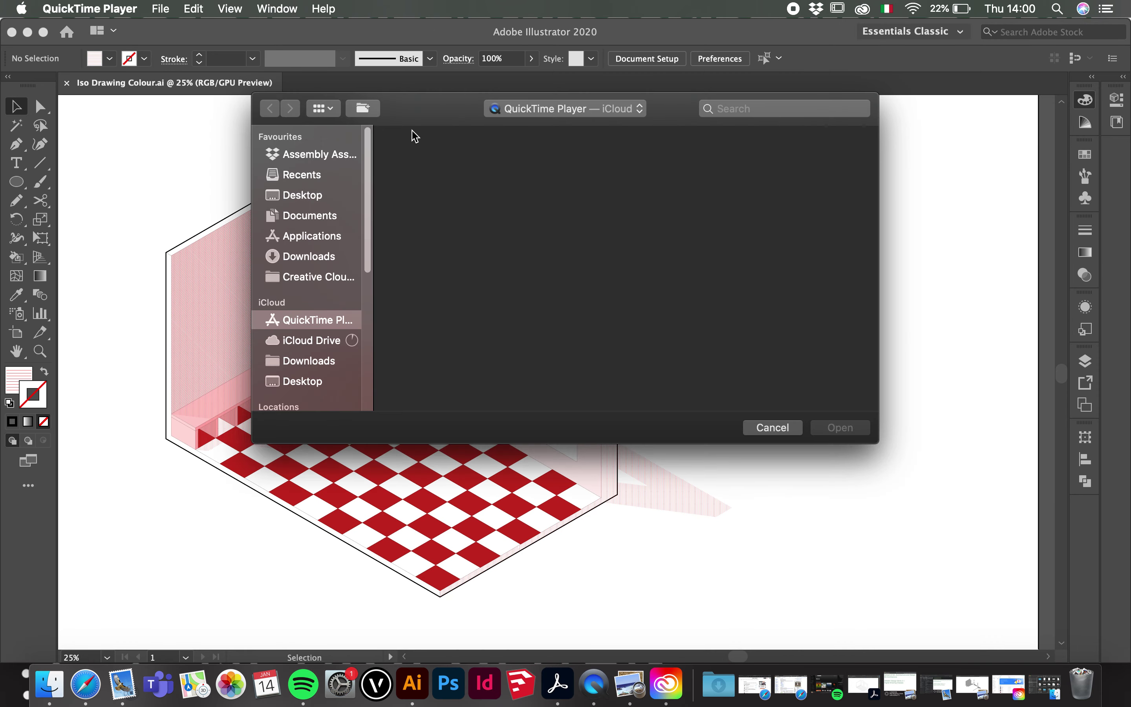
click(194, 9)
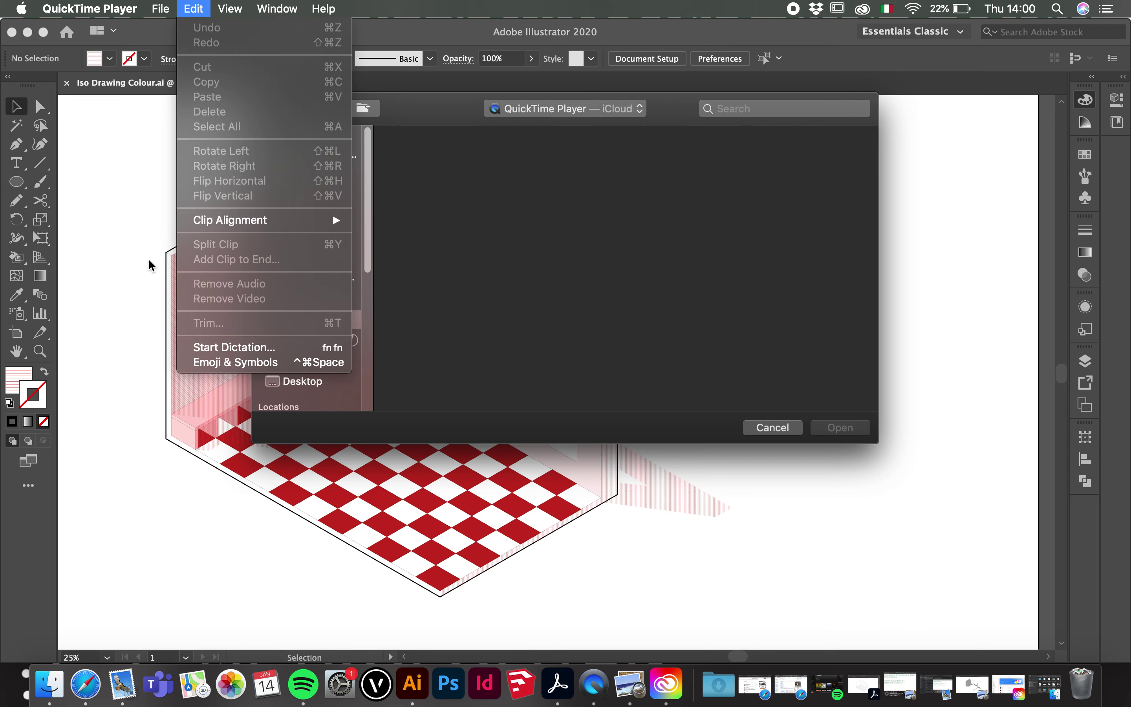
click(140, 288)
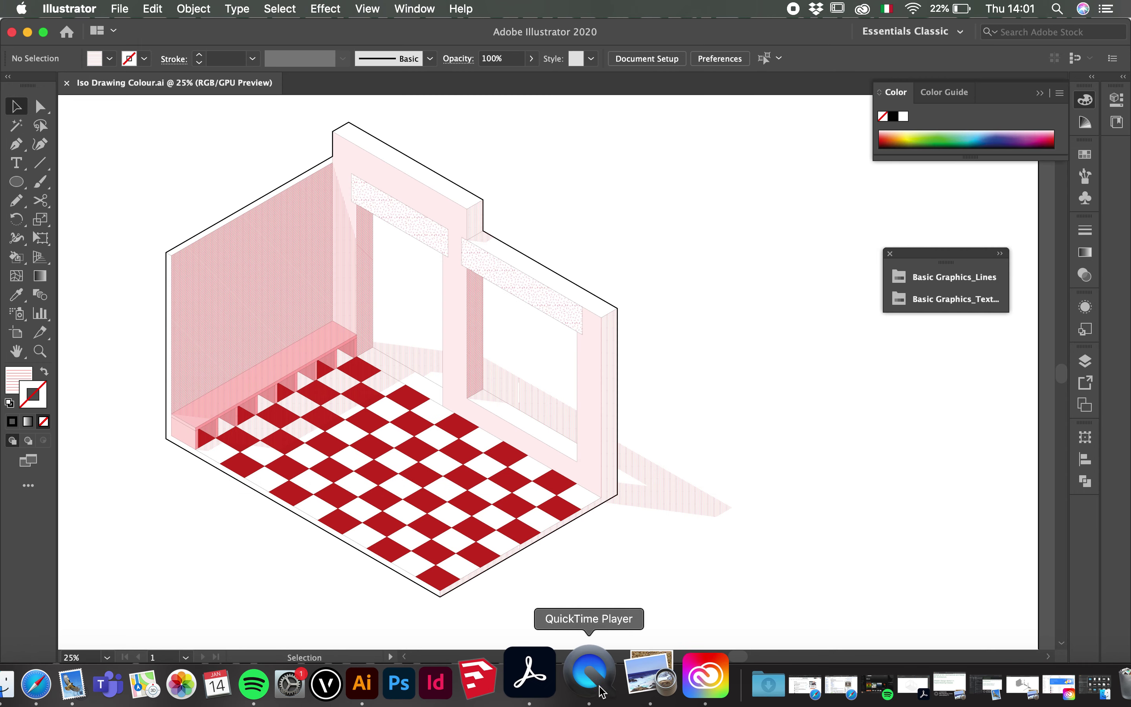